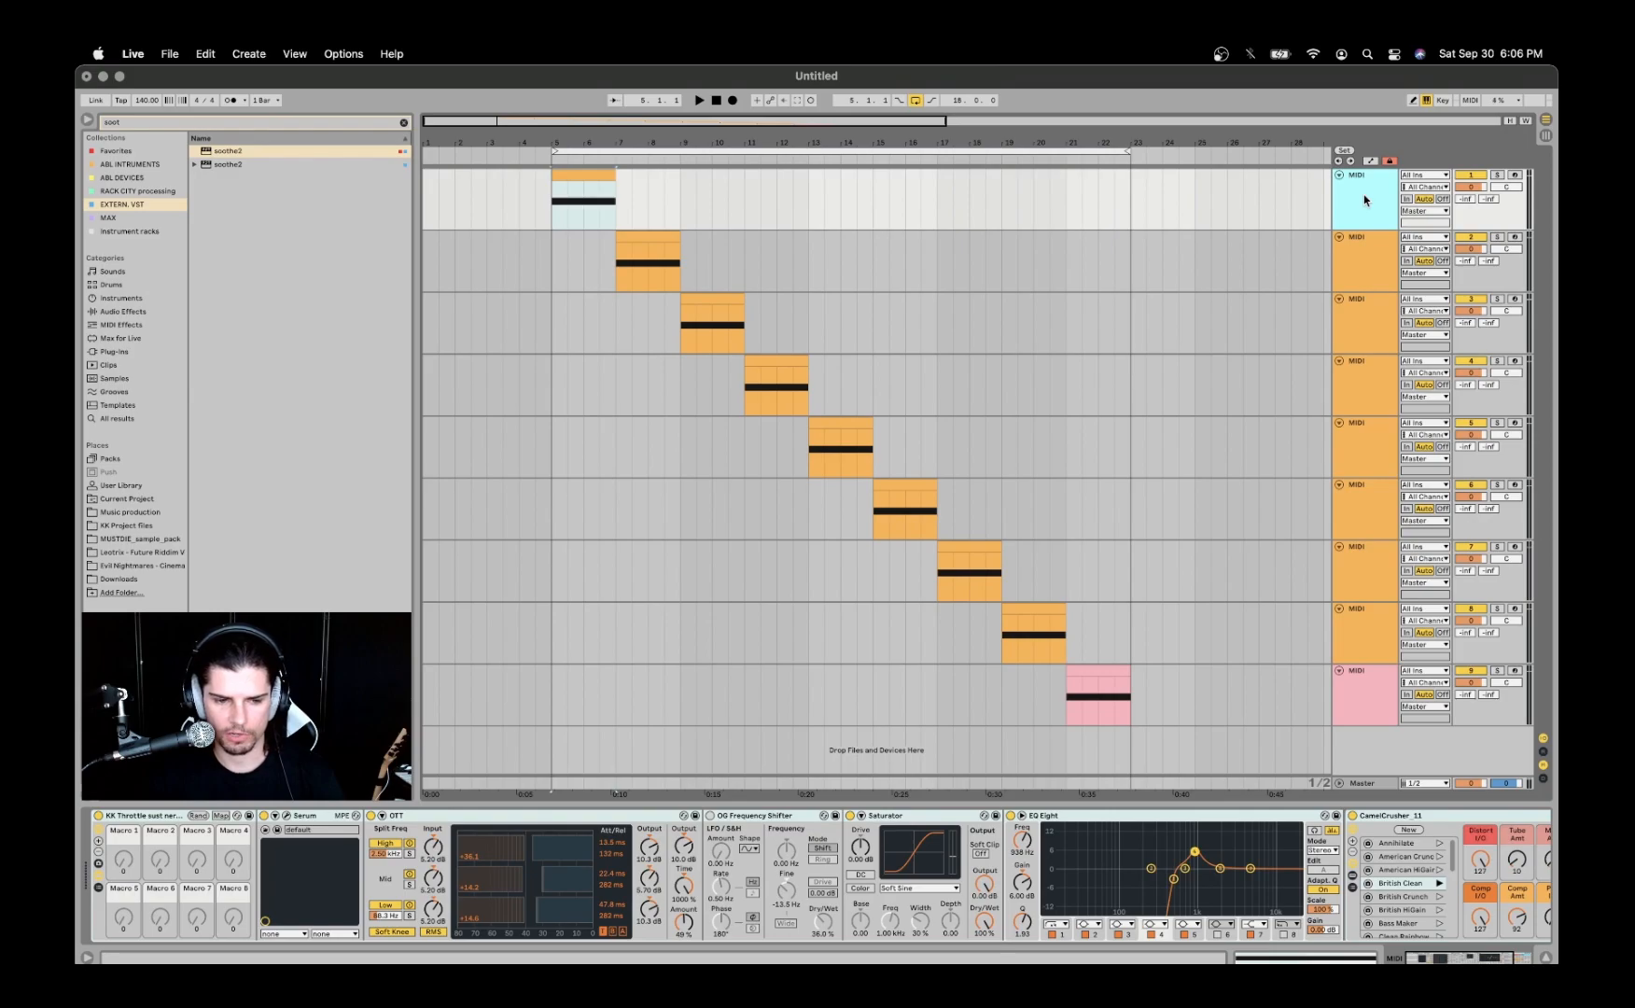
- Play the arrangement from bar 5 and select each of the nine clips in turn to review its track's device chain
click(592, 175)
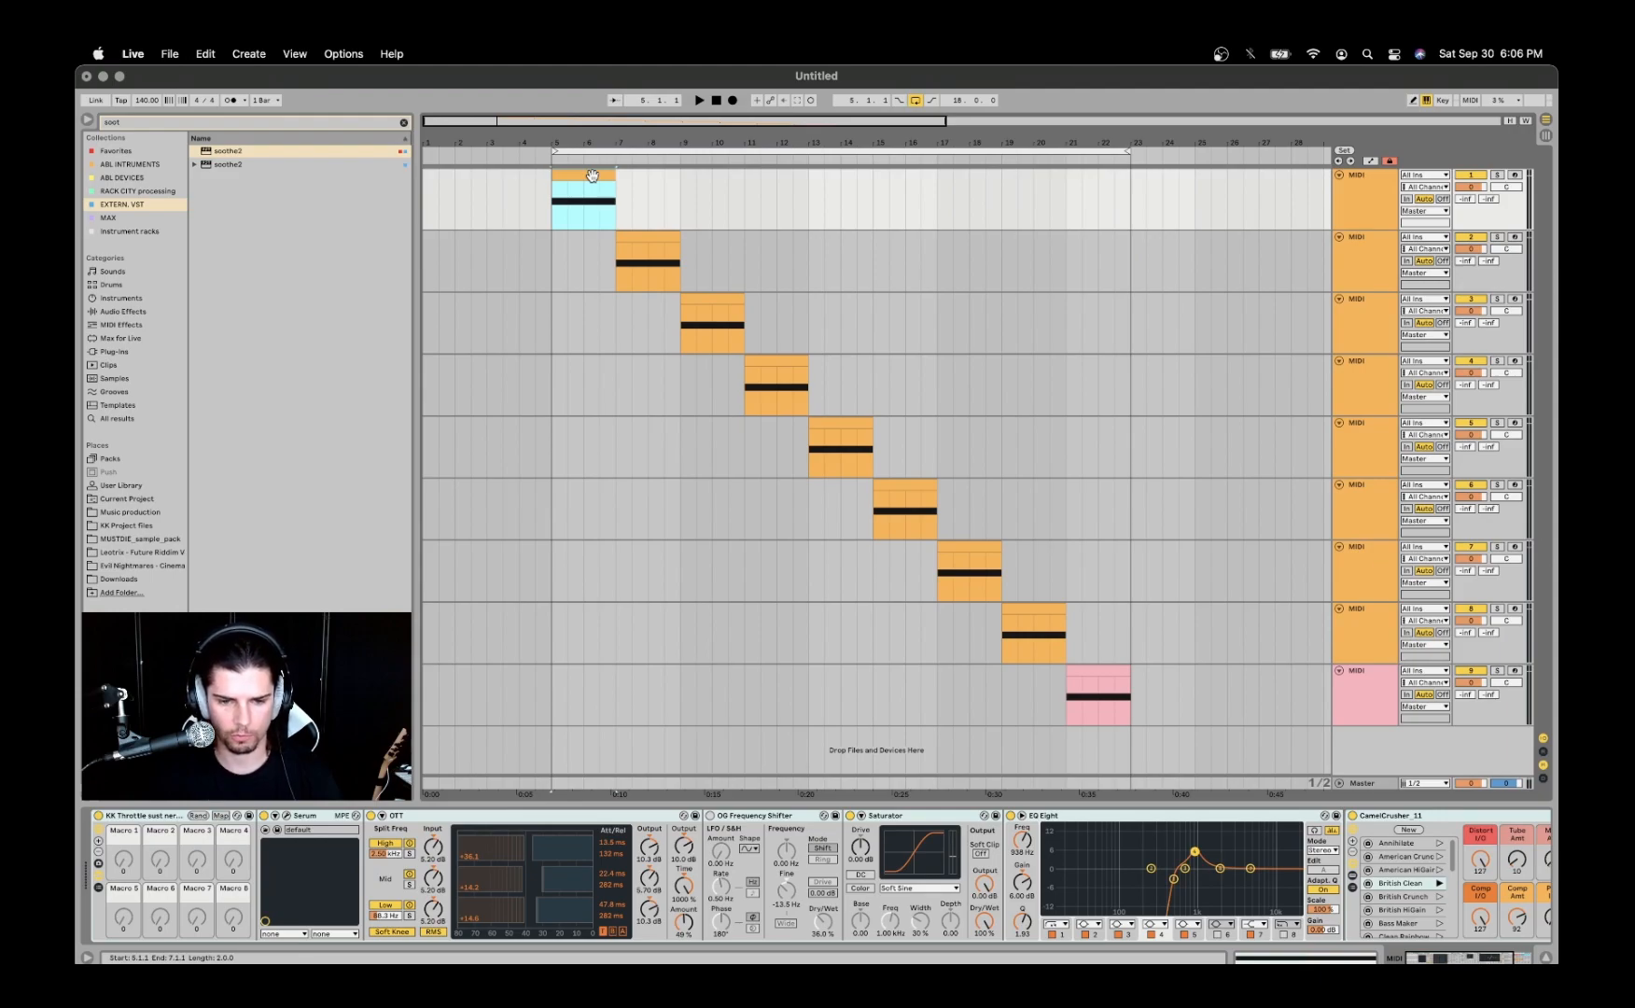
key(space)
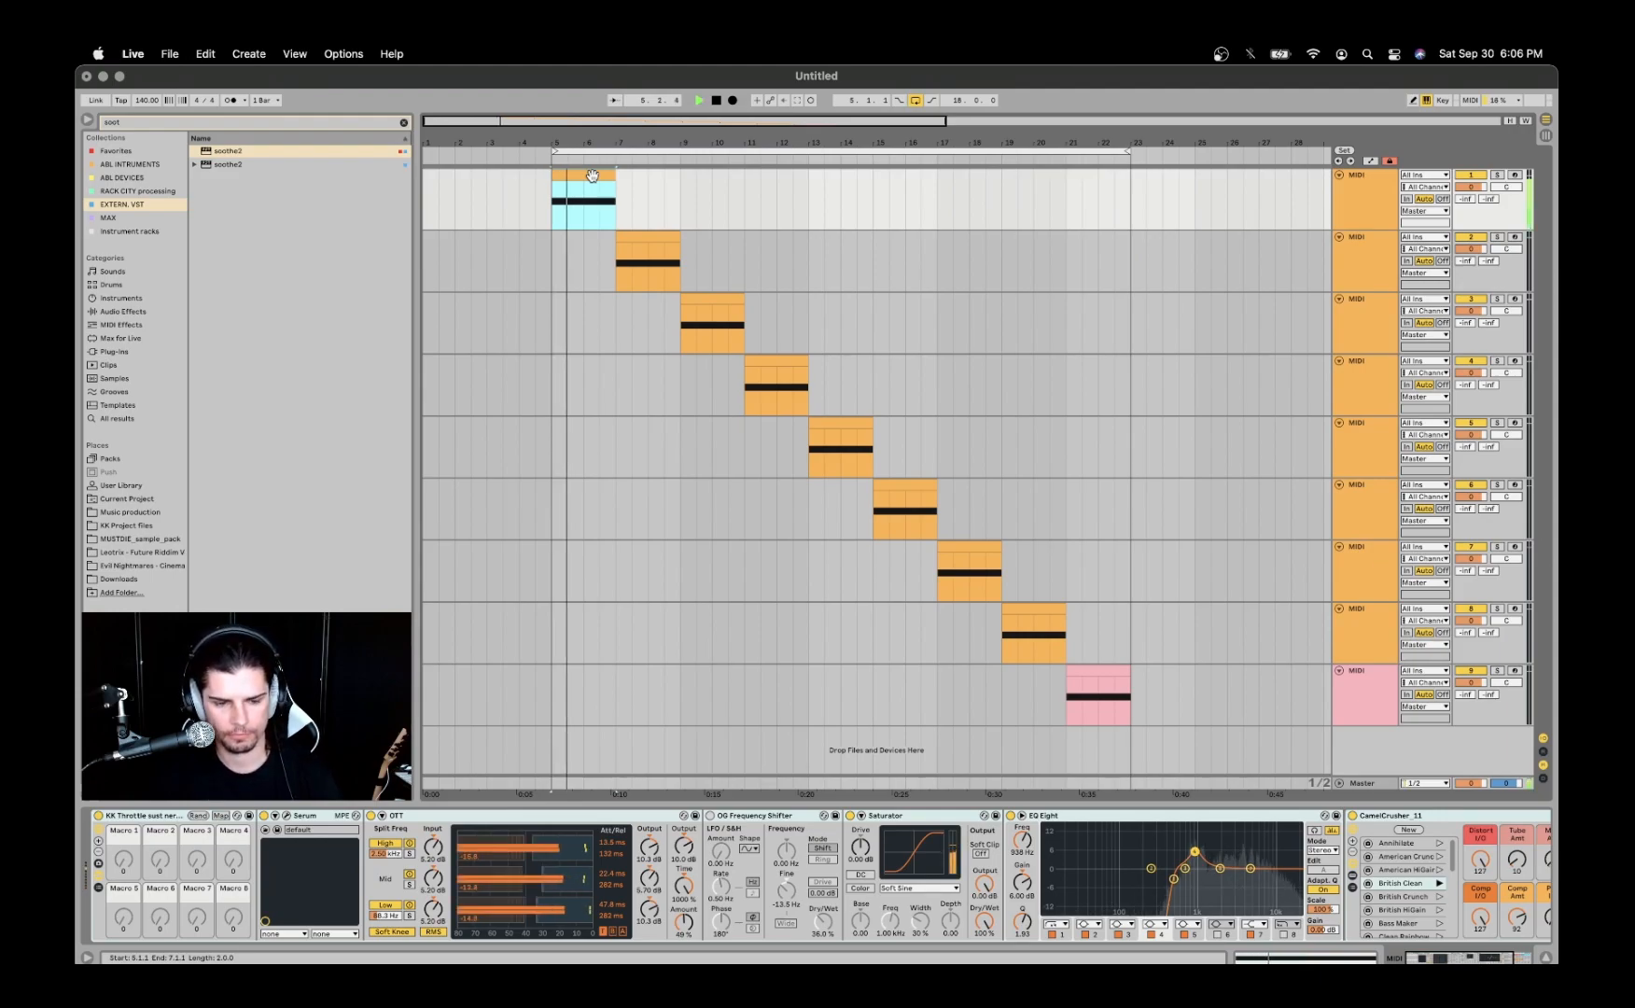
click(633, 237)
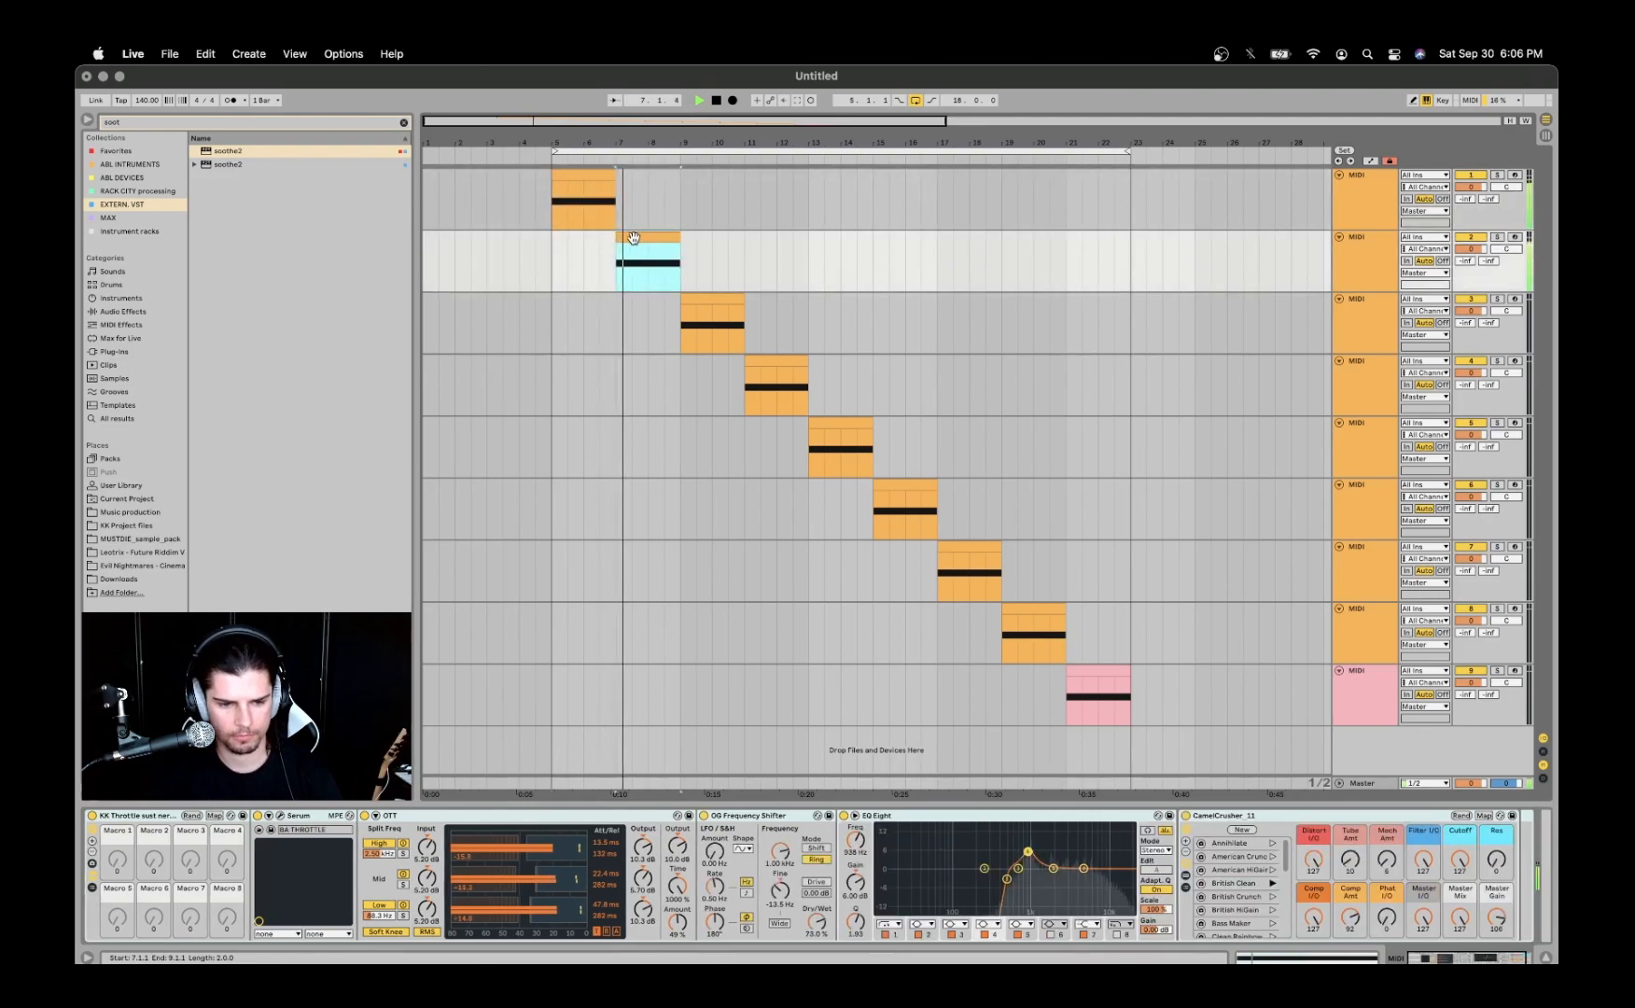
click(700, 300)
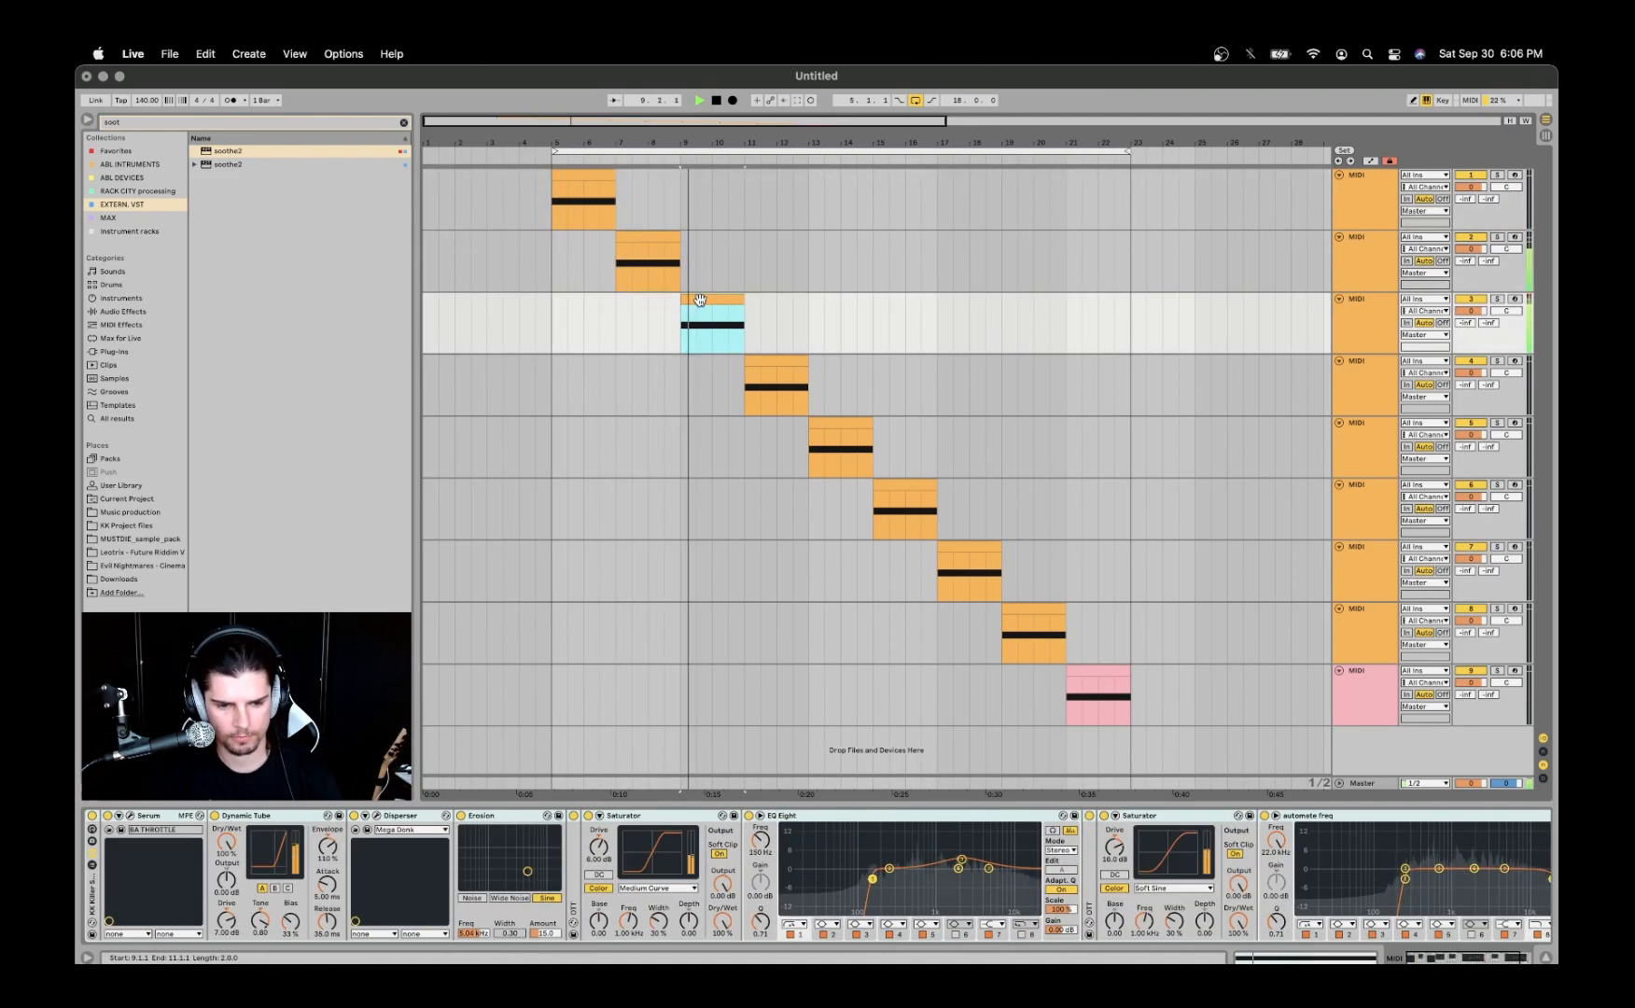
click(767, 359)
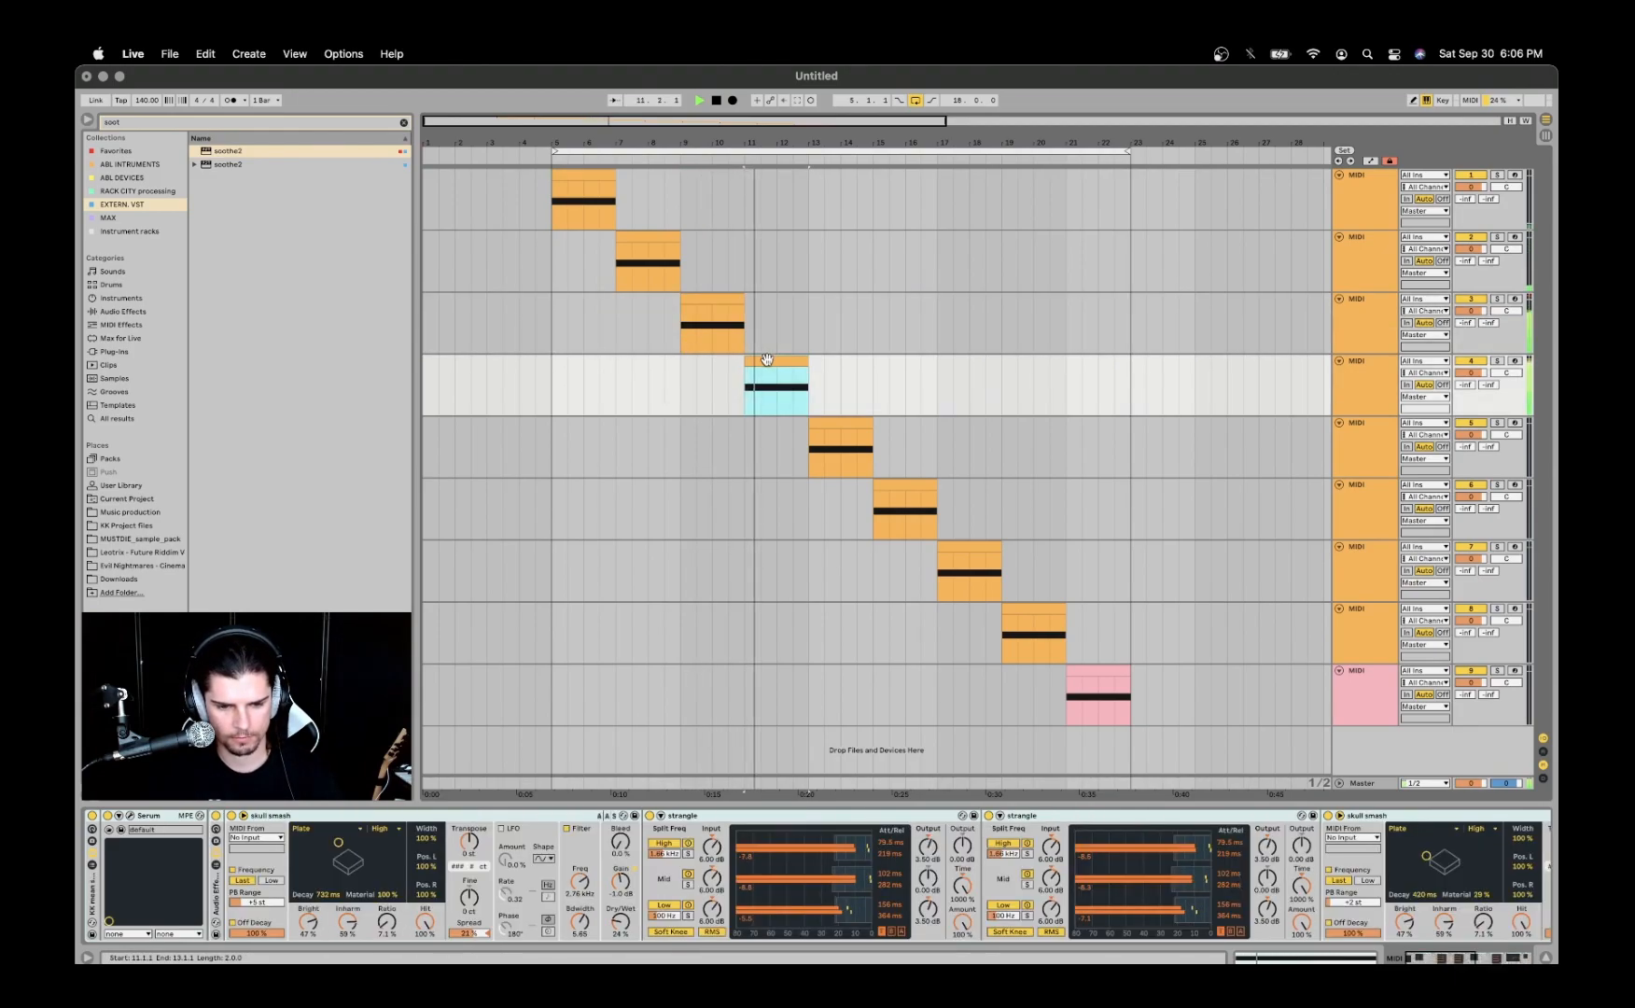
click(836, 423)
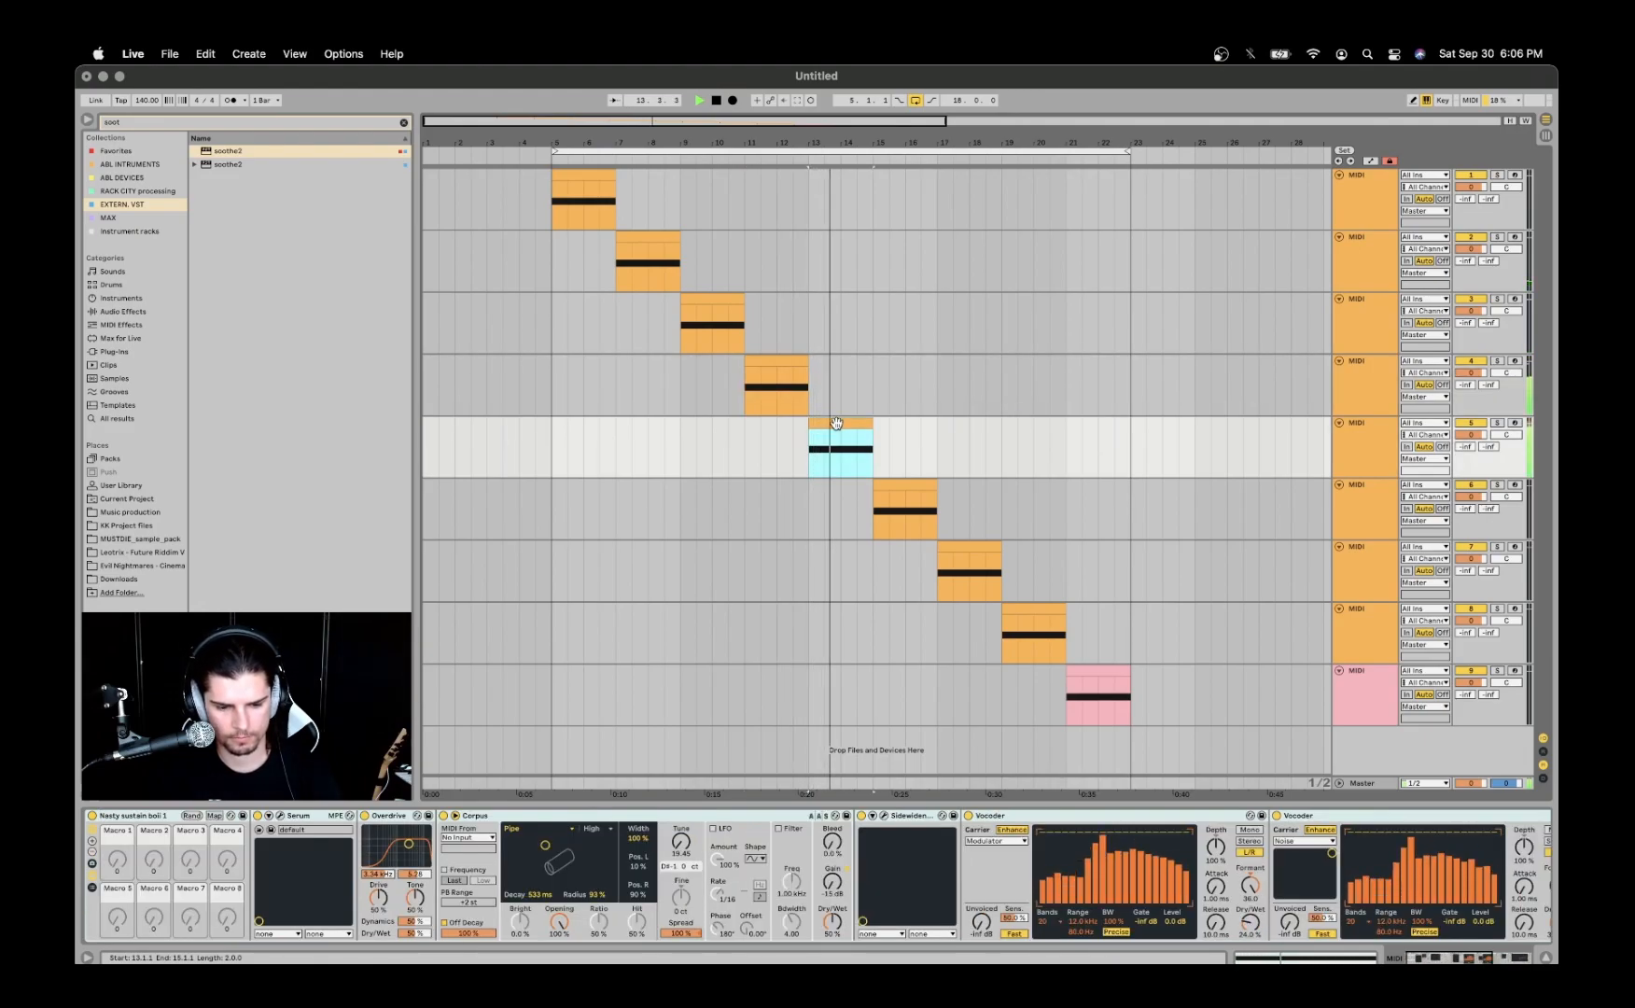
click(896, 484)
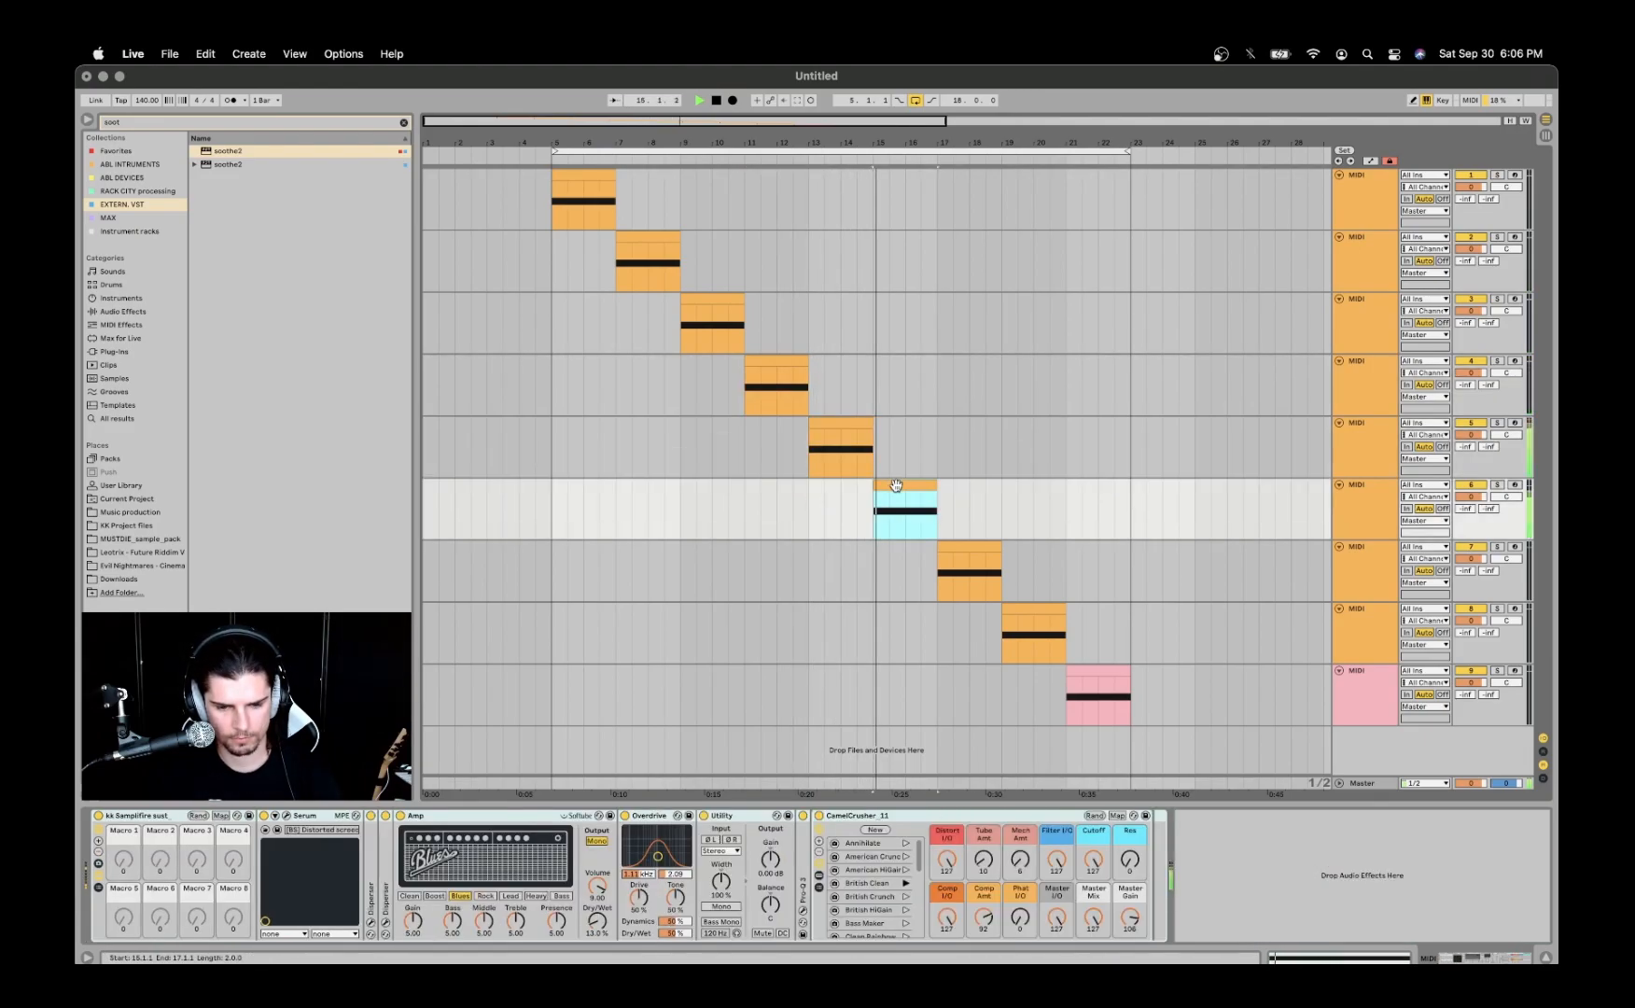
click(959, 549)
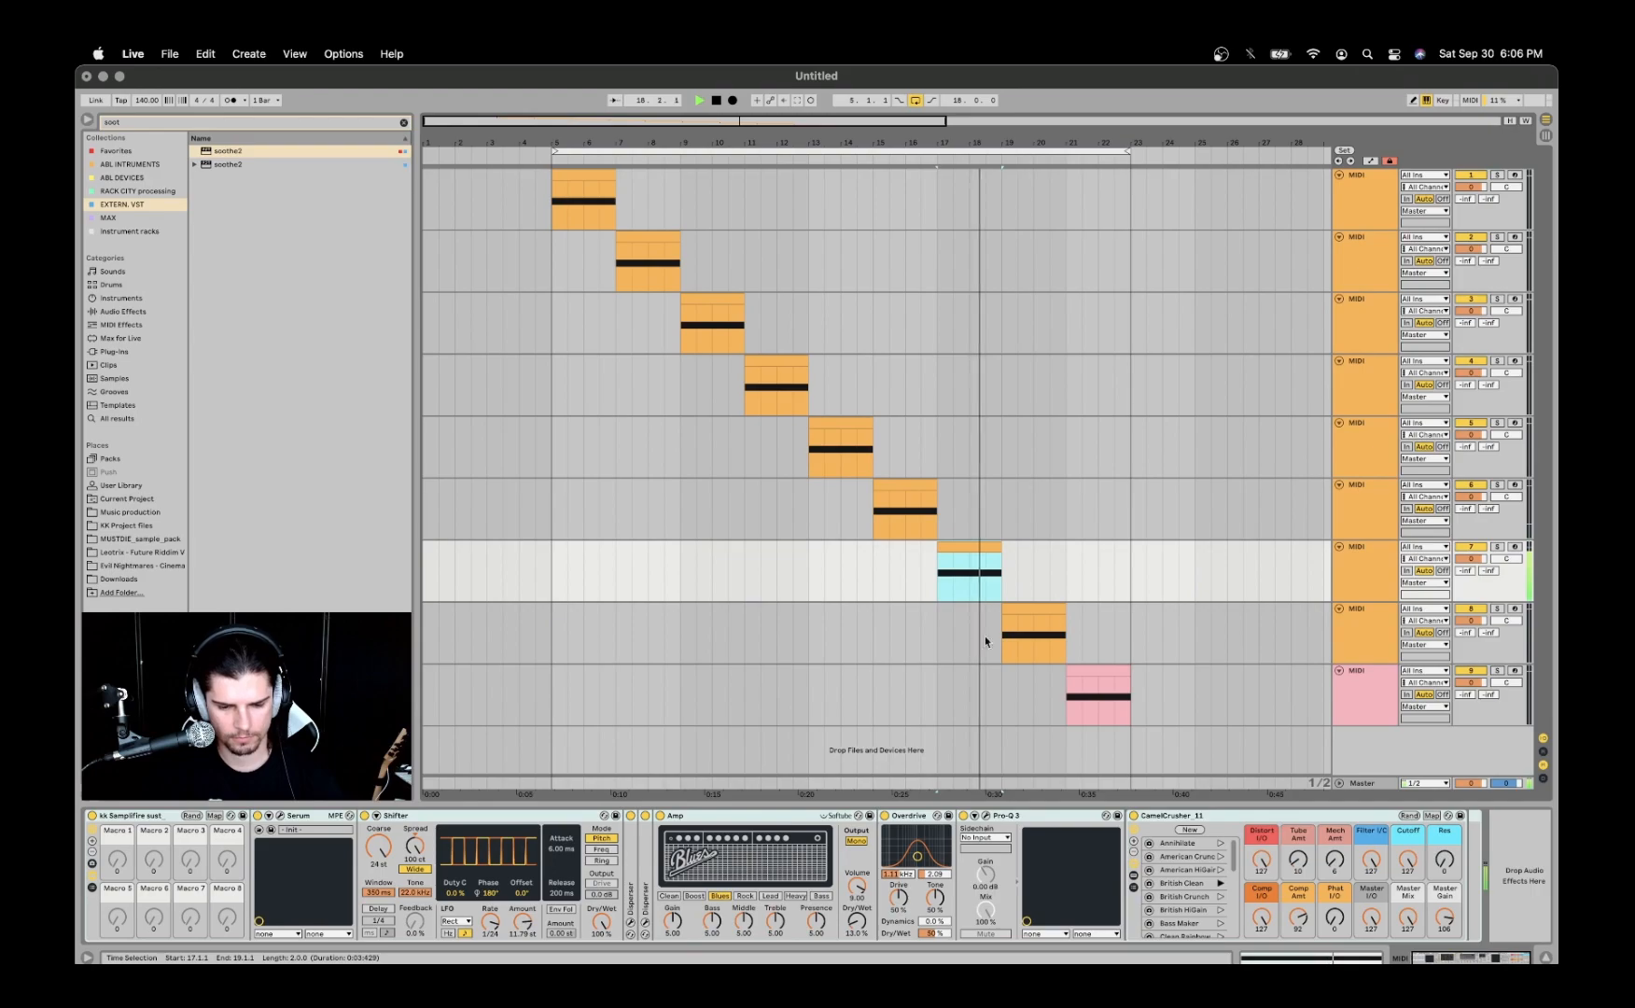
click(1019, 606)
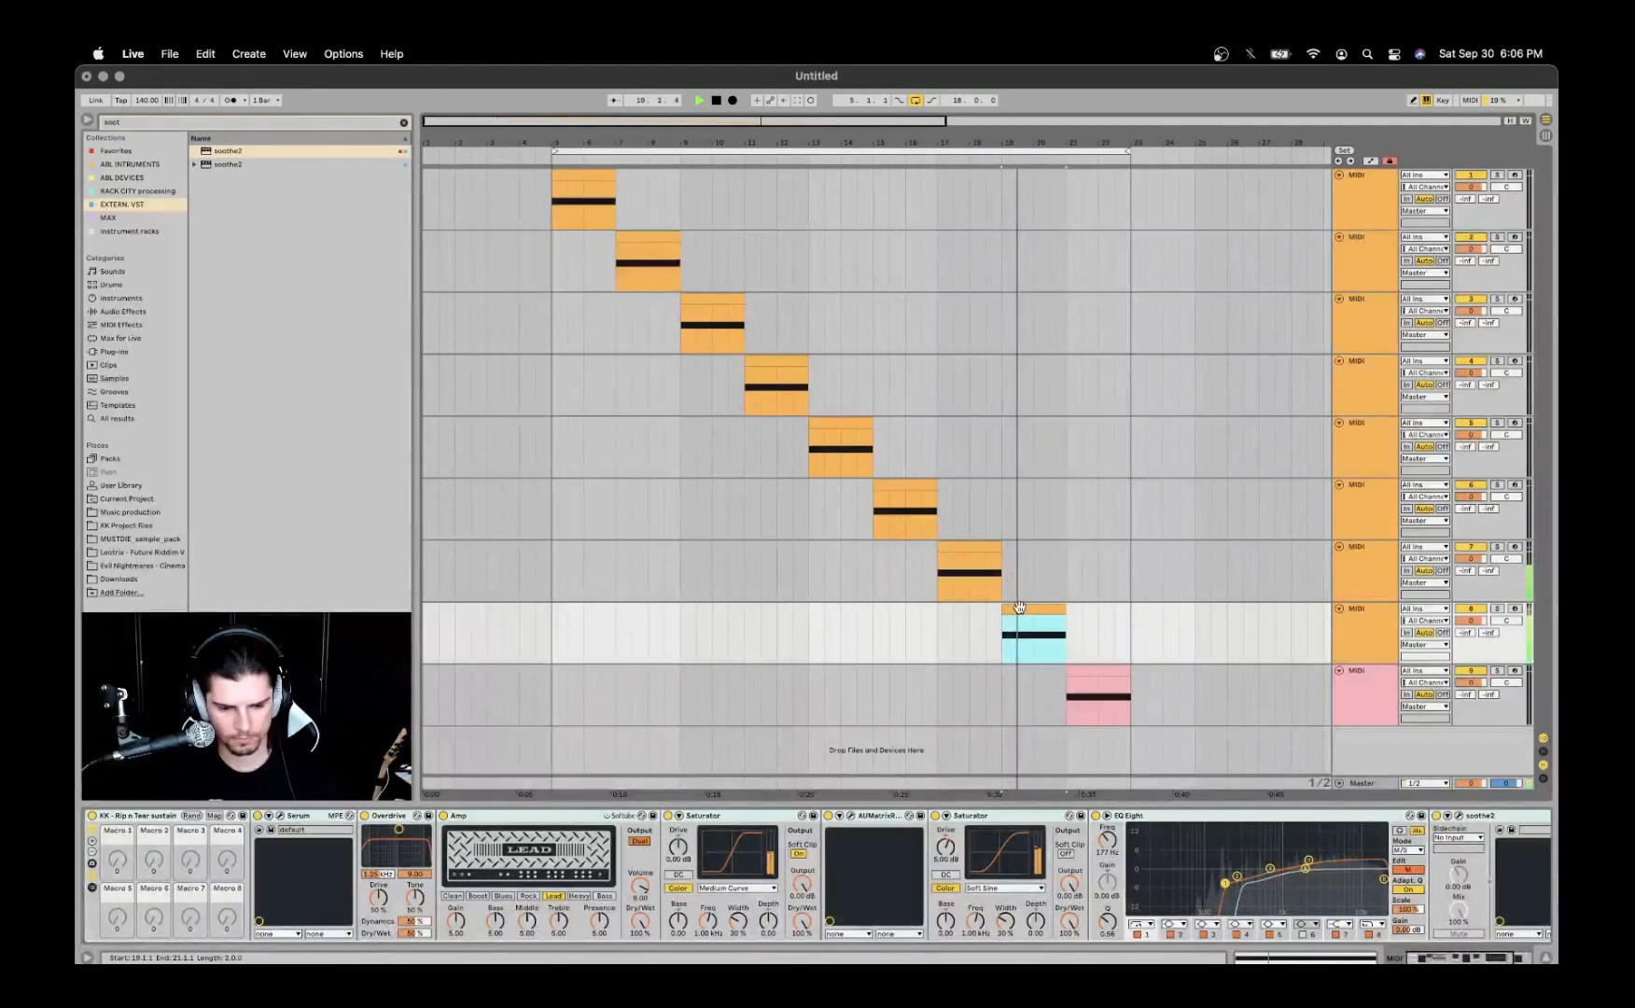
click(1082, 670)
scroll(808, 855, left, 10)
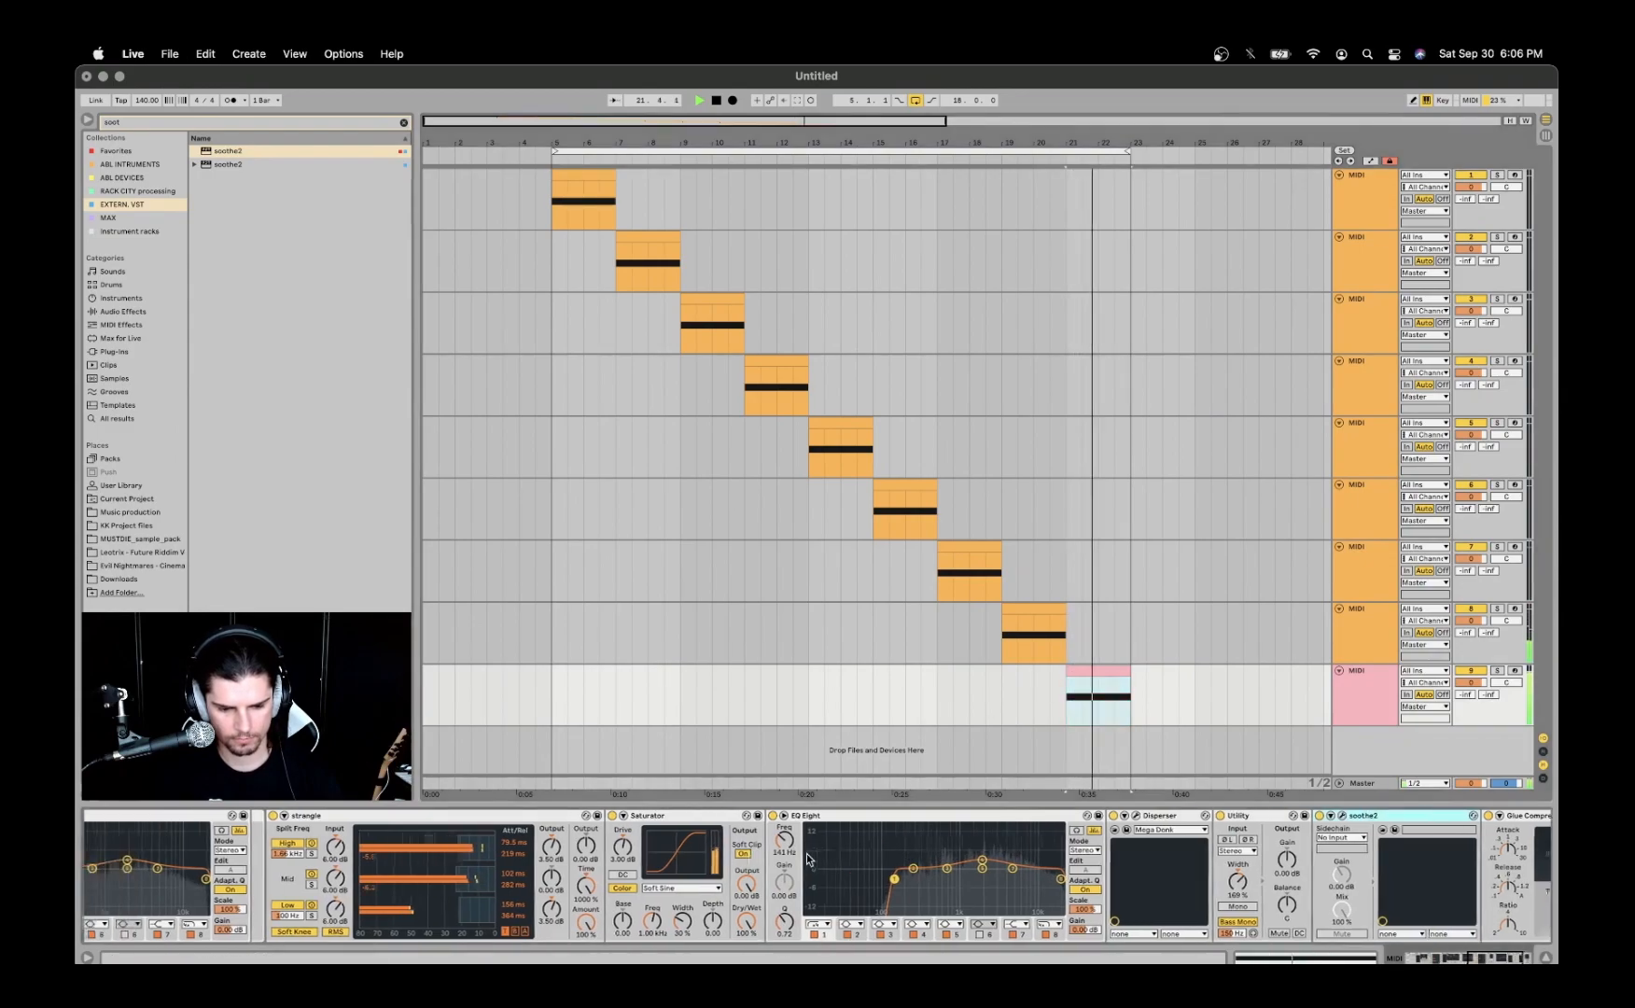
scroll(808, 856, left, 10)
key(space)
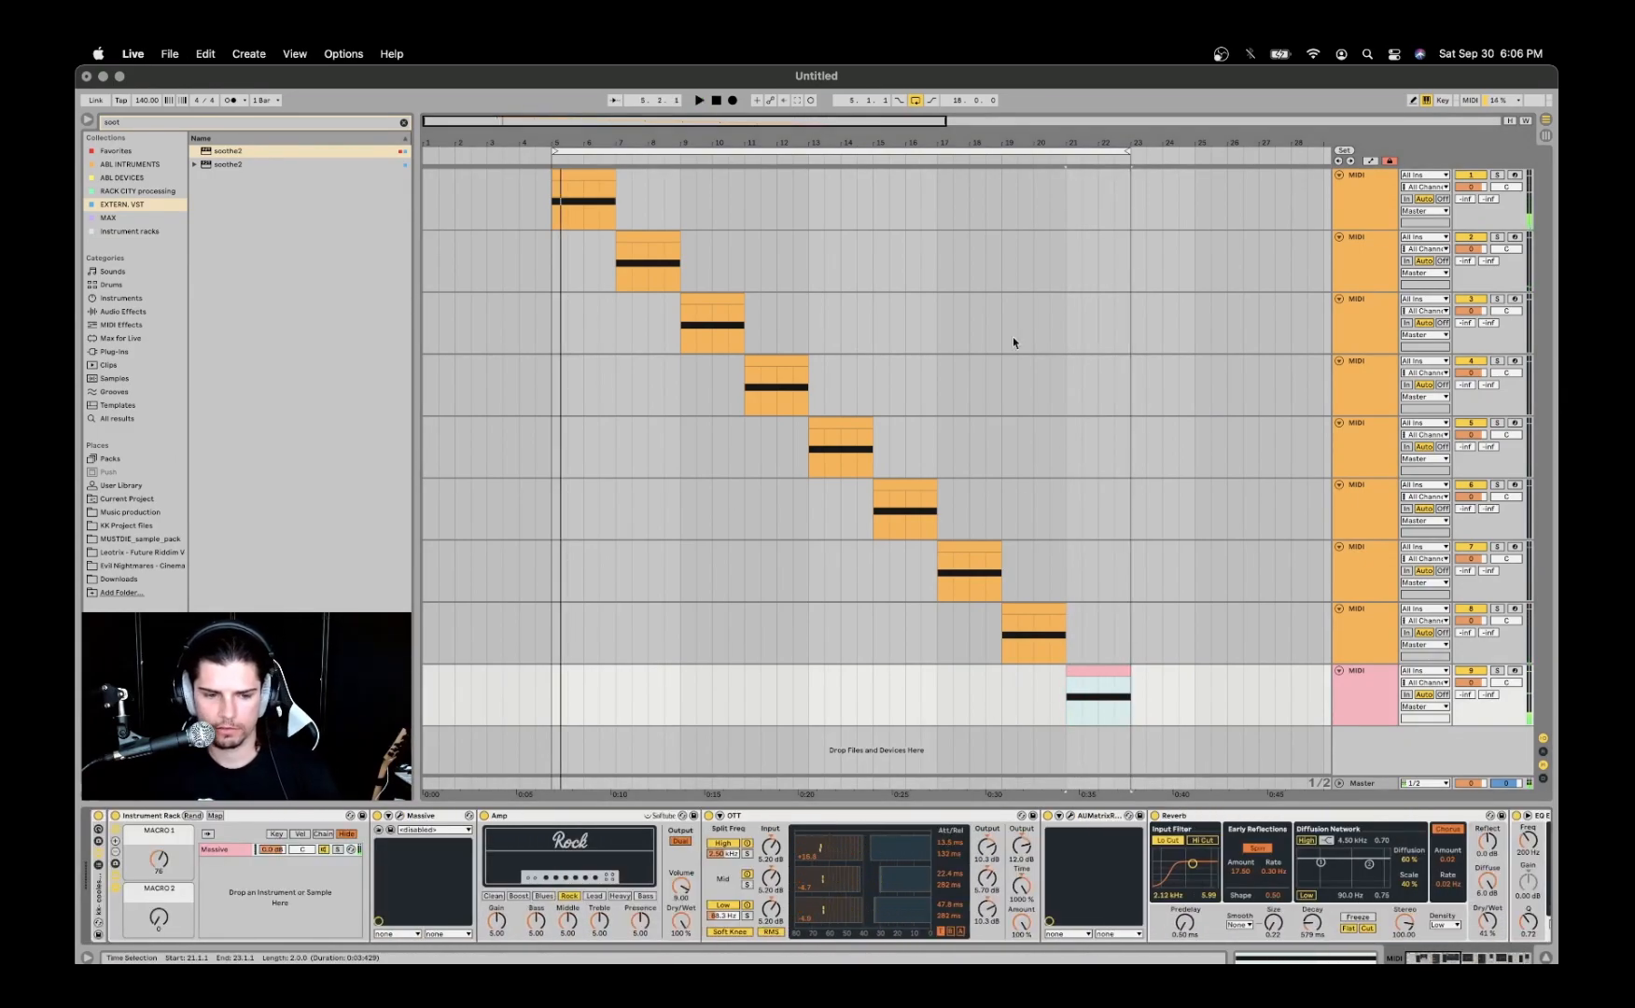
- Compare the device chains on the first and second MIDI tracks
click(570, 186)
click(572, 176)
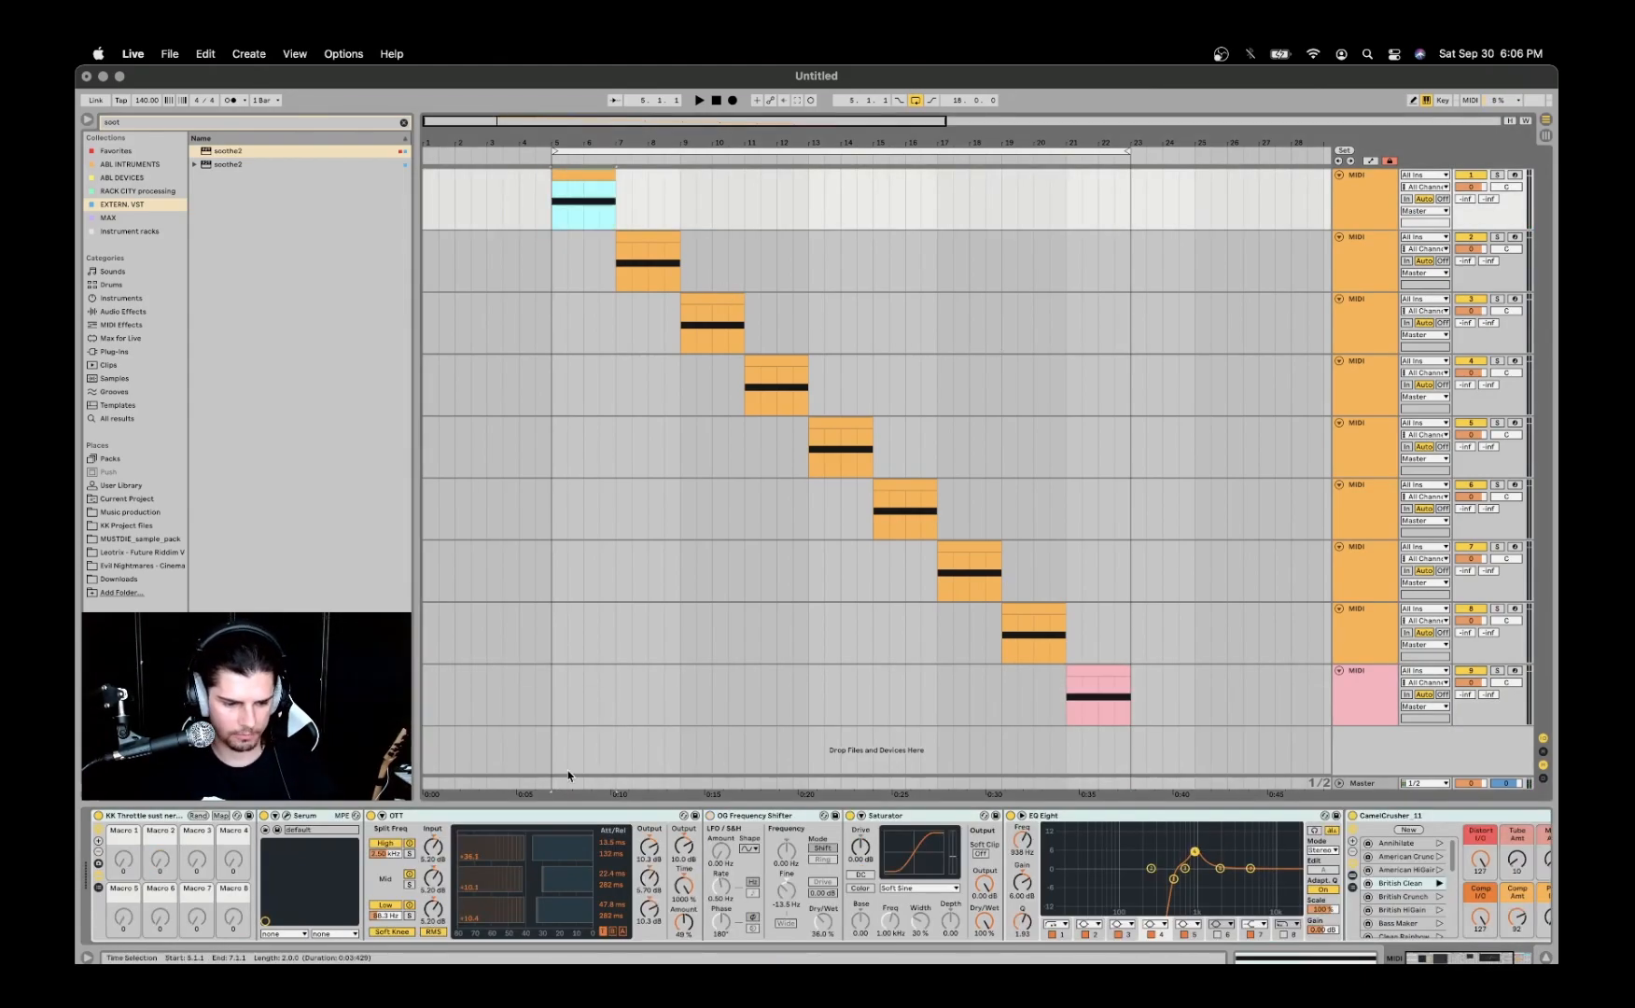
click(1358, 245)
click(1364, 224)
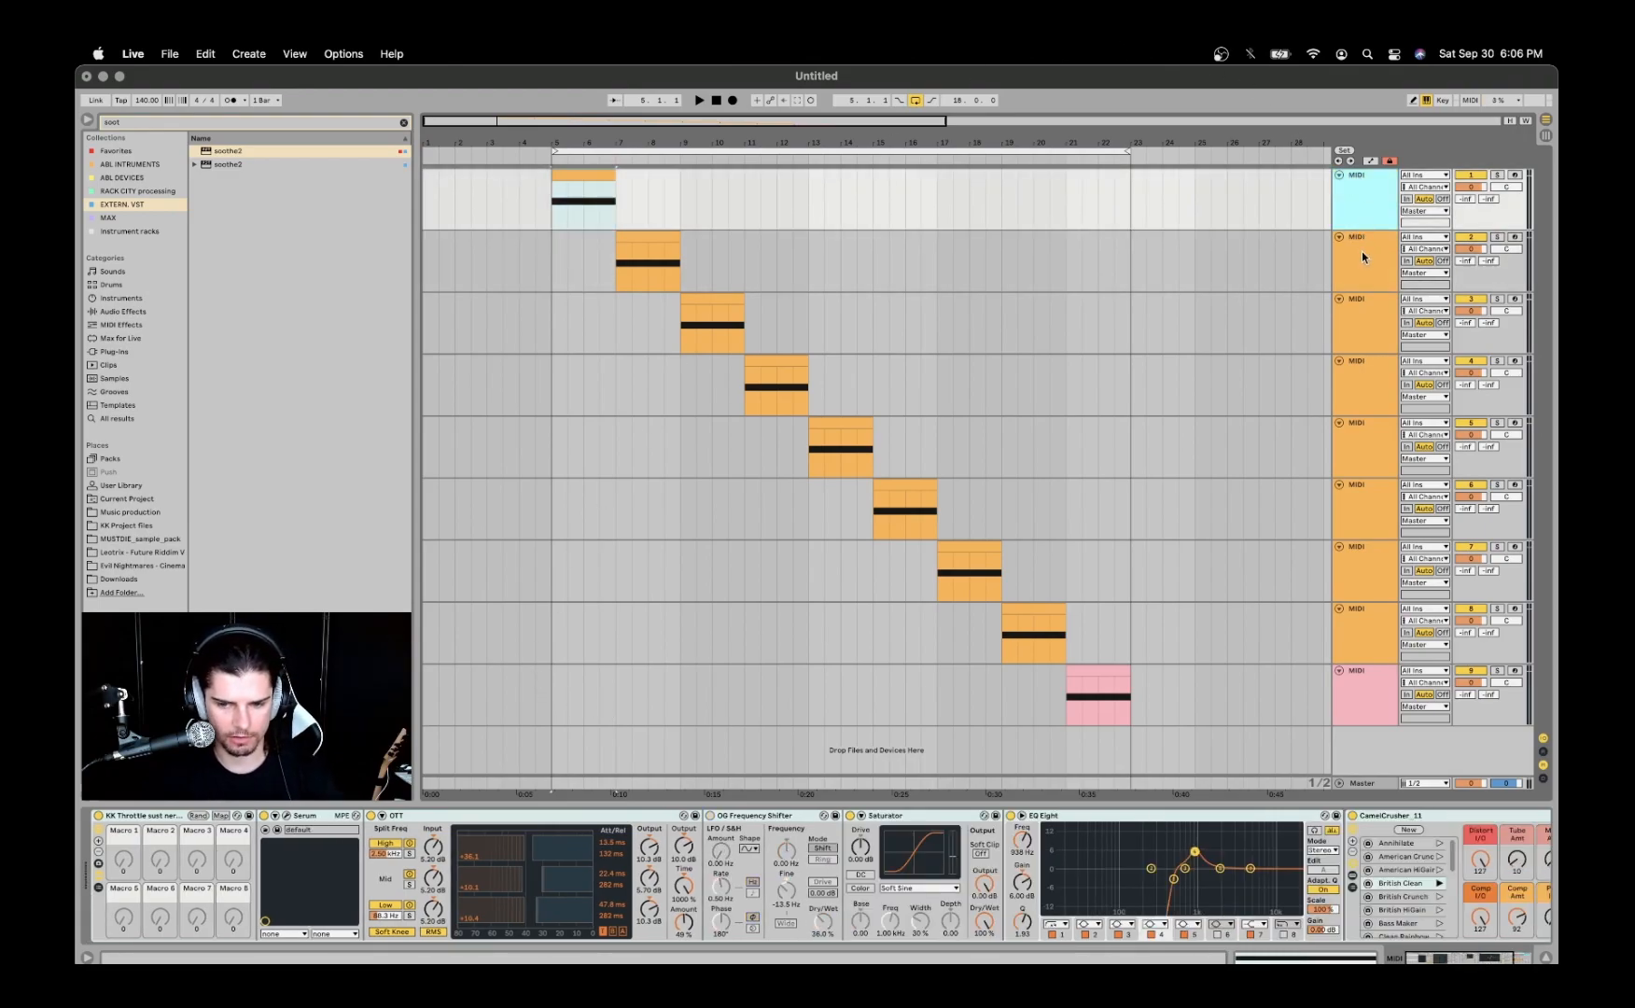
click(1361, 252)
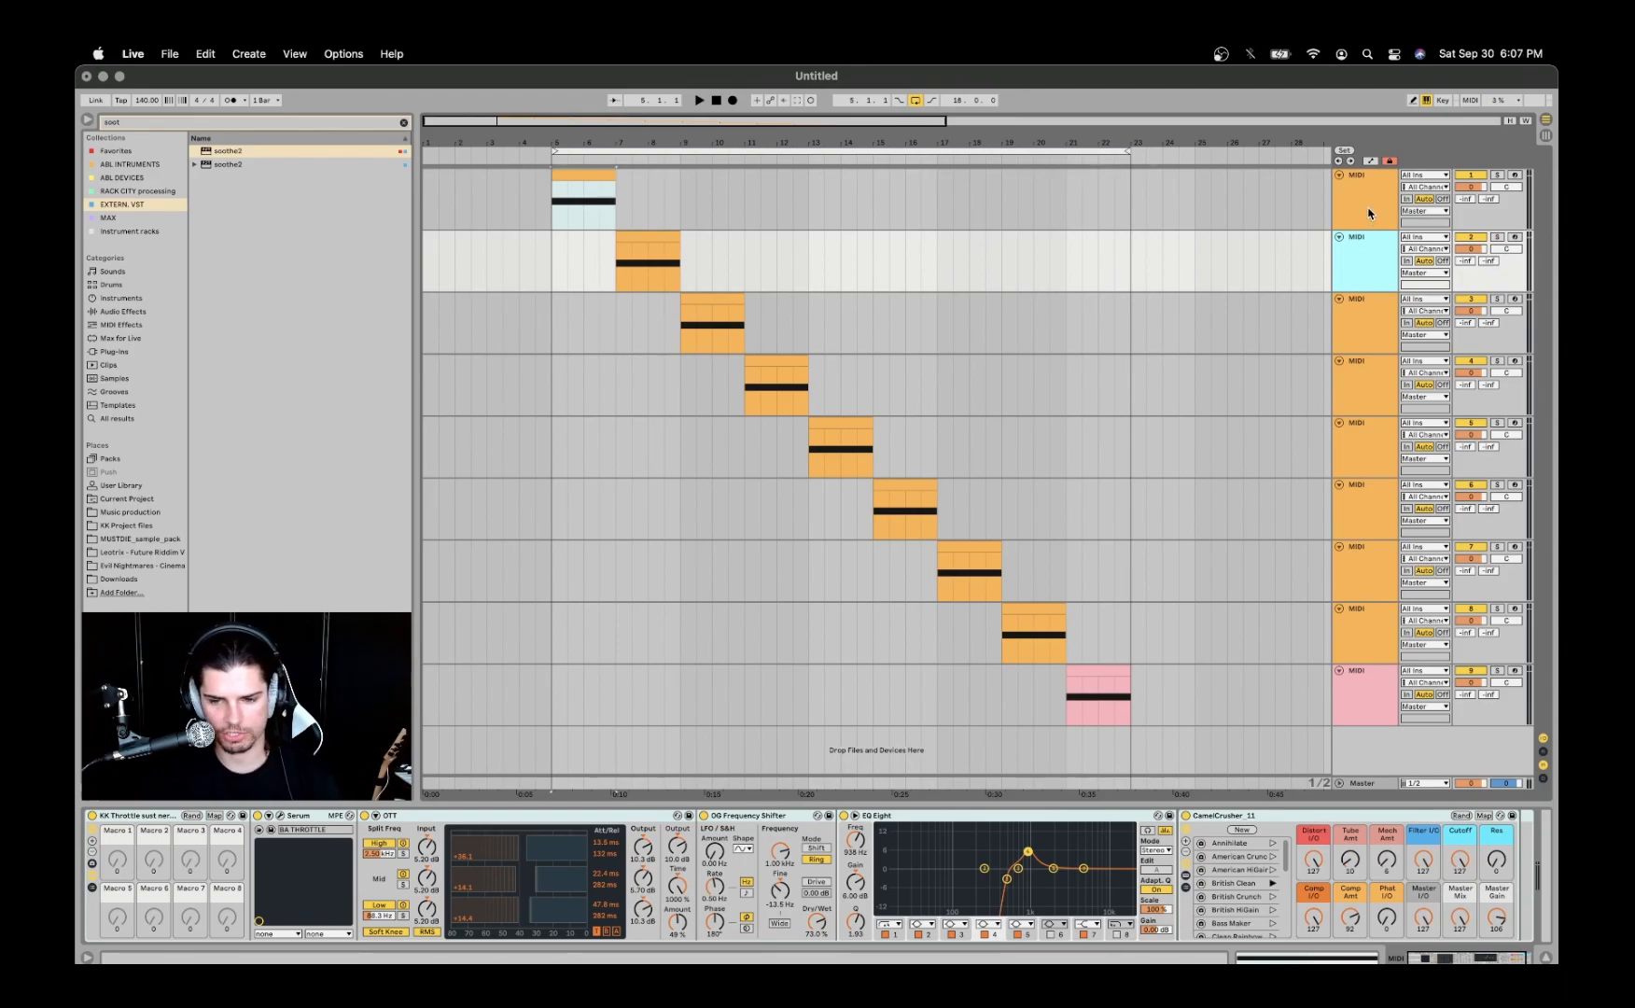
click(1369, 213)
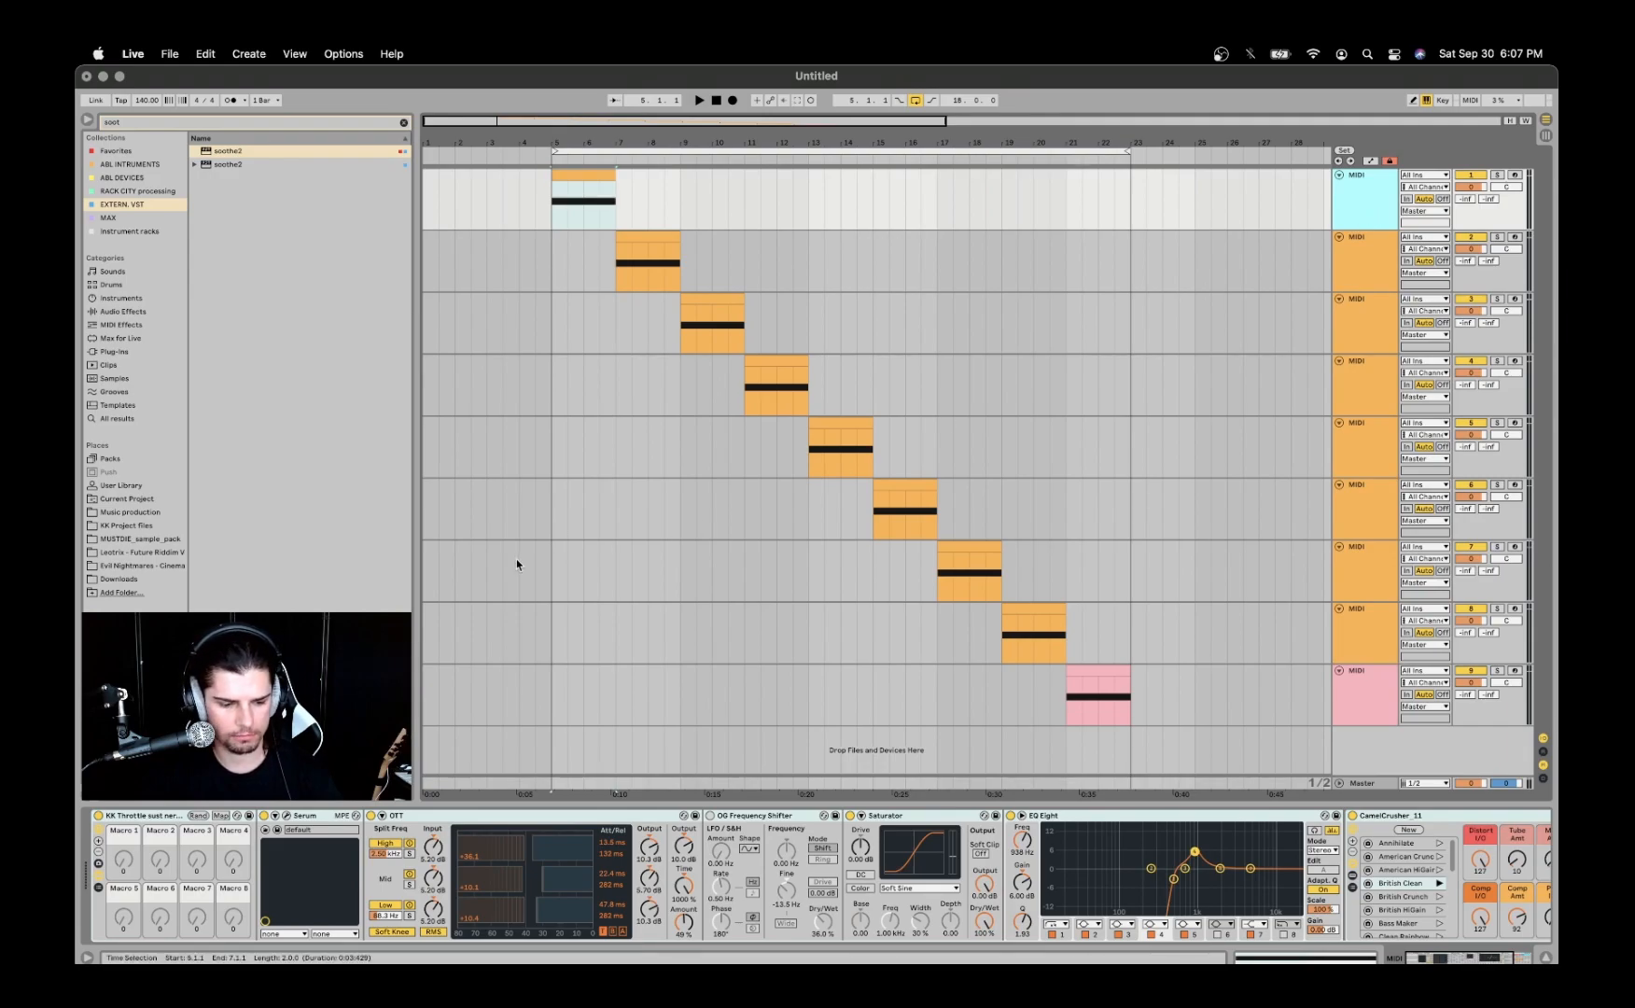
- Play the first and second clips alternately to compare their sounds
click(584, 175)
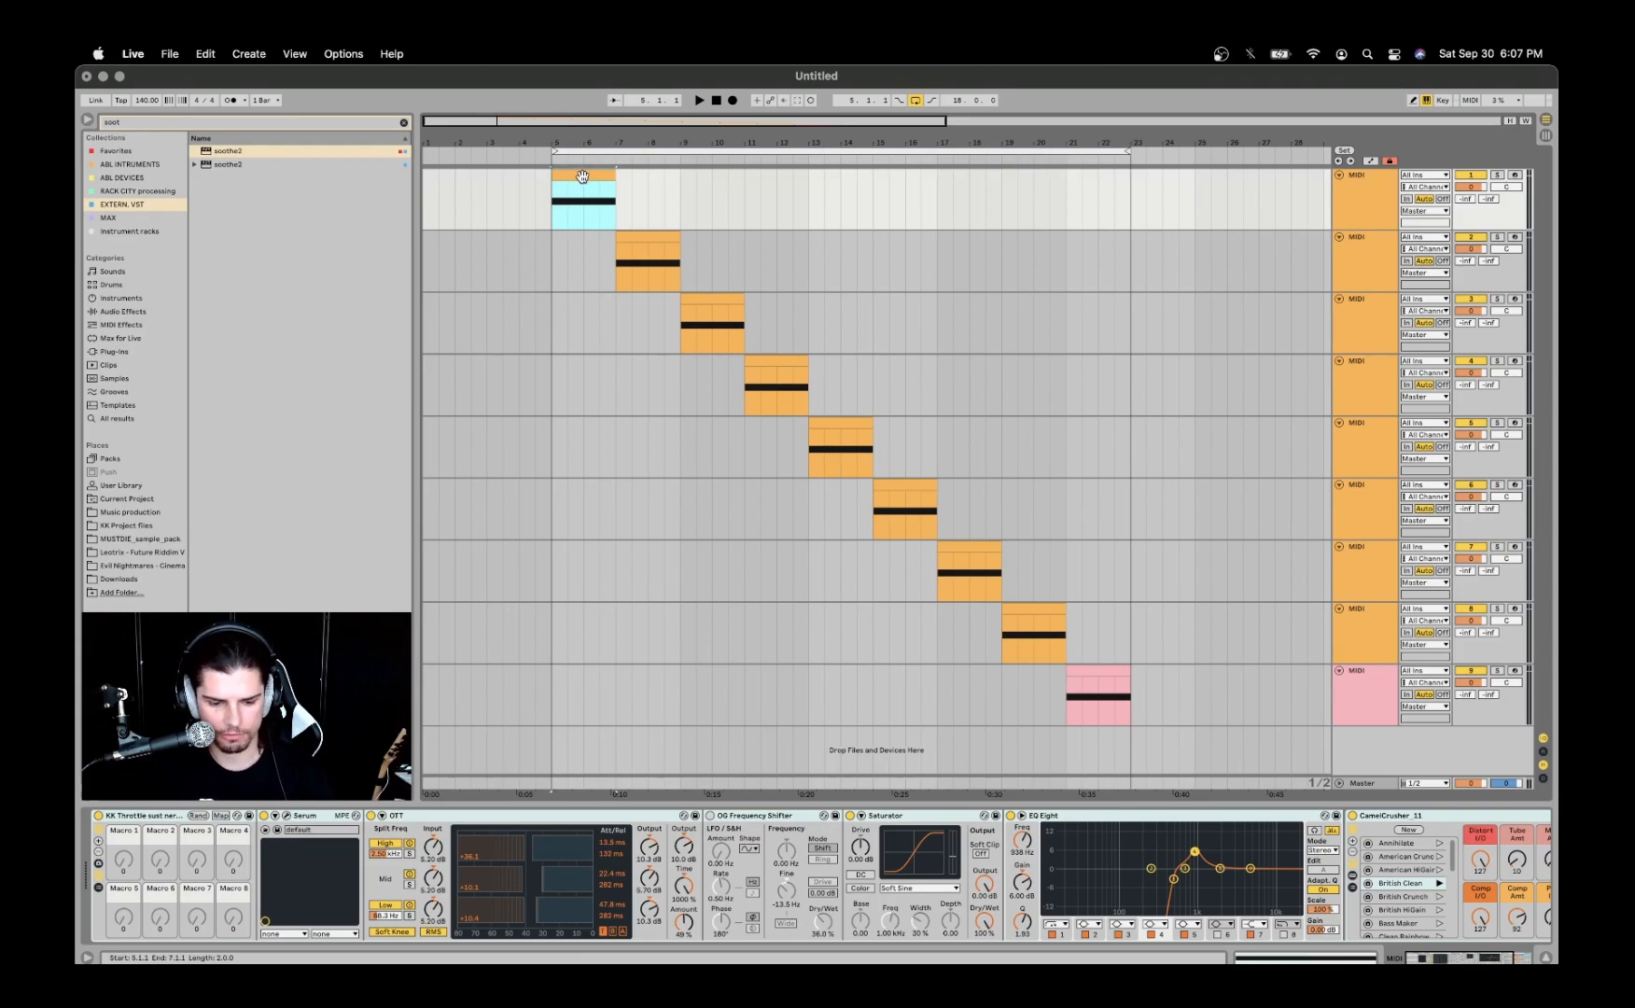
key(space)
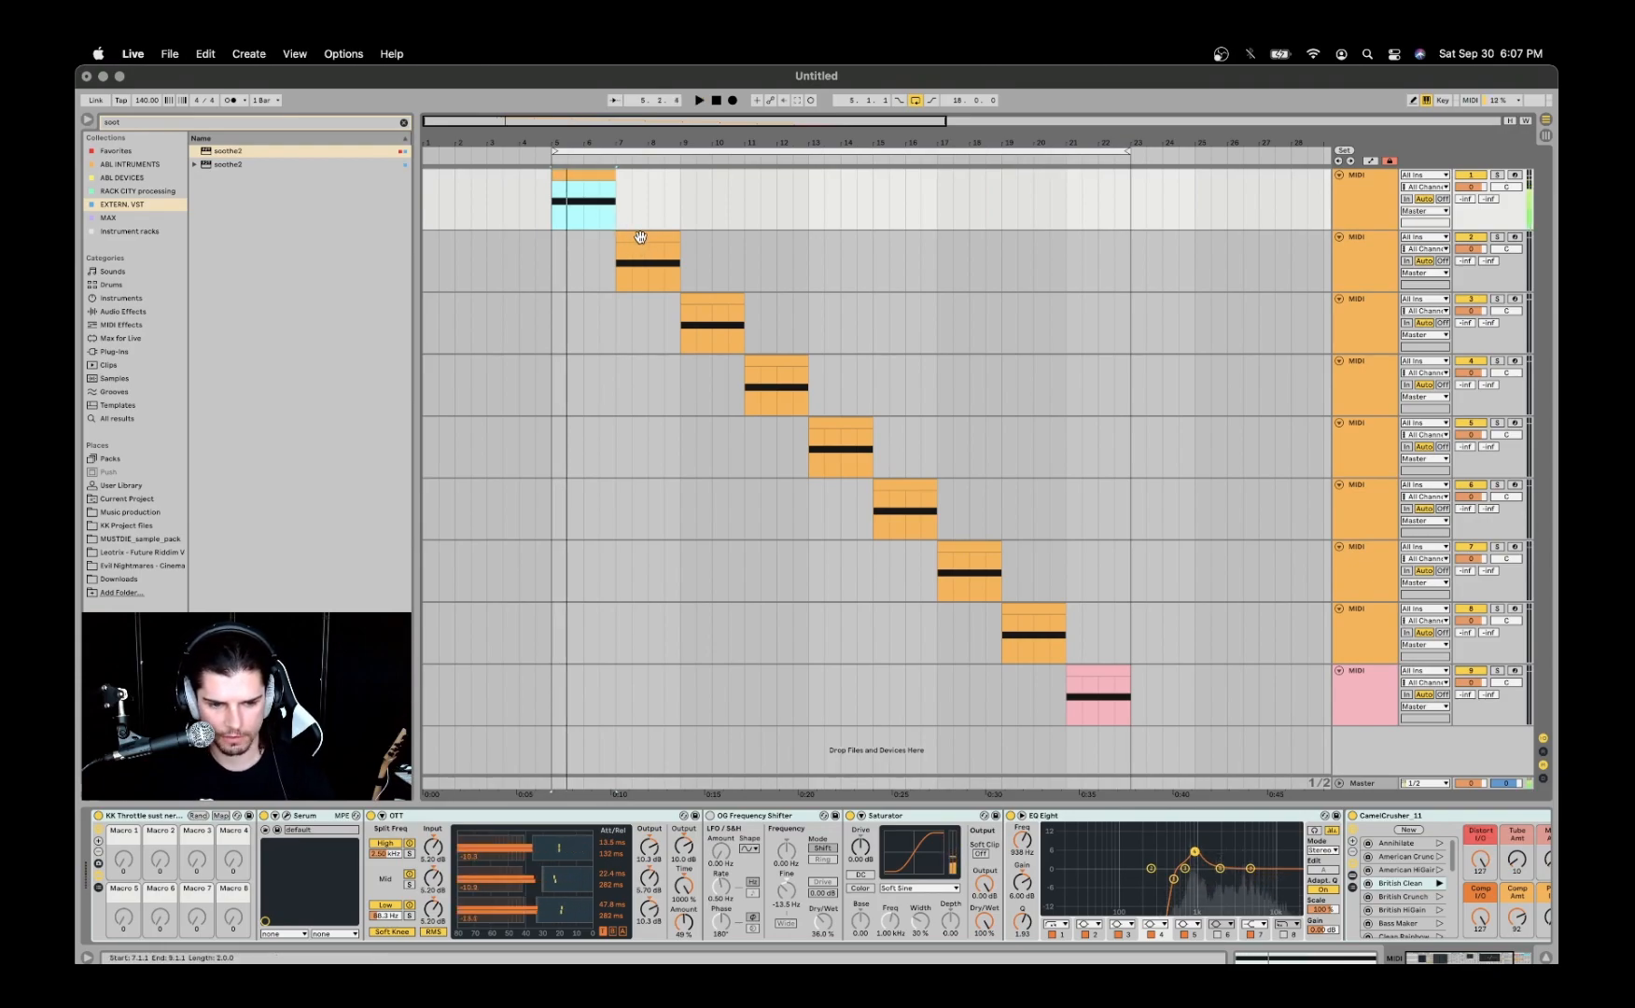
click(640, 236)
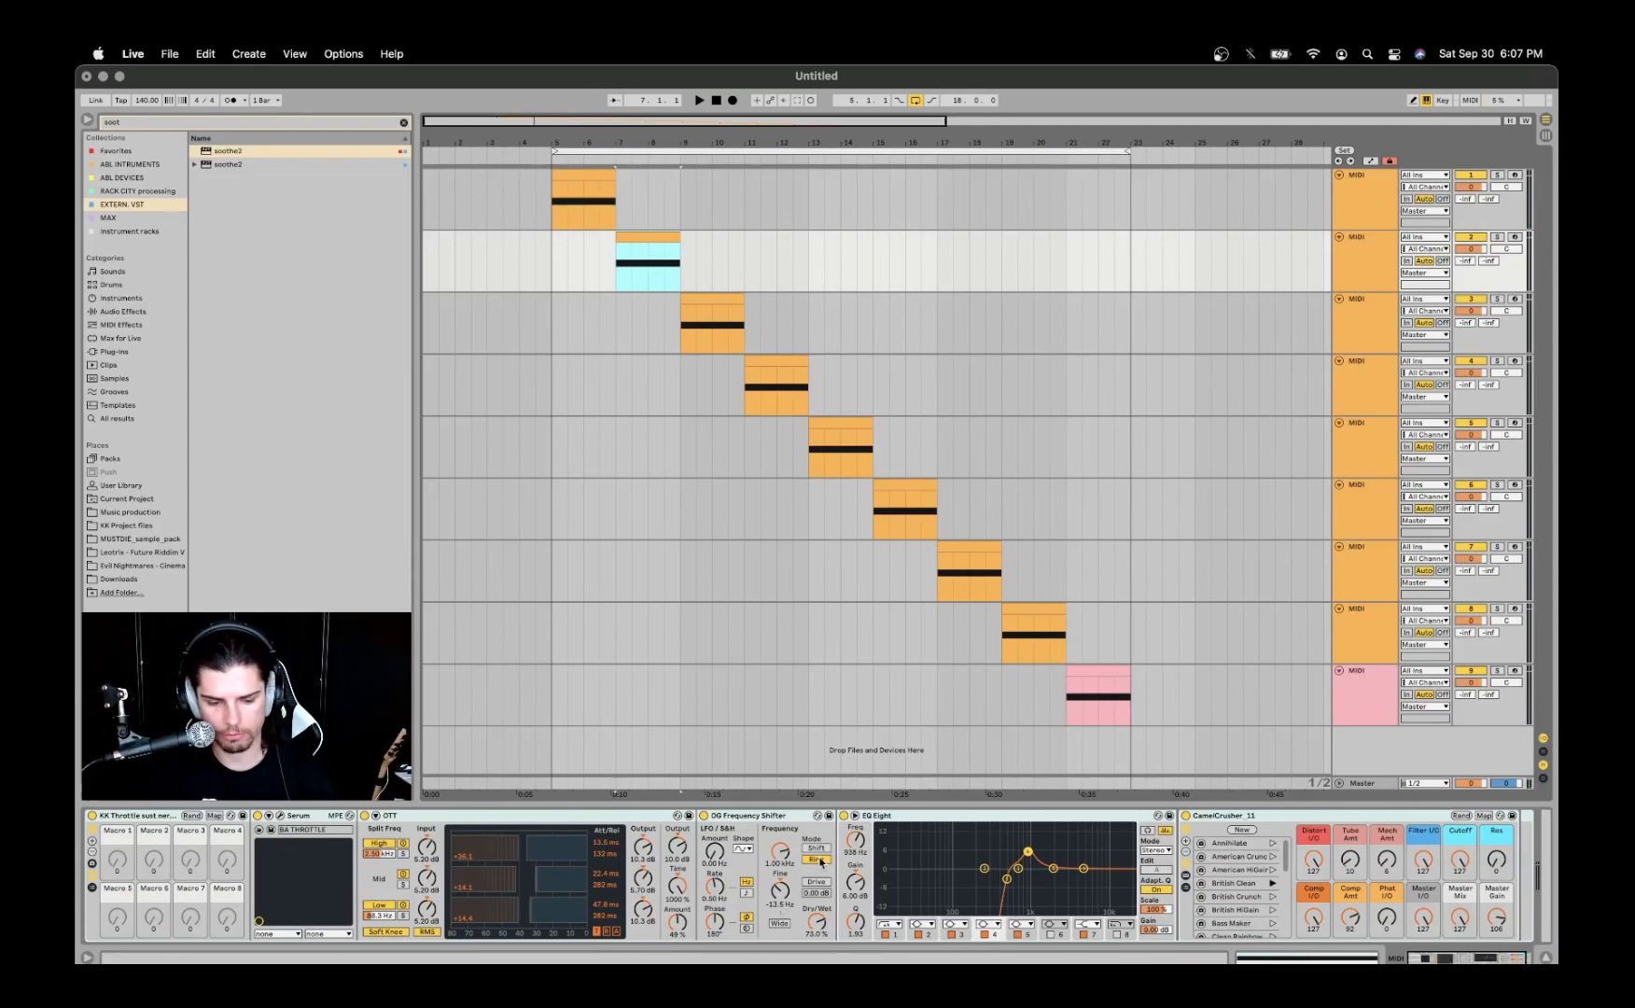
click(599, 174)
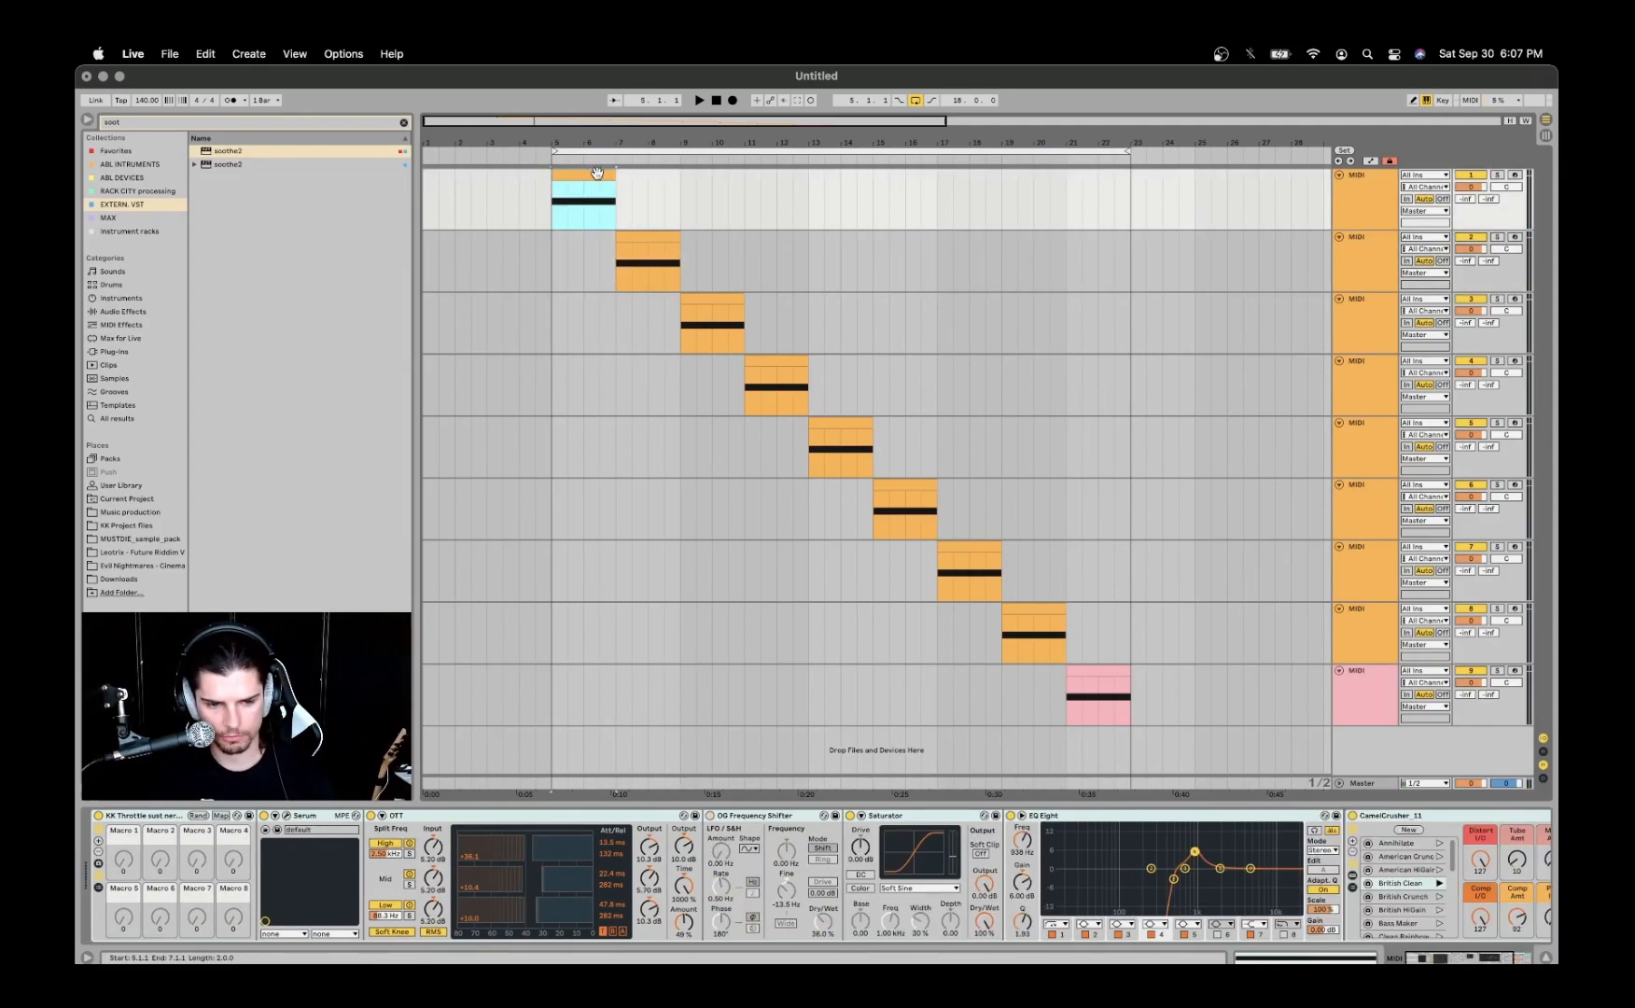
key(space)
key(space)
click(643, 237)
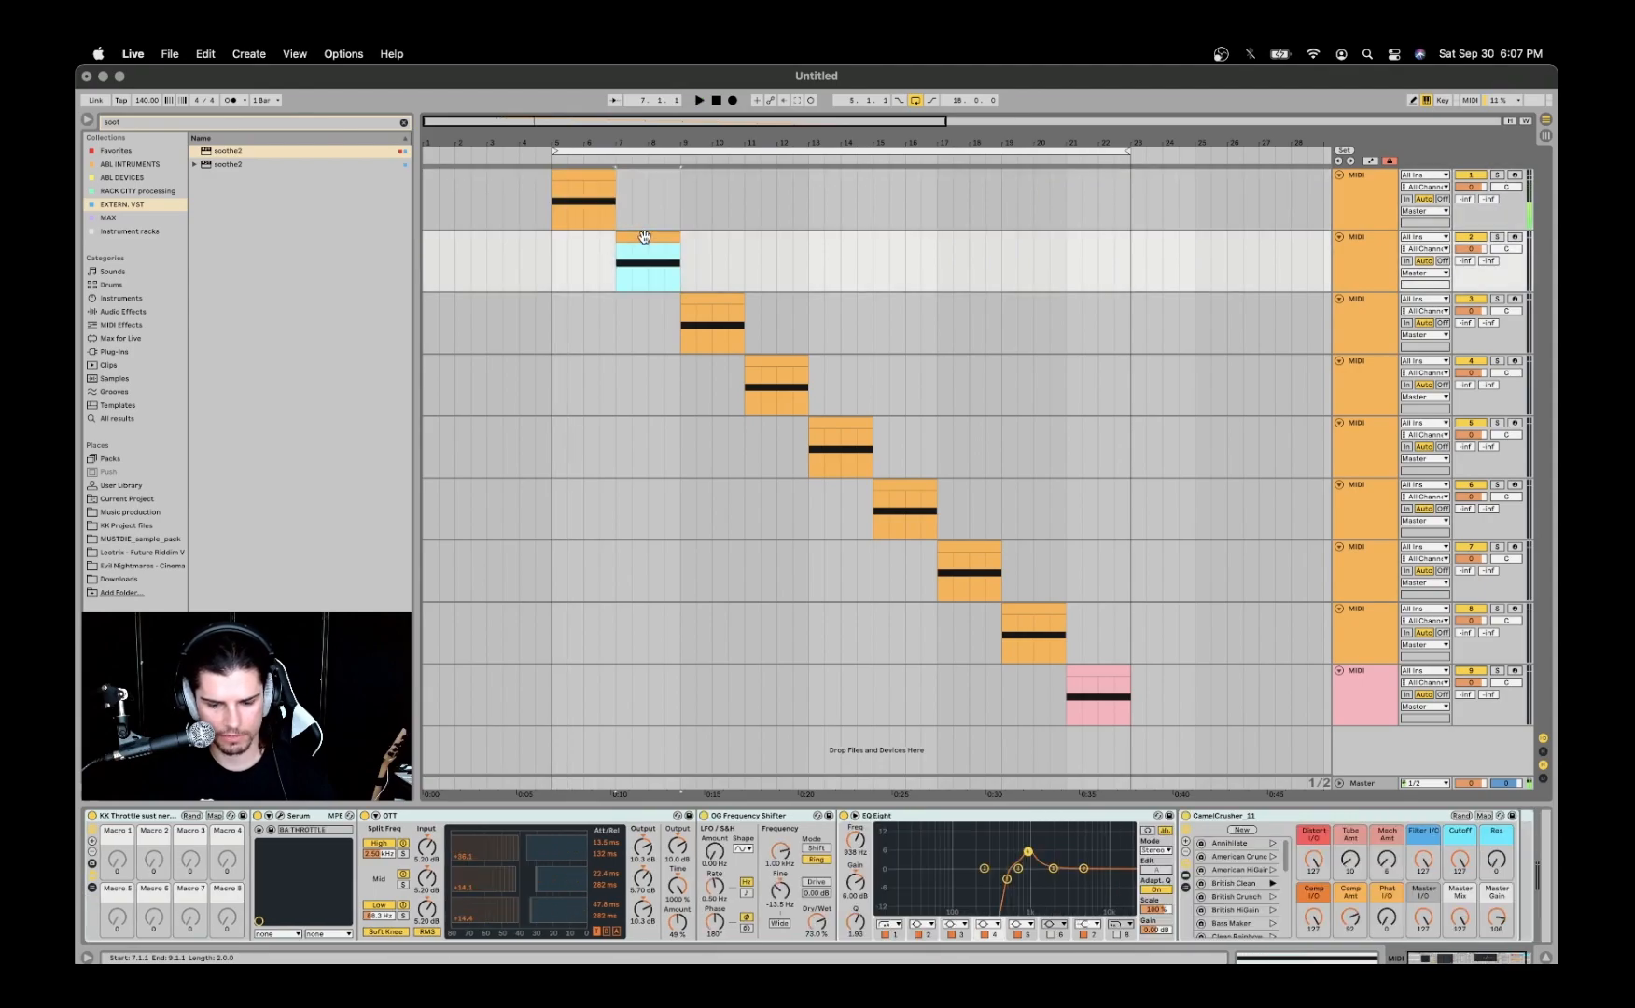
key(space)
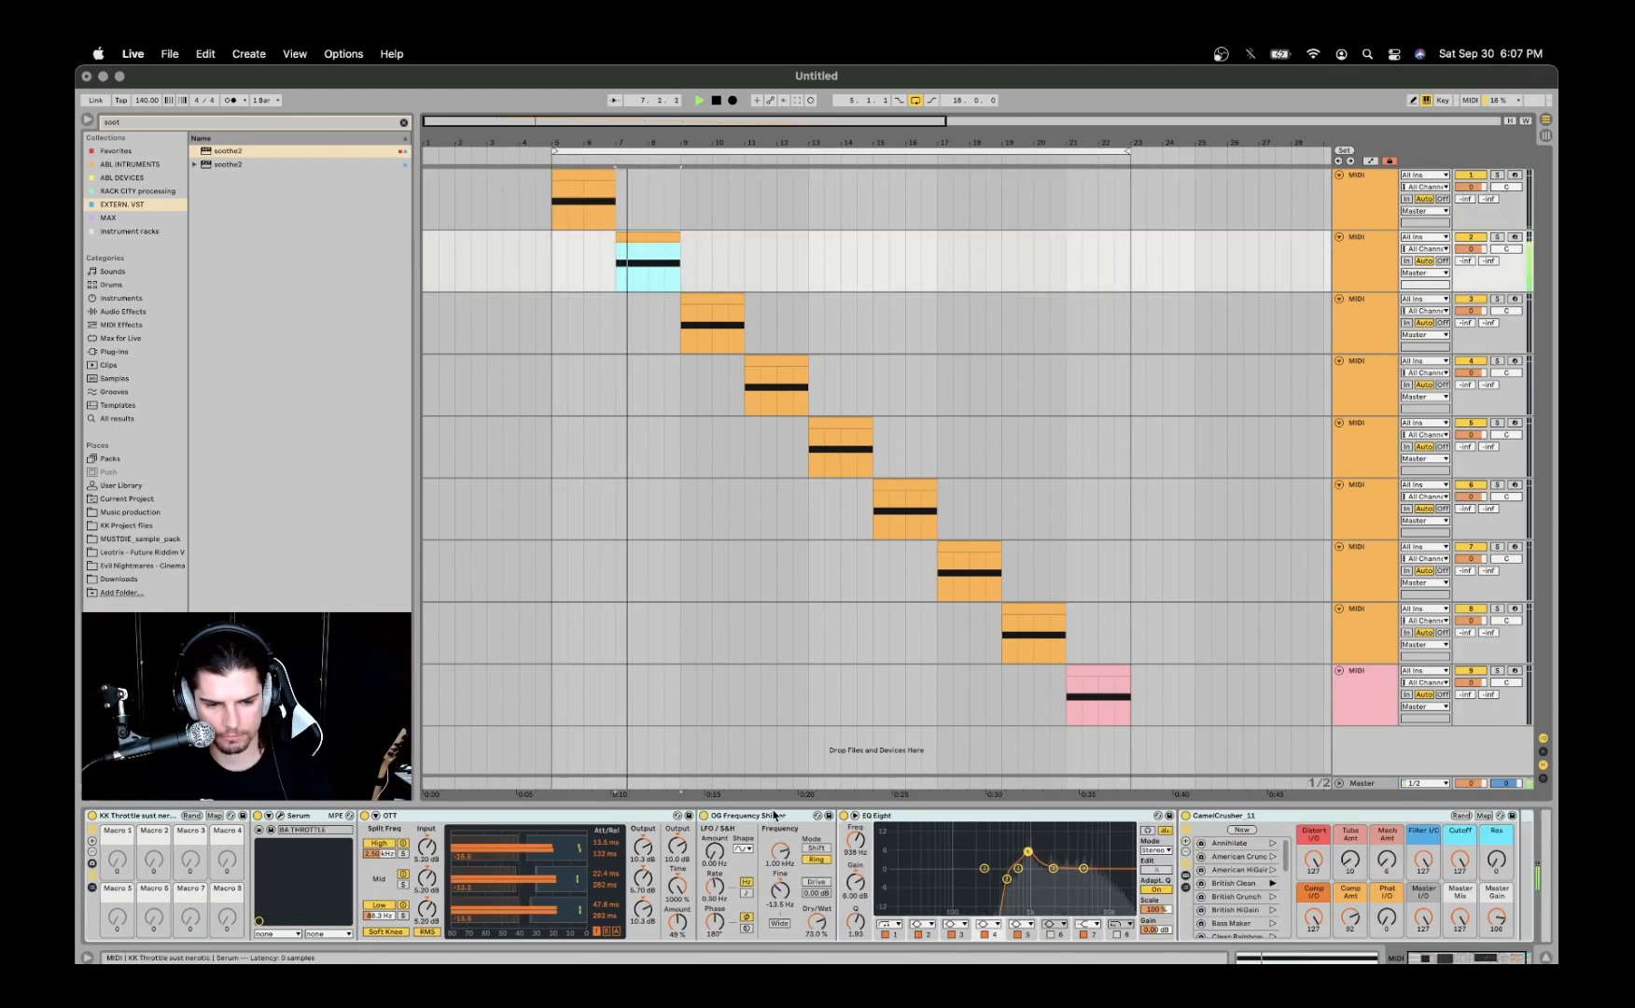
key(space)
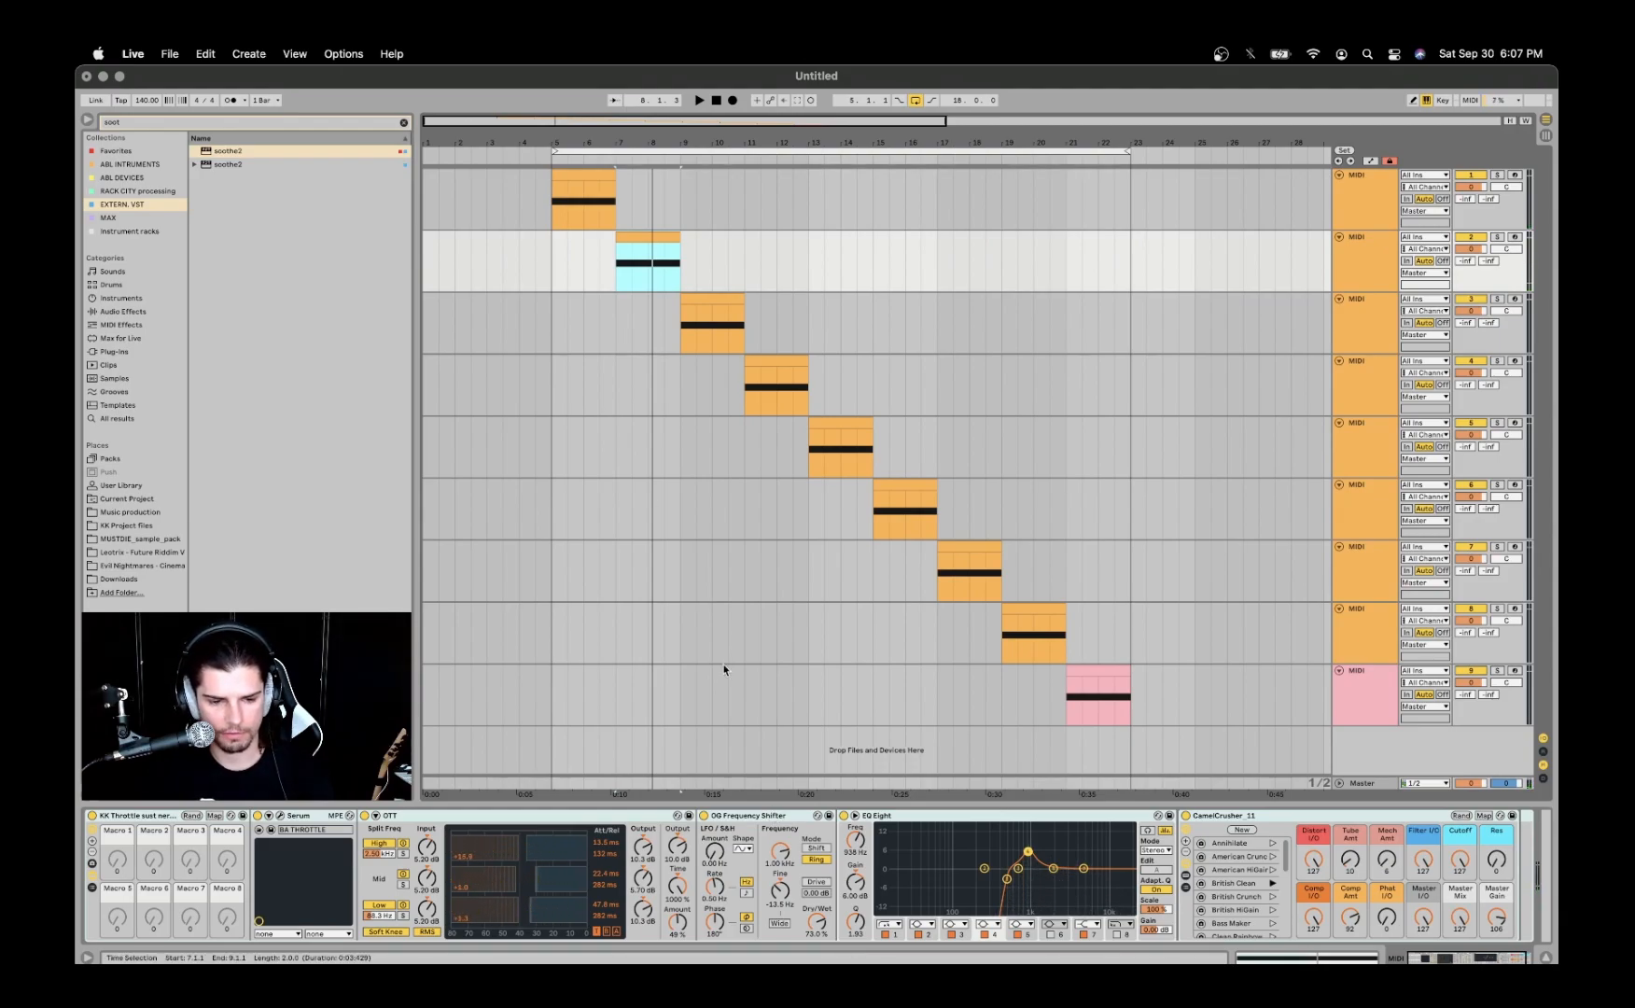
- Turn on the OG Frequency Shifter on the first track and play its clip
click(584, 175)
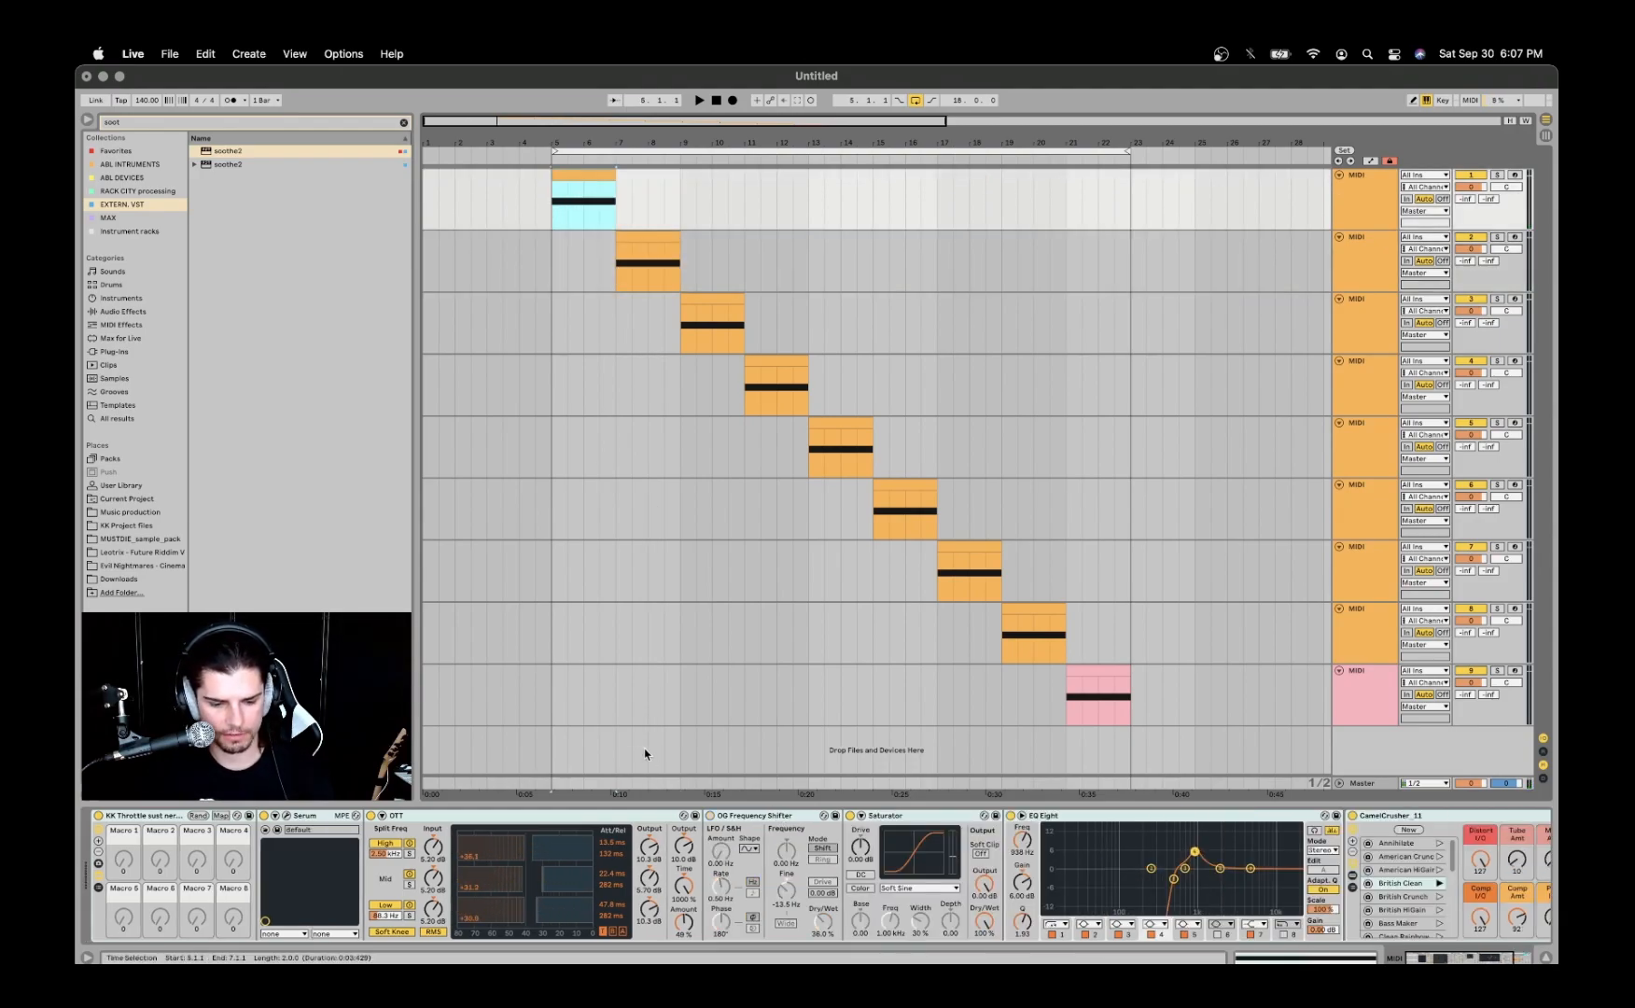
click(709, 818)
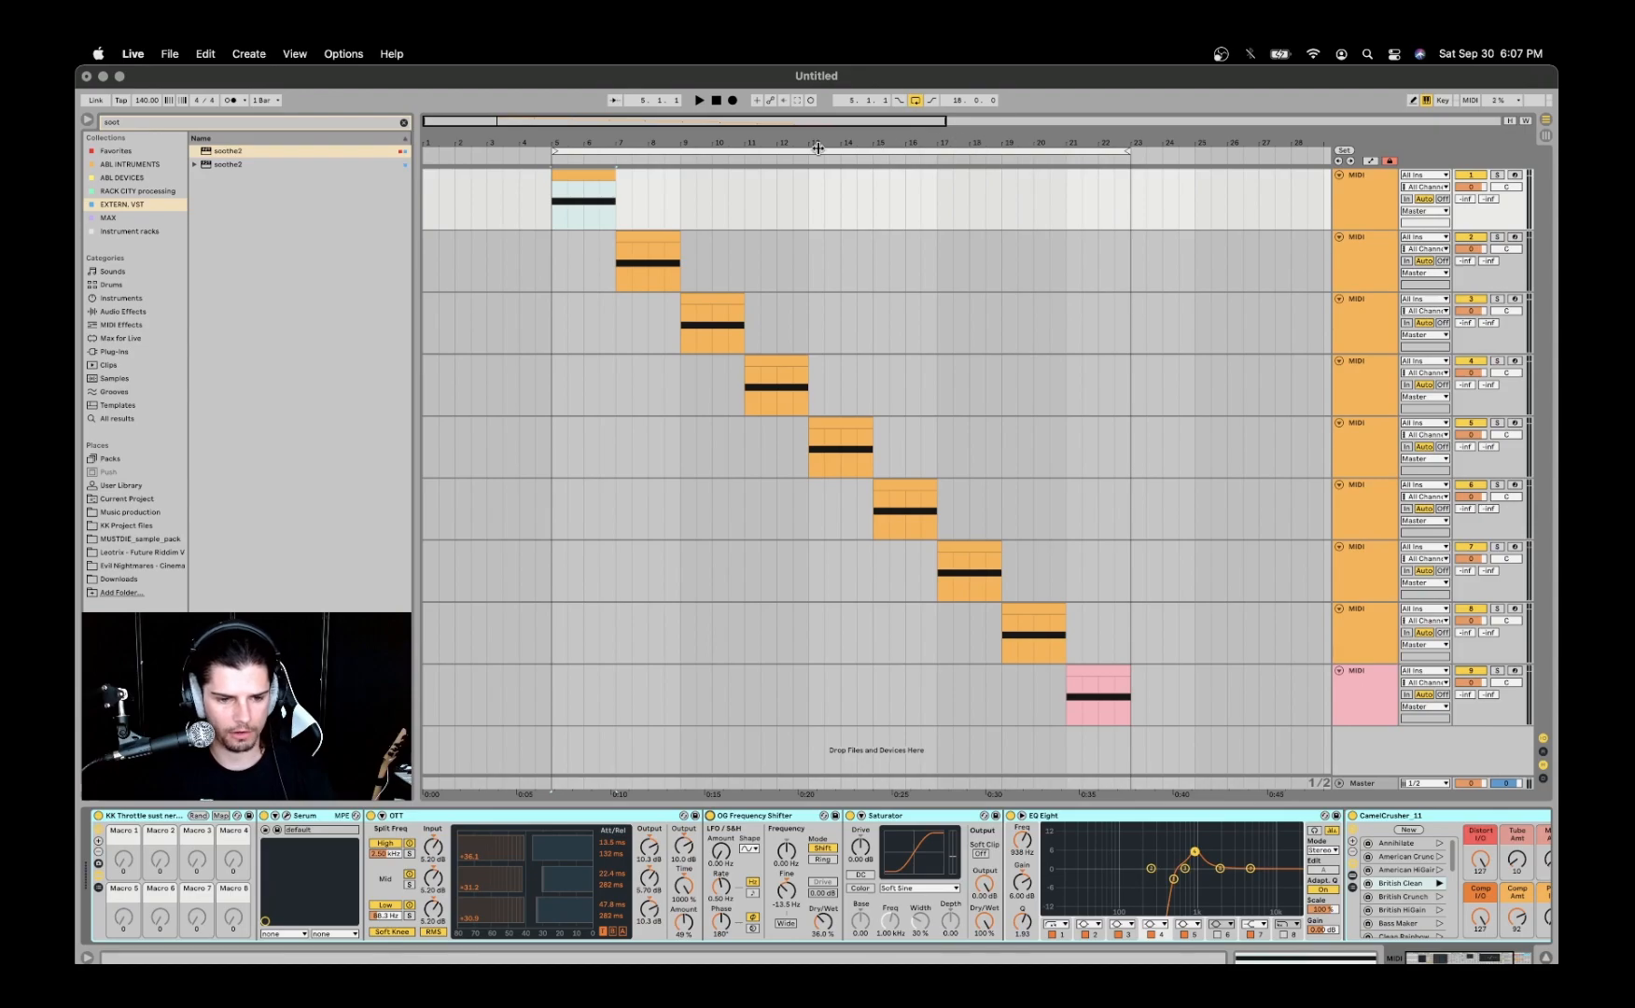
click(598, 177)
key(space)
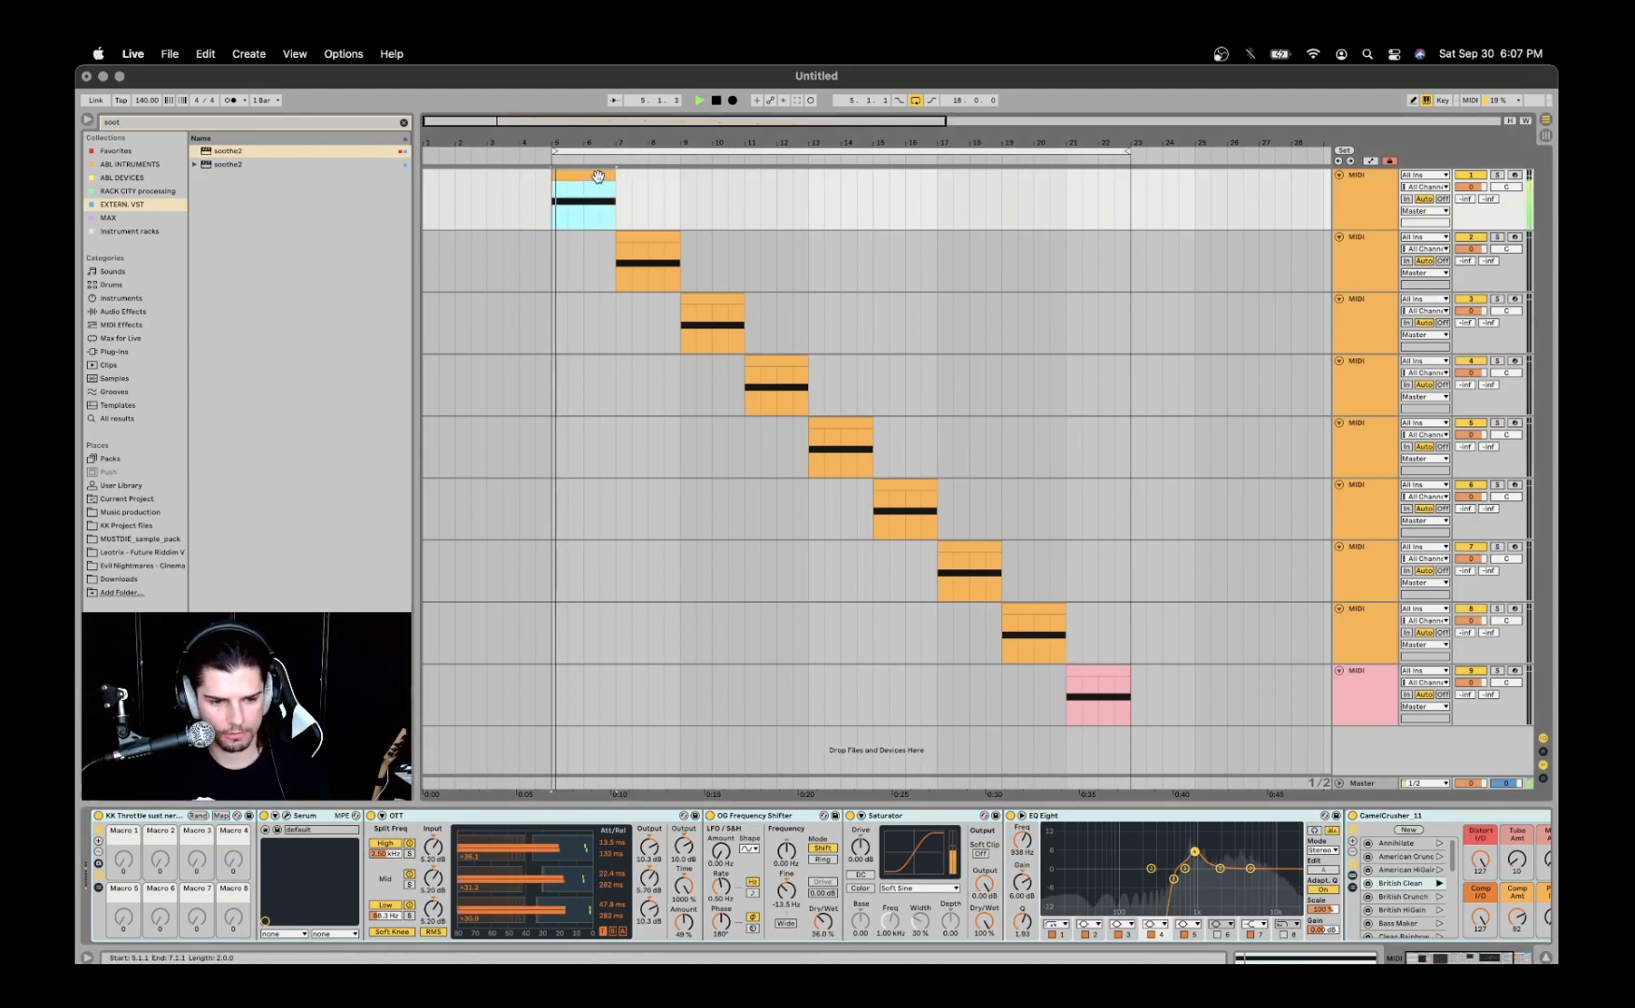
key(space)
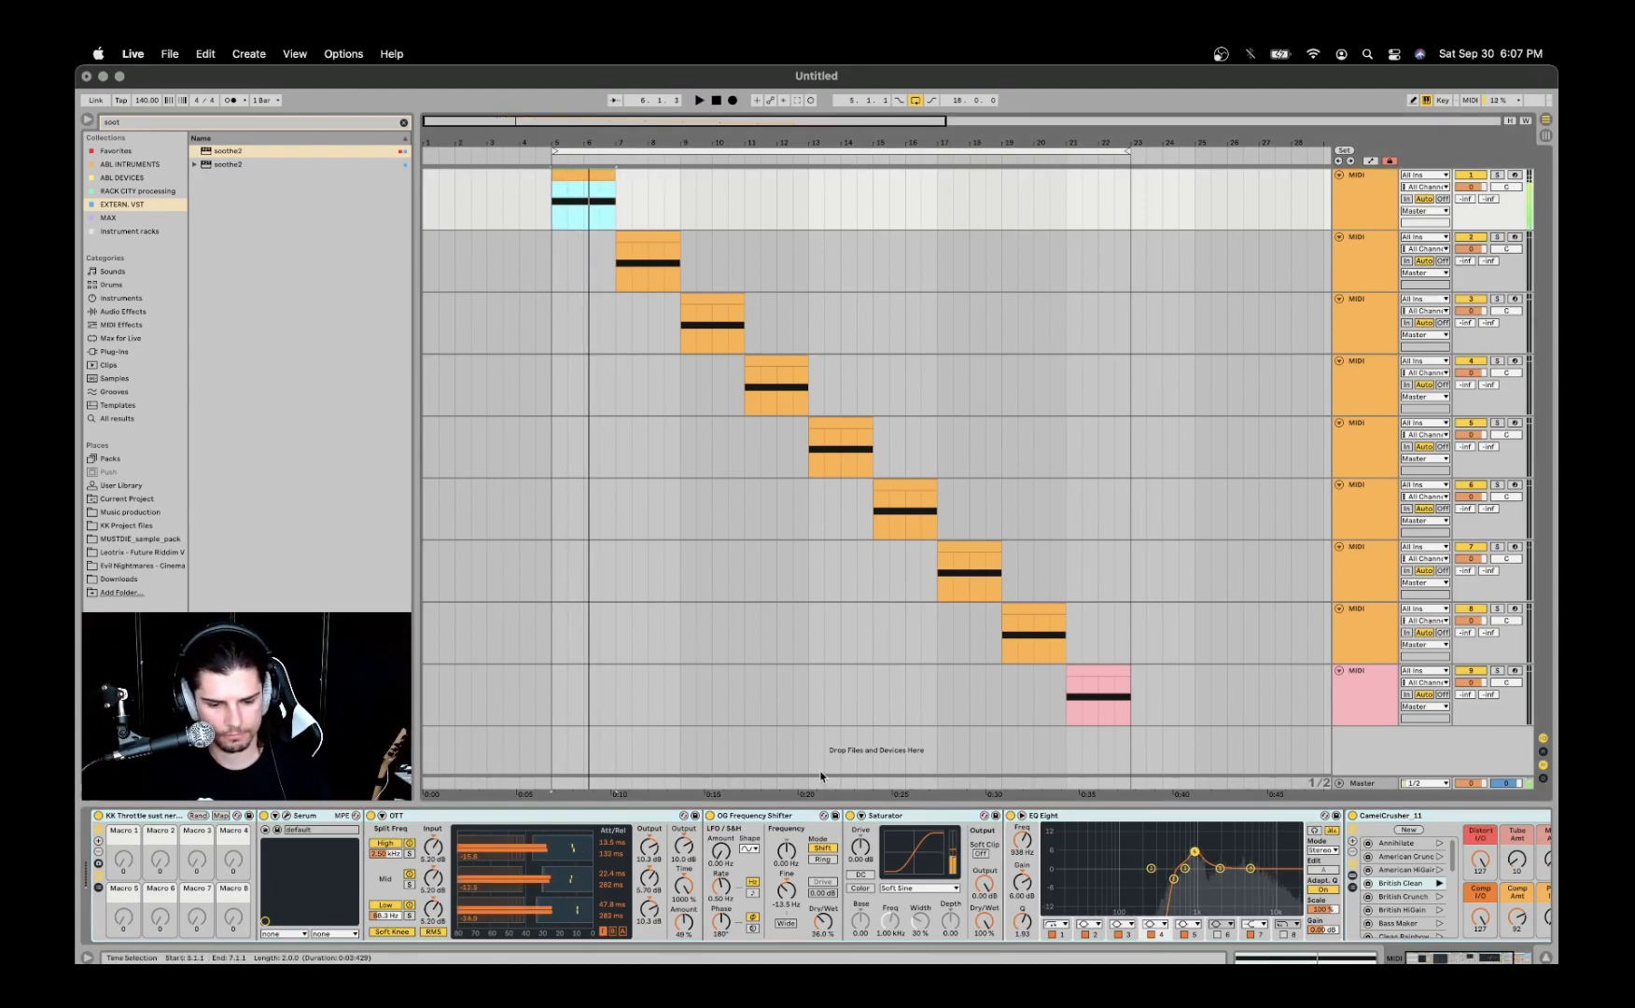
- Try a different Fine frequency on the first track's OG Frequency Shifter during playback, and undo the change
key(space)
drag(788, 893, 789, 840)
key(space)
key(space)
key(space)
key(super+z)
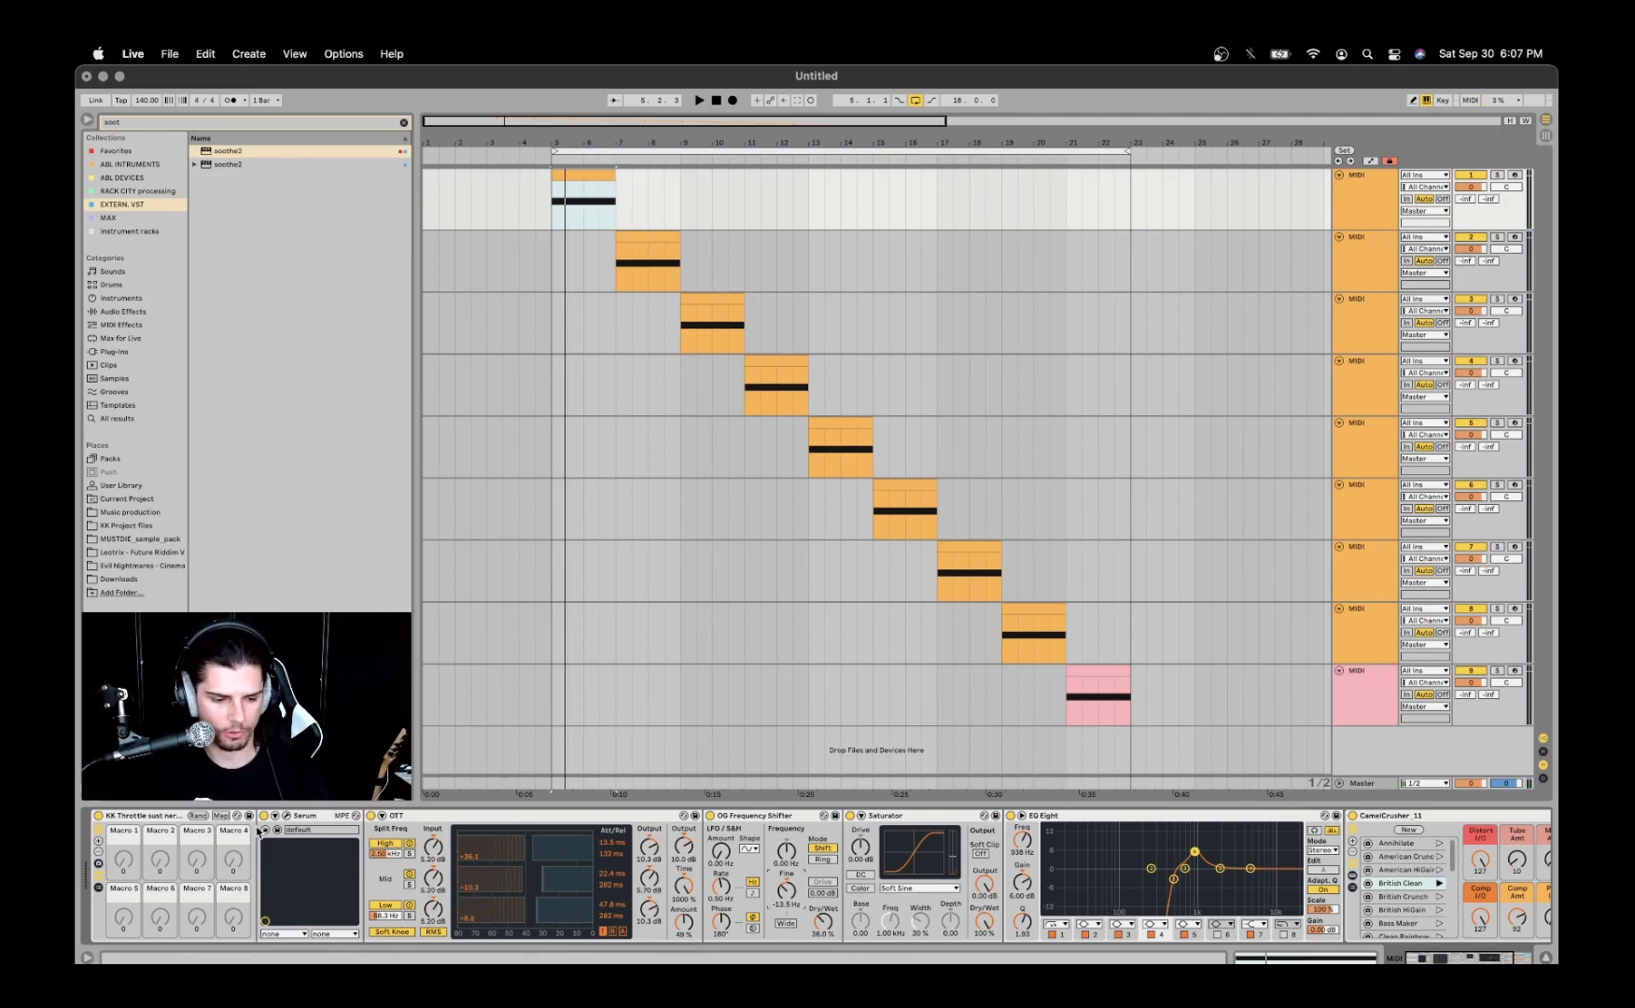
- Examine the oscillator and FX settings of the BA THROTTLE patch in the first track's Serum, and close the synth window
click(287, 817)
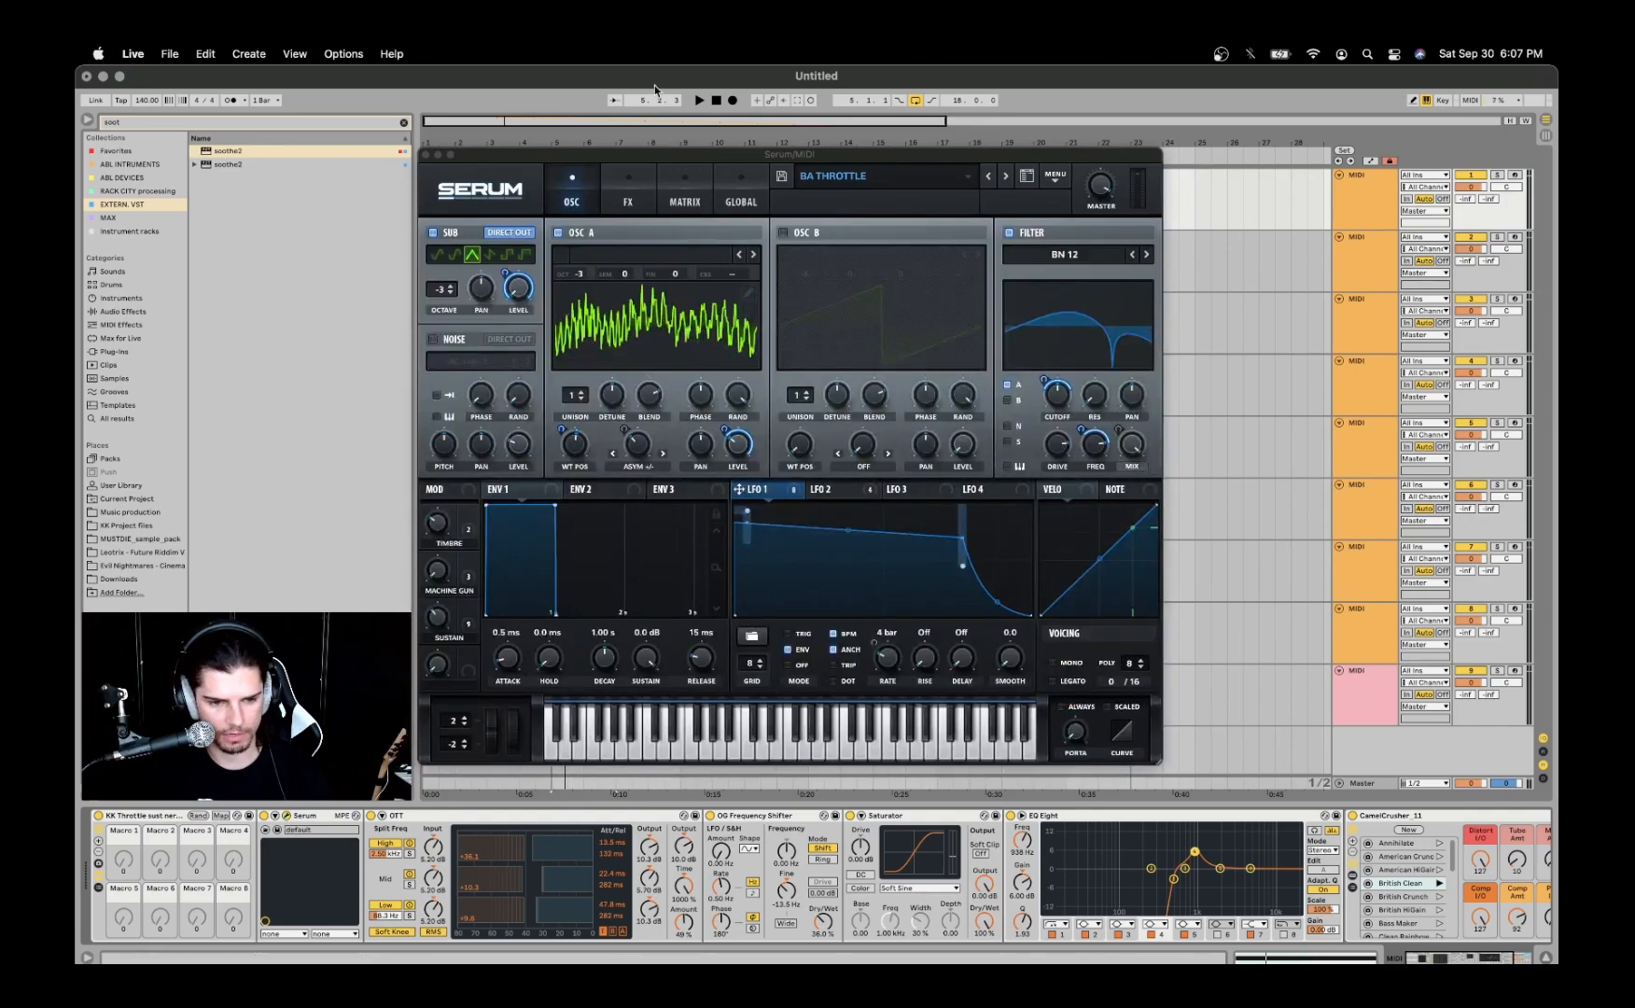
drag(651, 154, 773, 195)
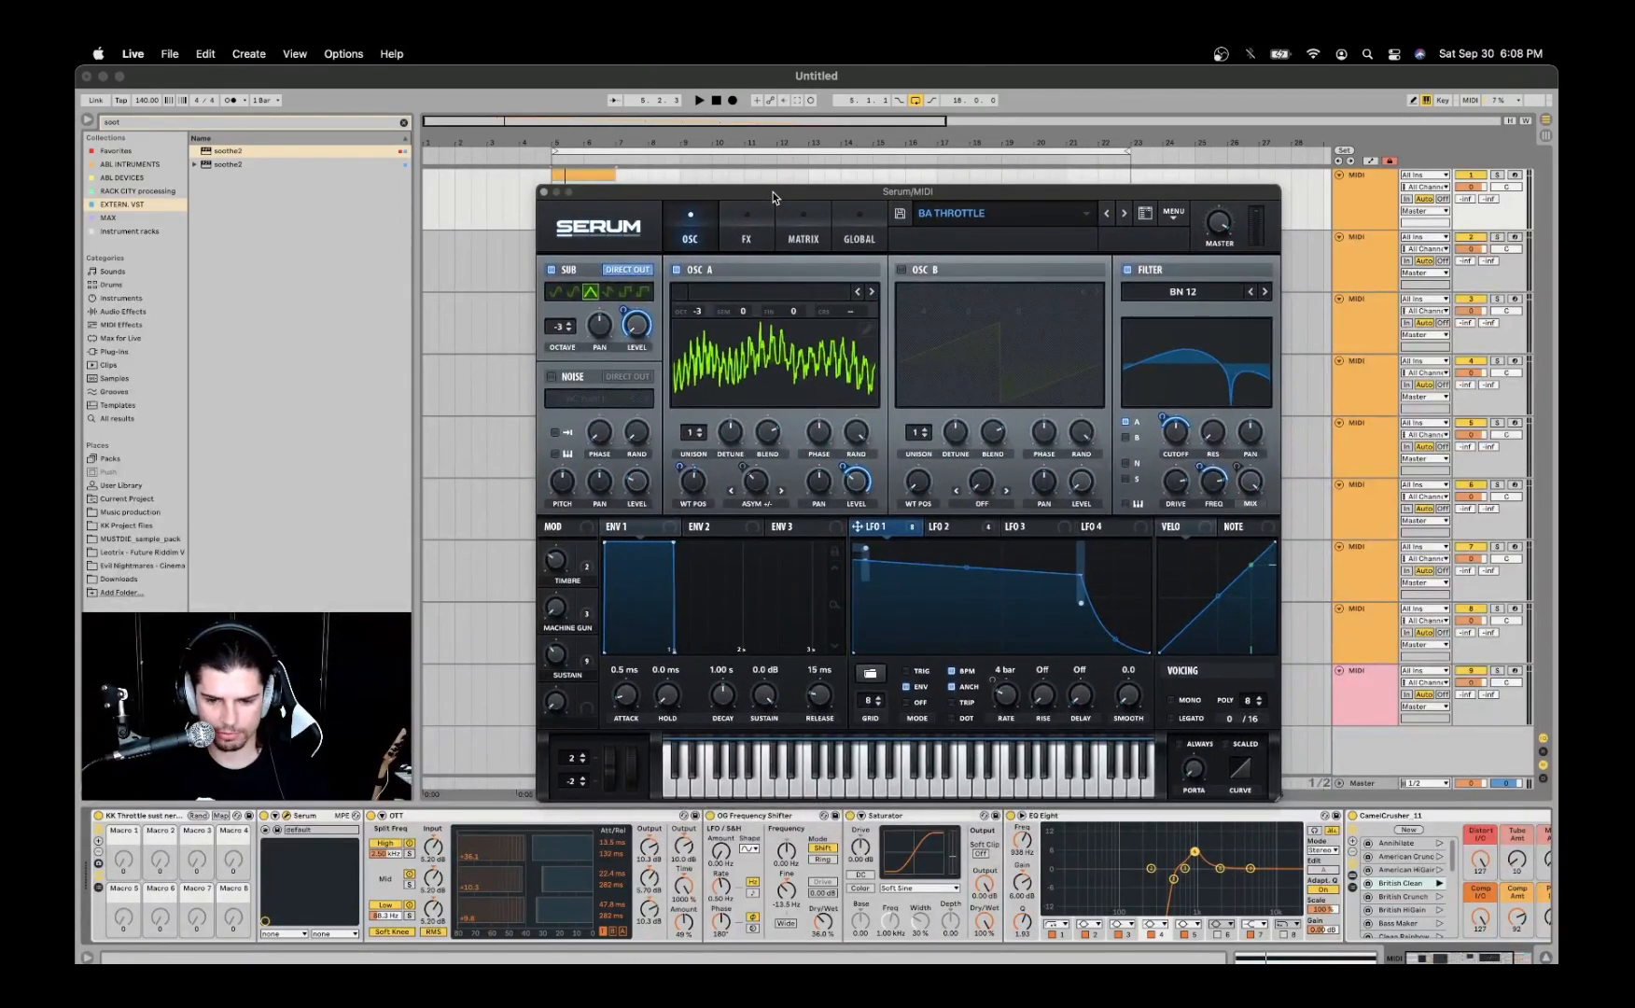
drag(770, 189, 706, 169)
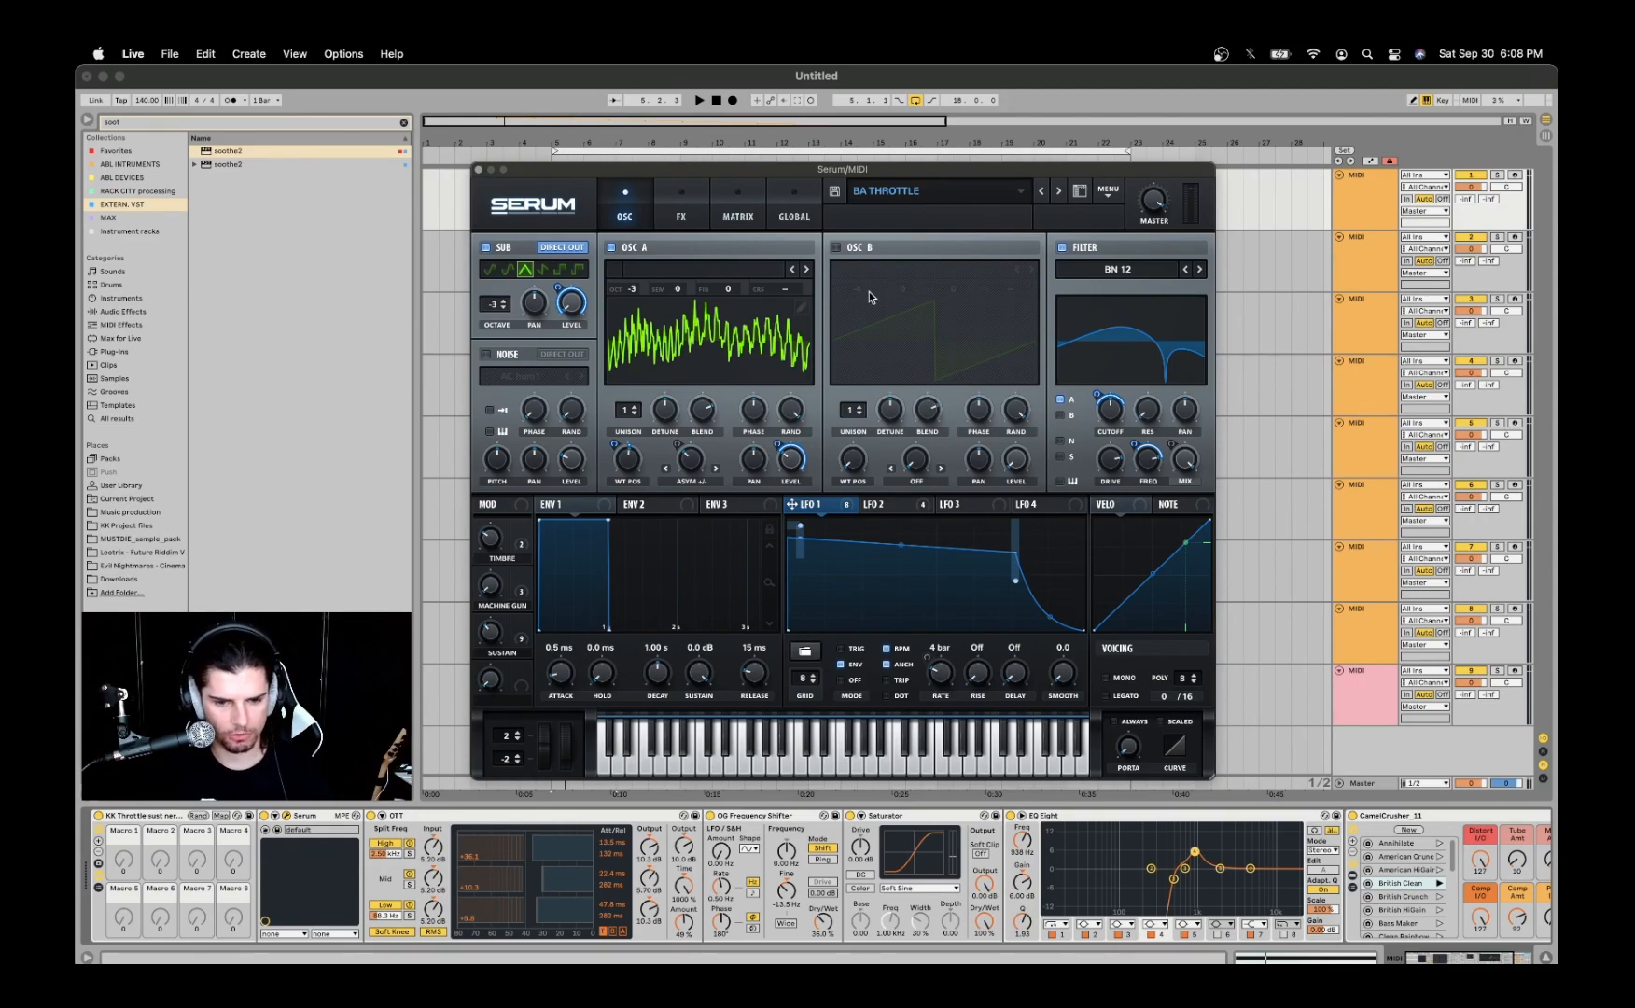
click(700, 200)
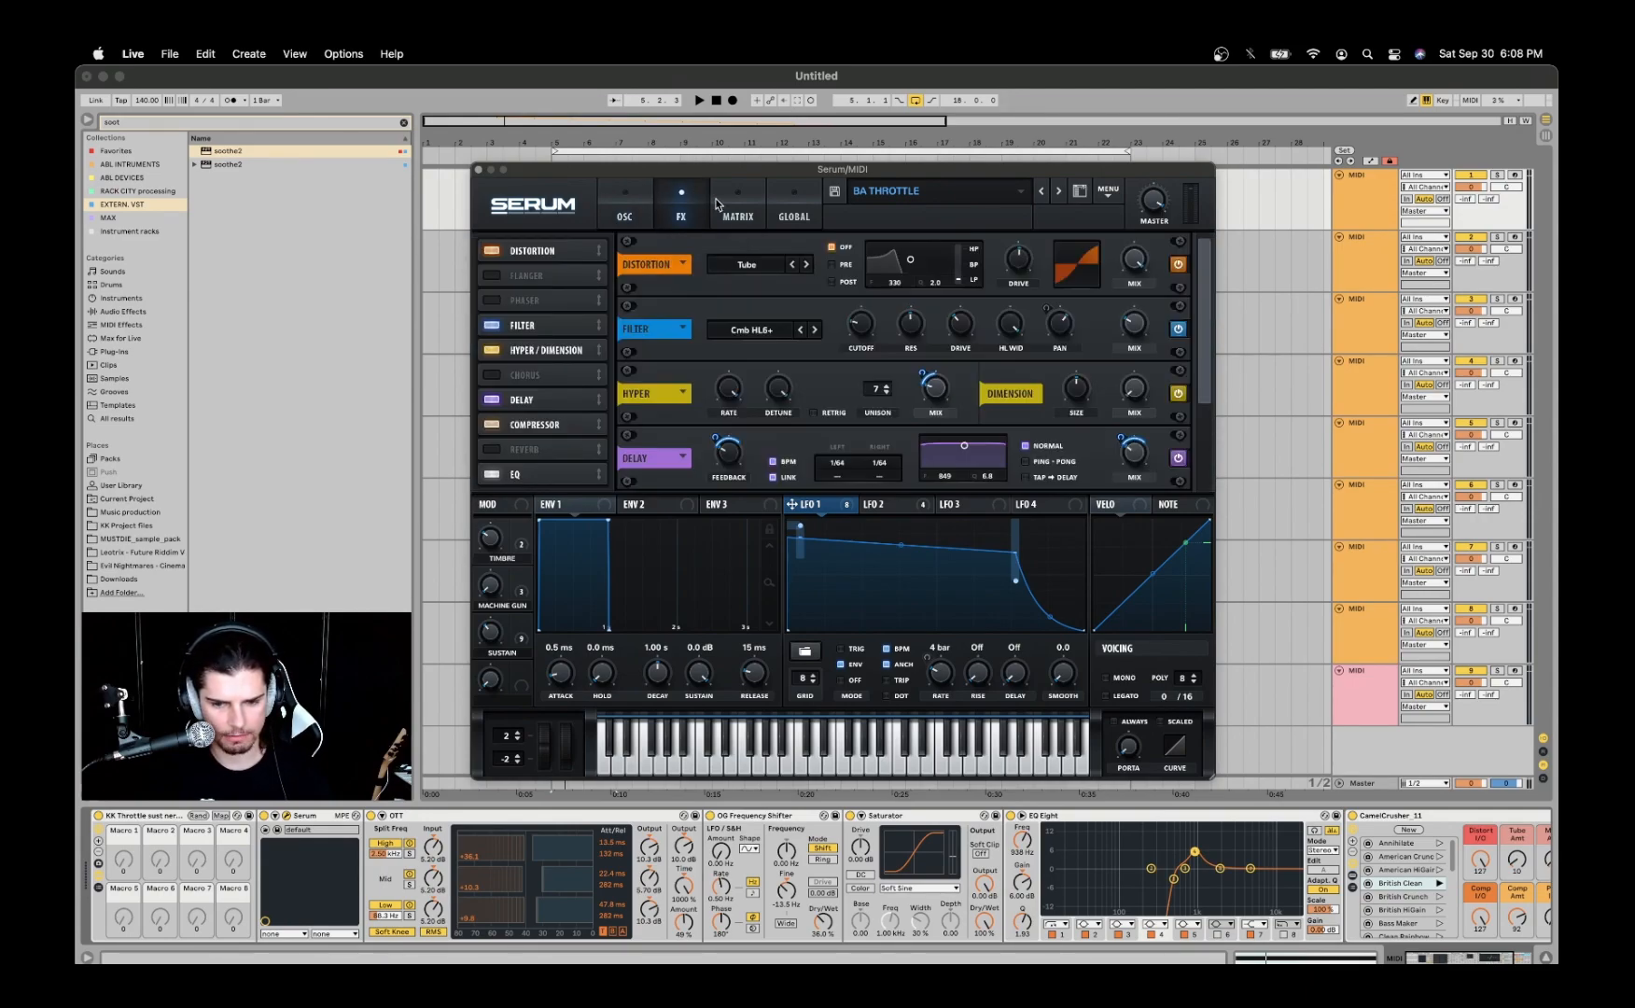
drag(1204, 303, 1209, 226)
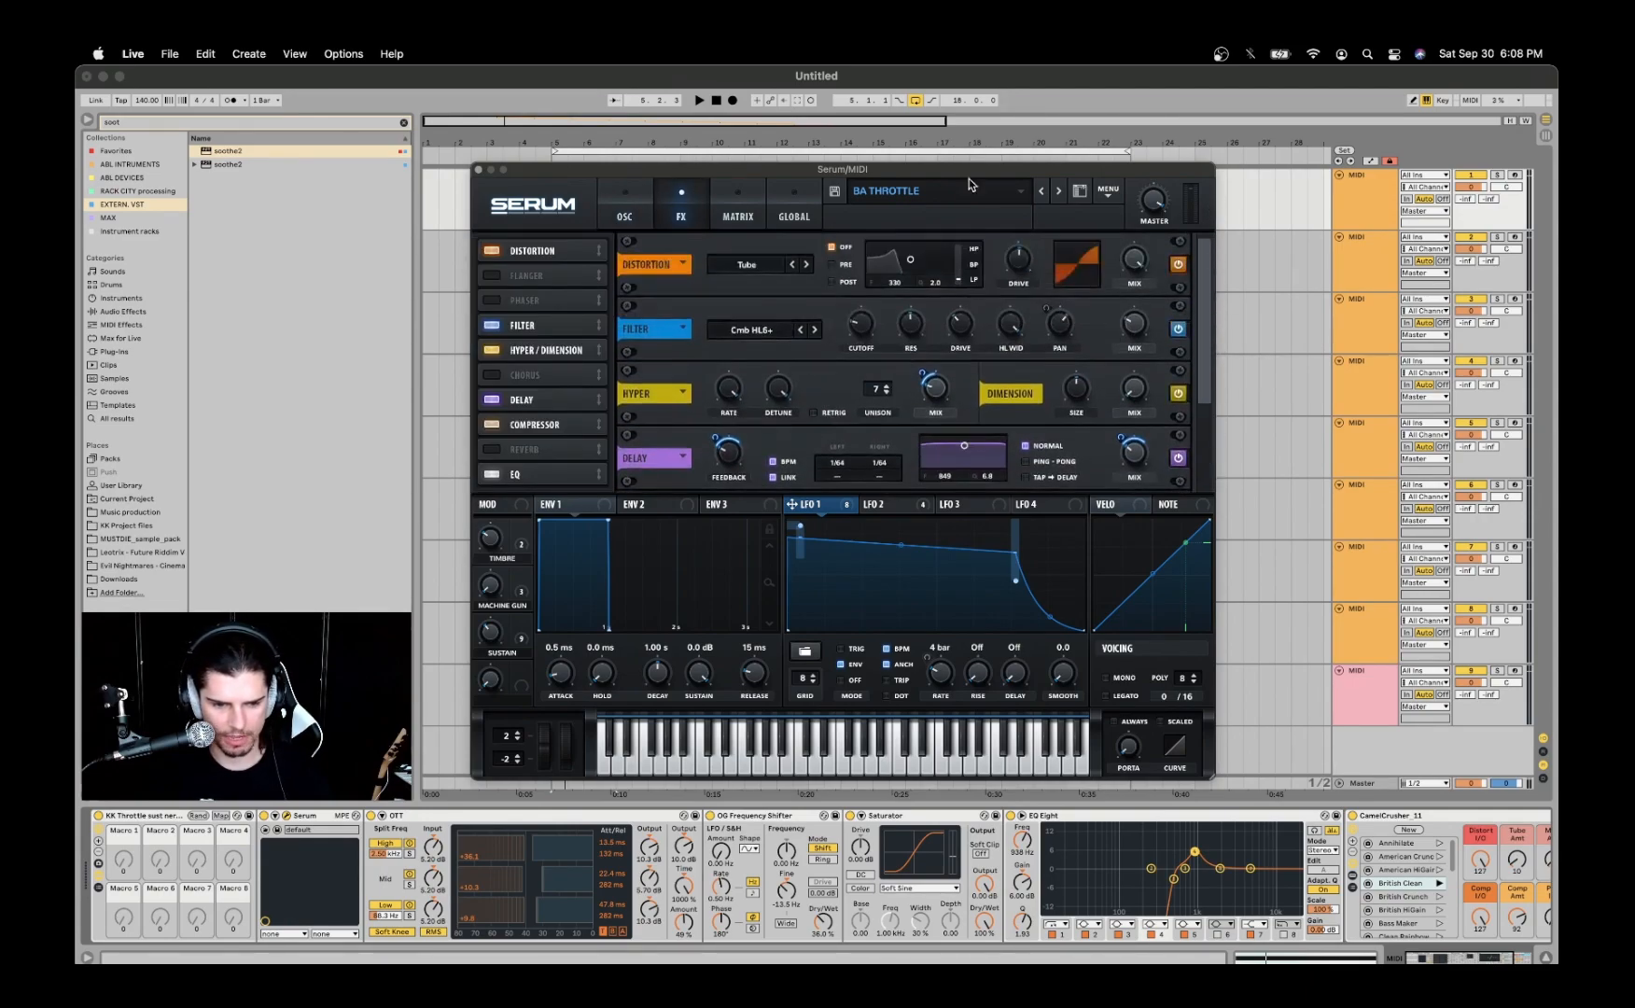
click(479, 169)
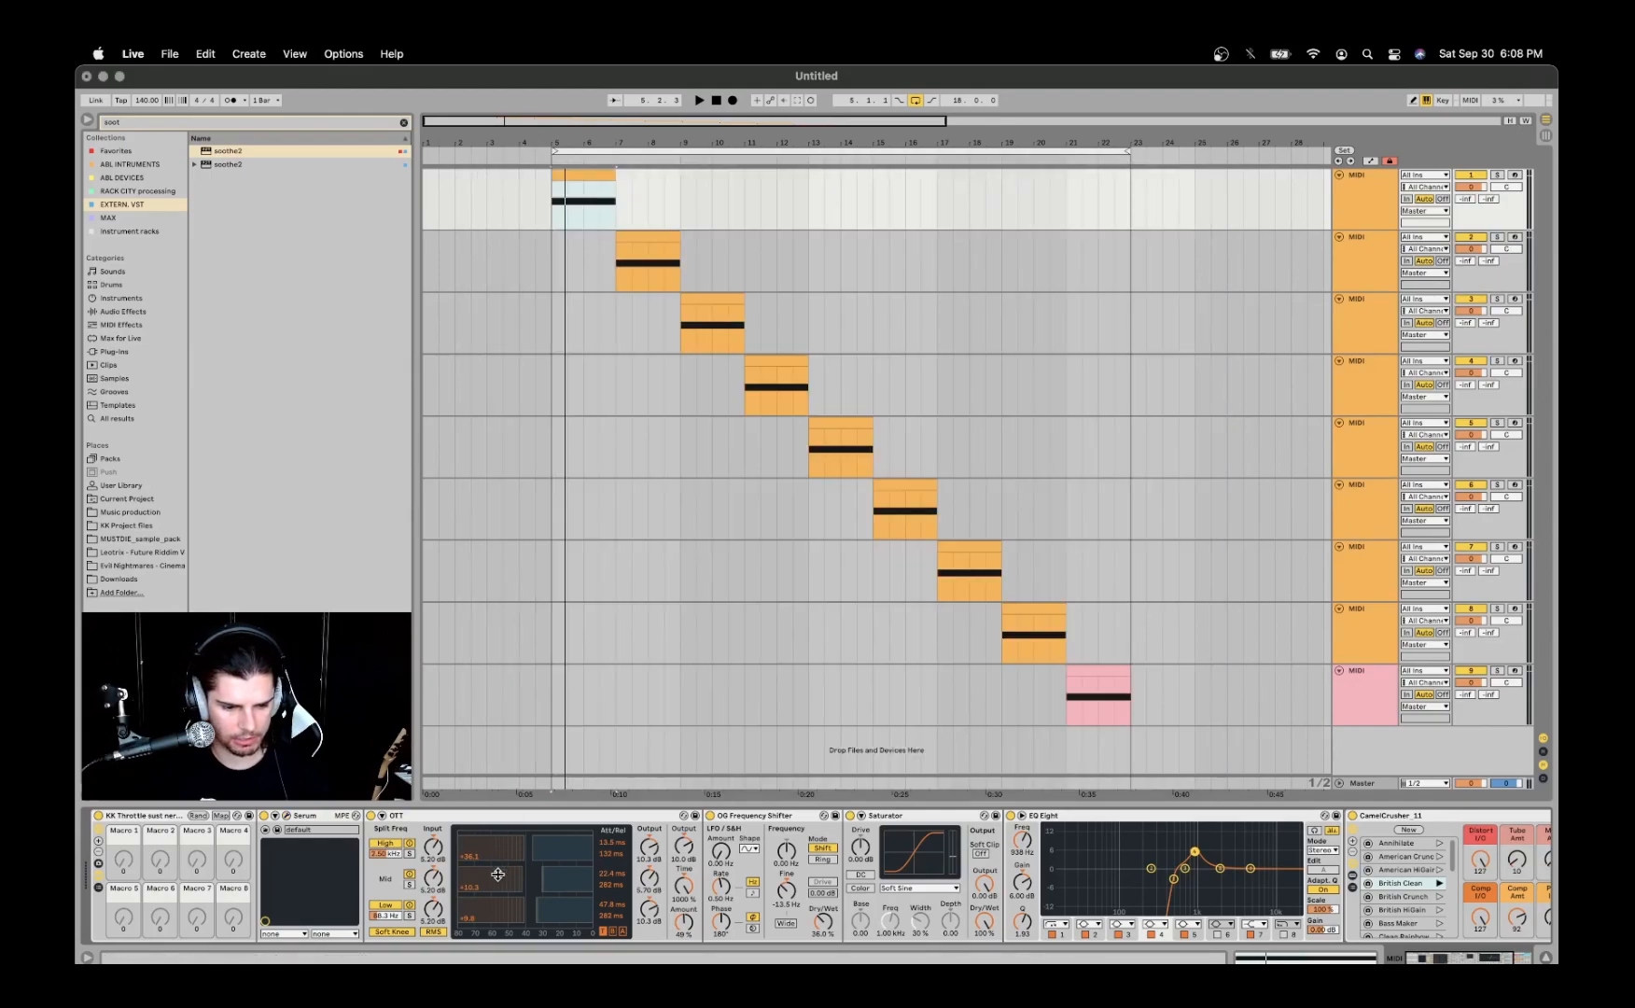
- Group the first track's effects from OTT onward into an Audio Effect Rack, and play the track with that rack bypassed
scroll(732, 833, right, 5)
shift+click(1153, 816)
scroll(444, 853, left, 5)
key(super+g)
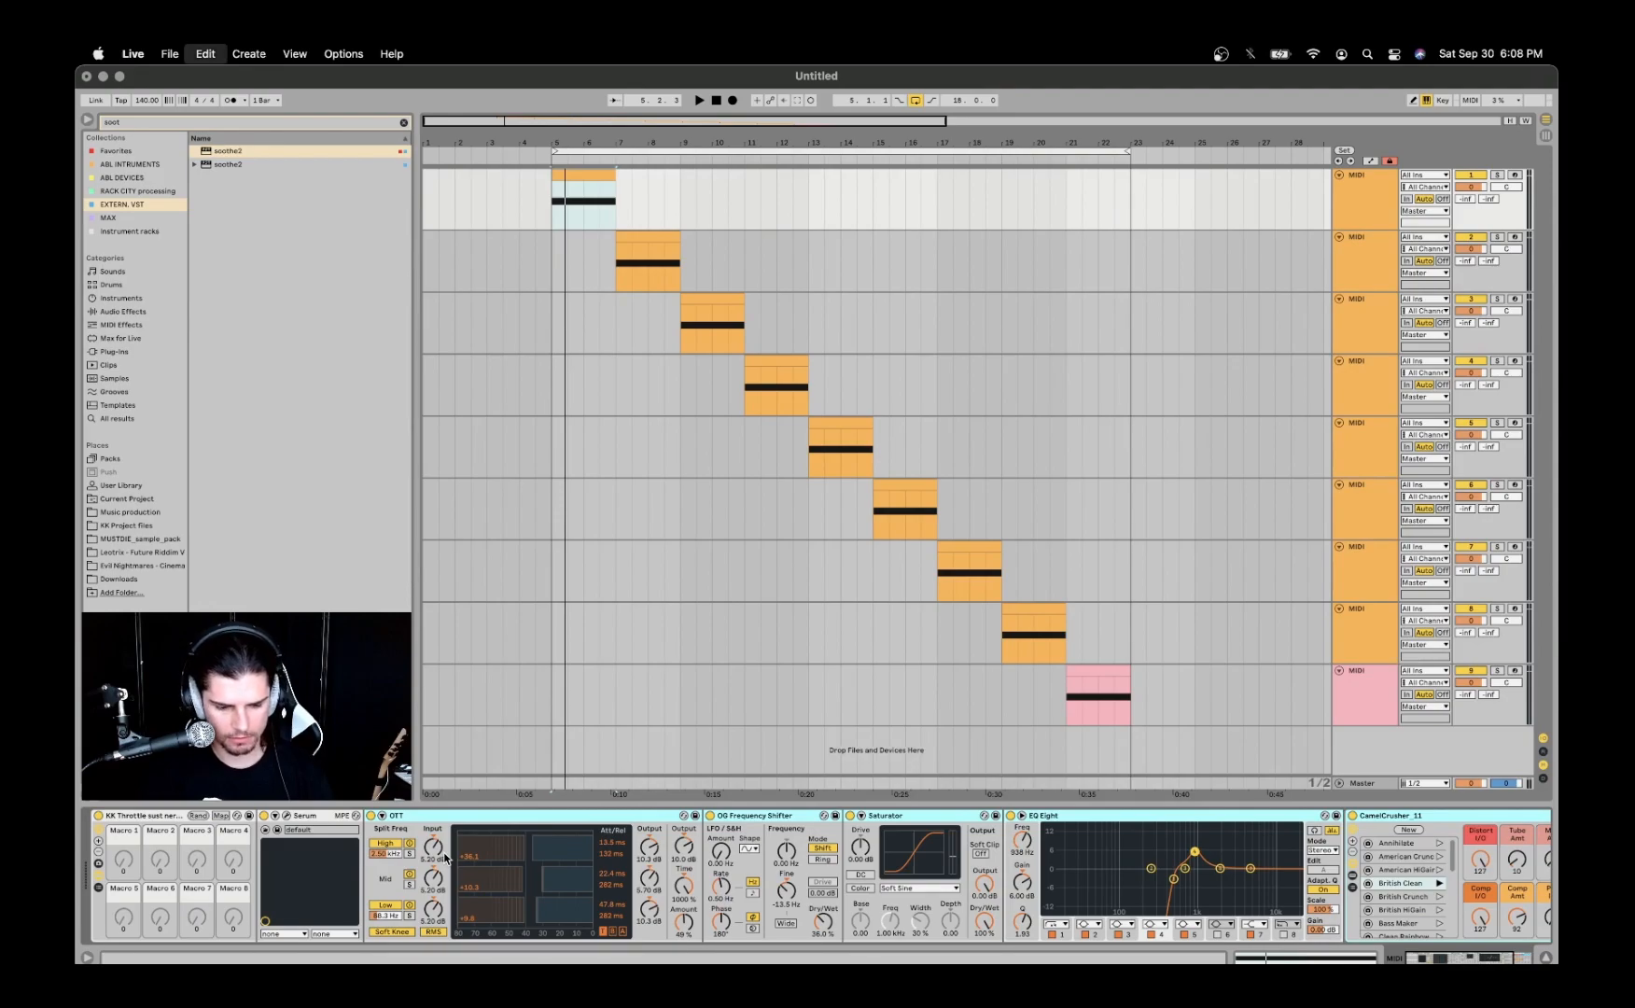
click(371, 815)
key(space)
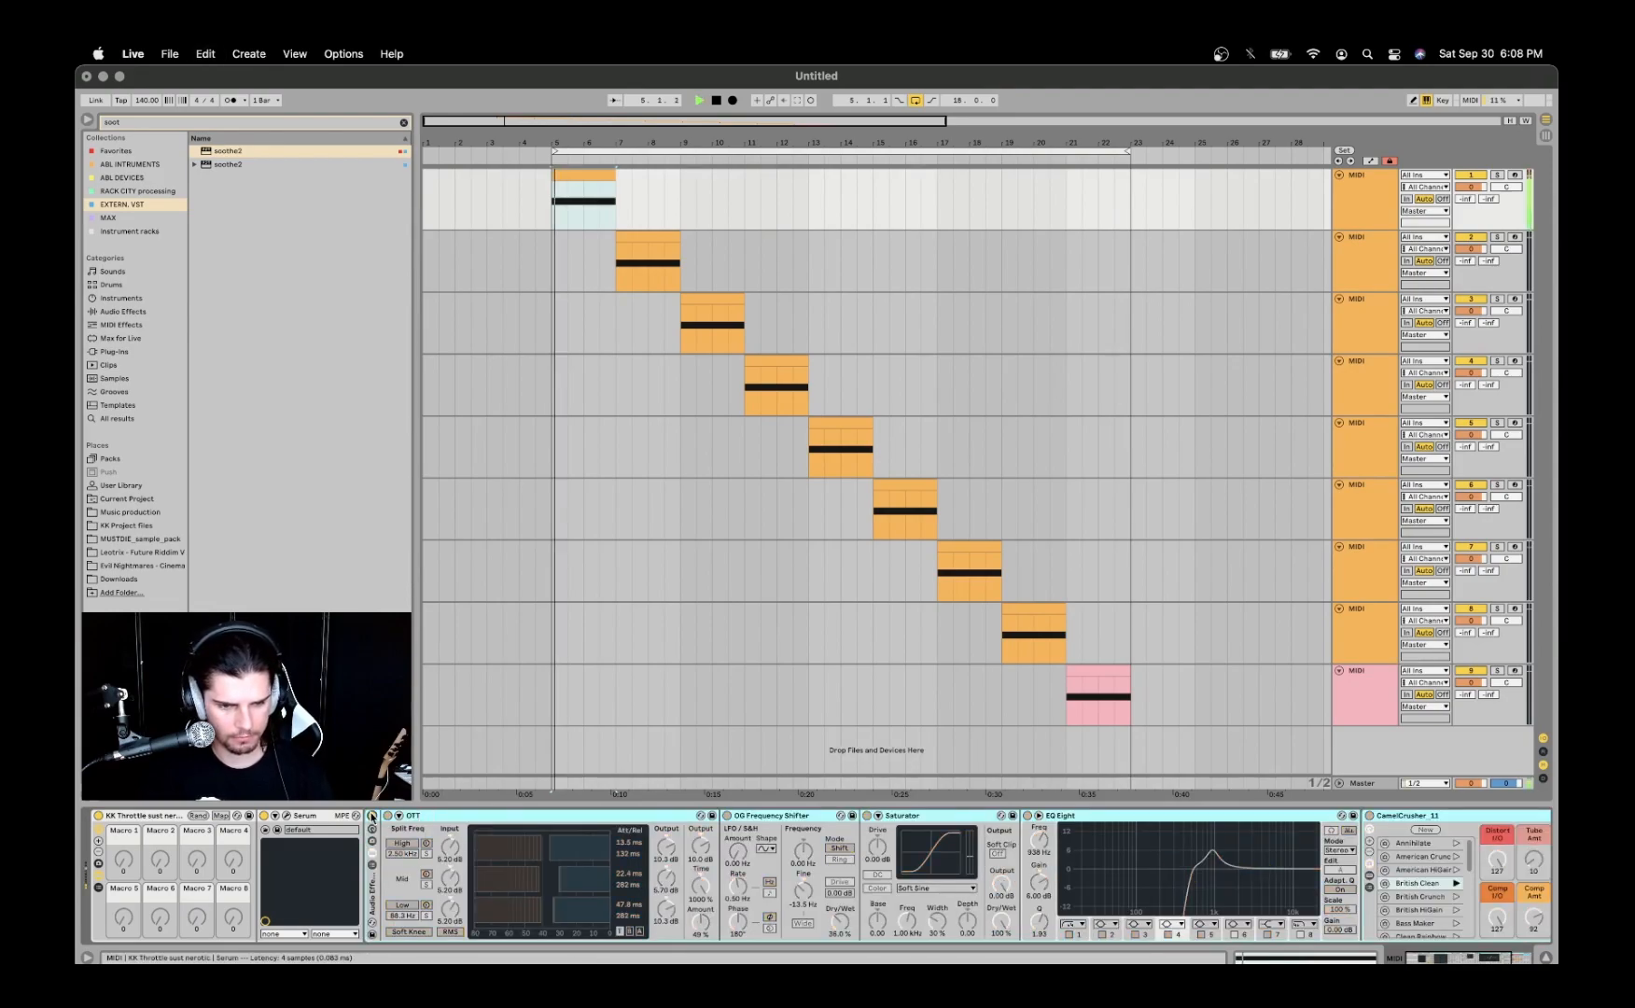
- Turn the first track's Audio Effect Rack back on and play the clip through the effects
key(space)
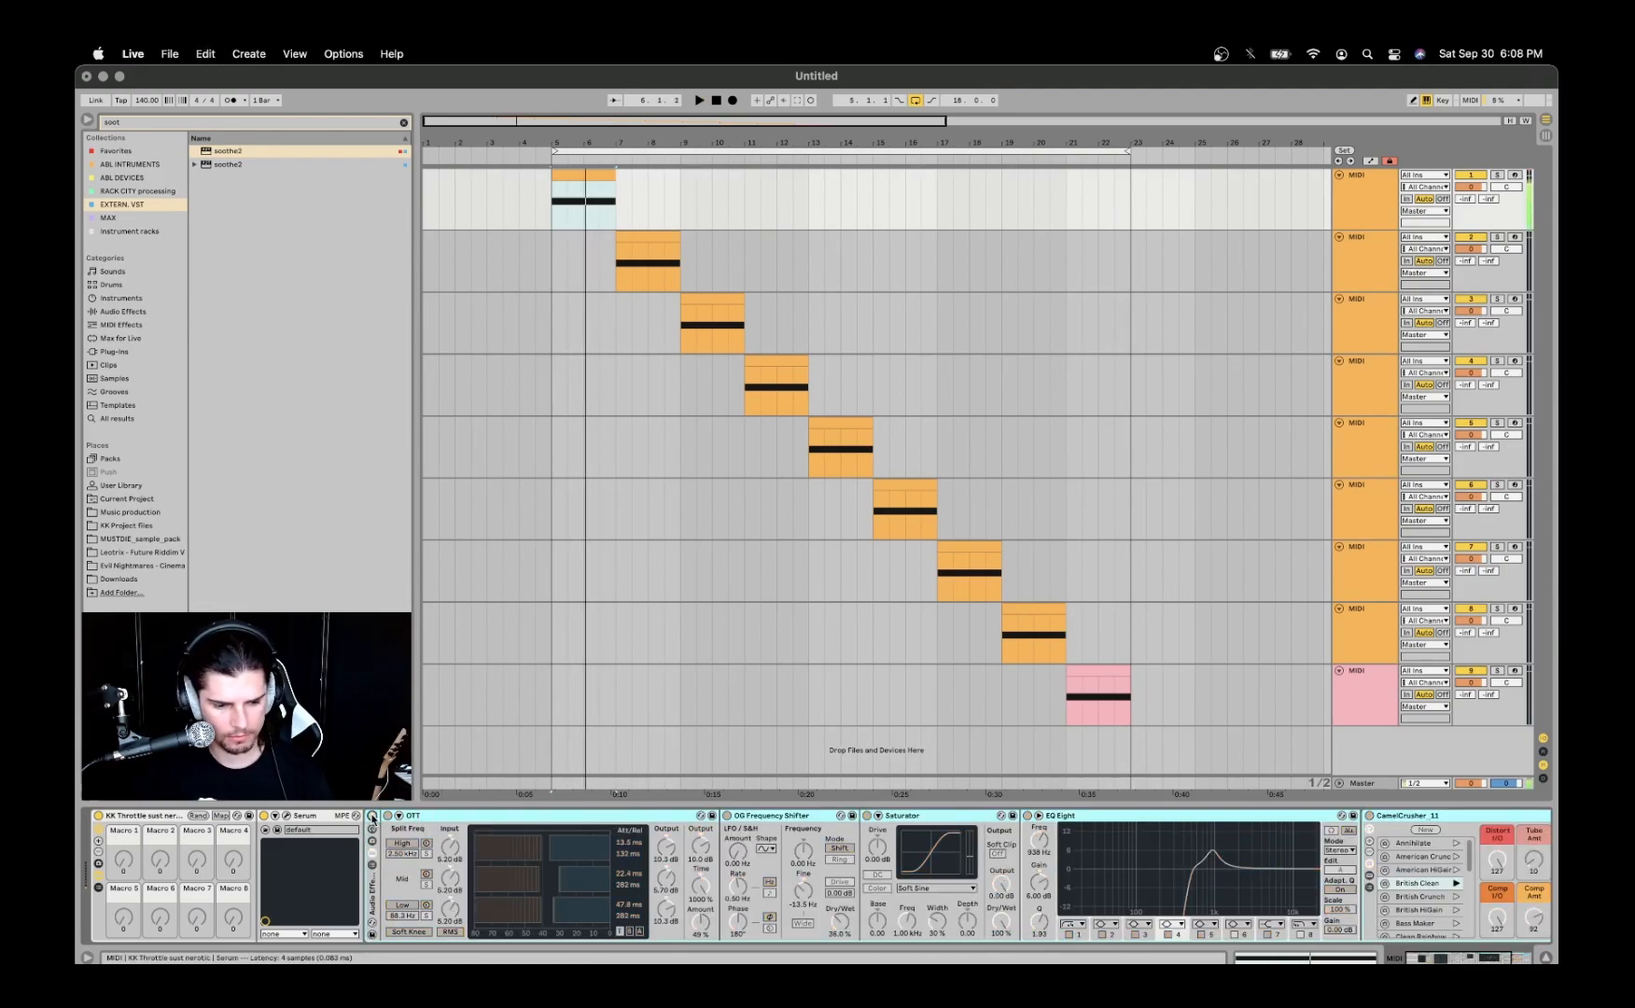
click(371, 816)
key(space)
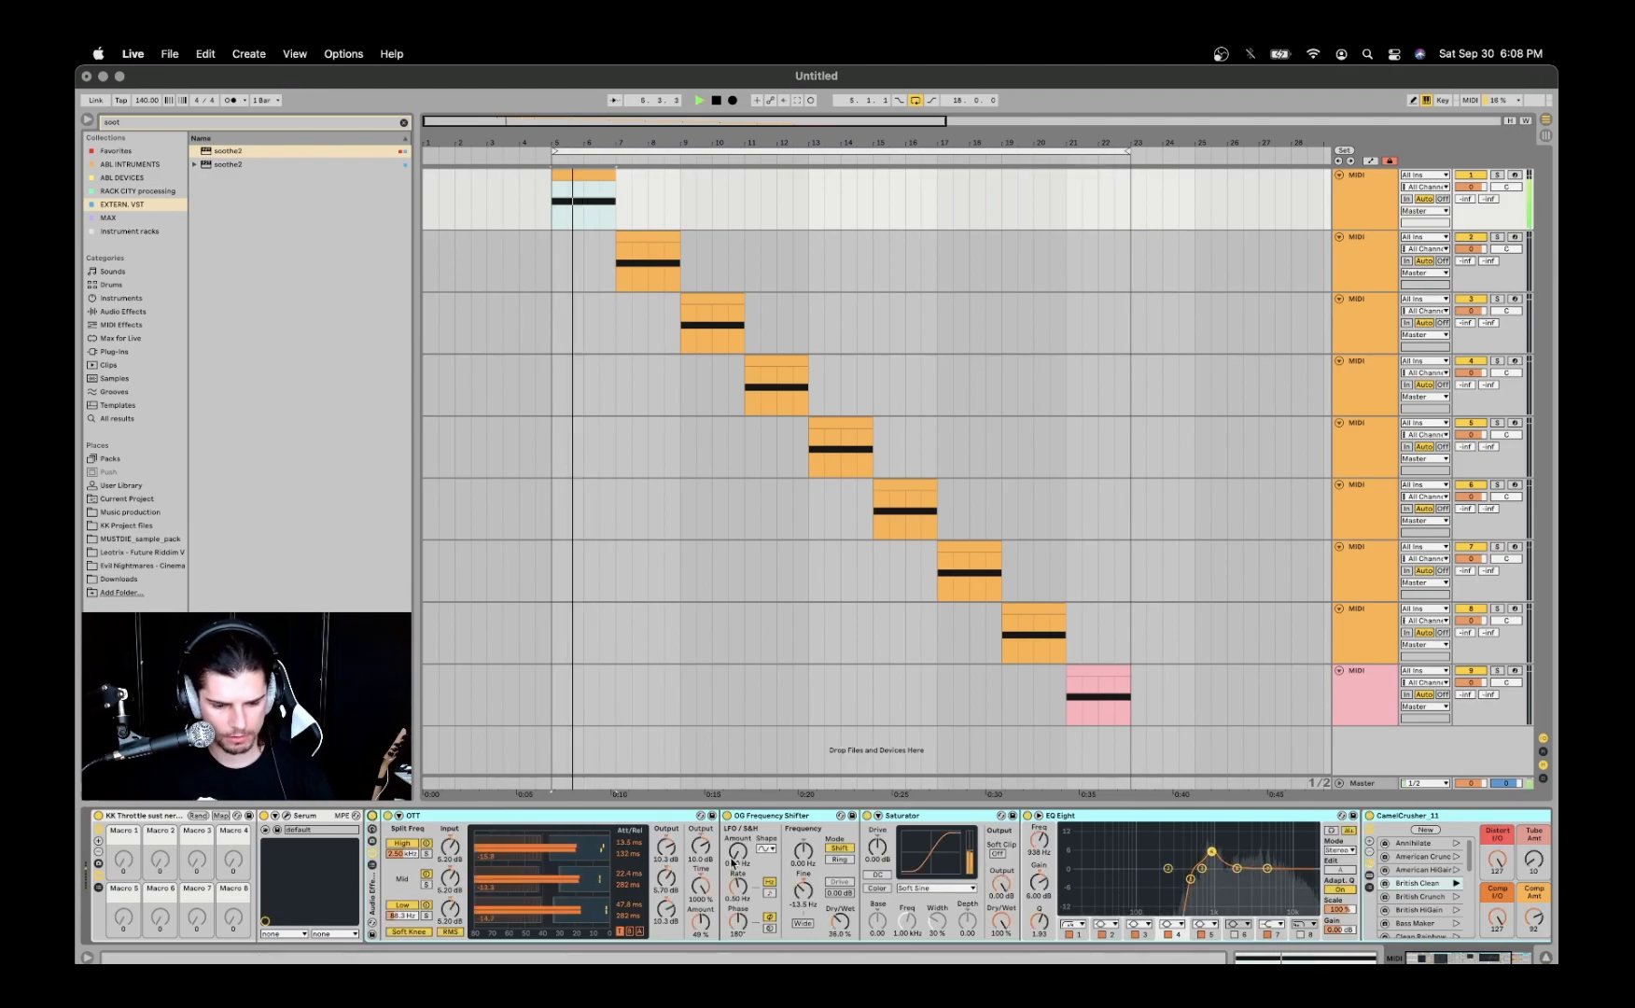
- Turn off the OG Frequency Shifter in the first track's effect rack and play the clip again
click(726, 816)
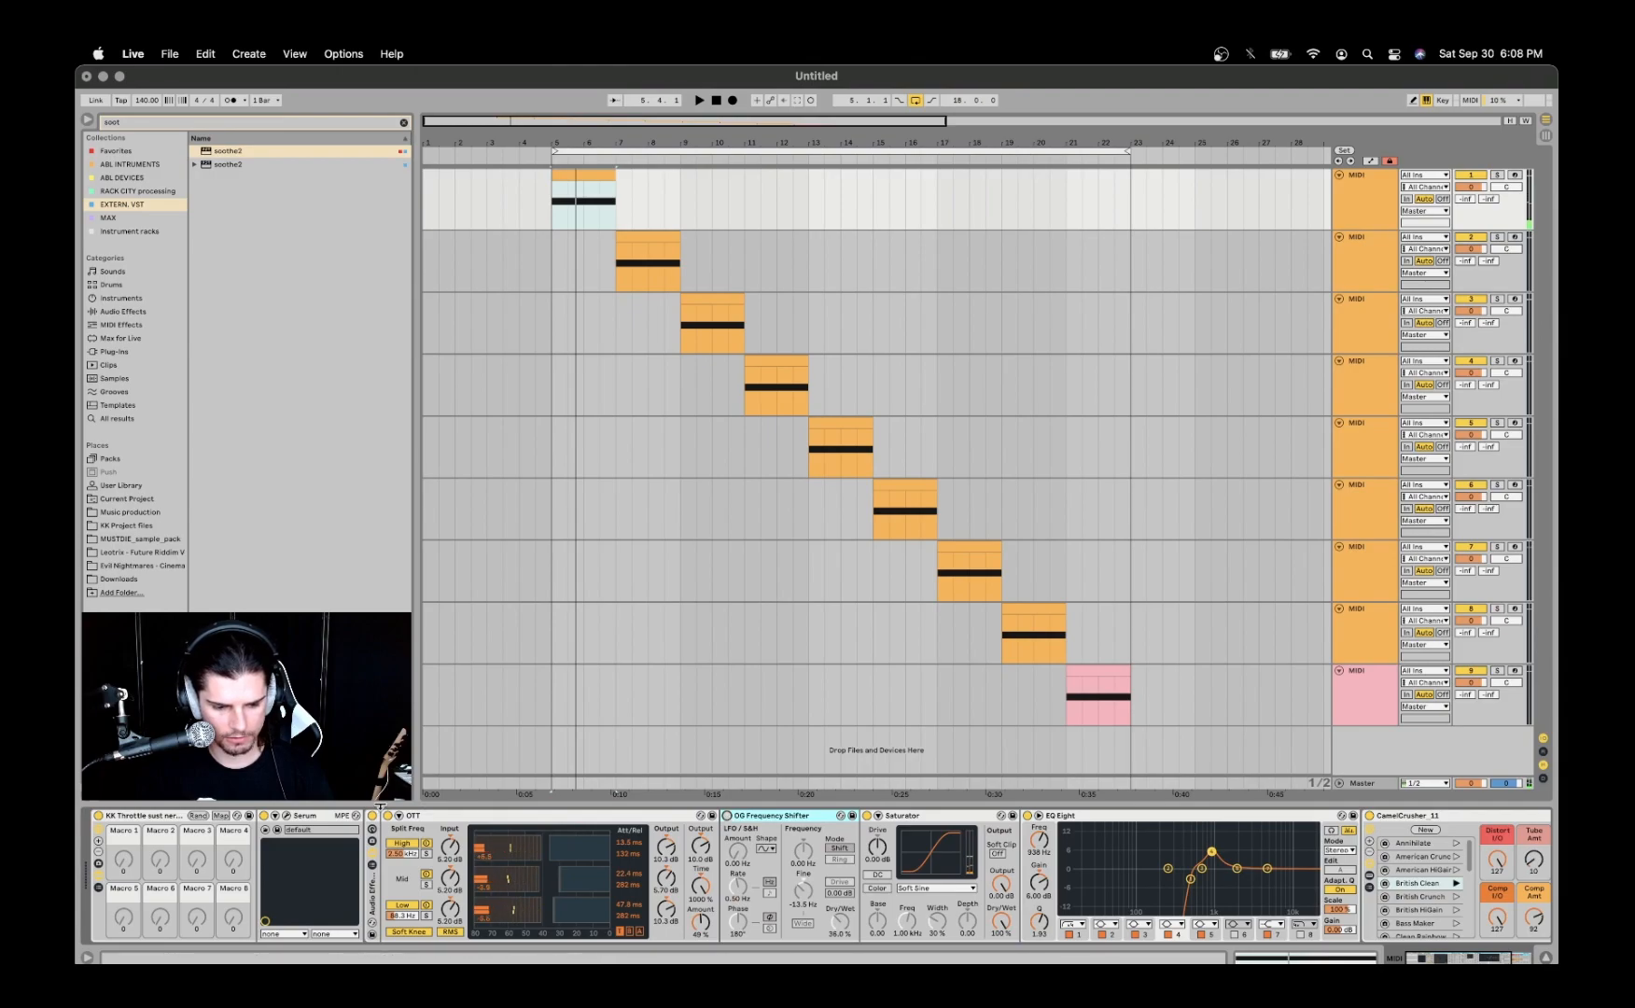
key(space)
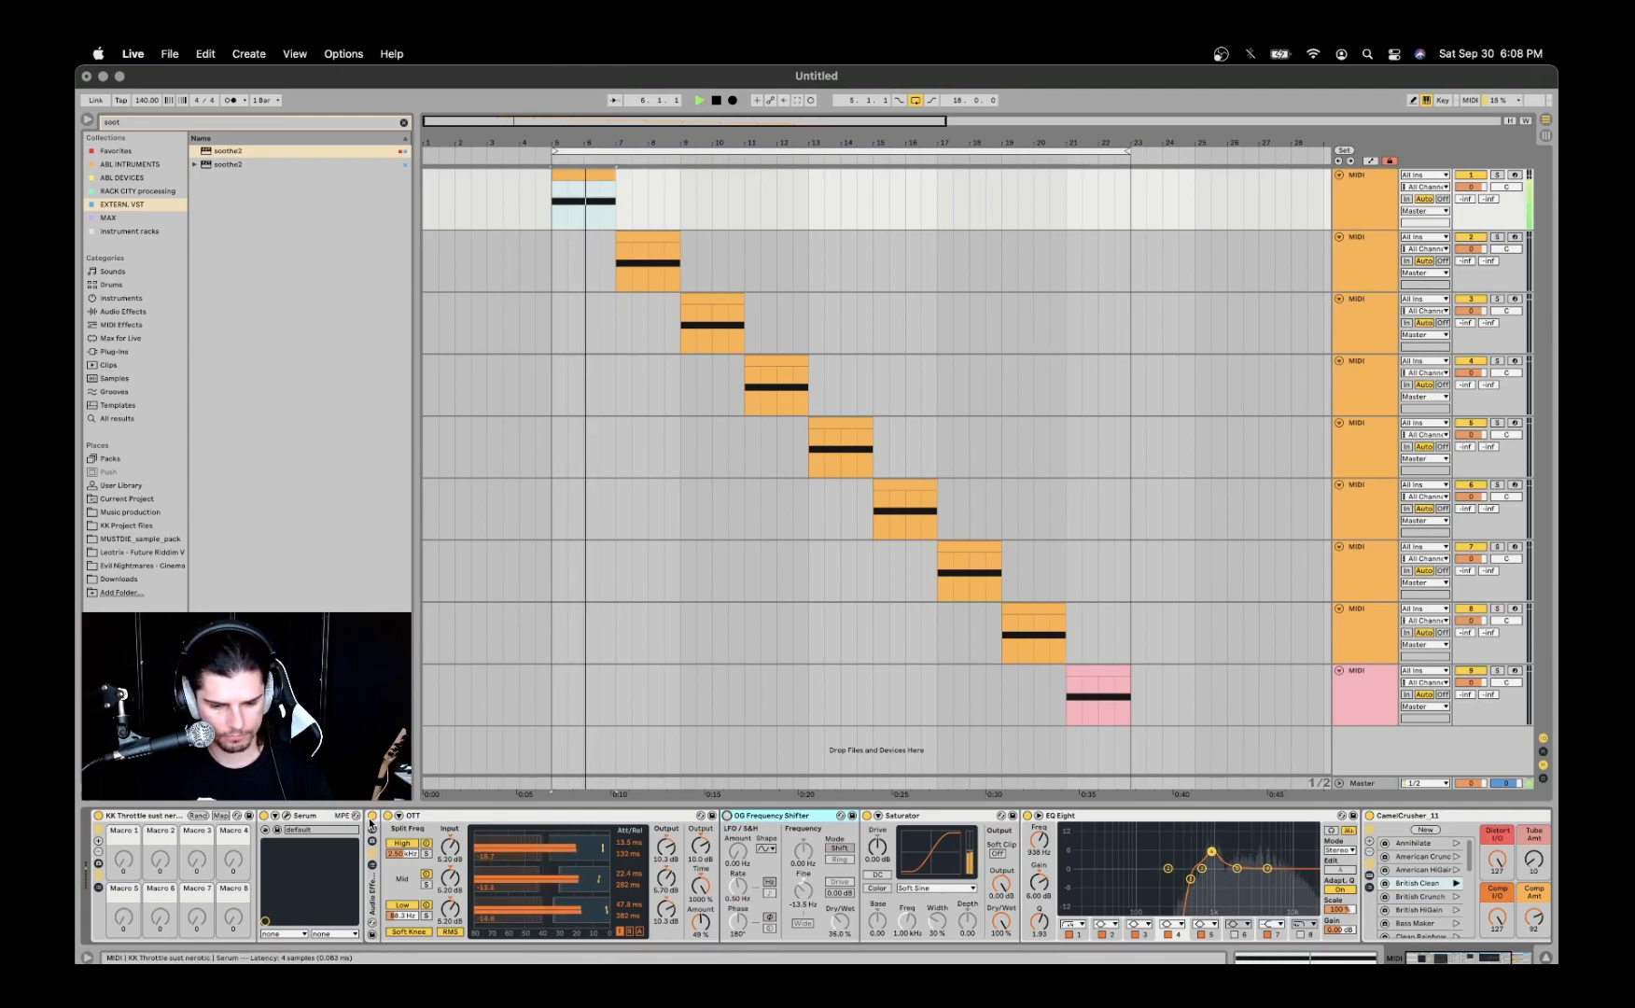
key(space)
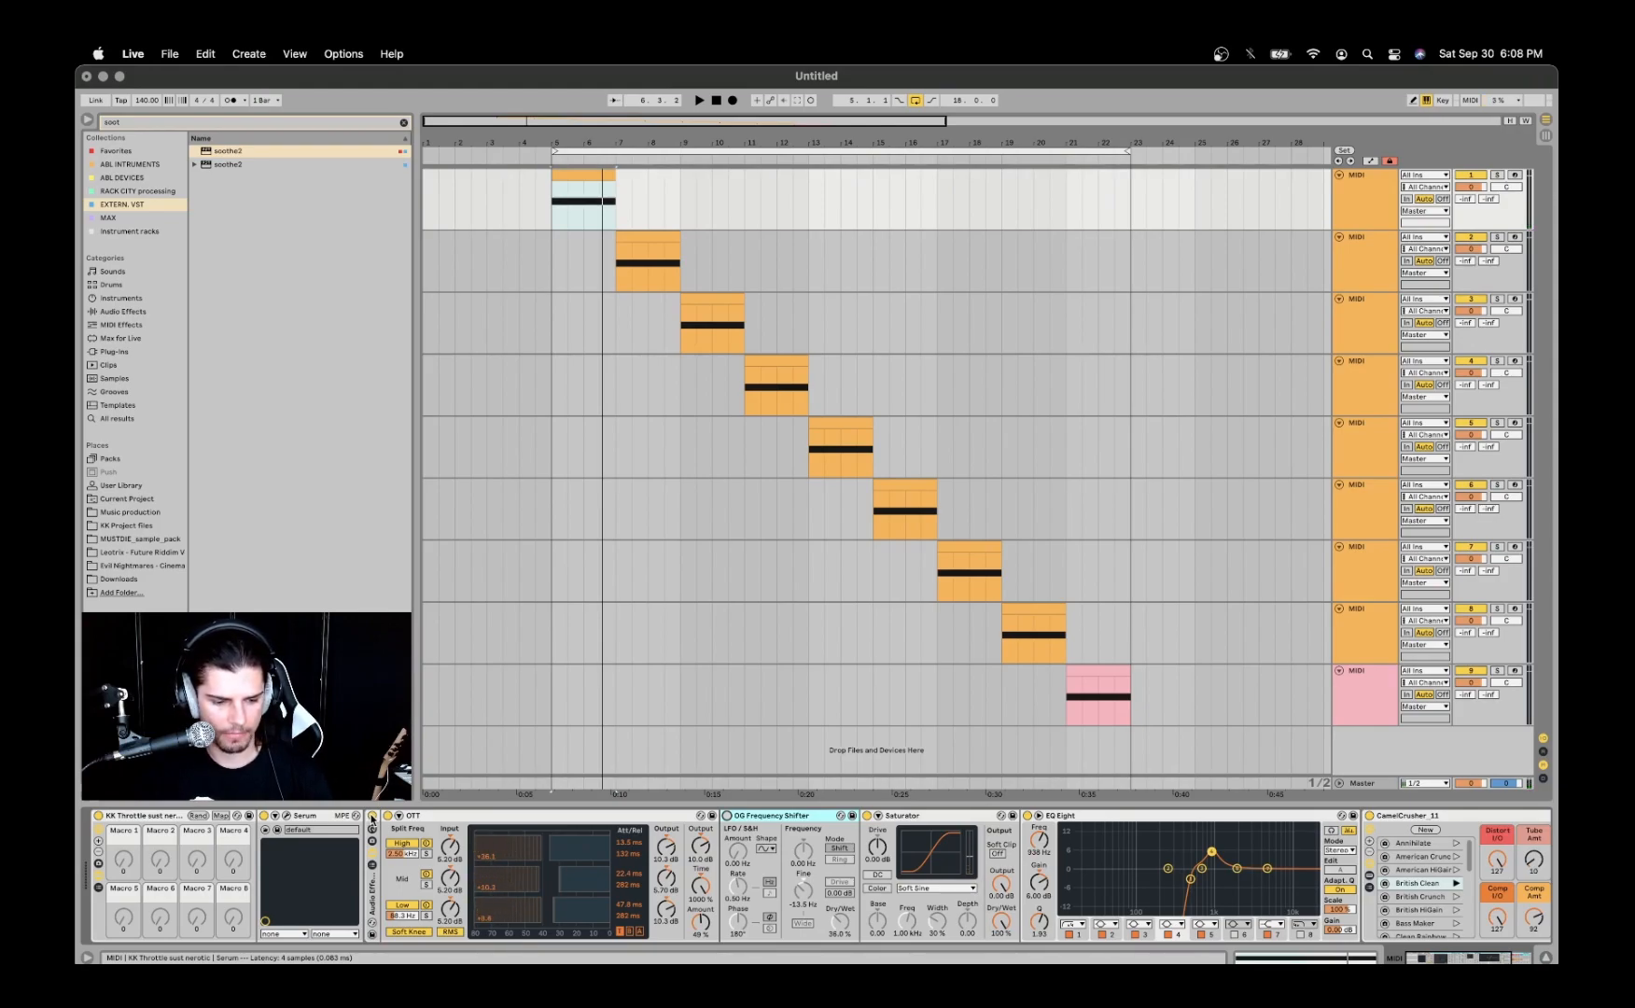
click(371, 819)
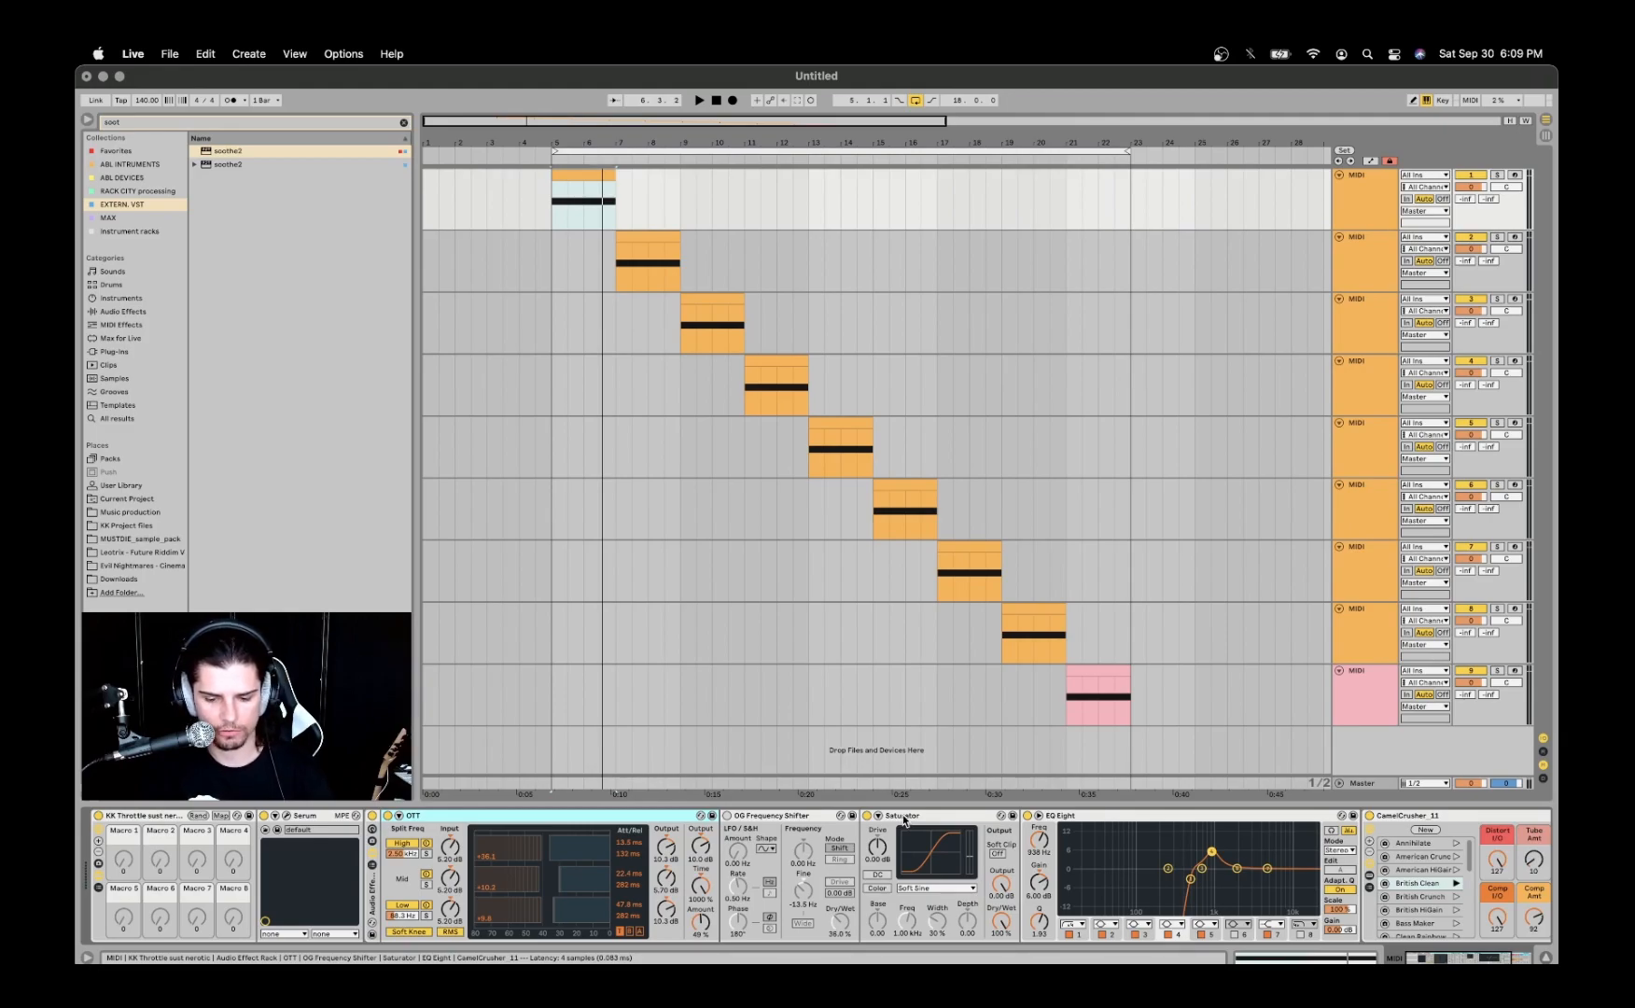
- Examine the first track's EQ Eight curve in the expanded display, compare it with the clip's MIDI note, and collapse the display
scroll(961, 835, right, 5)
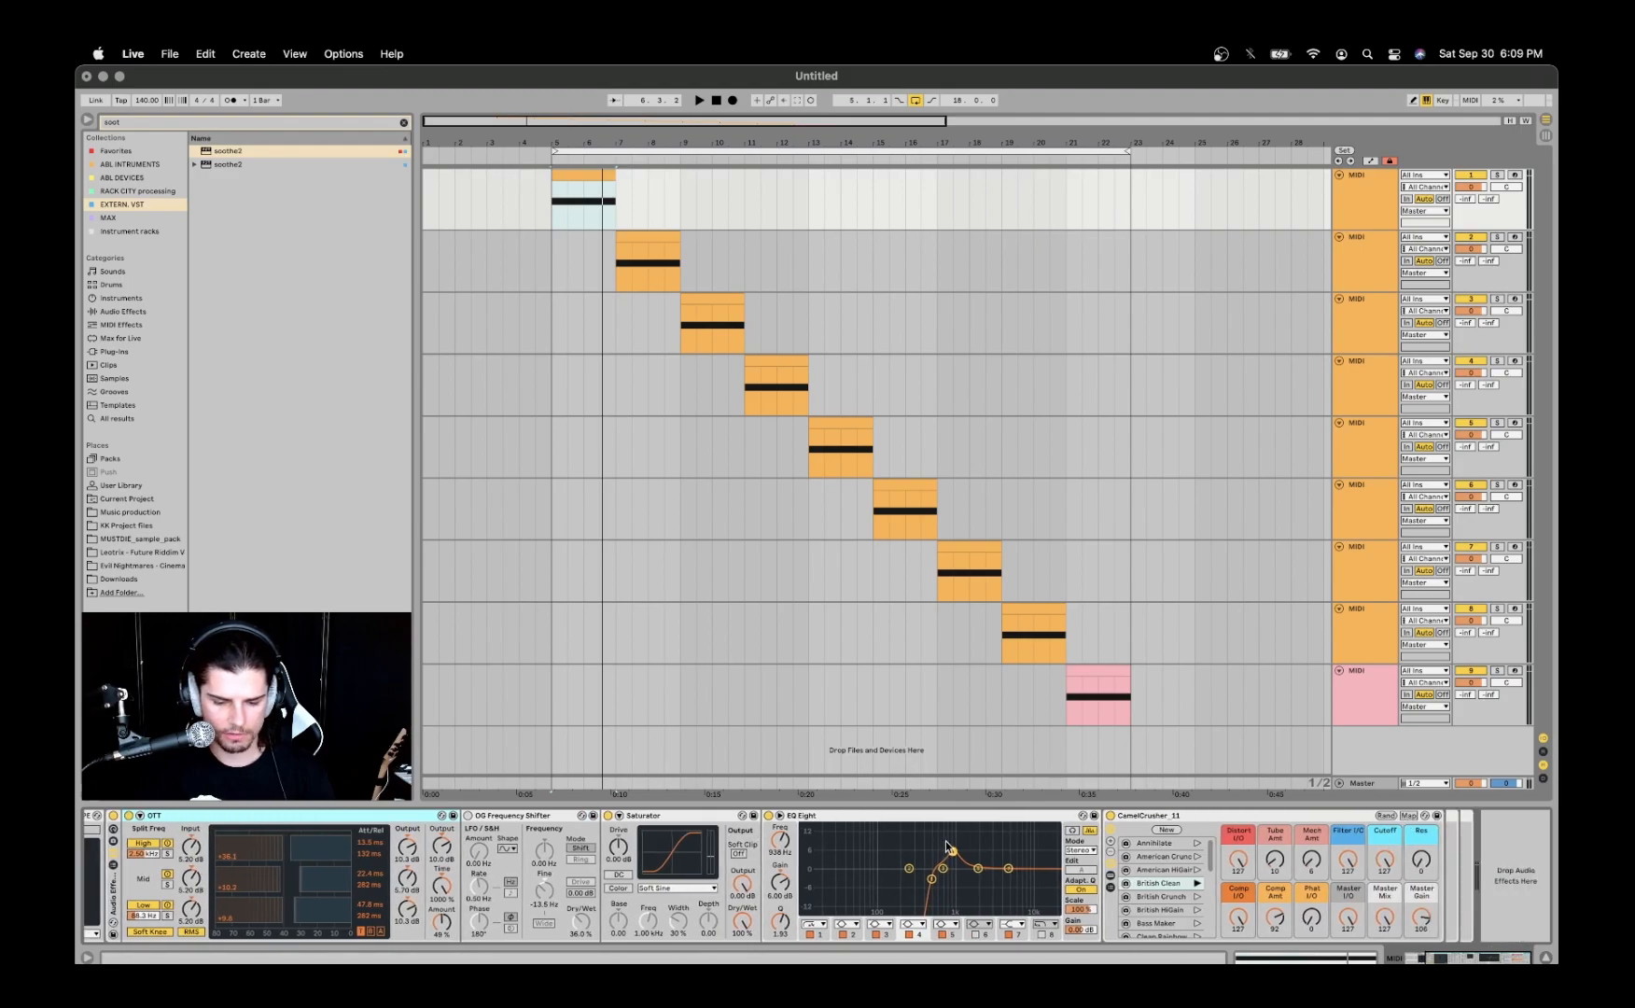
click(780, 819)
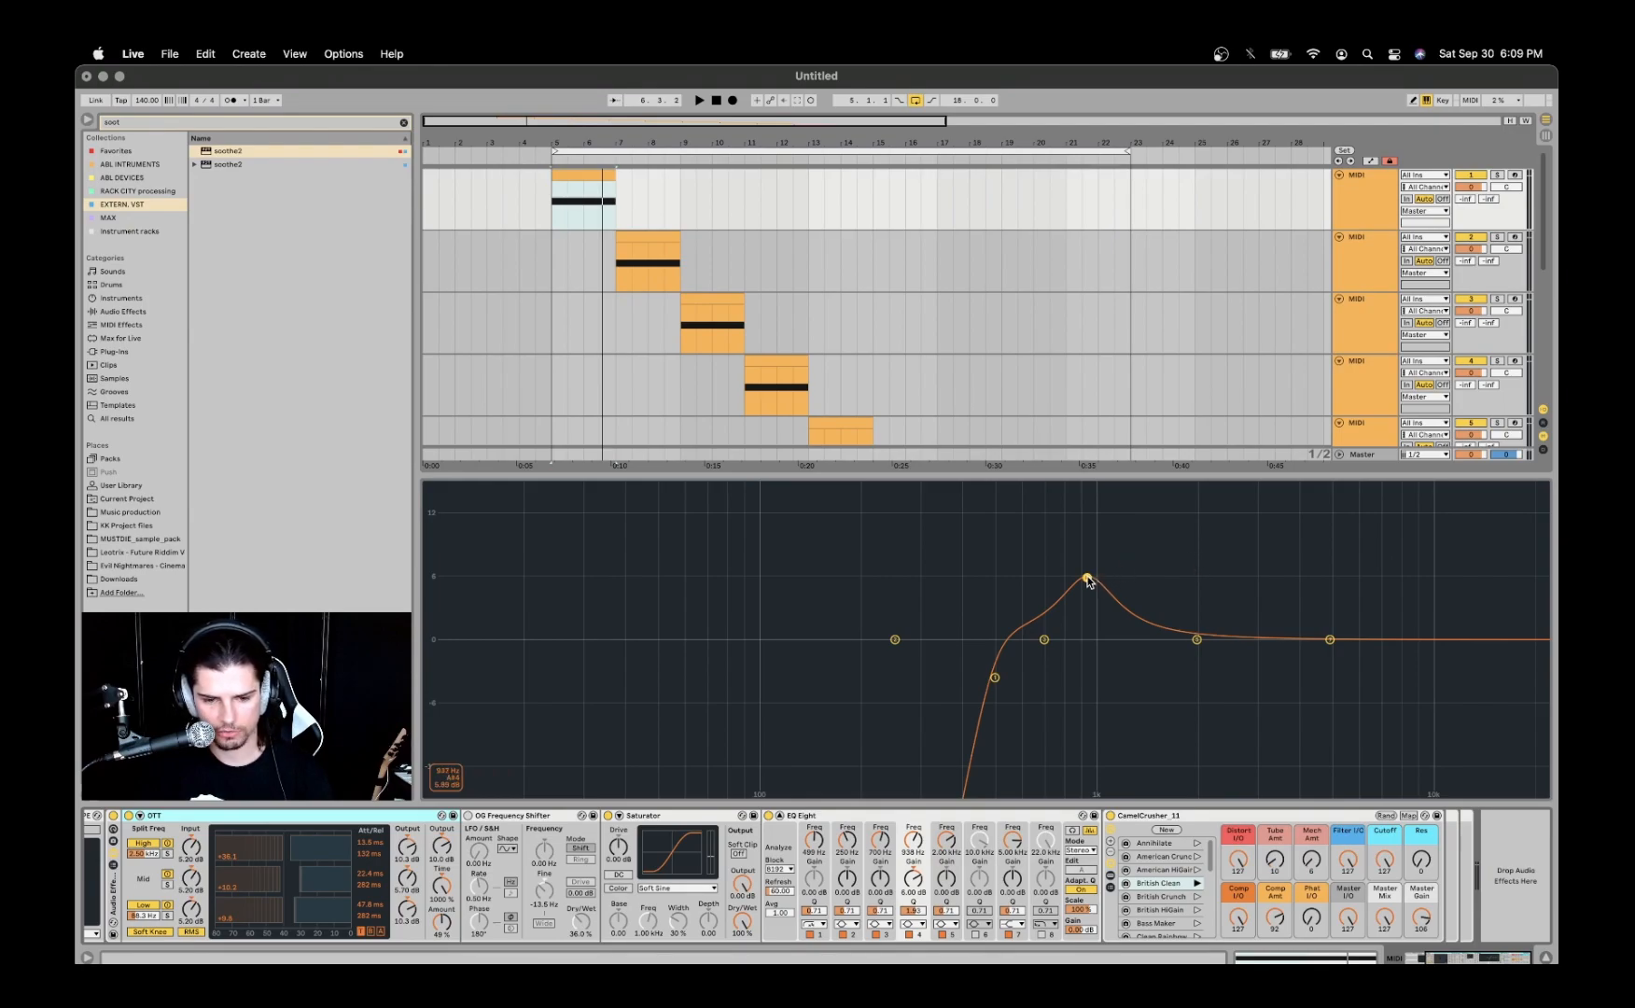
click(579, 175)
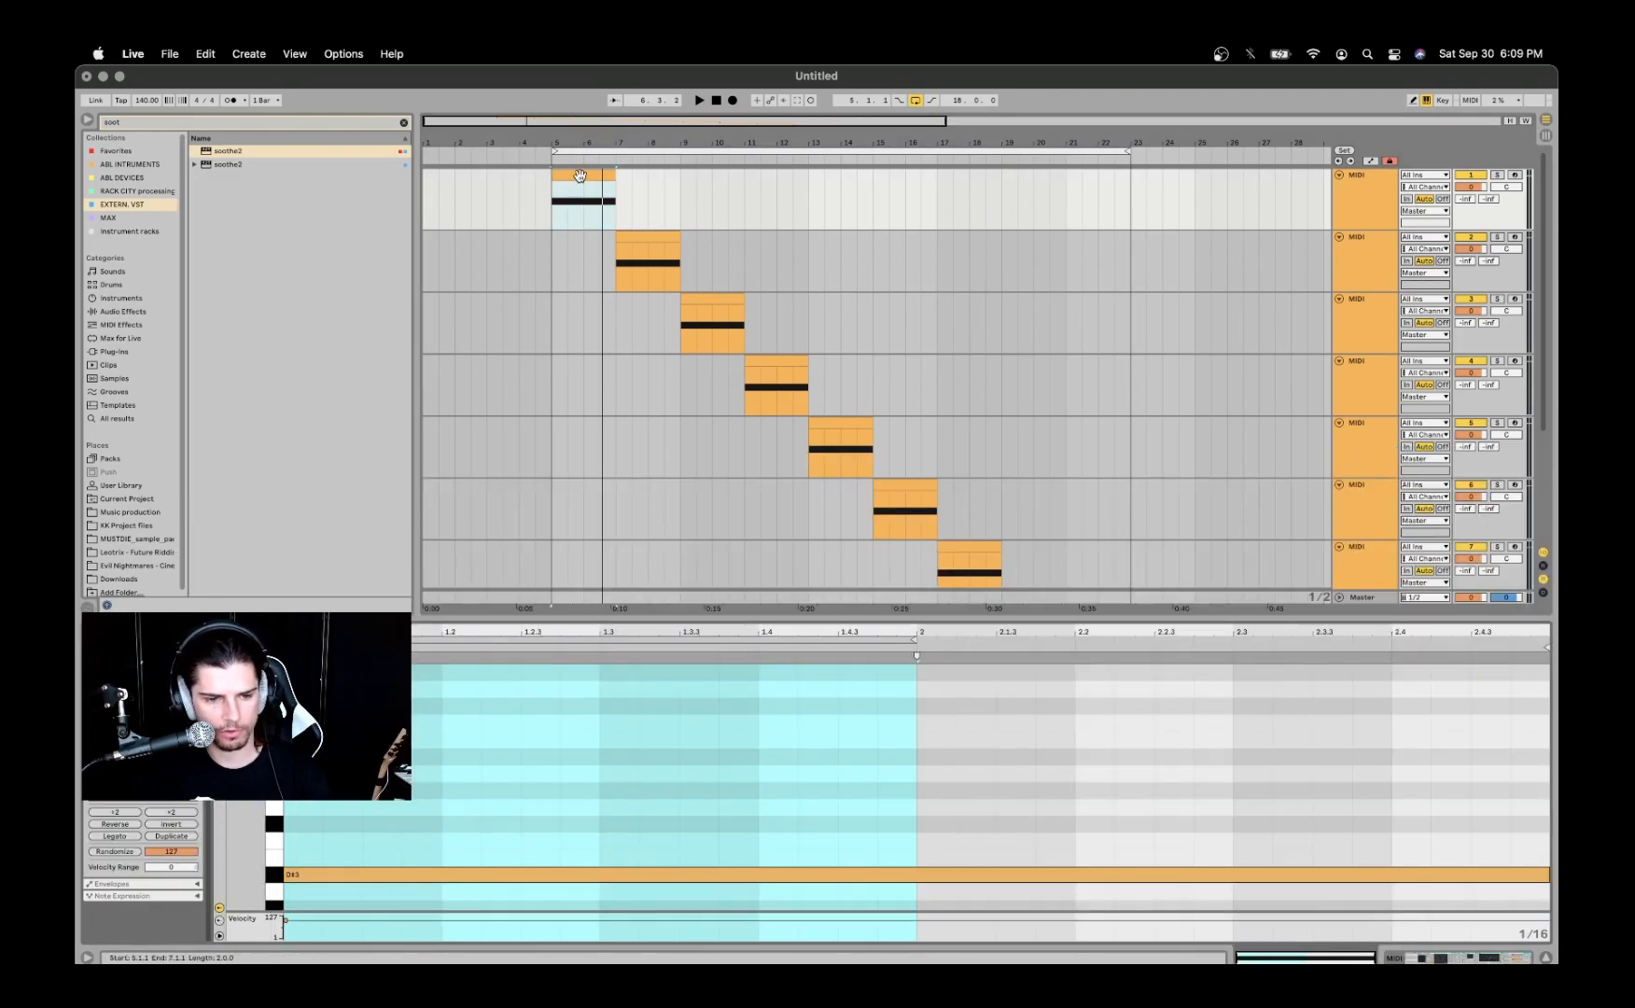
key(shift+Tab)
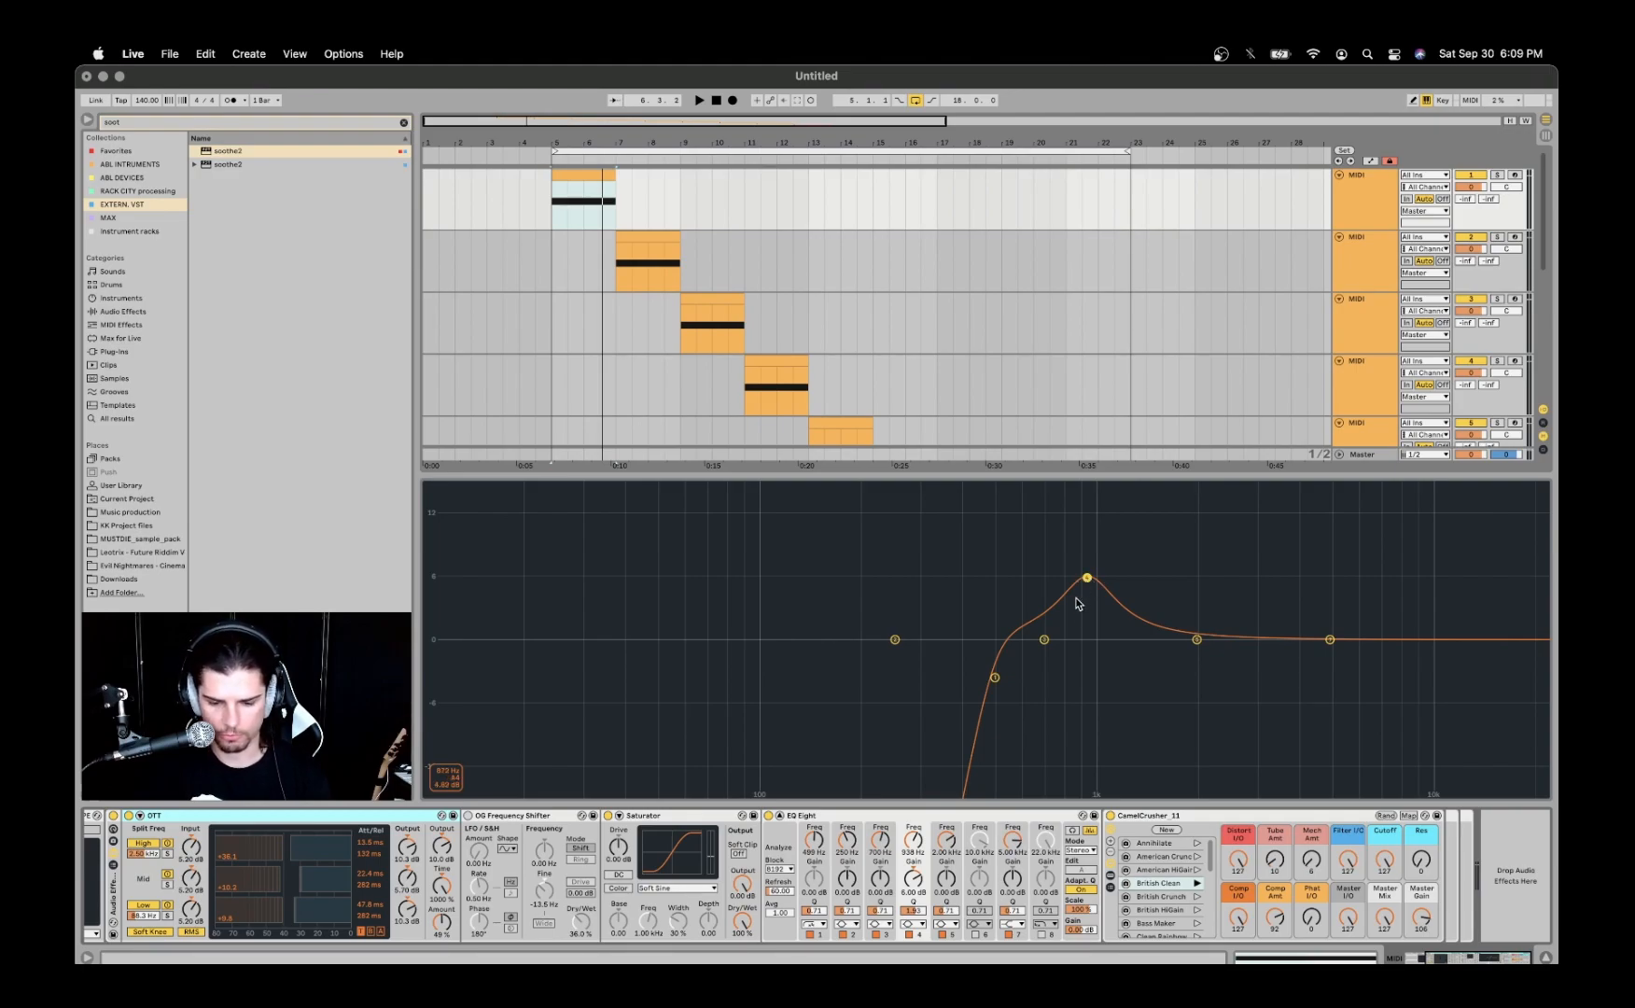
click(780, 816)
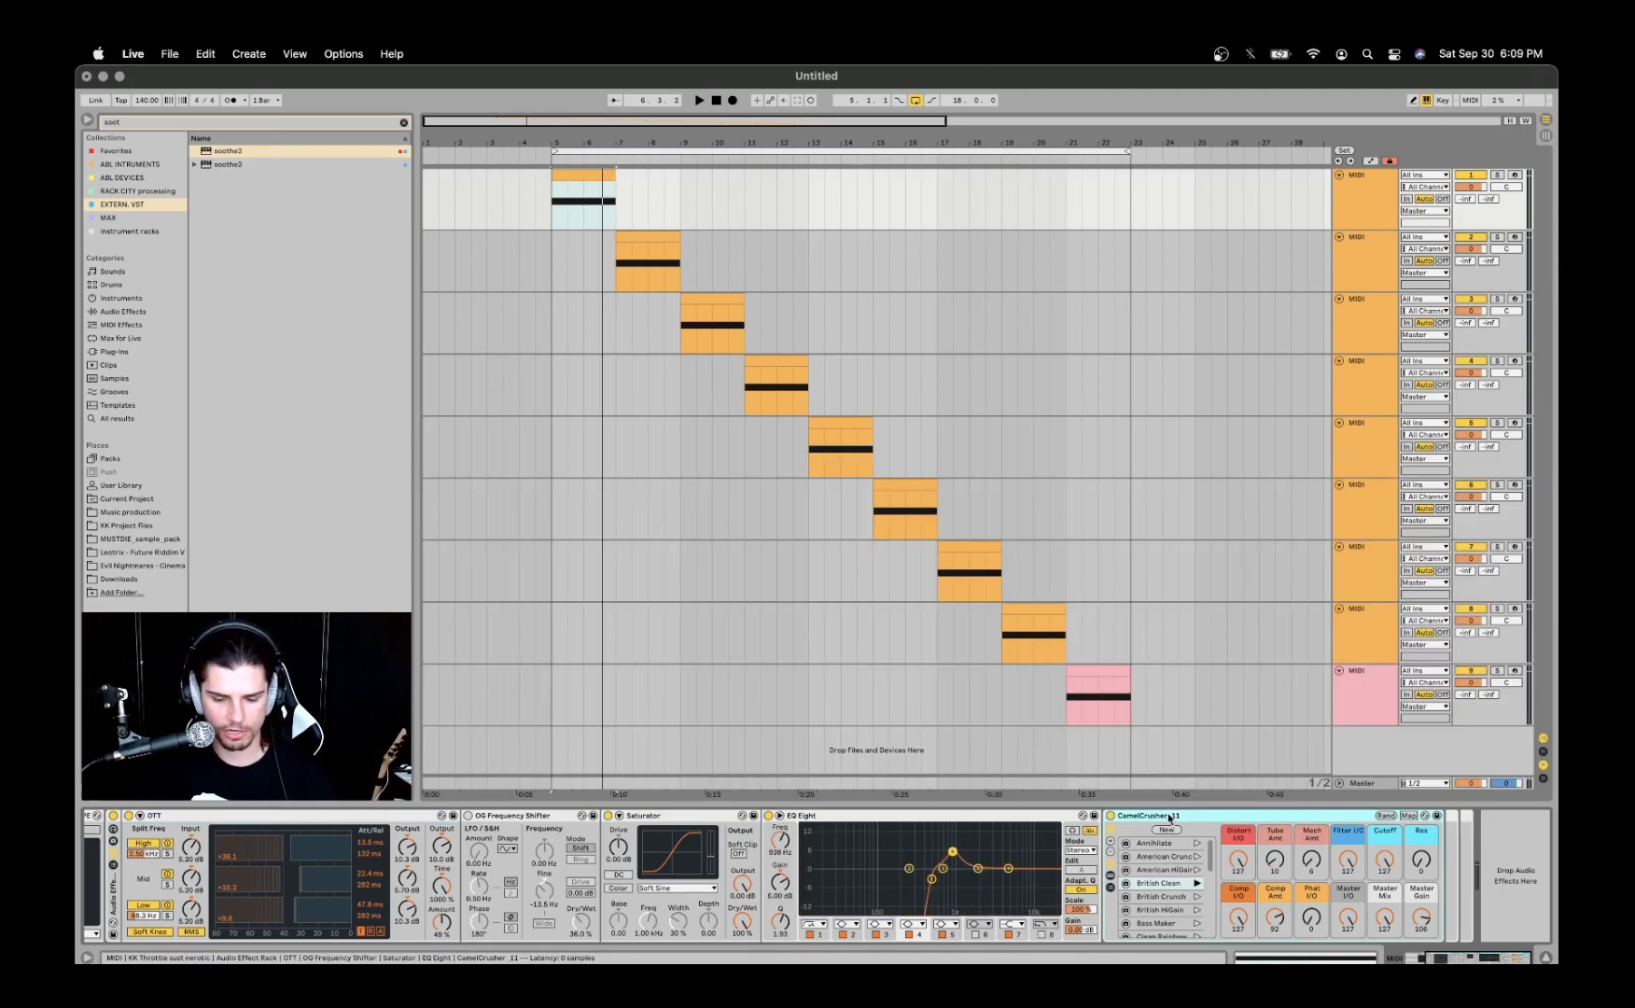
- Reveal the CamelCrusher plug-in inside the first track's CamelCrusher_11 rack and hide the rack's chain list
click(1110, 889)
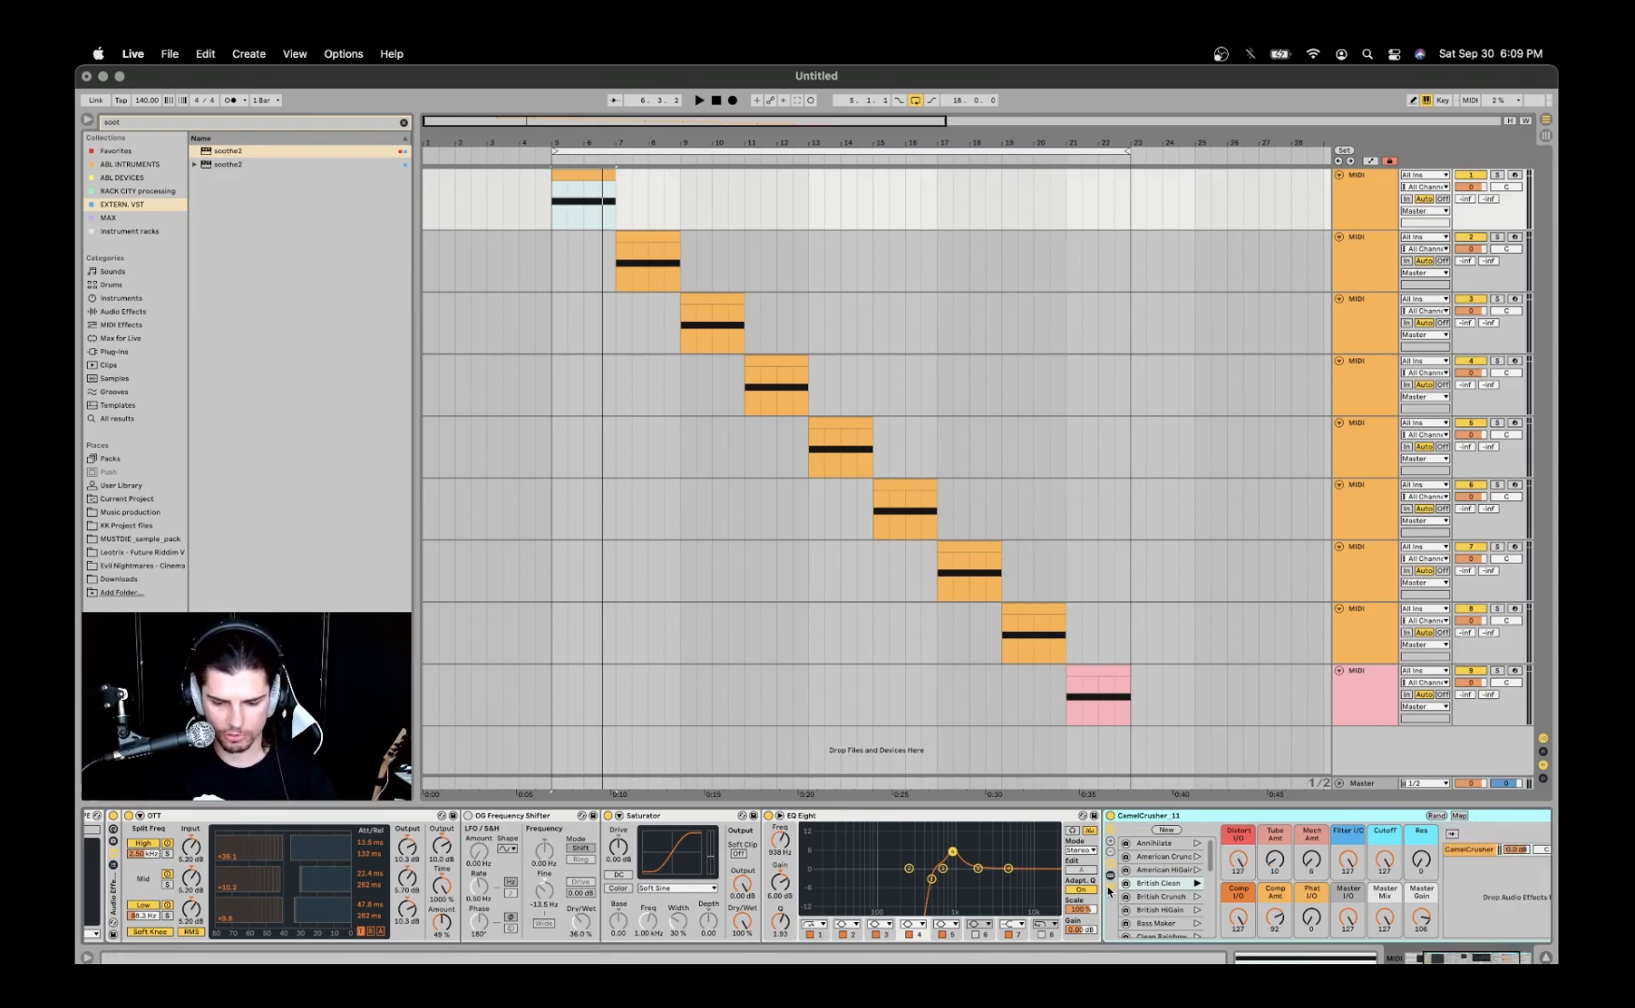
scroll(1166, 819, right, 3)
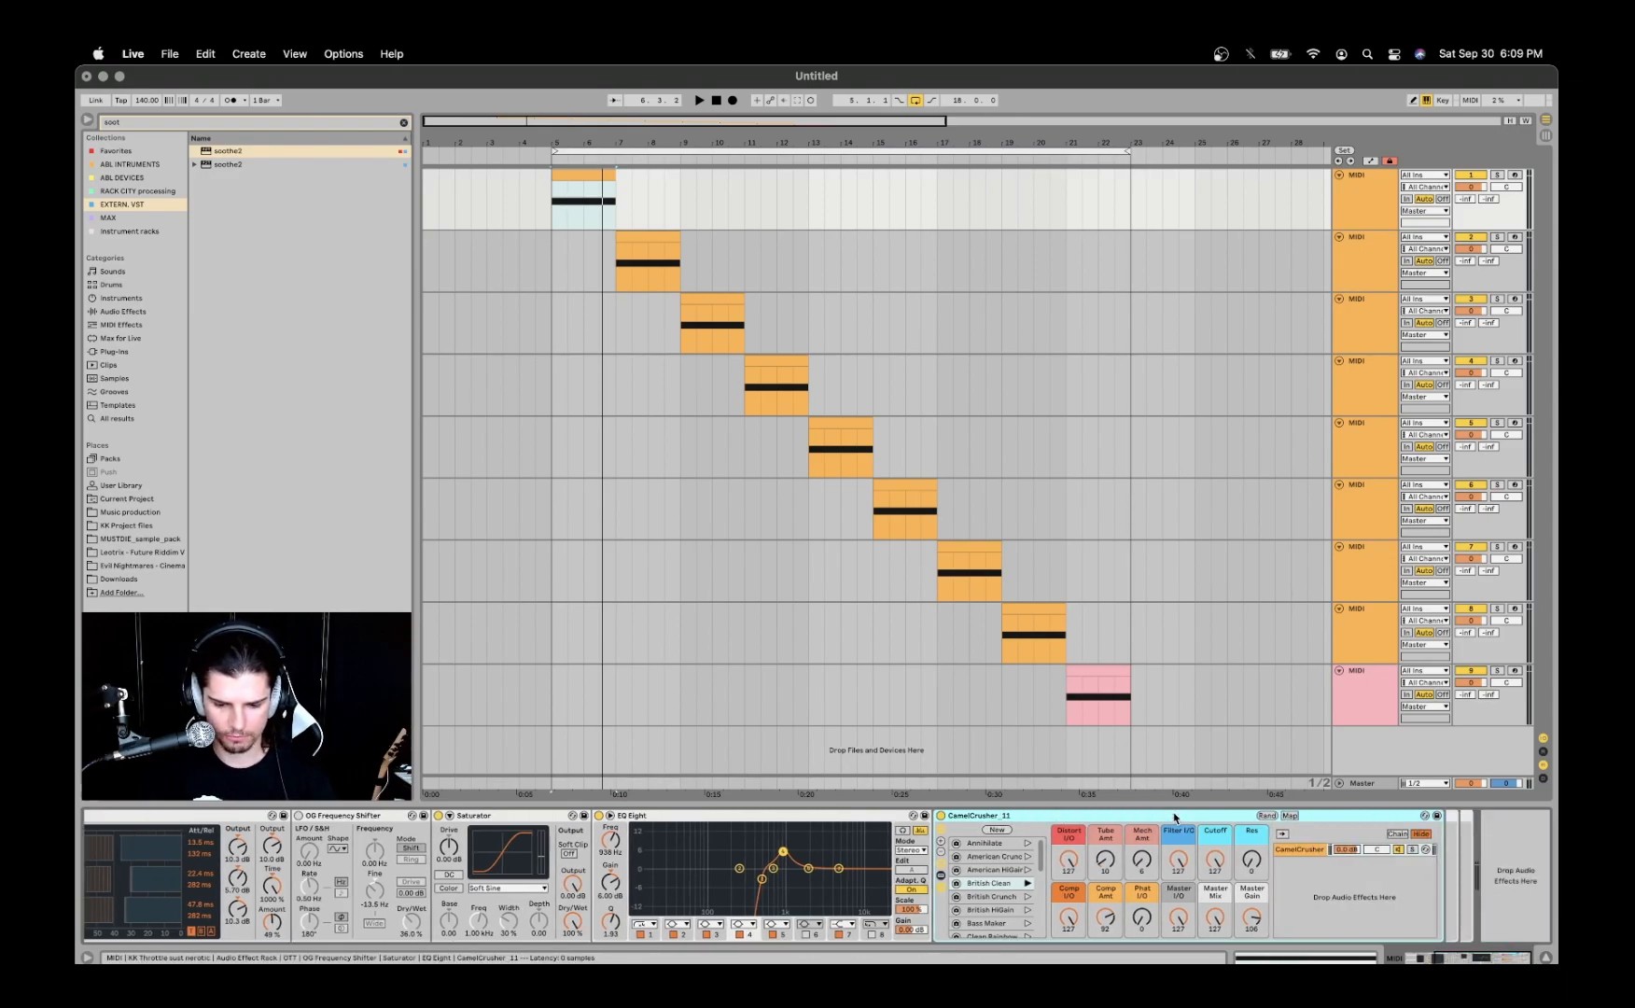
click(940, 877)
click(942, 879)
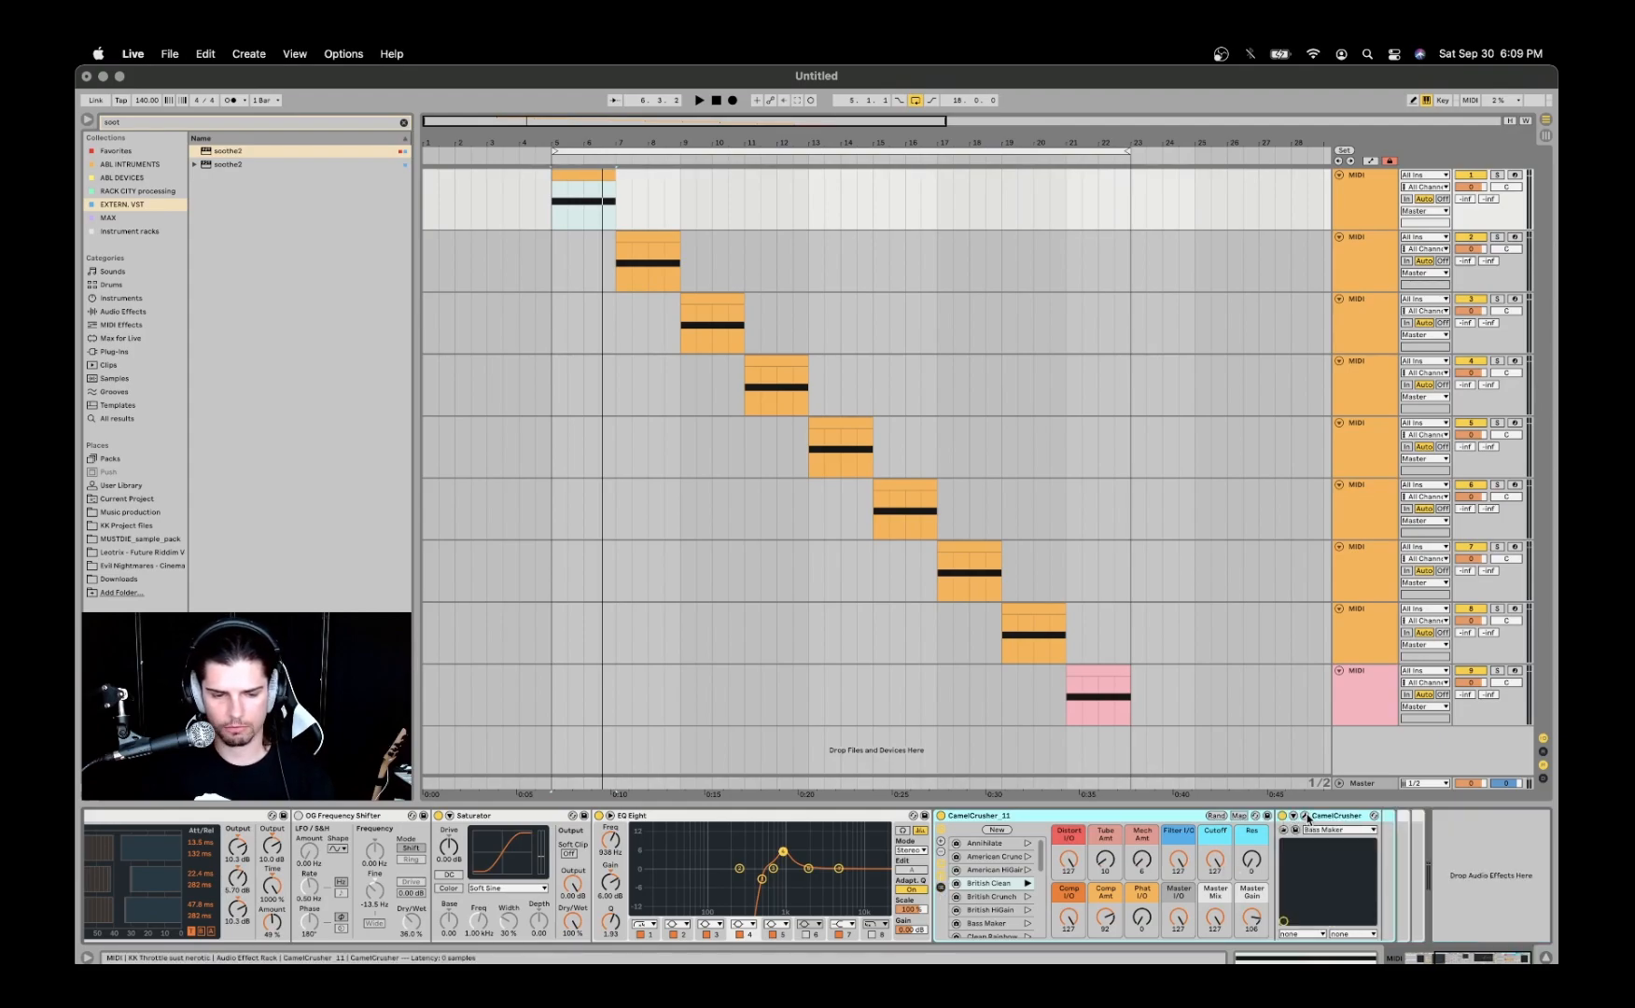
- Inspect the CamelCrusher plug-in window and its list of factory presets, and close the window
click(1305, 817)
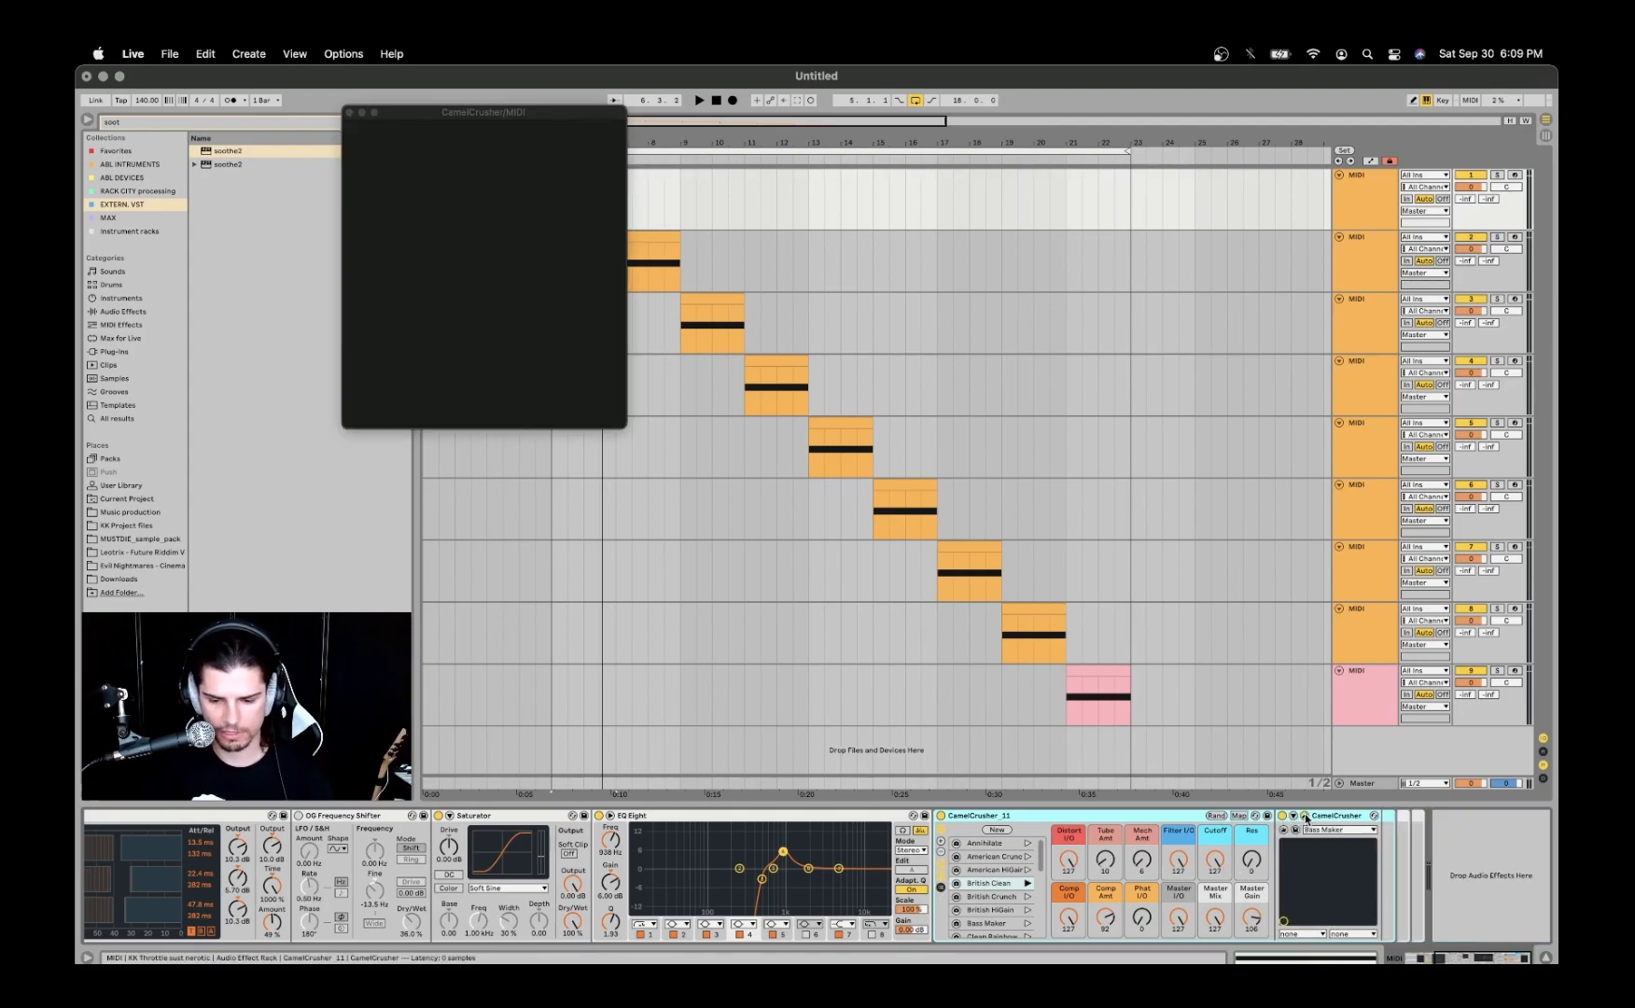
drag(562, 116, 973, 235)
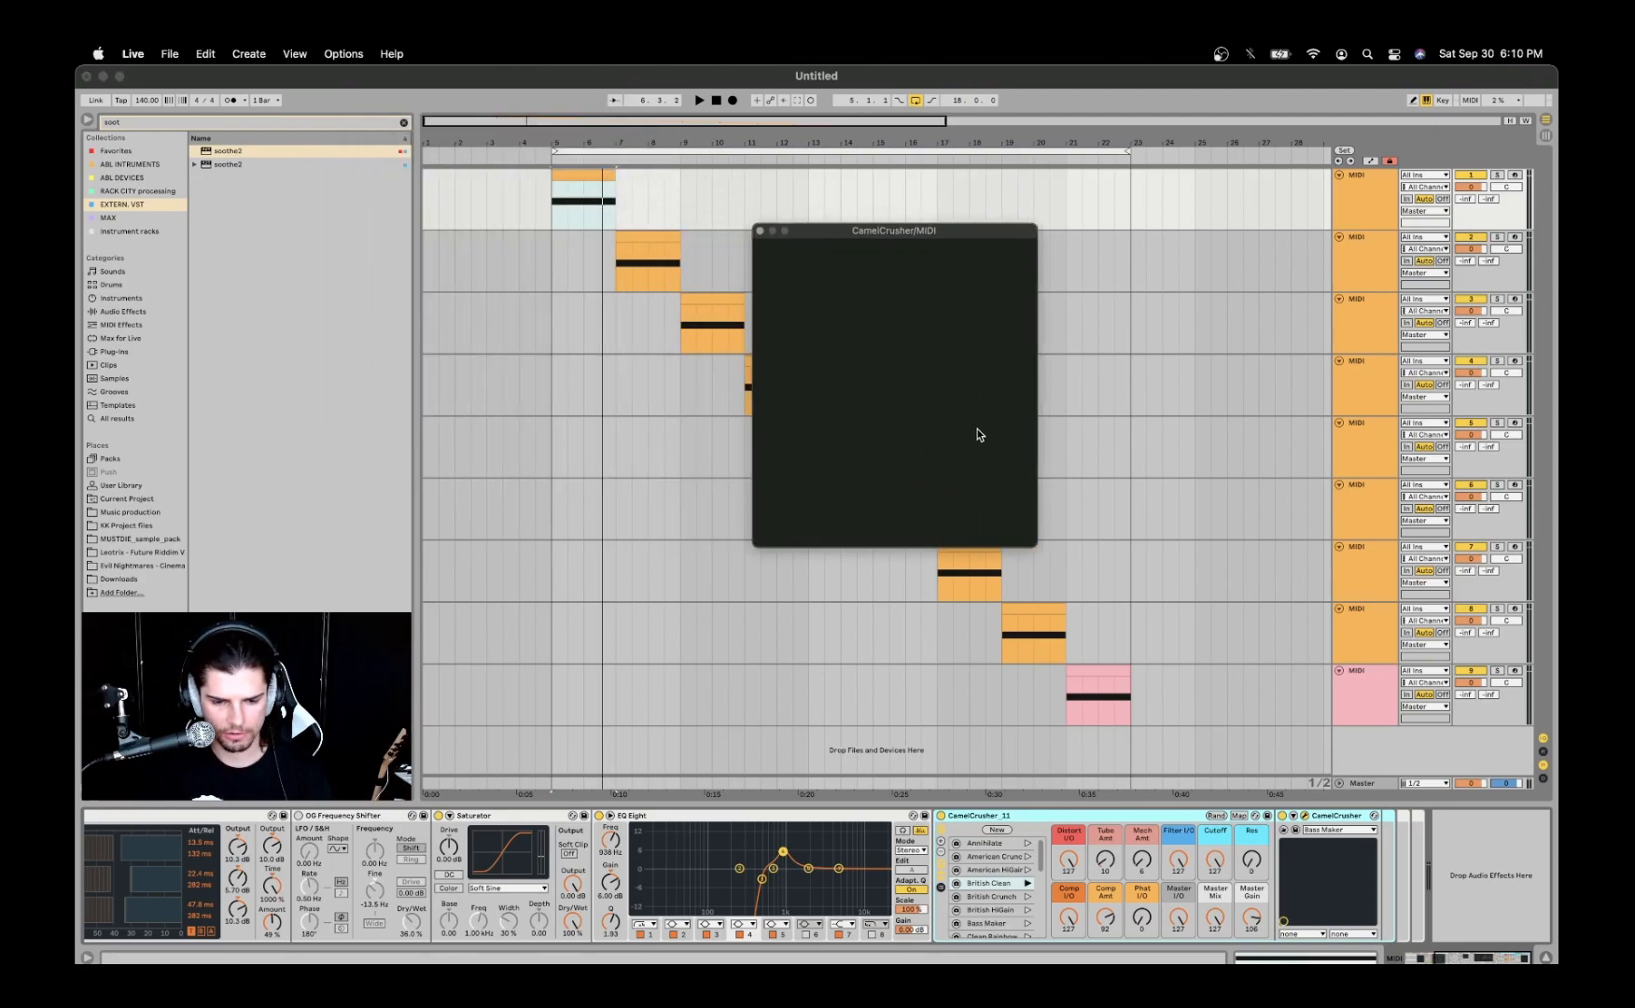
right_click(894, 341)
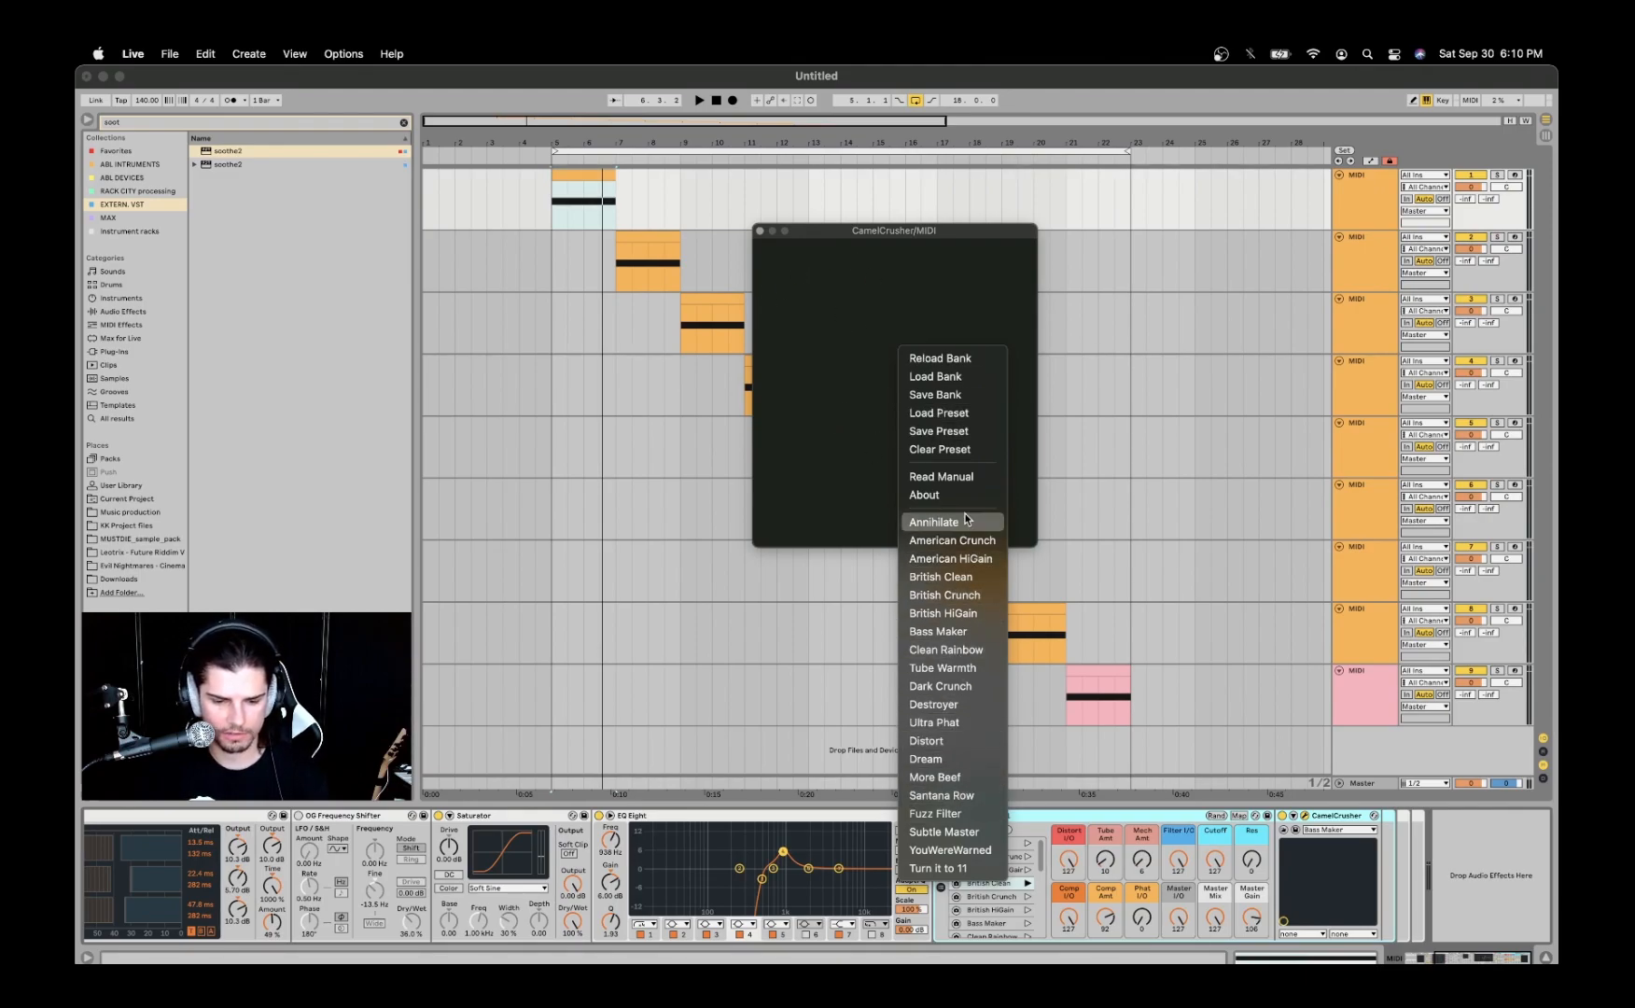
click(761, 229)
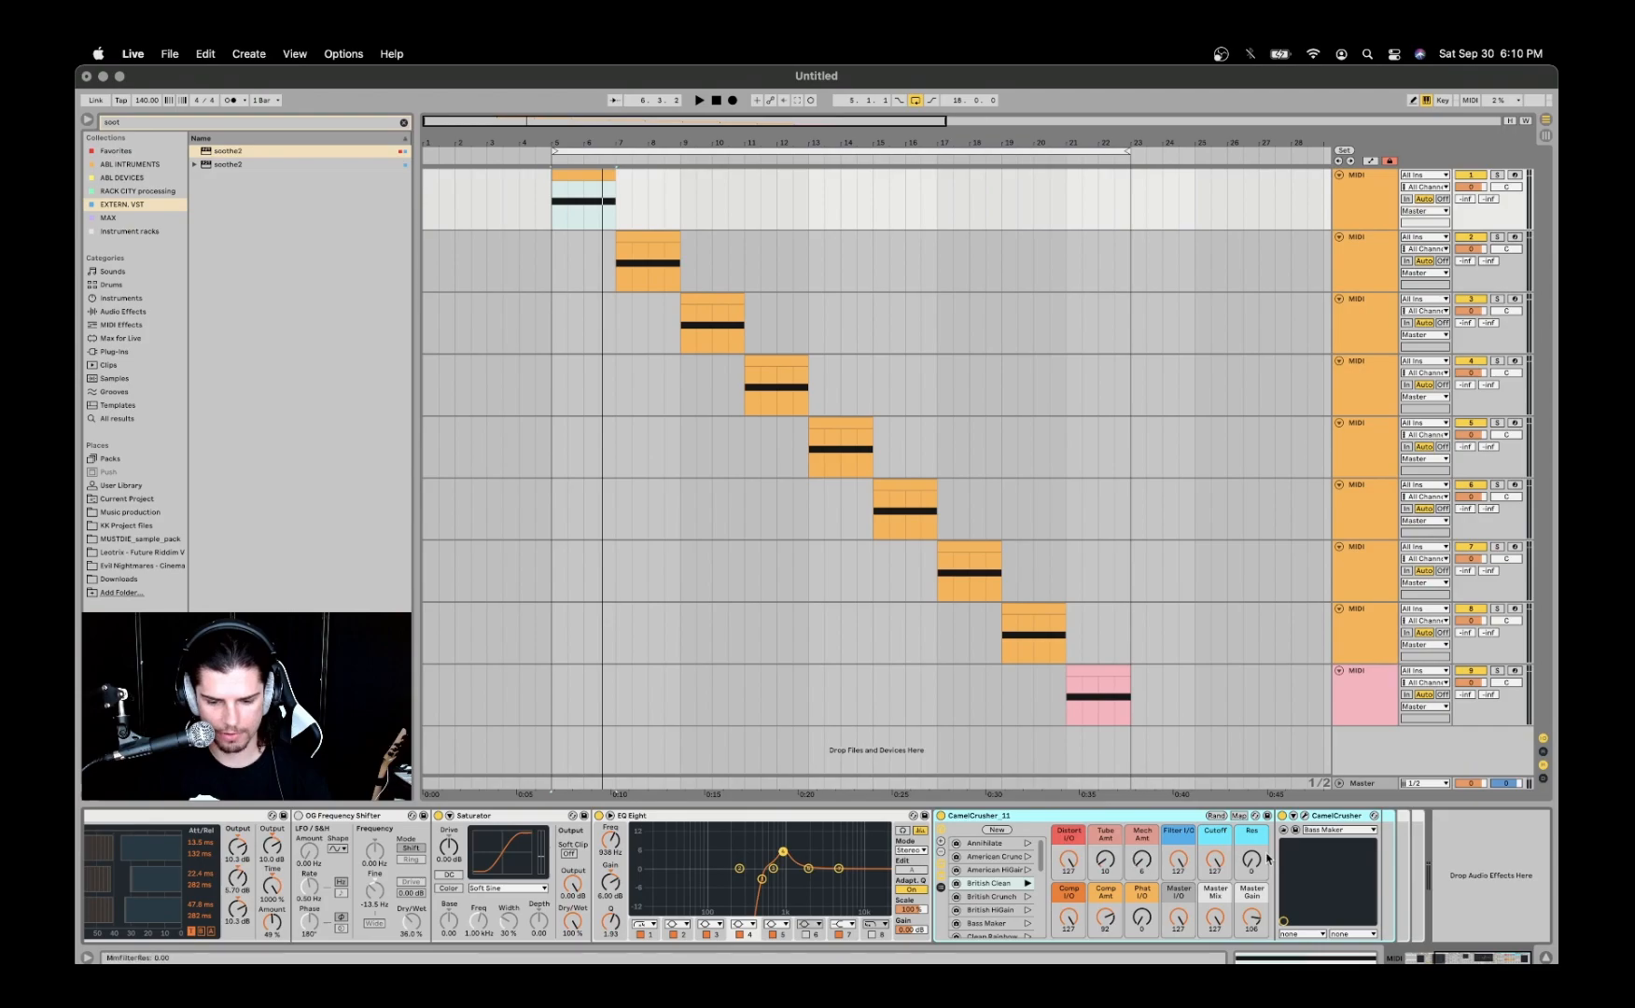
click(1305, 816)
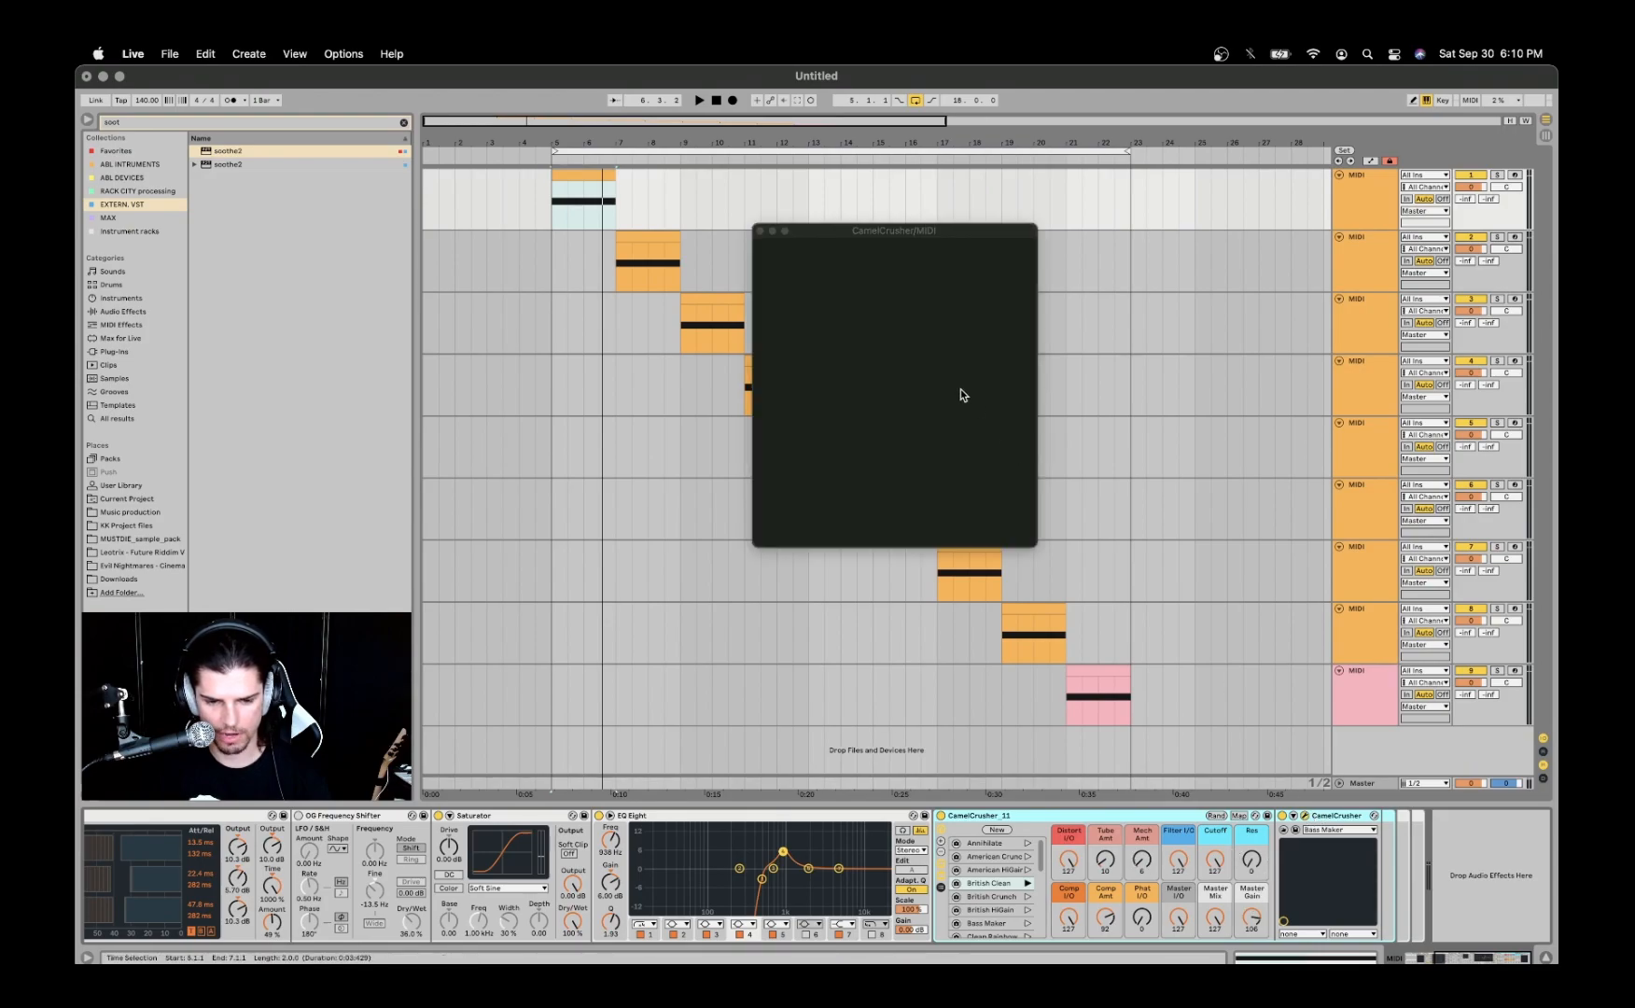
click(760, 232)
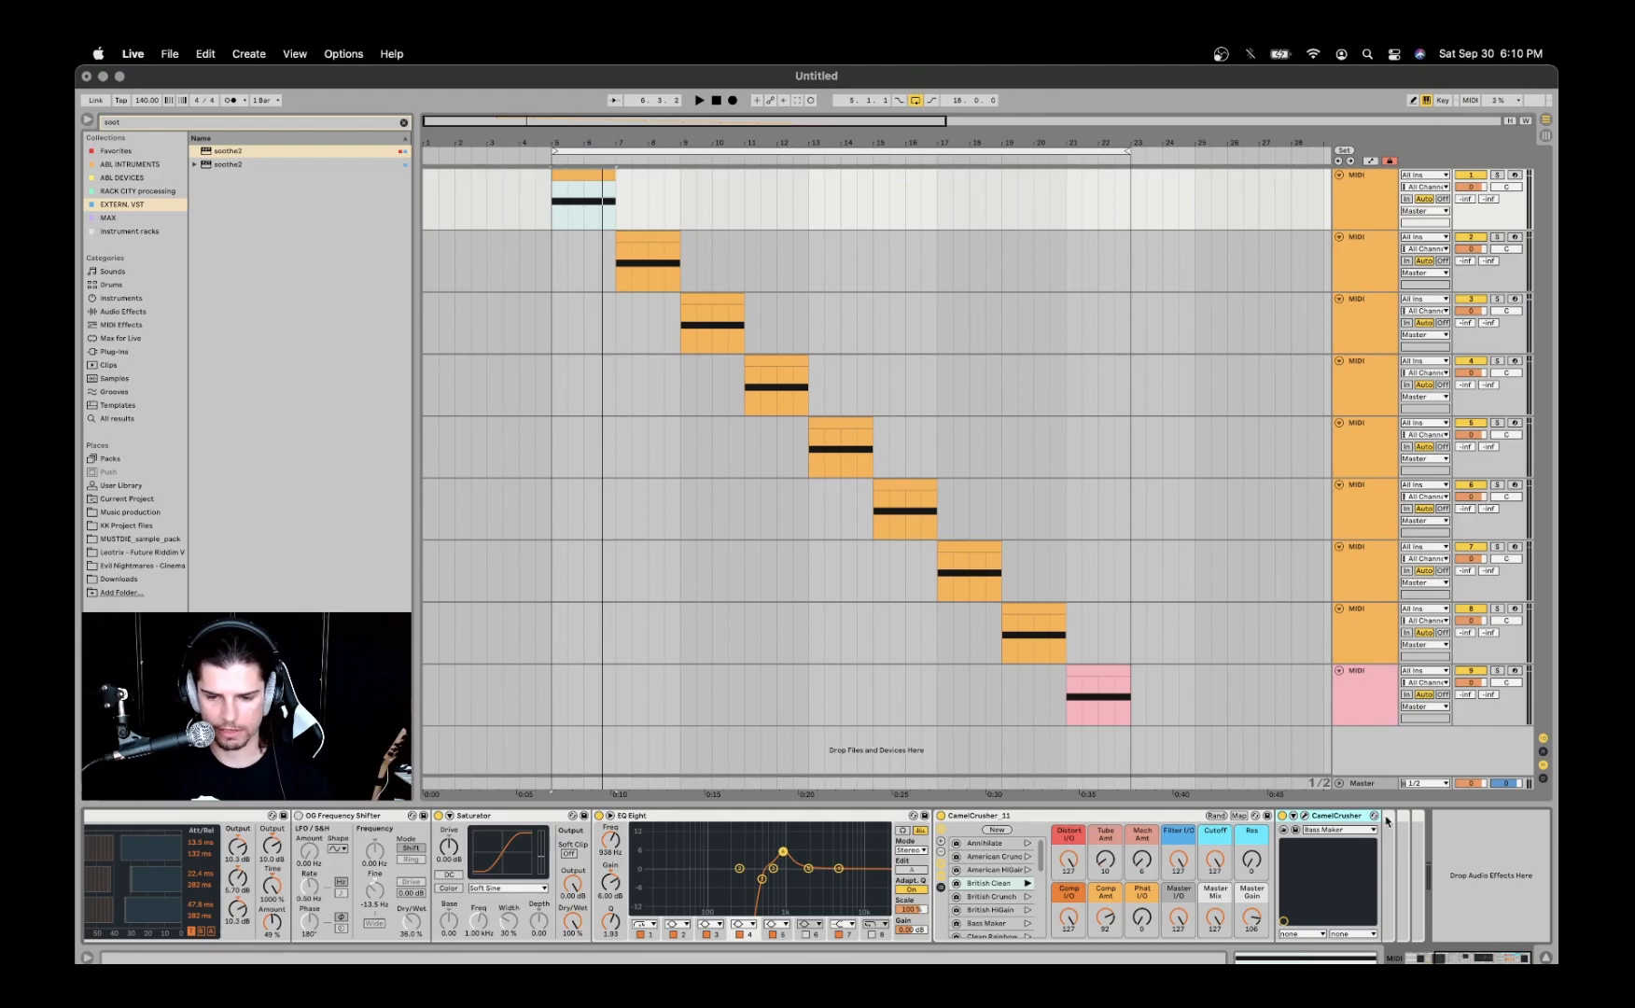
- Examine the OG Frequency Shifter in the second track's effects chain and play that track's clip
click(1376, 270)
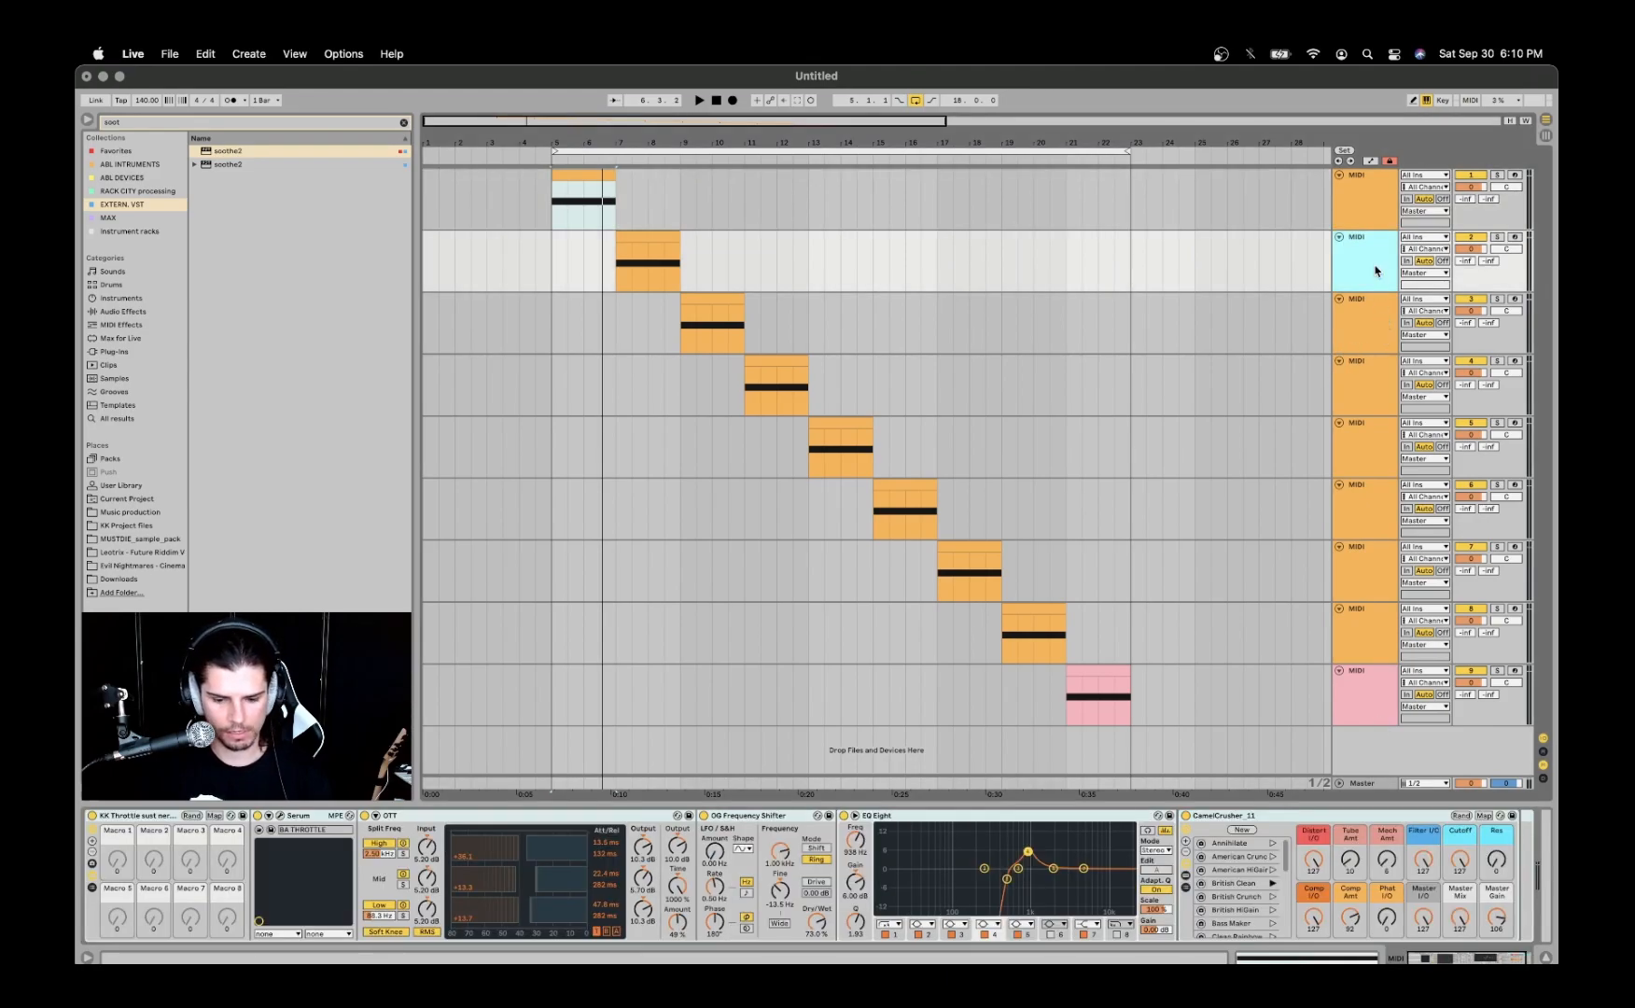
click(725, 817)
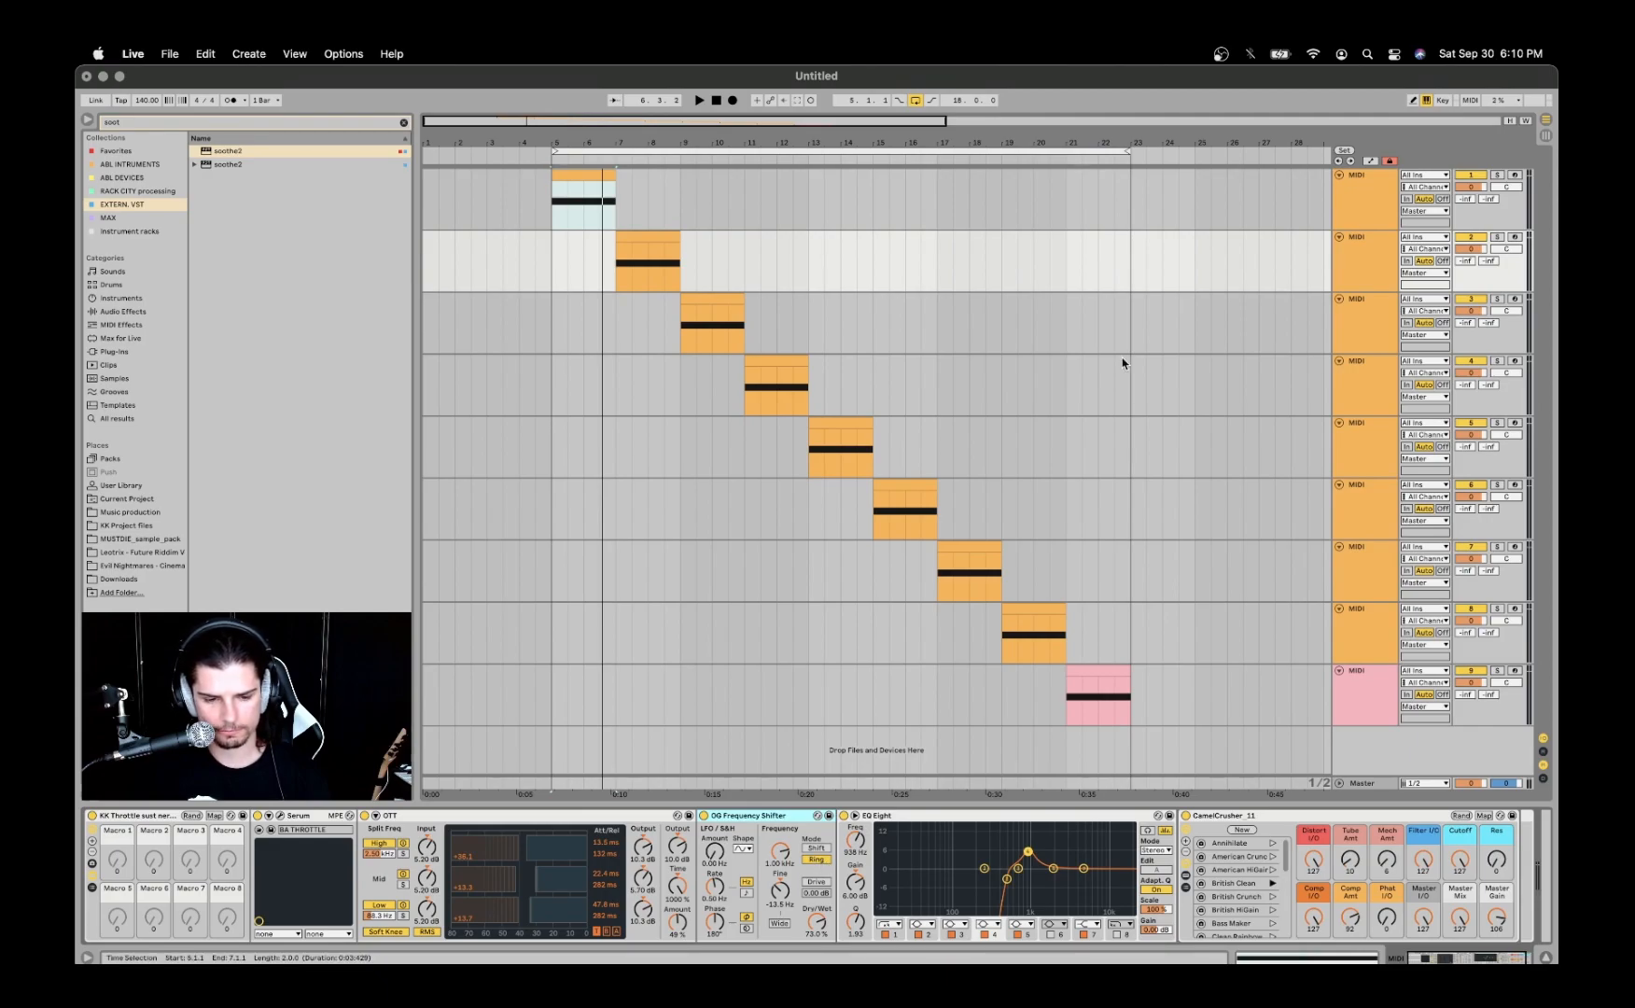
click(1357, 268)
click(638, 239)
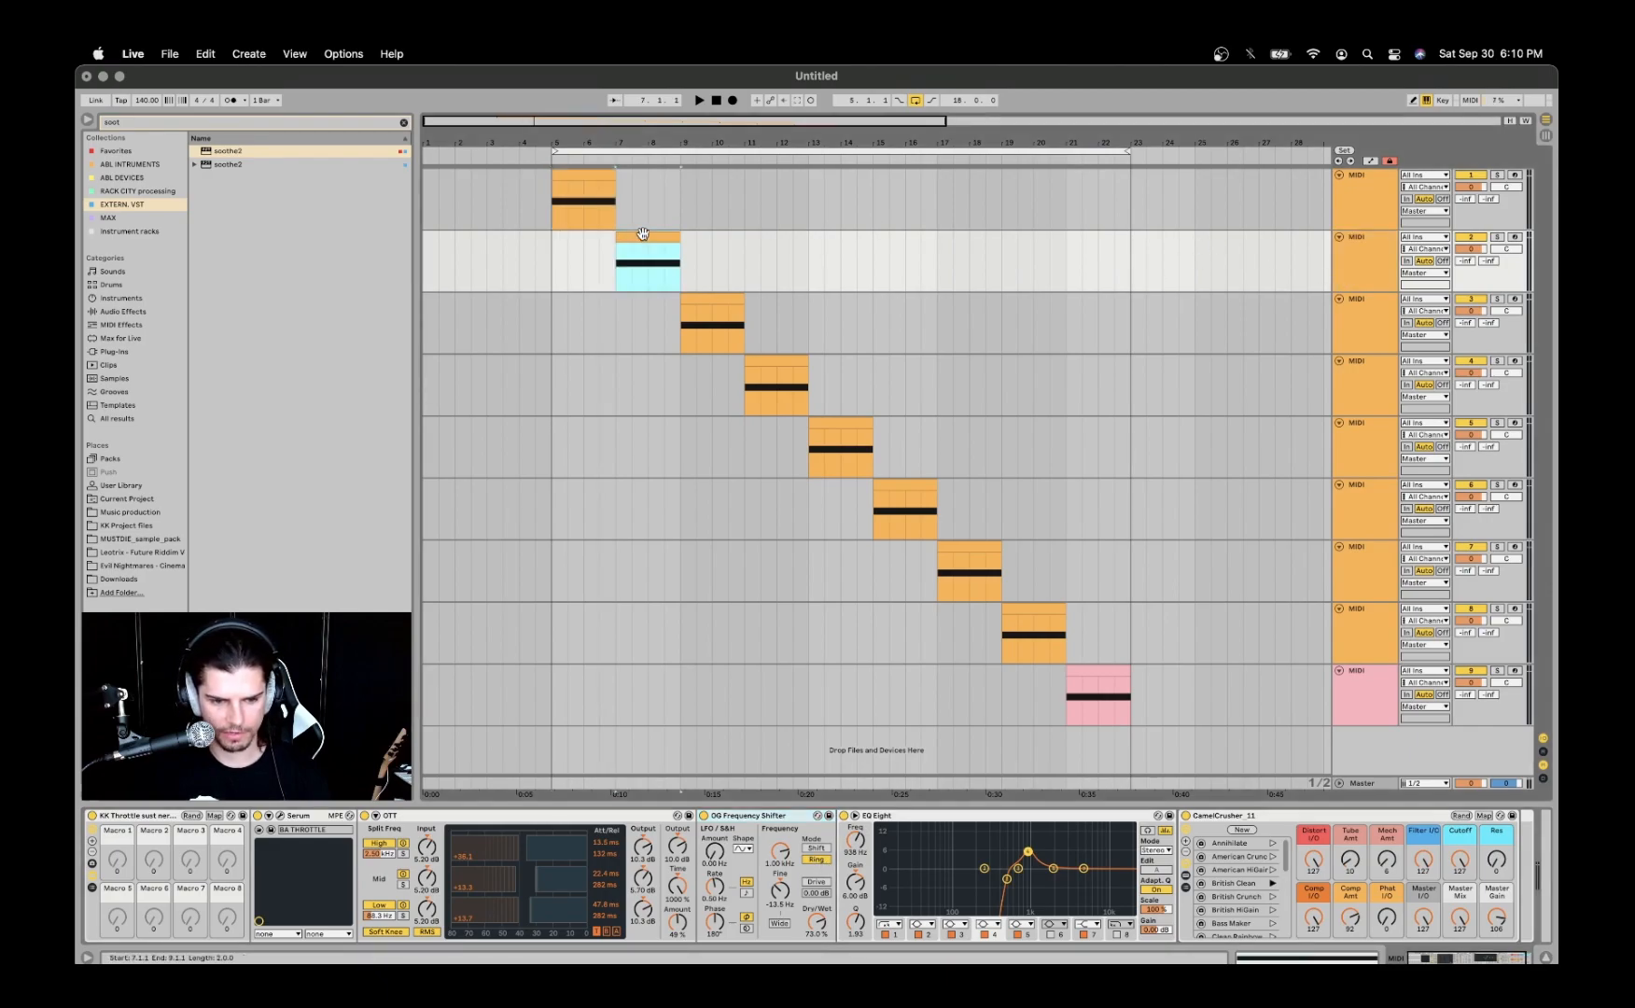
key(space)
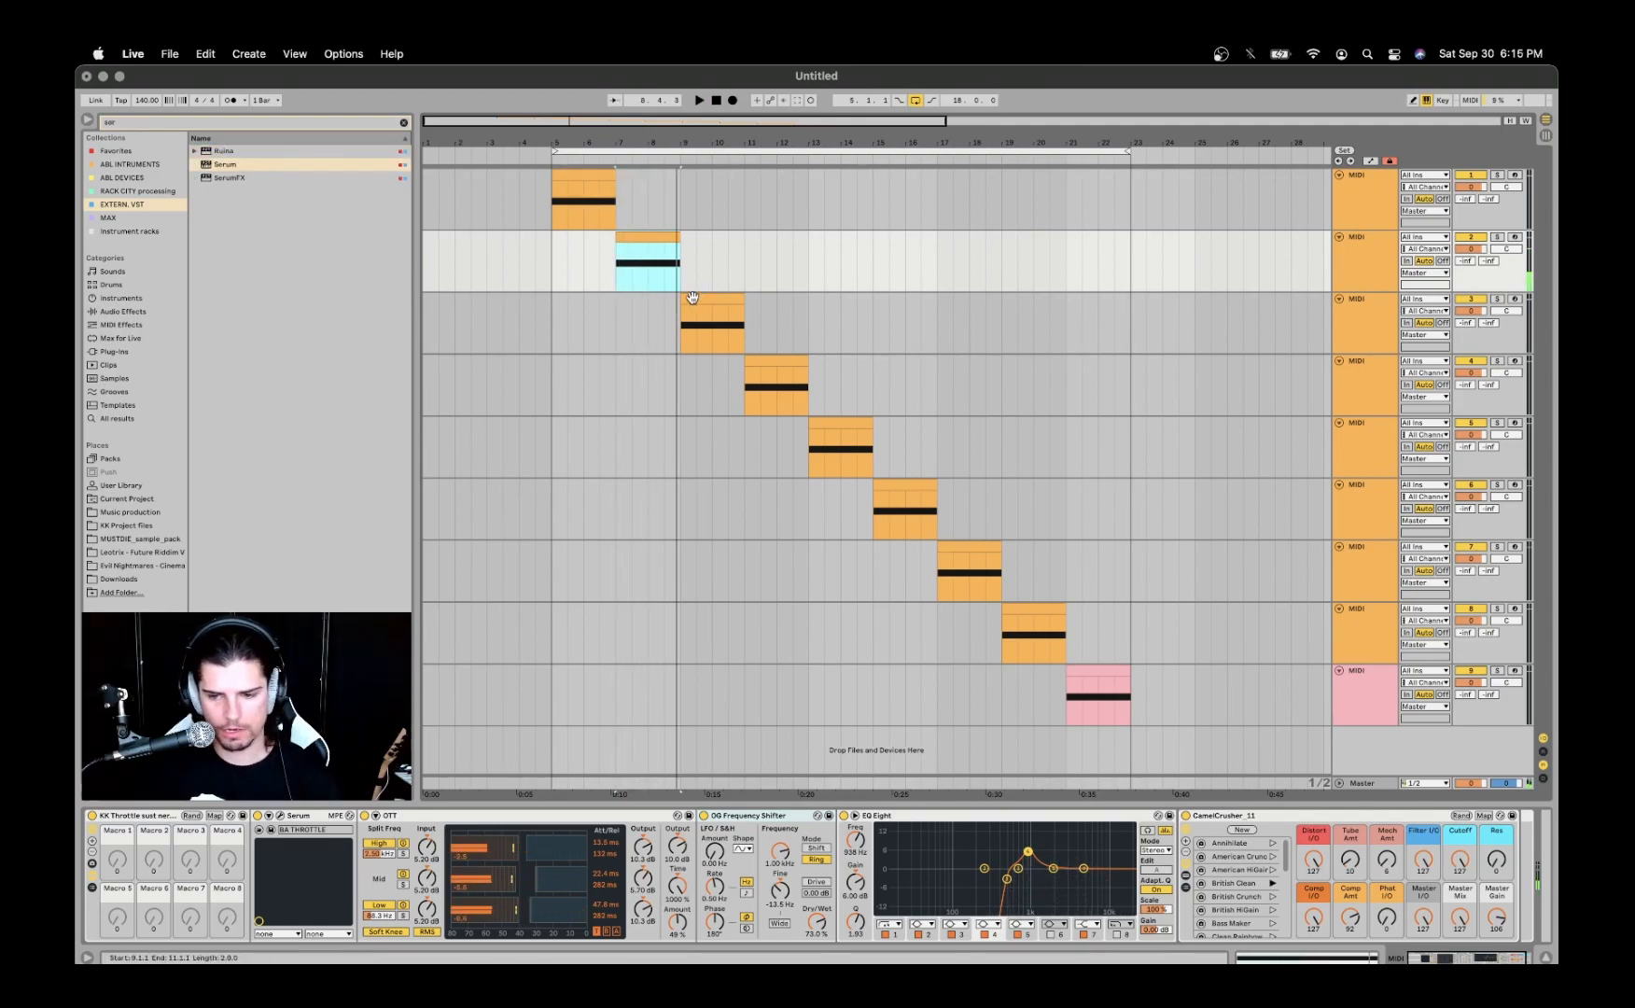
- Play the third track's clip to hear its bass sound, and stop playback
click(691, 296)
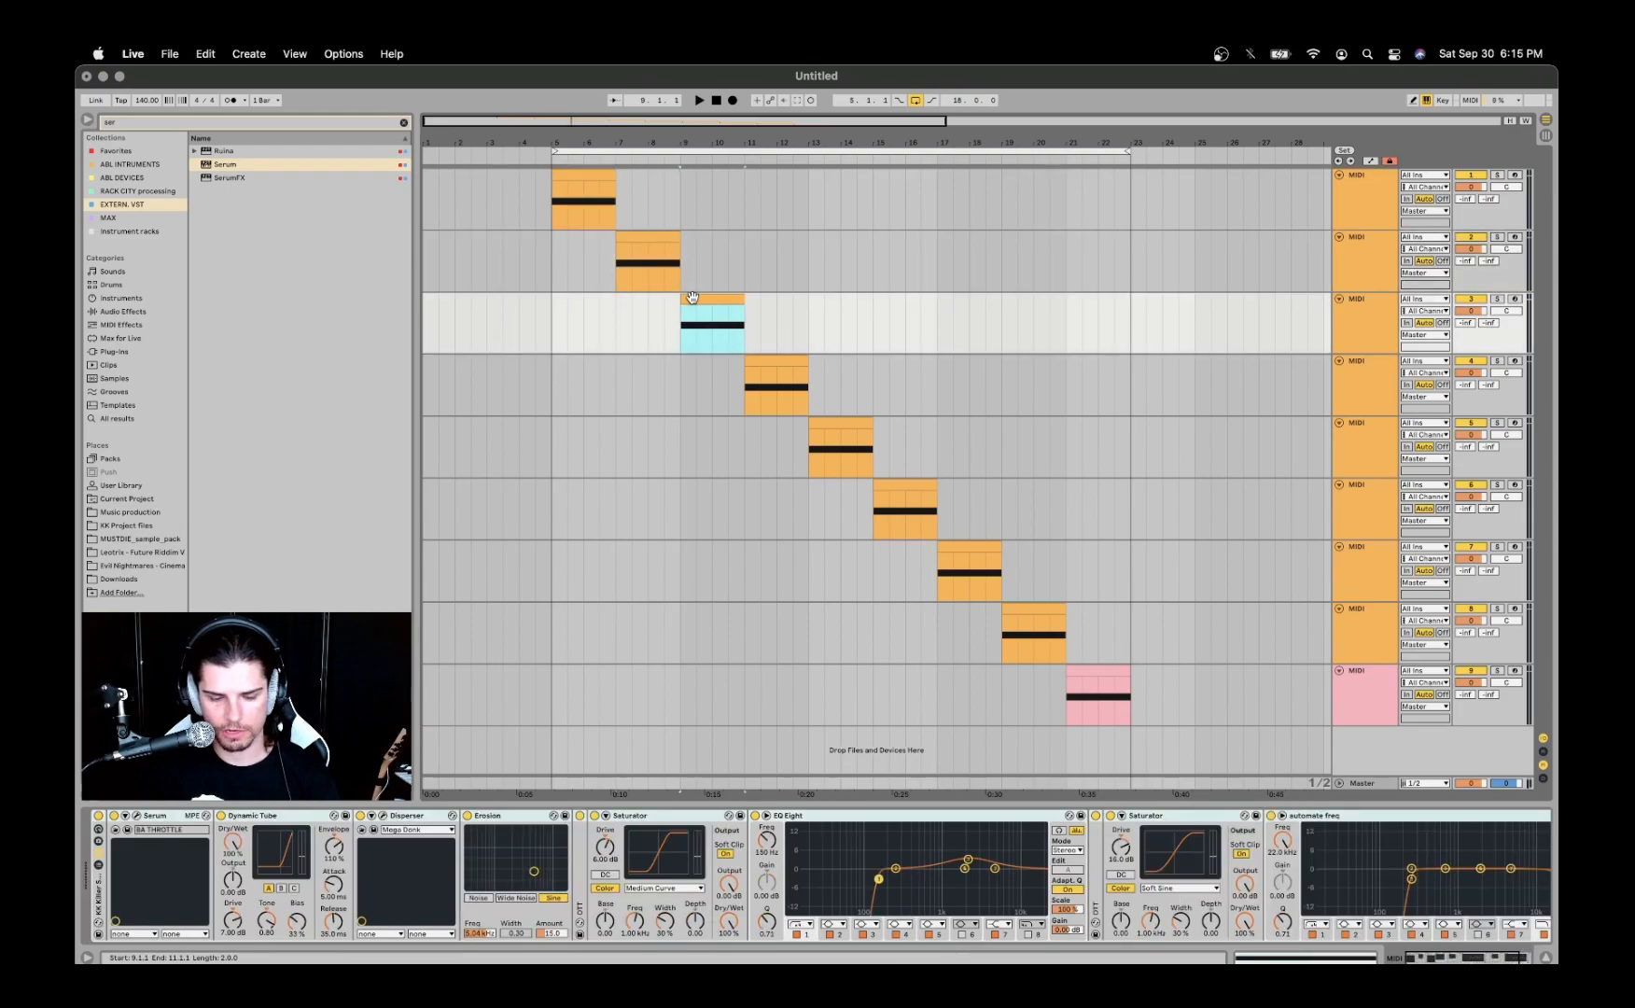
key(space)
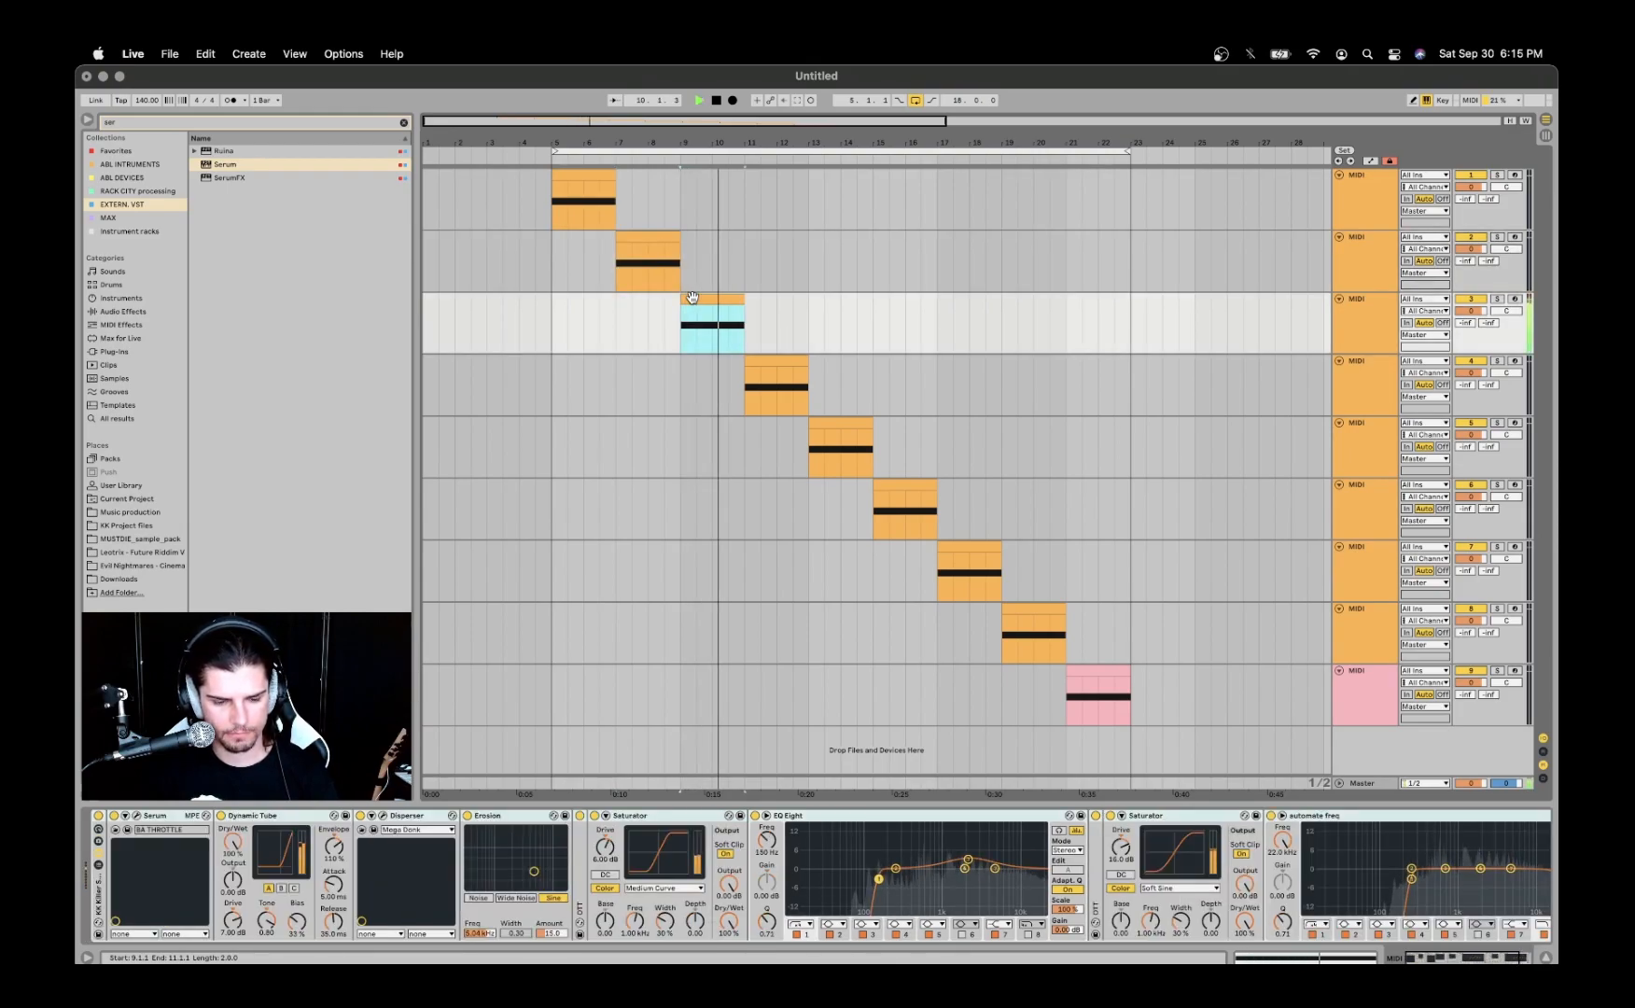
key(space)
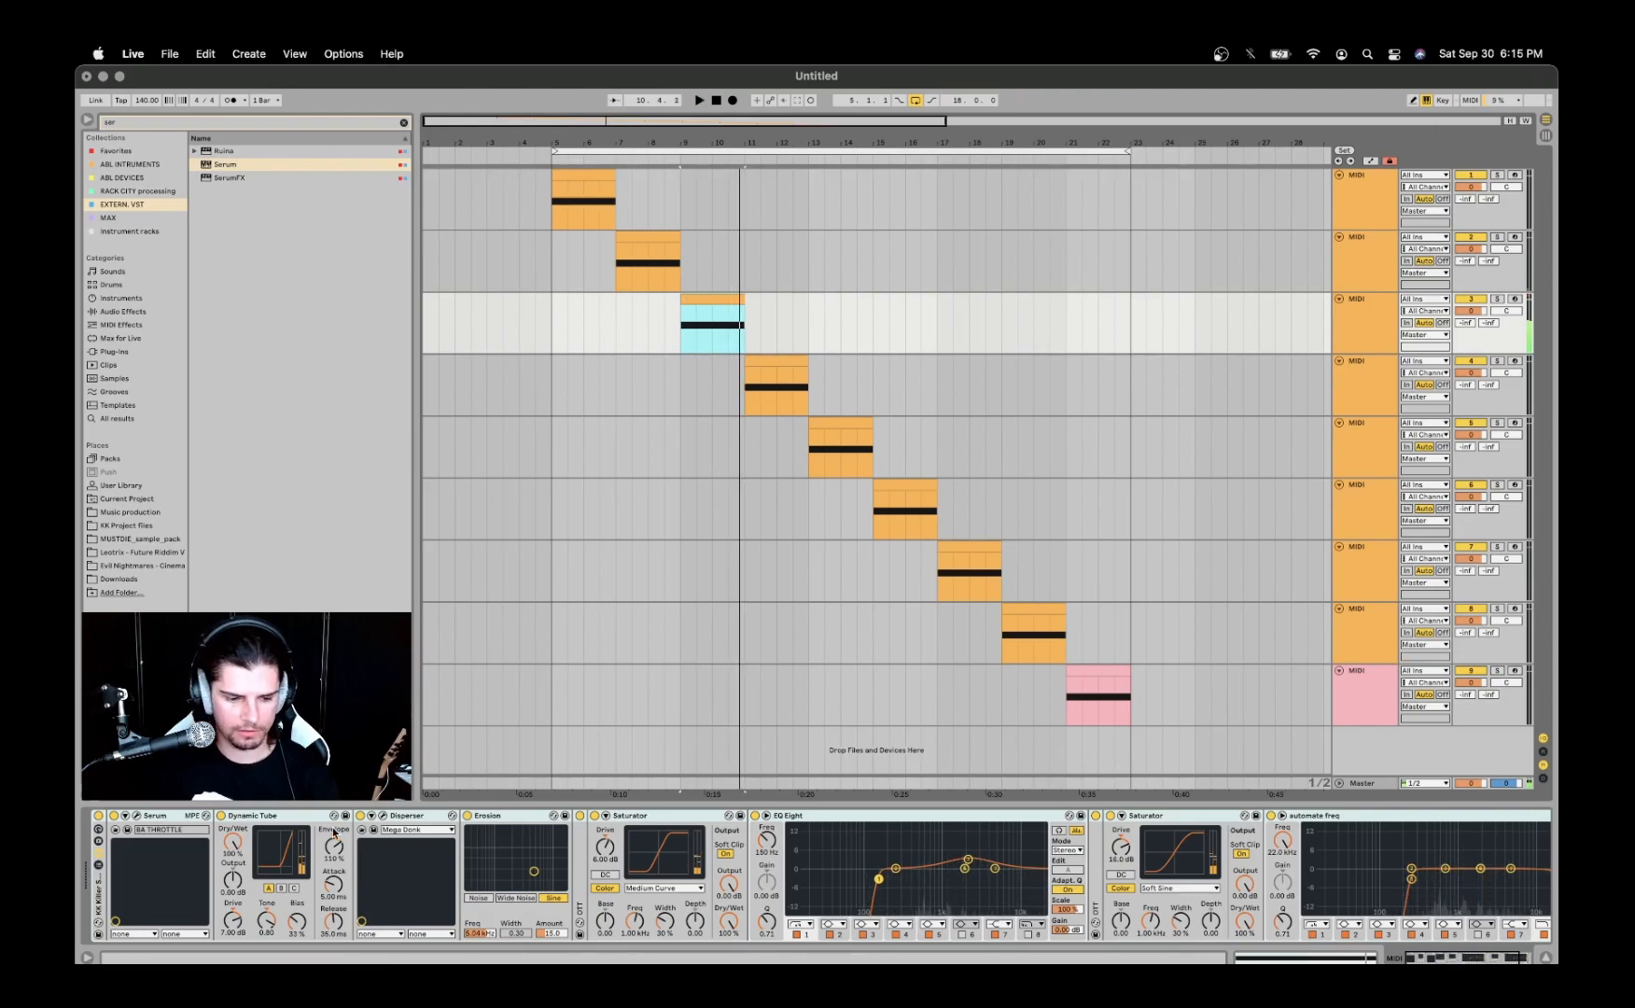
- Open the third track's Serum and inspect Osc B's wavetable in both display modes and its list of warp modes
click(136, 815)
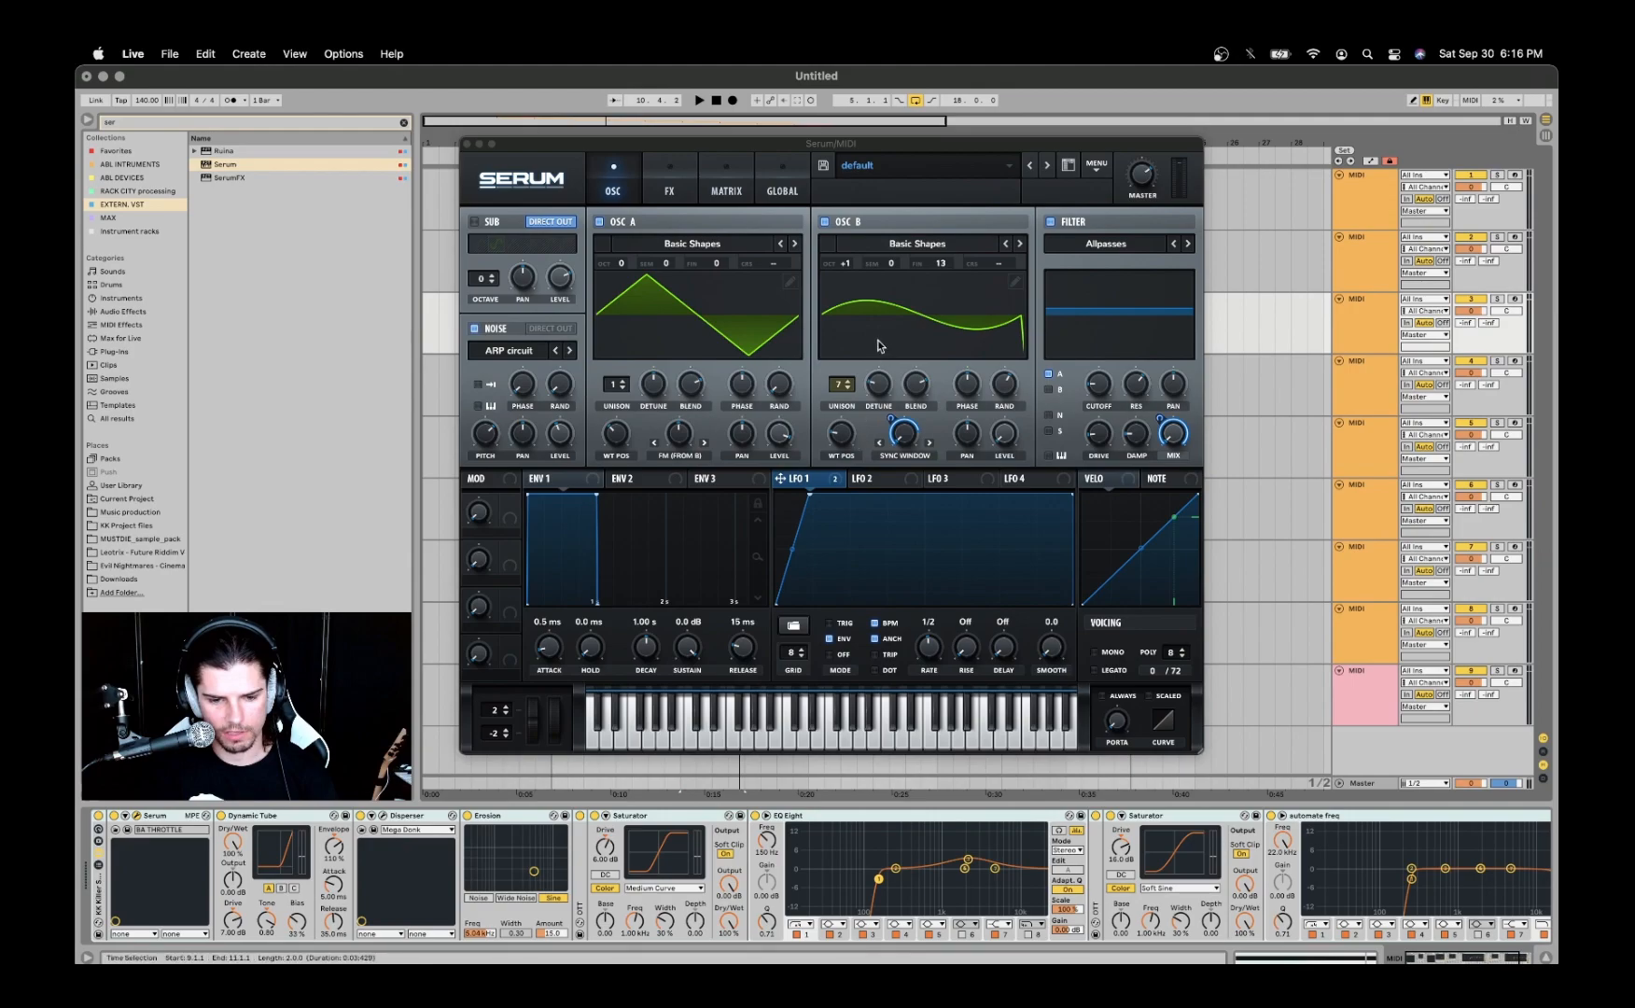
click(894, 317)
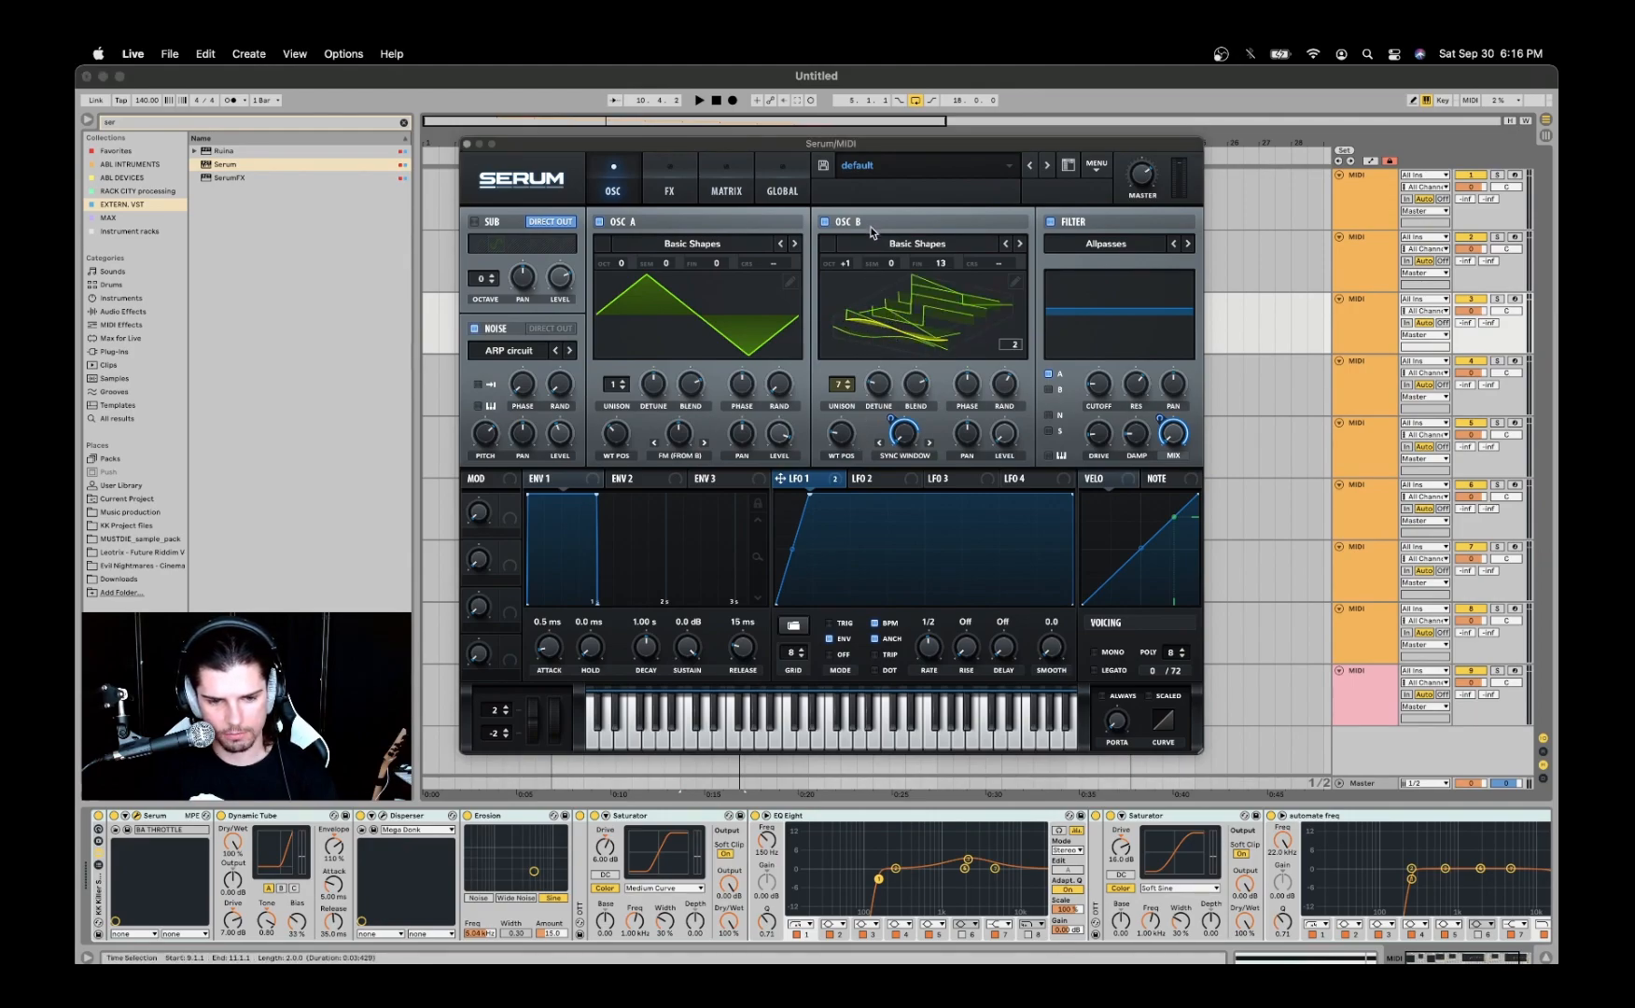
click(903, 337)
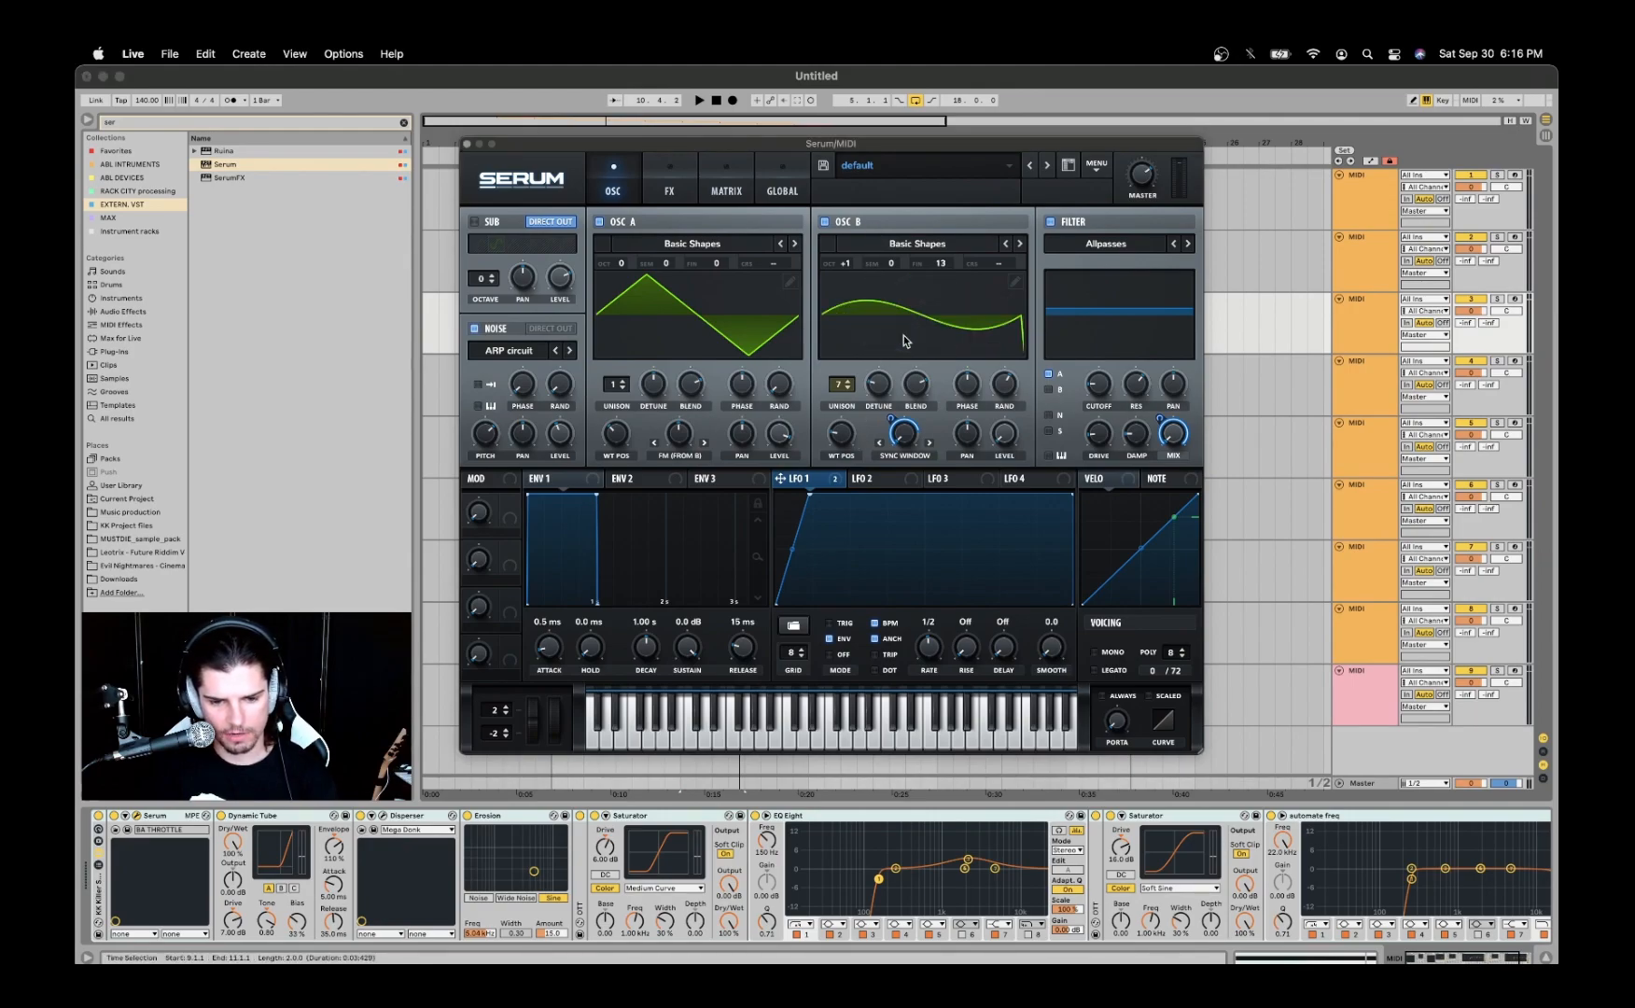
click(908, 457)
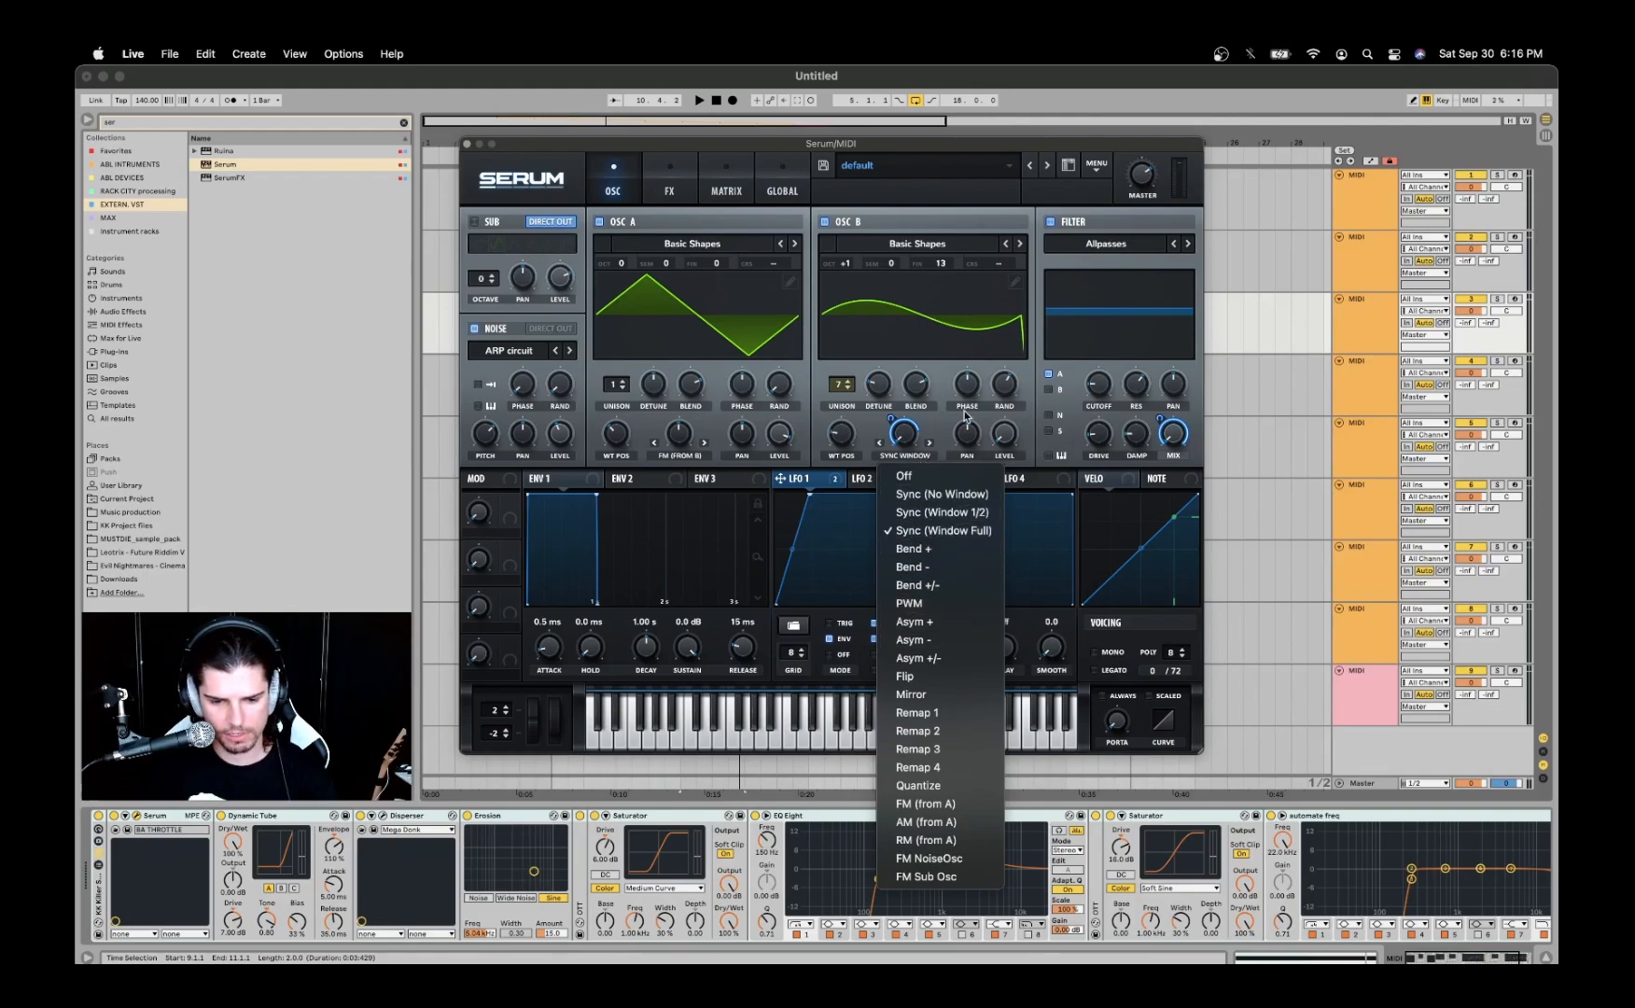
click(925, 418)
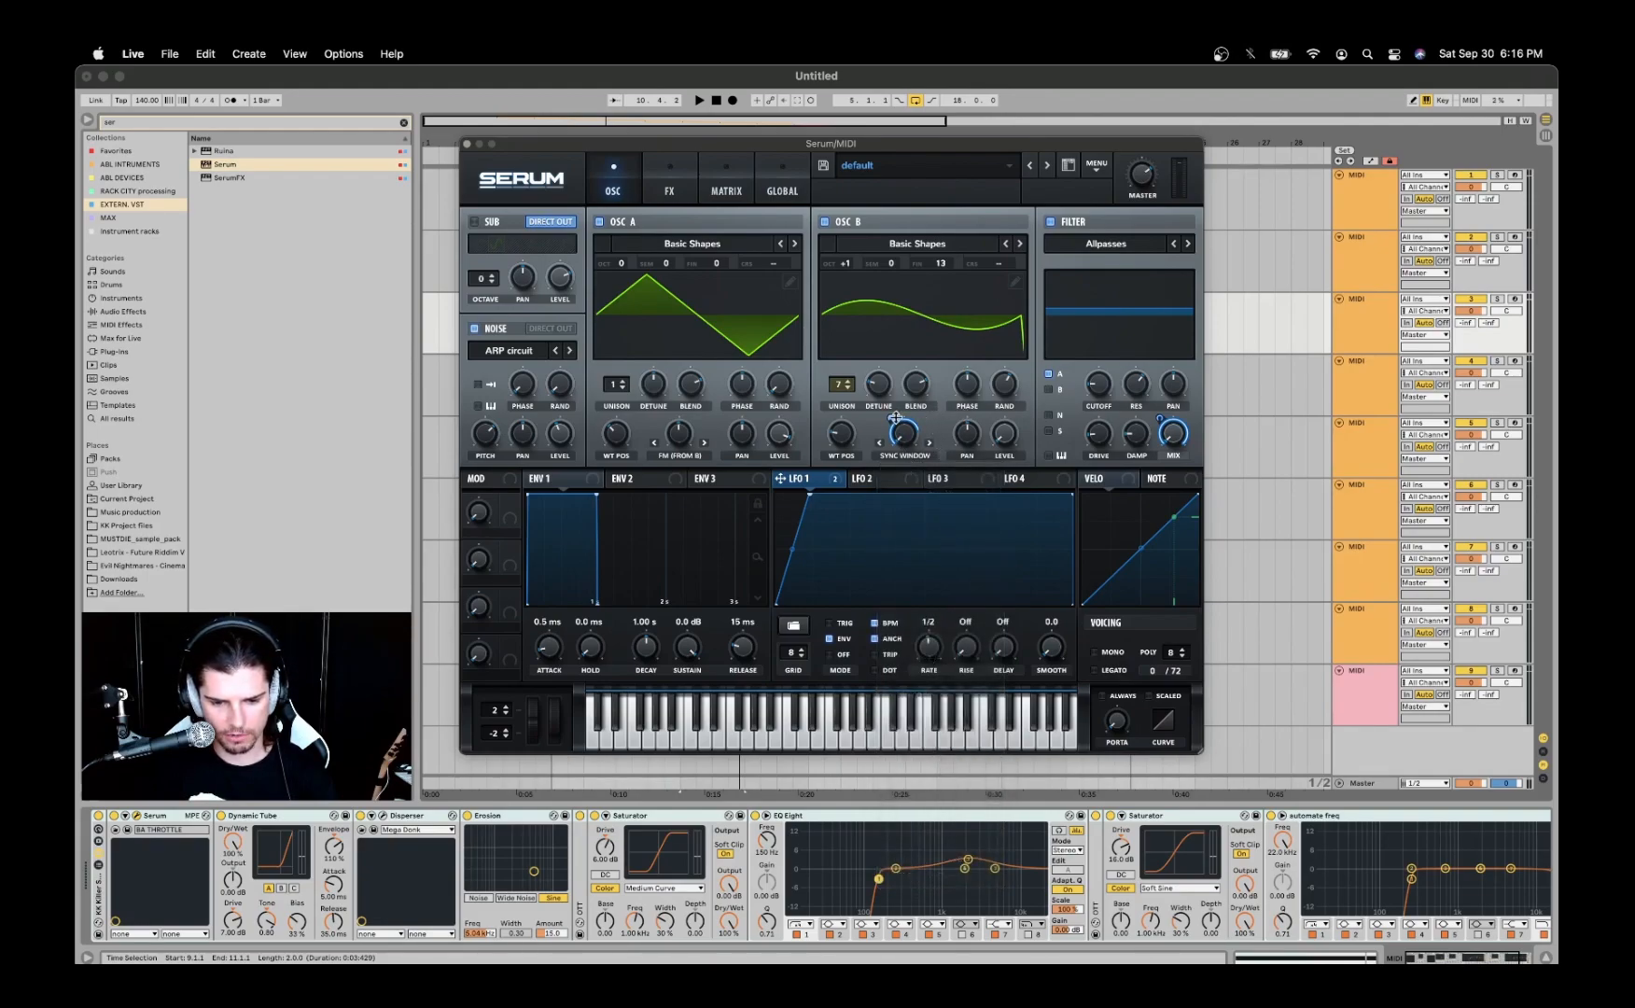
- Check Osc B's sync warp, phase randomness, unison and octave settings, and the filter's mix modulation
mouse_move(884, 415)
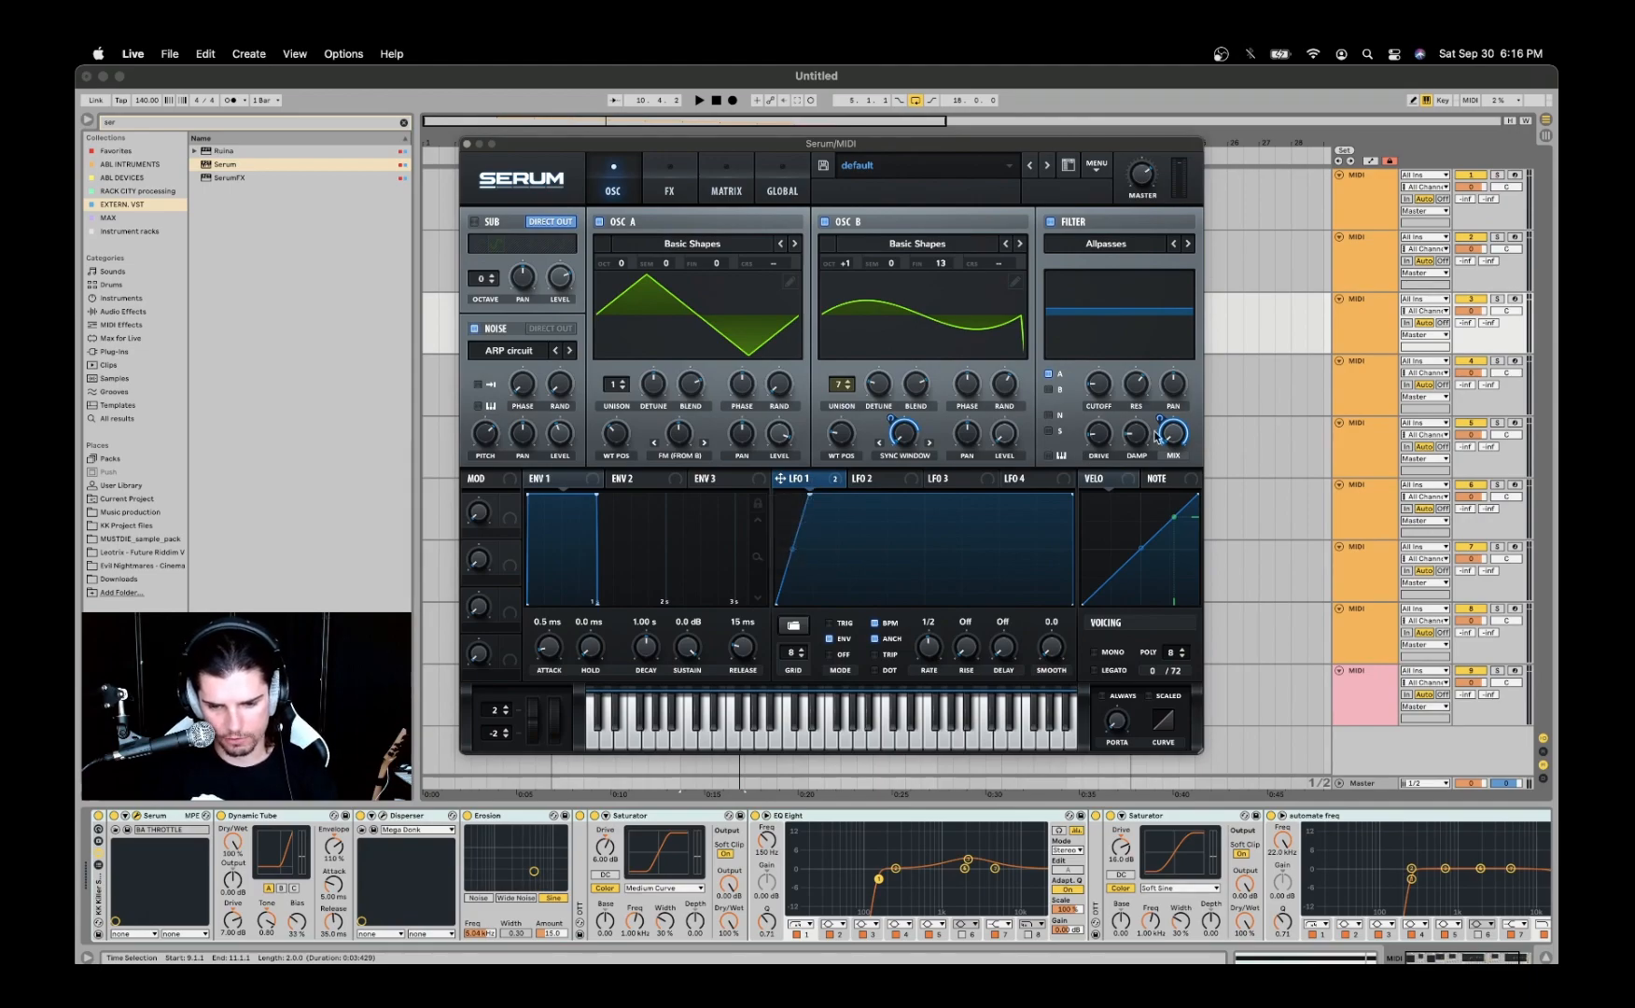
mouse_move(1181, 442)
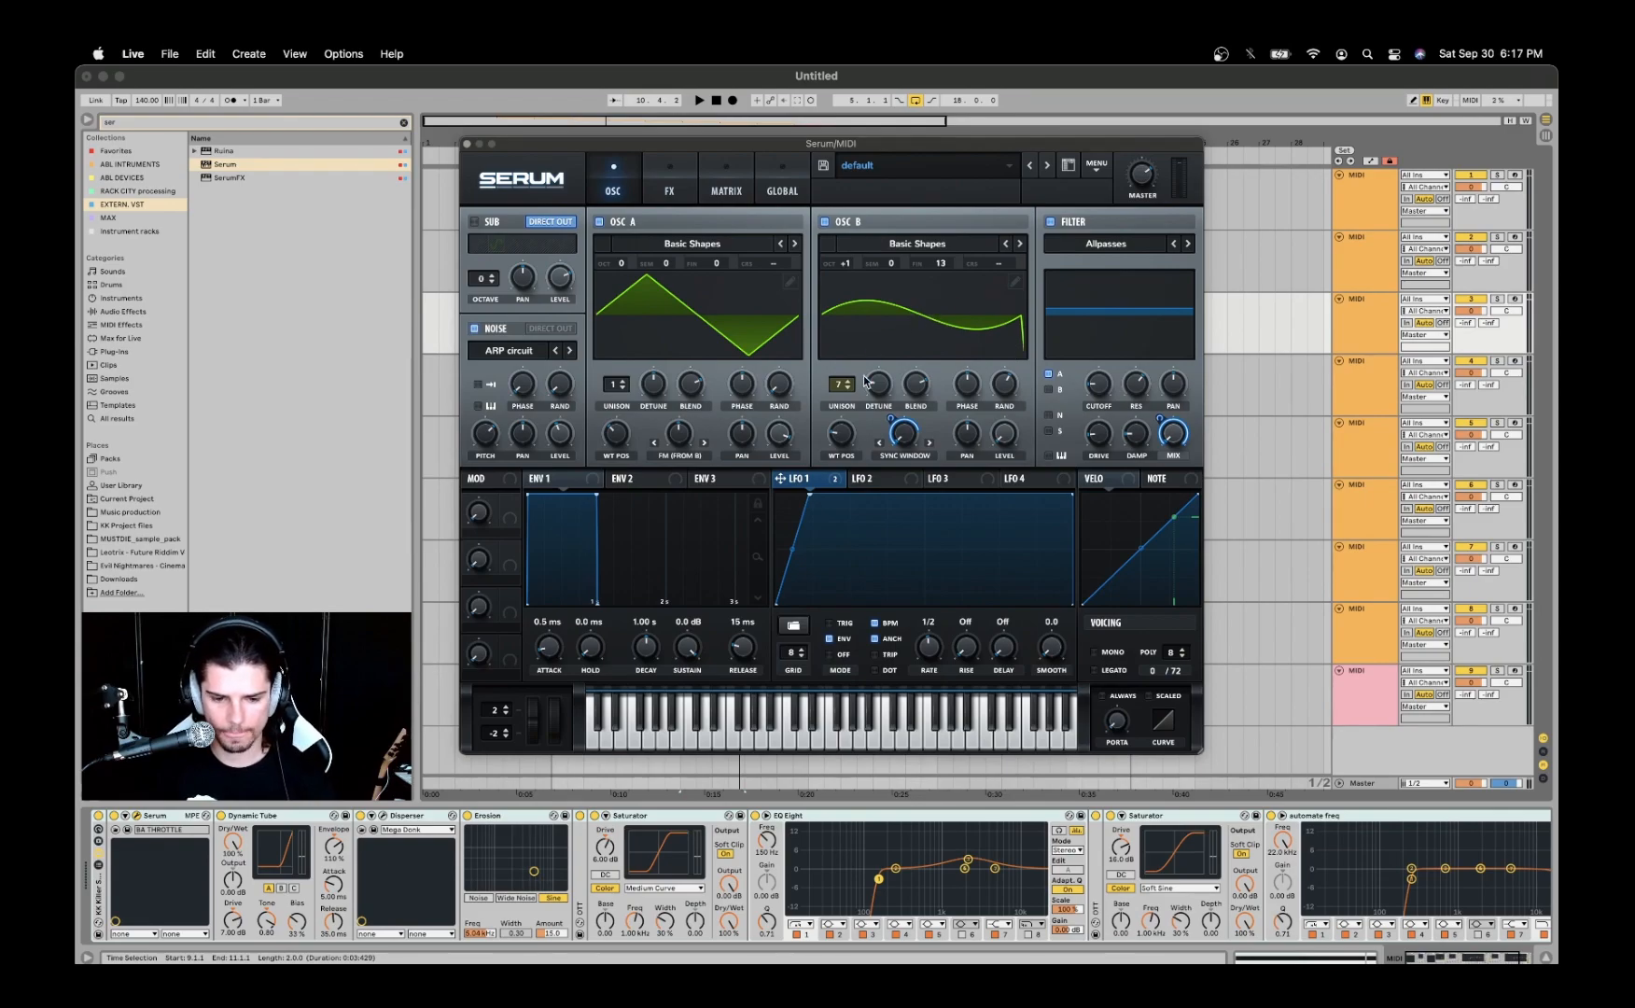
click(1007, 390)
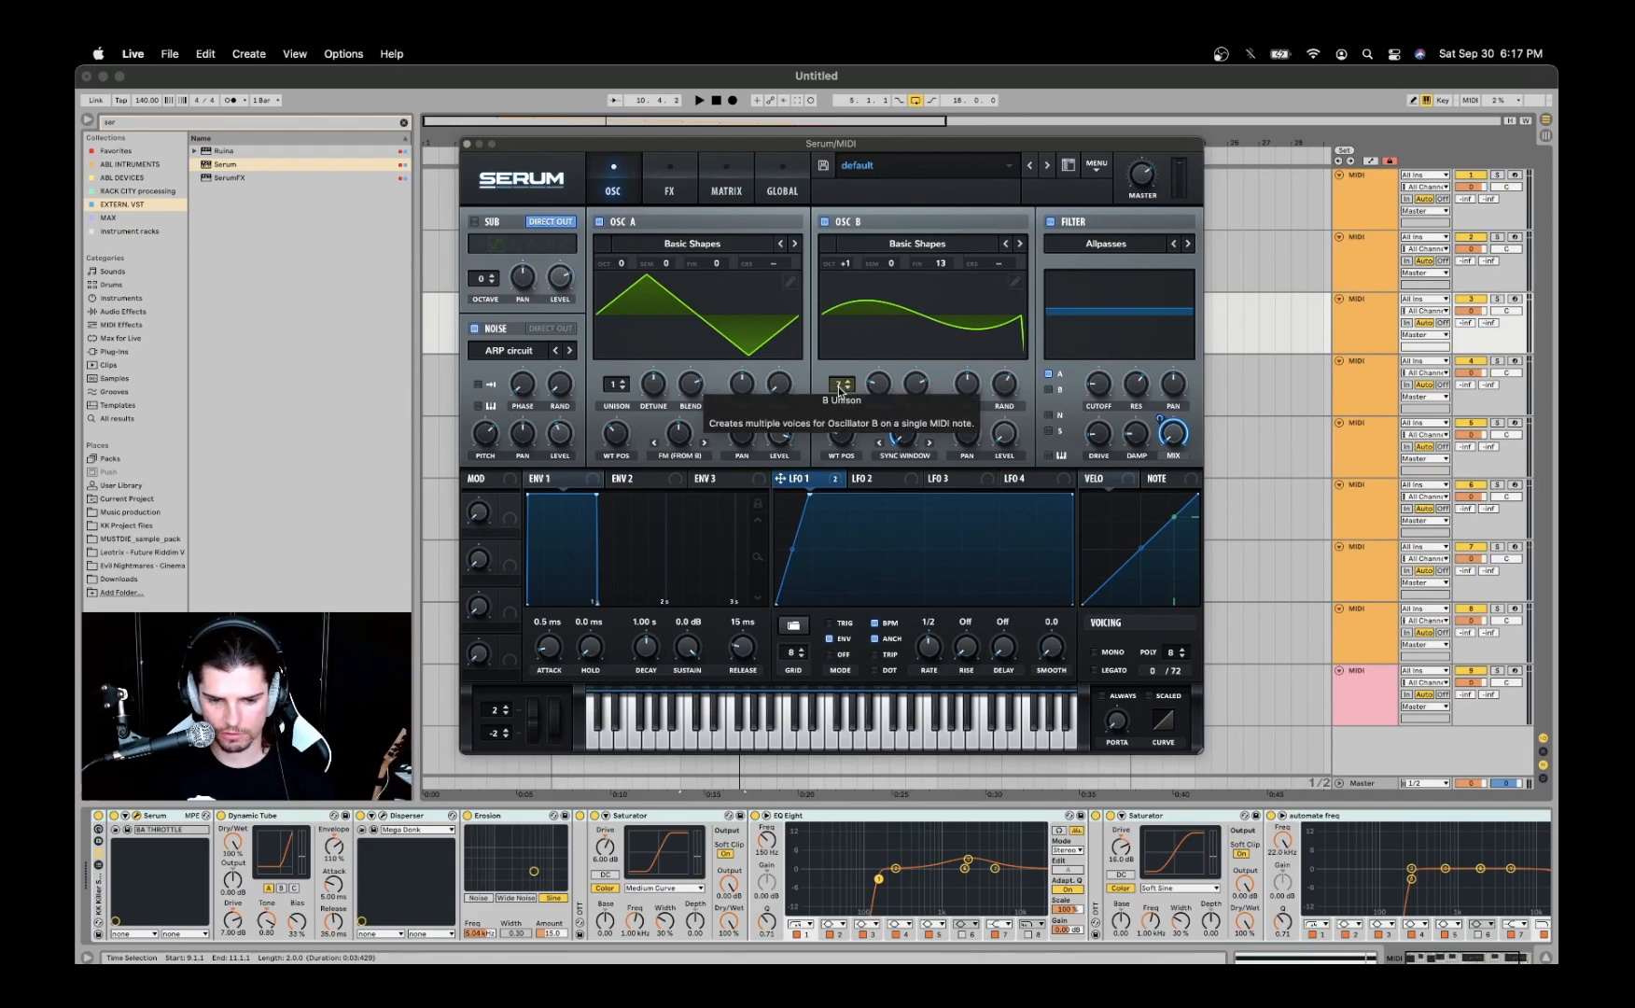
drag(840, 385, 844, 305)
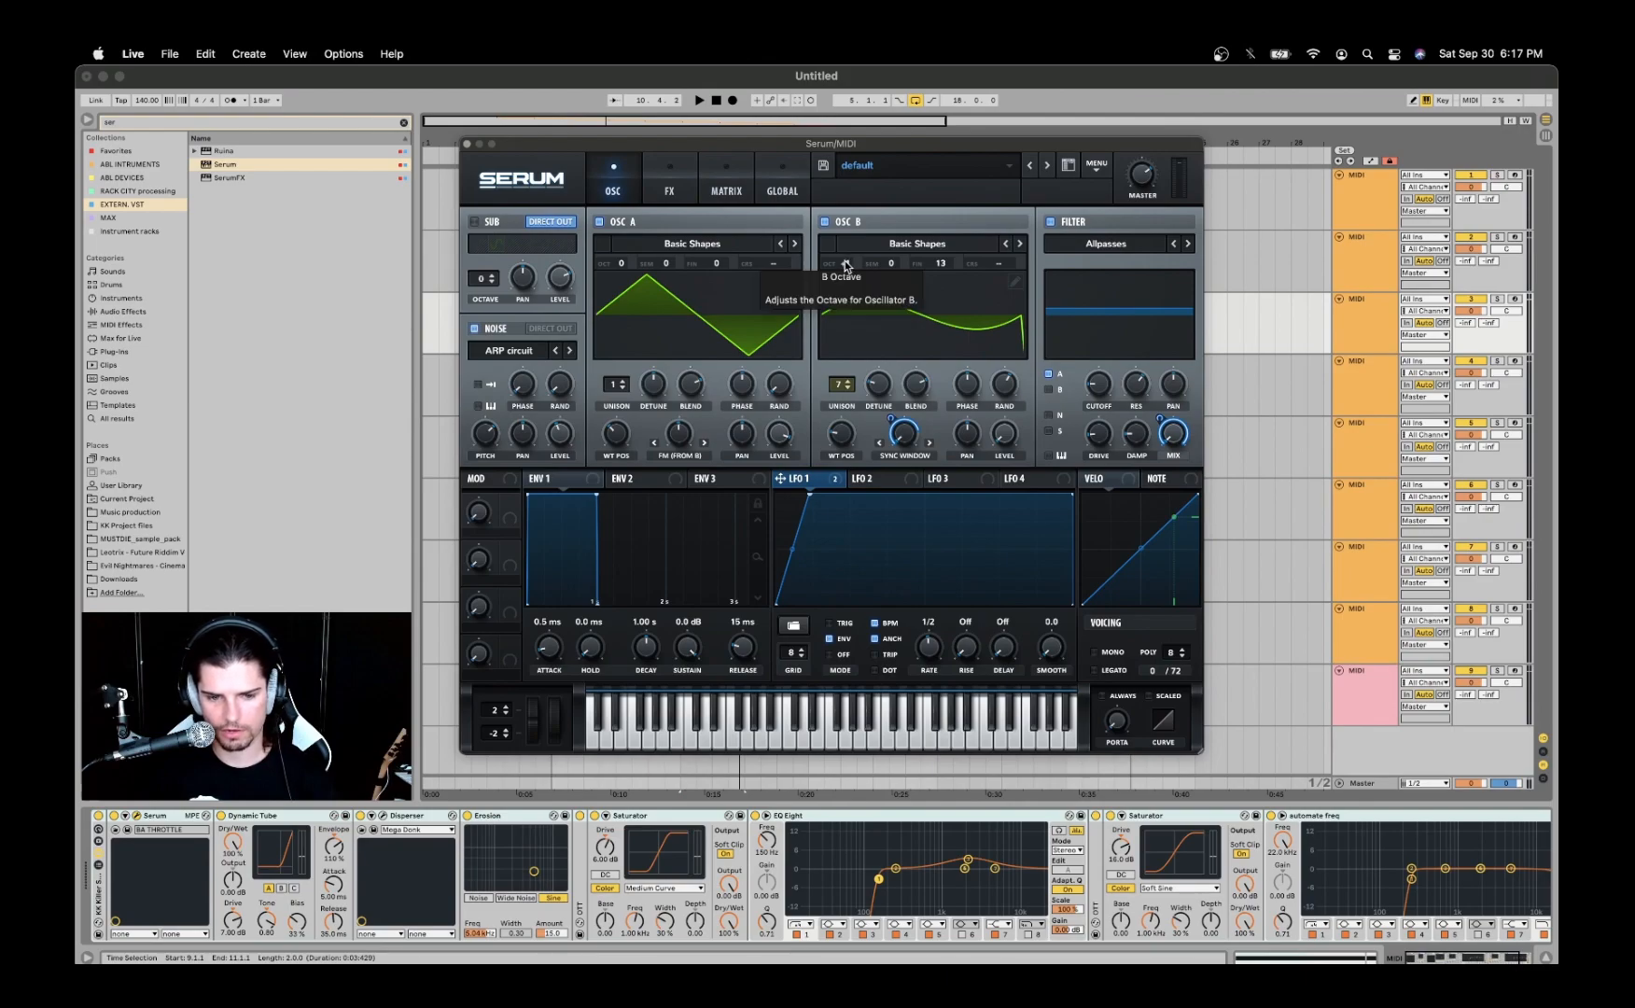
drag(846, 265, 847, 259)
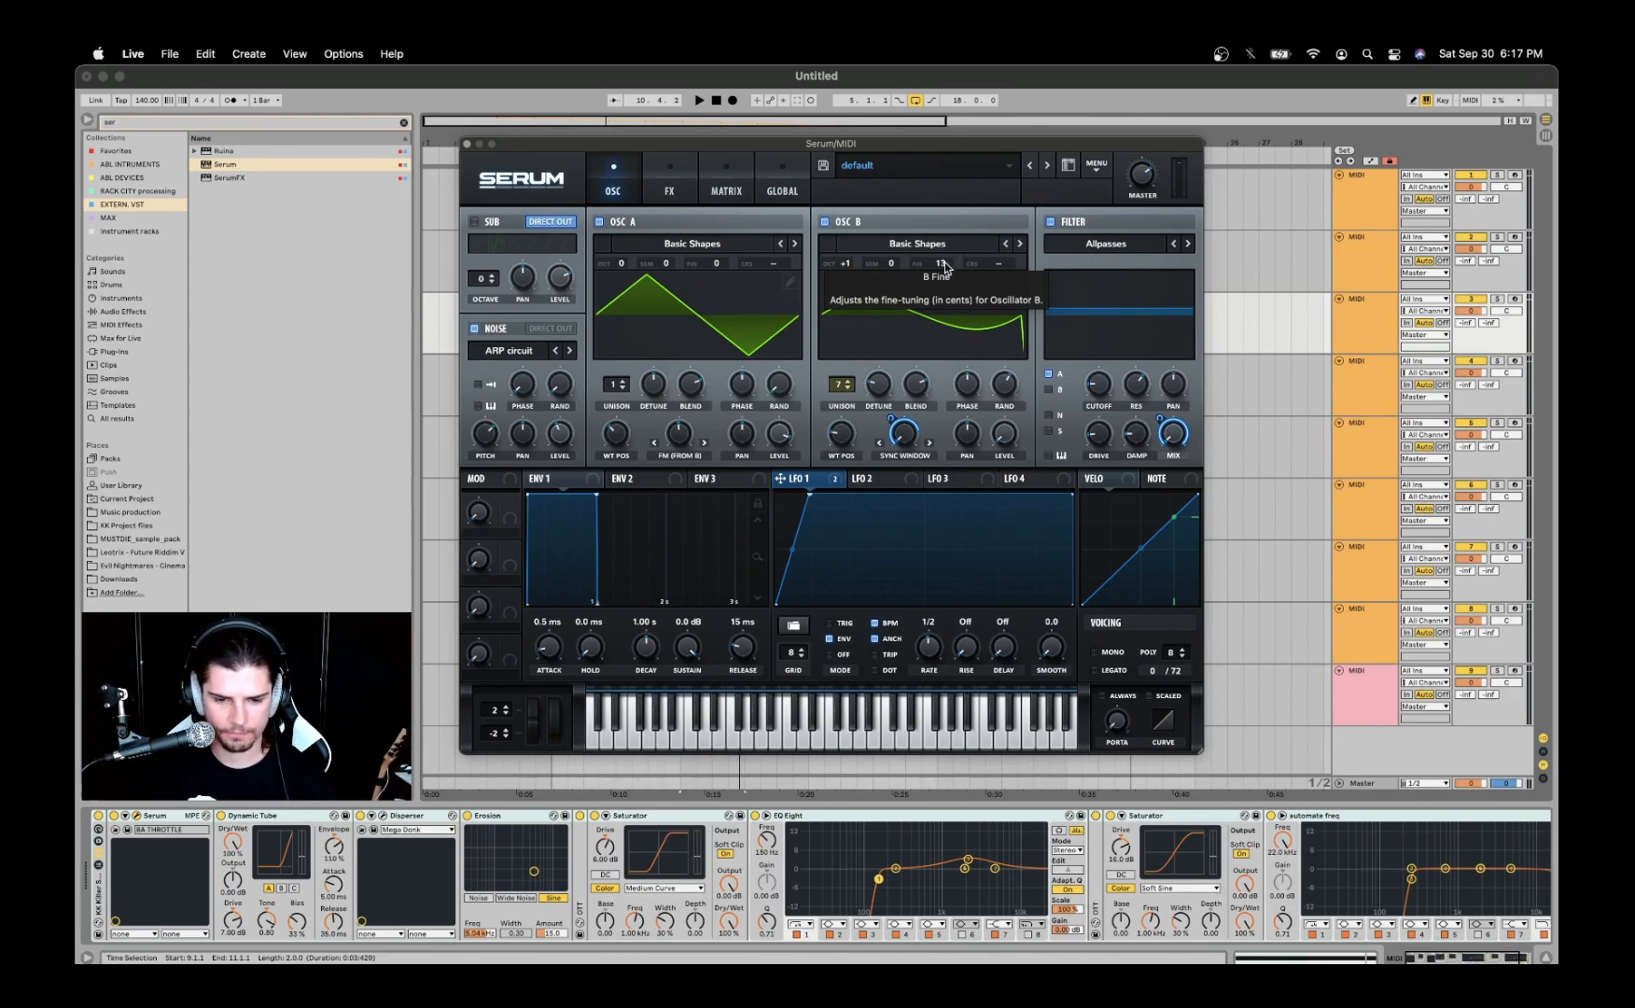
- Inspect the Noise oscillator's list of samples, and play the clip with the noise switched off before re-enabling it
click(510, 351)
mouse_move(506, 374)
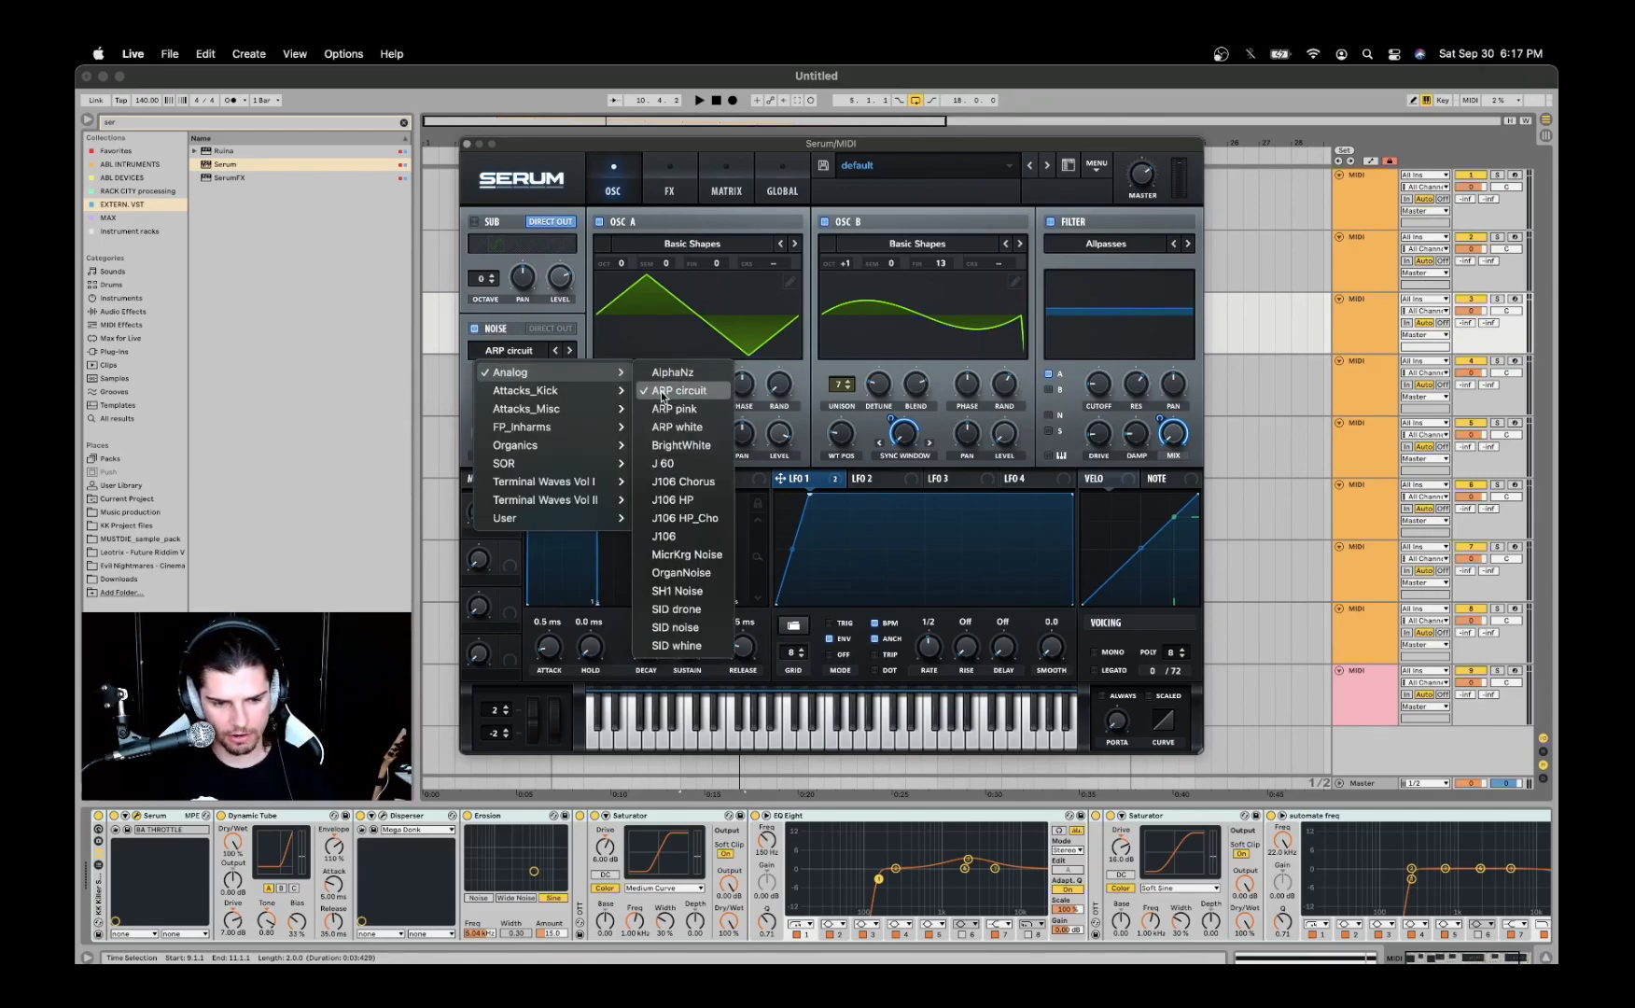
click(509, 314)
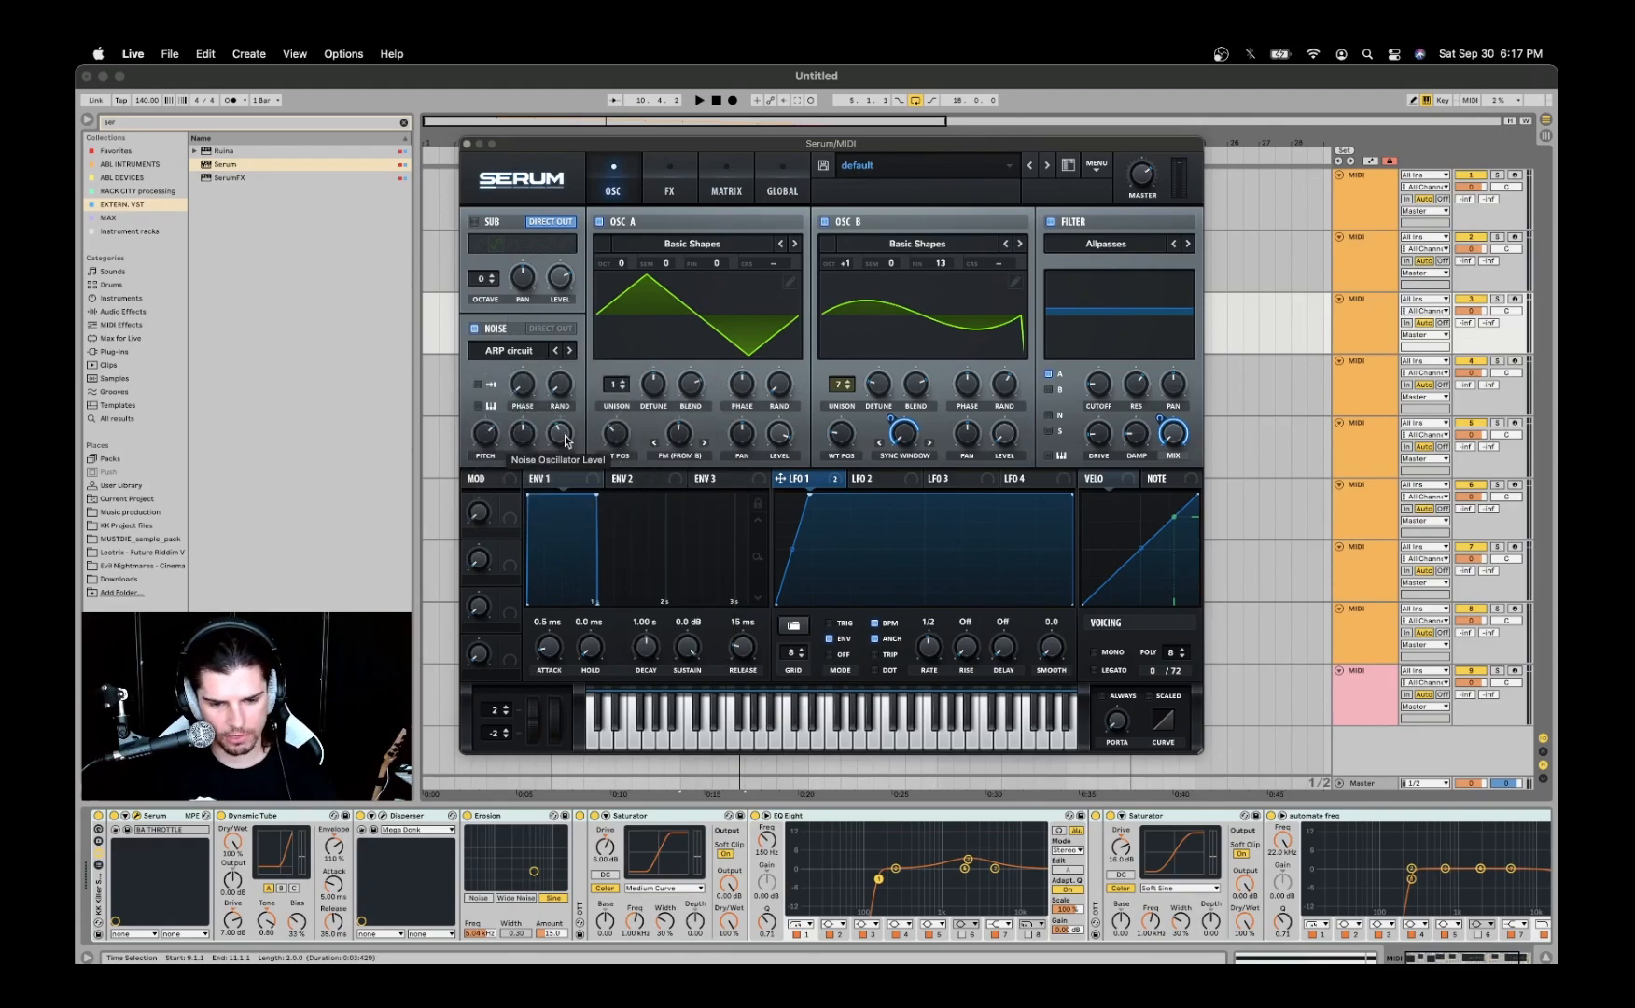
click(473, 329)
key(space)
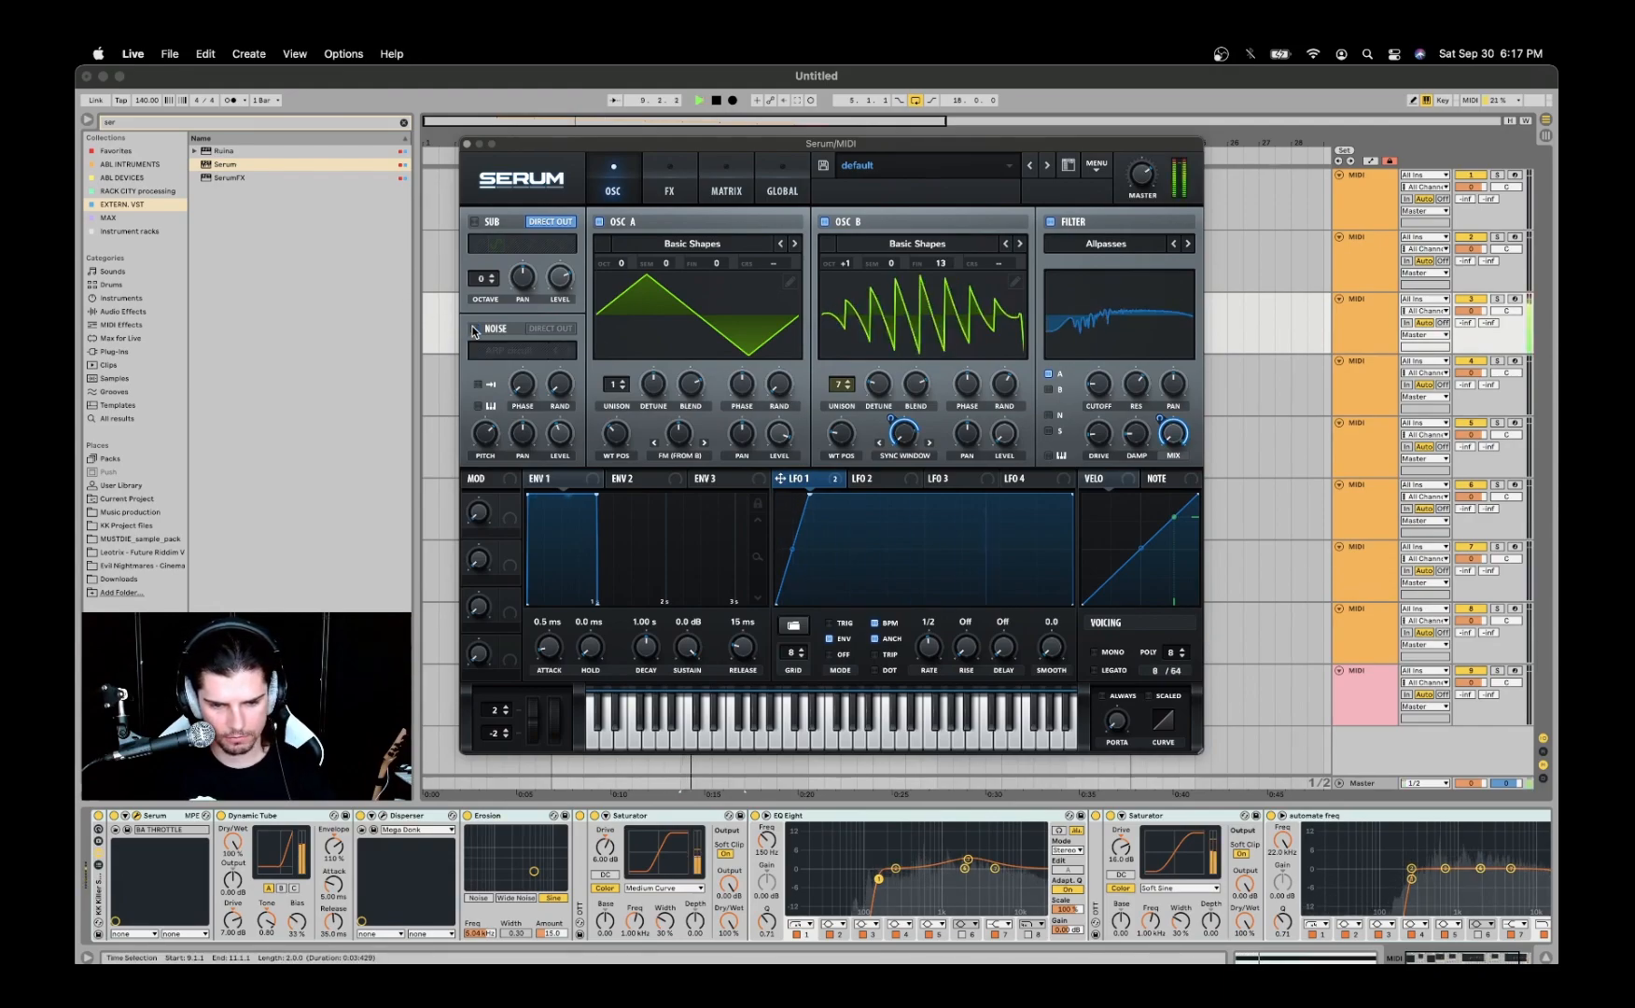
click(474, 329)
key(space)
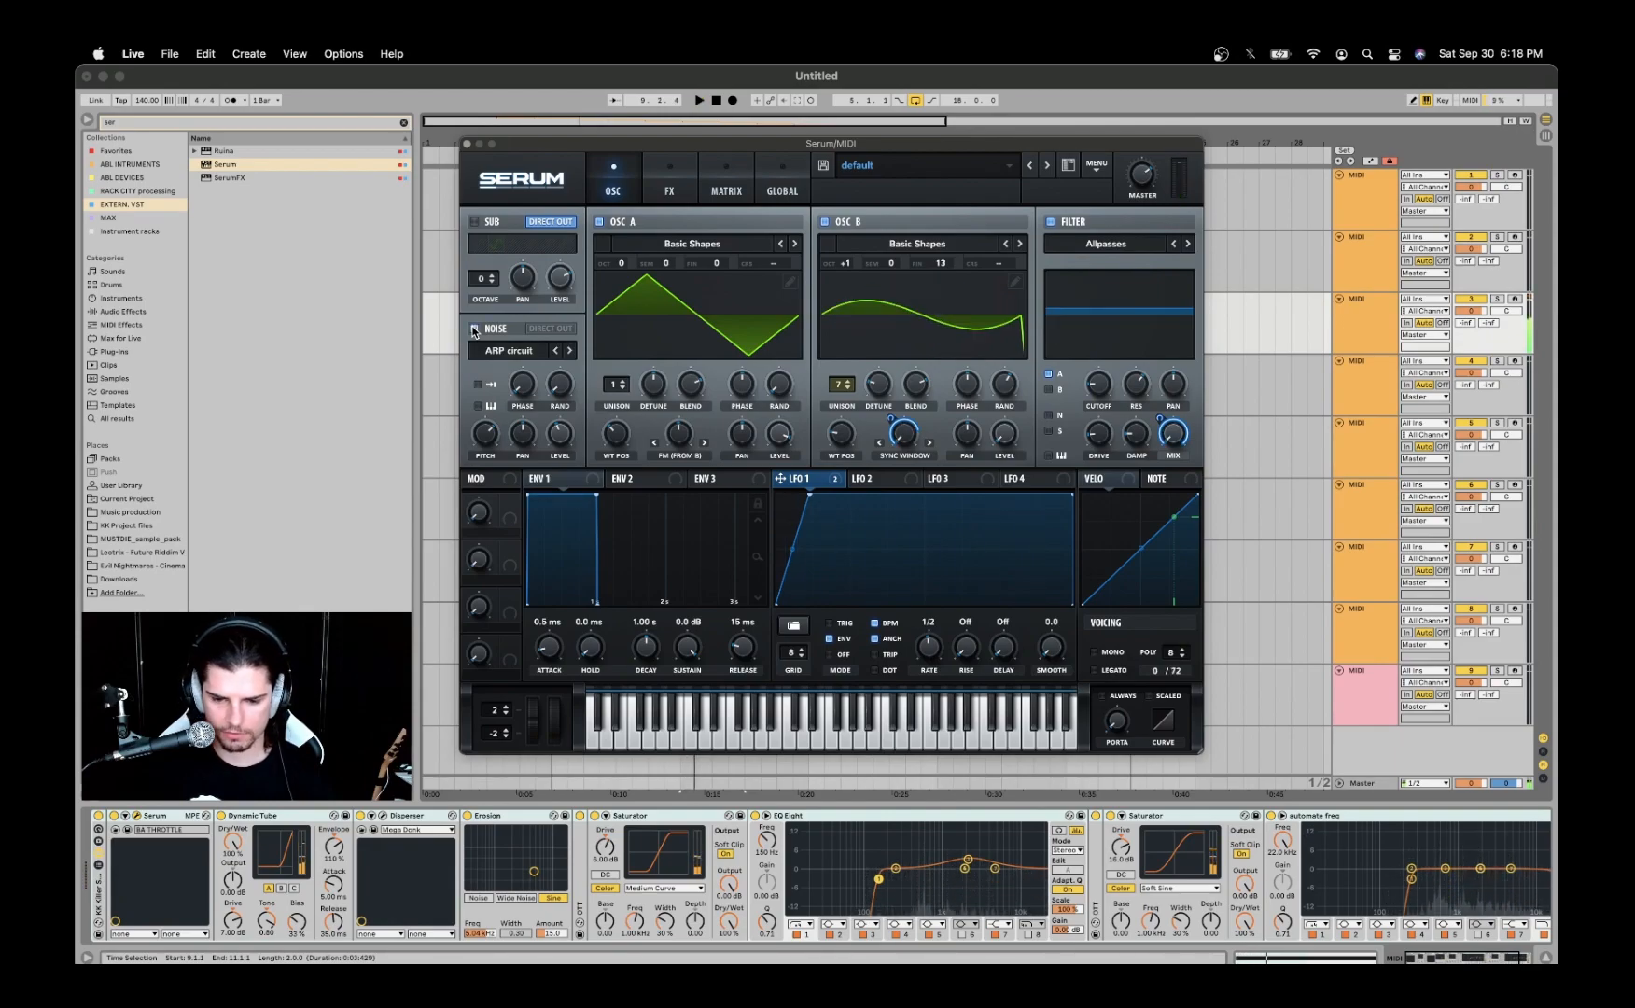
- Move the Serum window slightly lower and check the cutoff and drive of the Allpasses filter
mouse_move(607, 150)
mouse_down()
mouse_move(598, 184)
mouse_move(600, 169)
mouse_up()
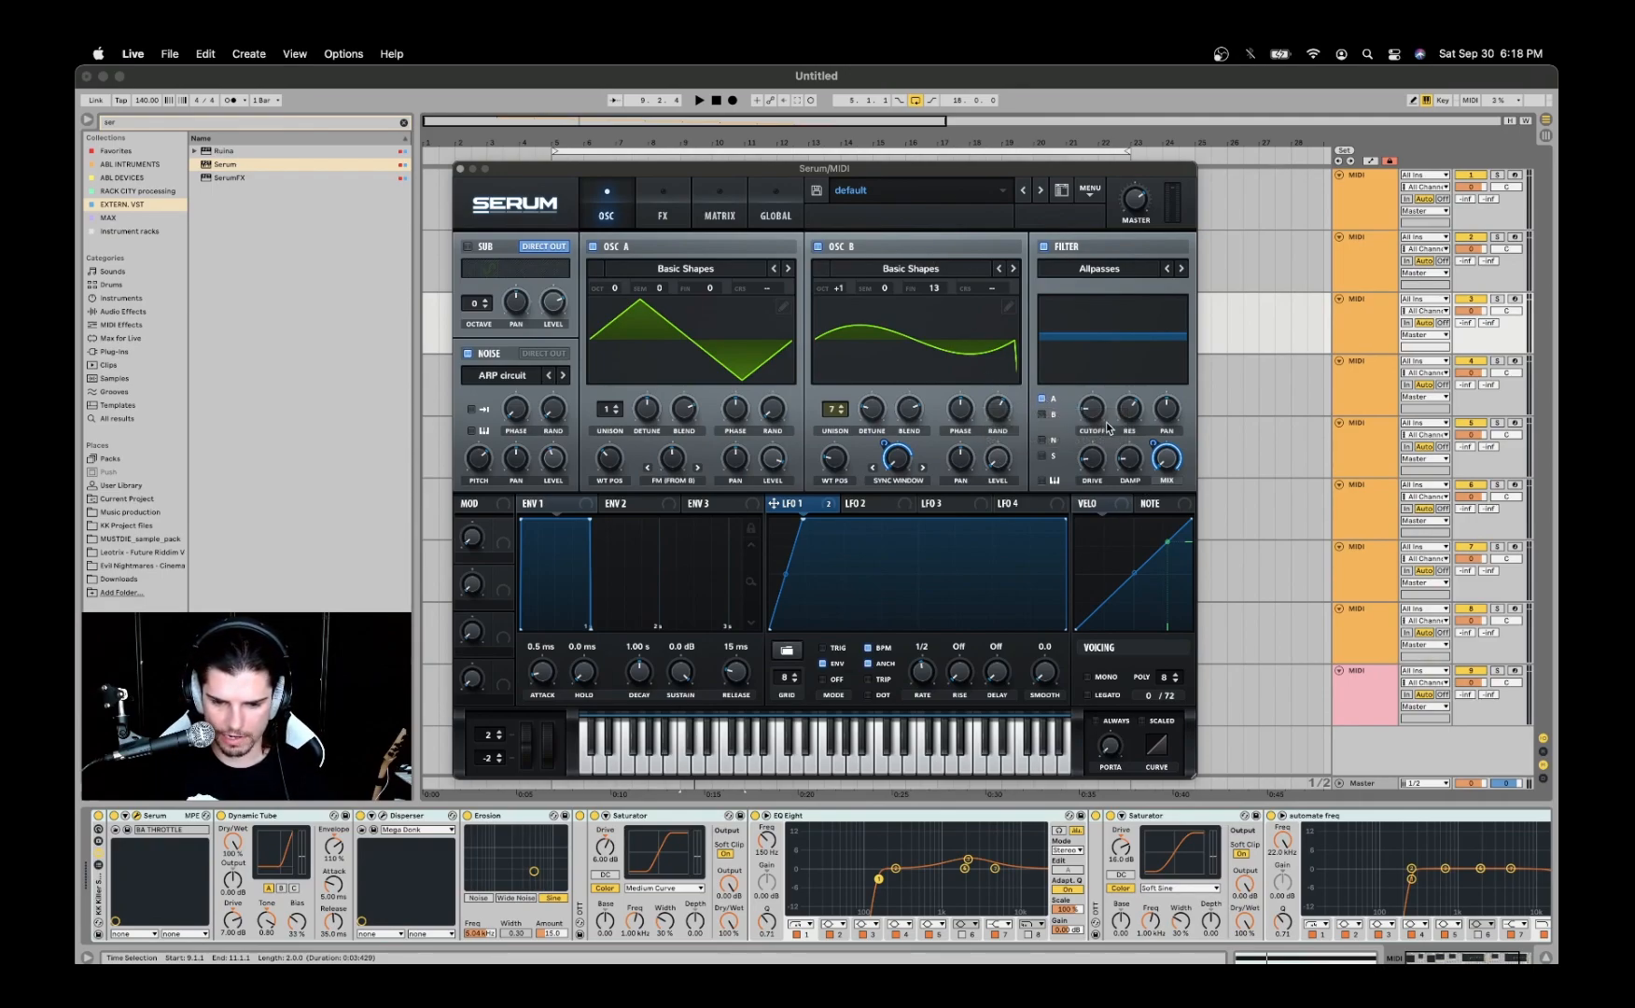
mouse_move(1097, 418)
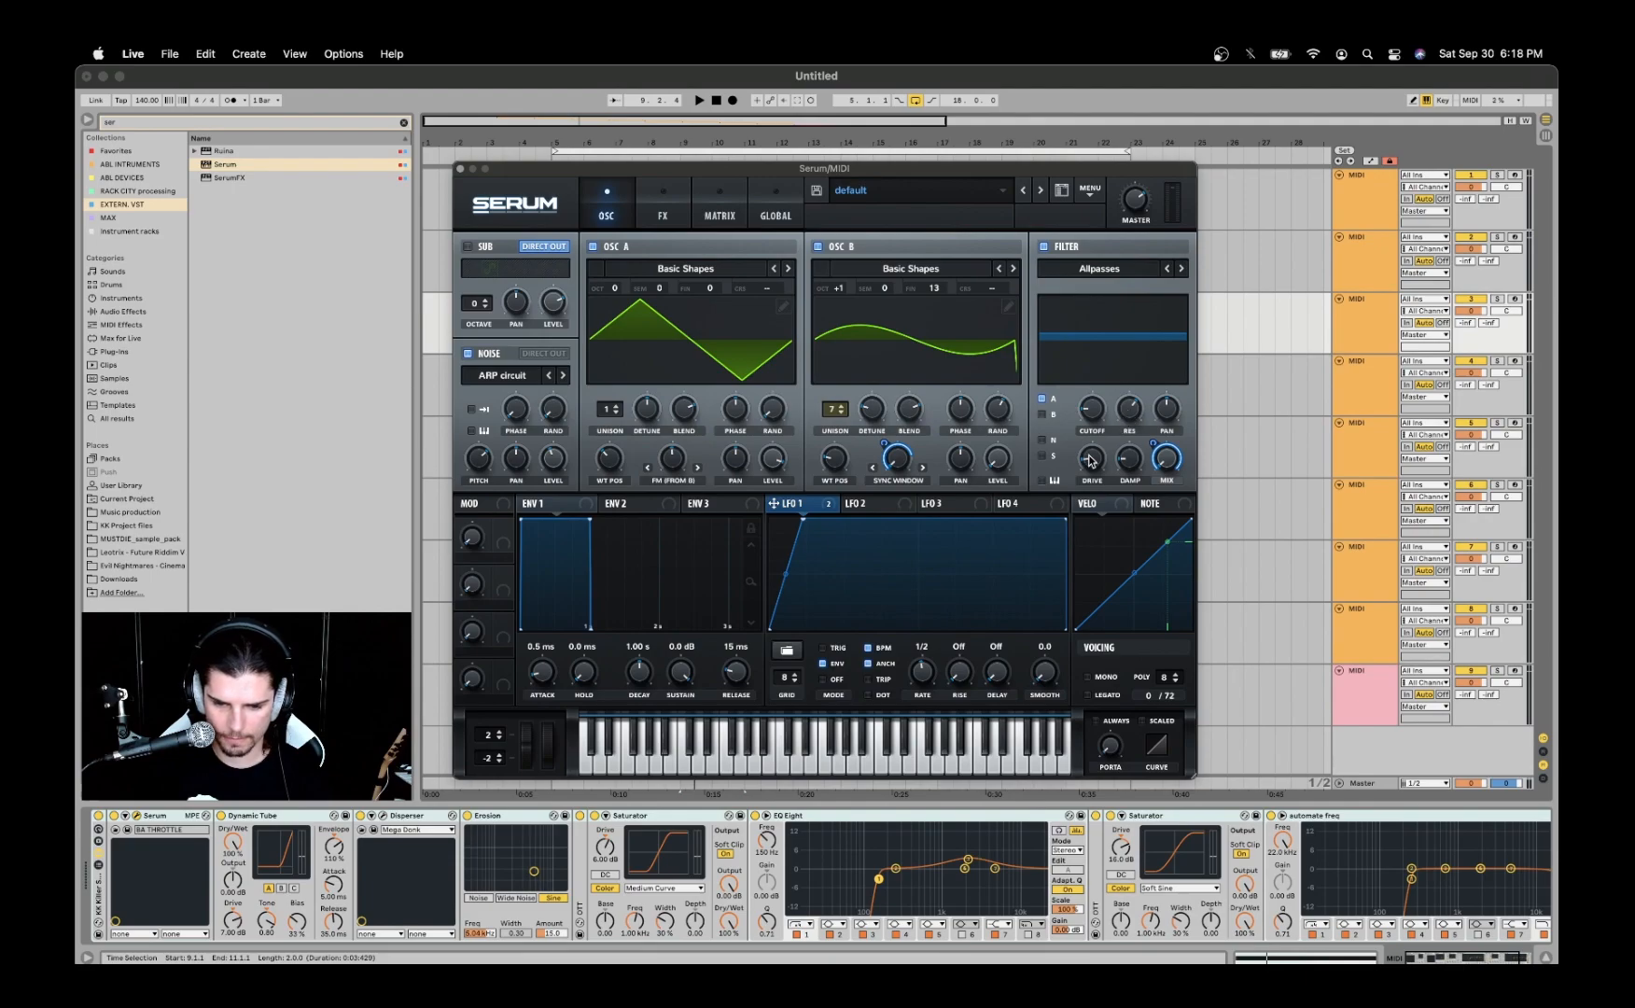
mouse_move(1095, 463)
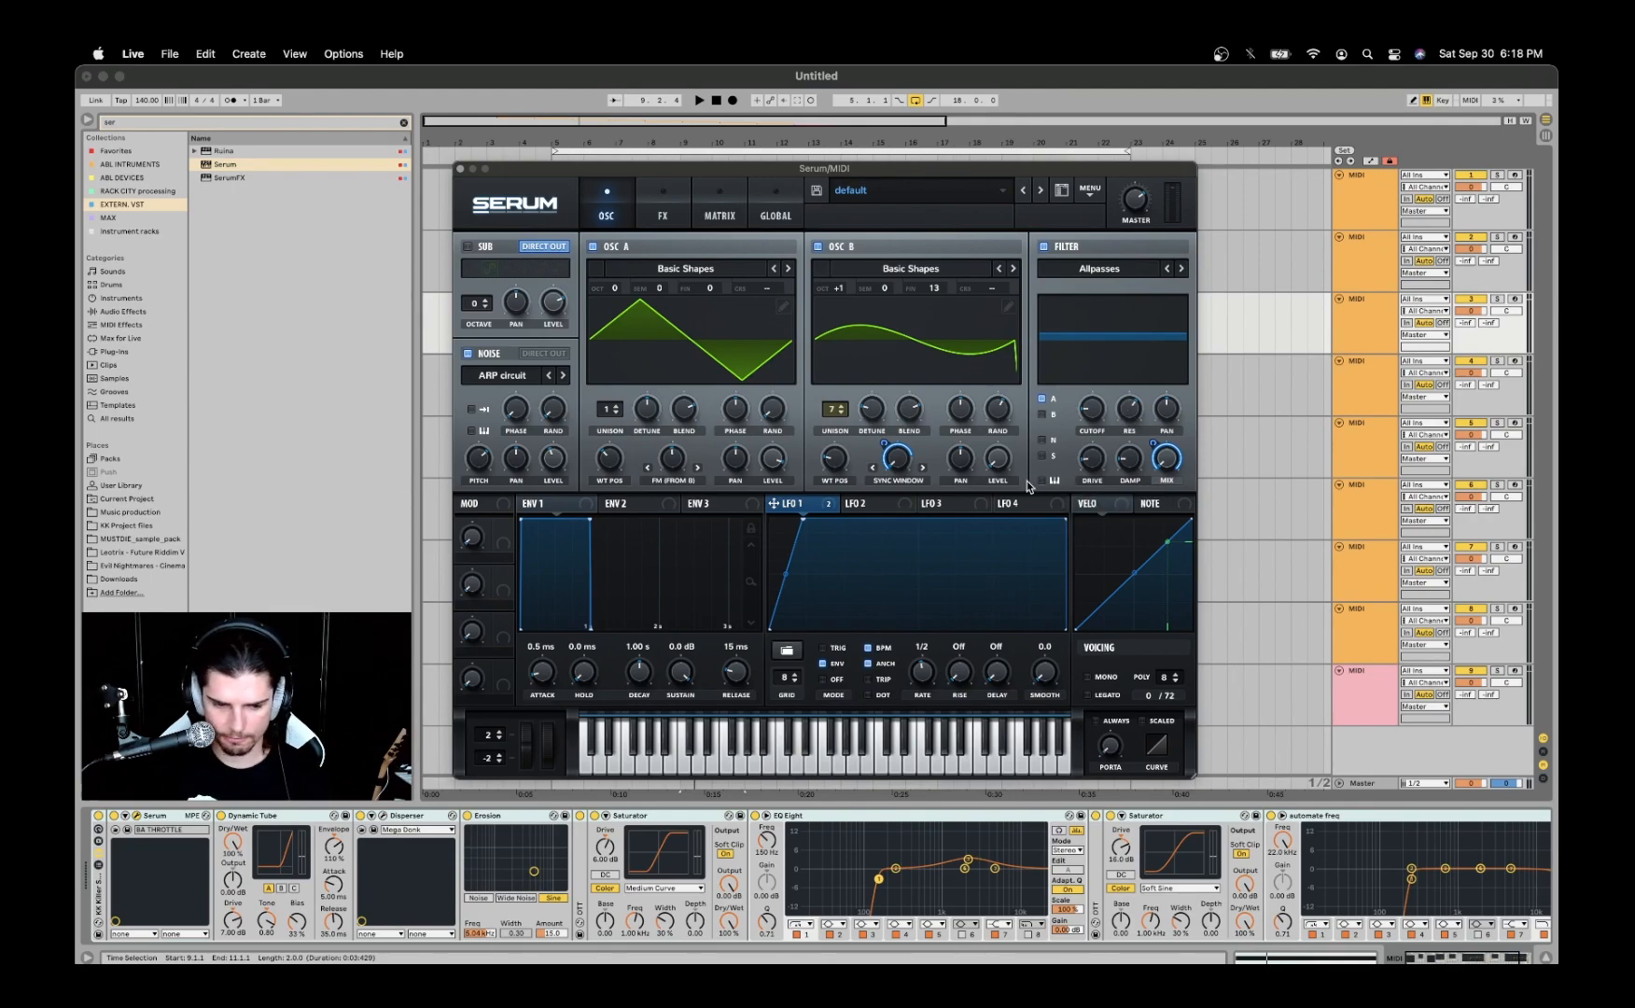
- Examine Serum's effects, covering Dimension size and mix, Lin.Fold distortion drive and mix, and the compressor's gain and threshold
click(665, 193)
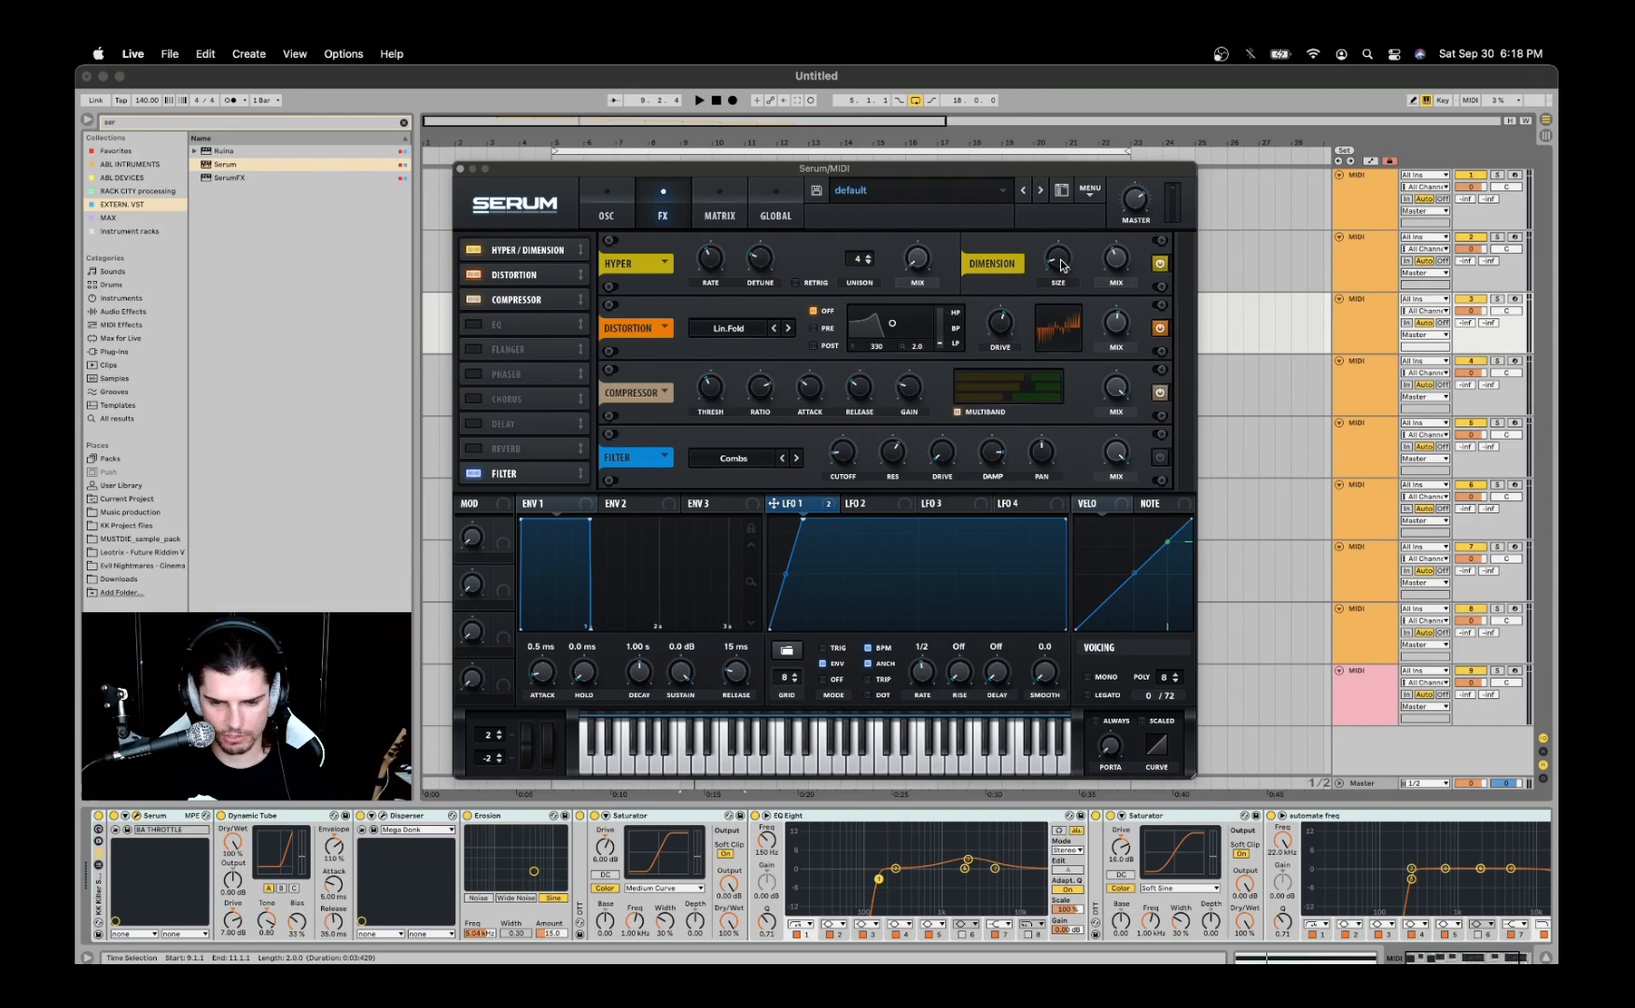
mouse_move(1061, 265)
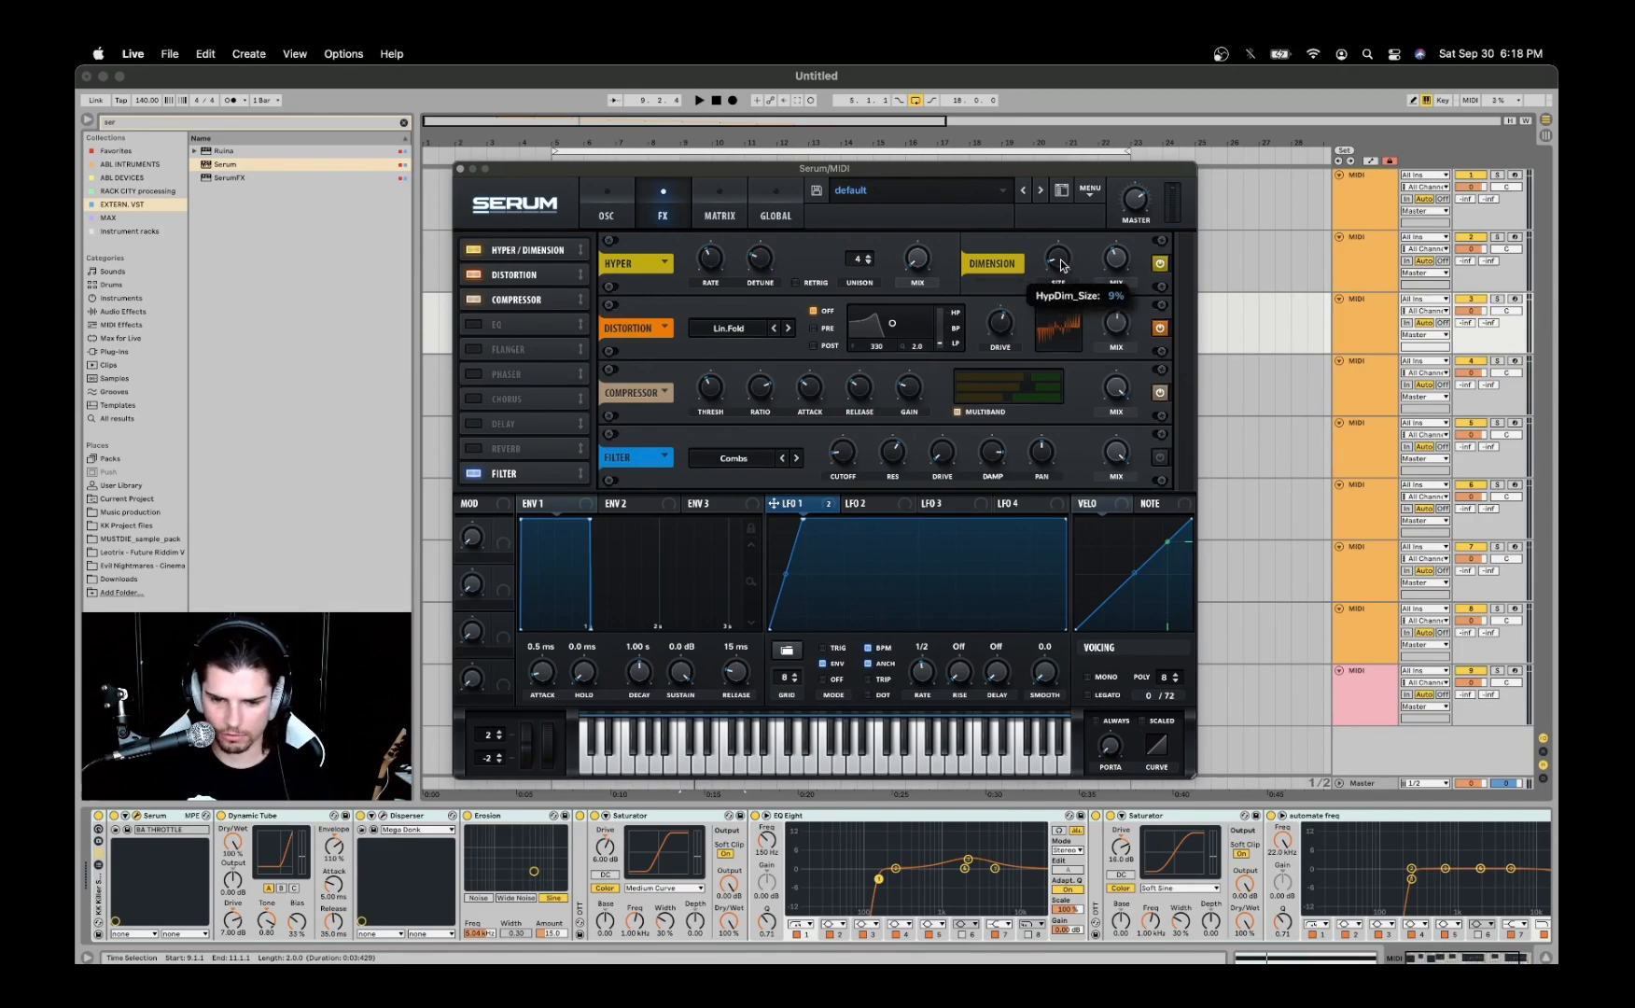
mouse_move(1119, 266)
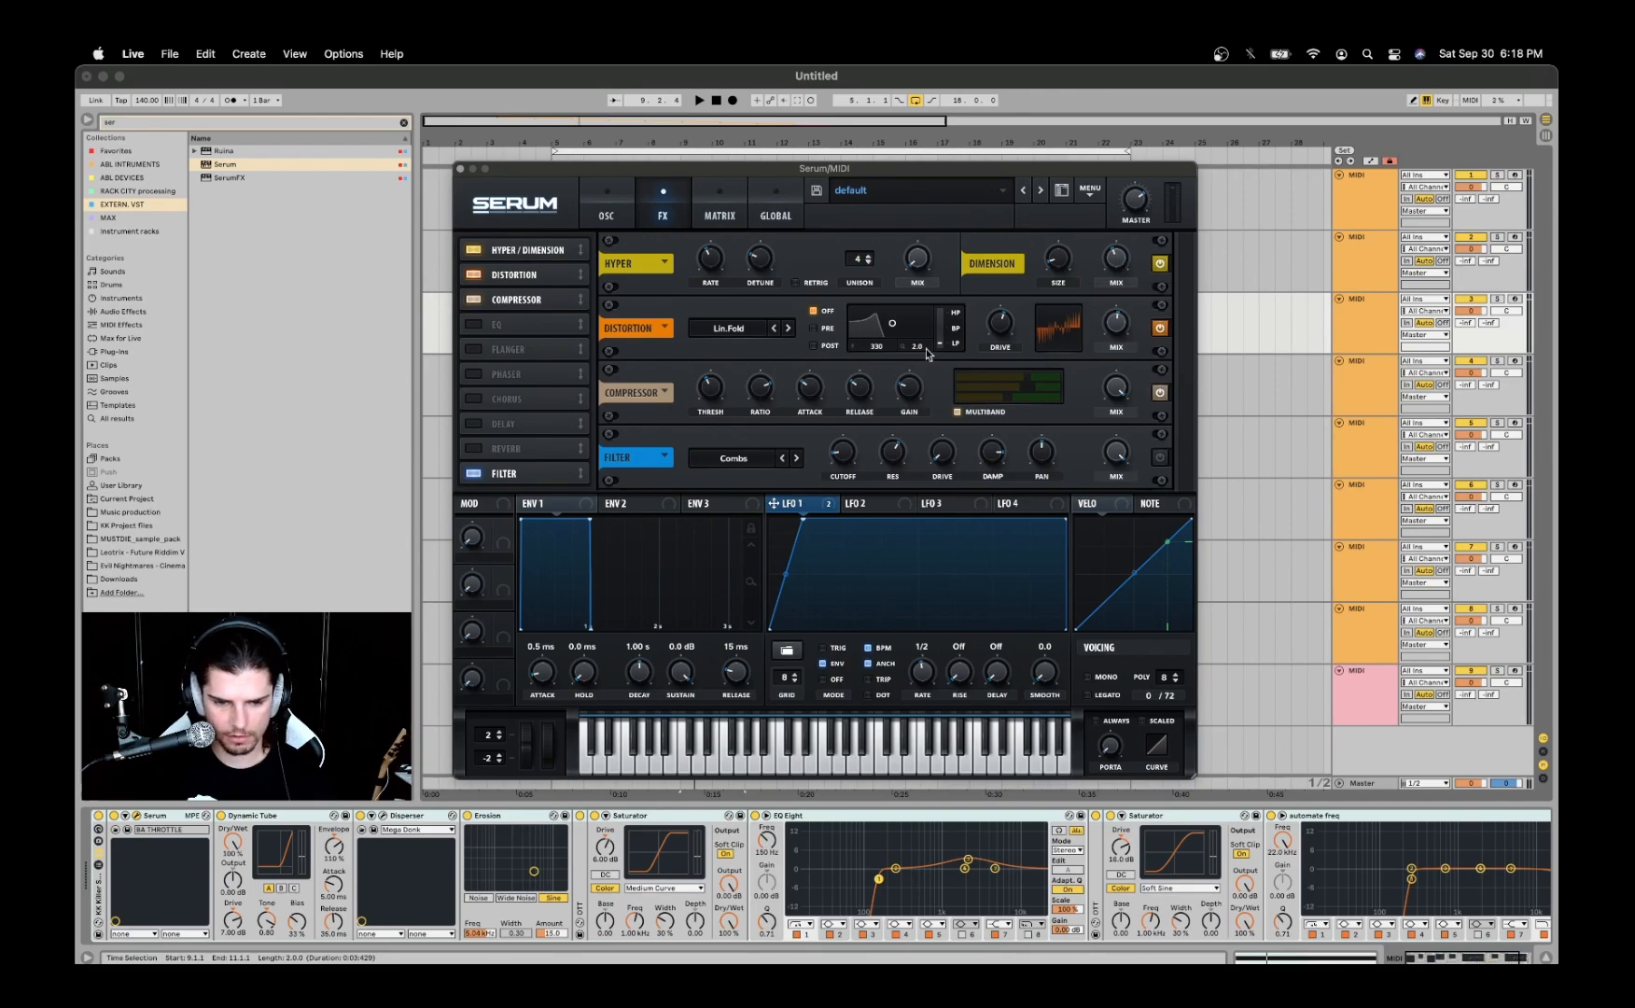
mouse_move(726, 333)
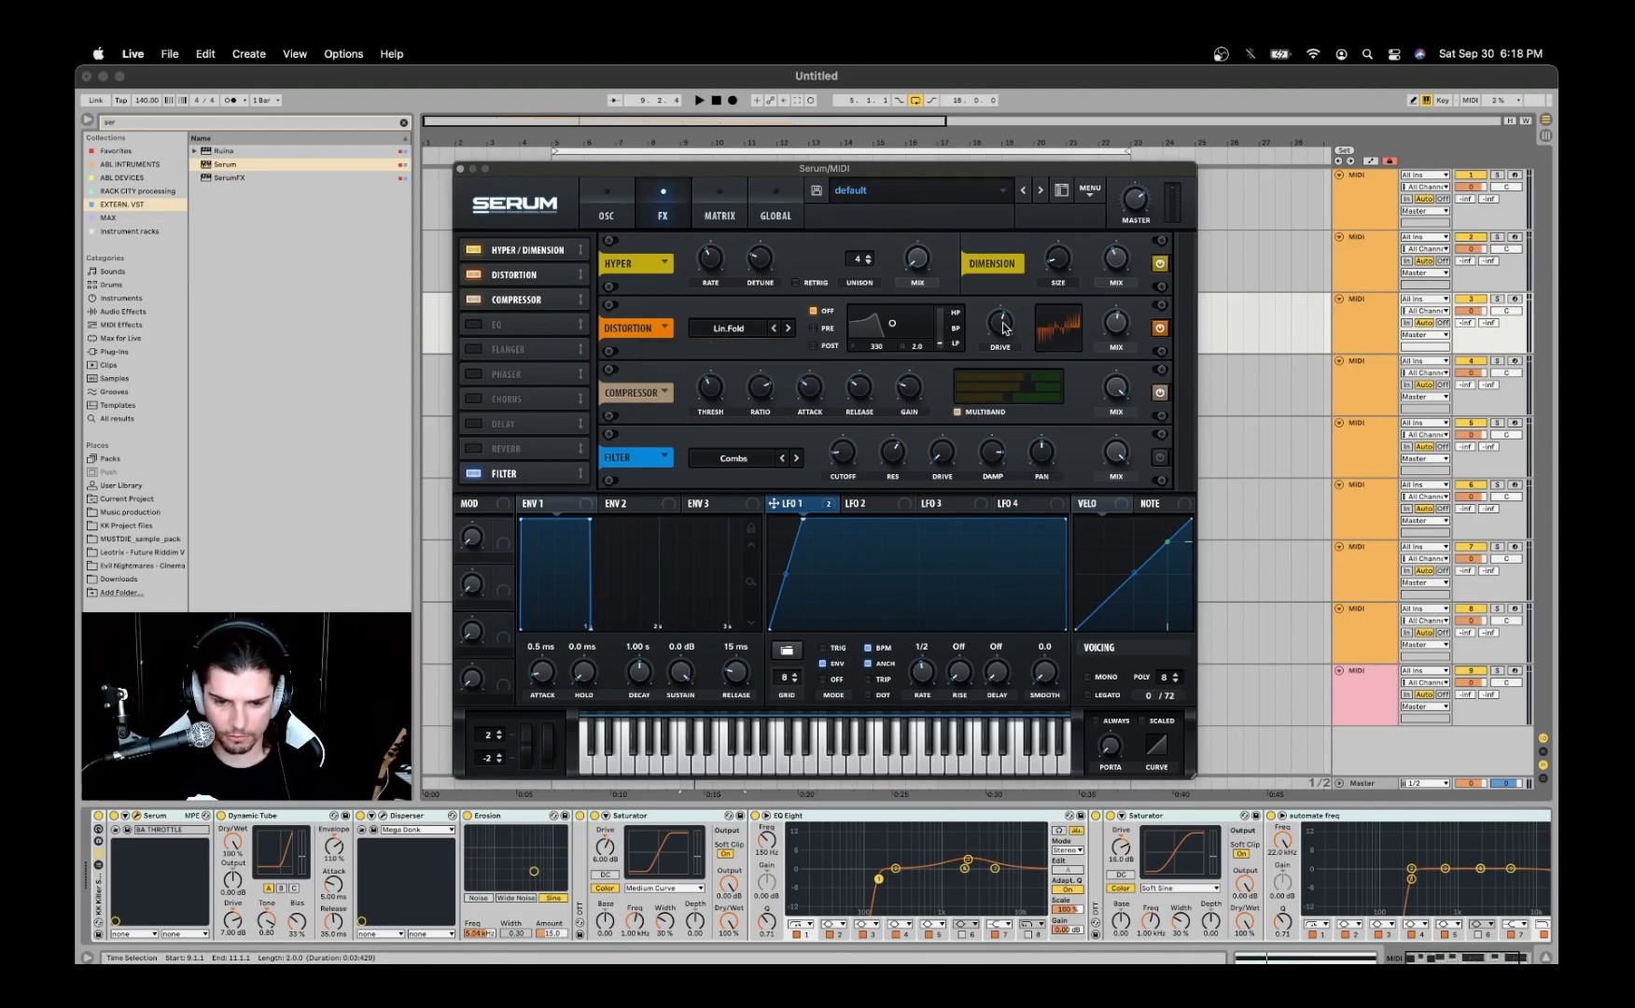
mouse_move(1001, 328)
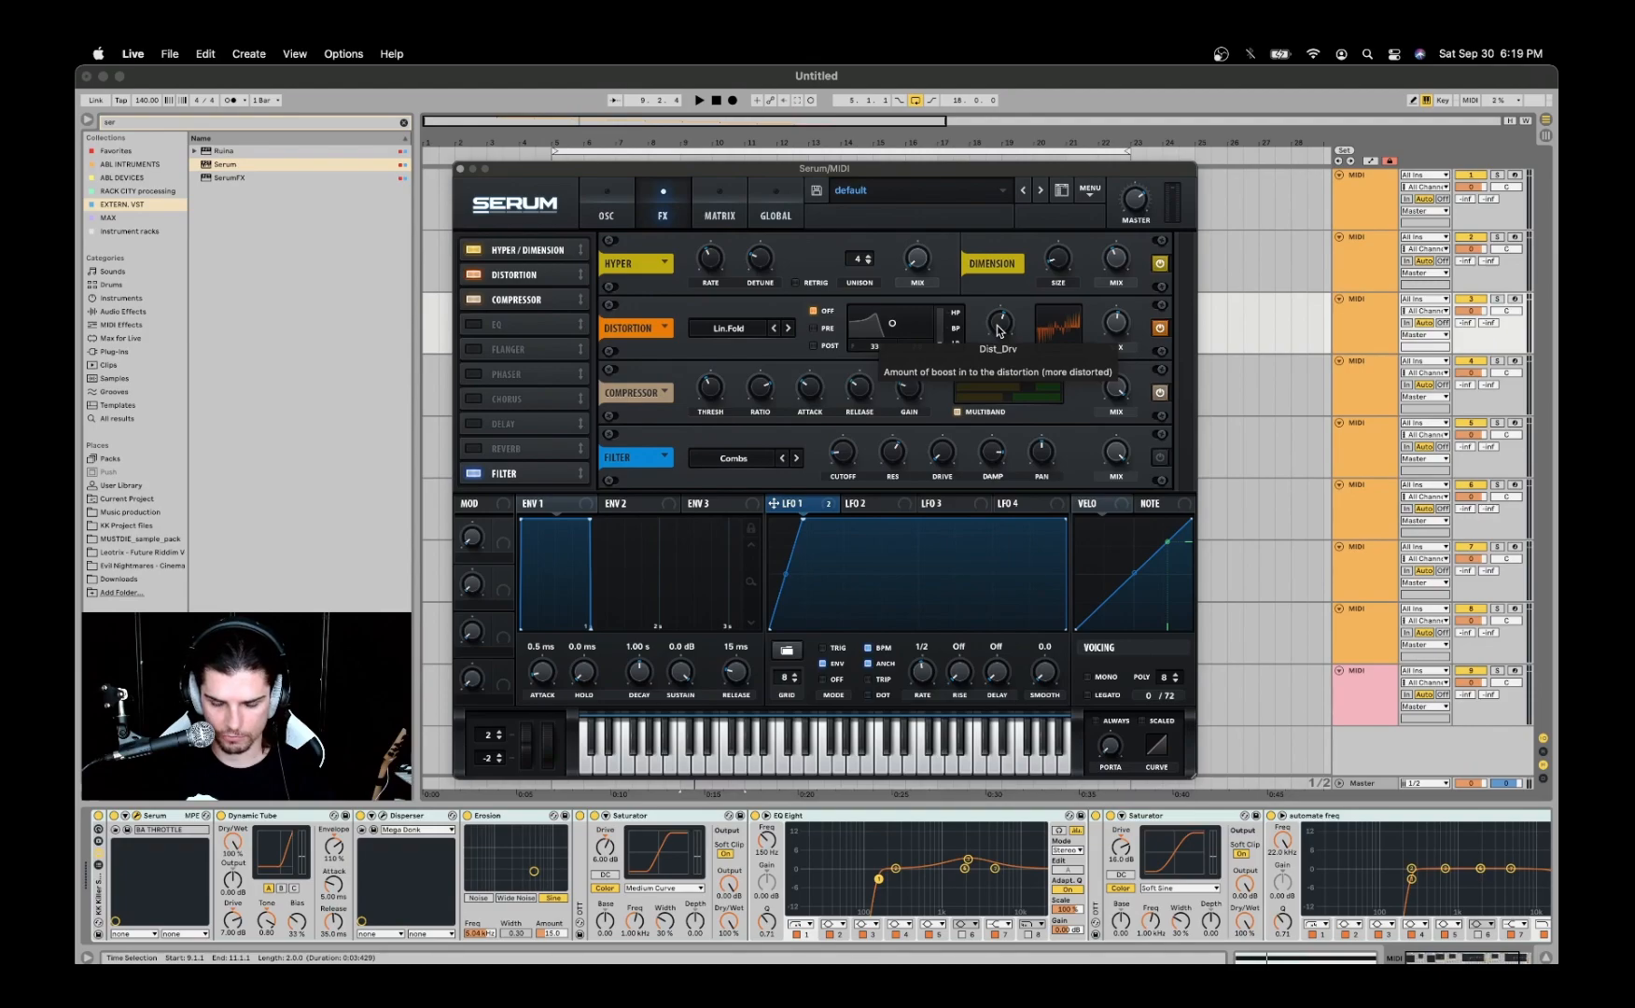
mouse_move(1117, 326)
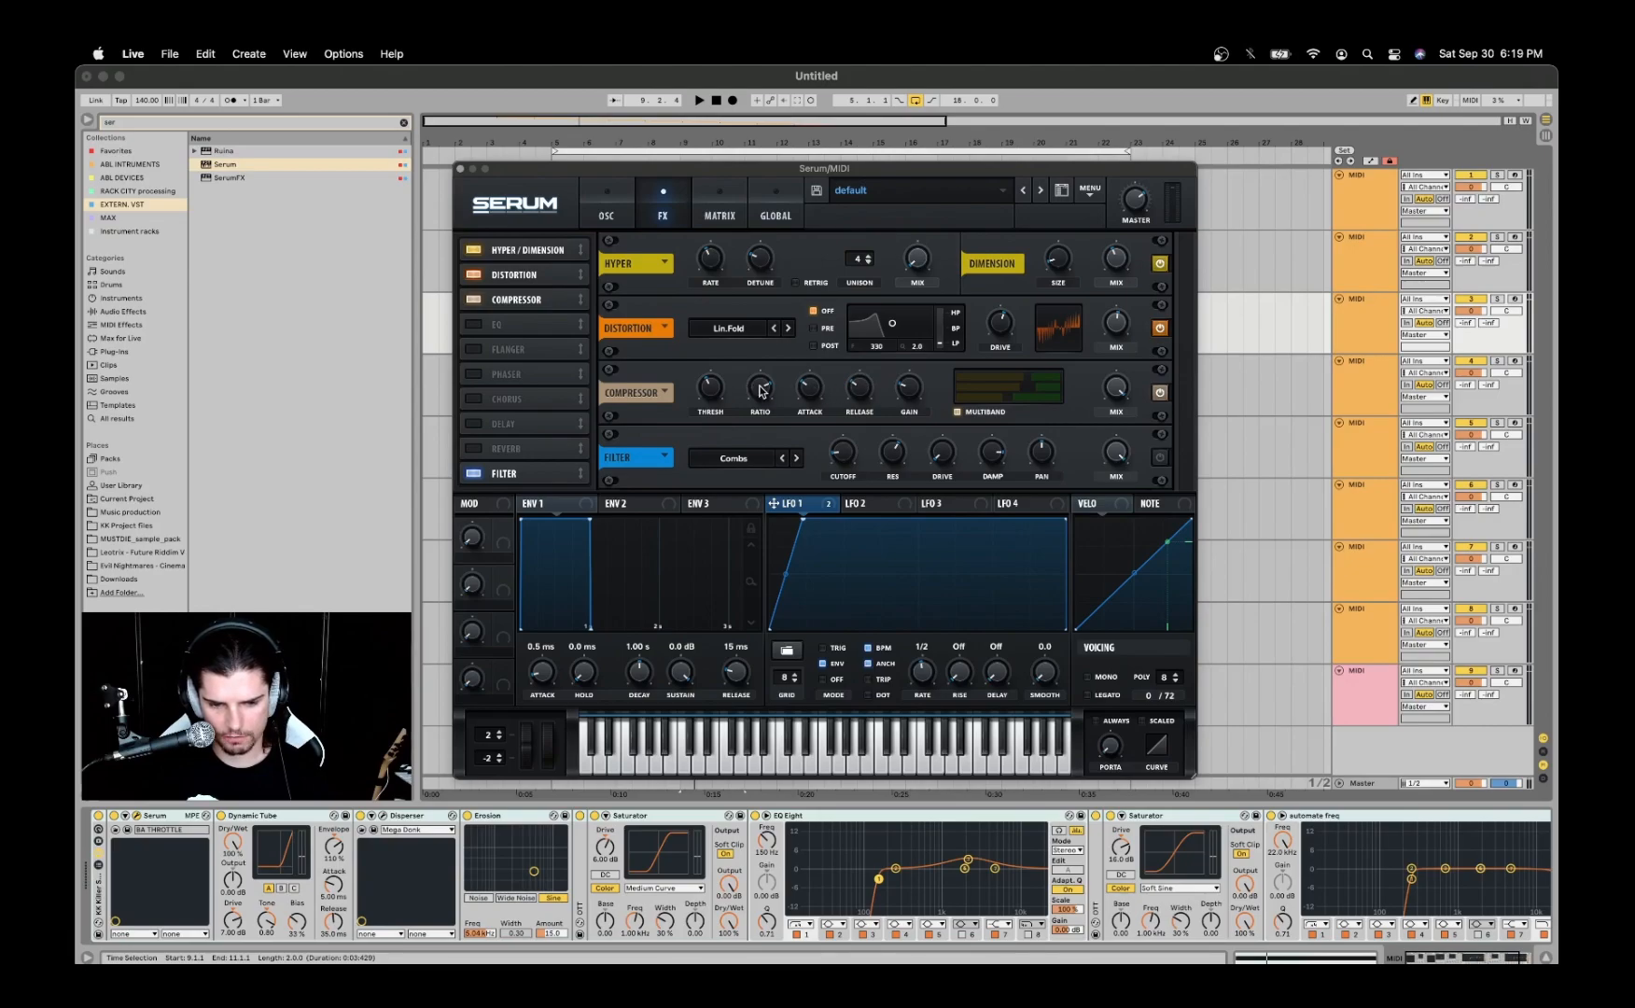
mouse_move(911, 391)
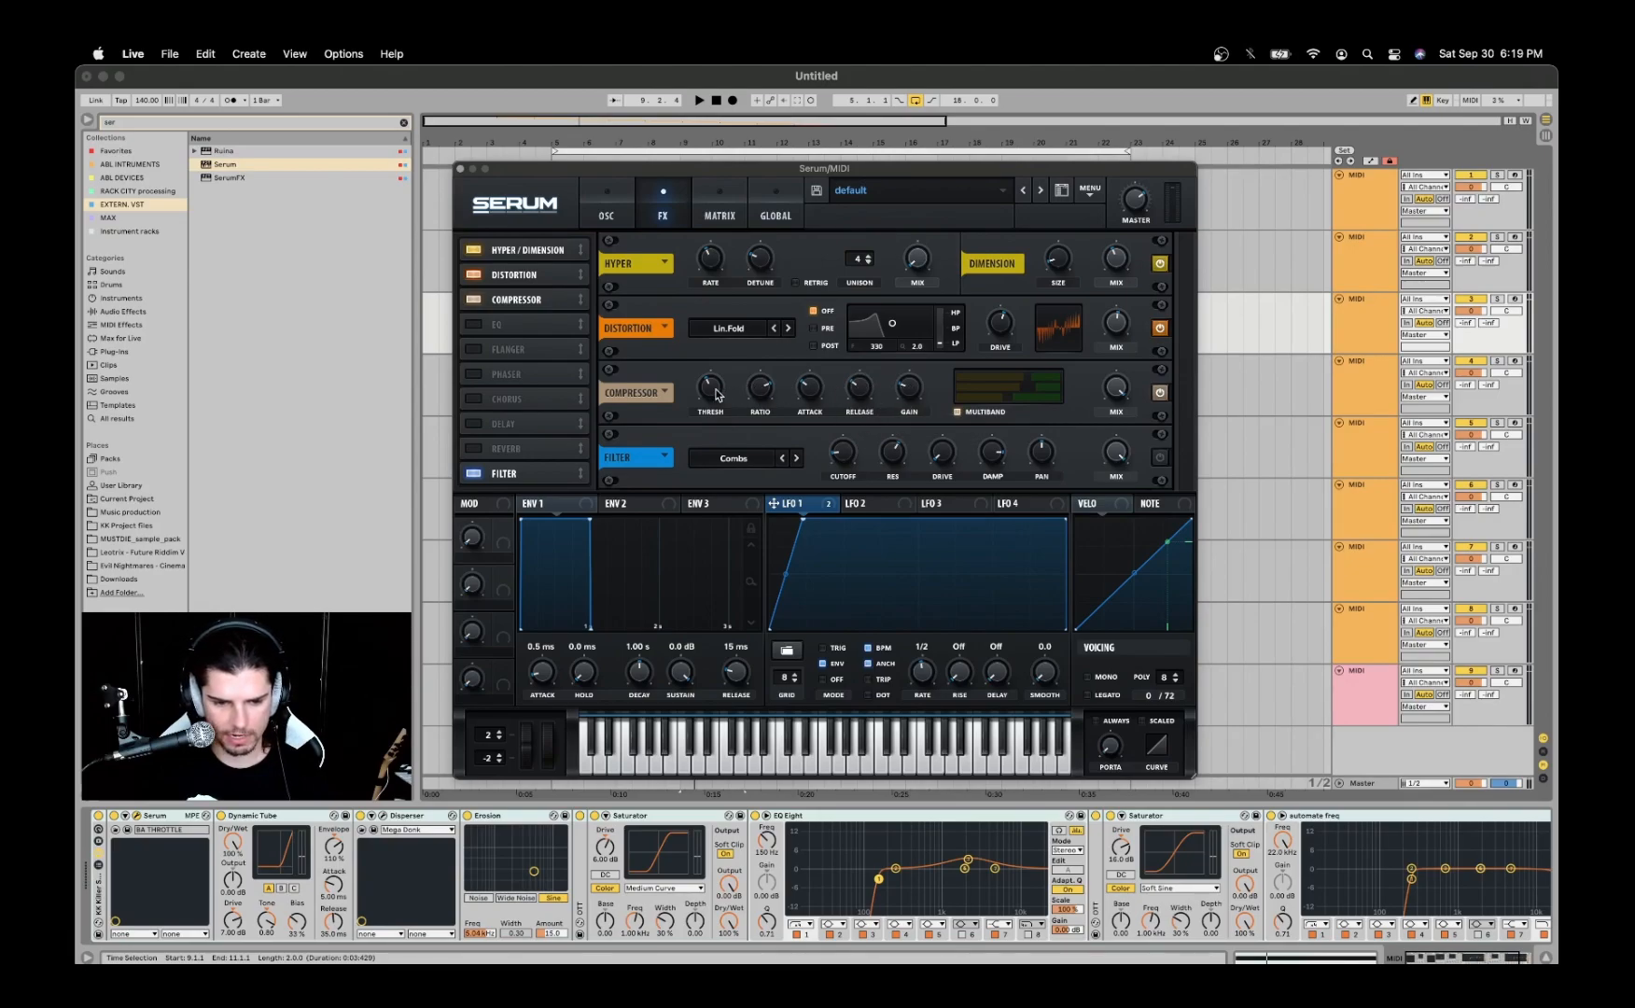
mouse_move(709, 393)
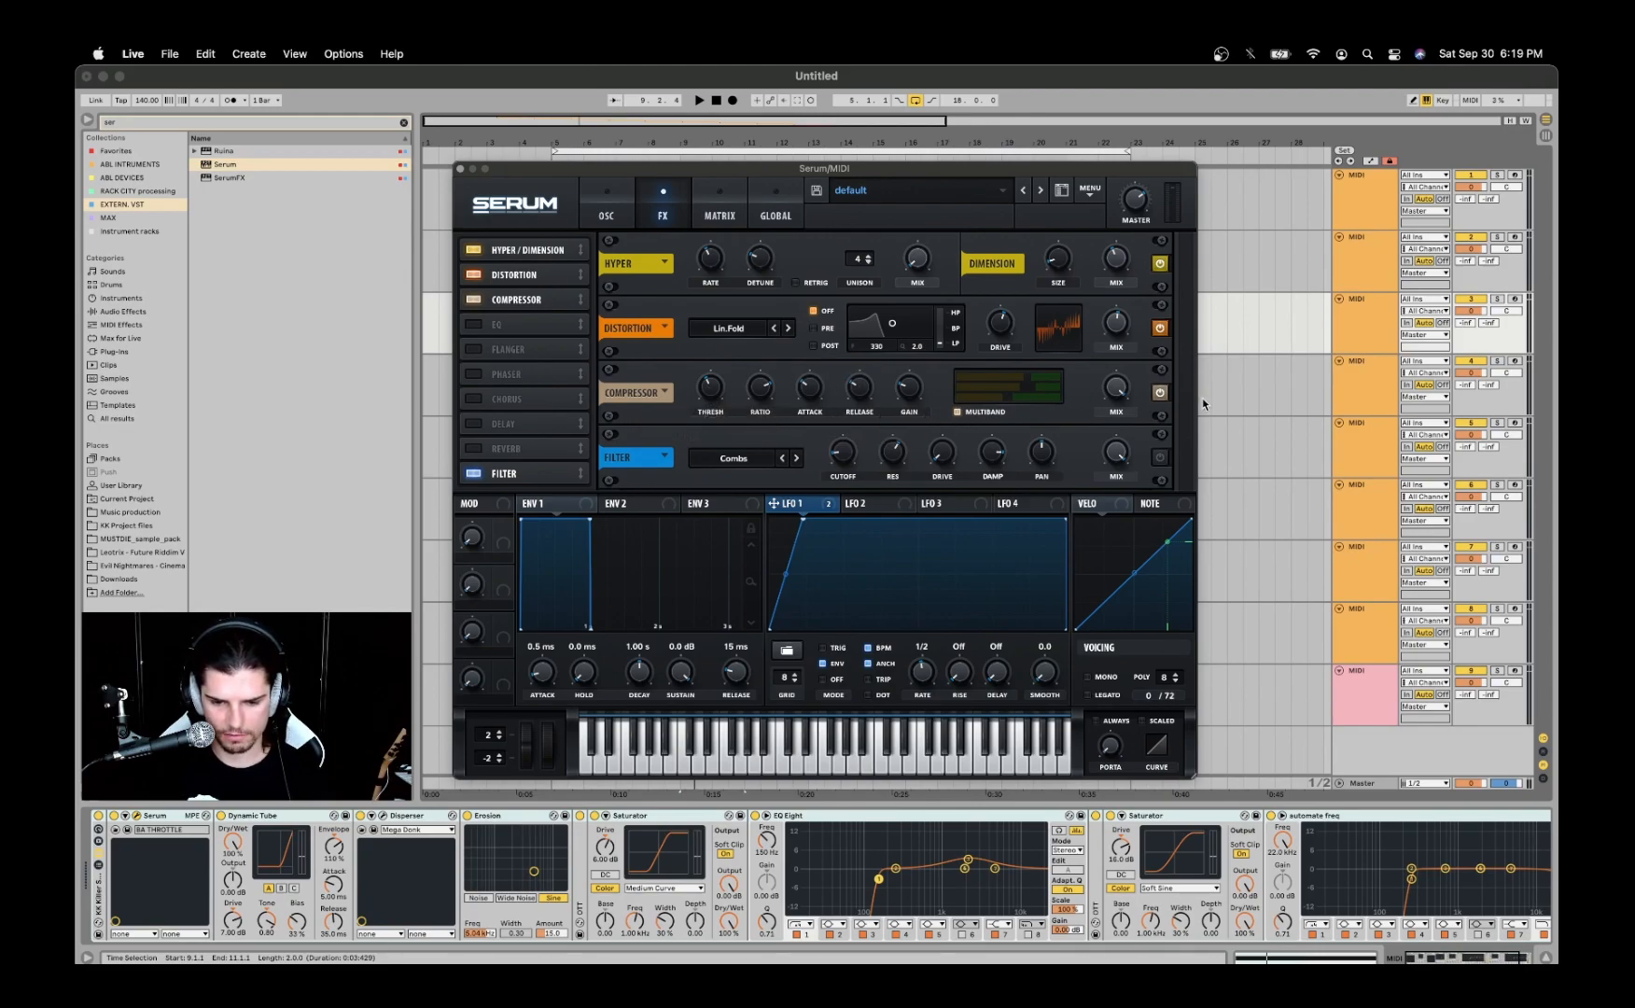
- Play the clip while switching Serum's Combs filter effect on and off for comparison, and leave the effect off
click(1161, 459)
click(1161, 458)
click(1161, 458)
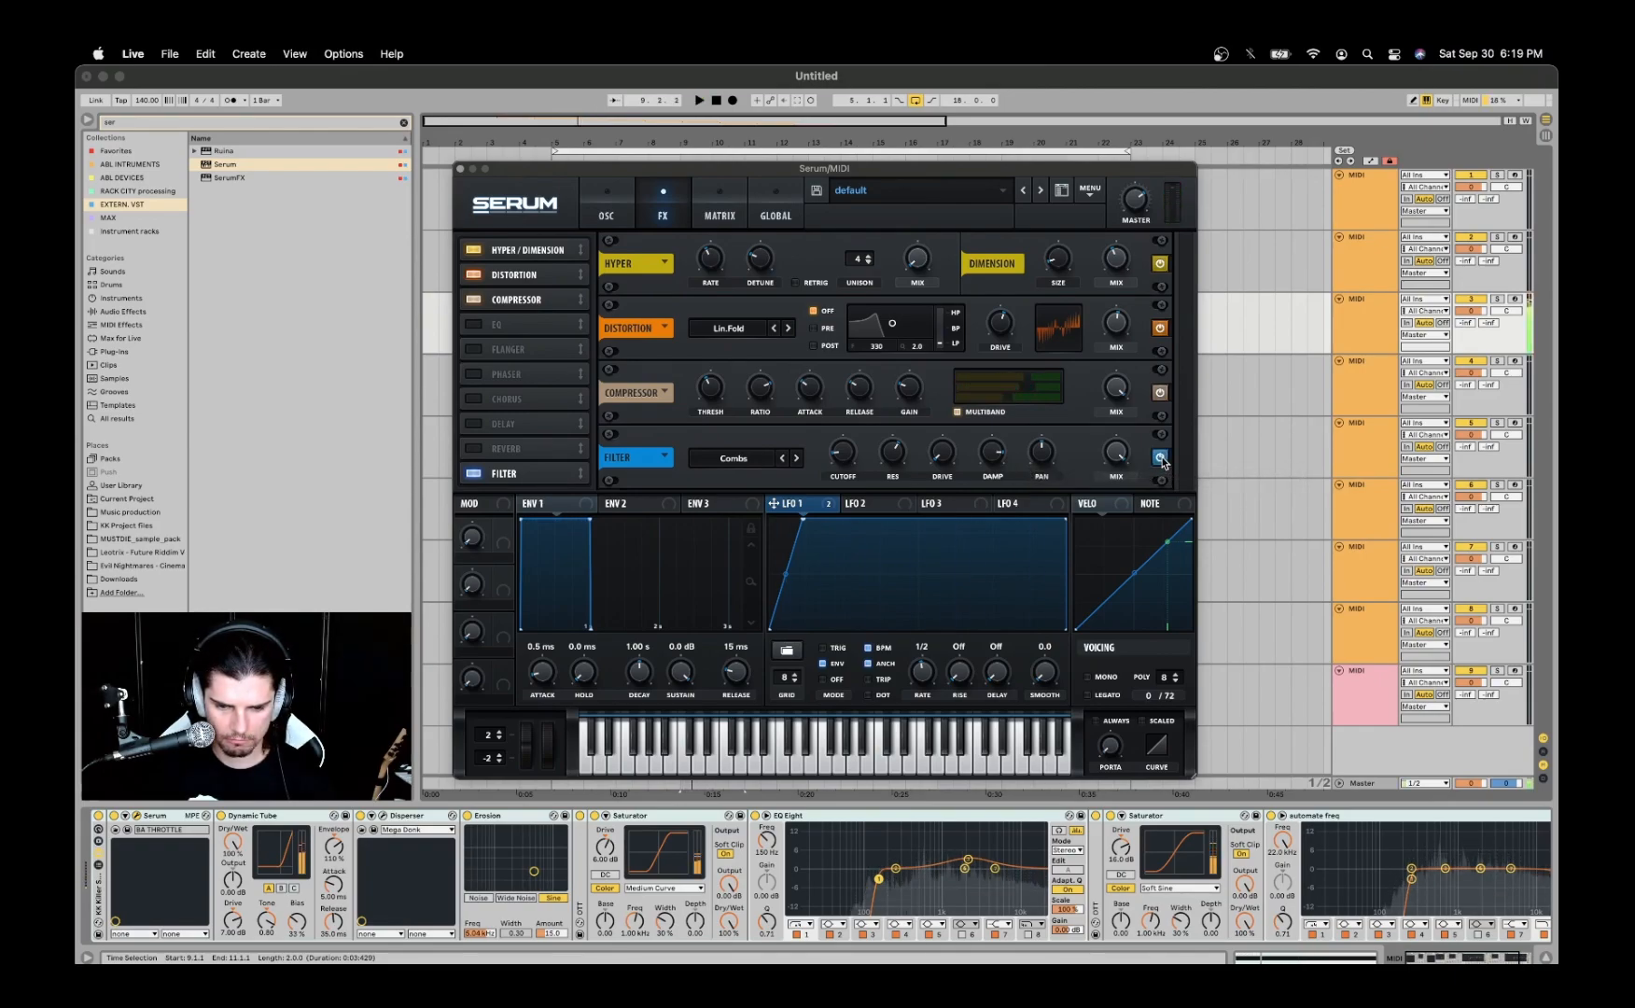
key(space)
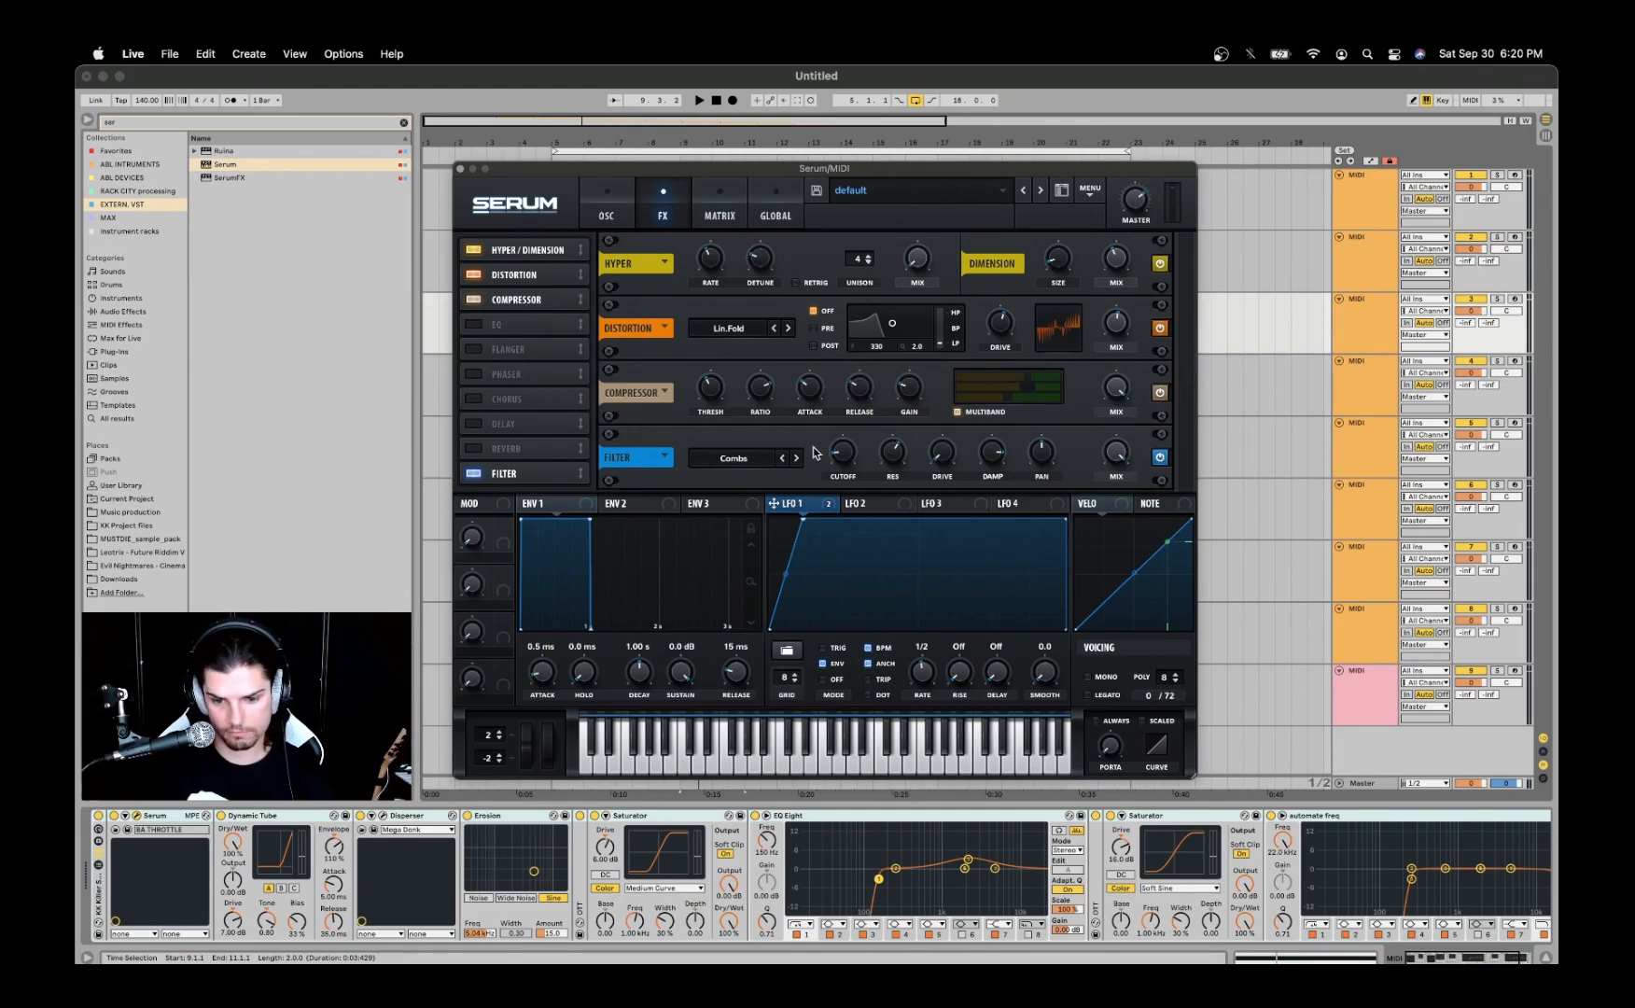
click(1160, 456)
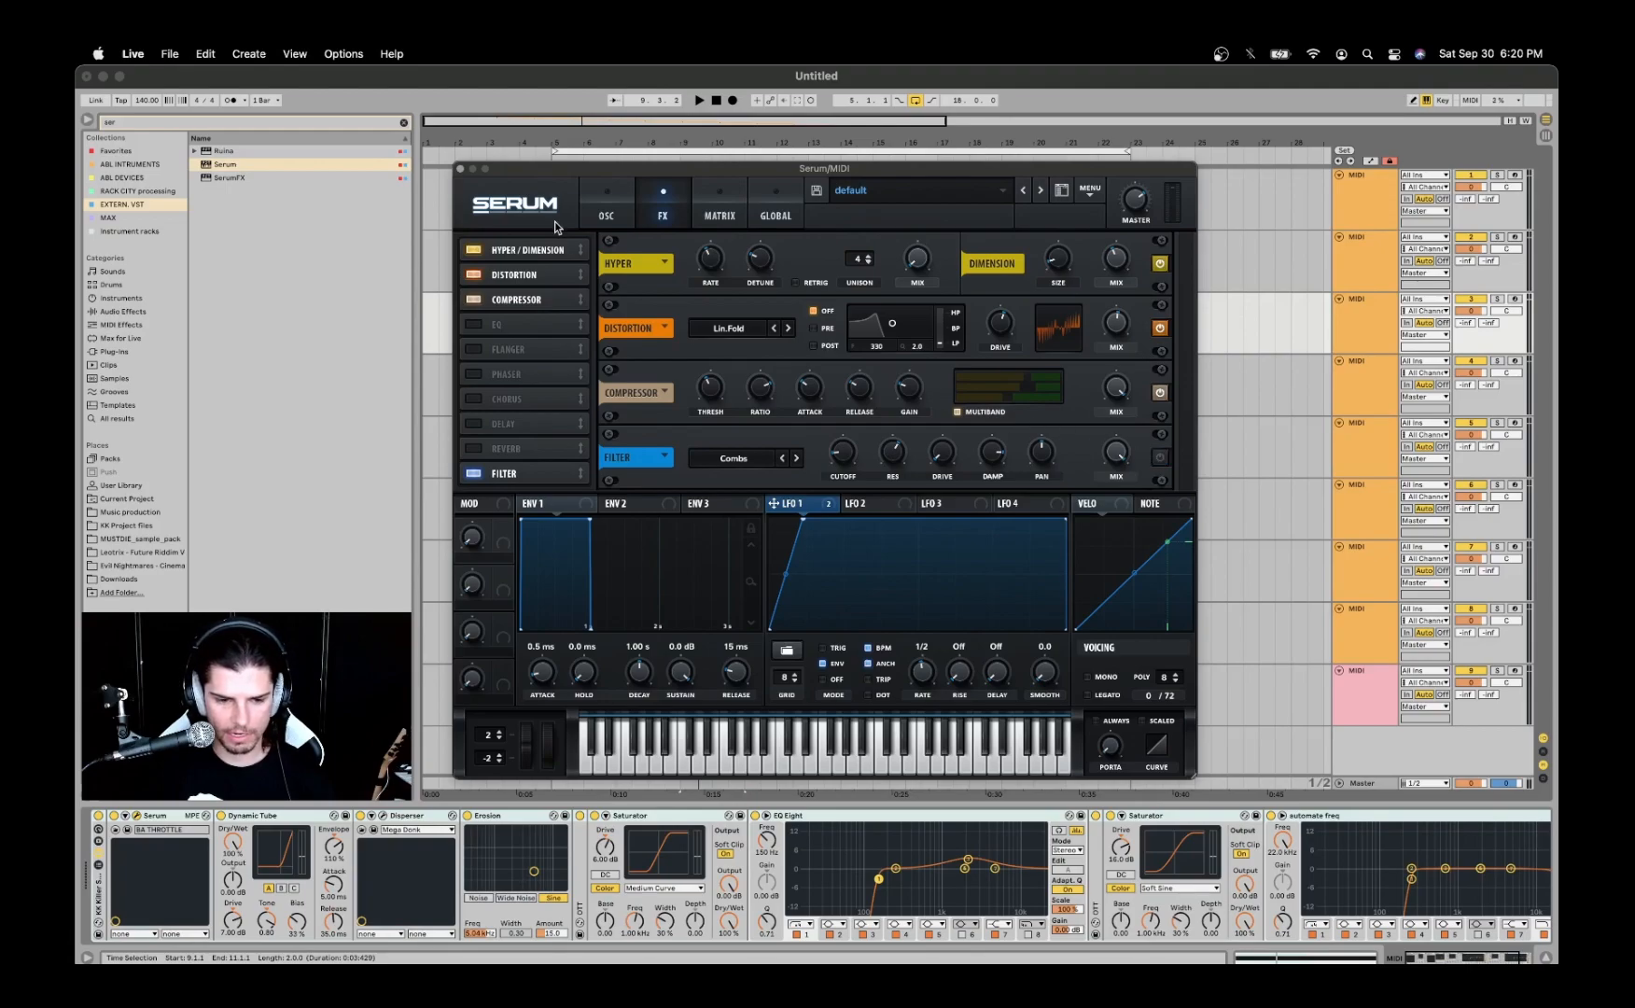
- Close the Serum window and search the ABL DEVICES collection for "dynamic"
click(460, 170)
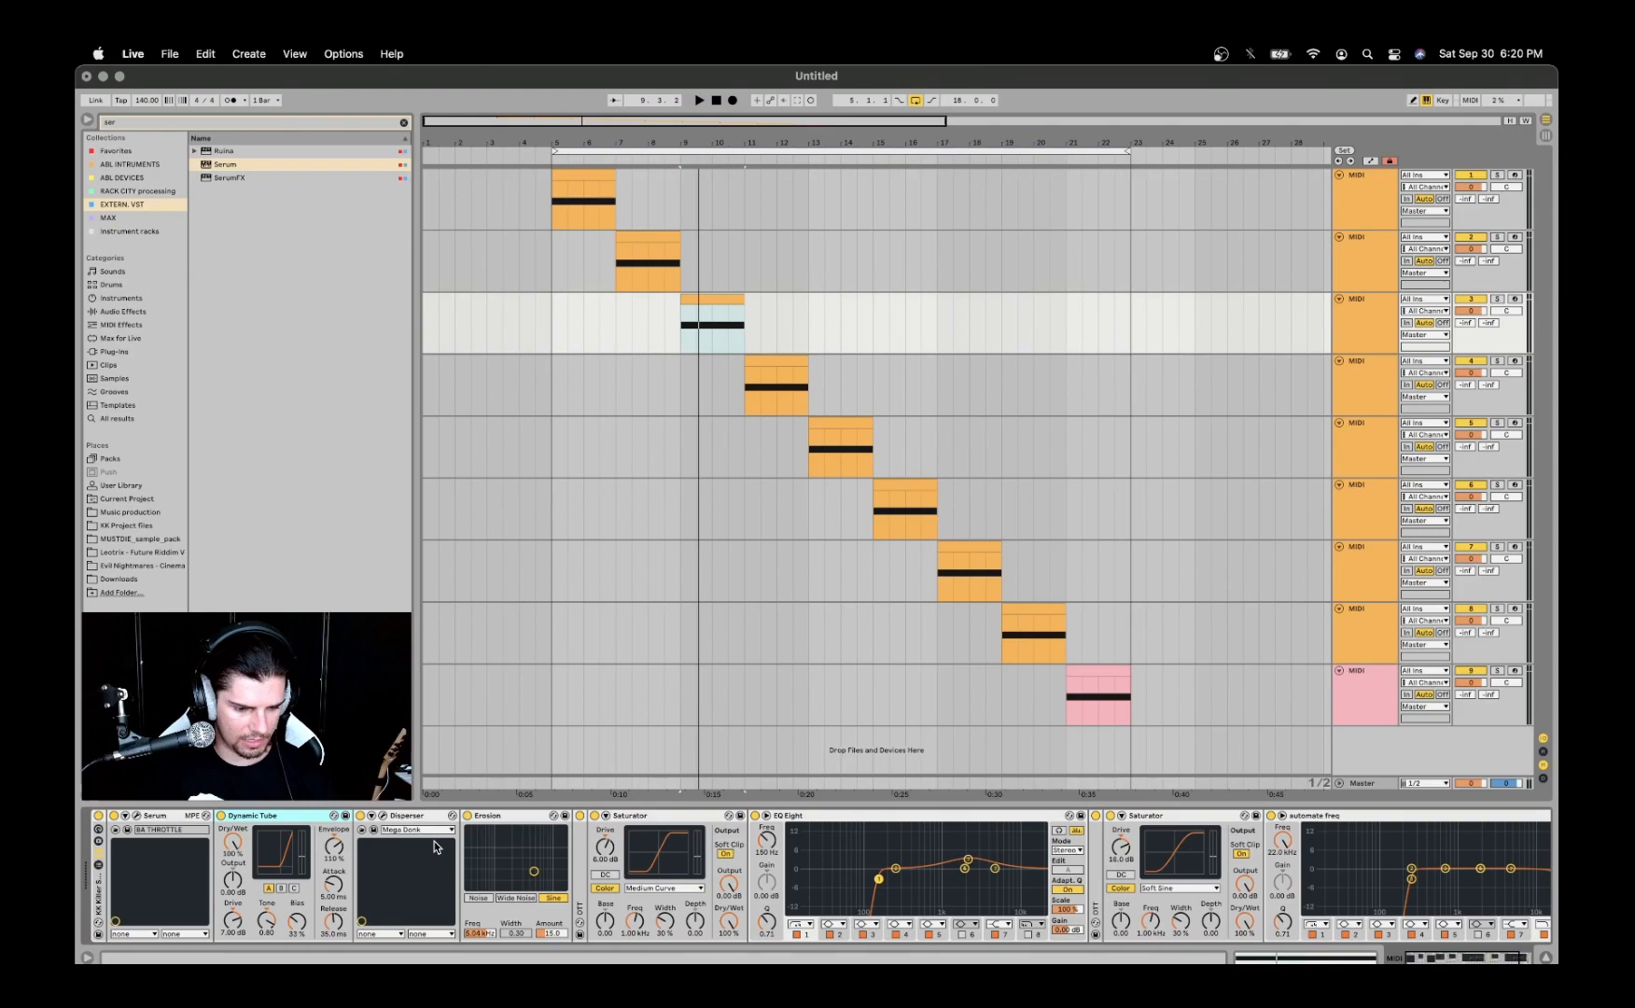
click(145, 122)
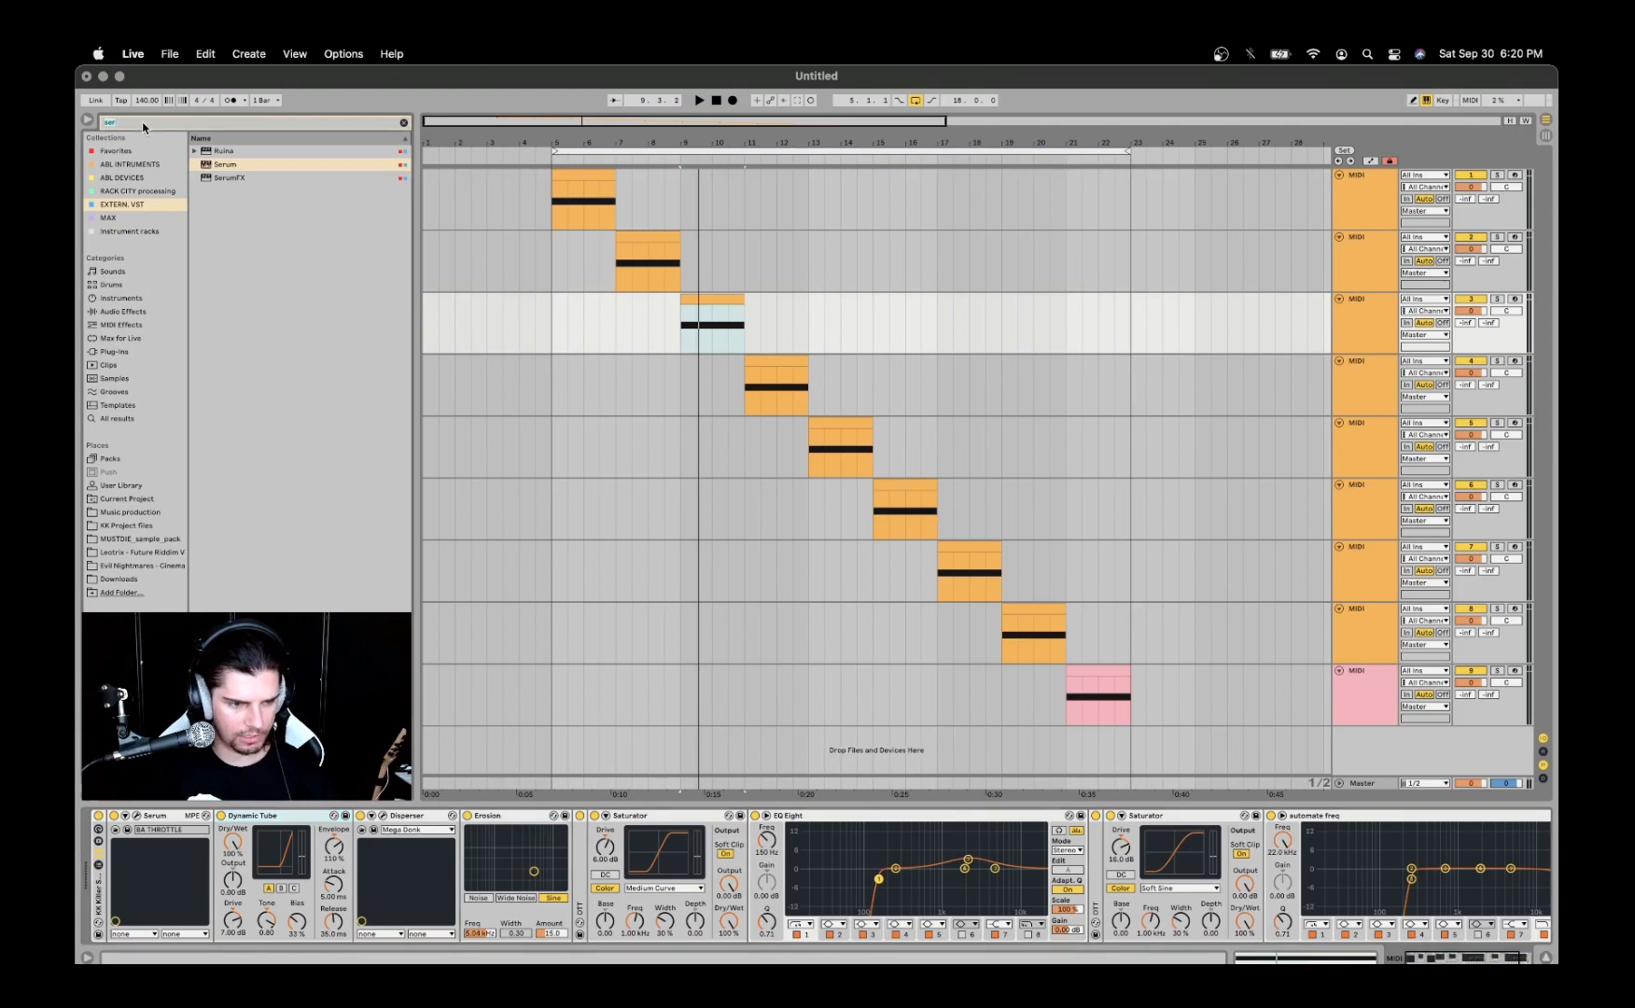
text(da)
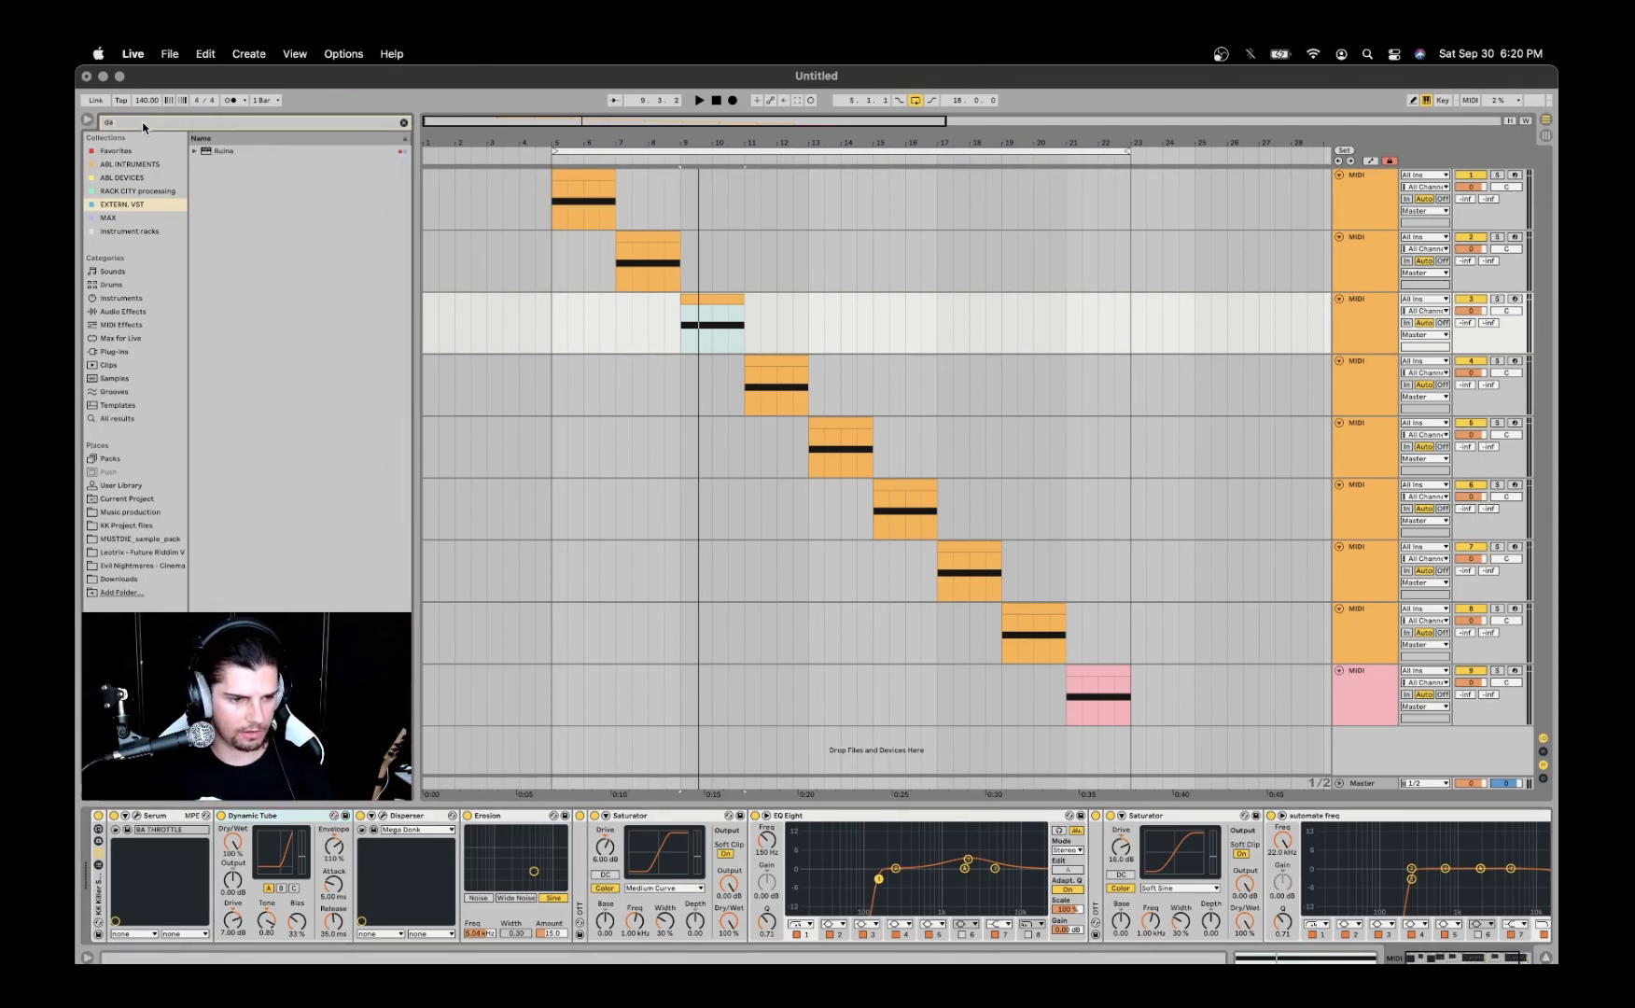
key(BackSpace)
text(ya)
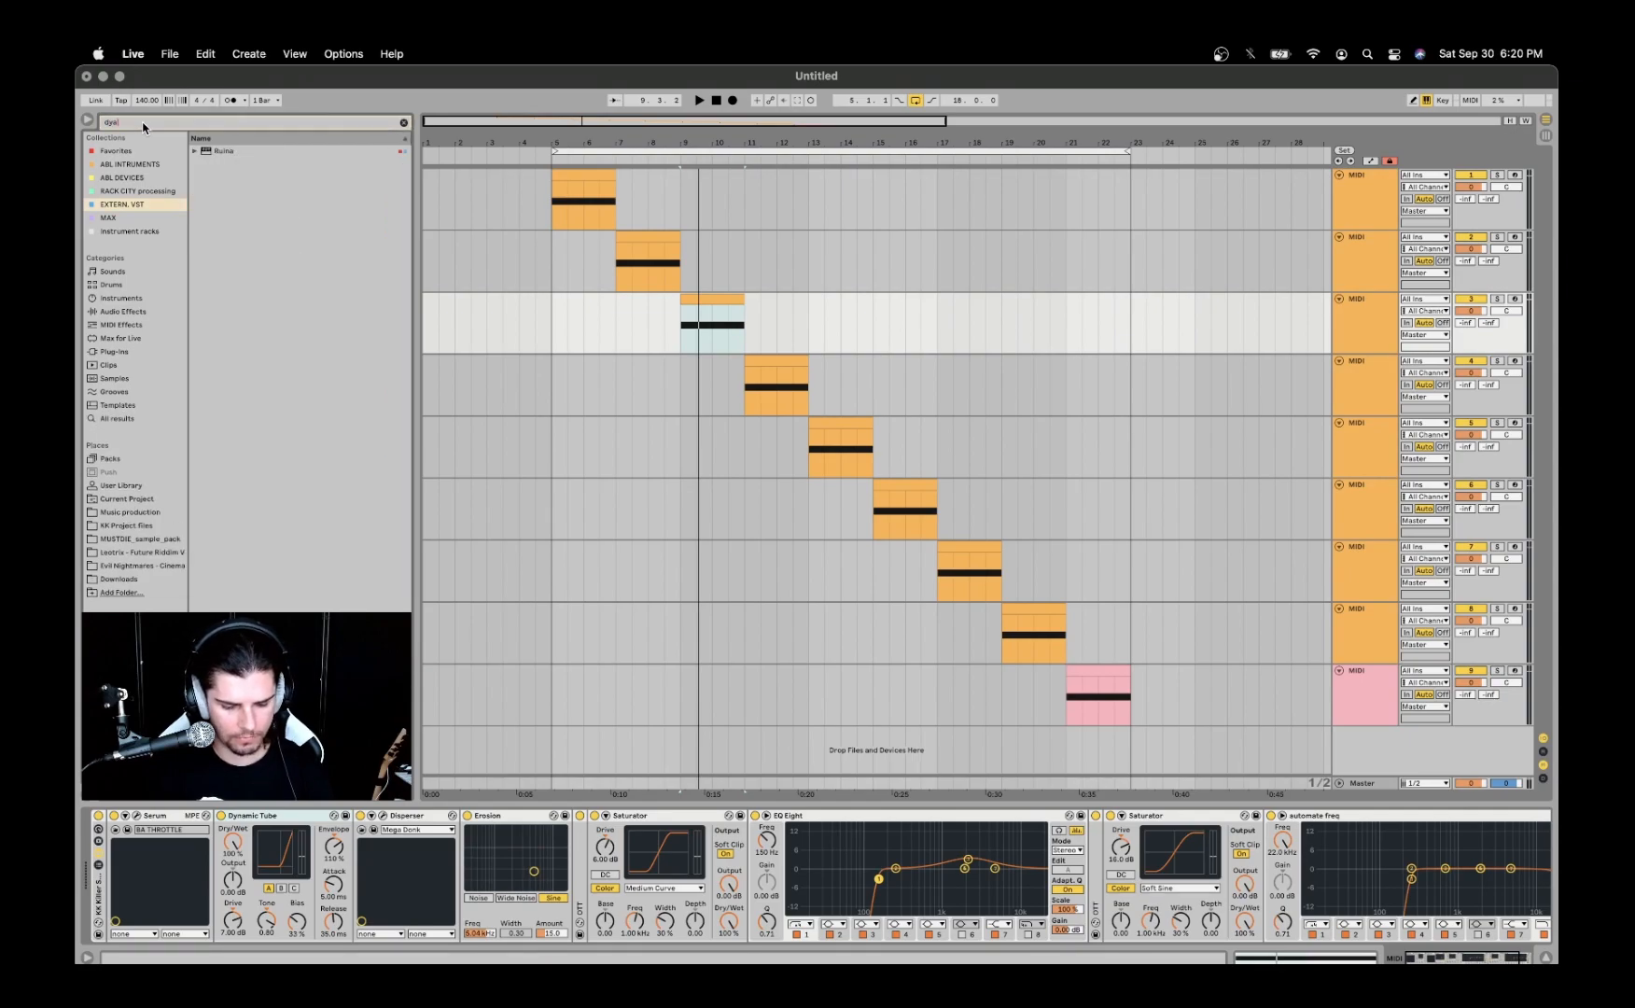
click(168, 178)
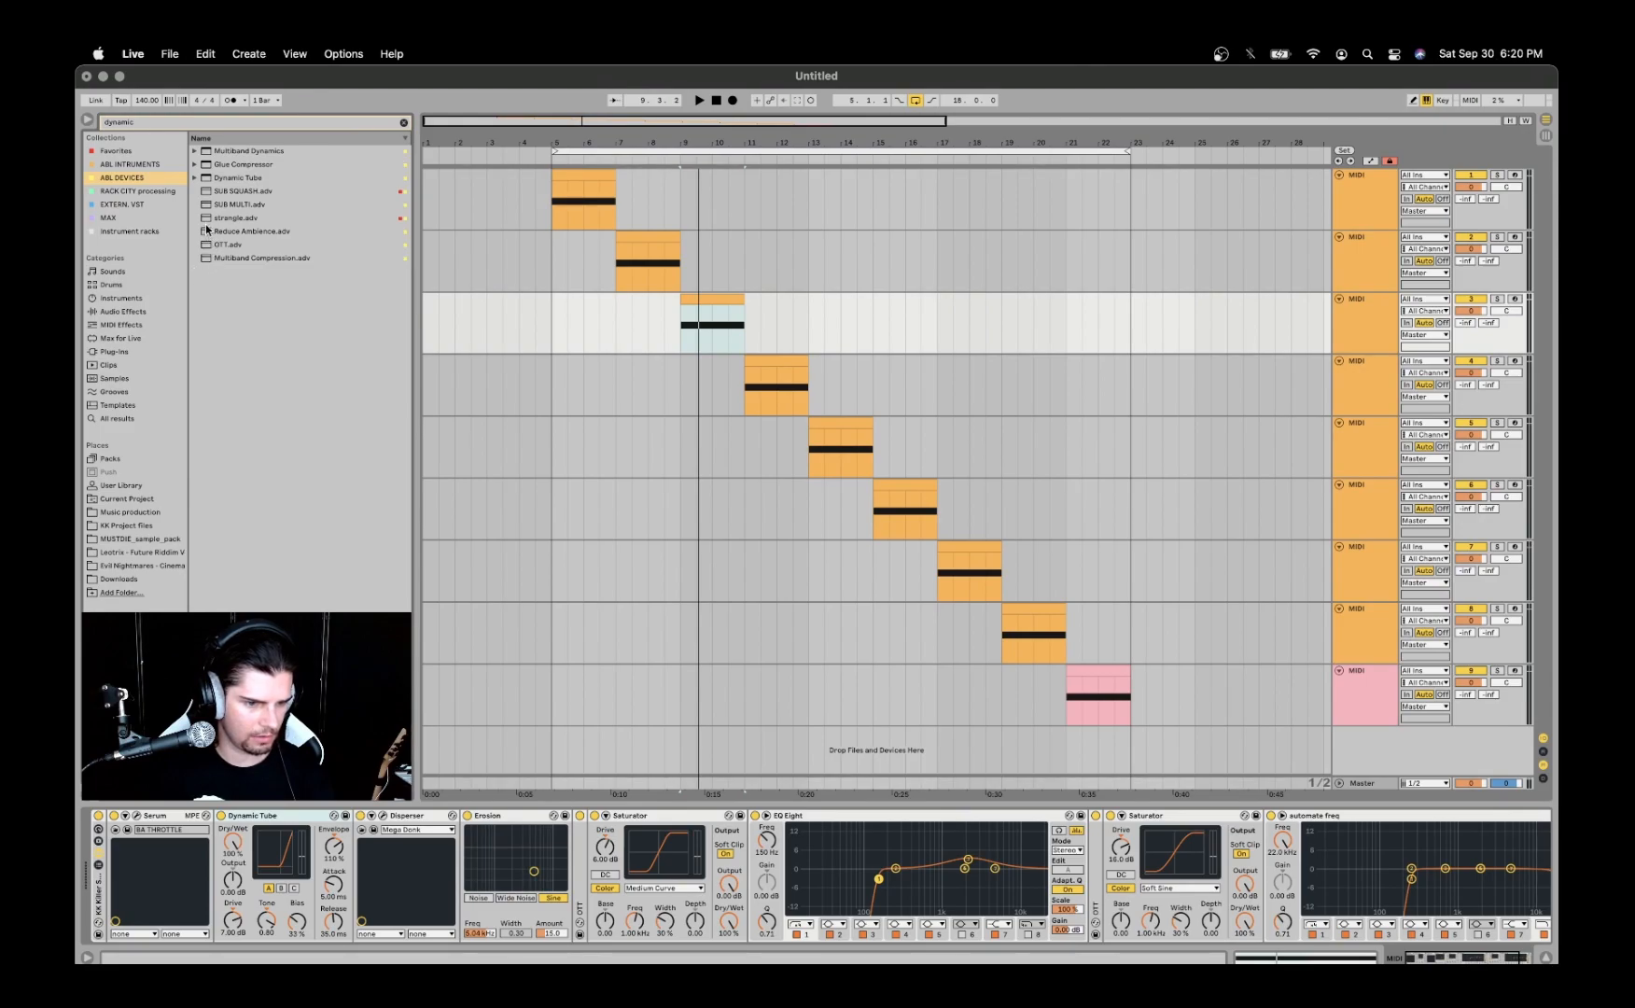
- Insert a second Dynamic Tube from the audio effects between the third track's existing Dynamic Tube and Disperser
click(210, 178)
click(138, 312)
click(238, 153)
drag(228, 154, 355, 839)
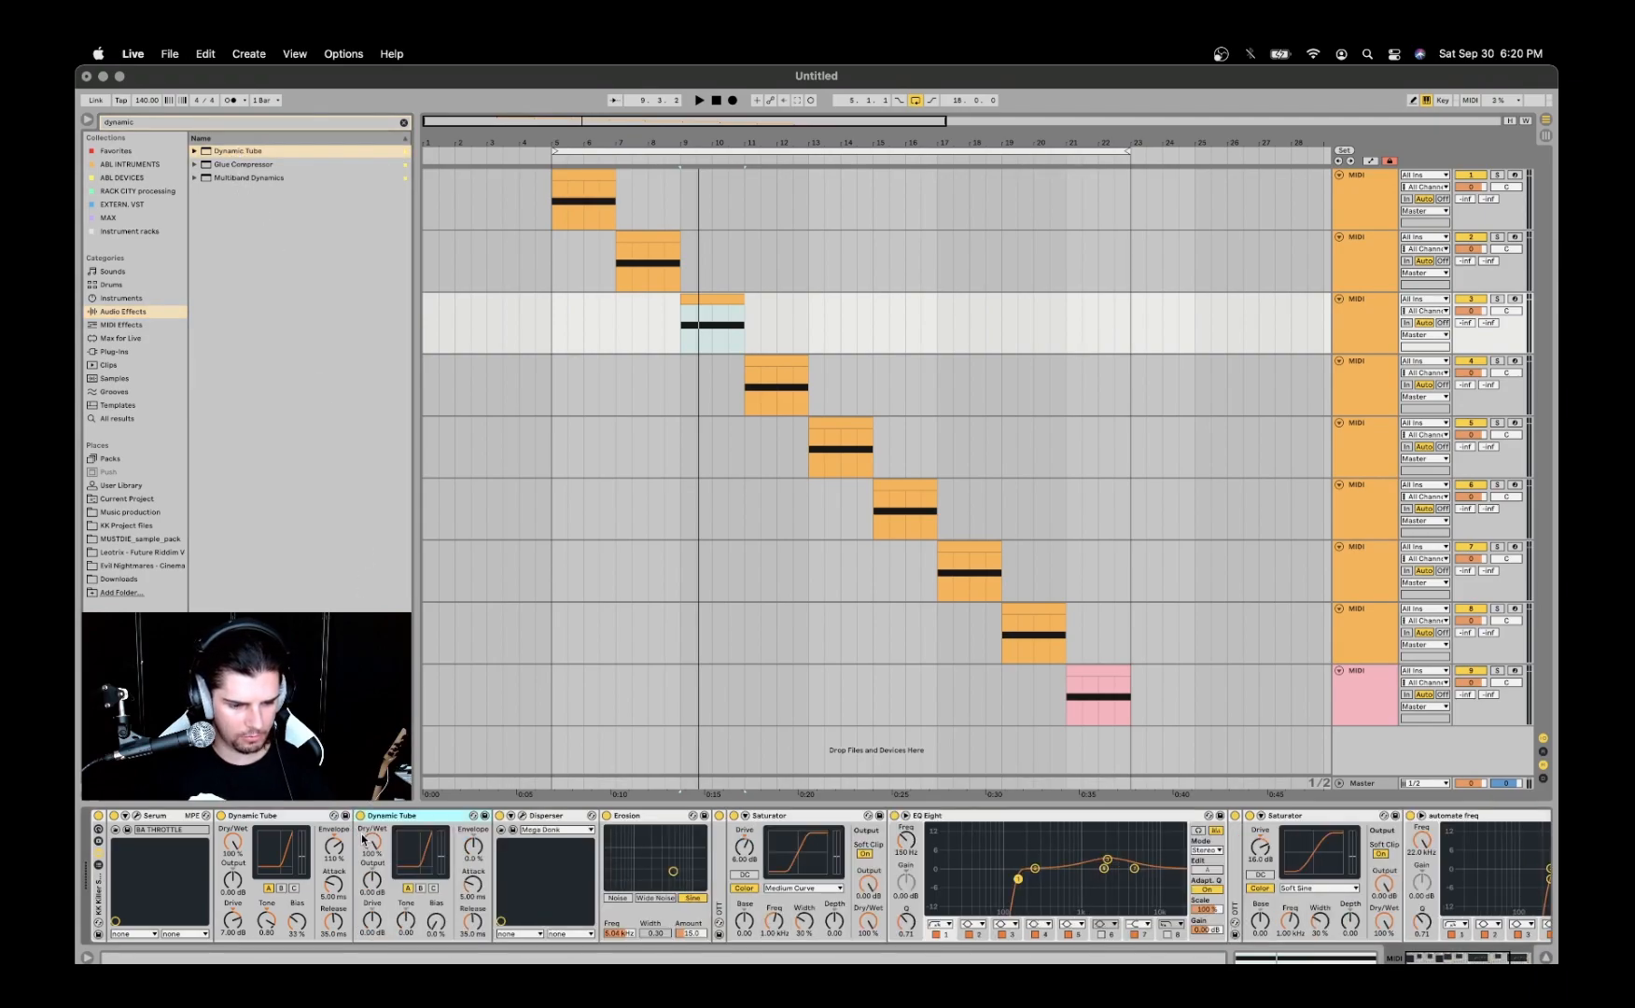
- Set the tone of the newly added Dynamic Tube to 0.8
click(408, 923)
text(0.8)
key(Return)
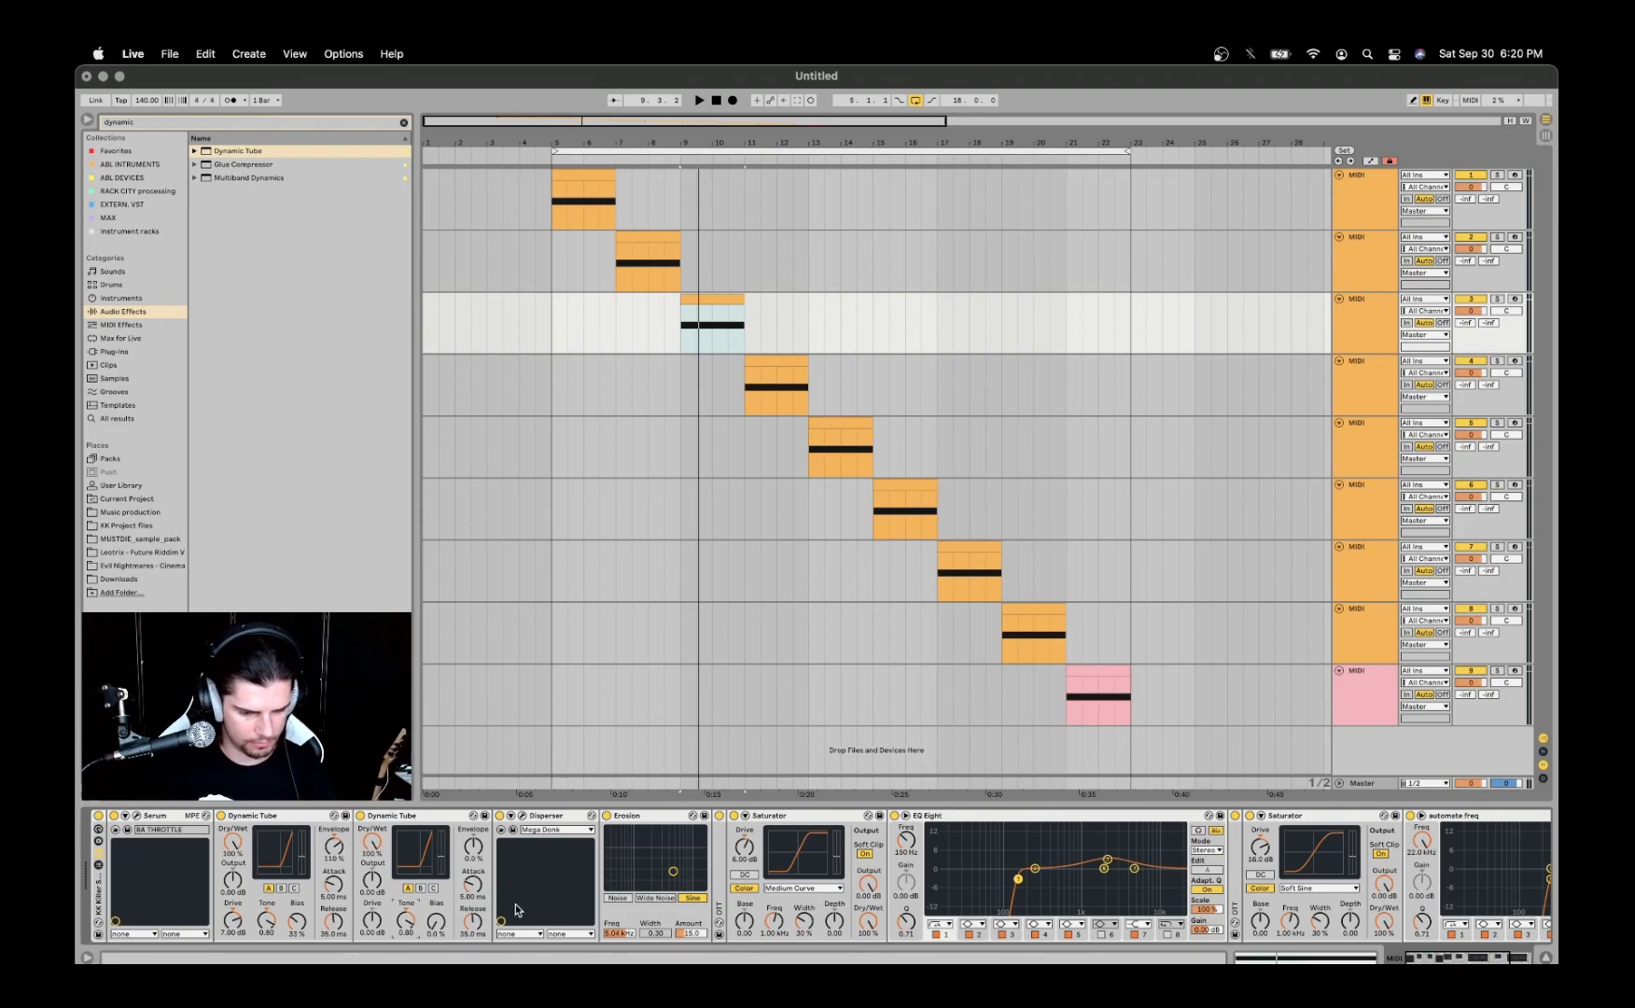
- Set the added Dynamic Tube's bias to 33% and its drive to 7 dB
click(441, 927)
text(33)
key(Return)
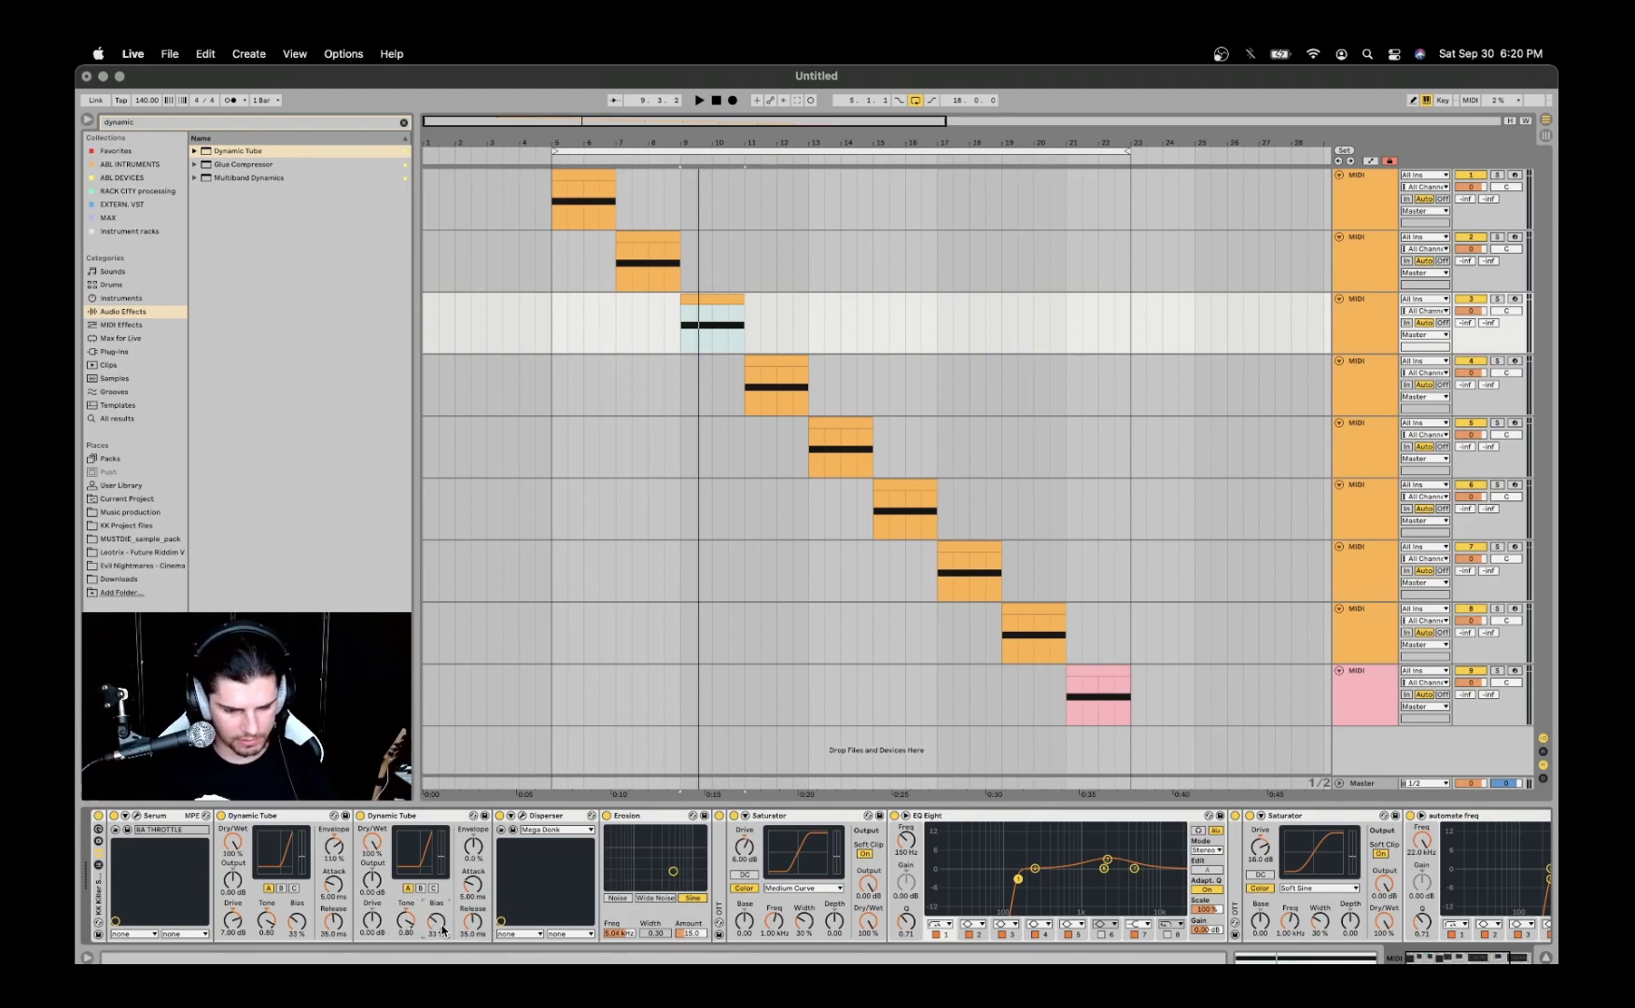
click(373, 924)
text(7)
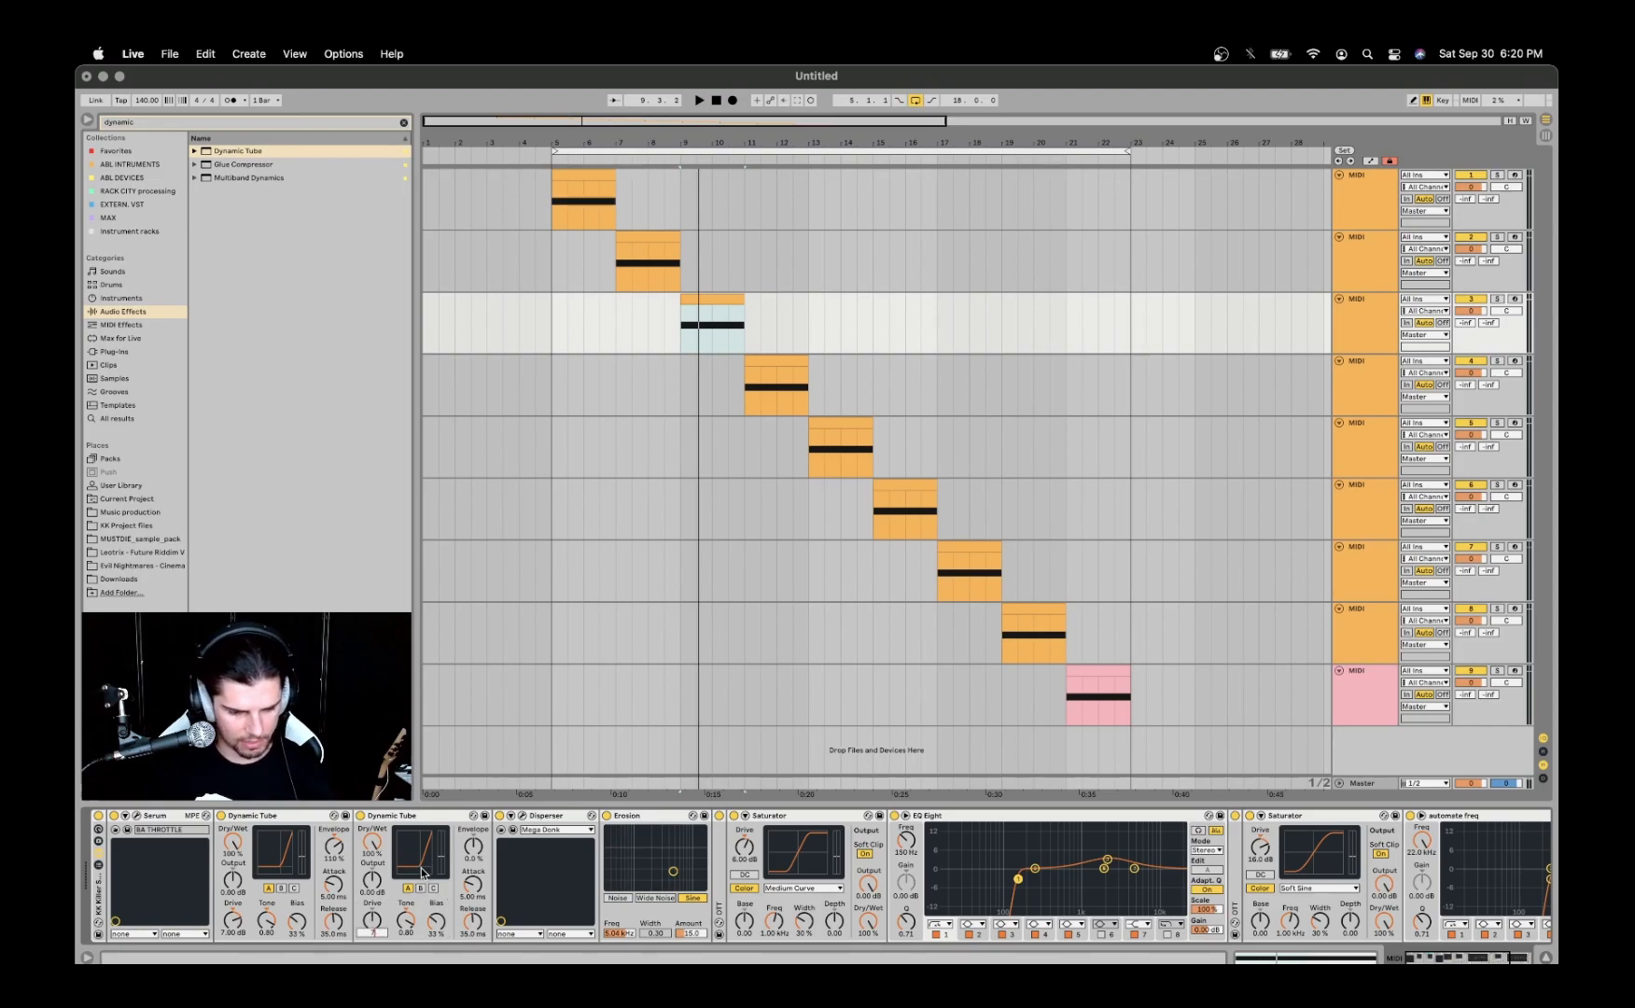
key(Return)
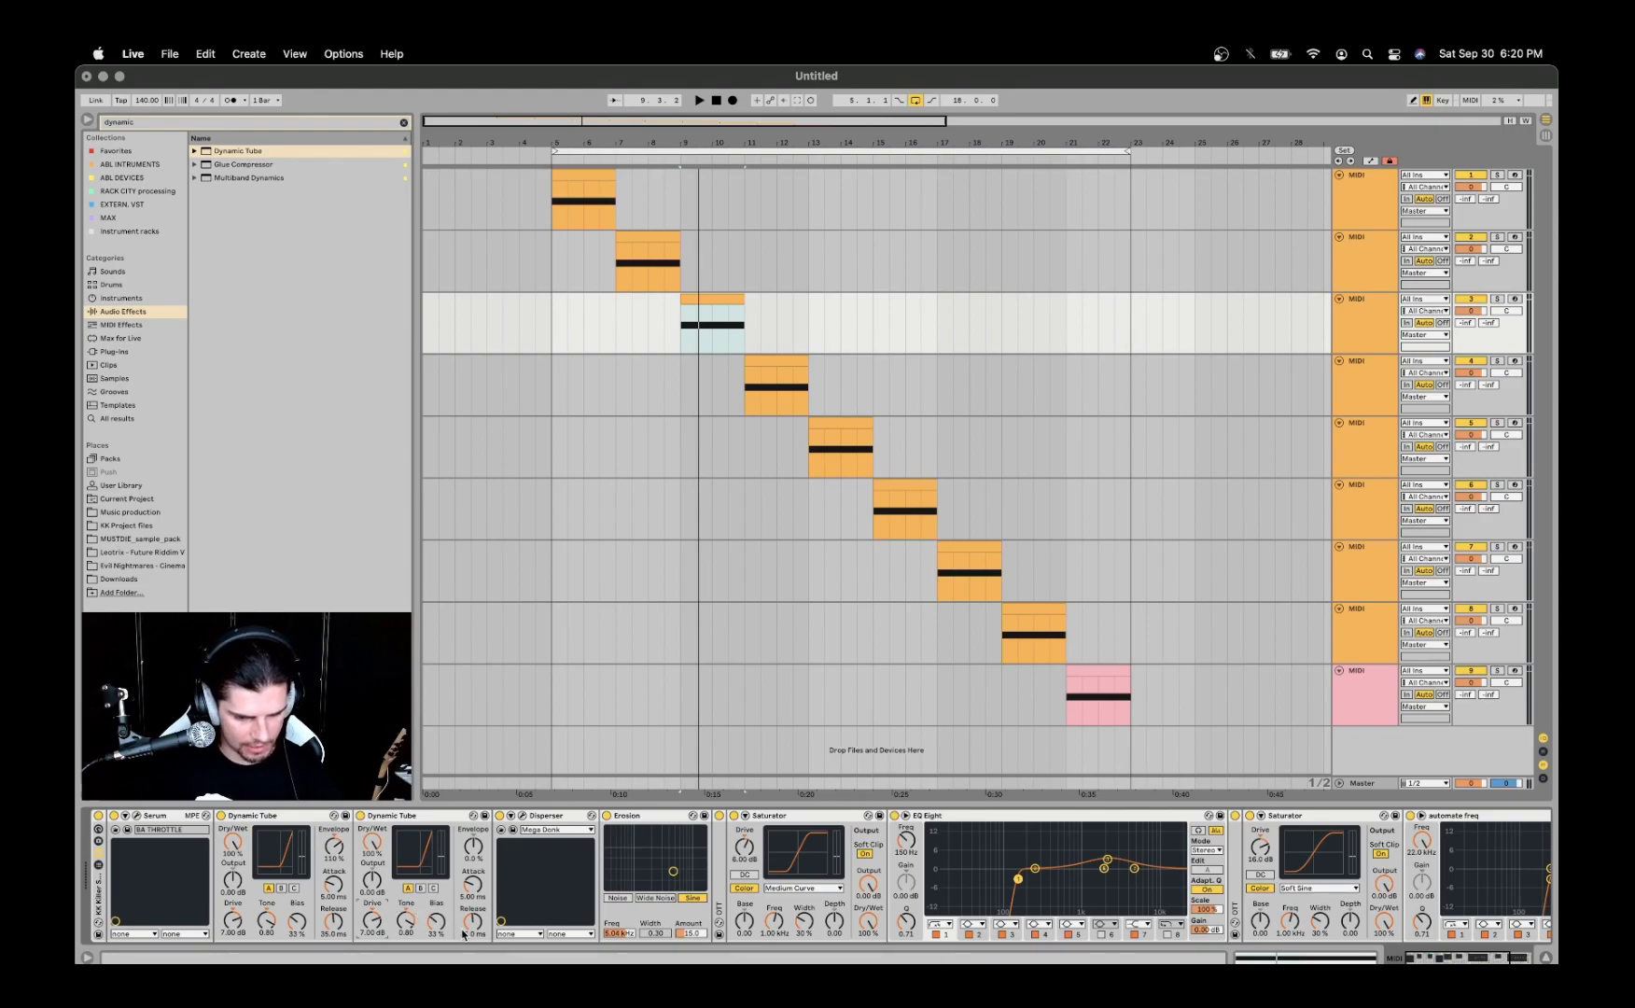
- Raise the added Dynamic Tube's envelope to match the original Dynamic Tube, and deactivate the added device
click(474, 848)
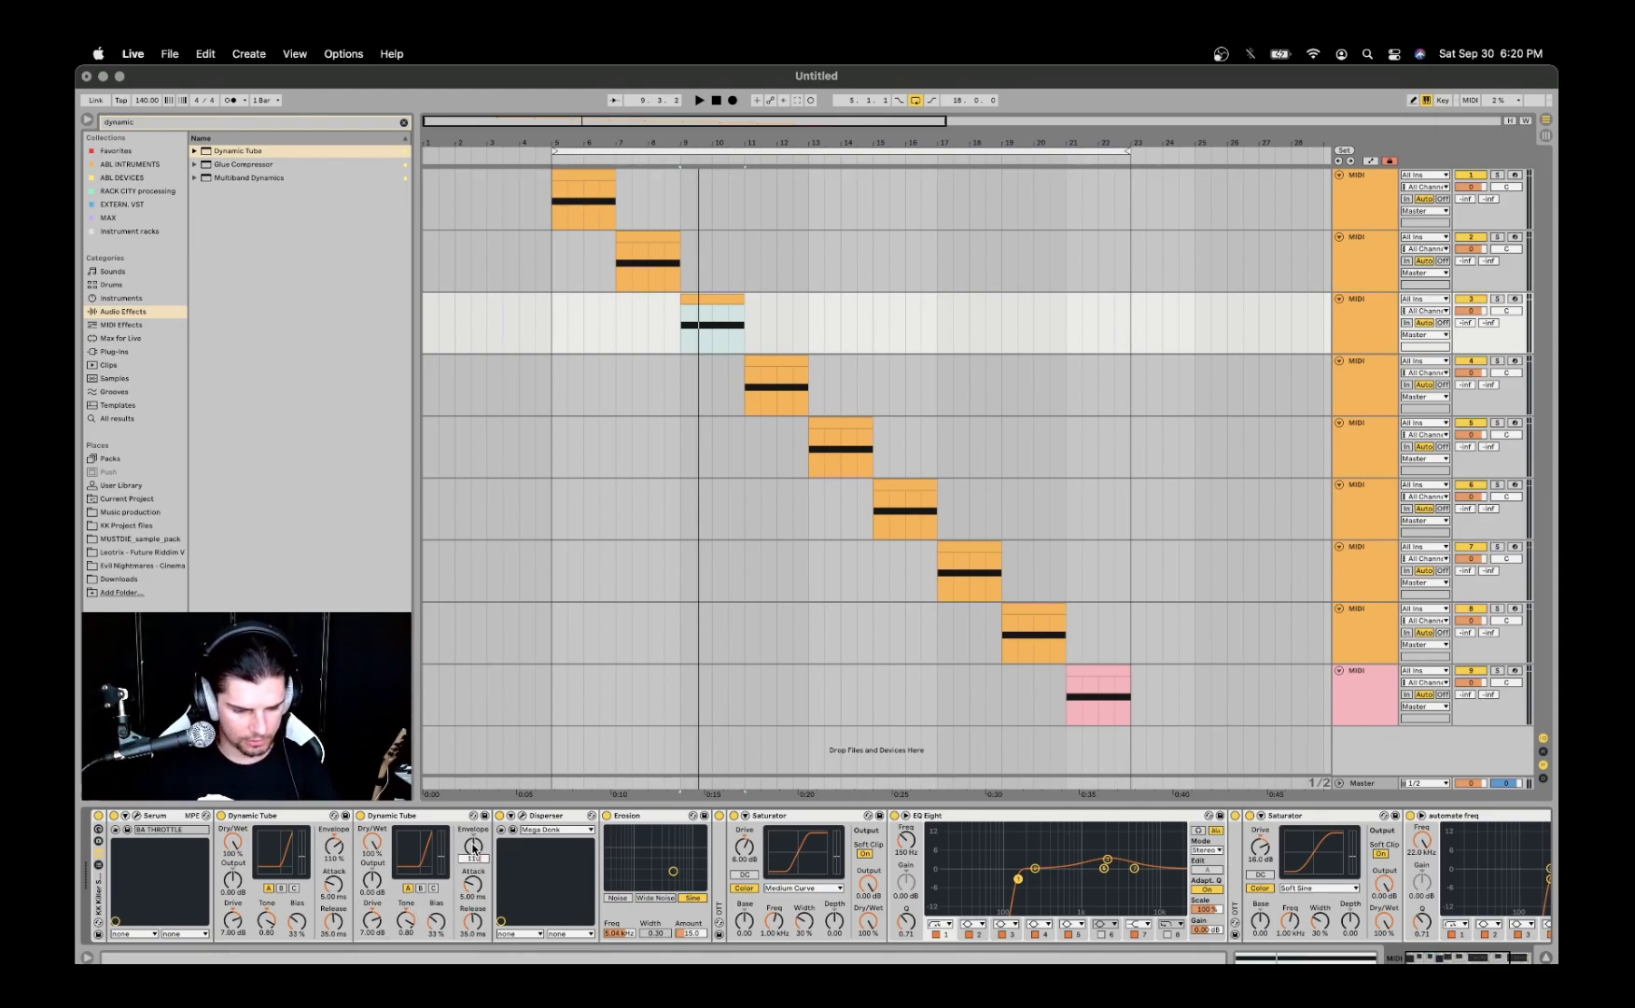
key(Return)
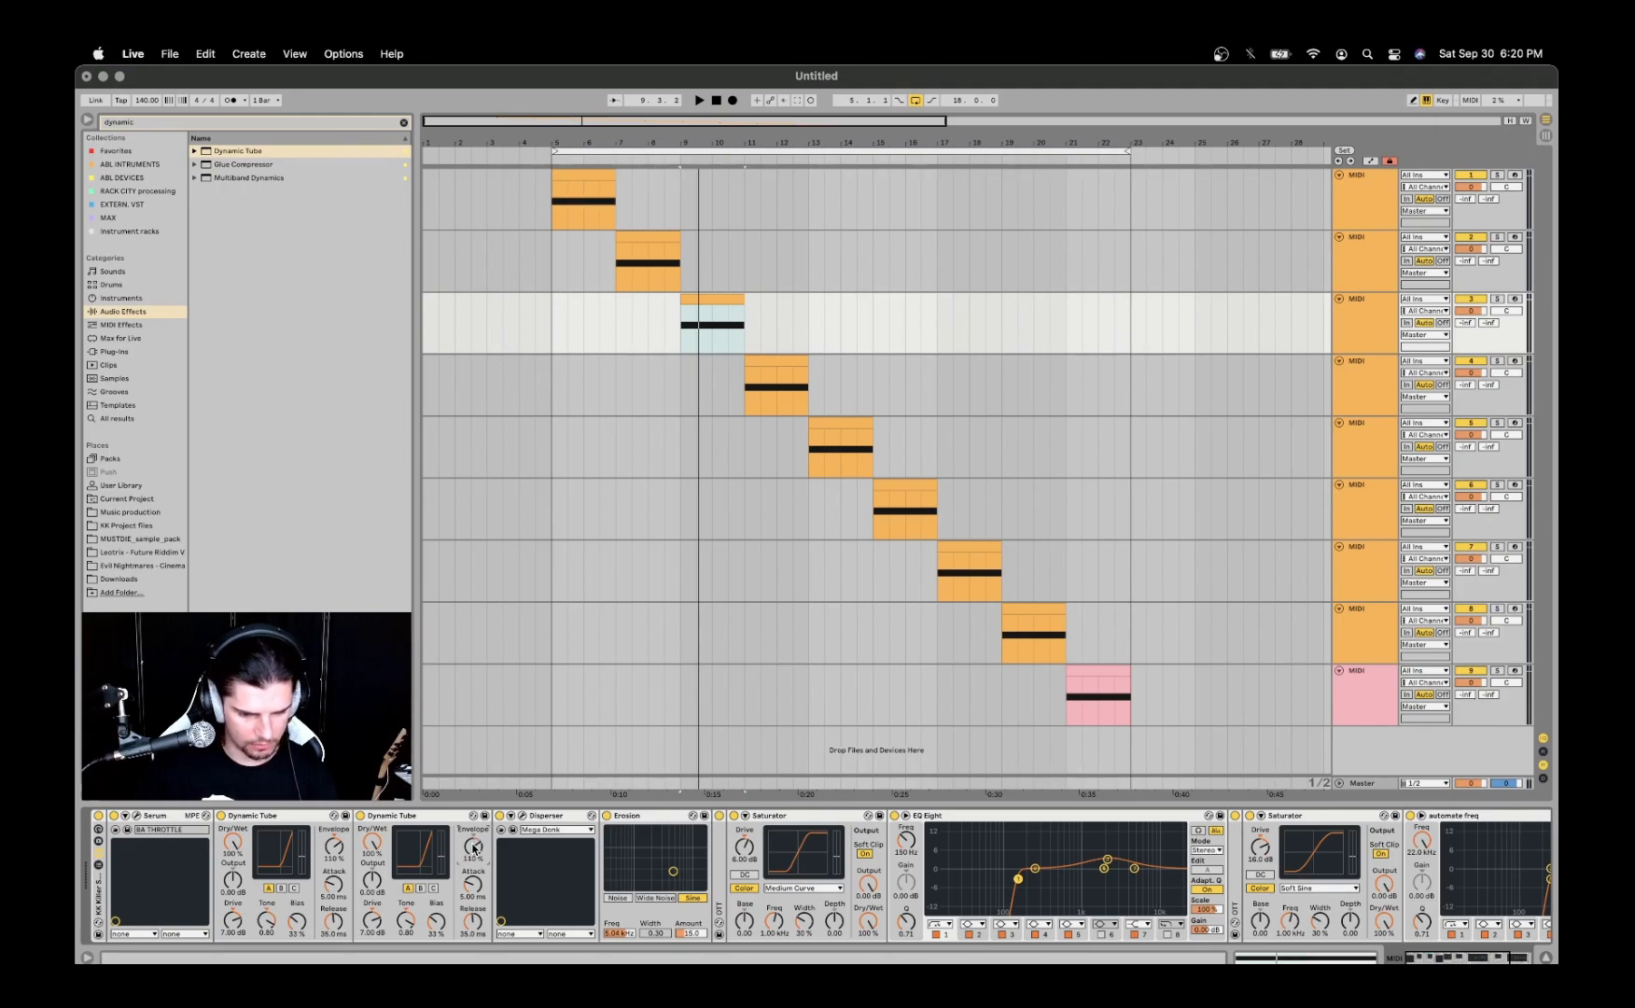
click(394, 817)
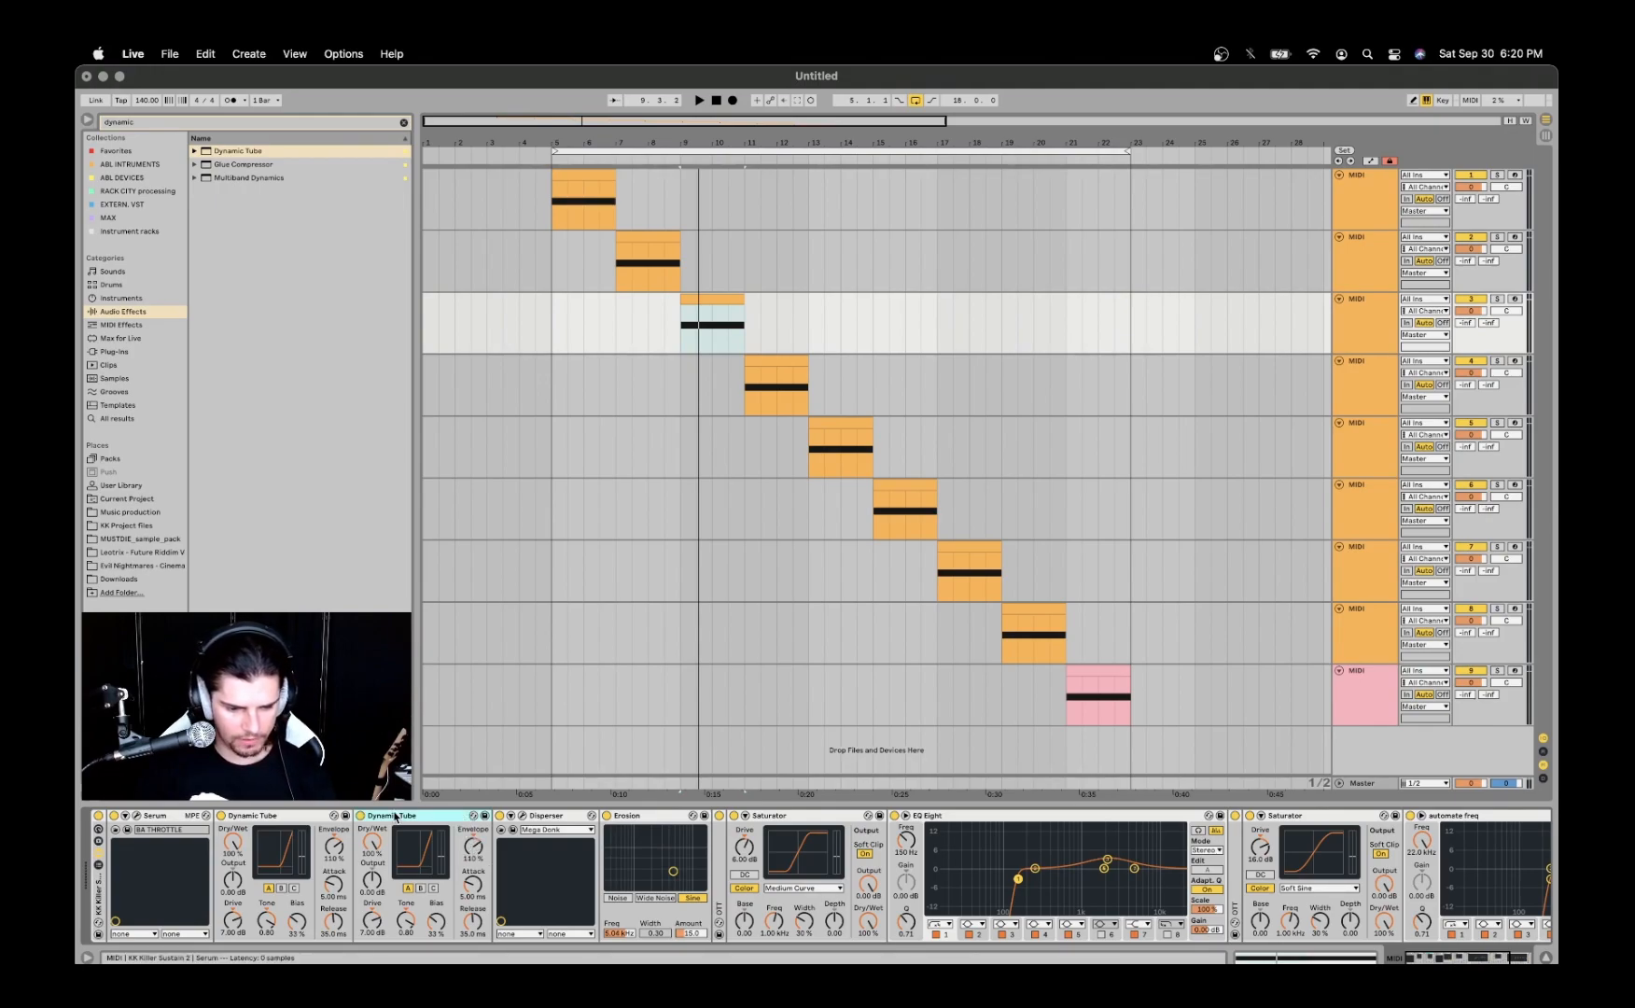
click(361, 816)
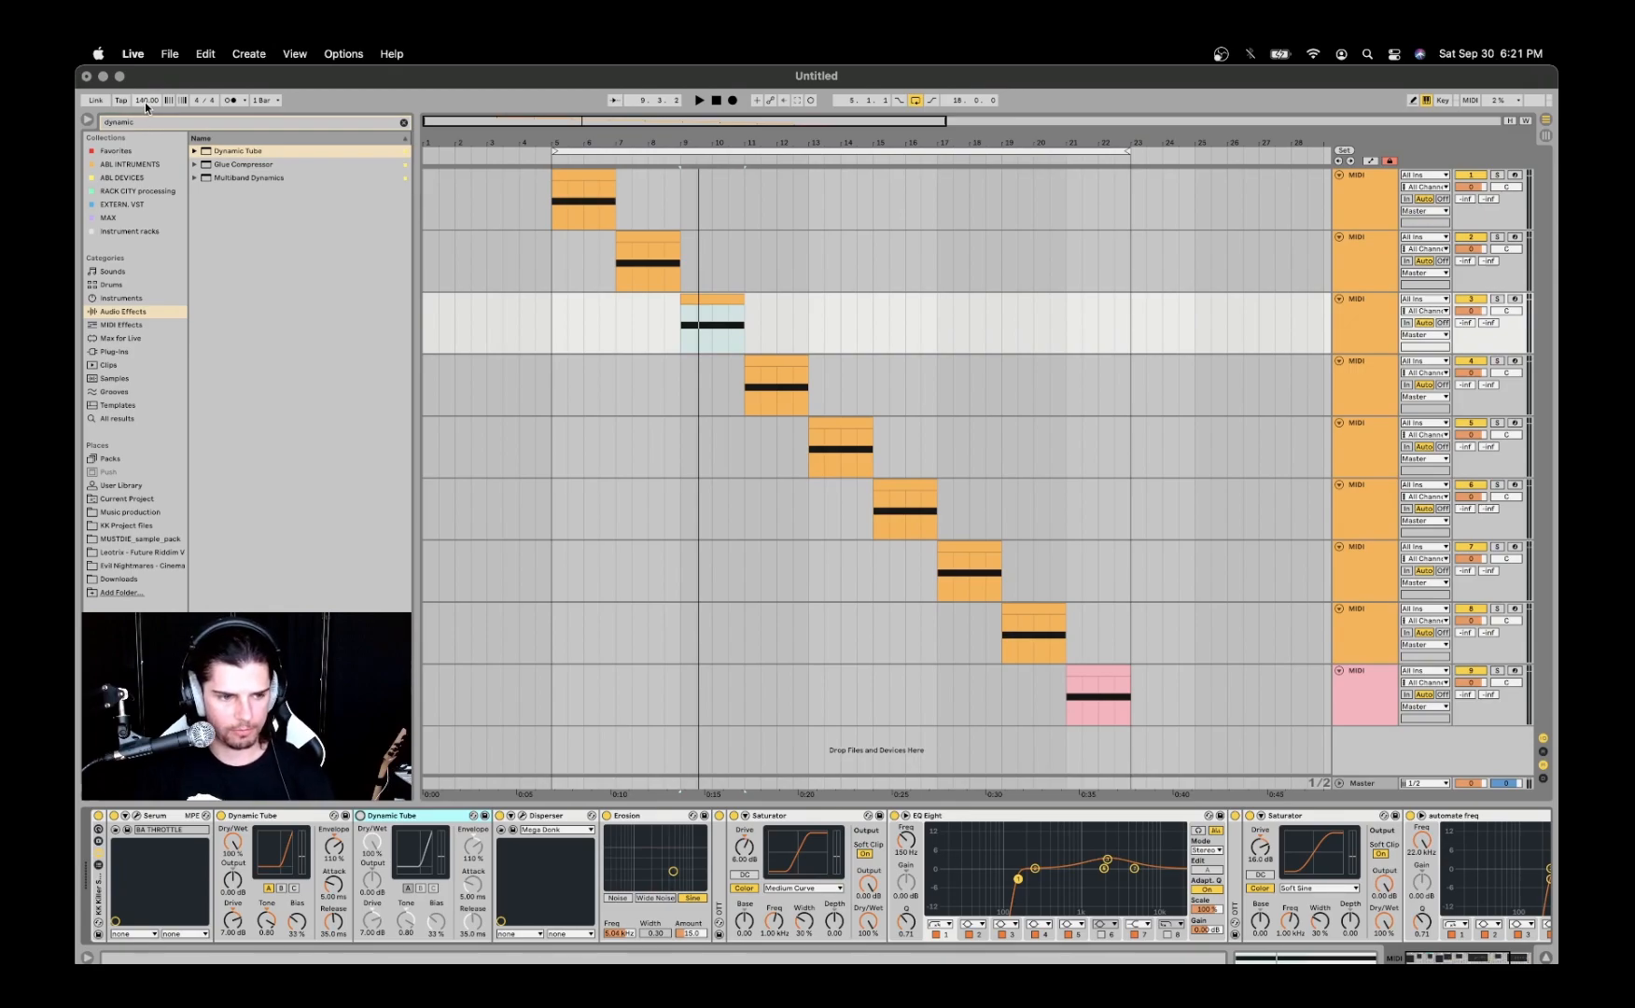
- Open the third track's Disperser, raise its frequency to about A#5, and close its window
click(522, 816)
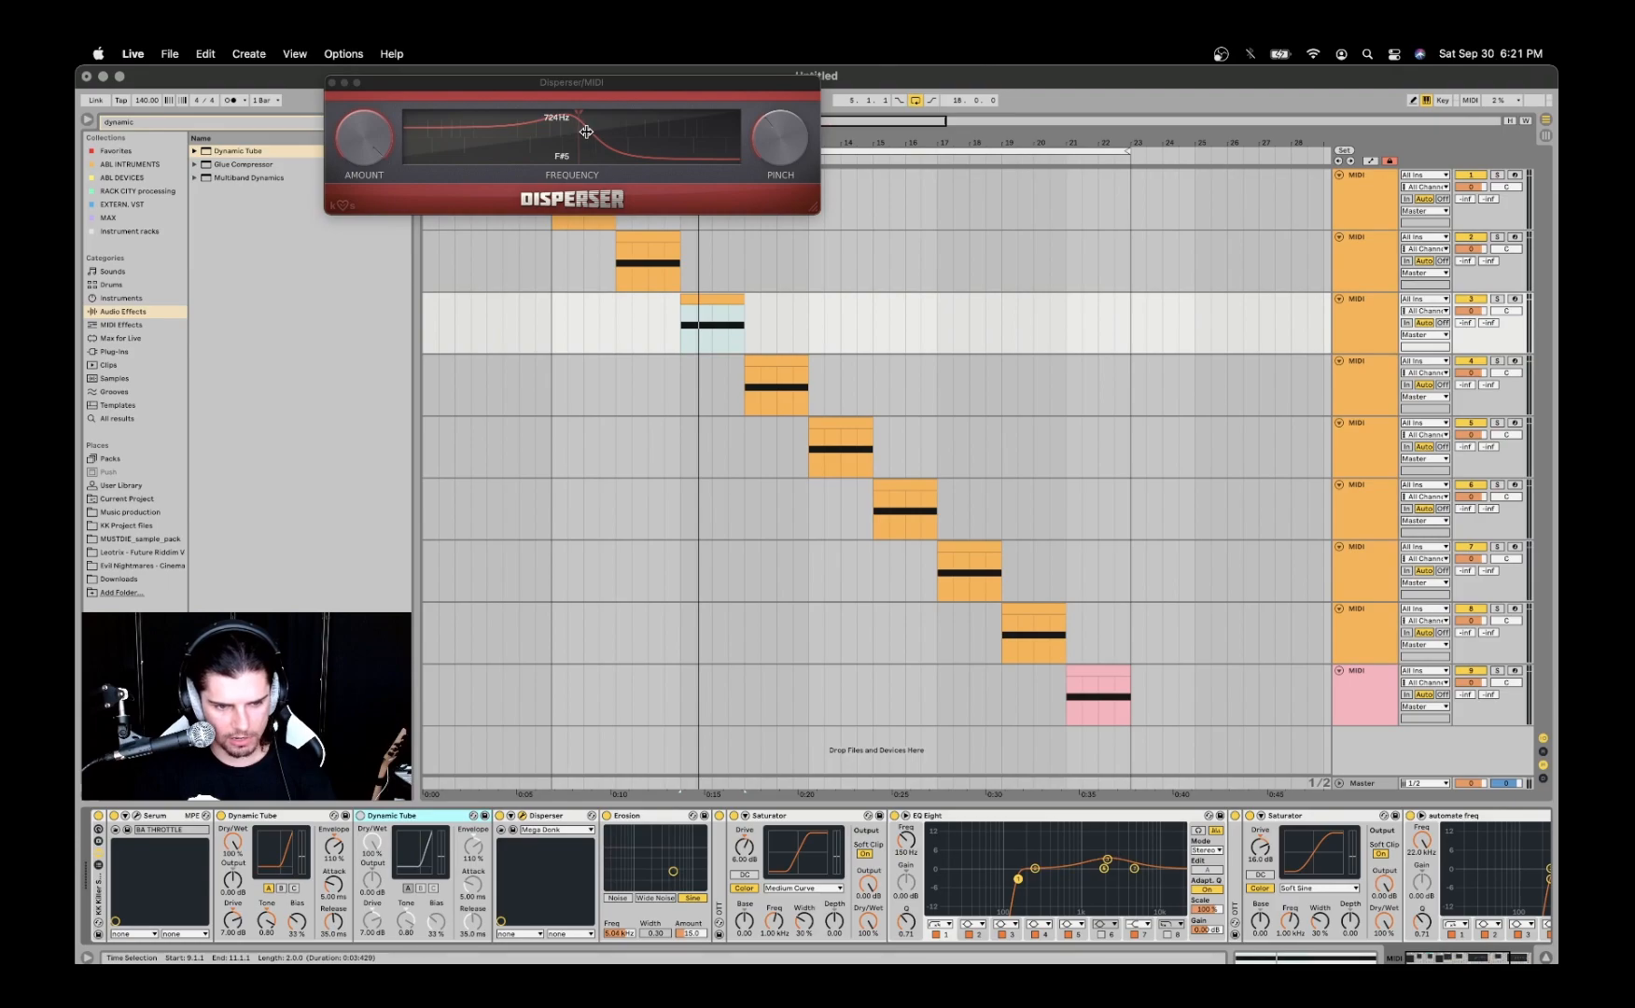
drag(580, 133, 591, 139)
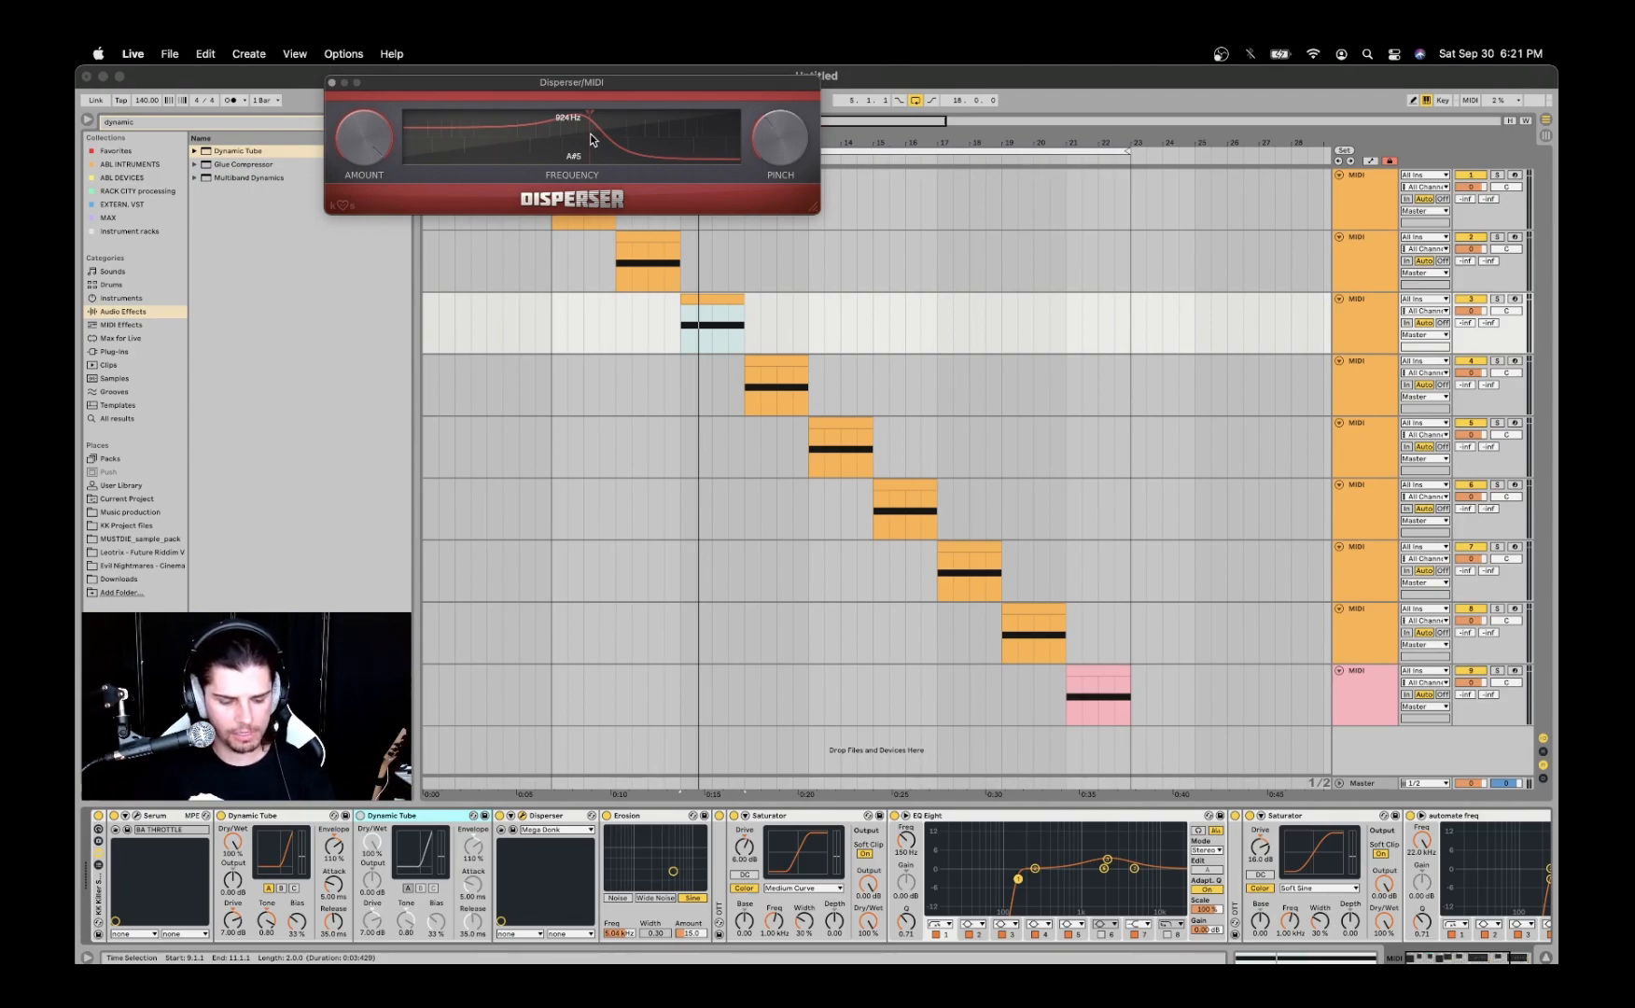
click(333, 83)
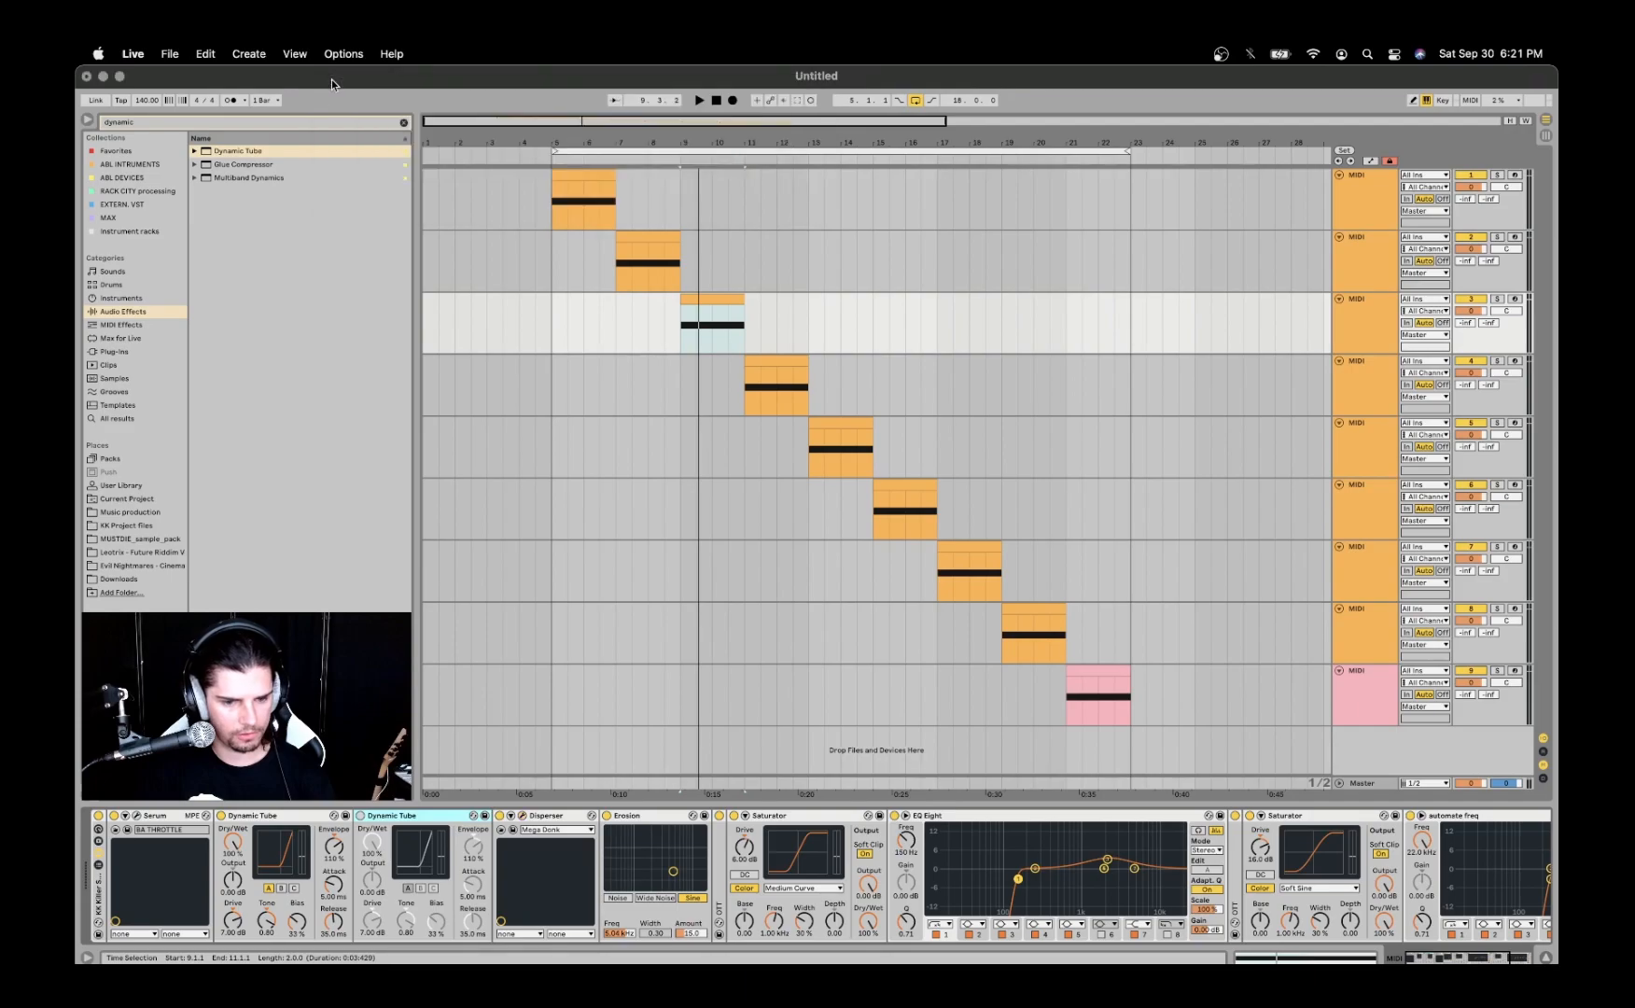
click(558, 827)
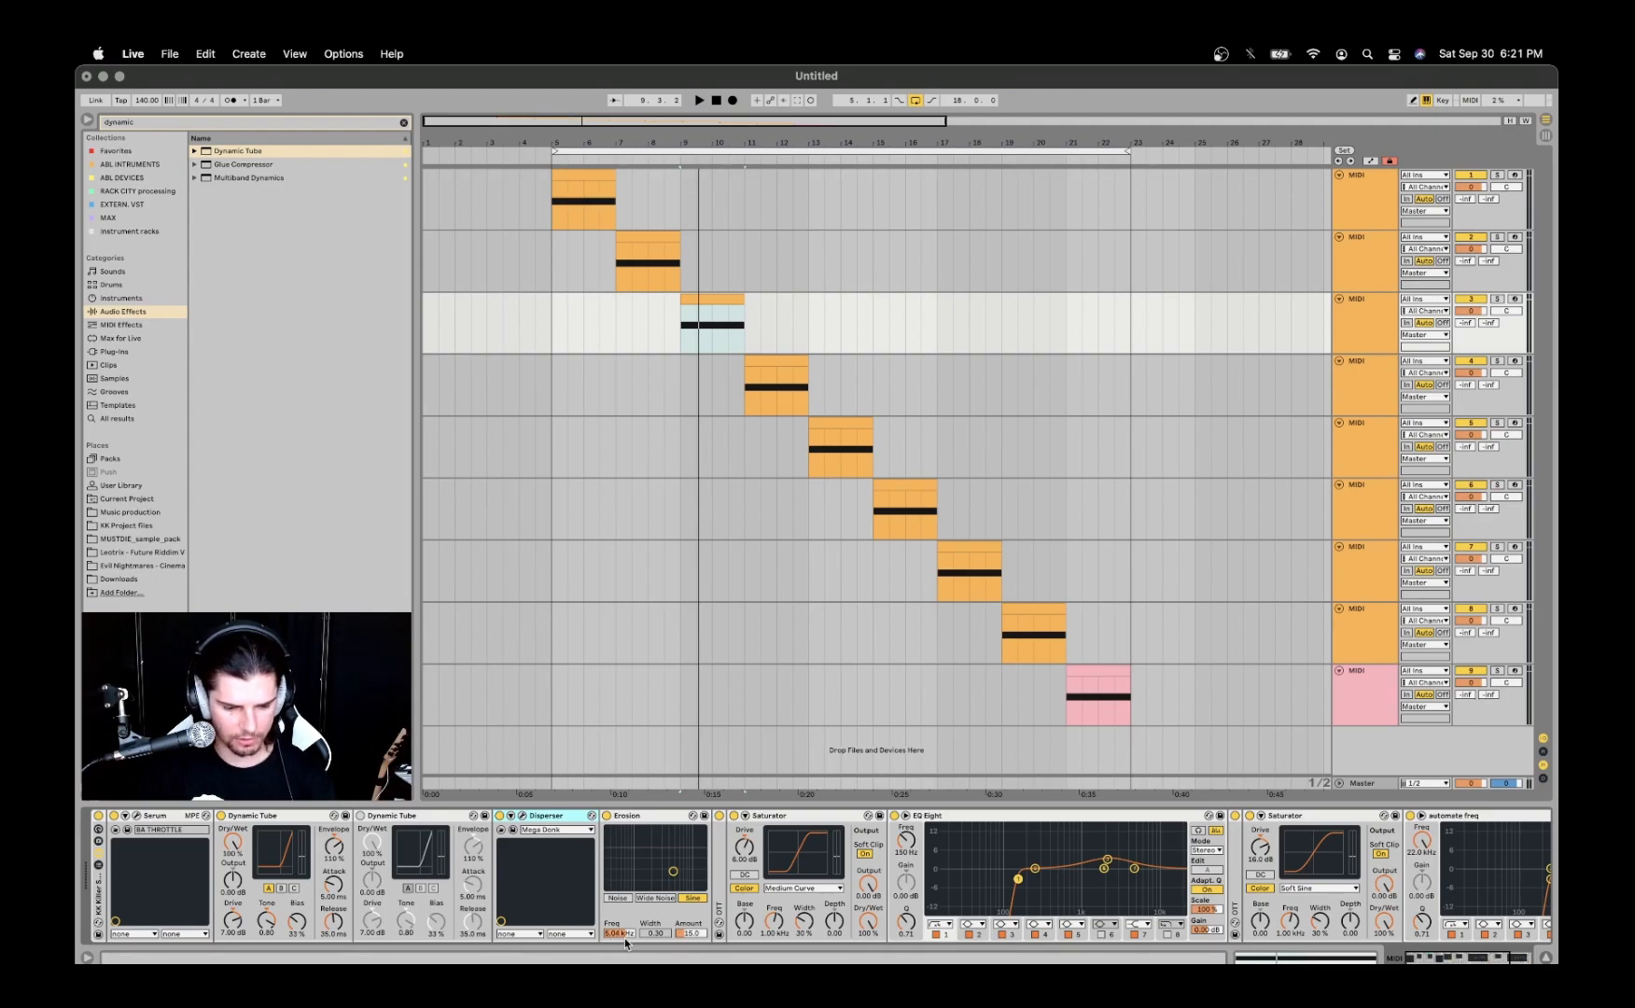
- Examine the first OTT's settings and the EQ Eight's boosted peak band in its enlarged display, leaving both collapsed
double_click(717, 840)
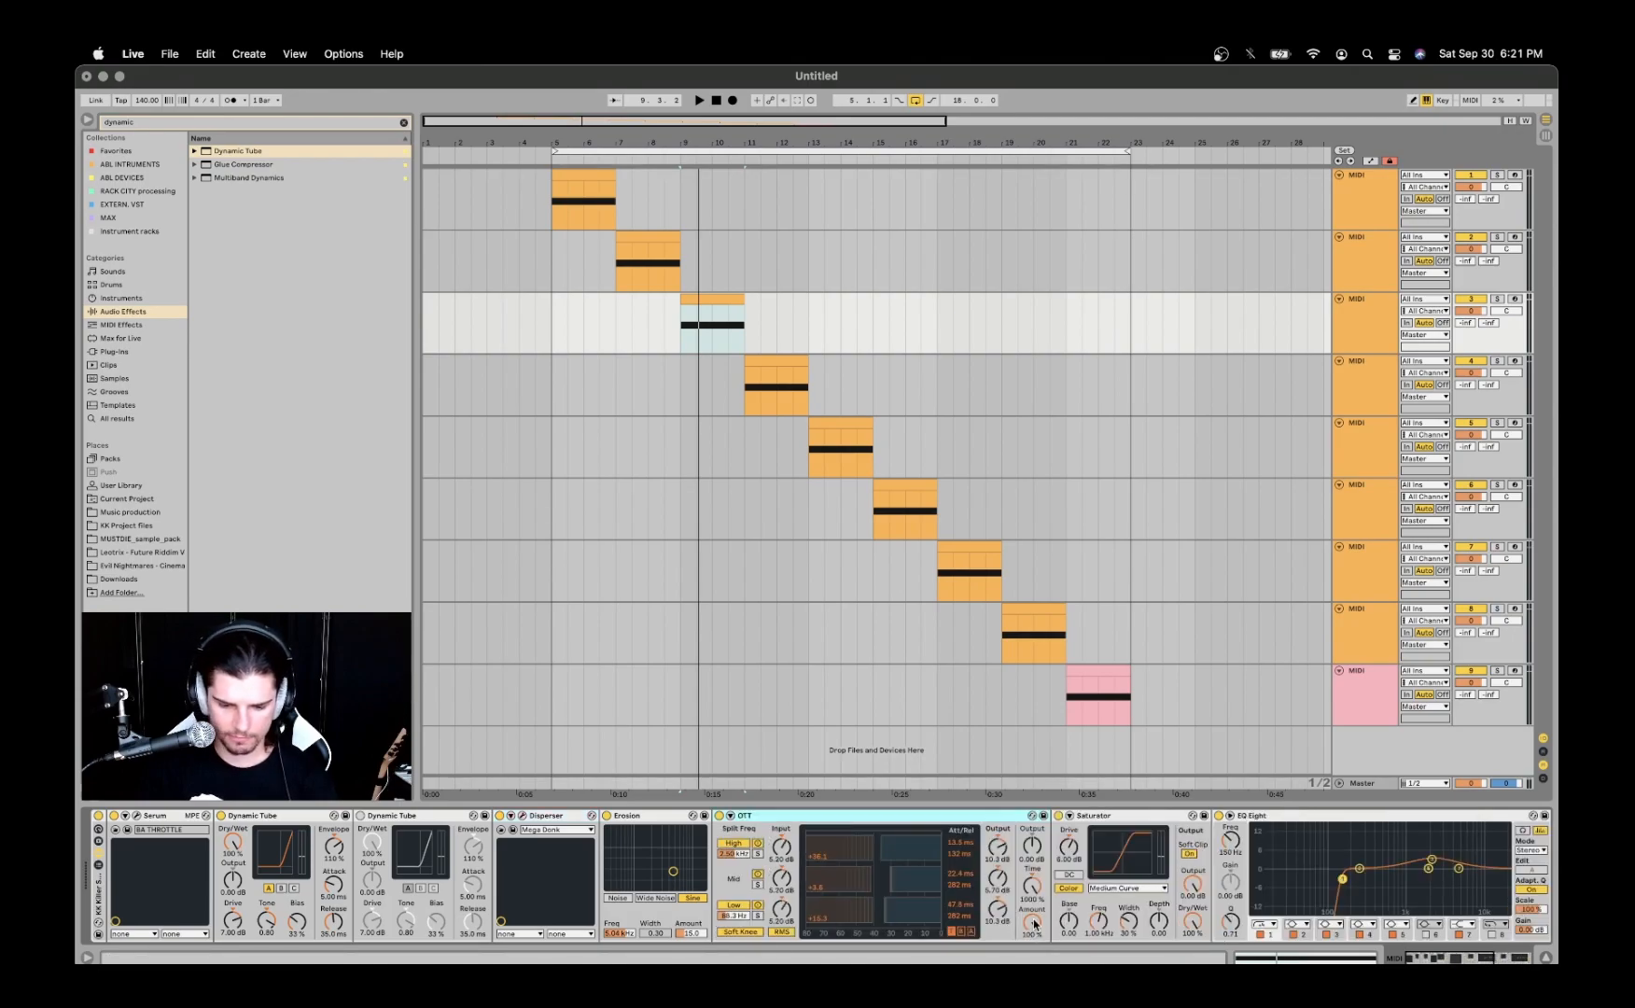
double_click(824, 817)
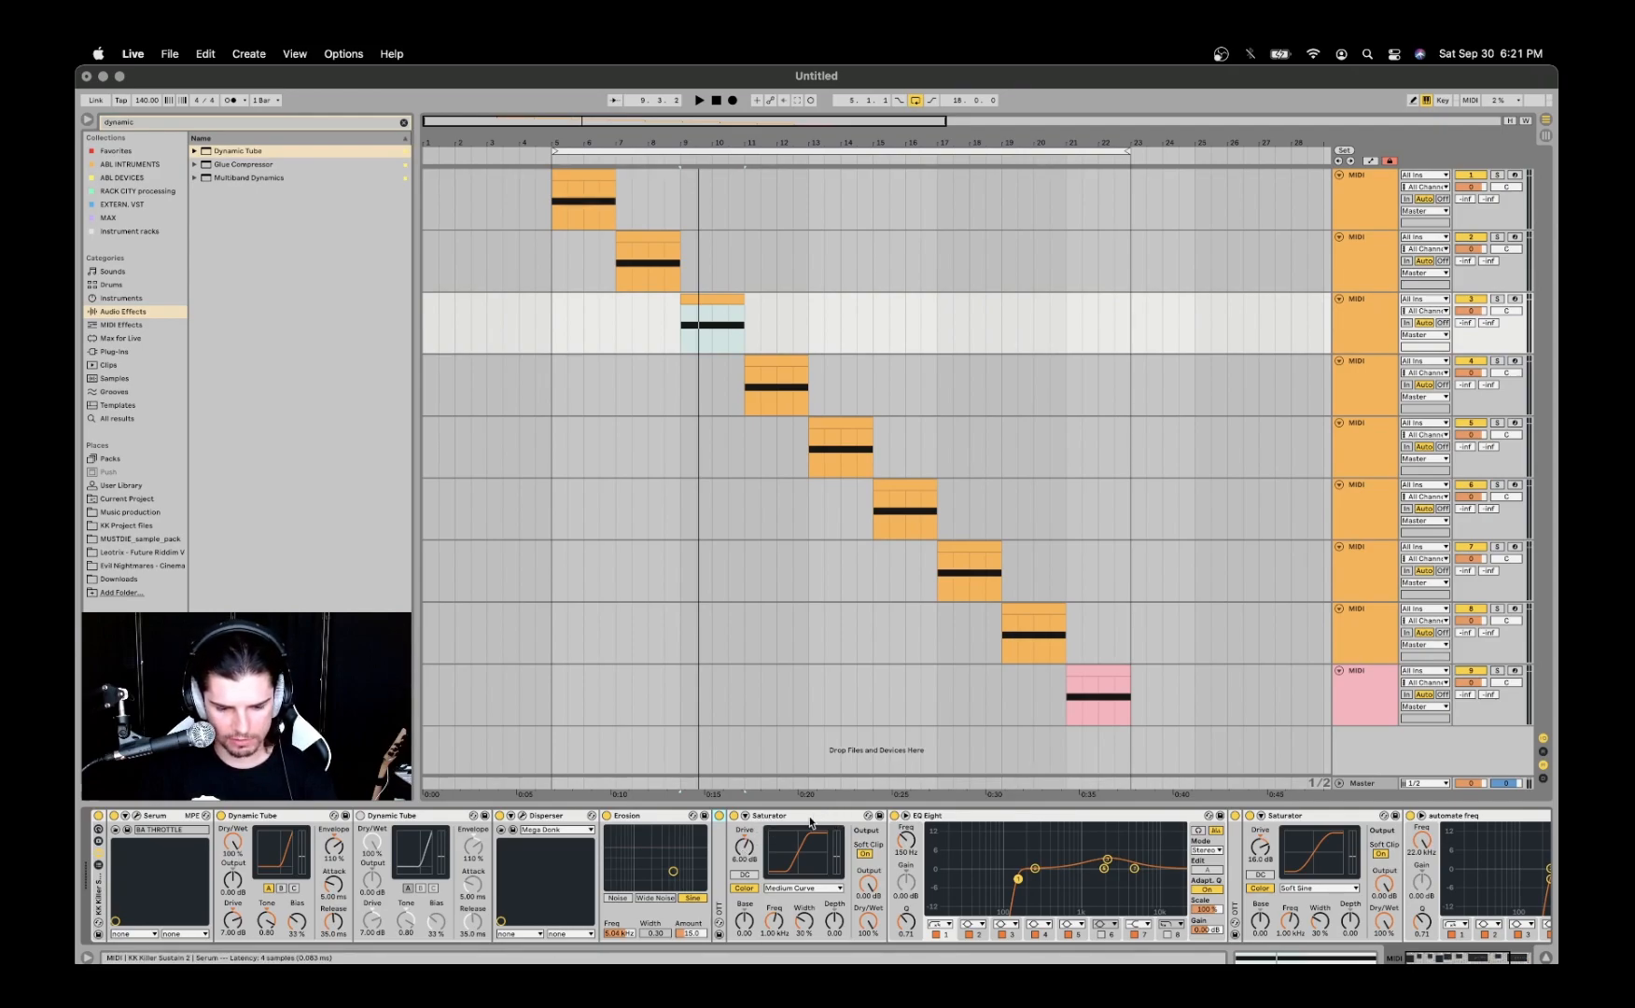
scroll(810, 821, right, 5)
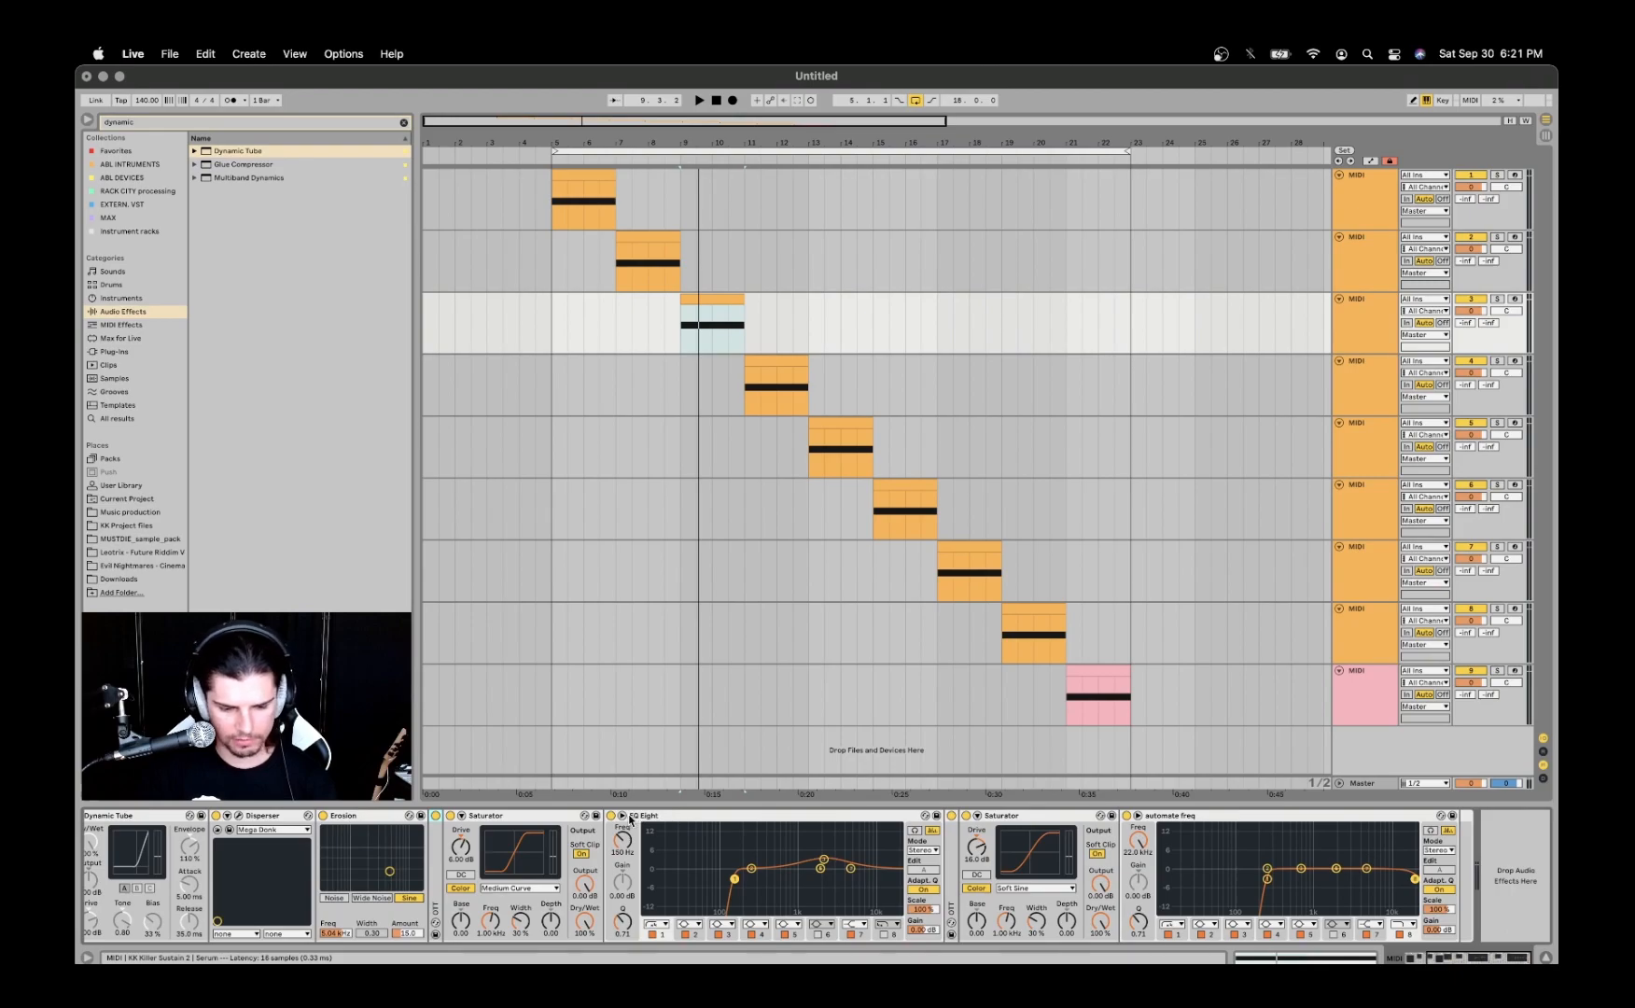
click(824, 860)
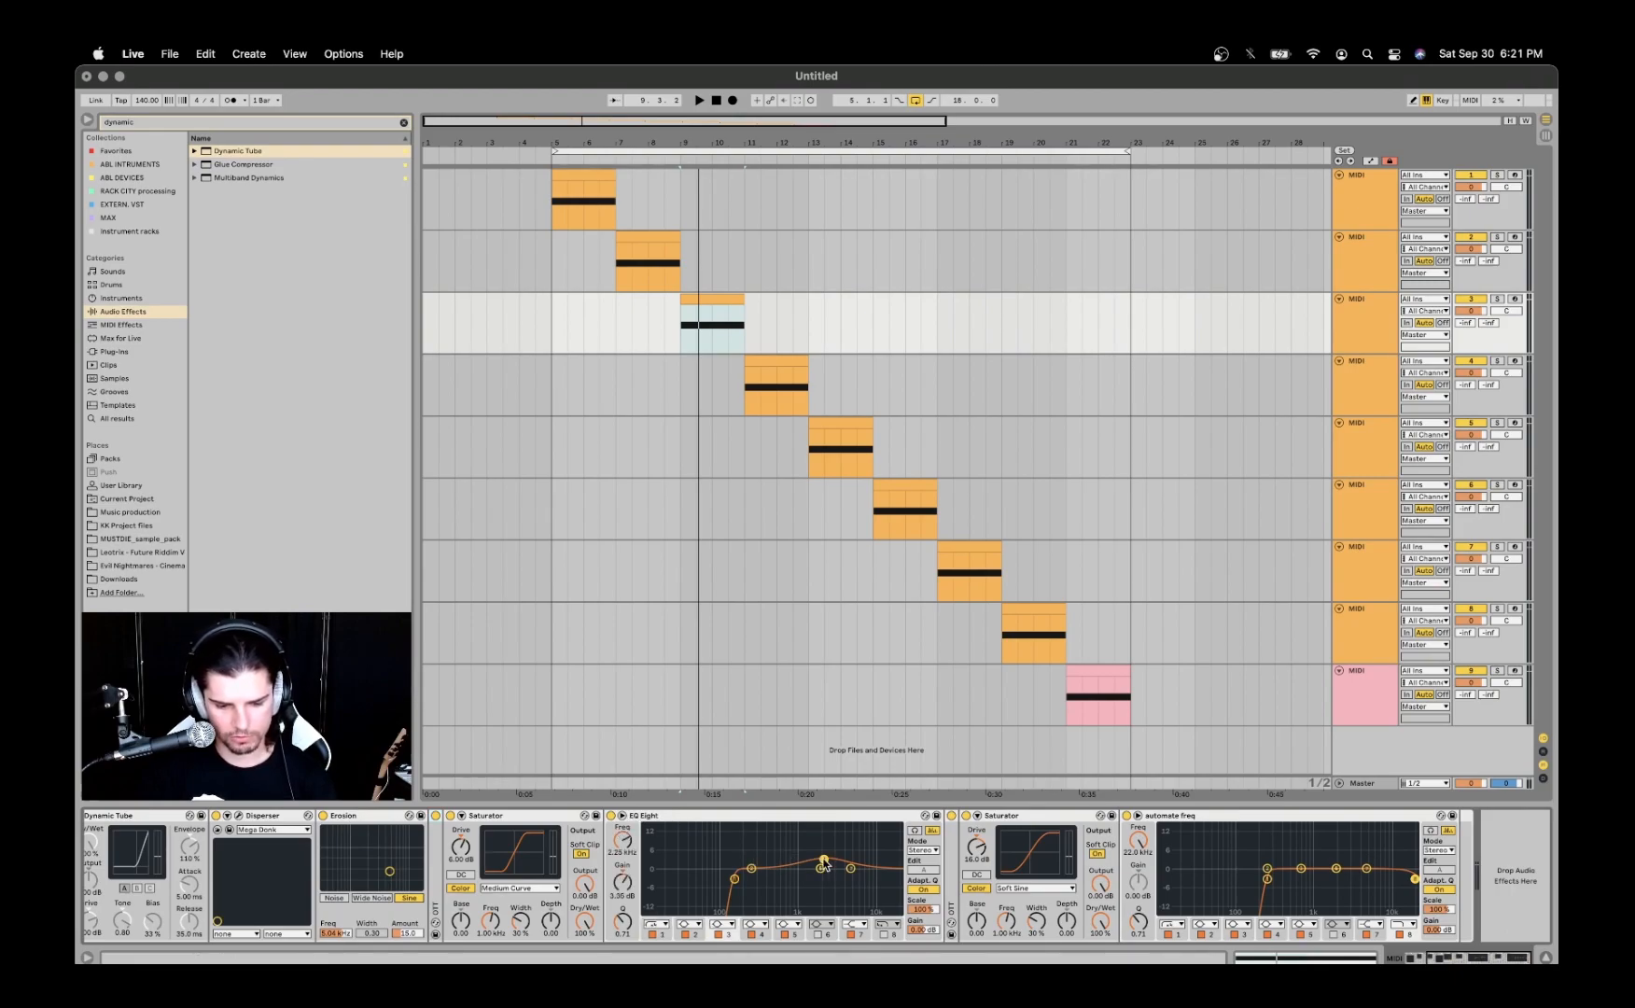
click(622, 815)
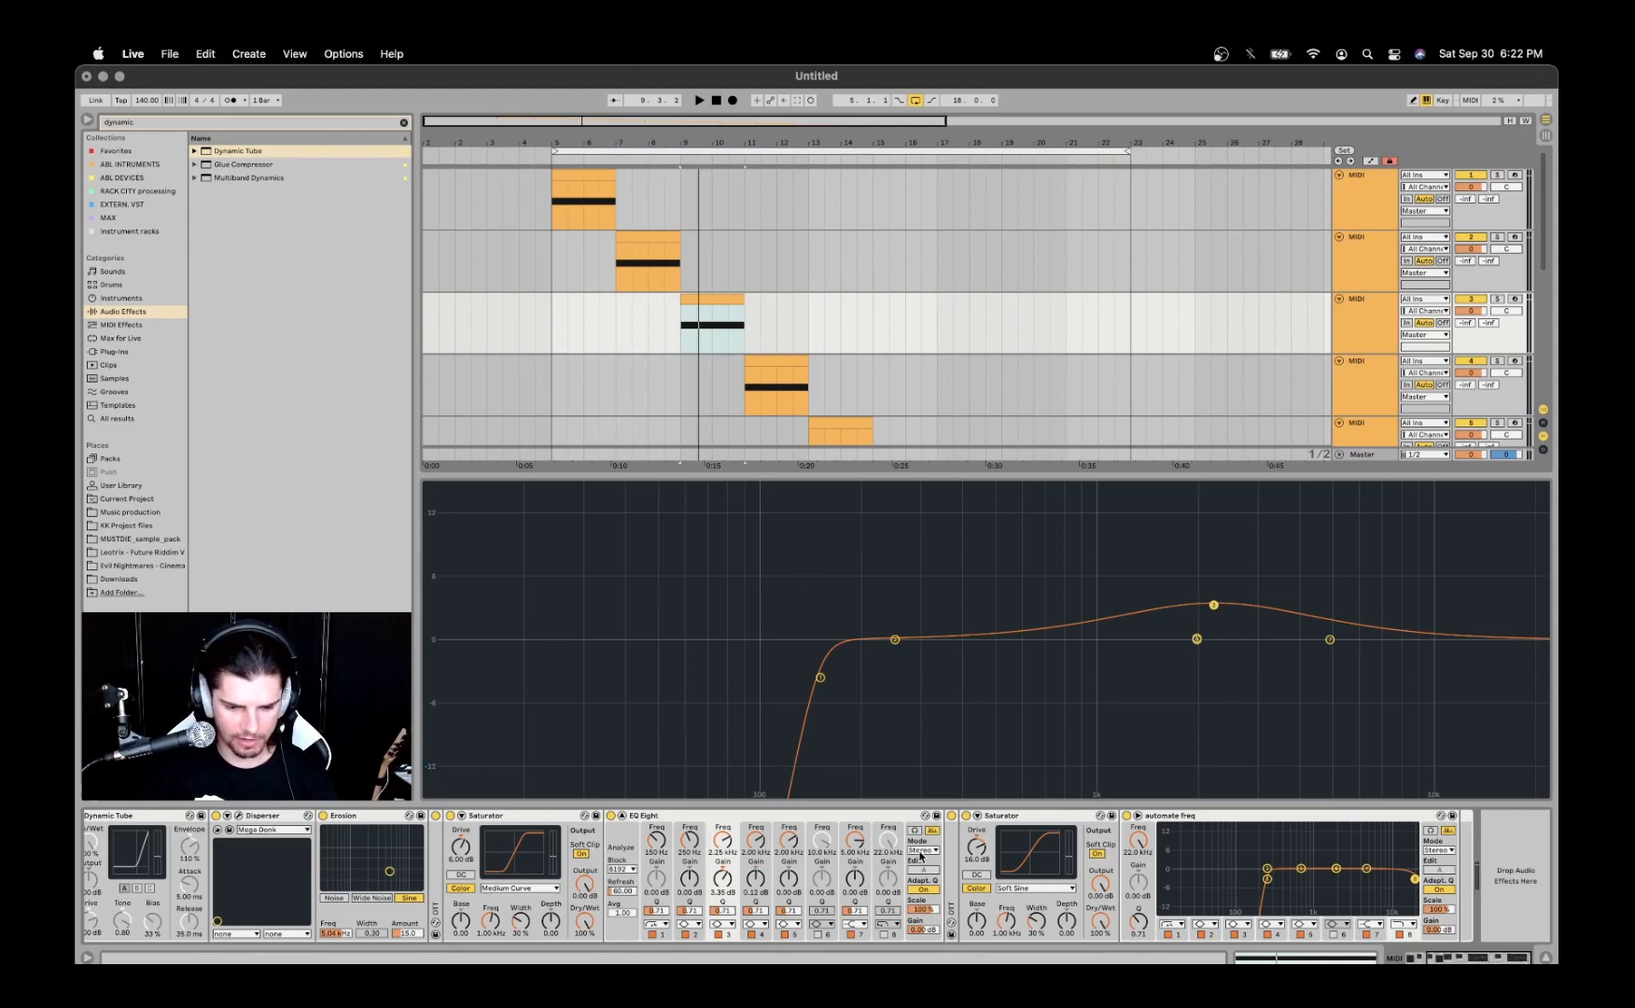
click(623, 816)
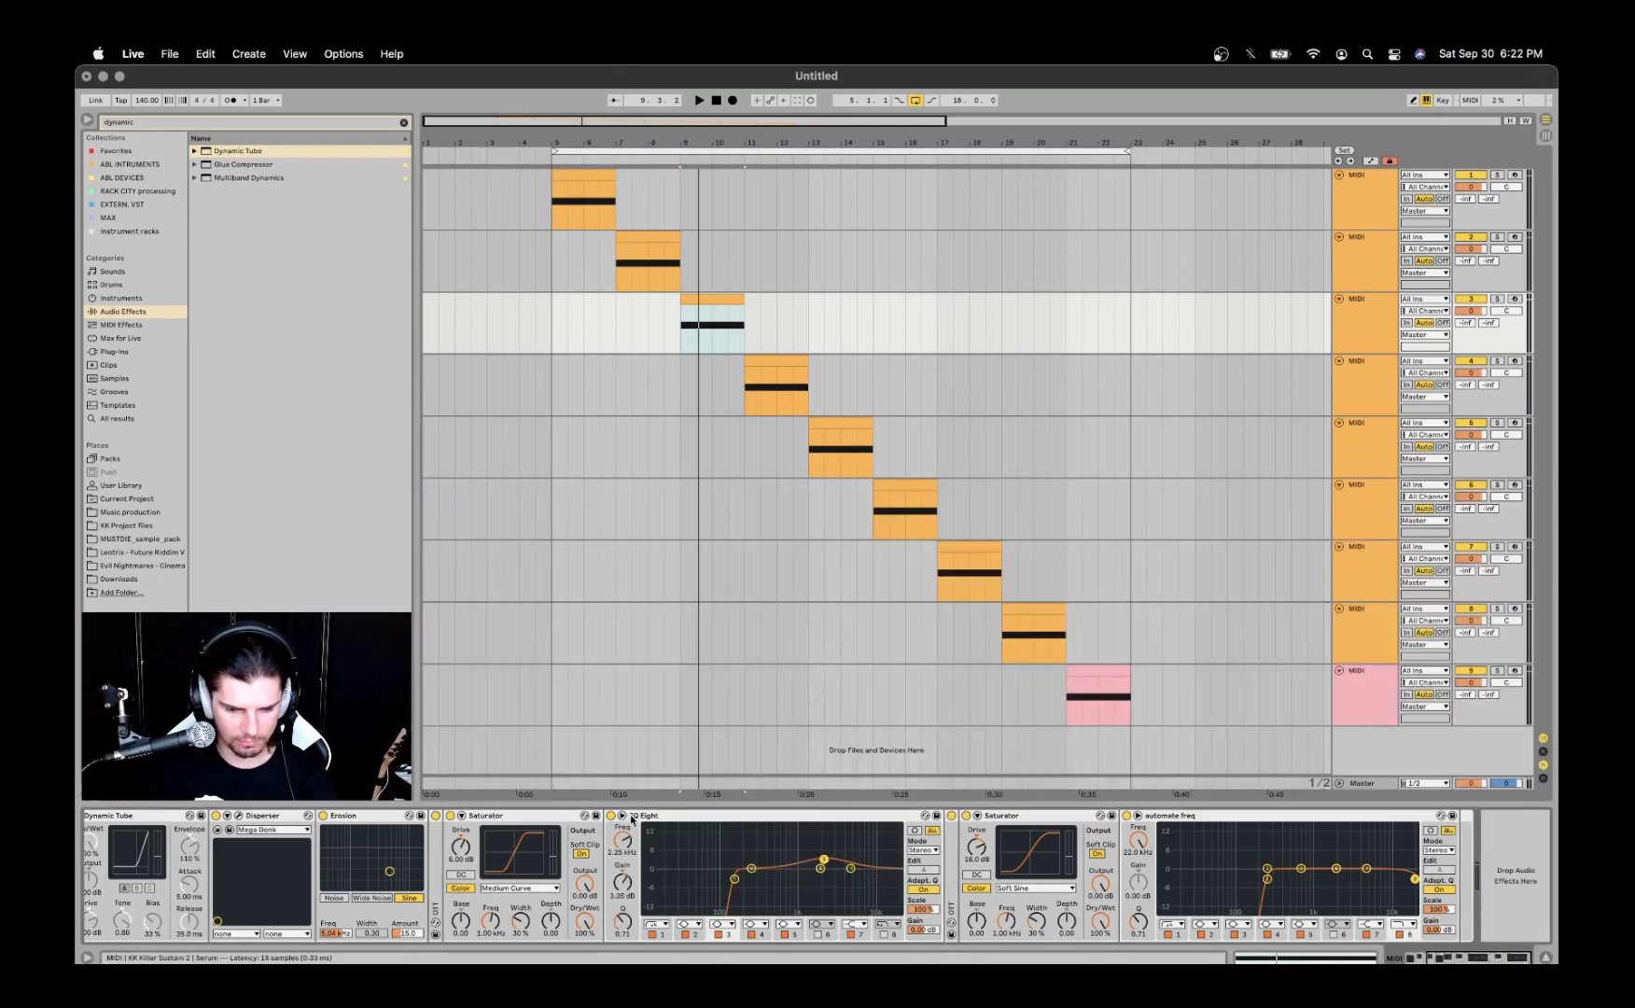
- Switch off the Saturator with the Soft Sine curve and unfold both OTT devices in the third track's chain
double_click(952, 859)
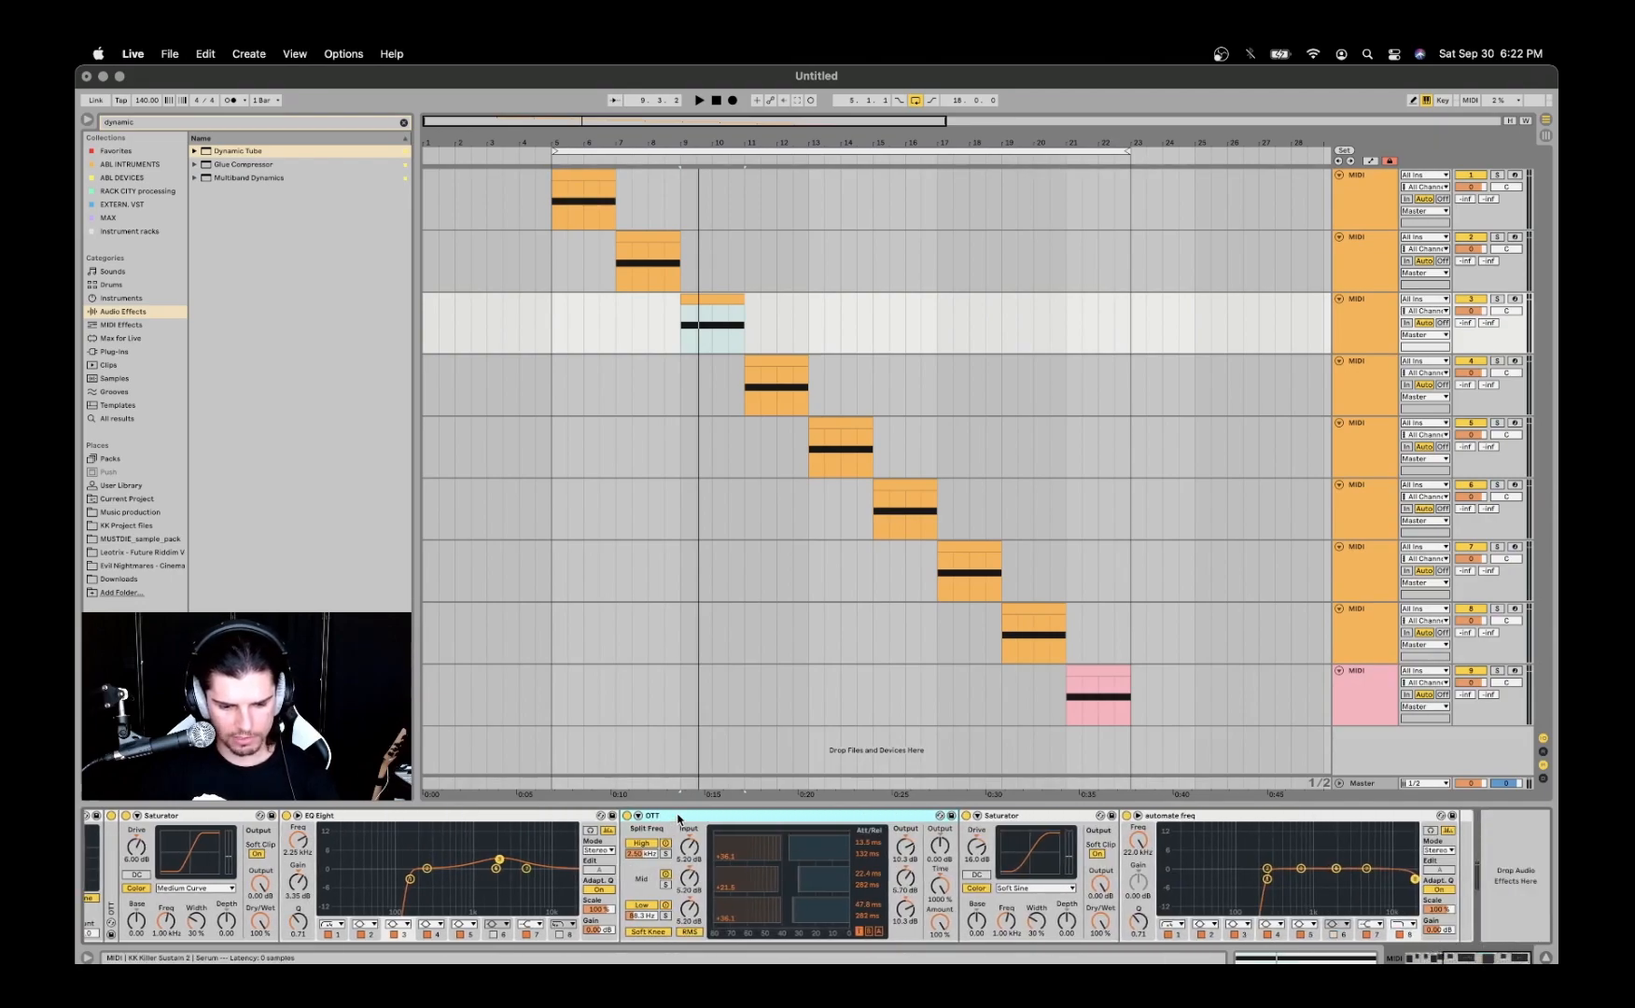
key(Delete)
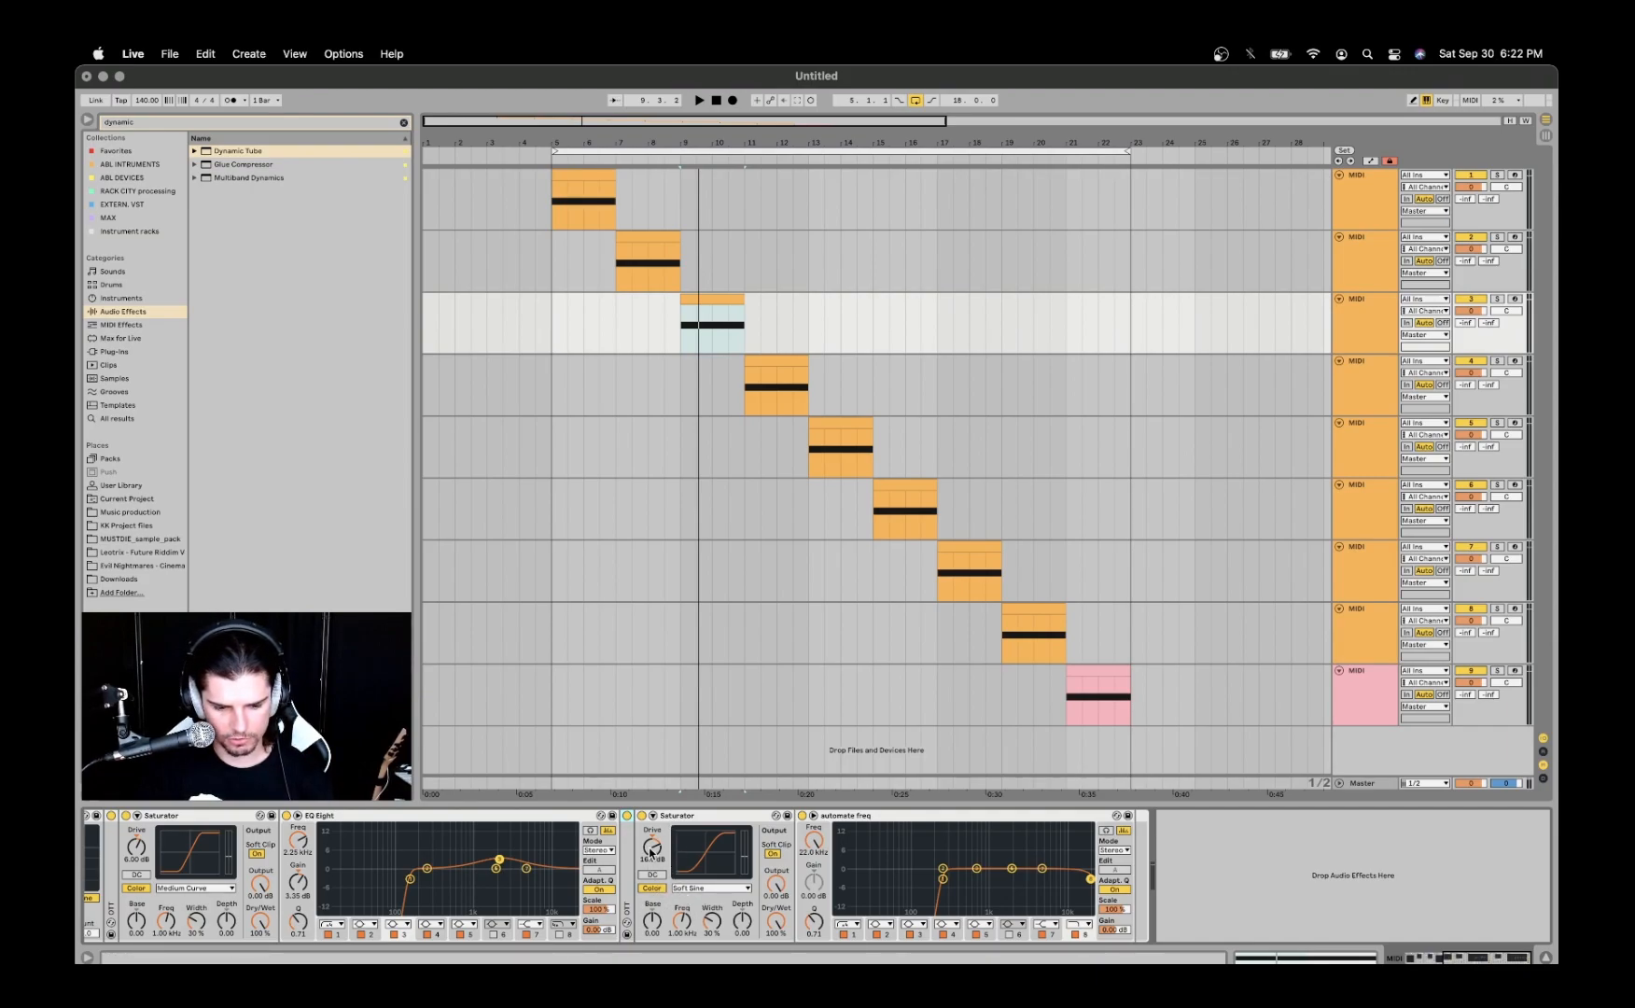
click(641, 816)
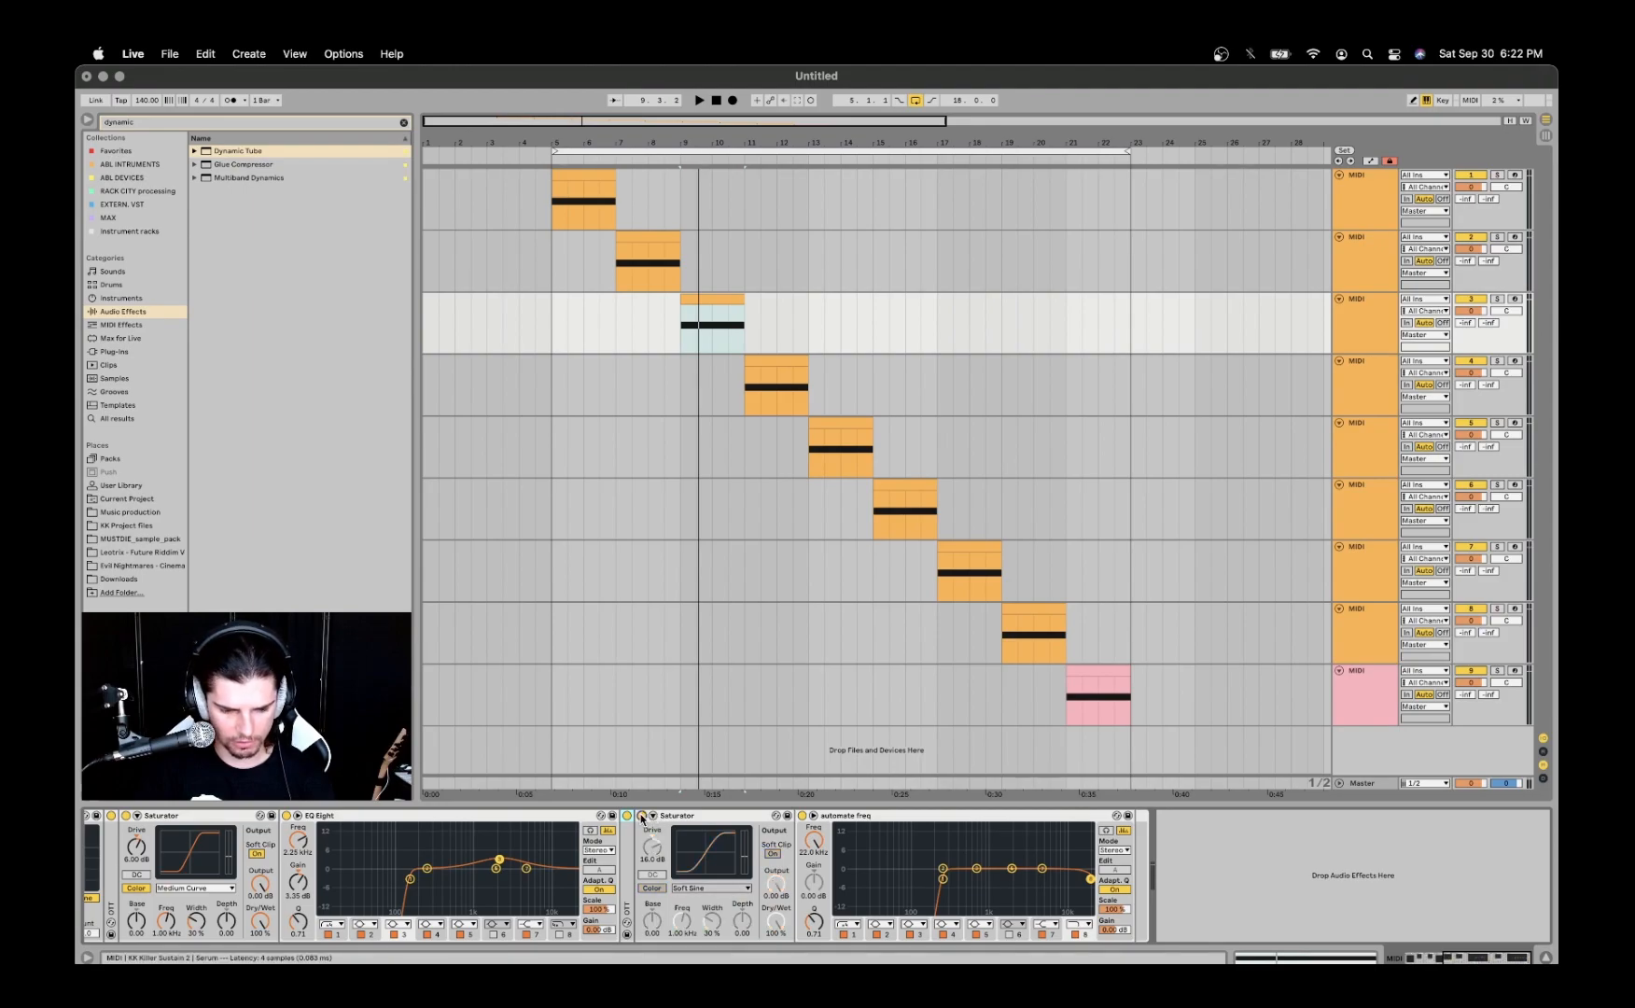
double_click(627, 857)
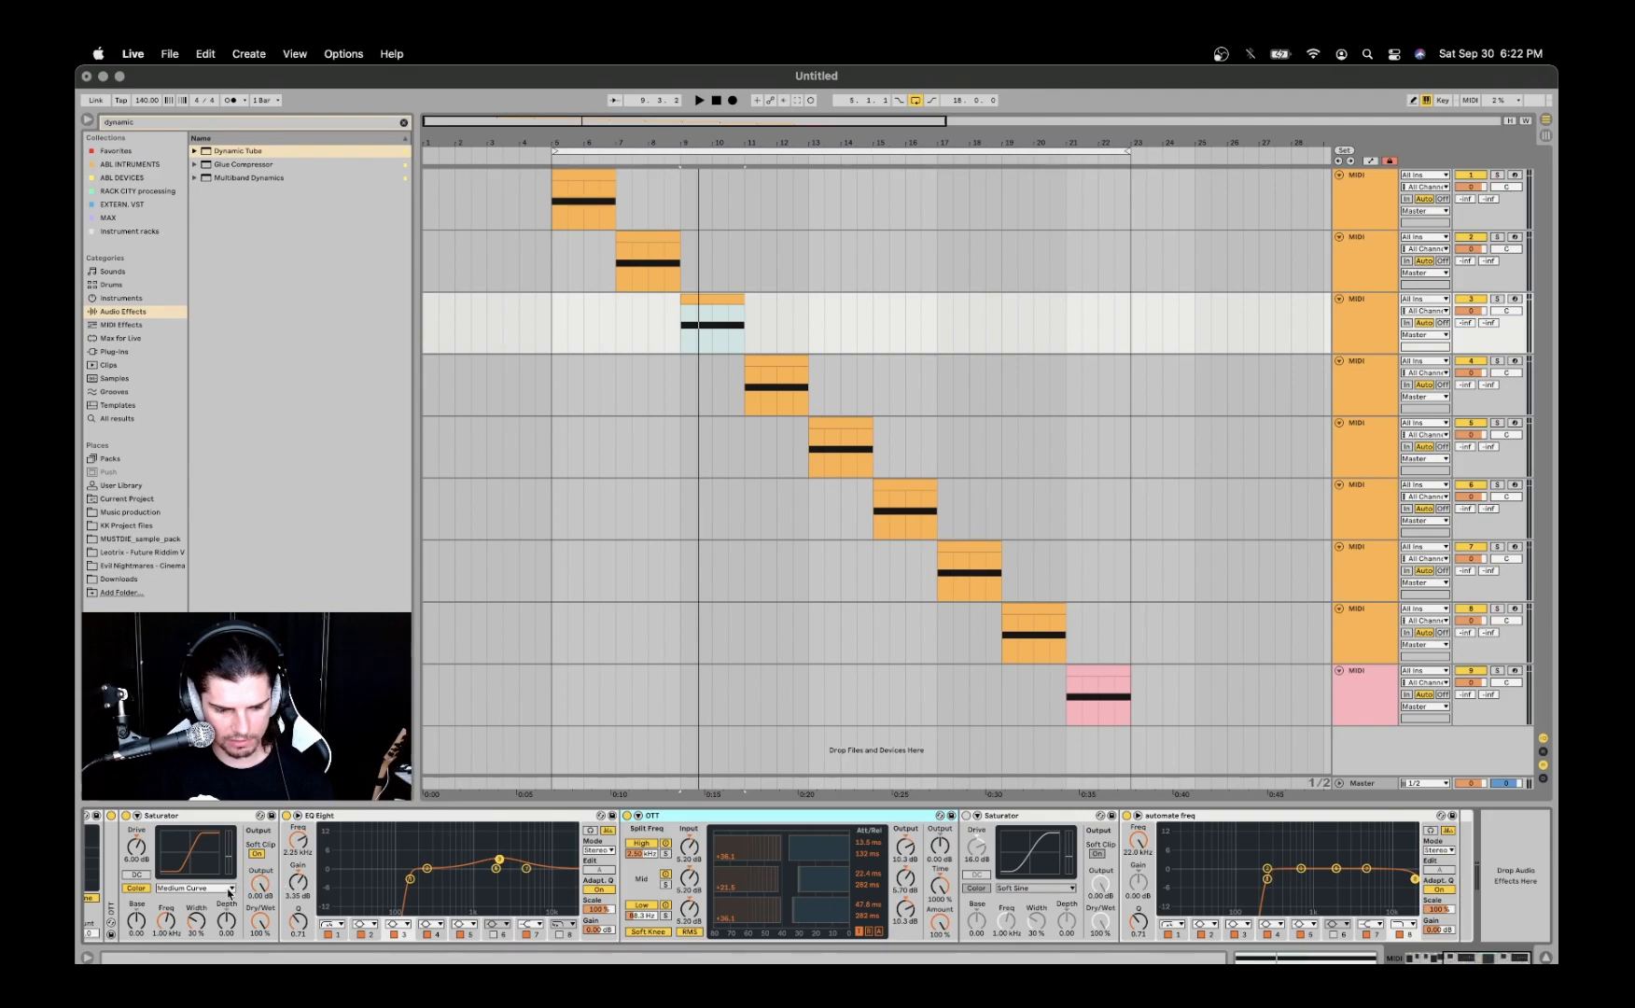
scroll(233, 891, left, 3)
drag(228, 893, 229, 893)
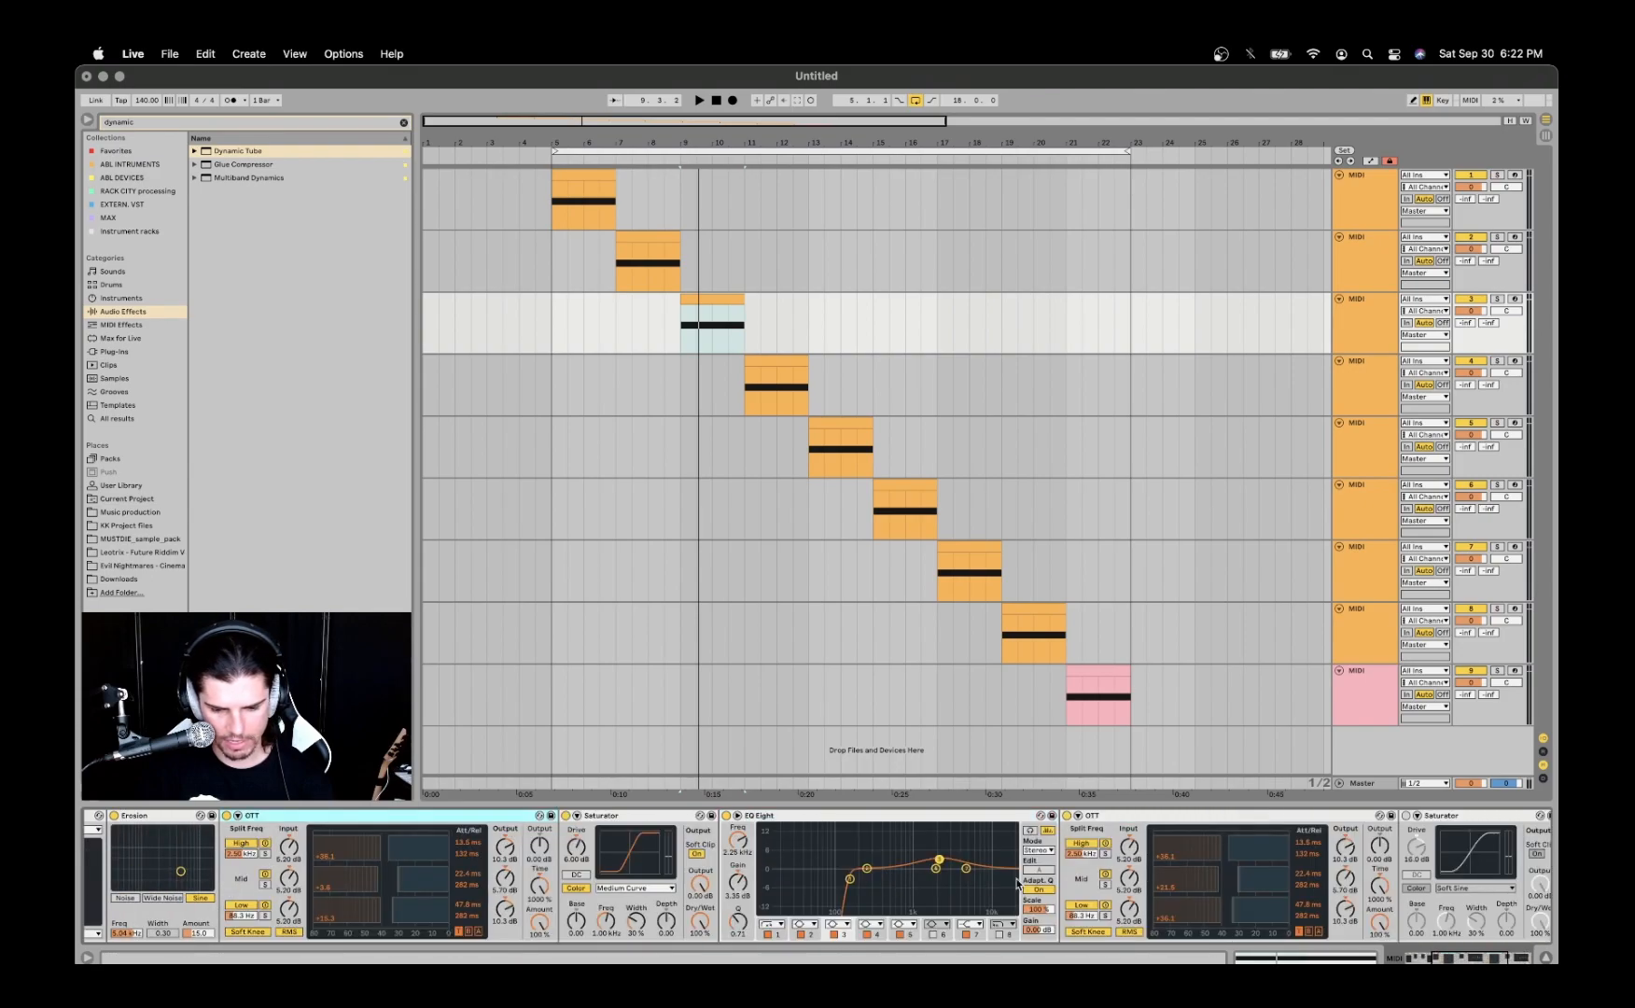
- Play the third track's clip with the Soft Sine Saturator off and on for comparison, leaving it on
key(space)
key(space)
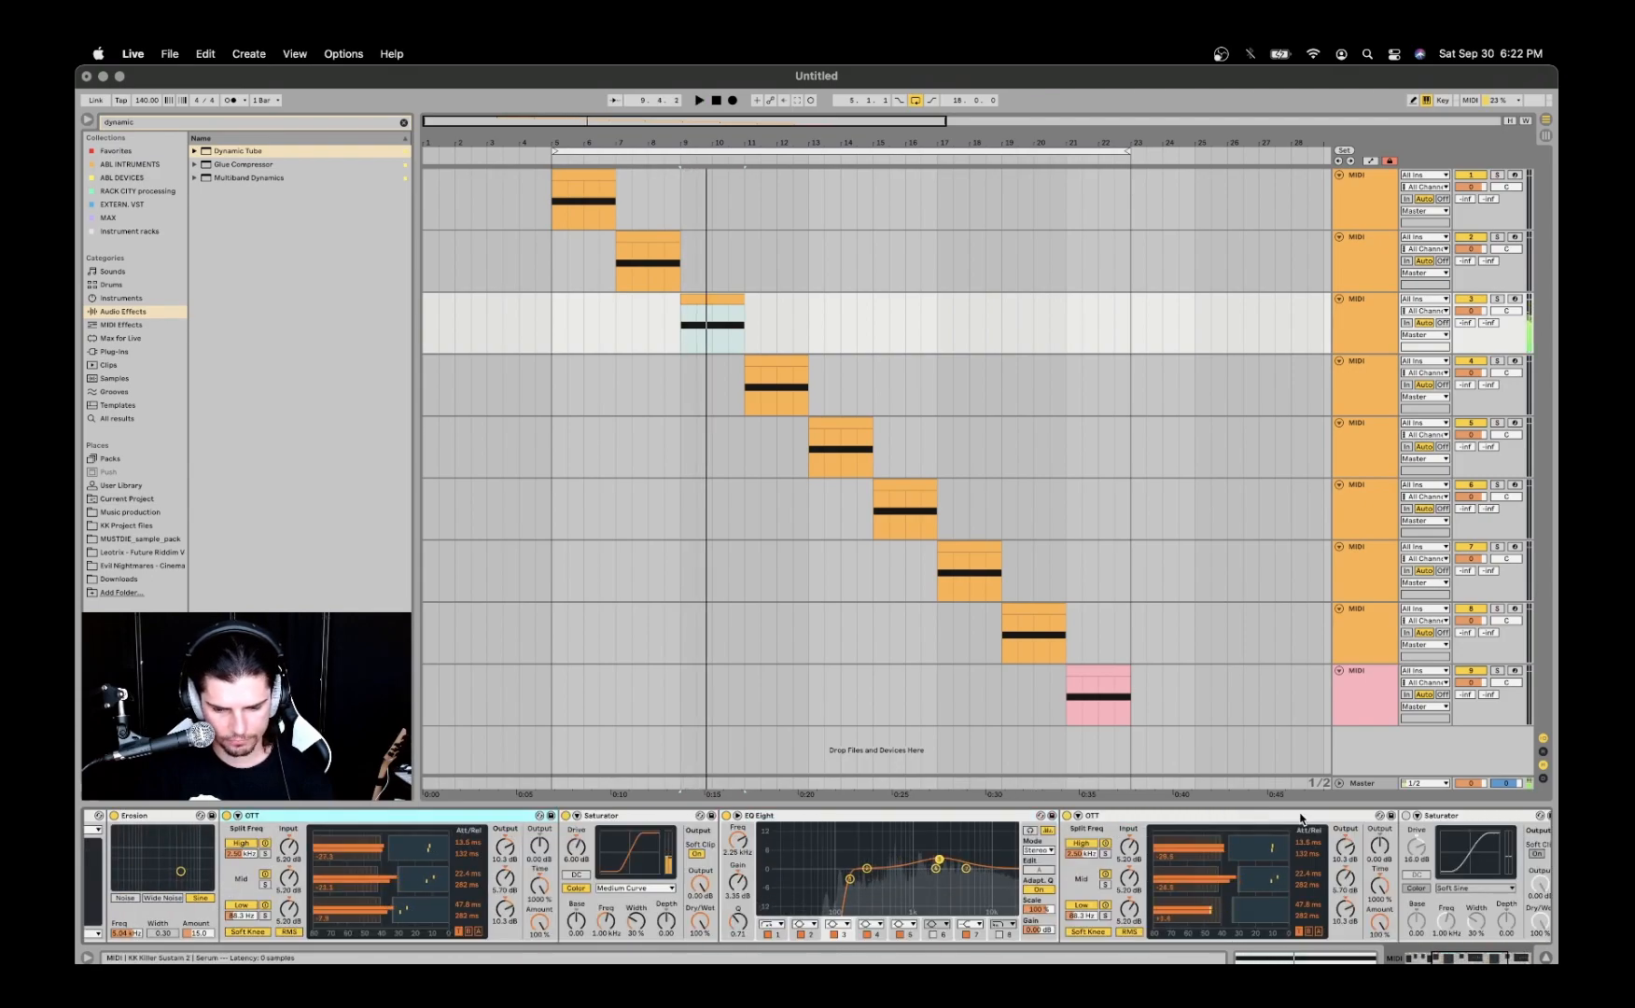
key(space)
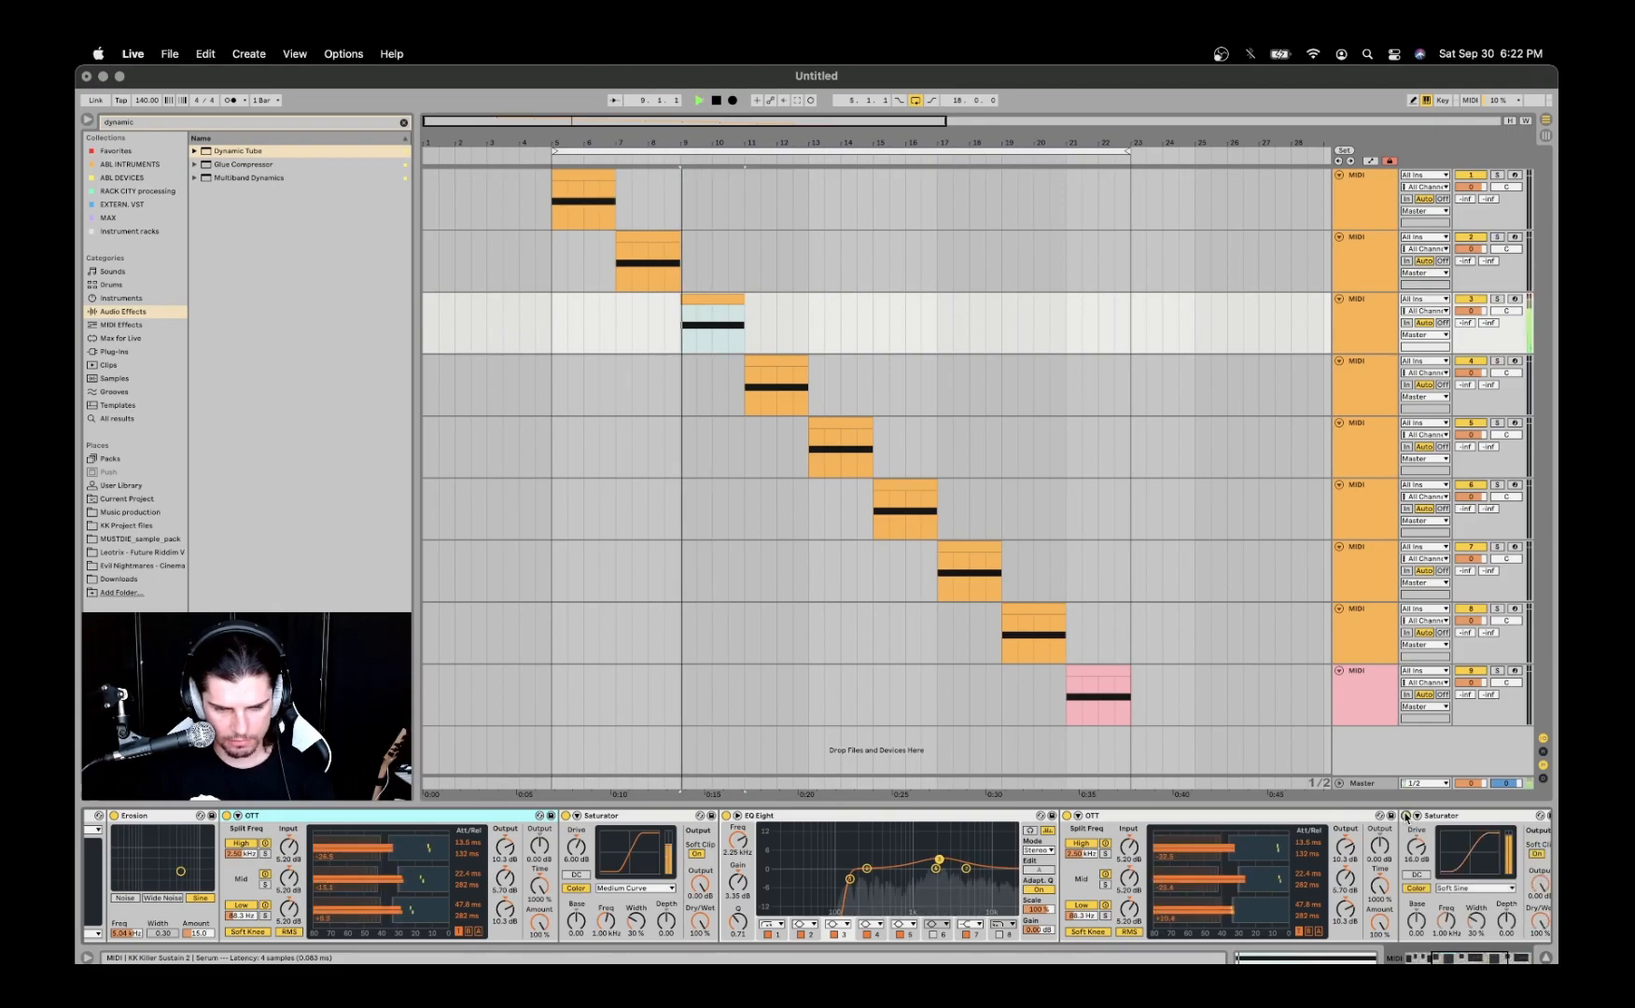
key(space)
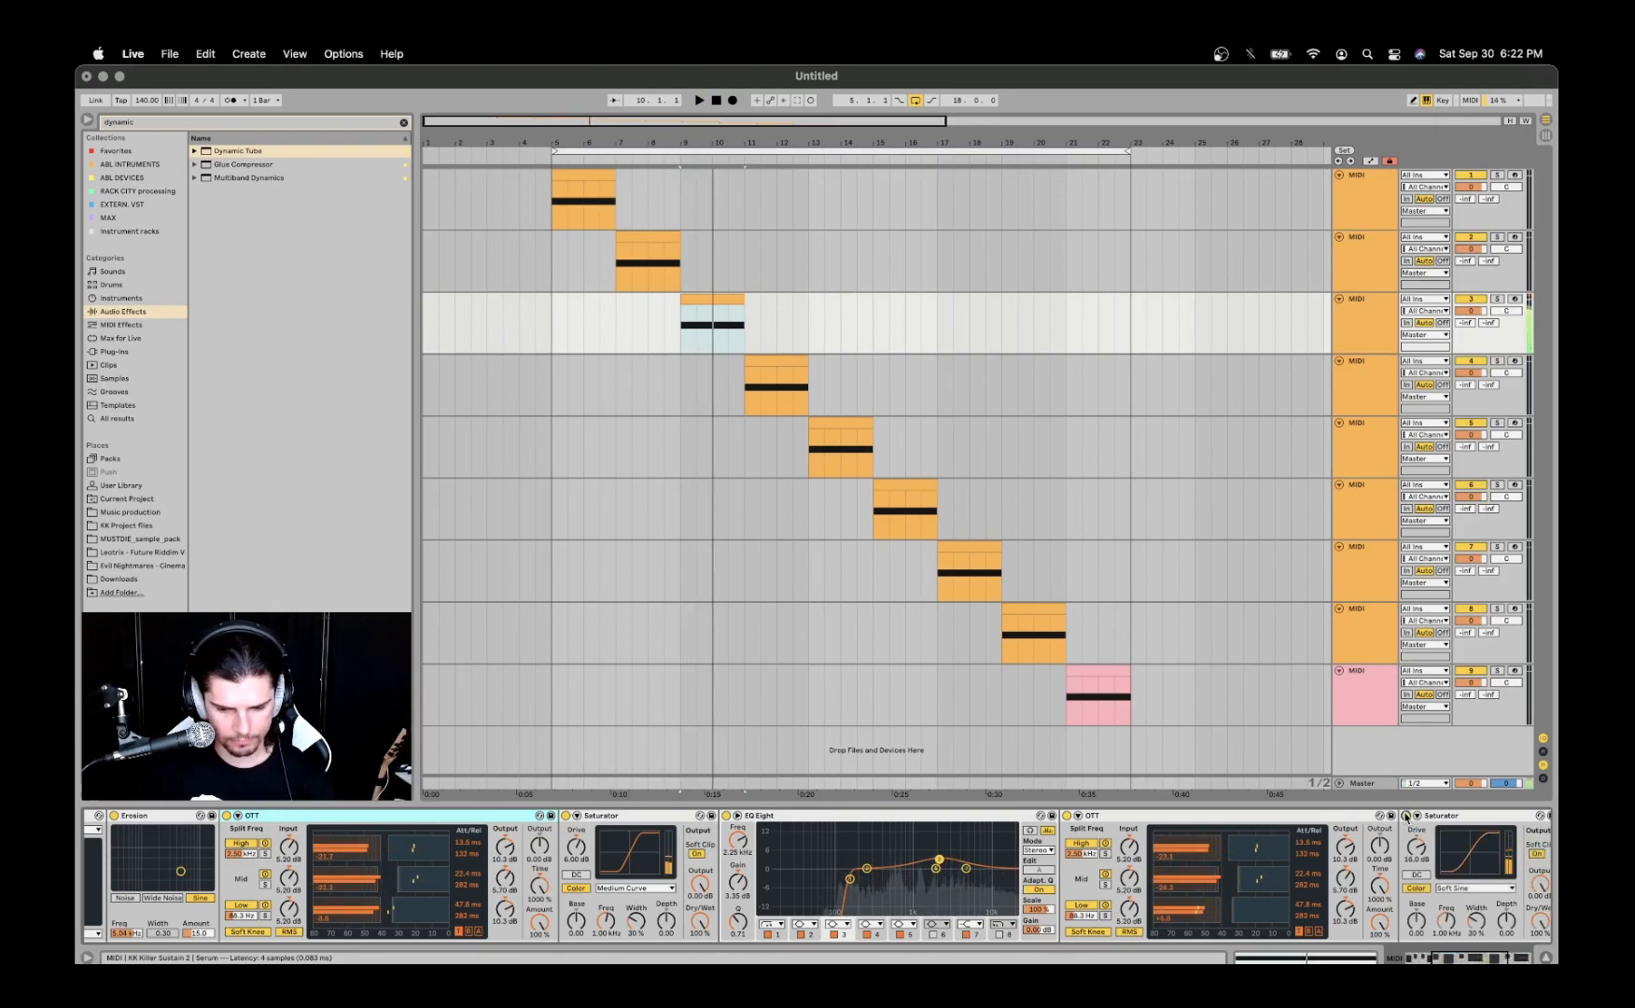
- Sweep the frequency of the "automate freq" EQ's last band while playing the clip, and restore it to 22.0 kHz
scroll(1290, 849, right, 5)
scroll(1290, 849, right, 3)
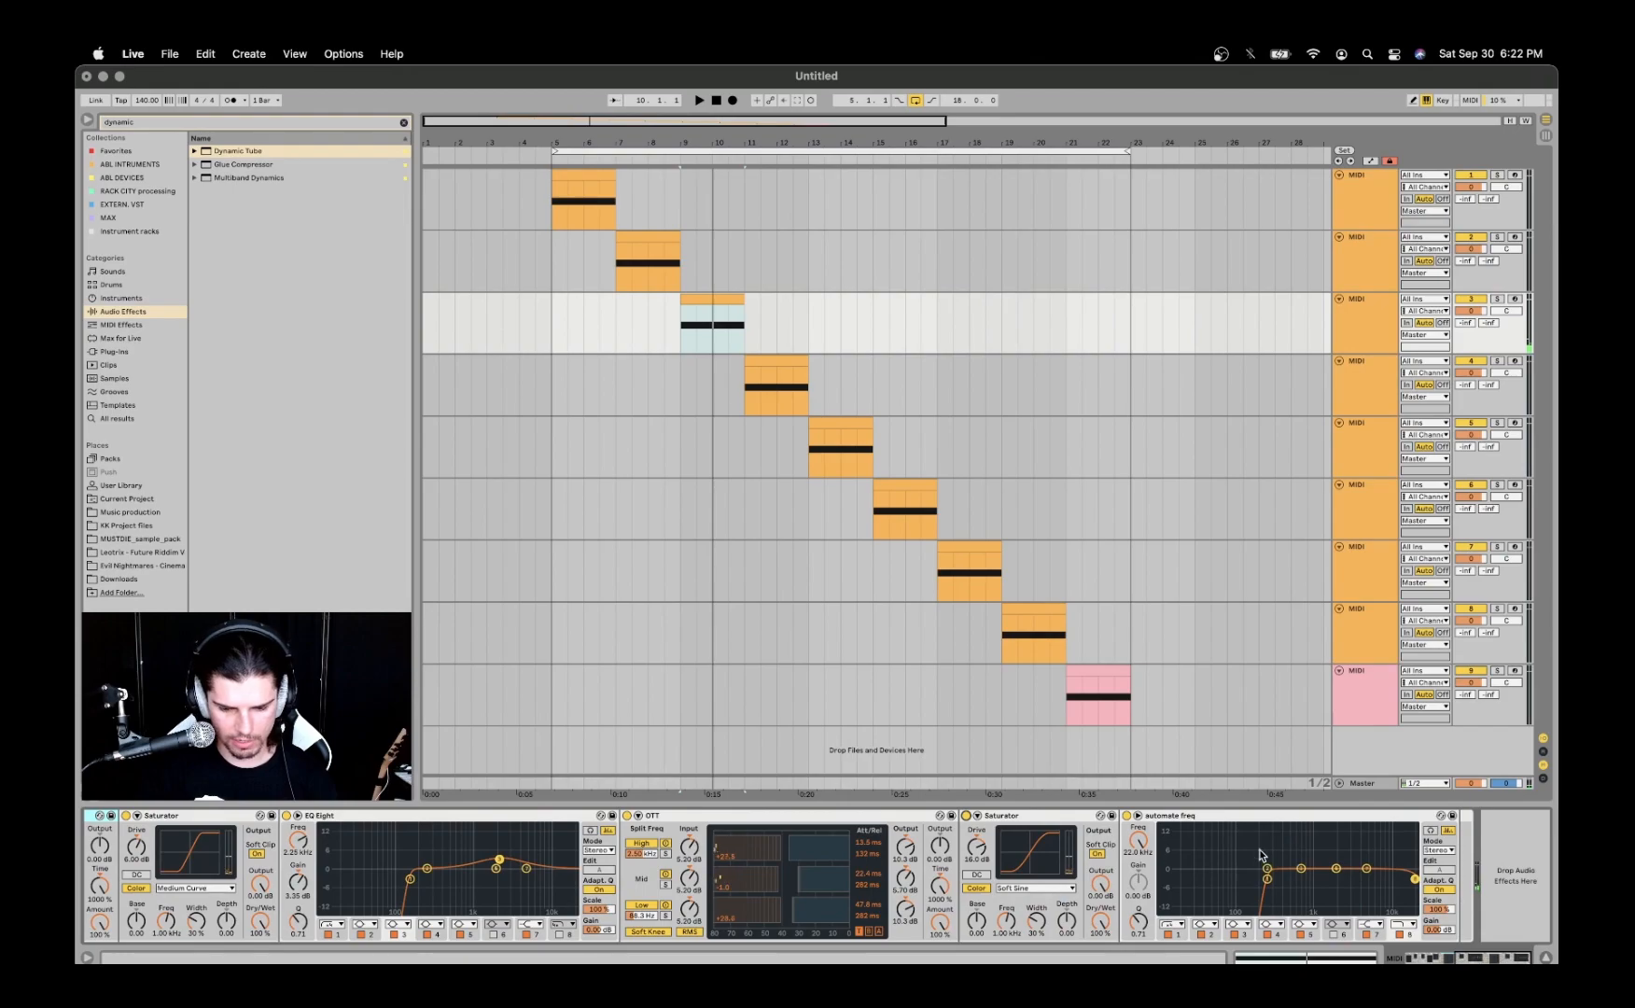
click(1205, 817)
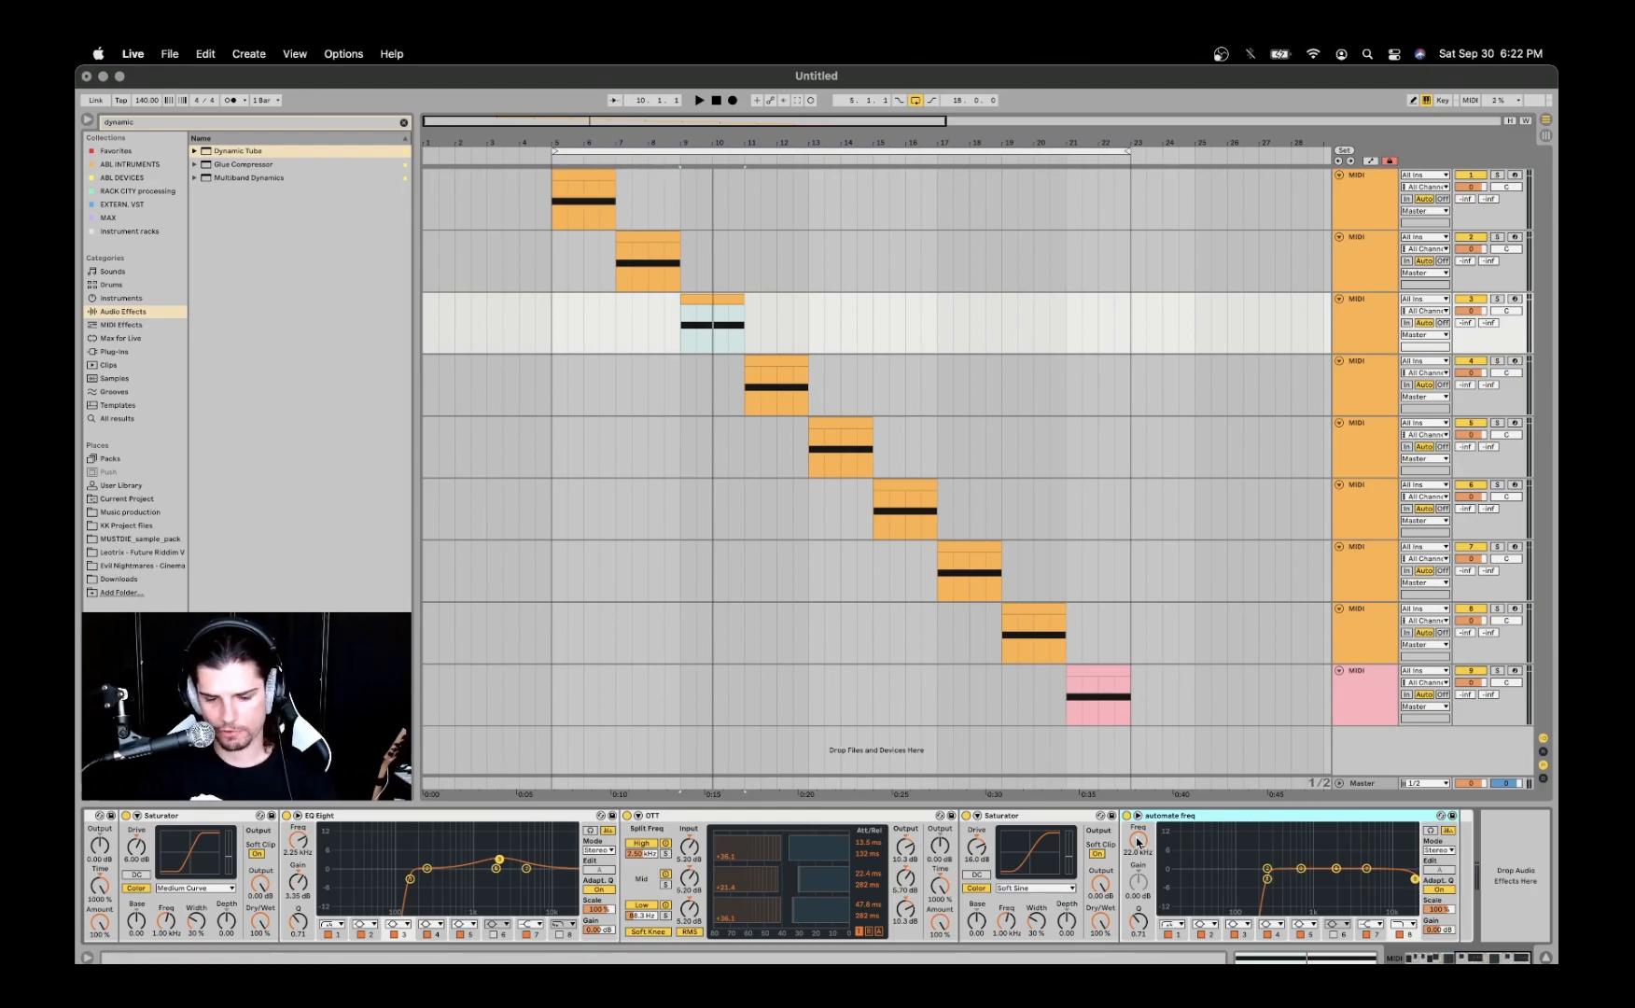
drag(1139, 840, 1138, 903)
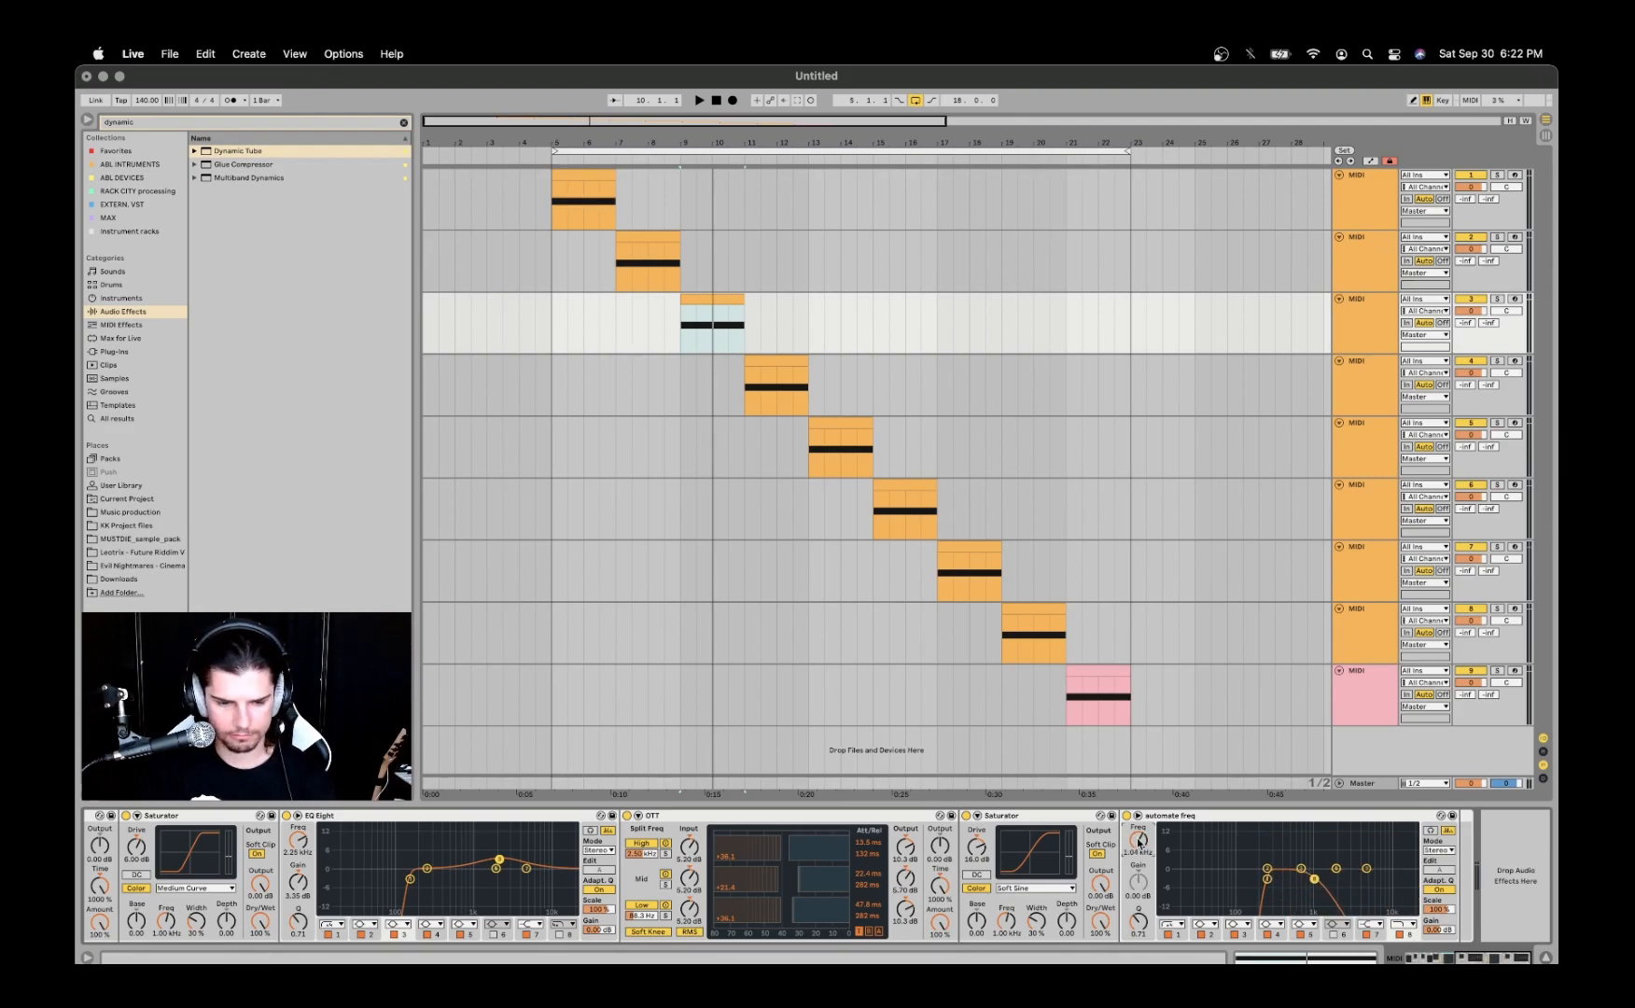
drag(1139, 842, 1140, 848)
key(space)
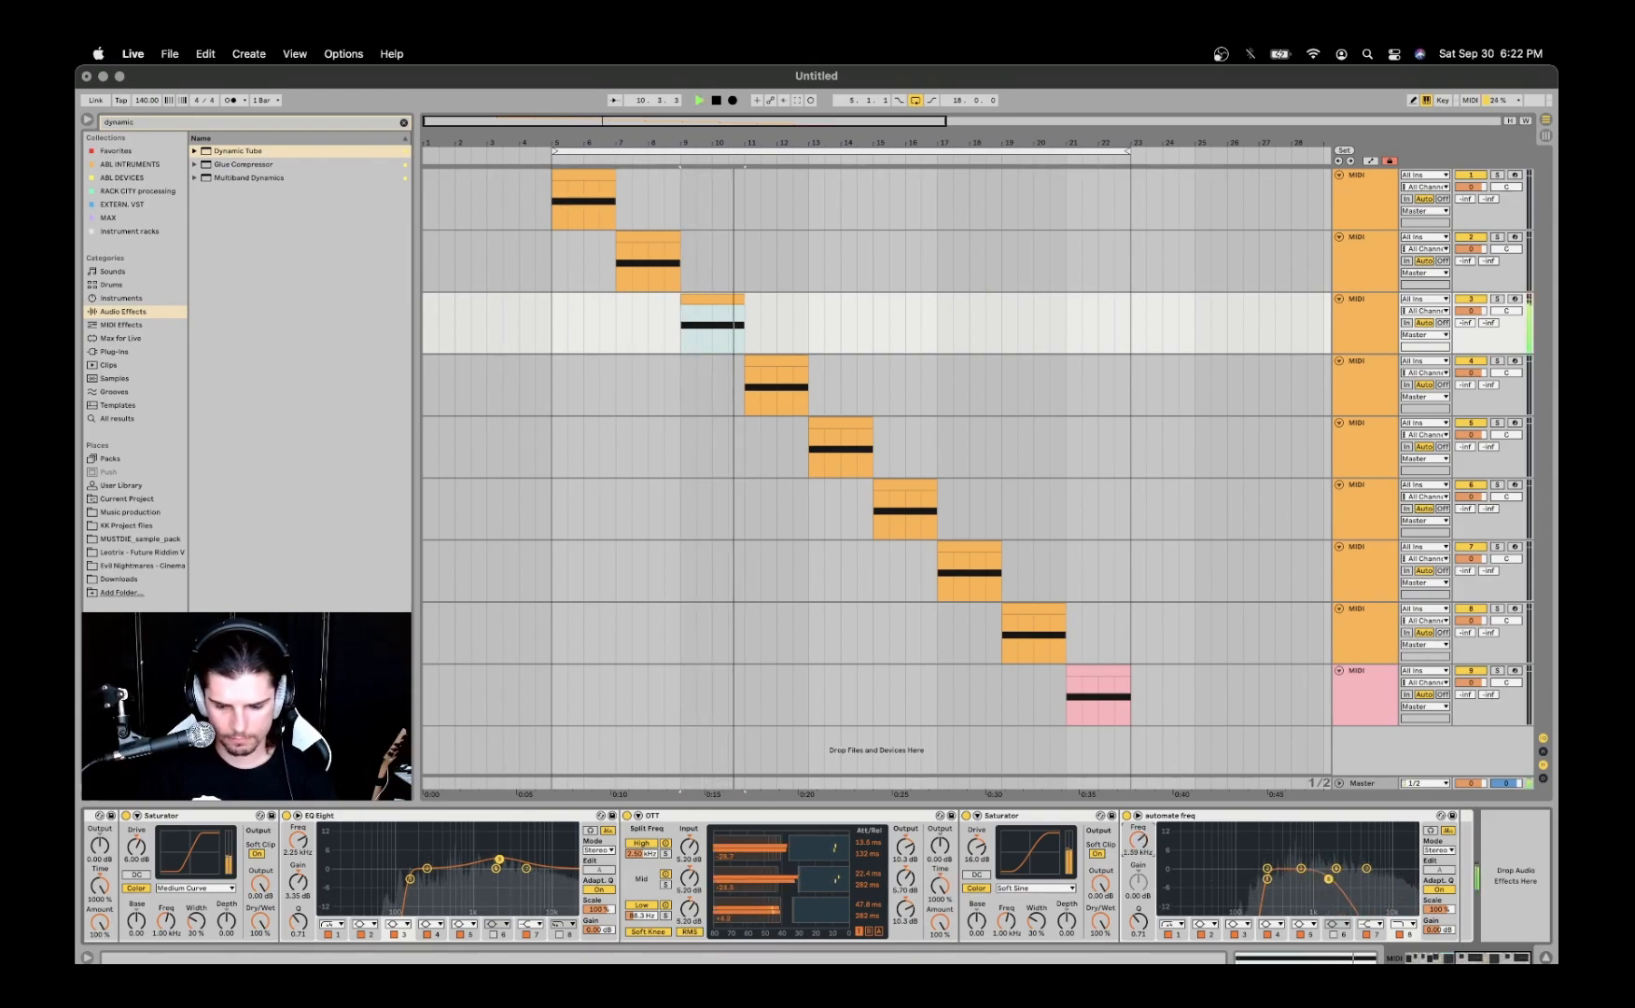
key(space)
key(space)
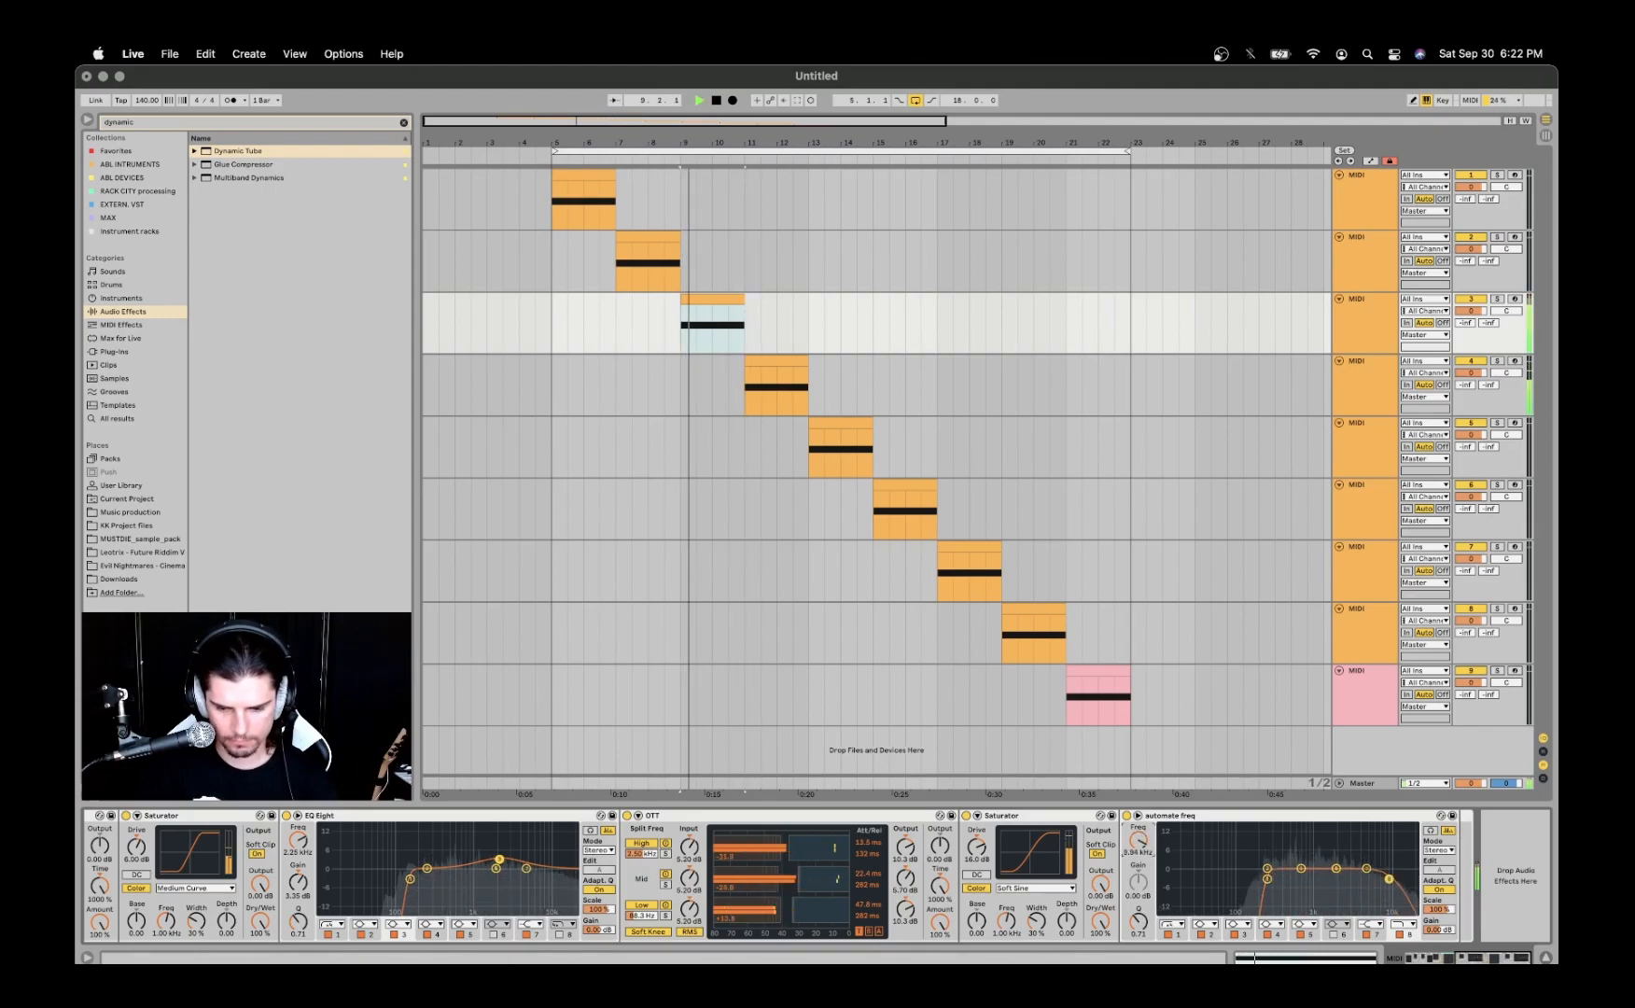
key(space)
- Select and play the fourth track's clip, and deactivate the audio effect rack following its Serum
click(718, 299)
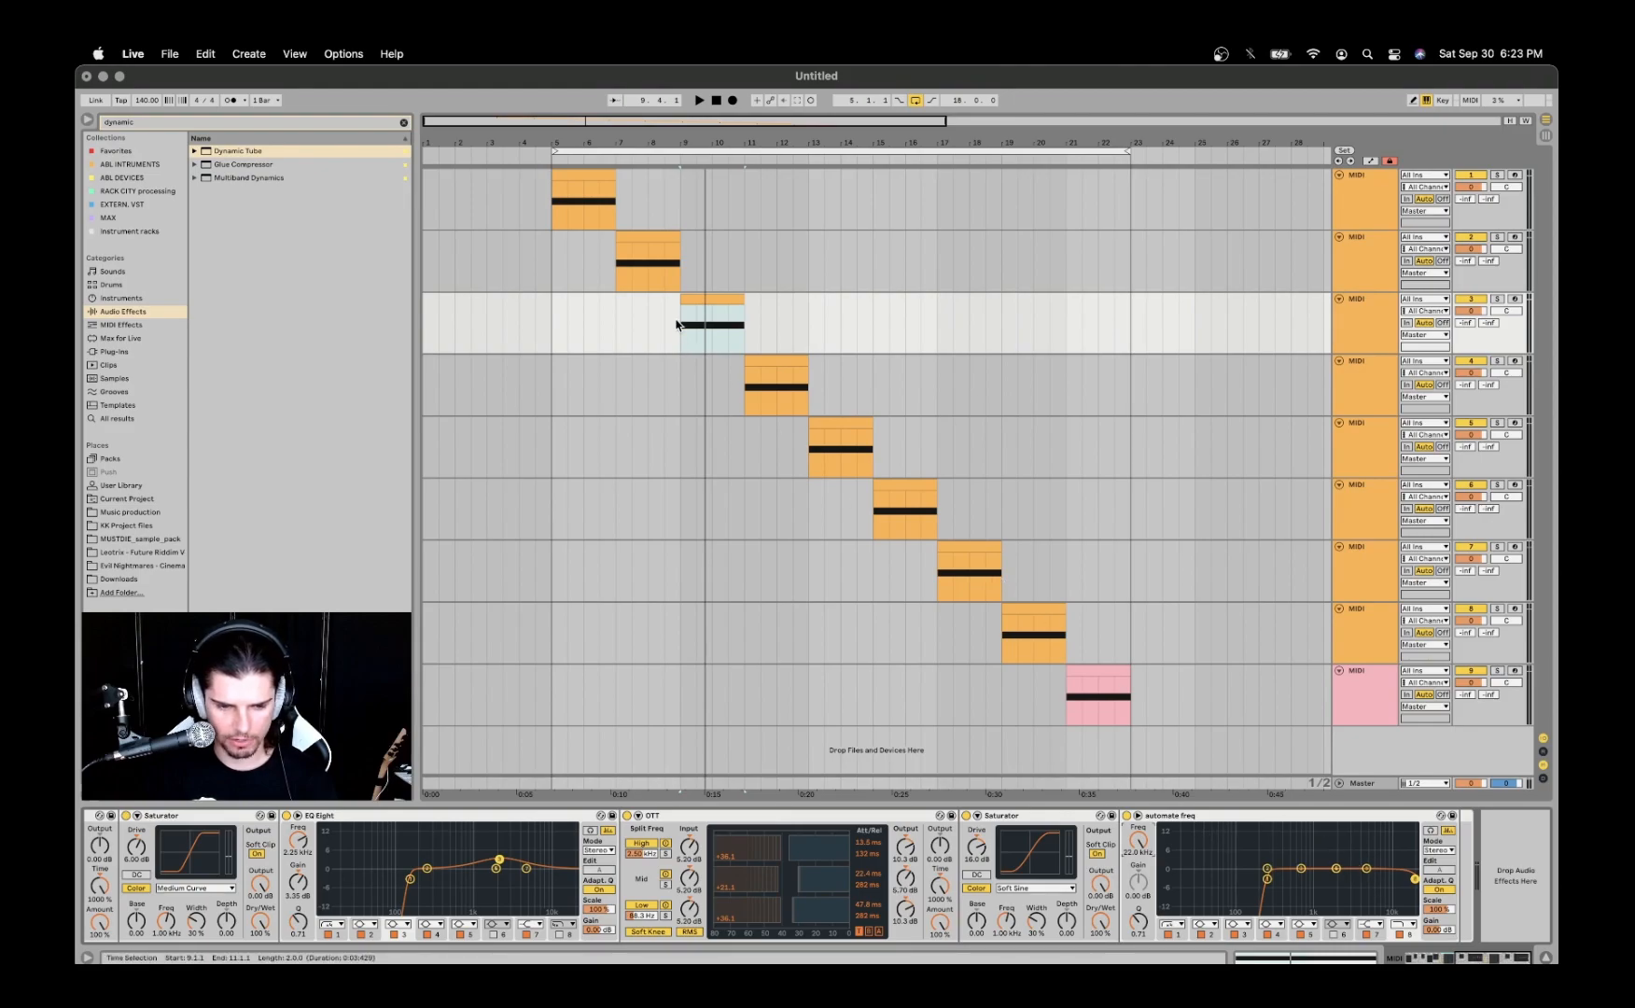
click(762, 361)
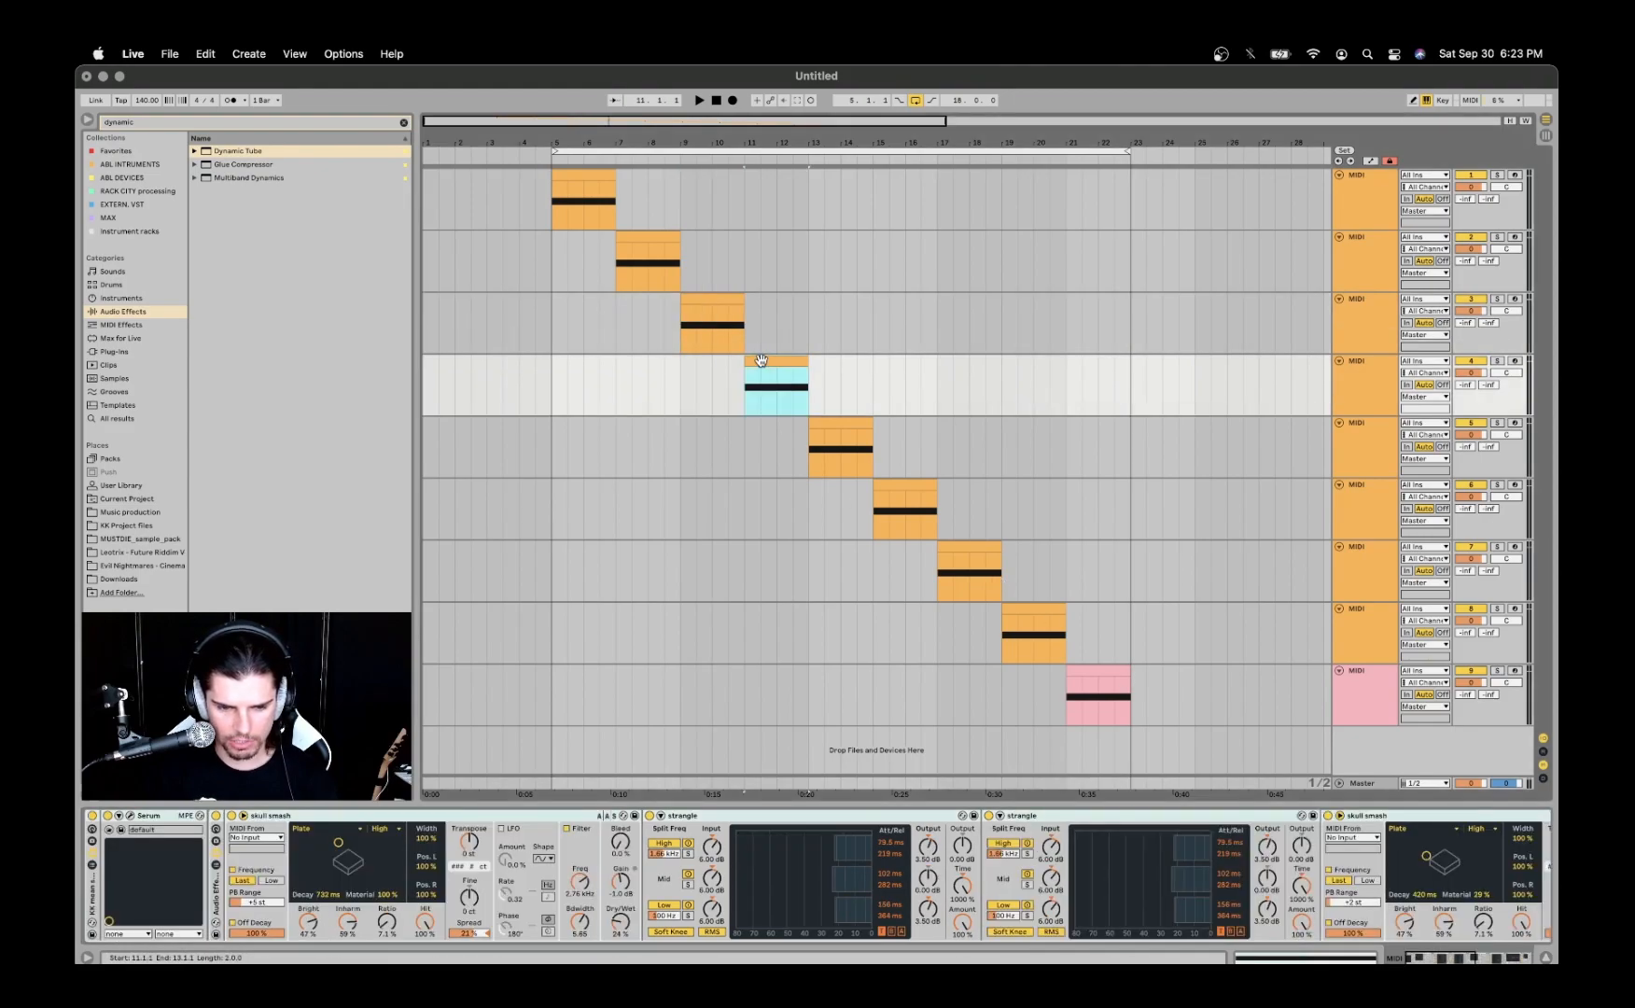
key(space)
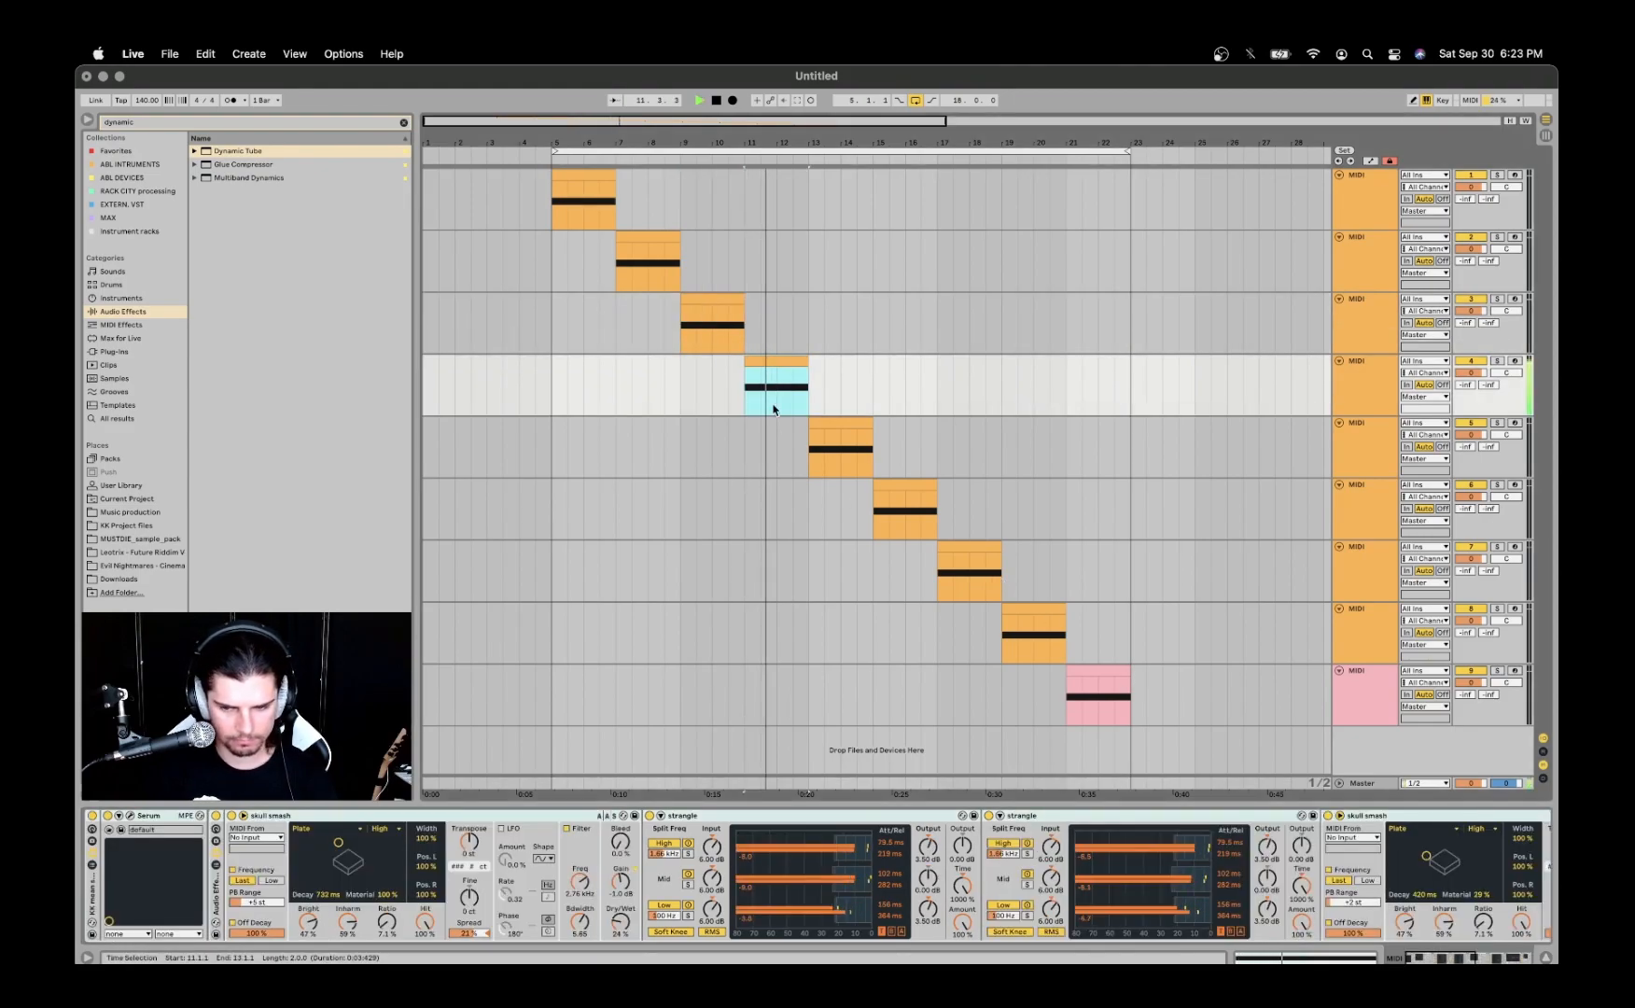
key(space)
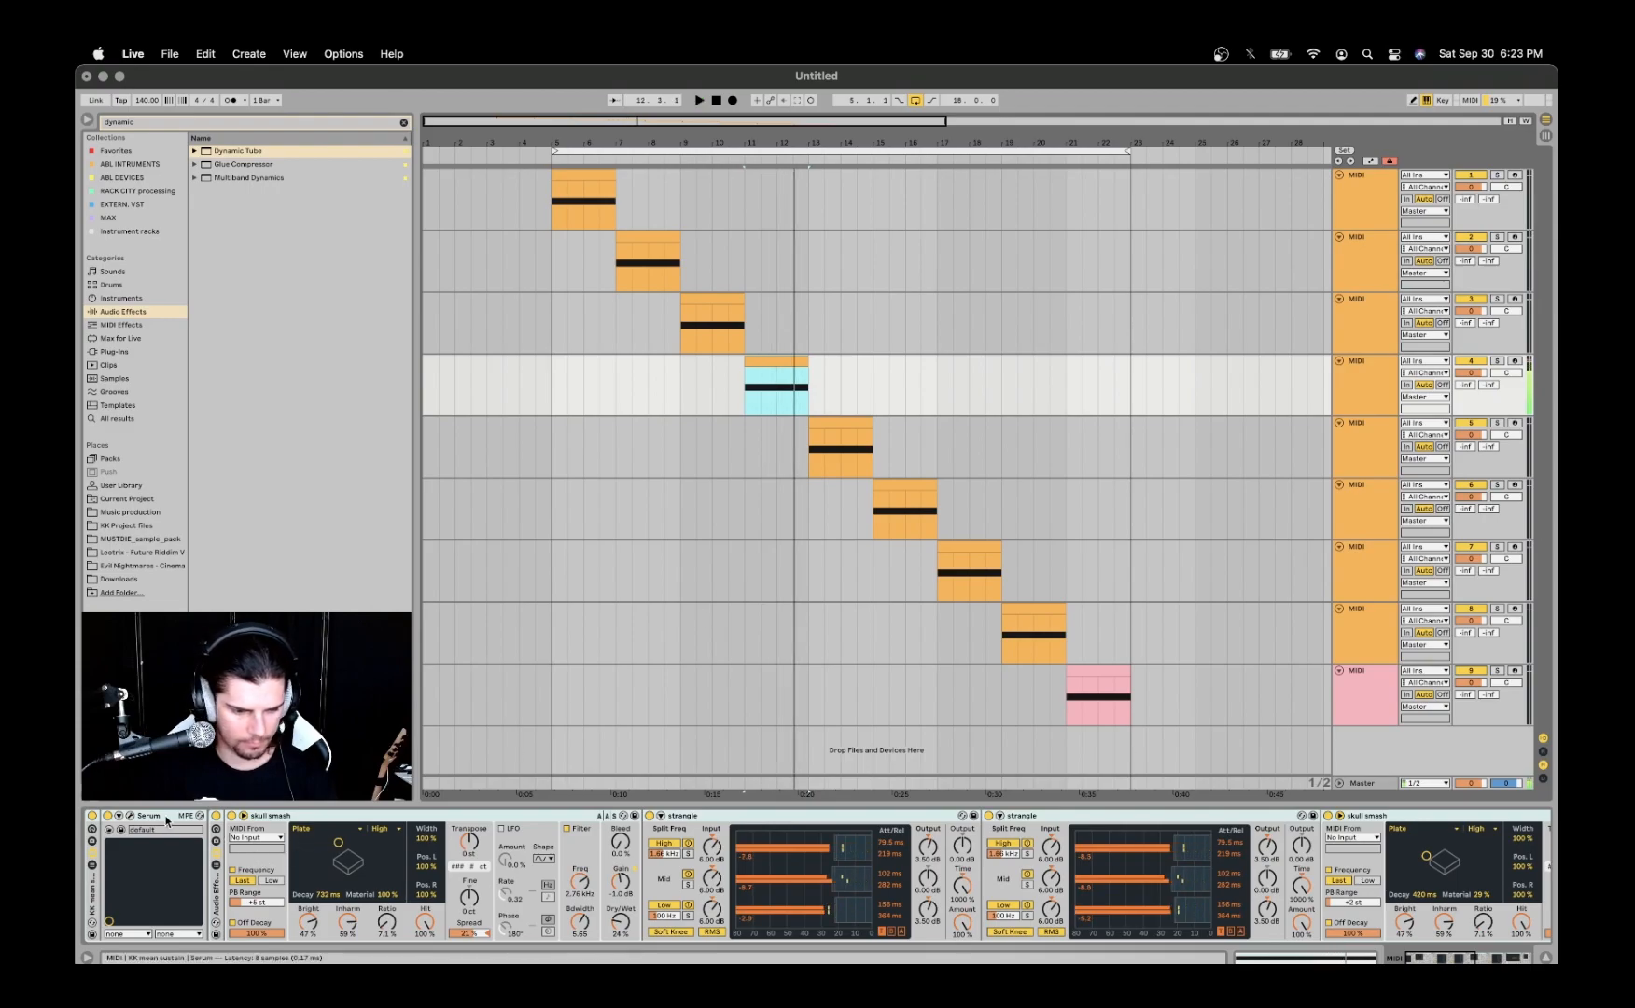
click(216, 817)
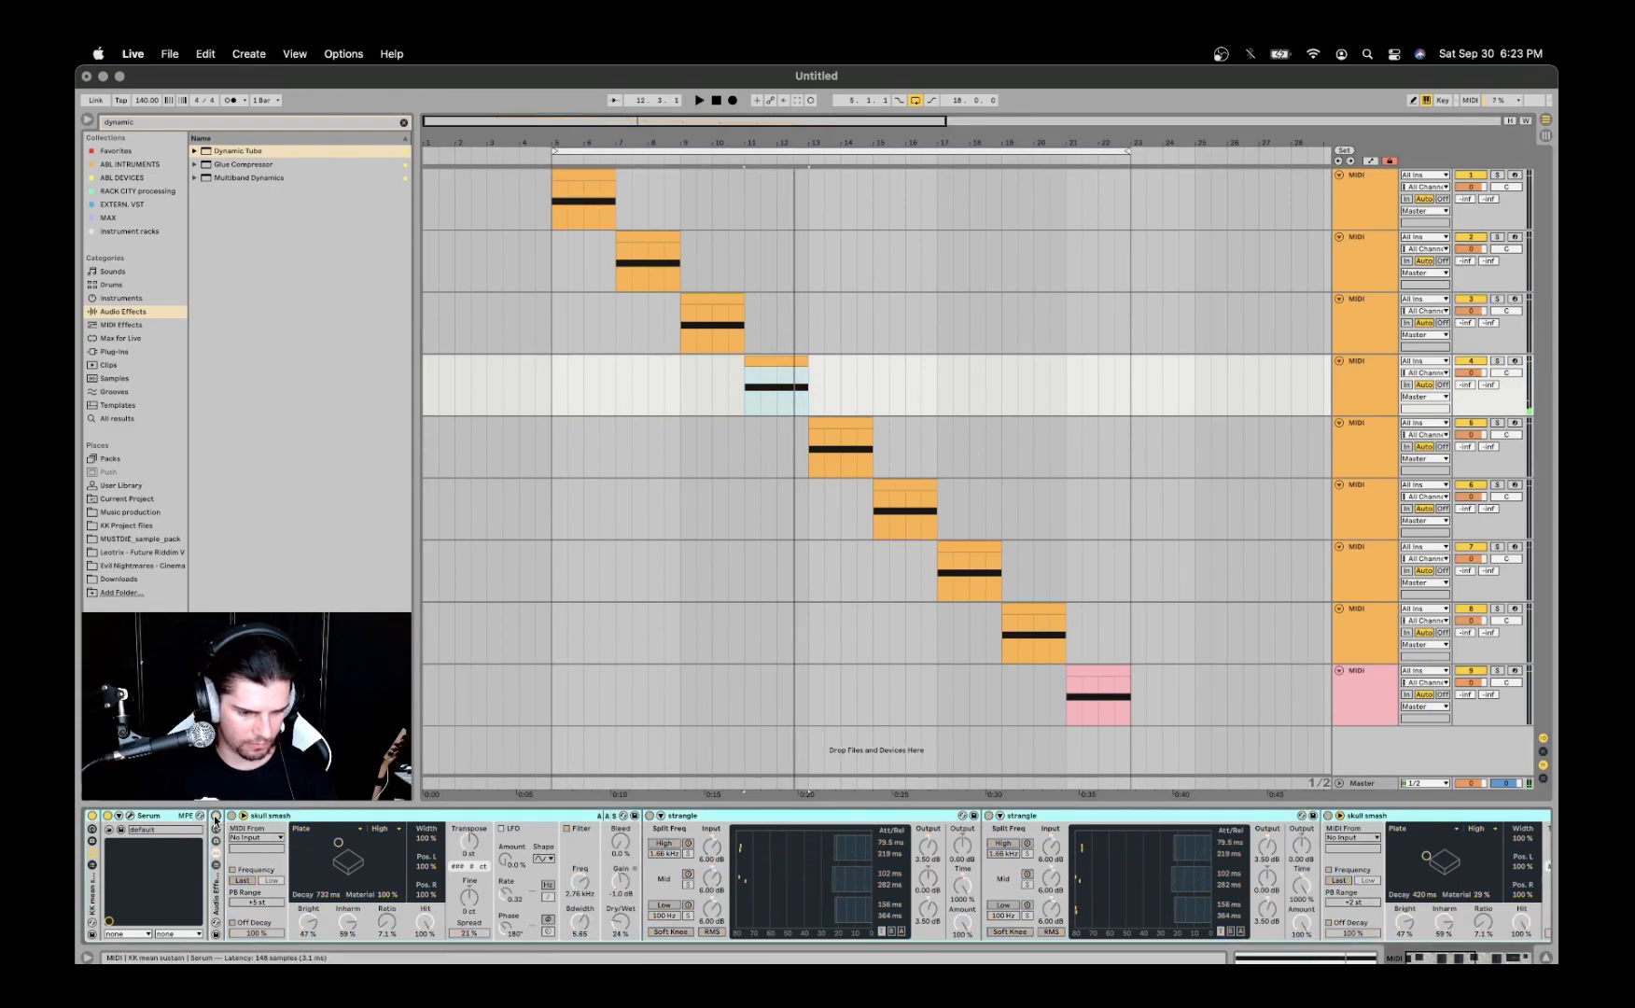
- Play the fourth track's clip with the audio effect rack off and on for comparison, leaving it on
key(space)
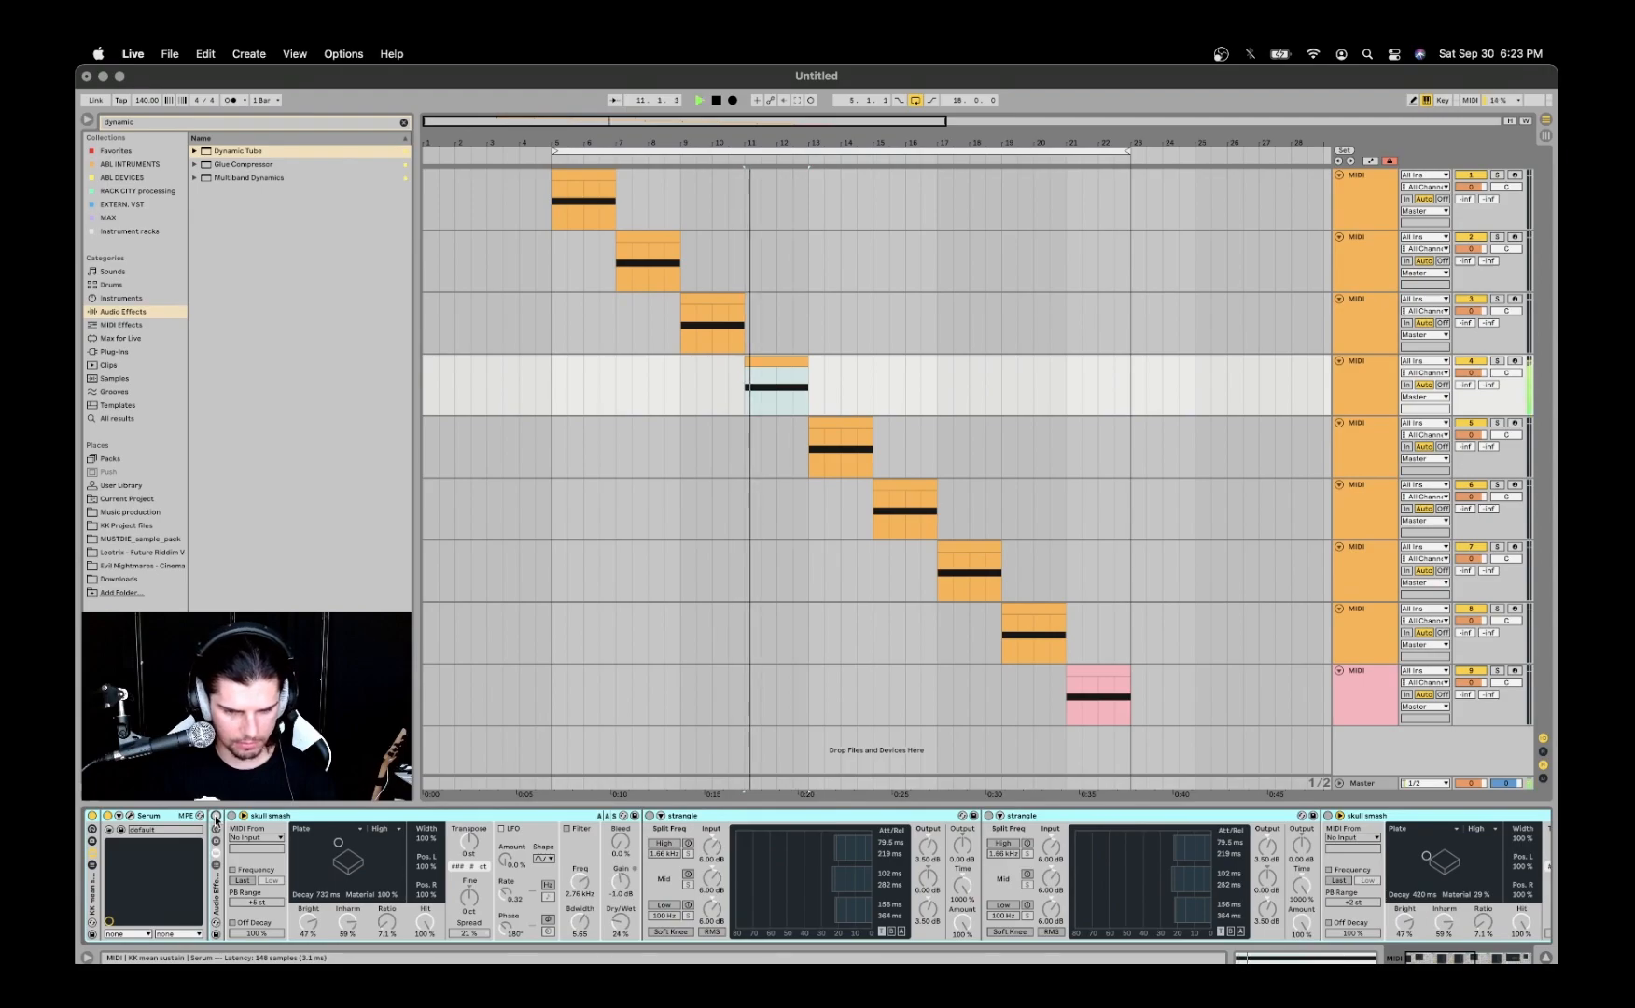
key(space)
key(space)
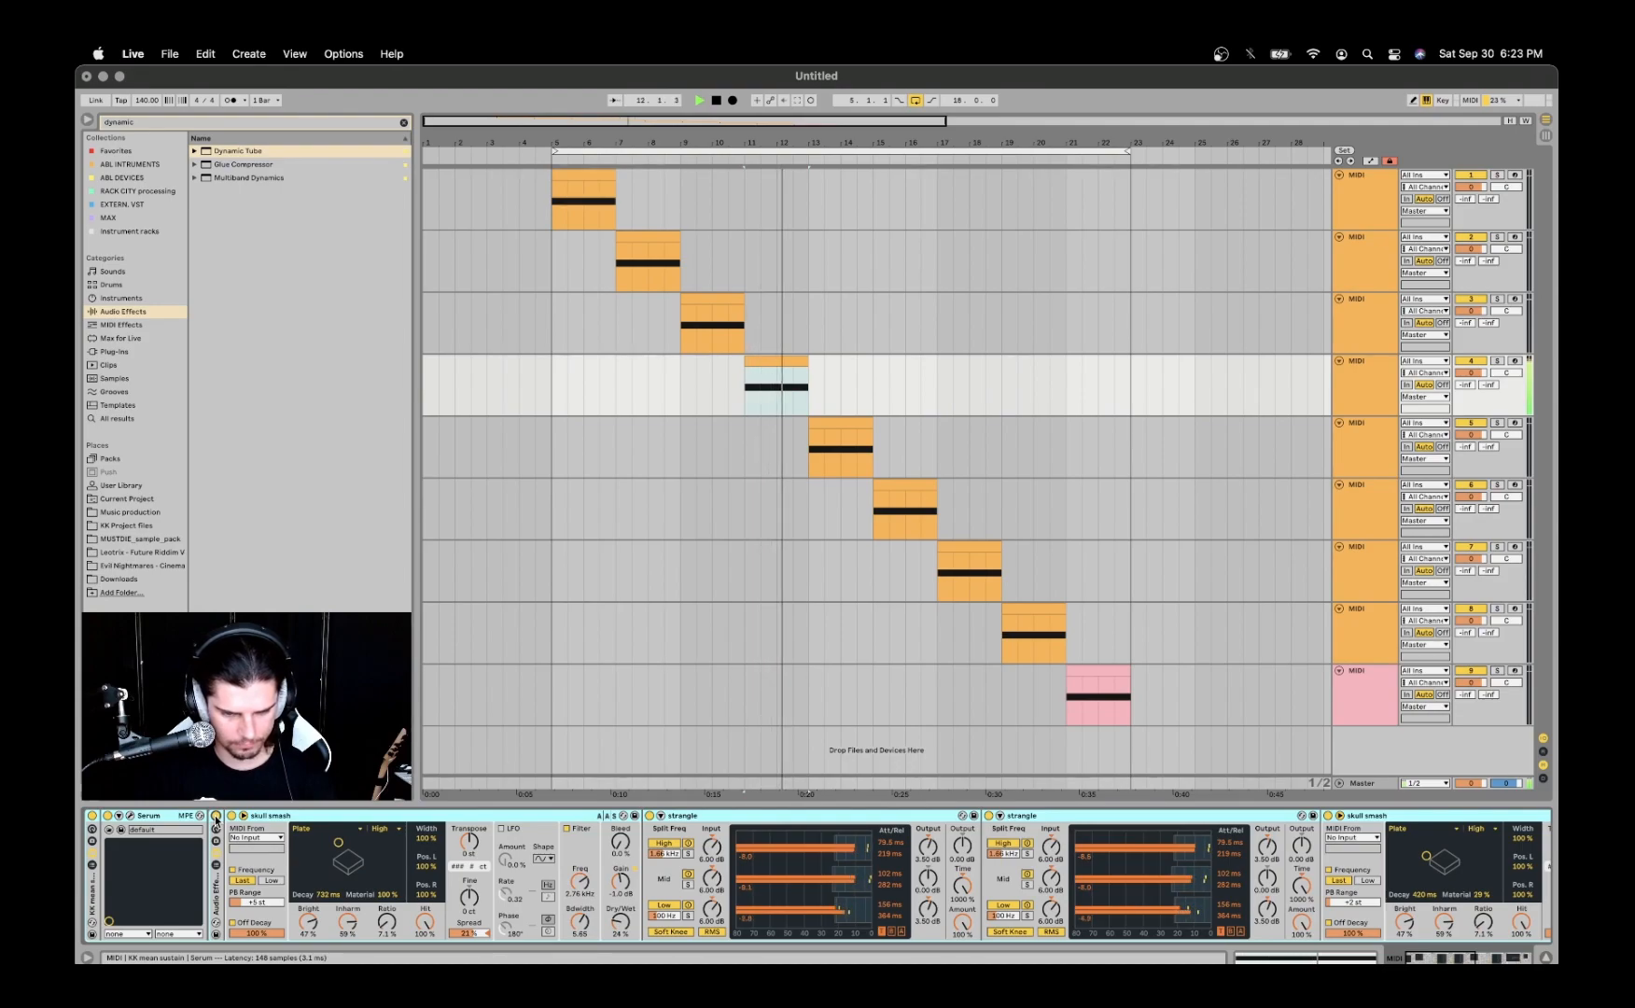
key(space)
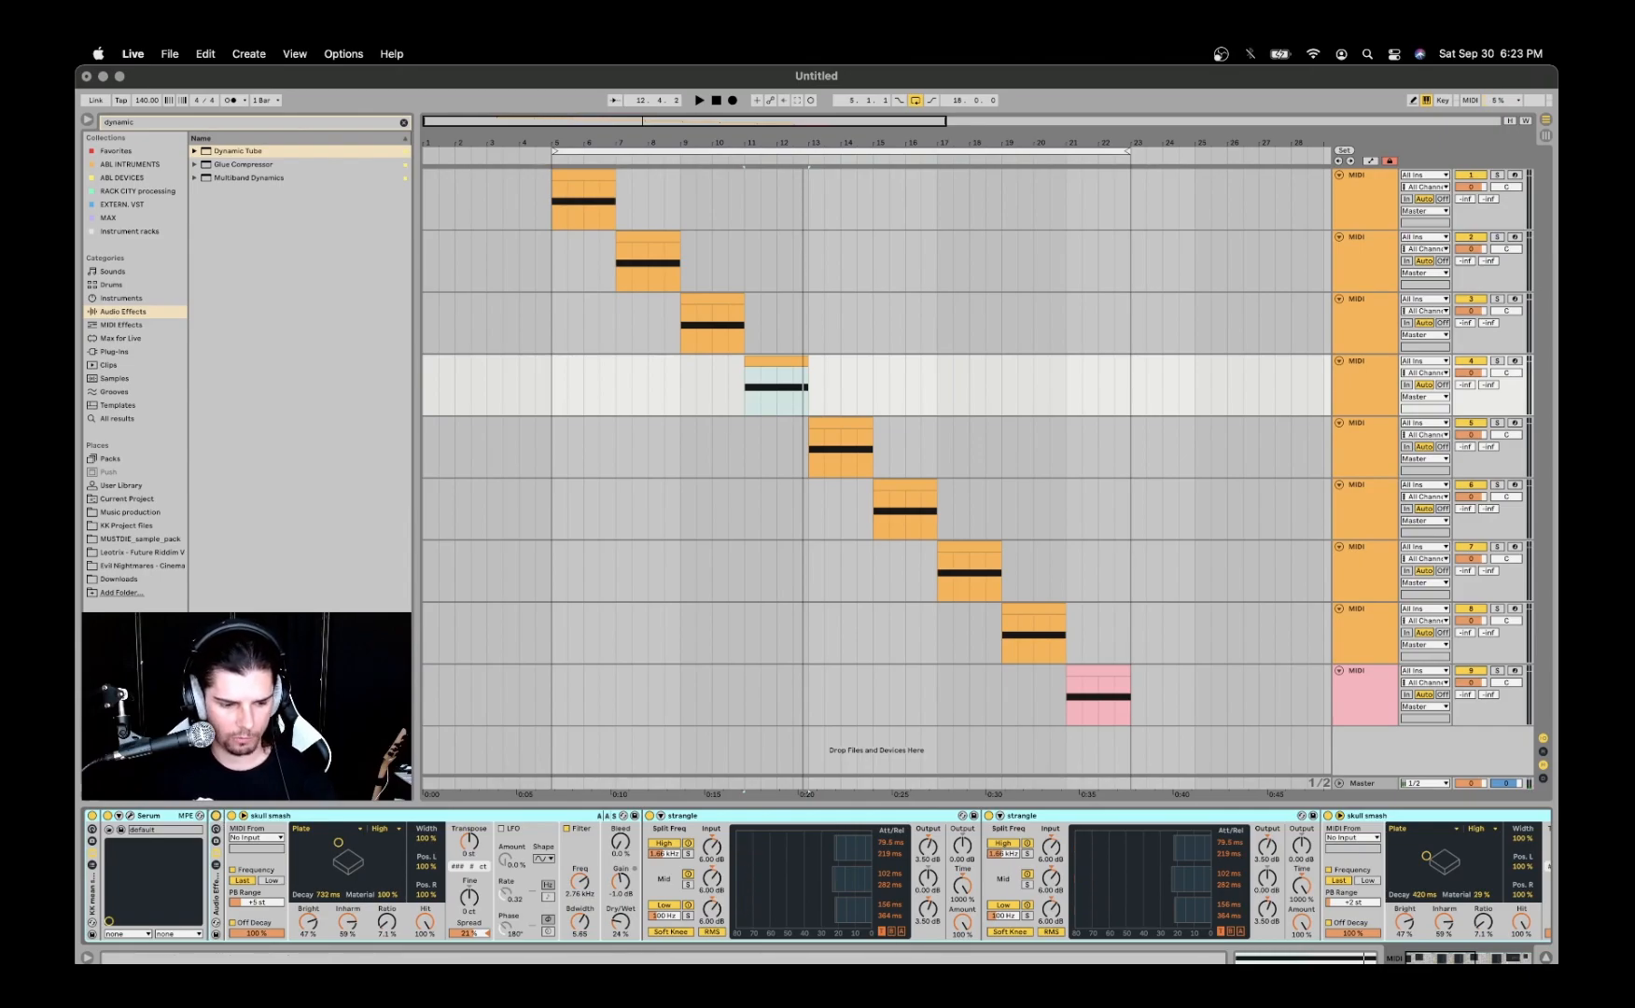
- Open the fourth track's Serum and check the preset list for the folder holding EVERY FREQUENCY, leaving the preset unchanged
click(129, 816)
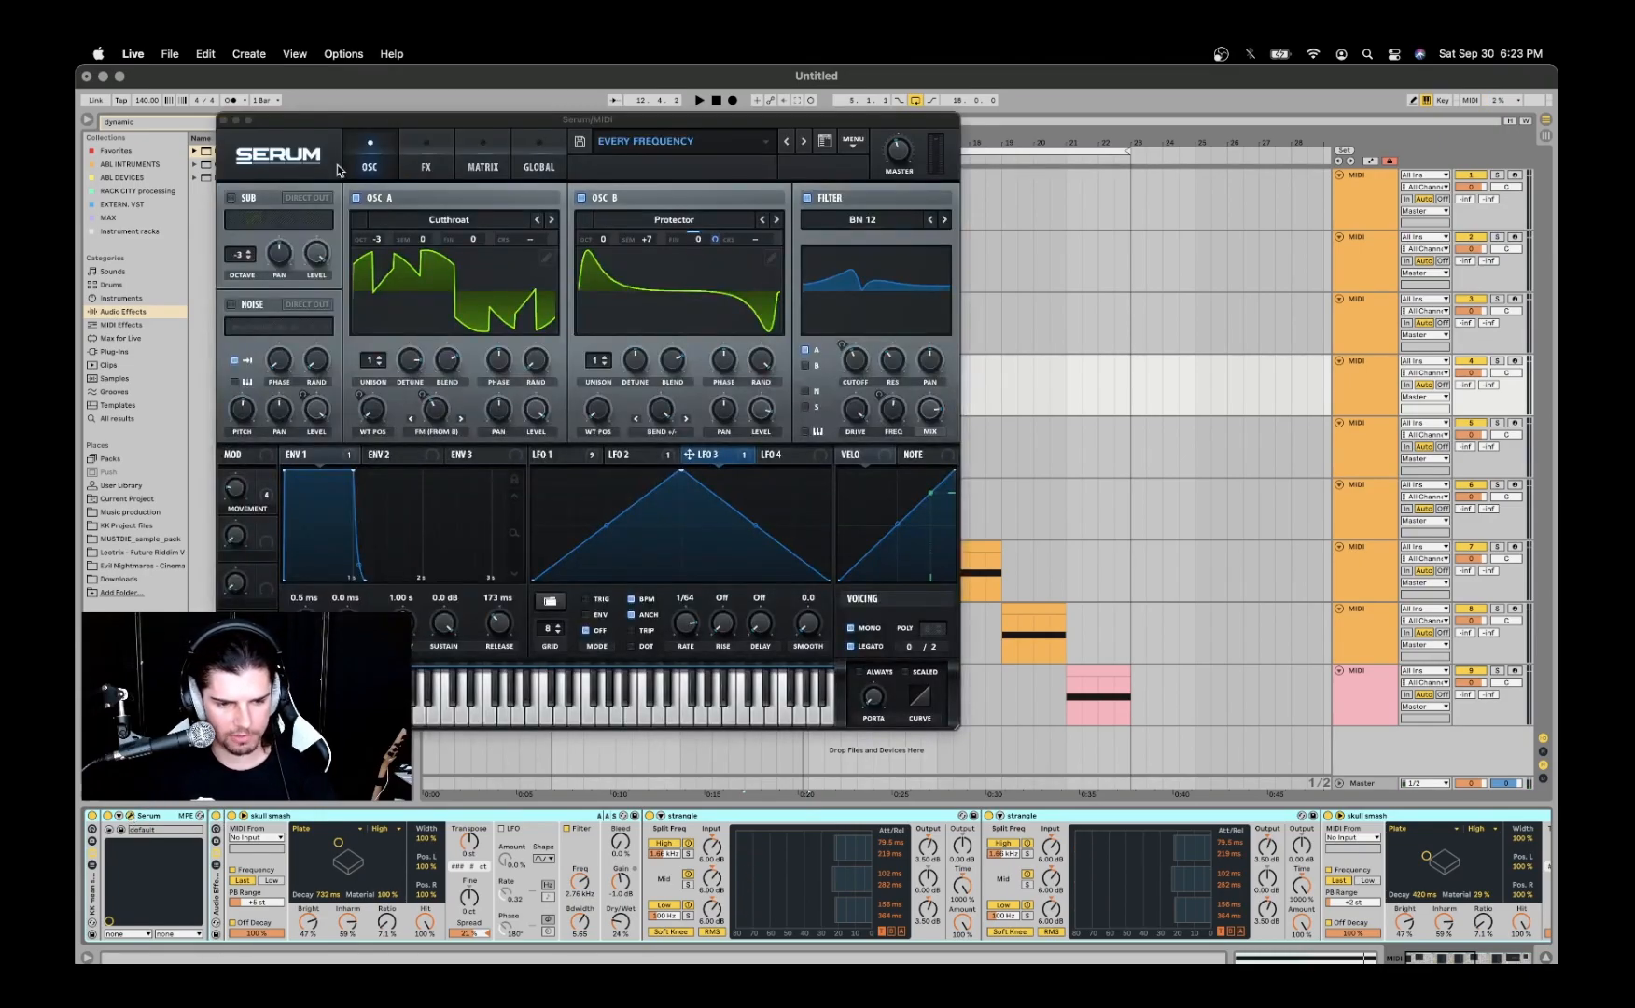
drag(337, 128, 602, 168)
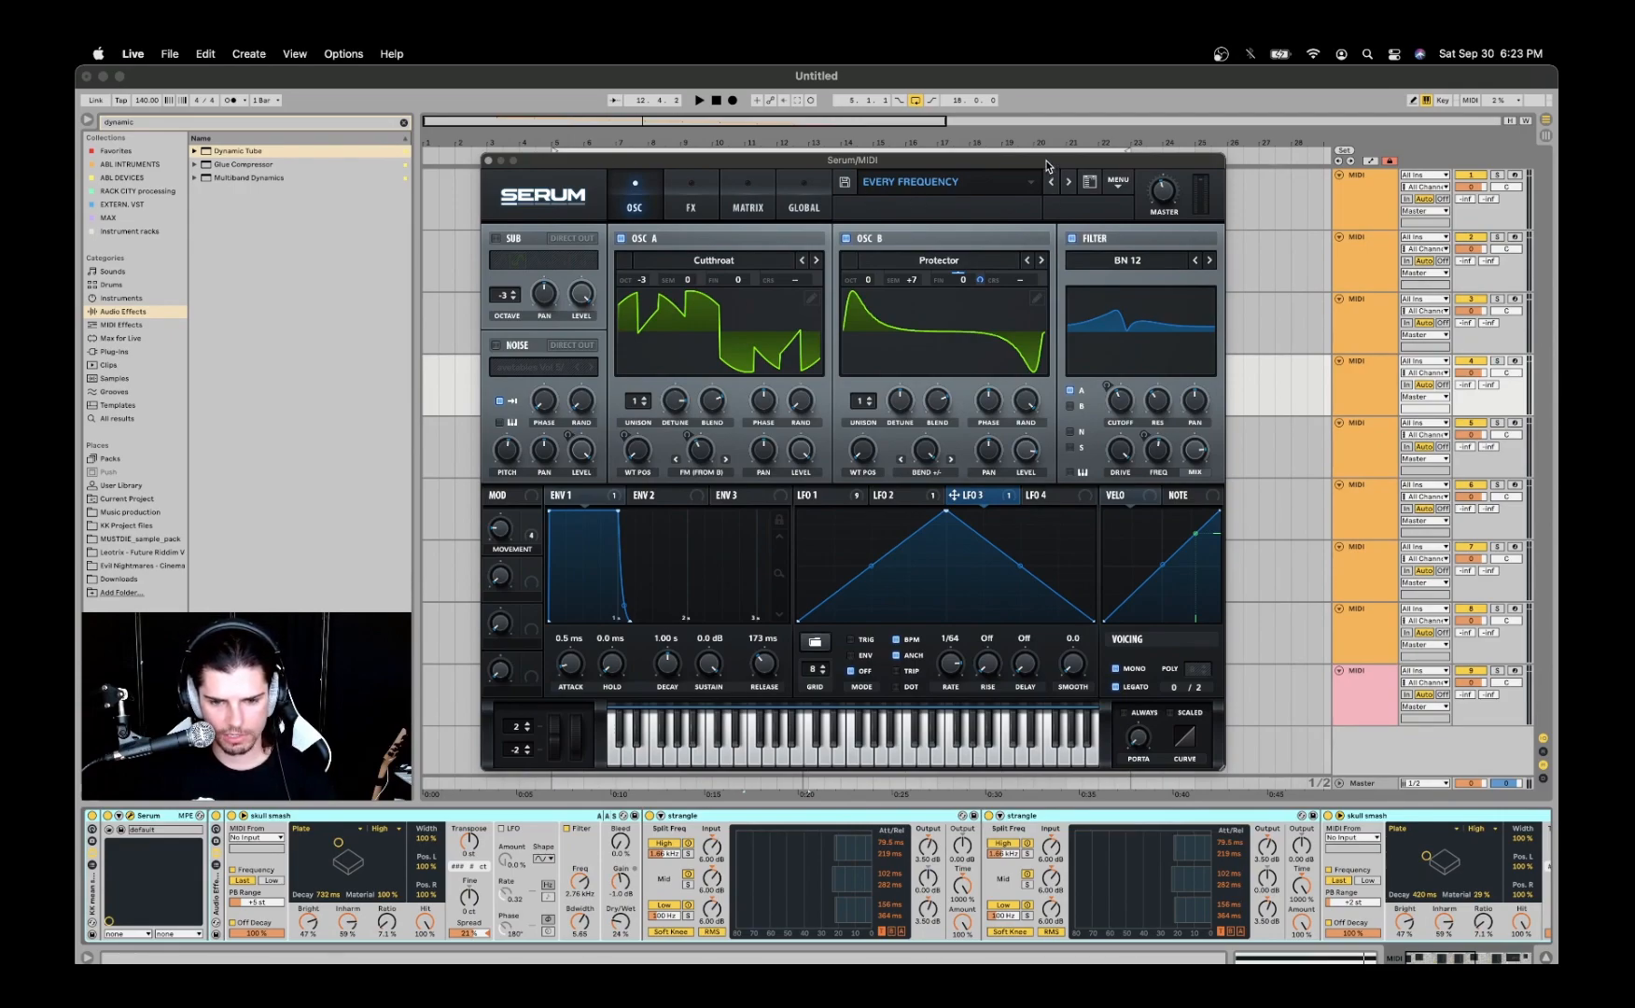
drag(1045, 161, 1034, 161)
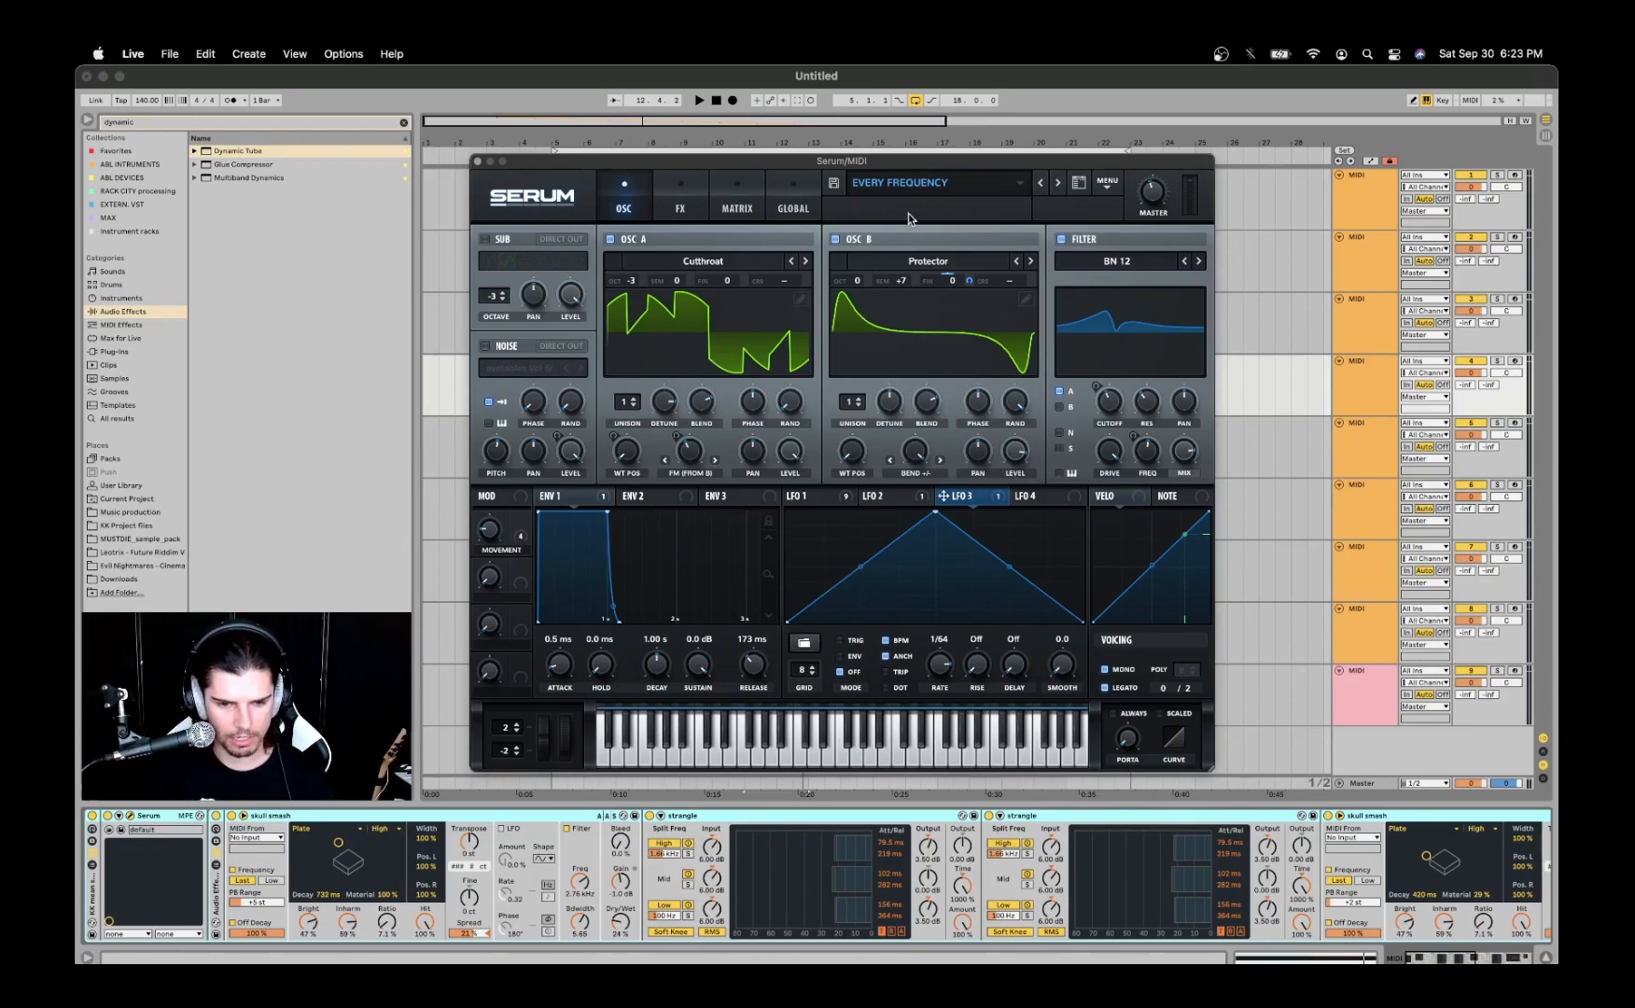
click(912, 188)
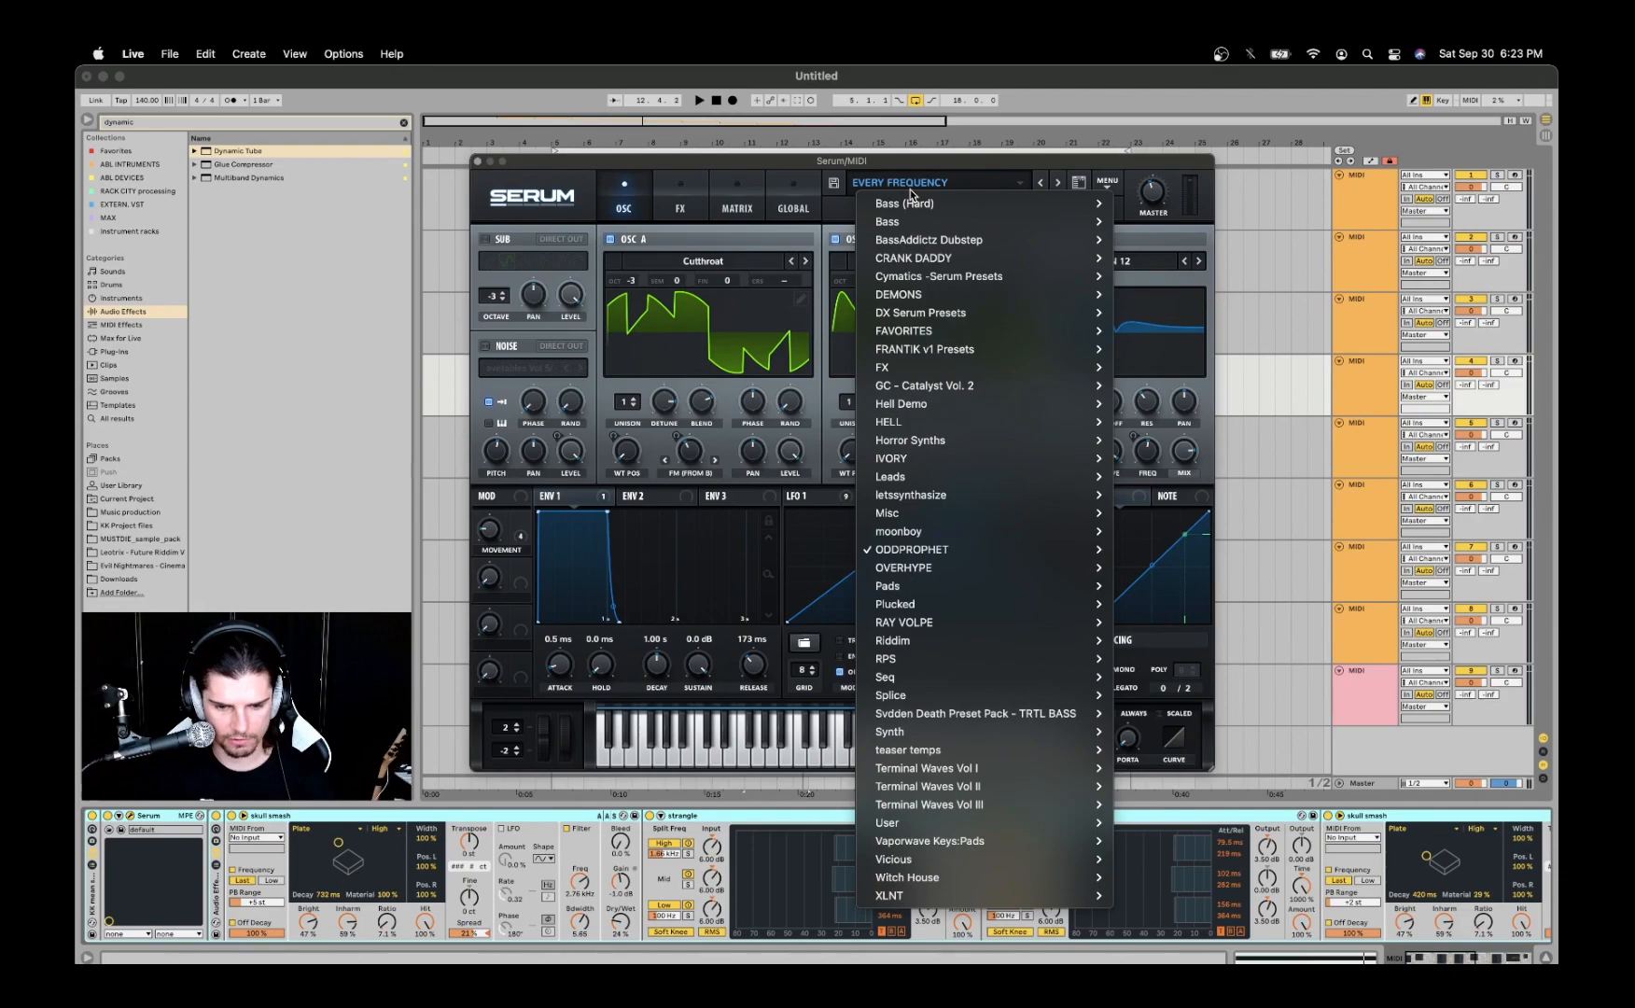
mouse_move(971, 548)
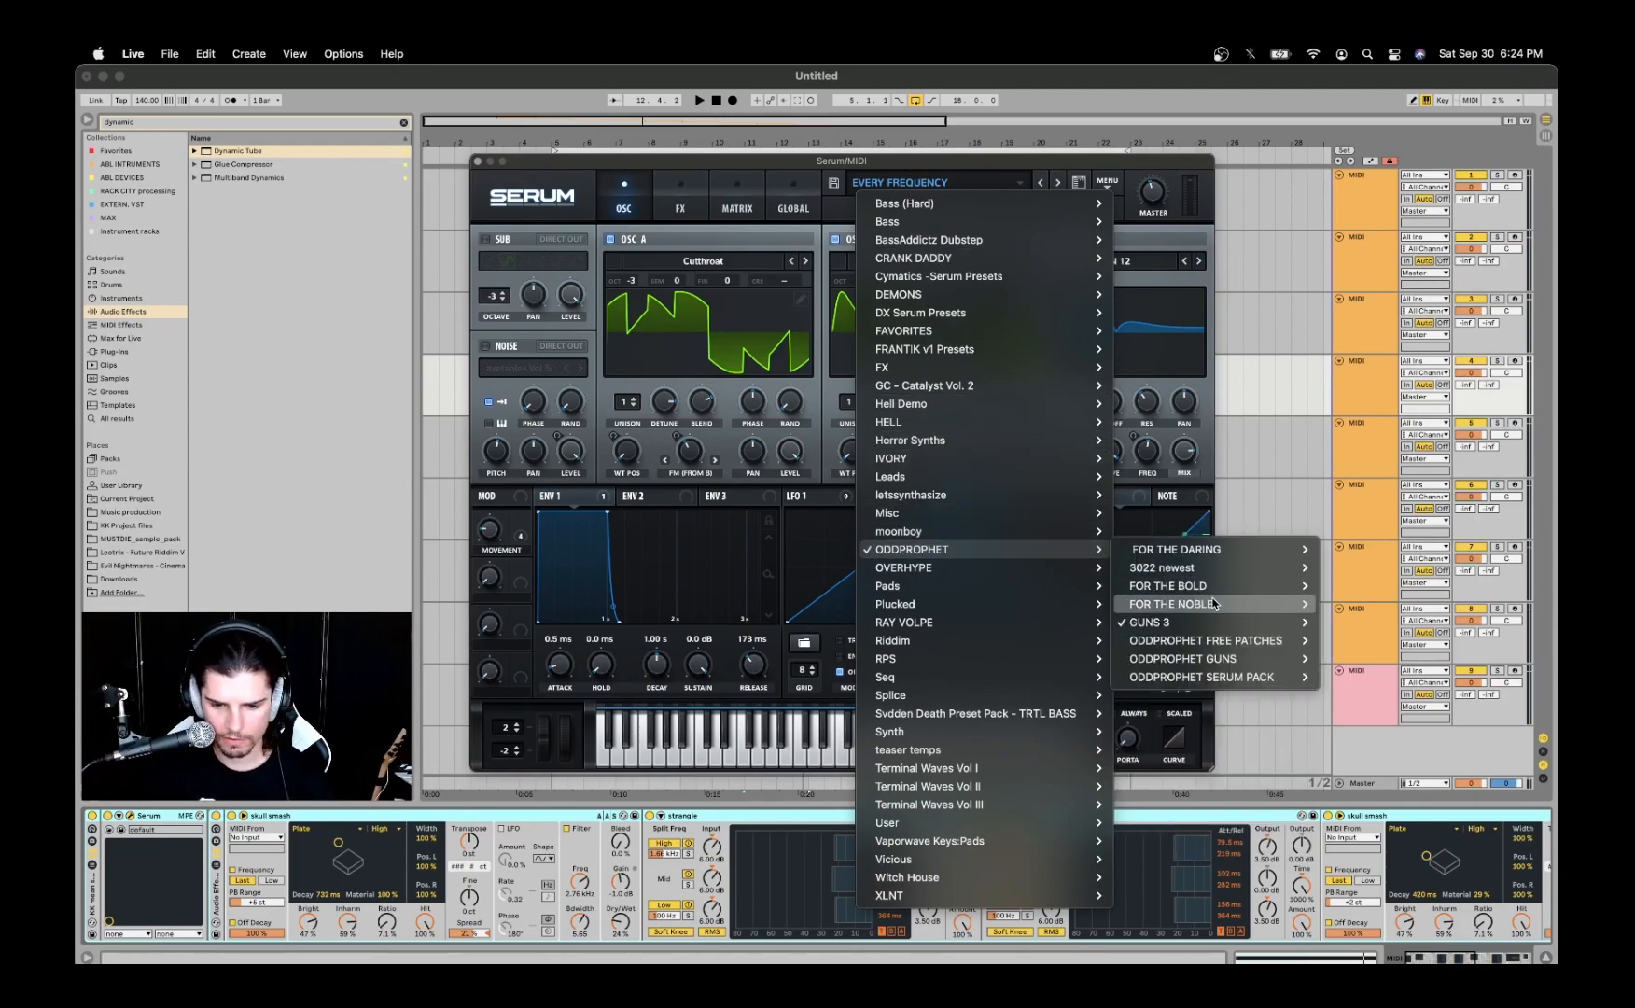
mouse_move(1230, 632)
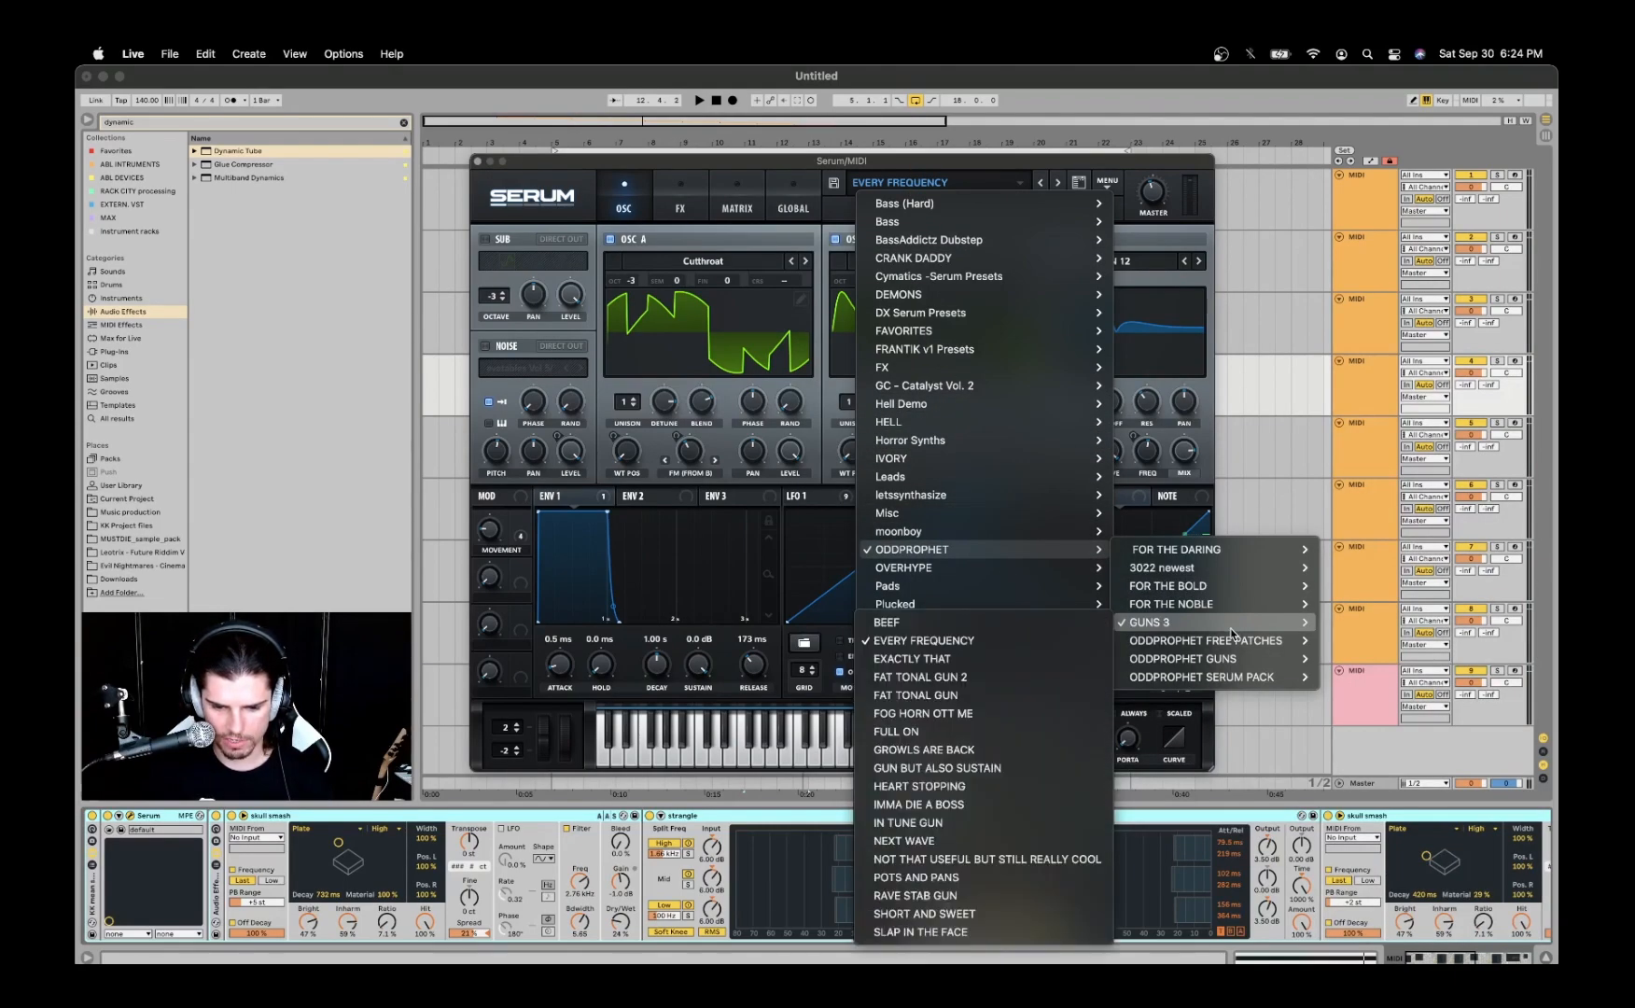
click(1057, 161)
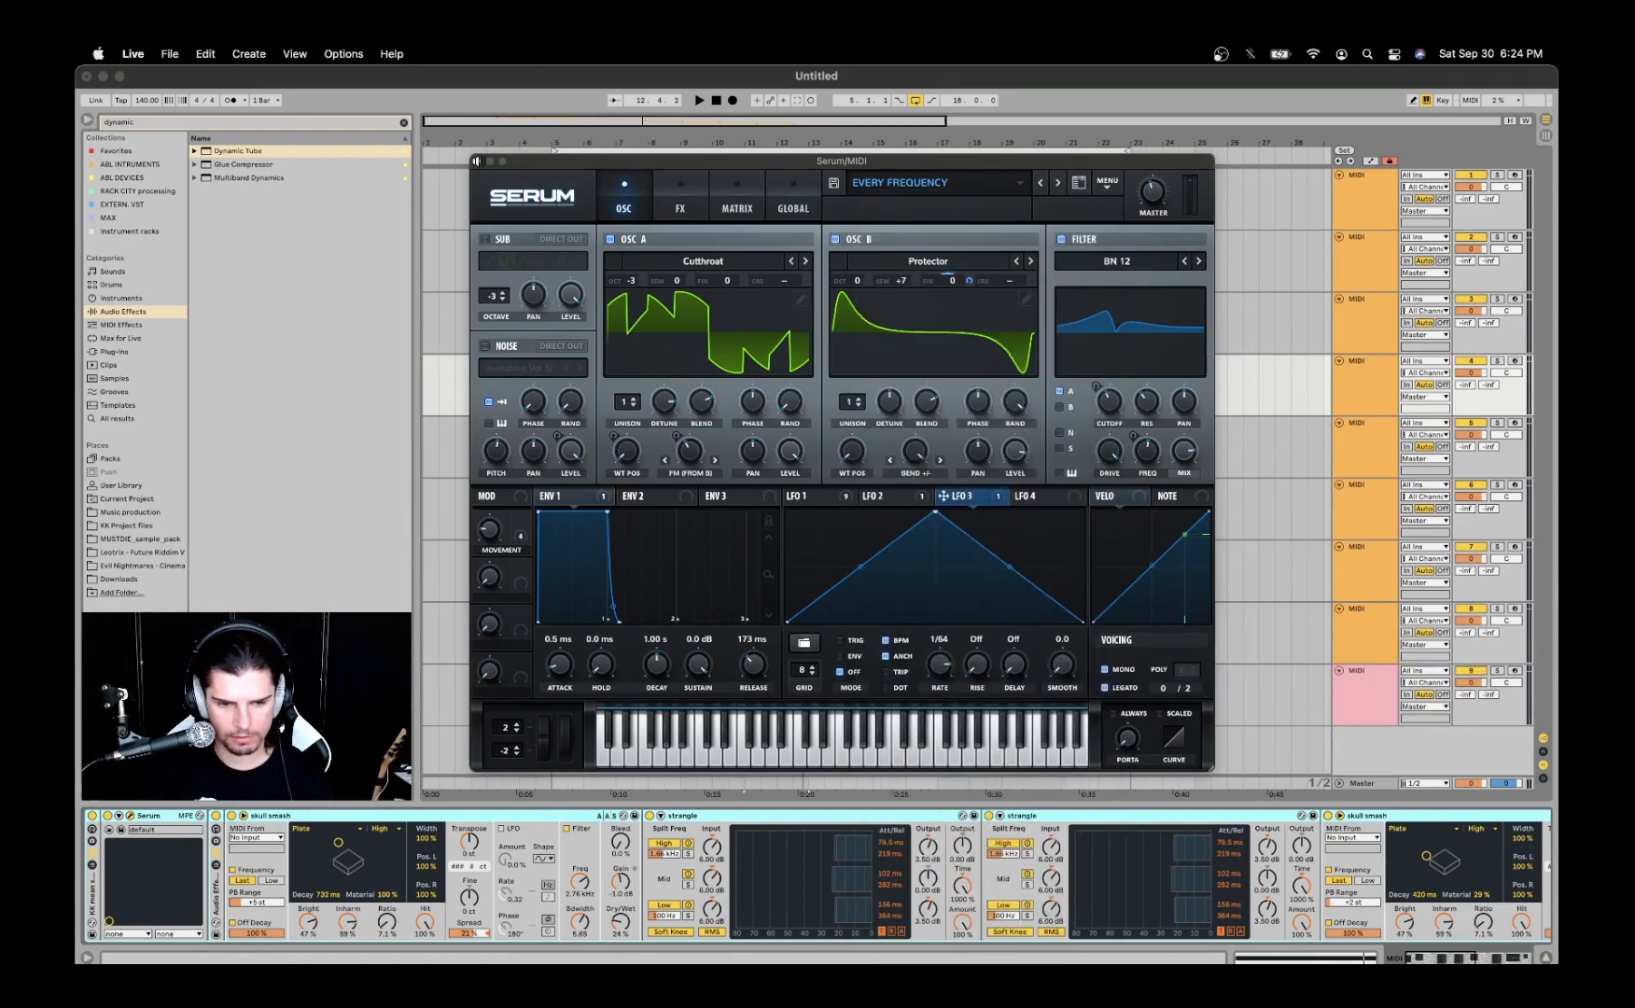
- Examine the Serum patch's FX chain from Distortion to Reverb, then return to the OSC view and close Serum
click(694, 185)
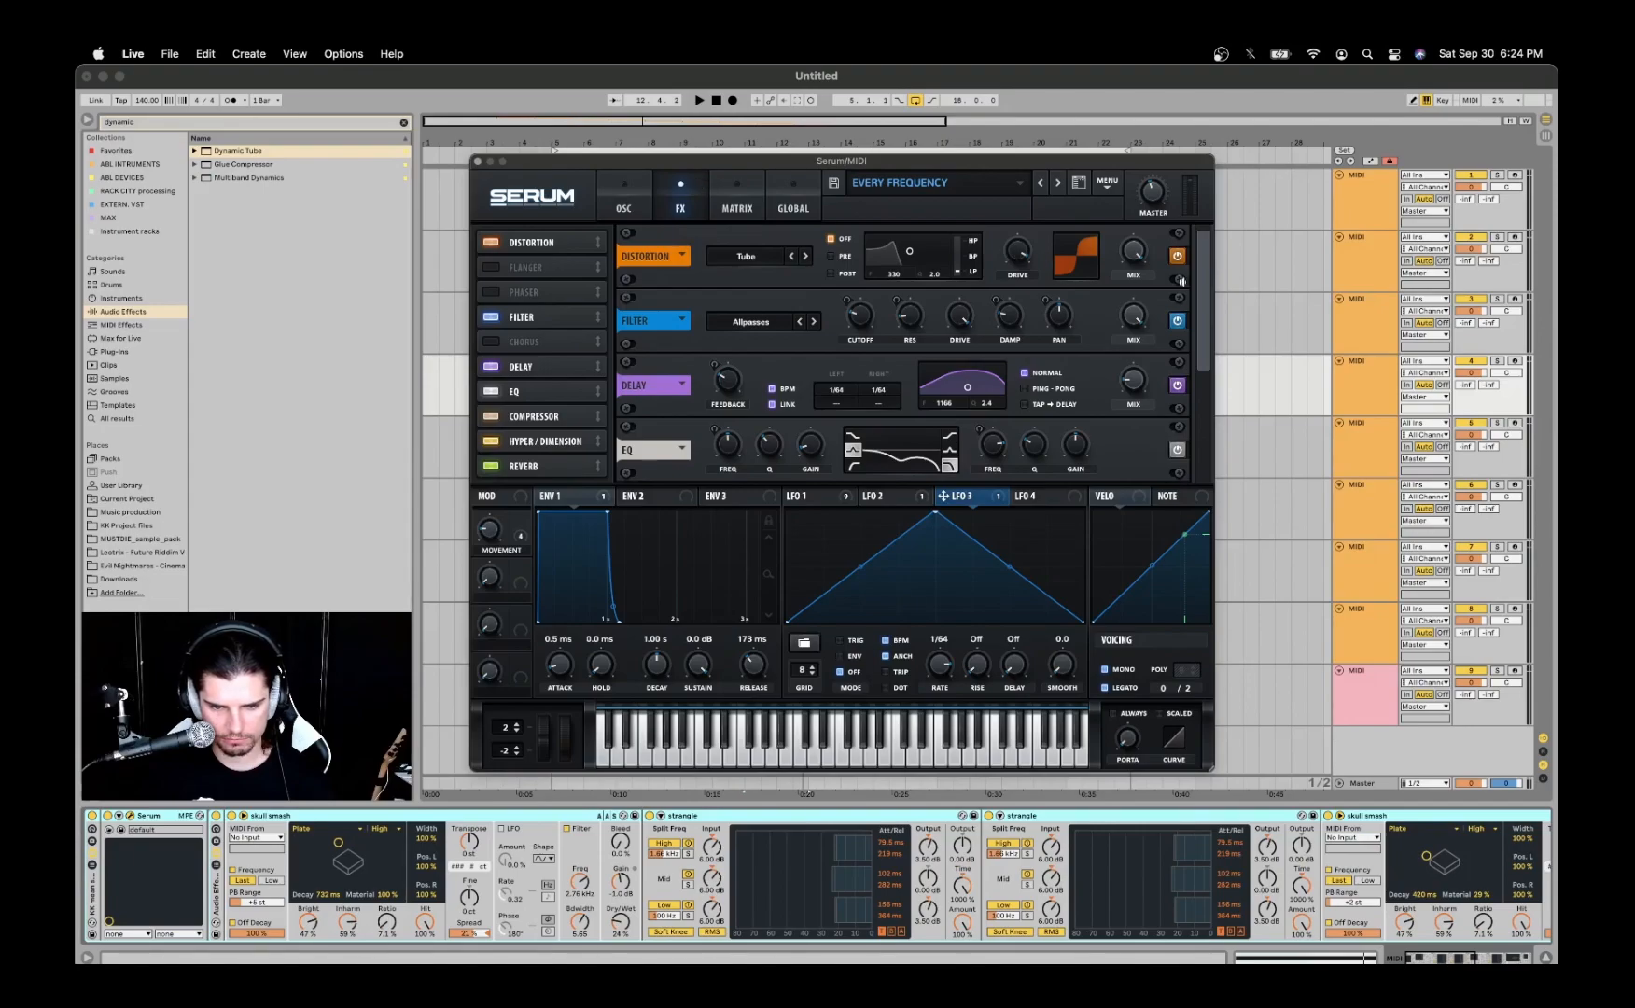
drag(1203, 281, 1204, 299)
drag(1205, 305, 1210, 399)
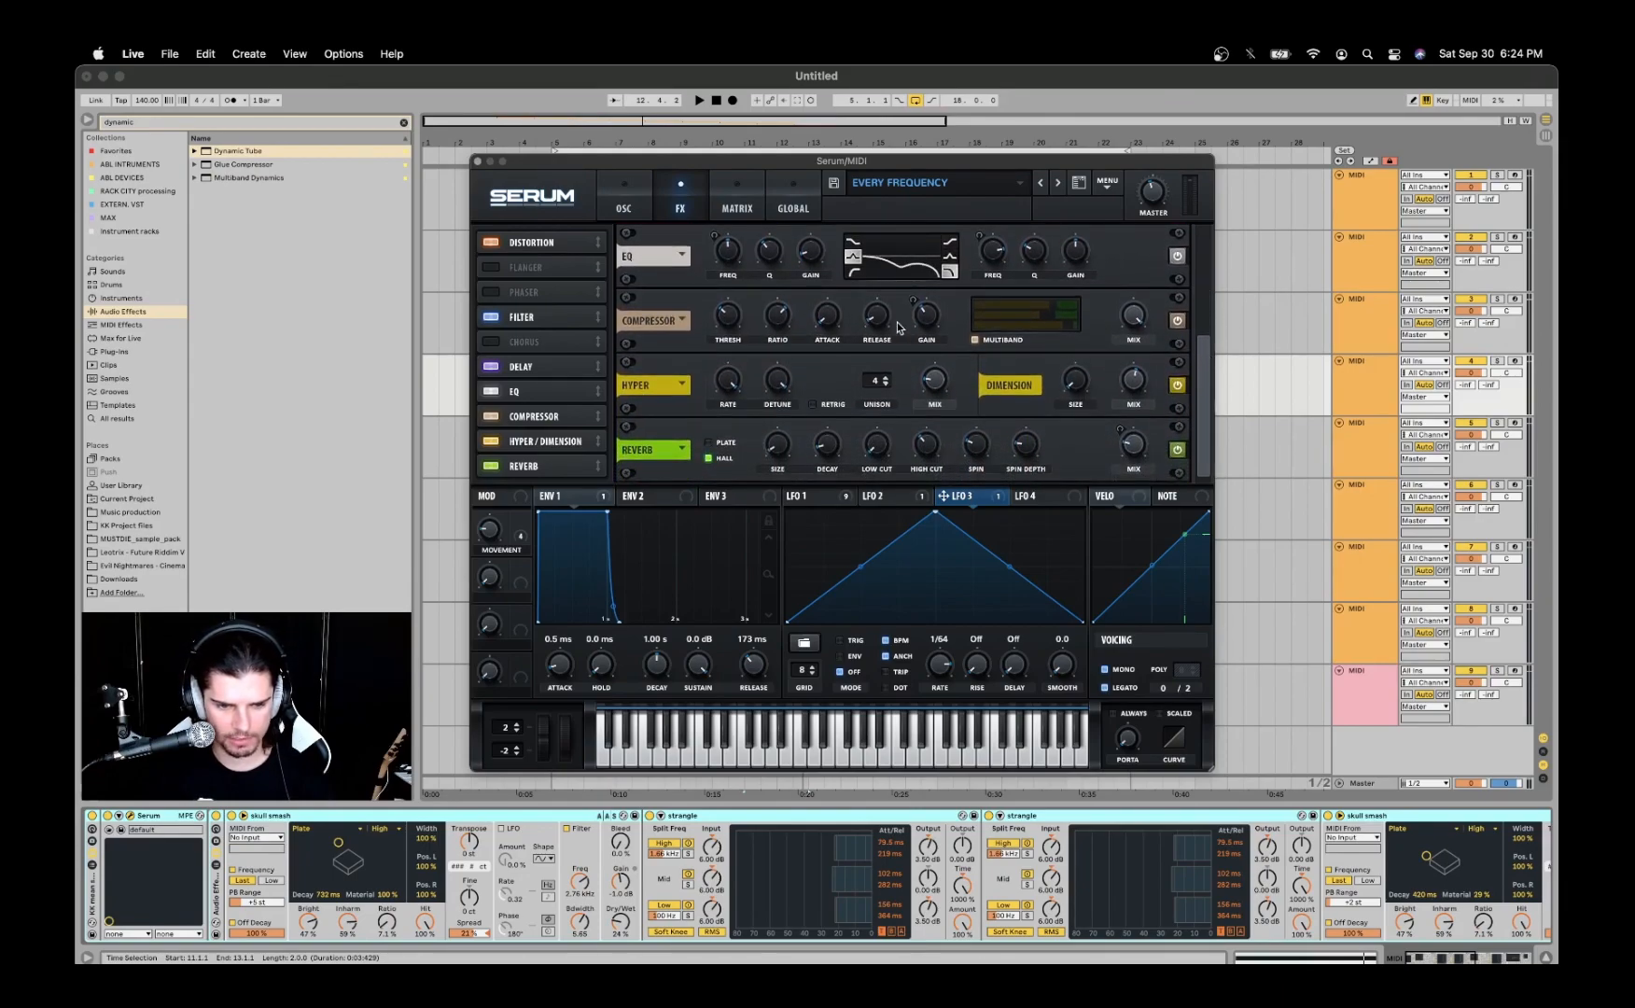
click(610, 186)
click(477, 161)
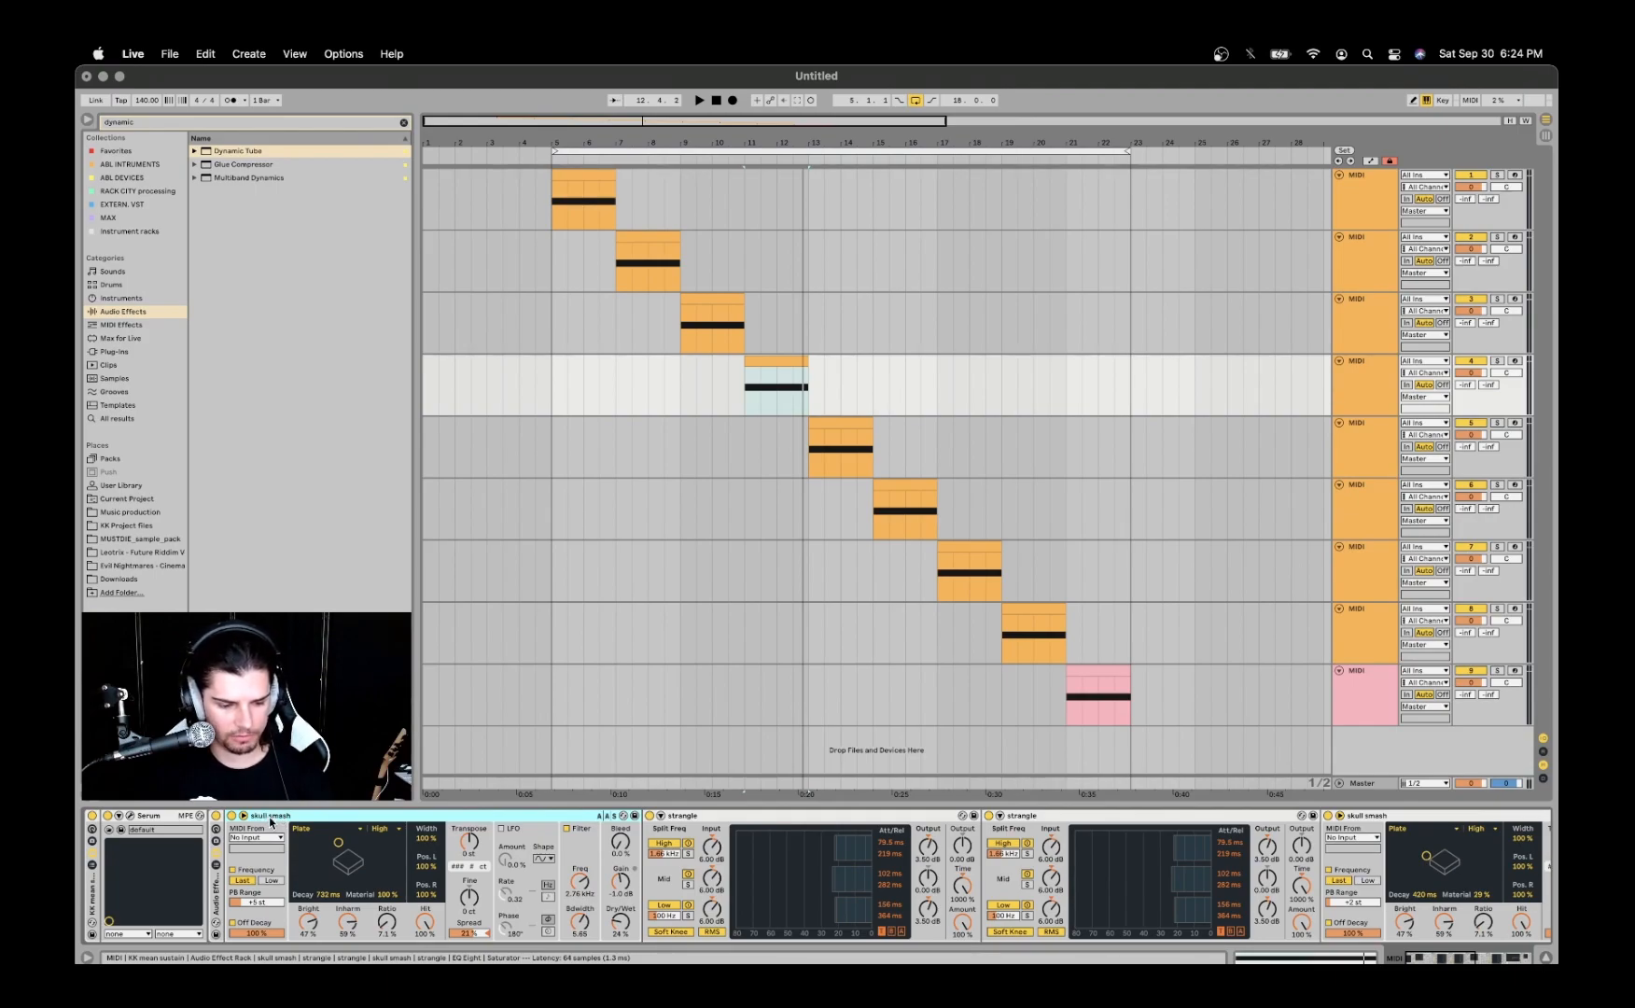
- Switch off Frequency and Off Decay in the first skull smash device and lower its Tune to about 38.6
click(234, 869)
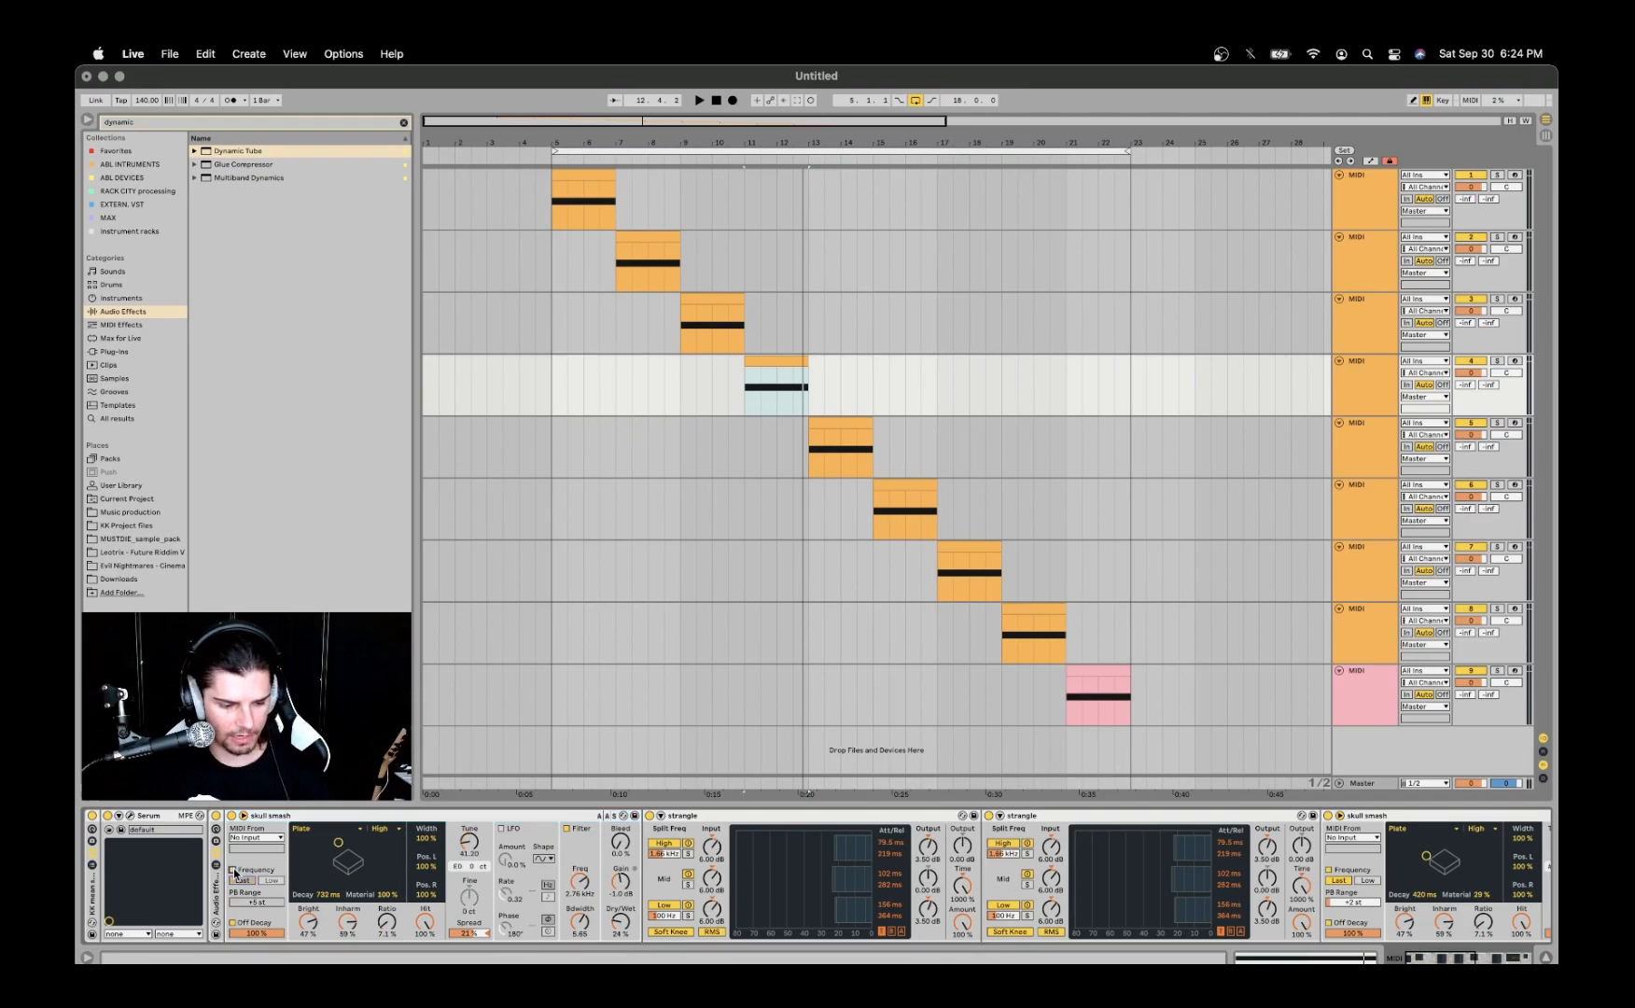
click(245, 816)
click(245, 815)
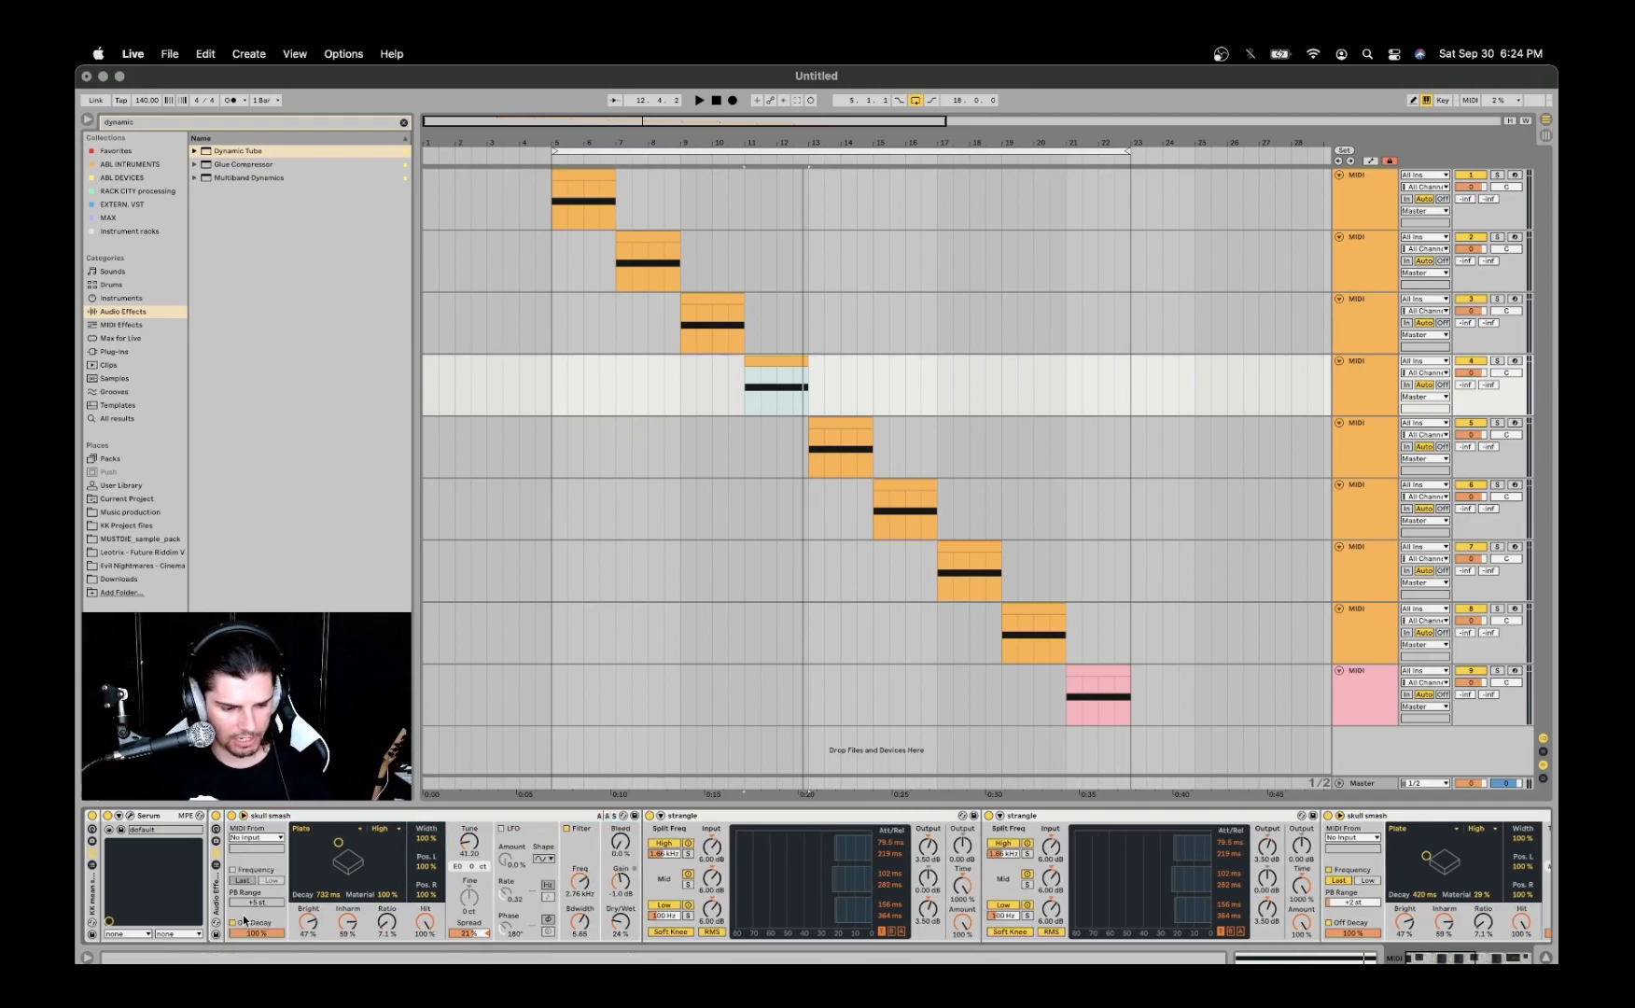
click(243, 816)
click(242, 816)
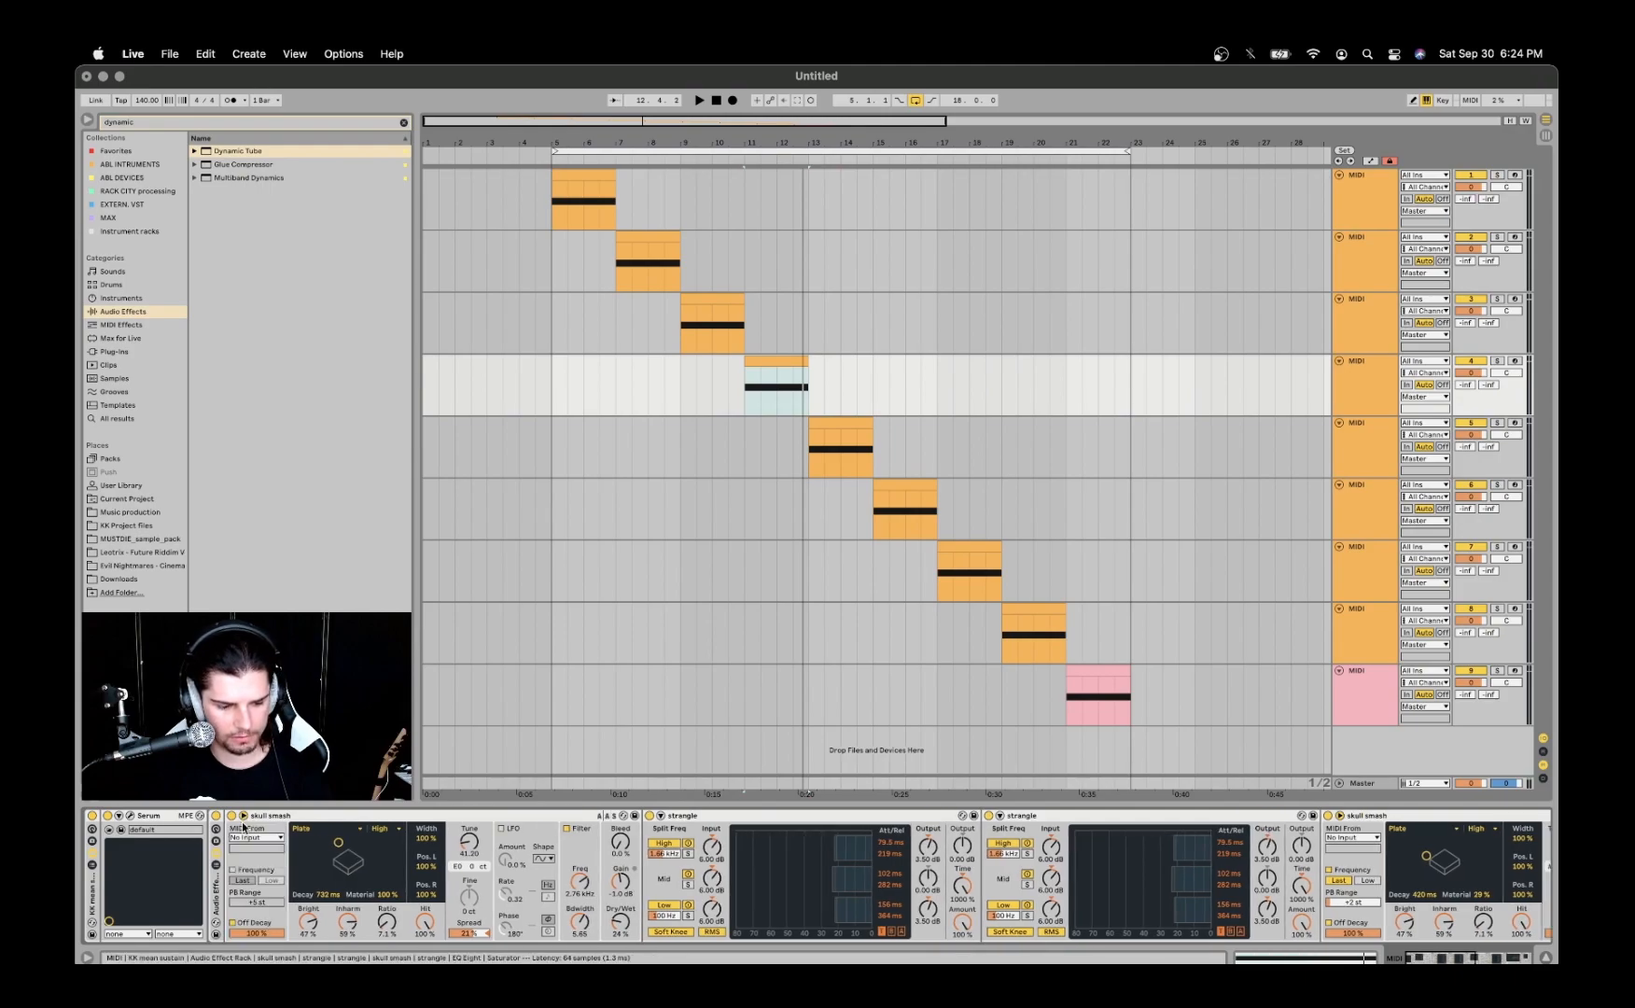
click(232, 923)
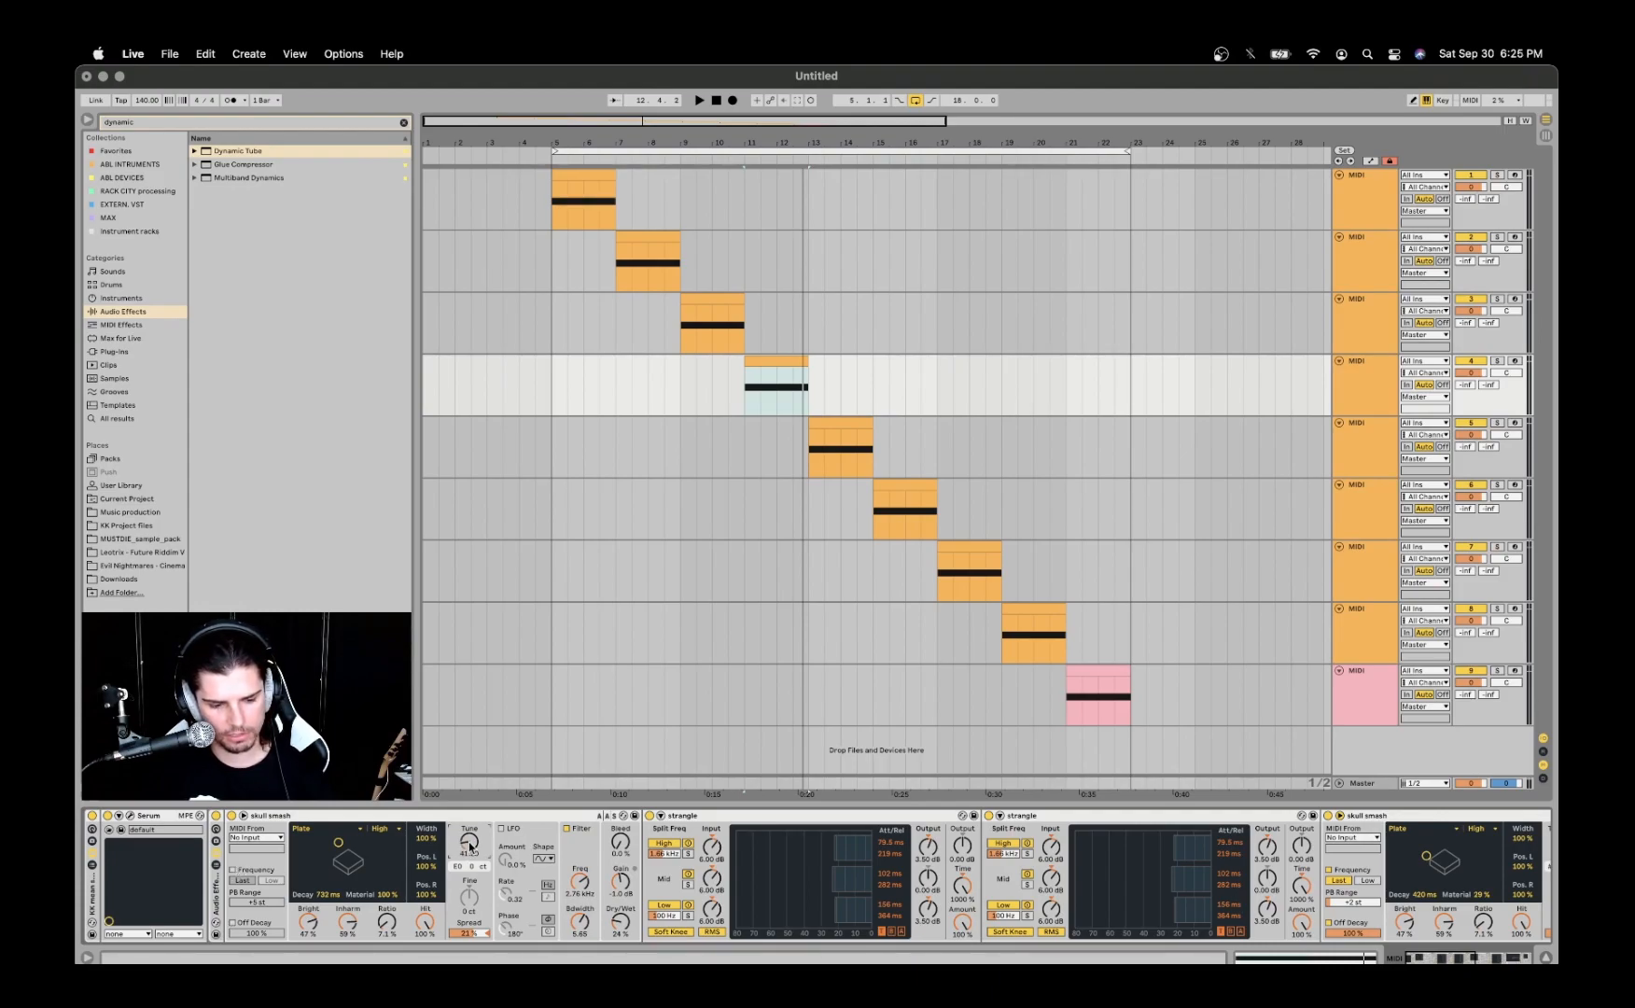
drag(470, 847, 471, 851)
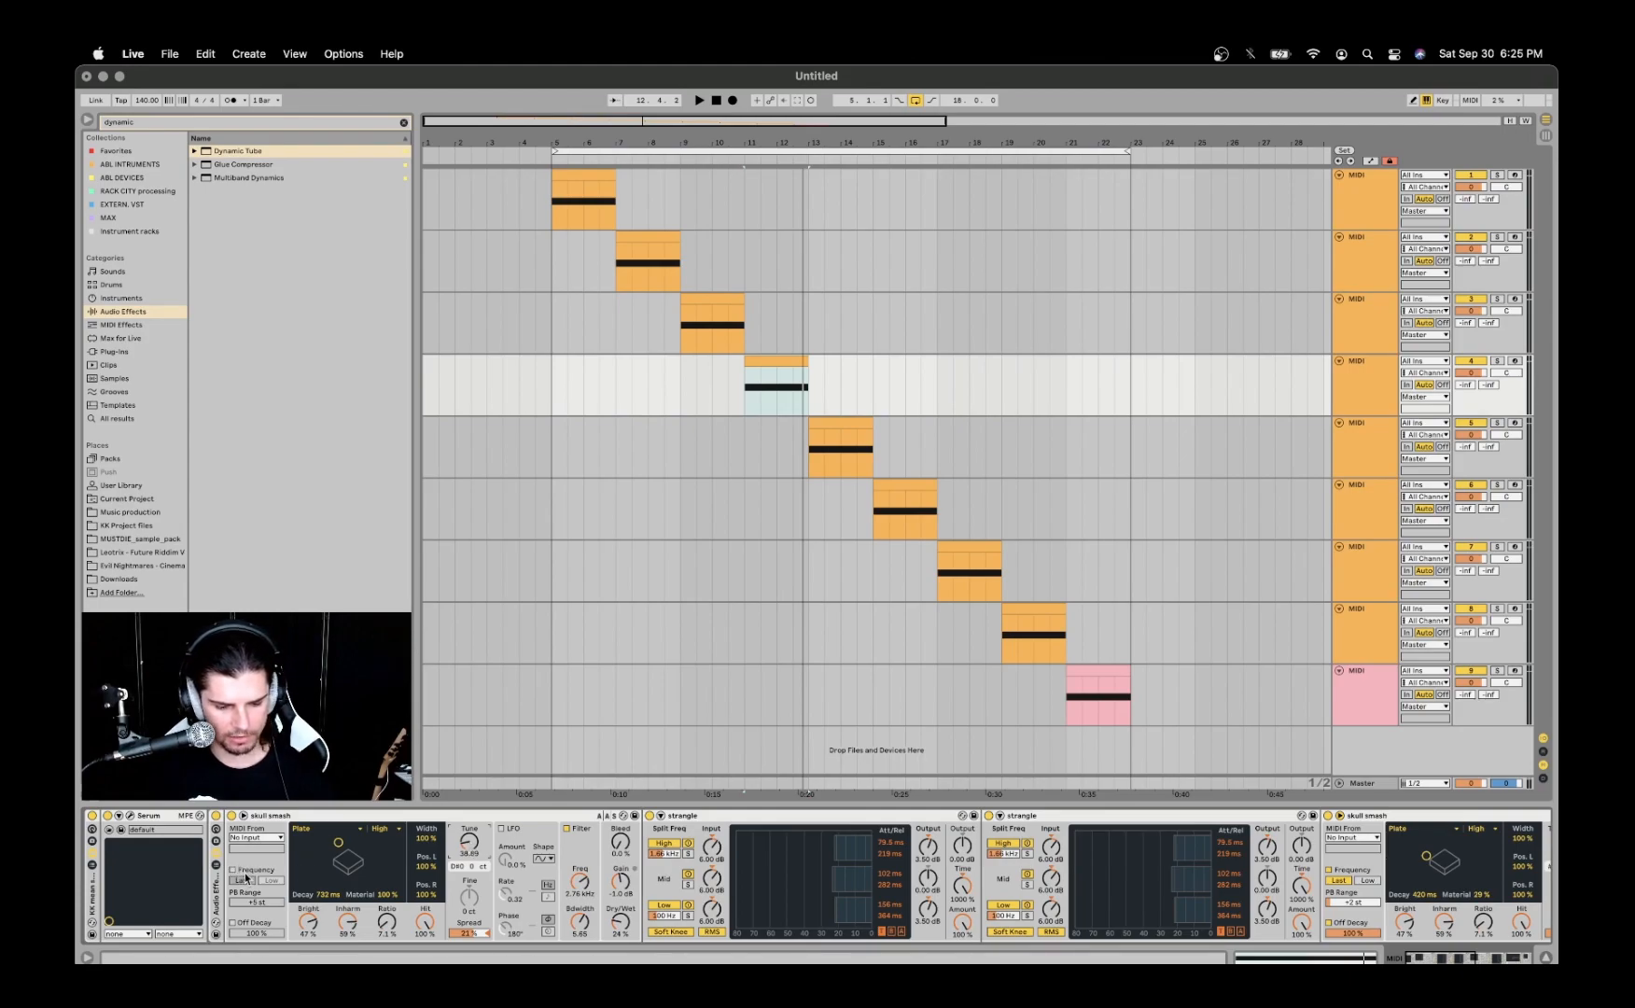
- Play the fourth track's clip with the first skull smash's Off Decay off and on for comparison, leaving it on
key(space)
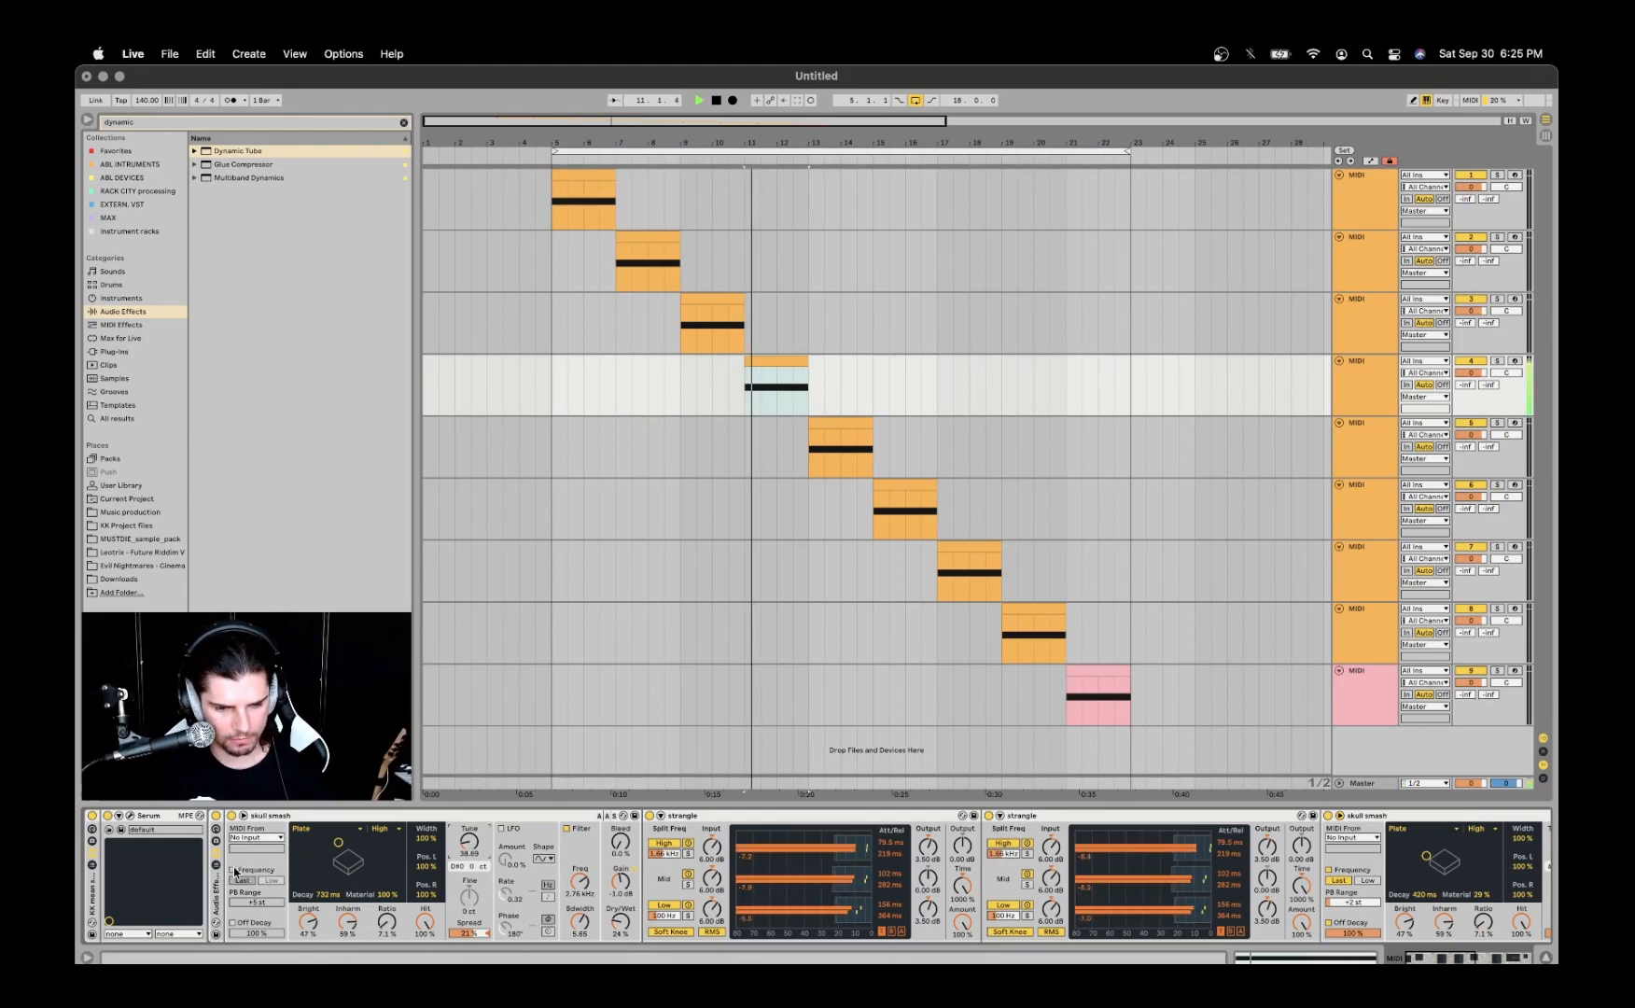
key(space)
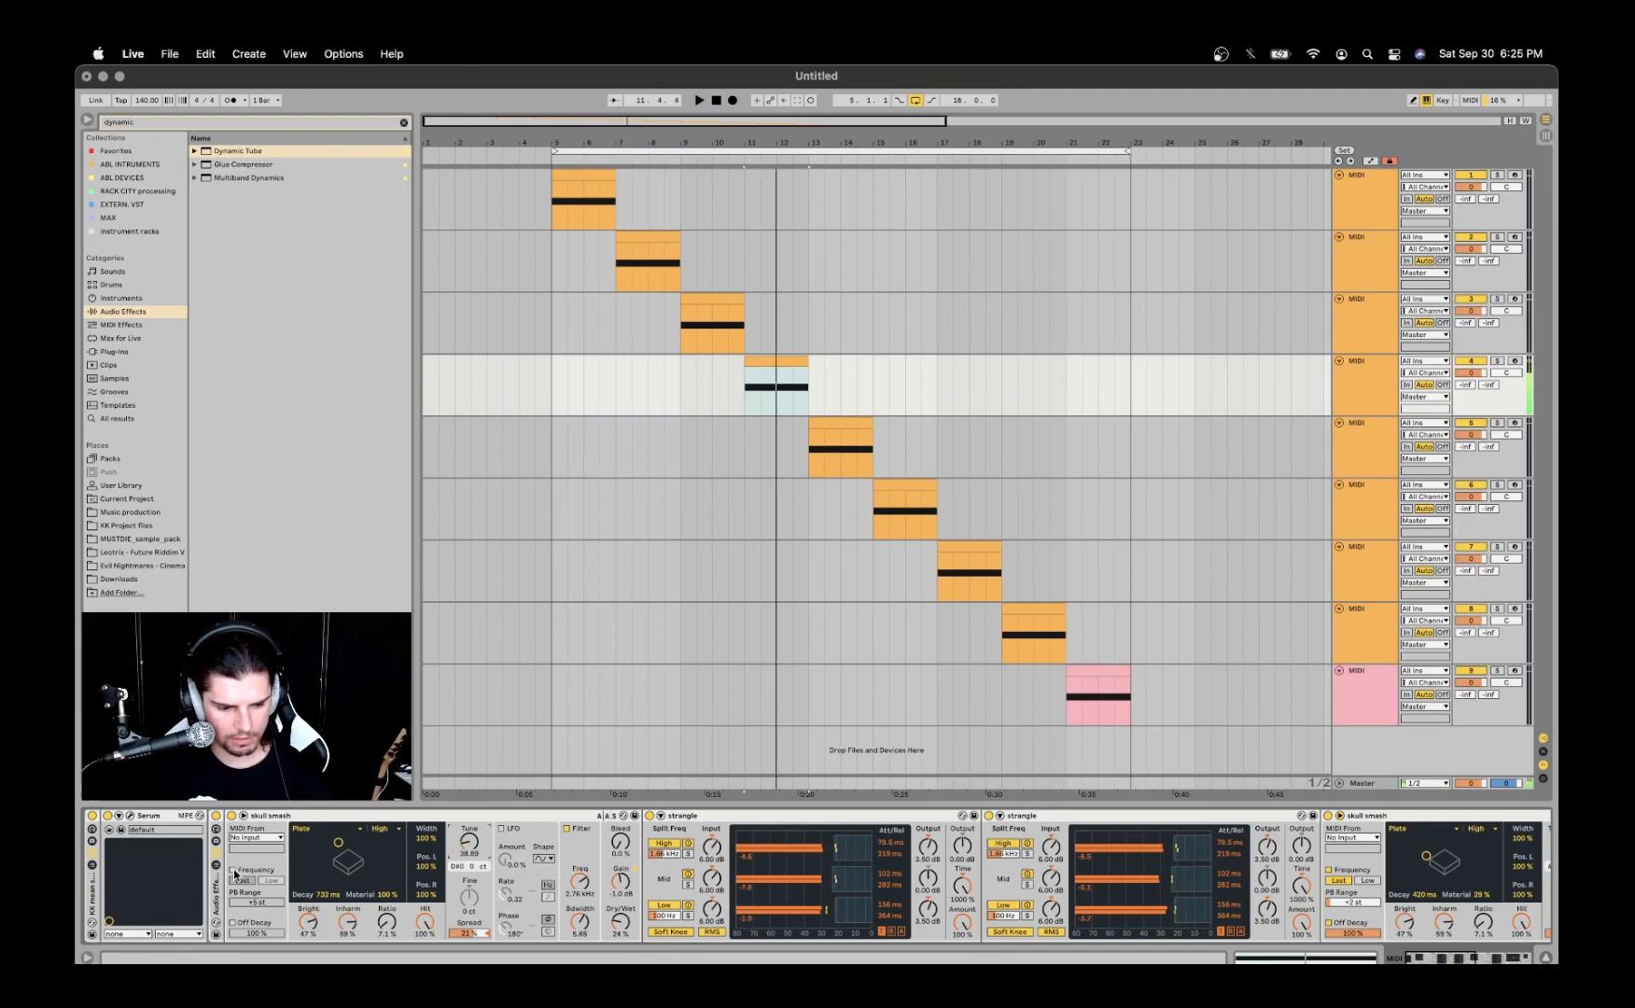
click(232, 923)
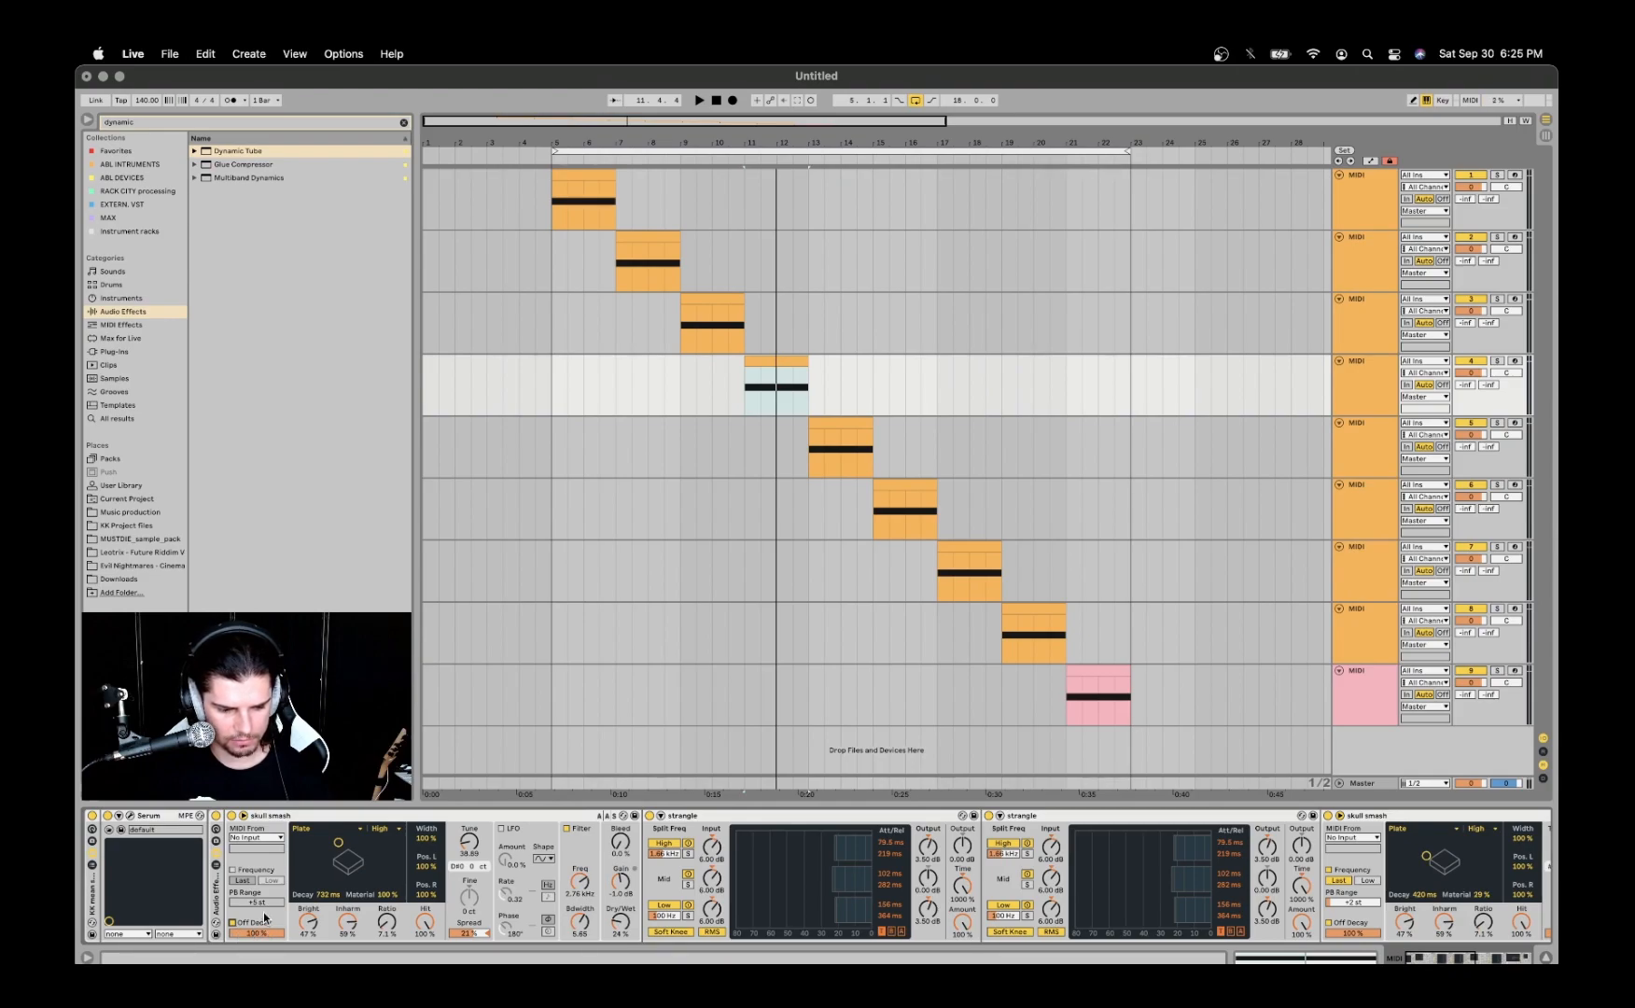
key(space)
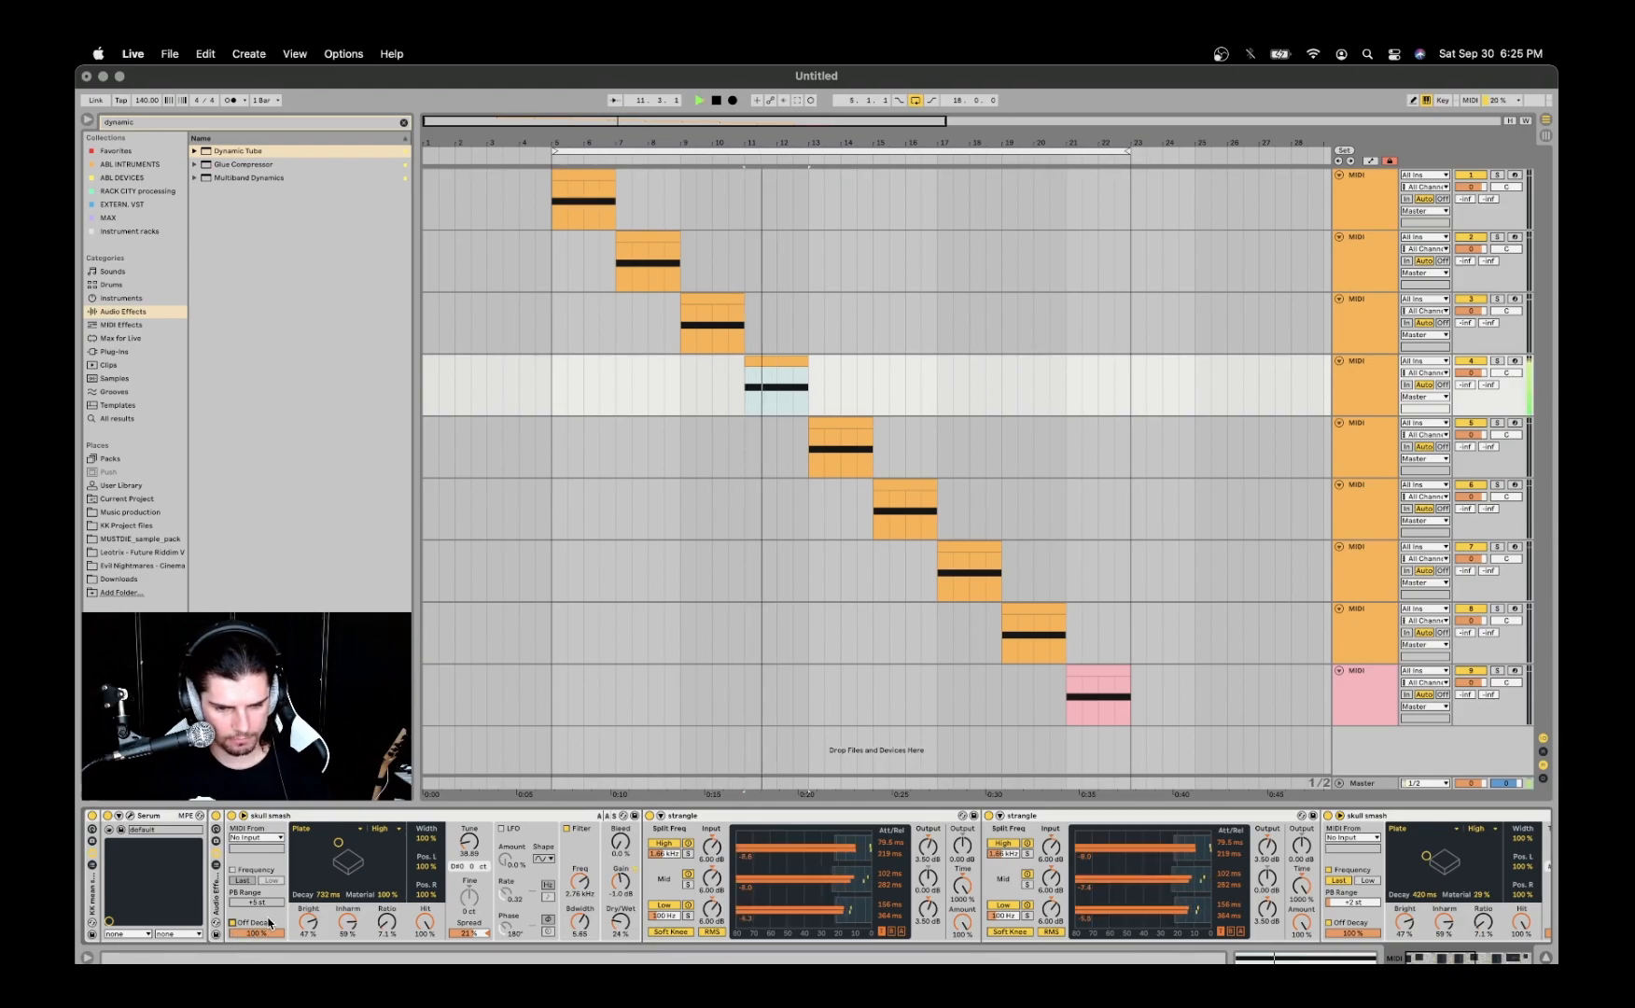
key(space)
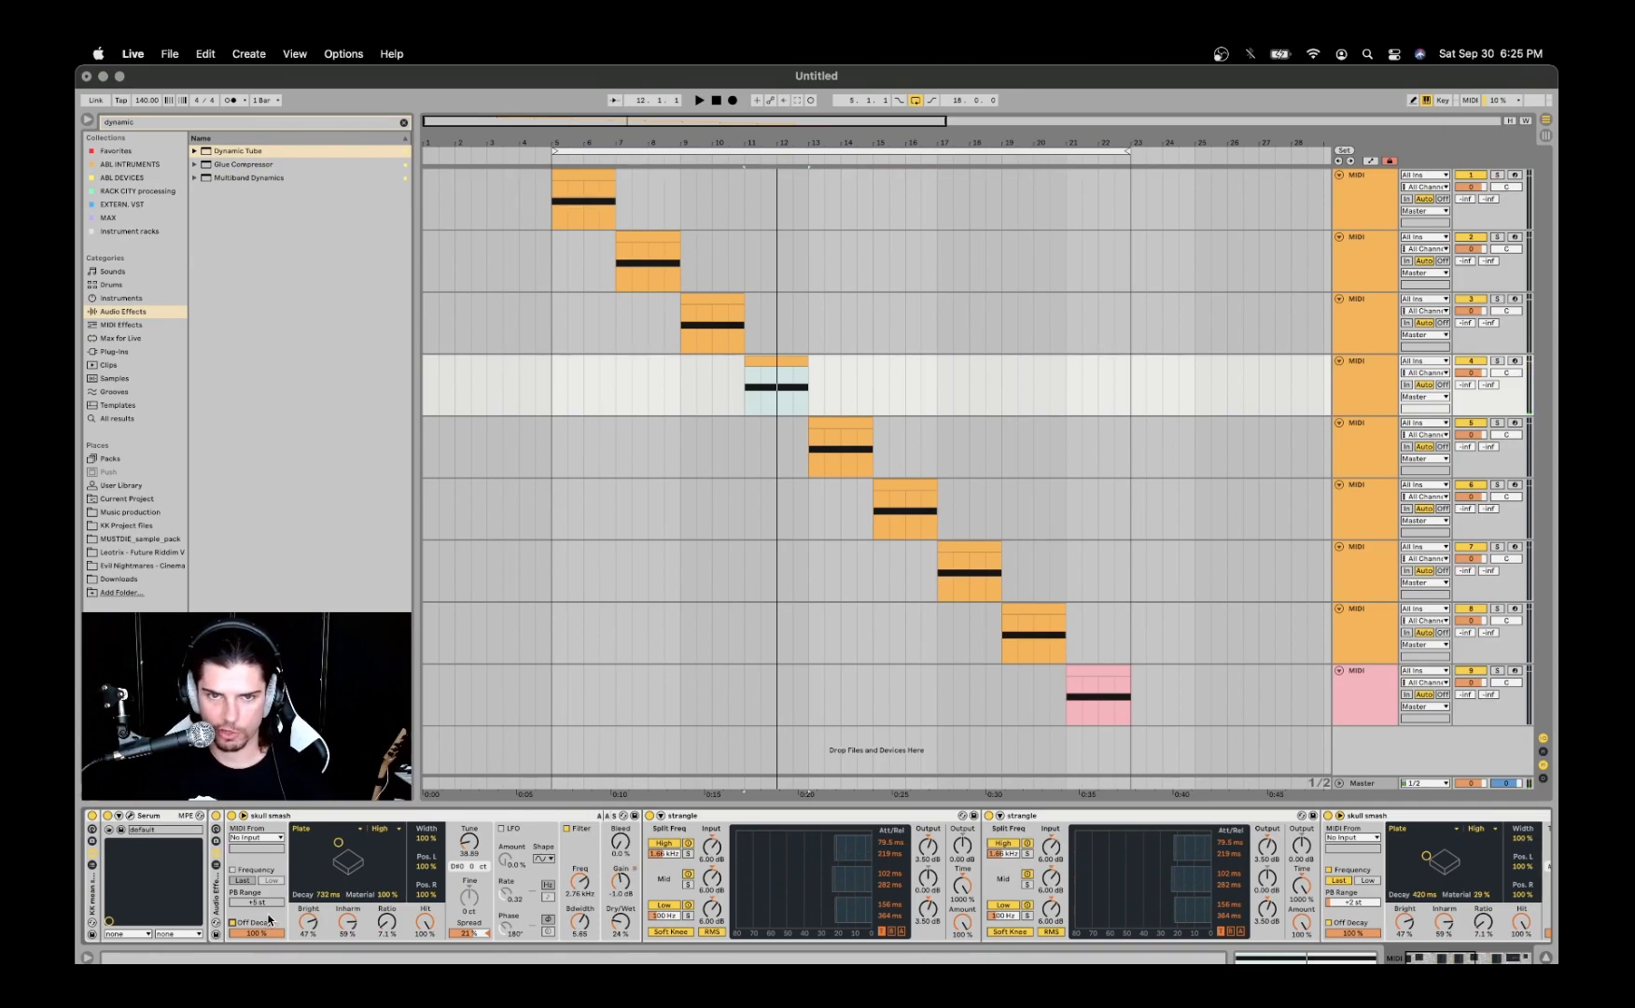
- Toggle Frequency tracking in the first skull smash device to compare Transpose with Tune, leaving it on
click(234, 870)
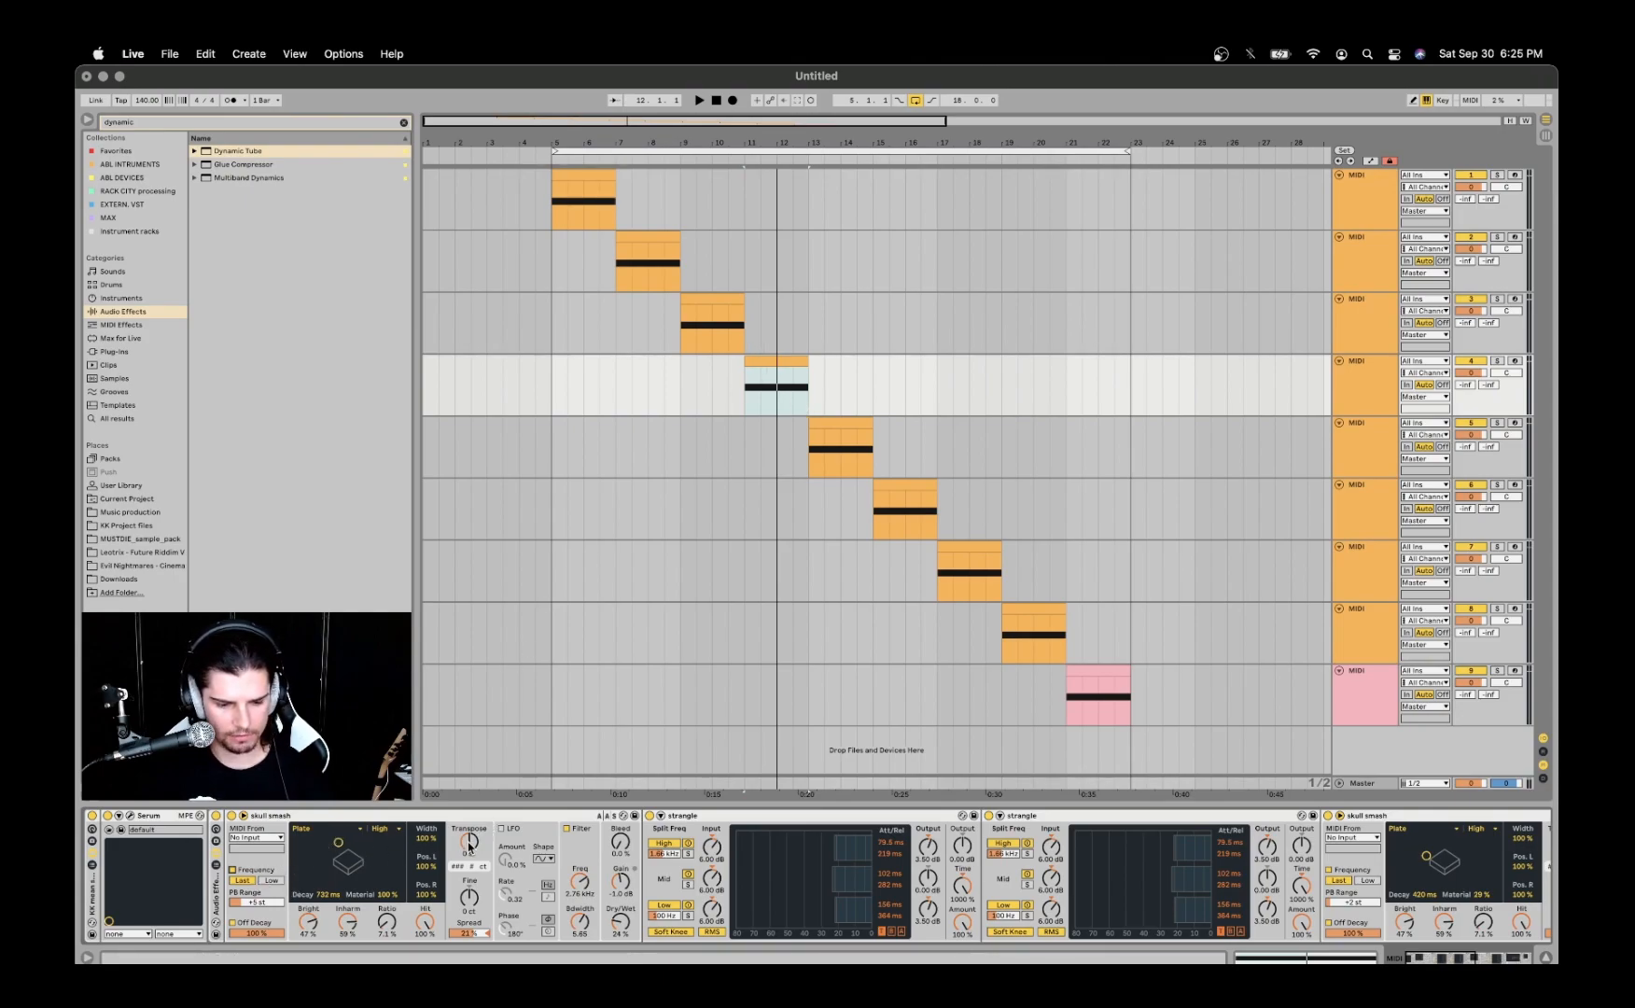
click(233, 870)
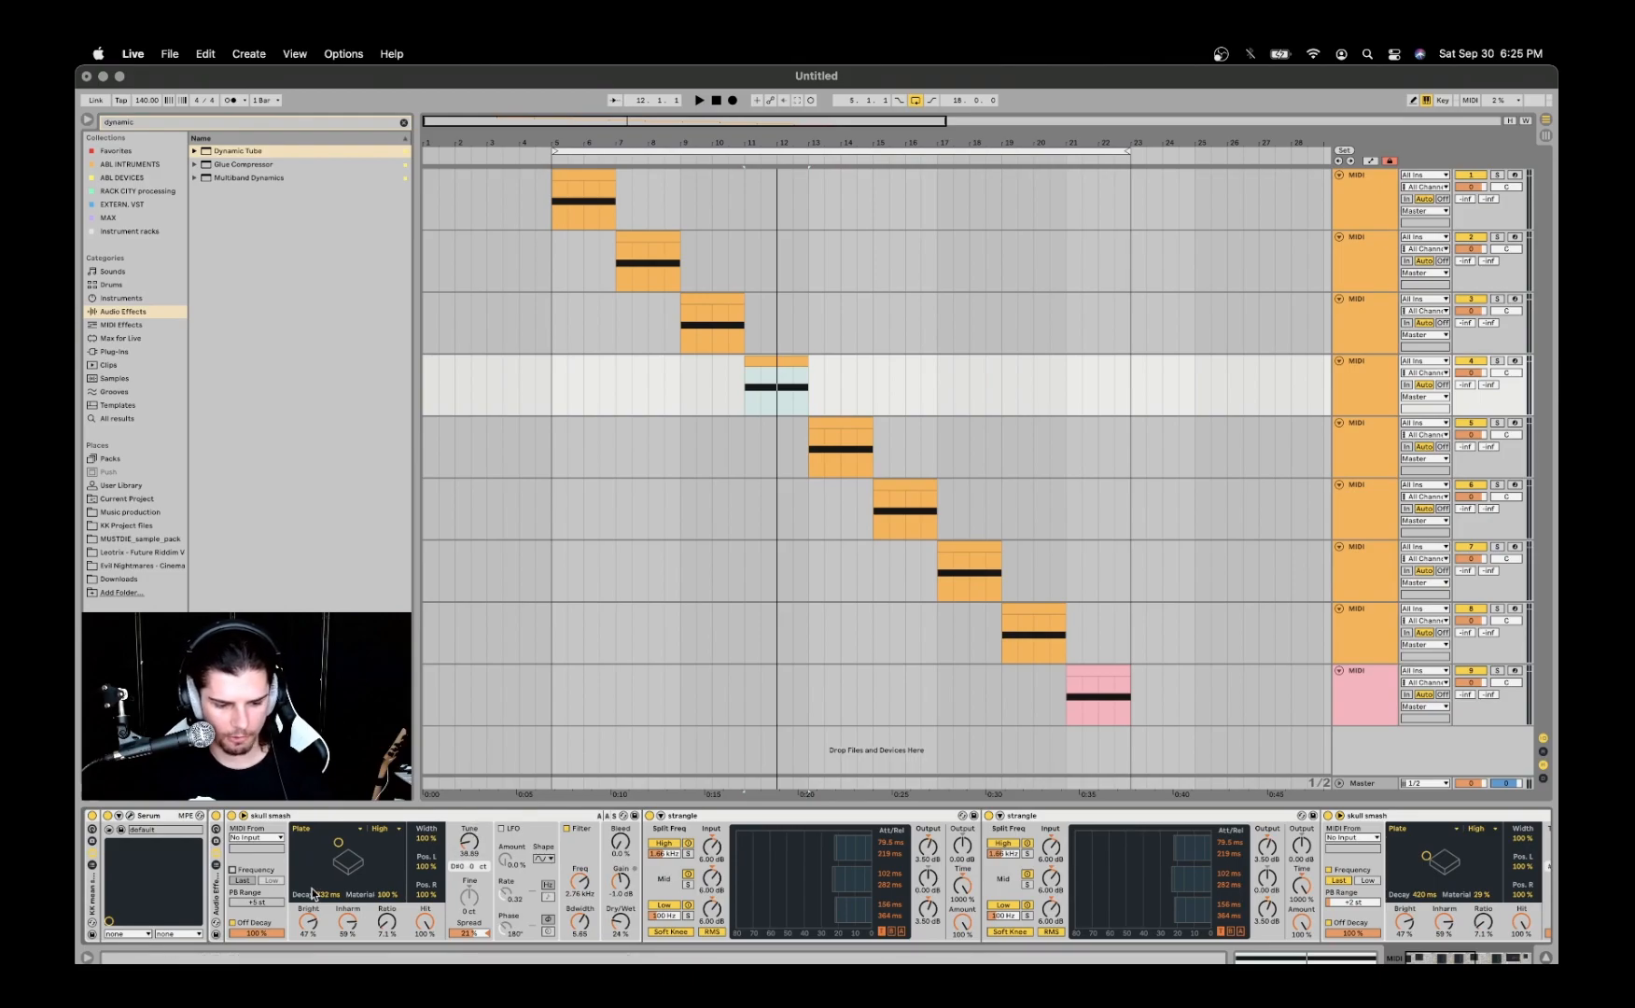
click(233, 870)
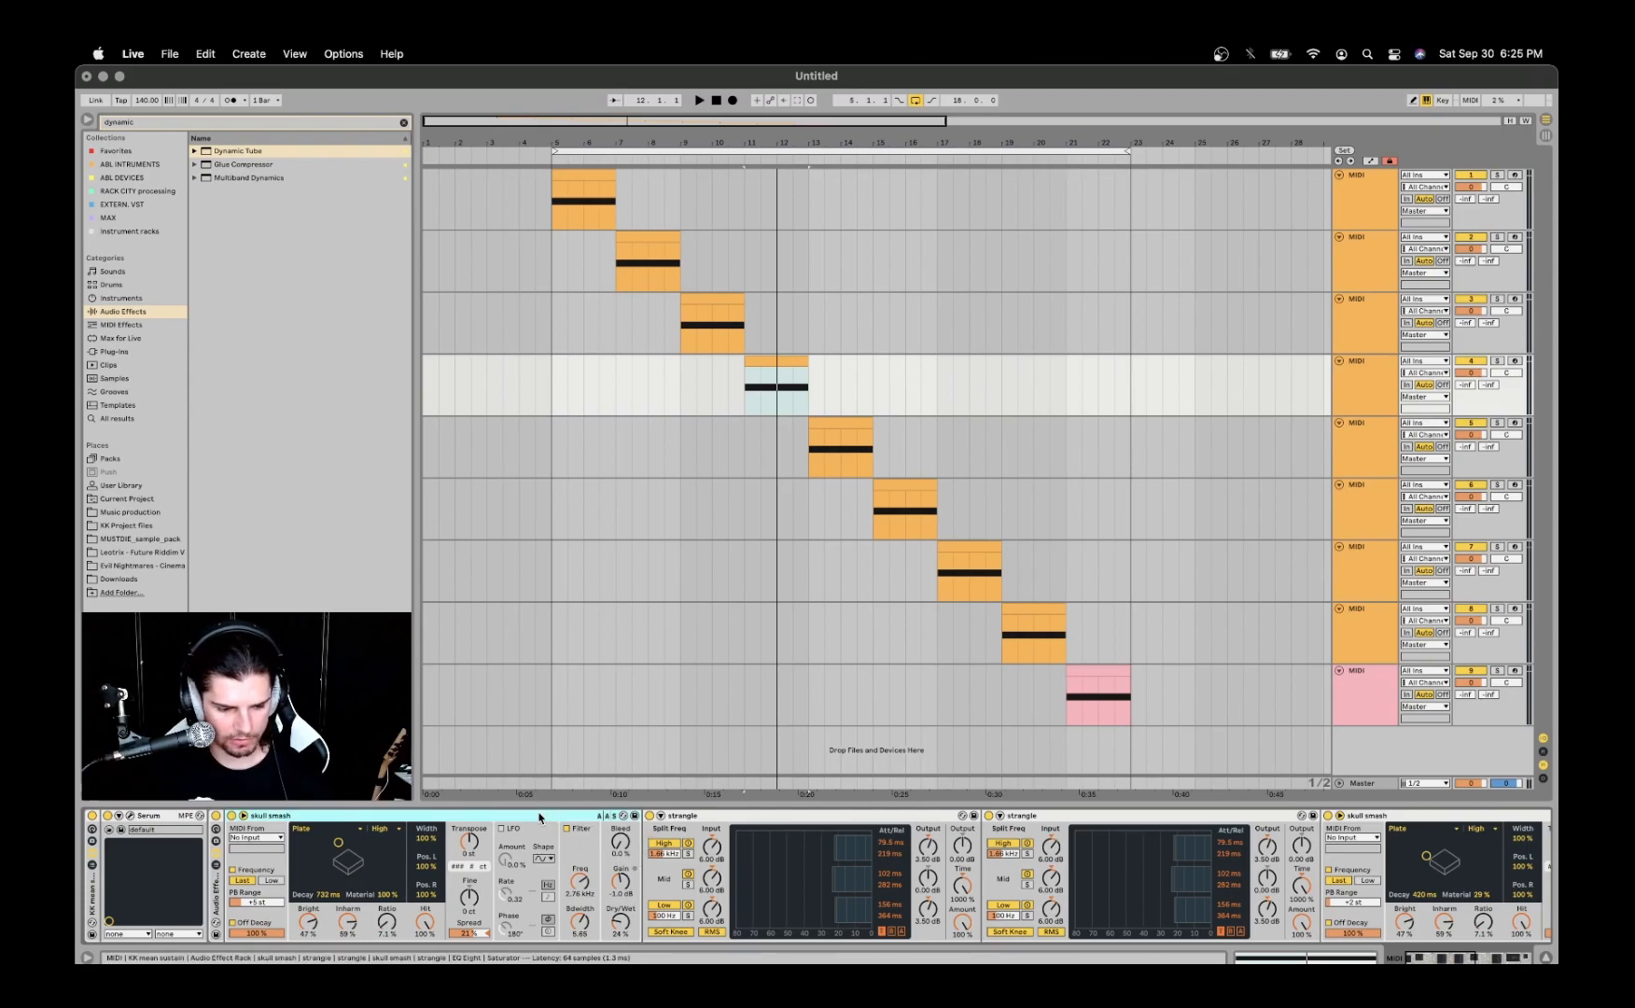
- Examine the two strangle devices following the first skull smash and fold both of them
click(697, 818)
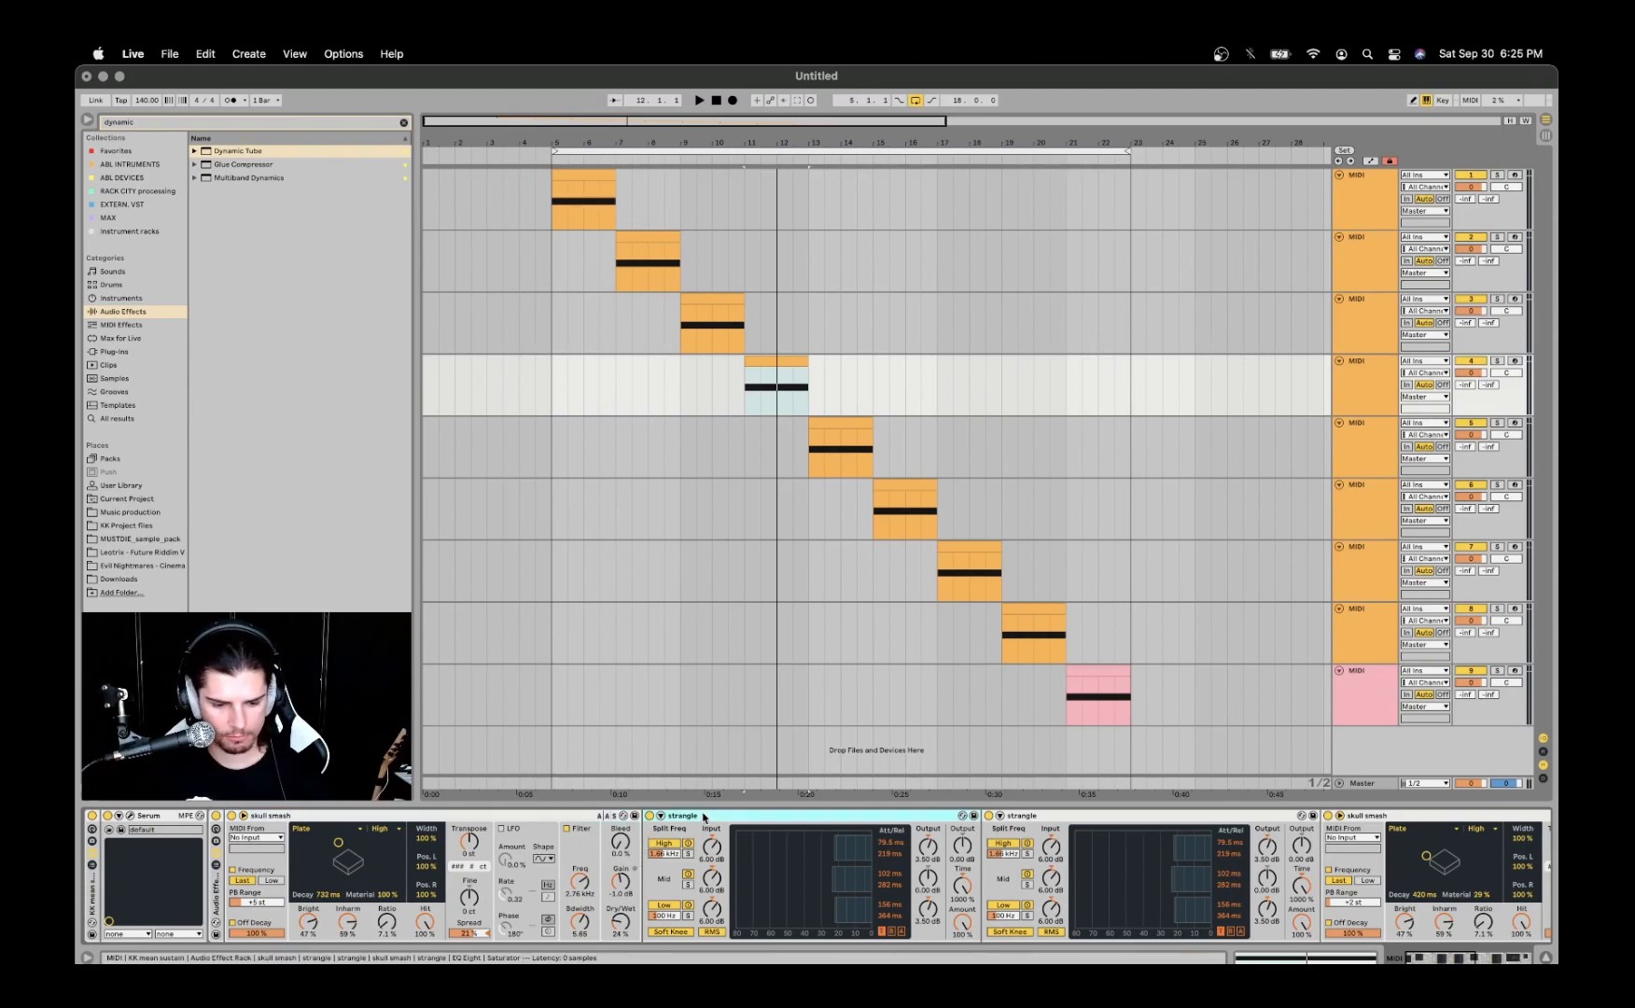
scroll(697, 817, right, 6)
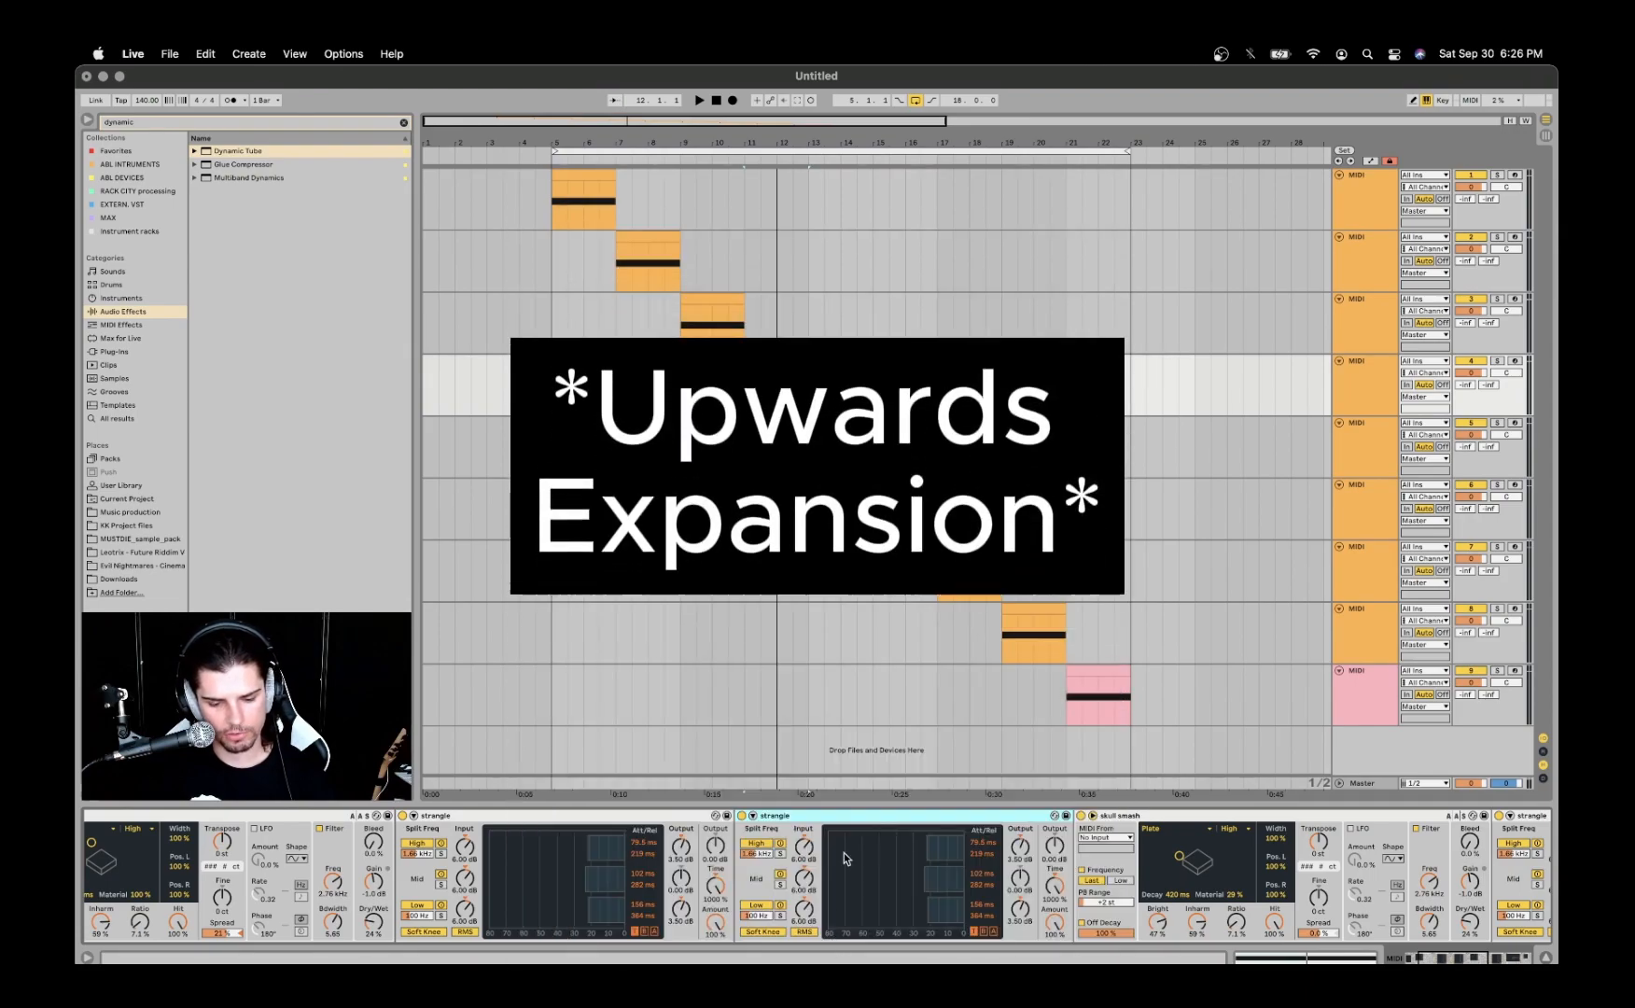
click(621, 816)
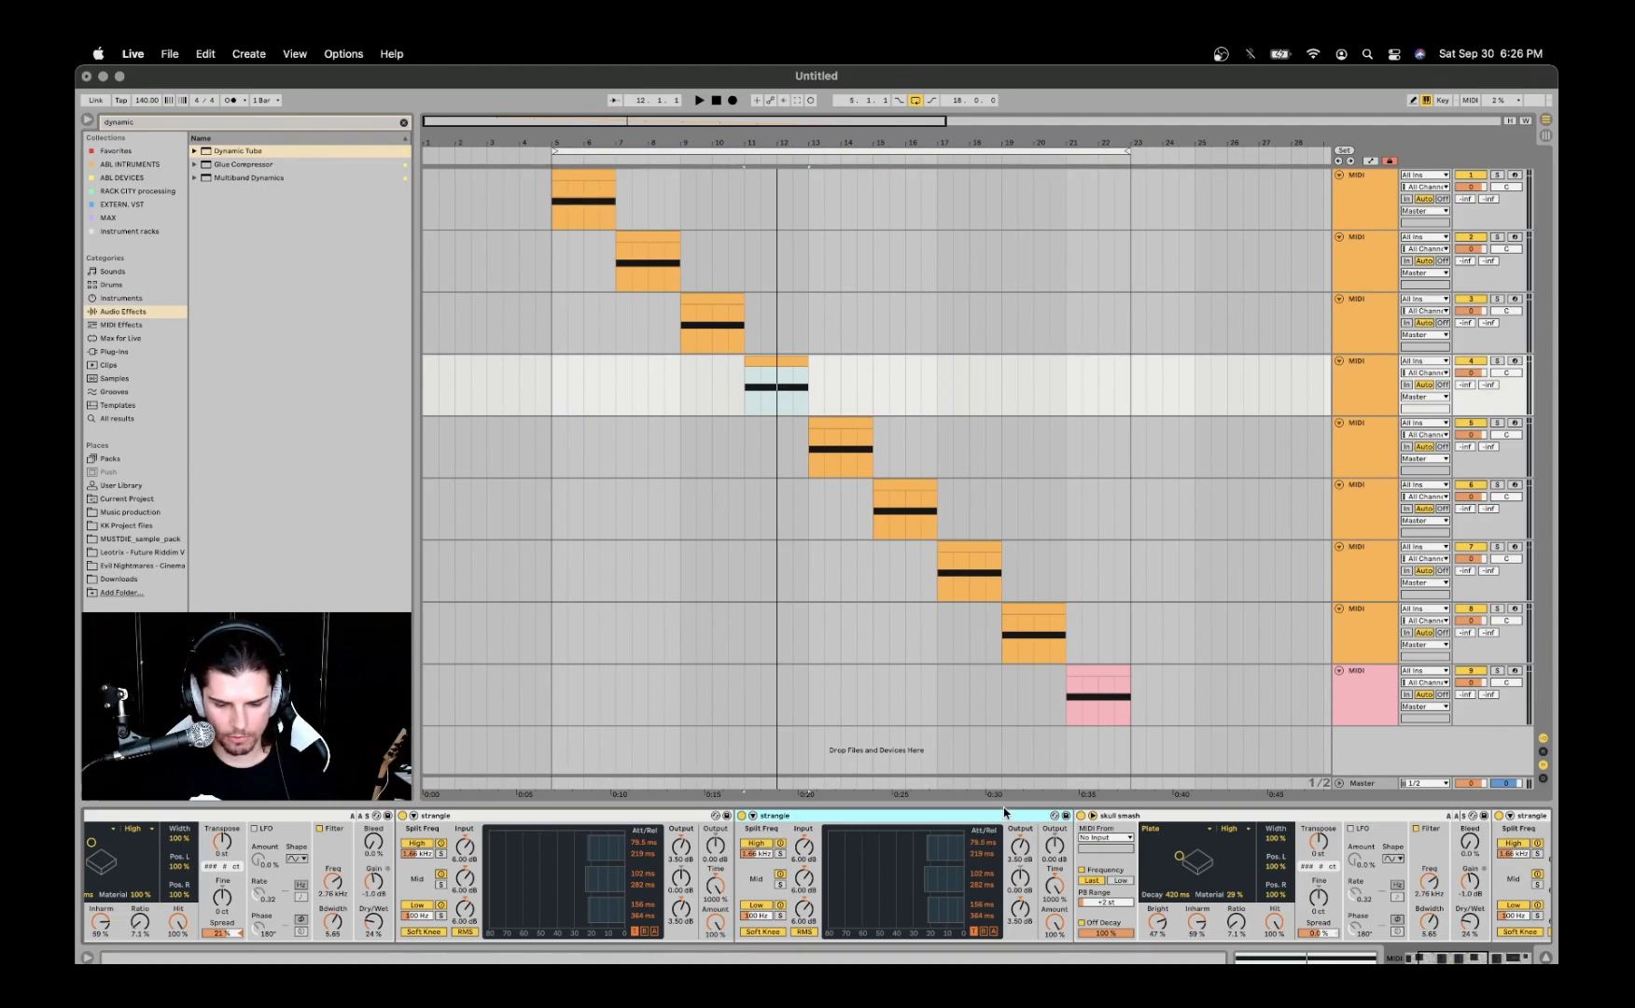
scroll(989, 835, right, 5)
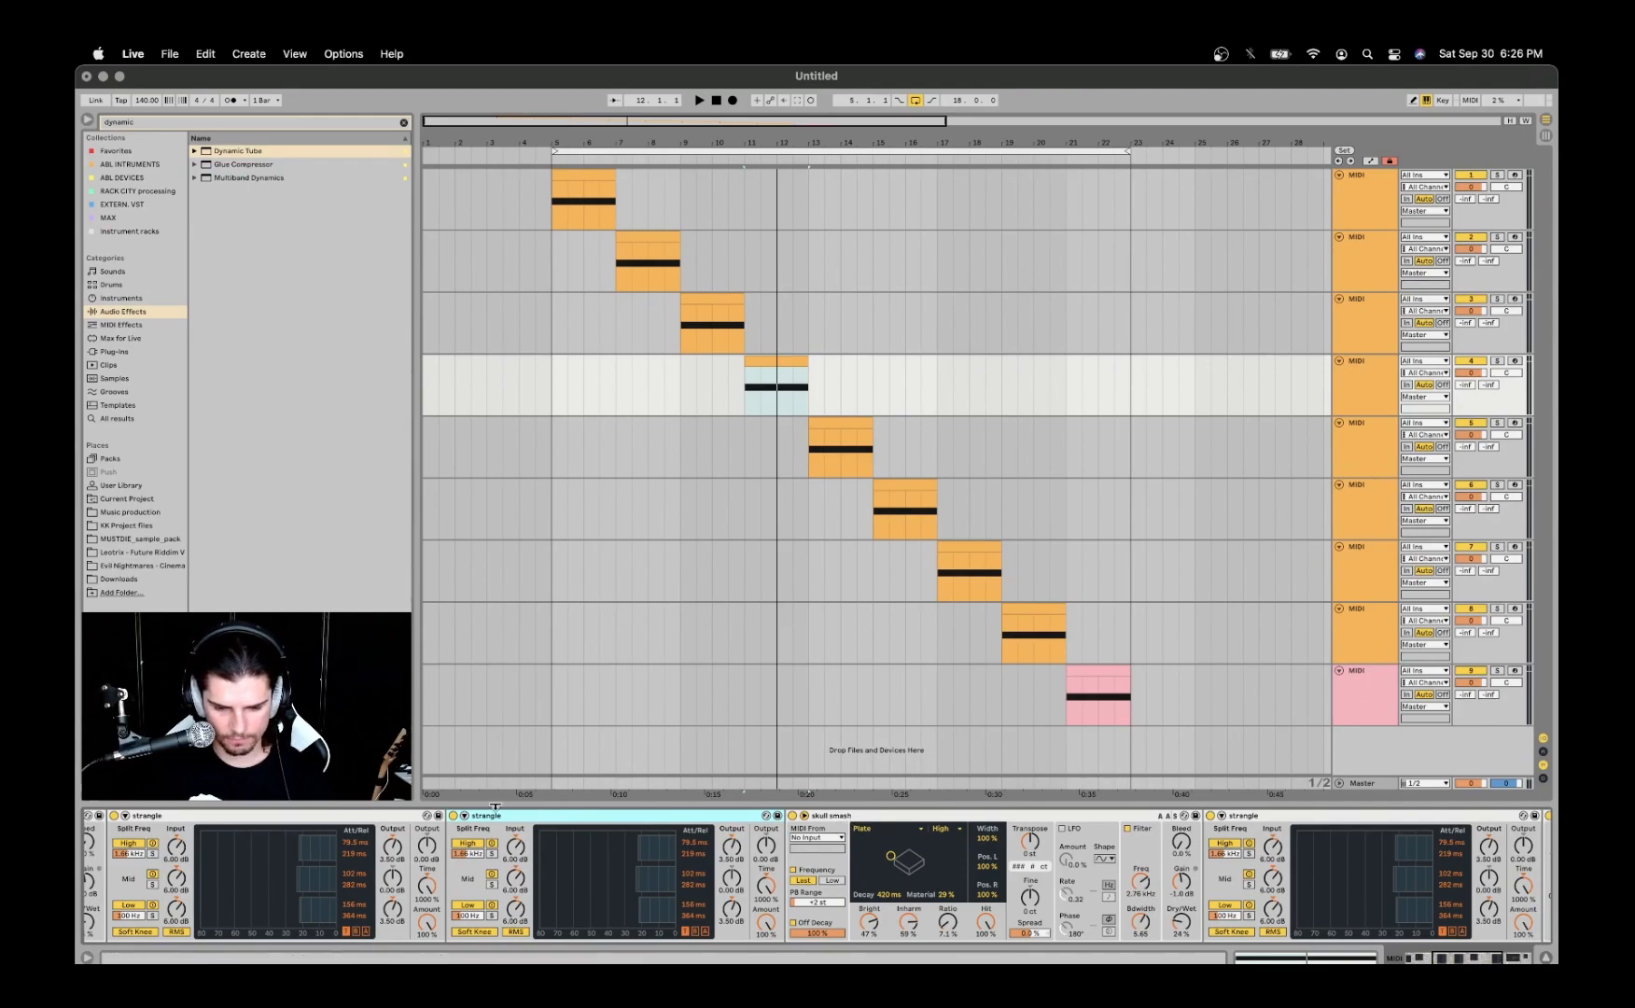
scroll(508, 819, right, 10)
scroll(383, 819, left, 9)
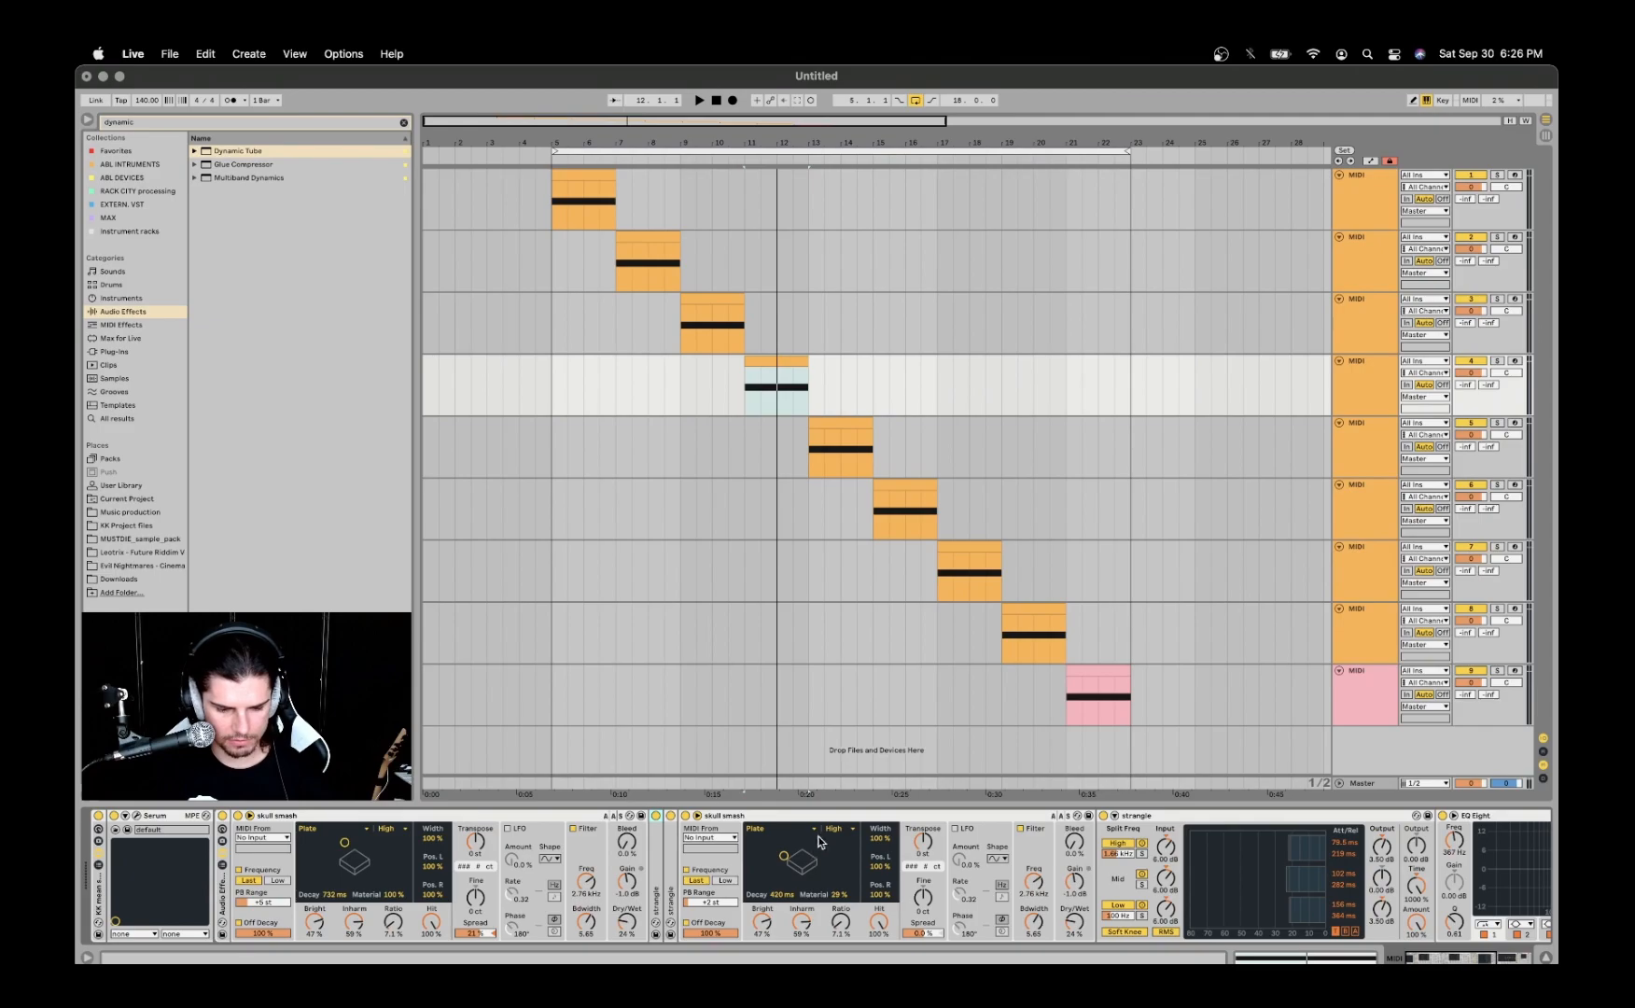
- Fold the second skull smash device and the strangle device that follows it in the fourth track's chain
scroll(808, 818, right, 5)
click(690, 817)
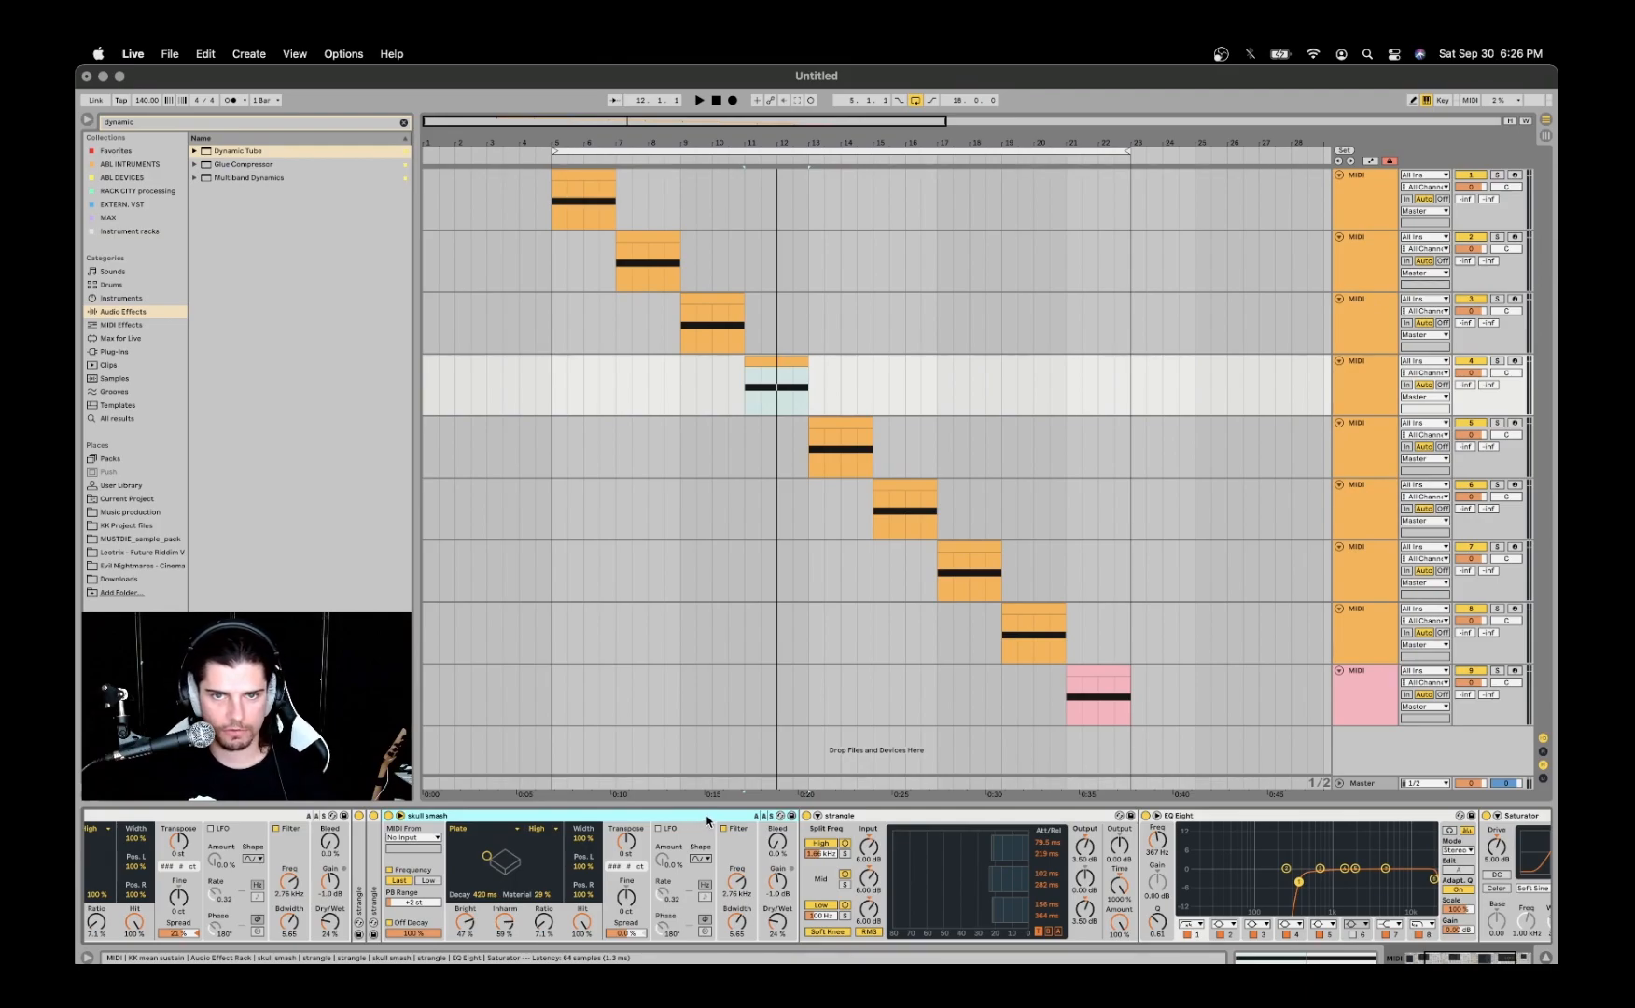
scroll(705, 820, right, 2)
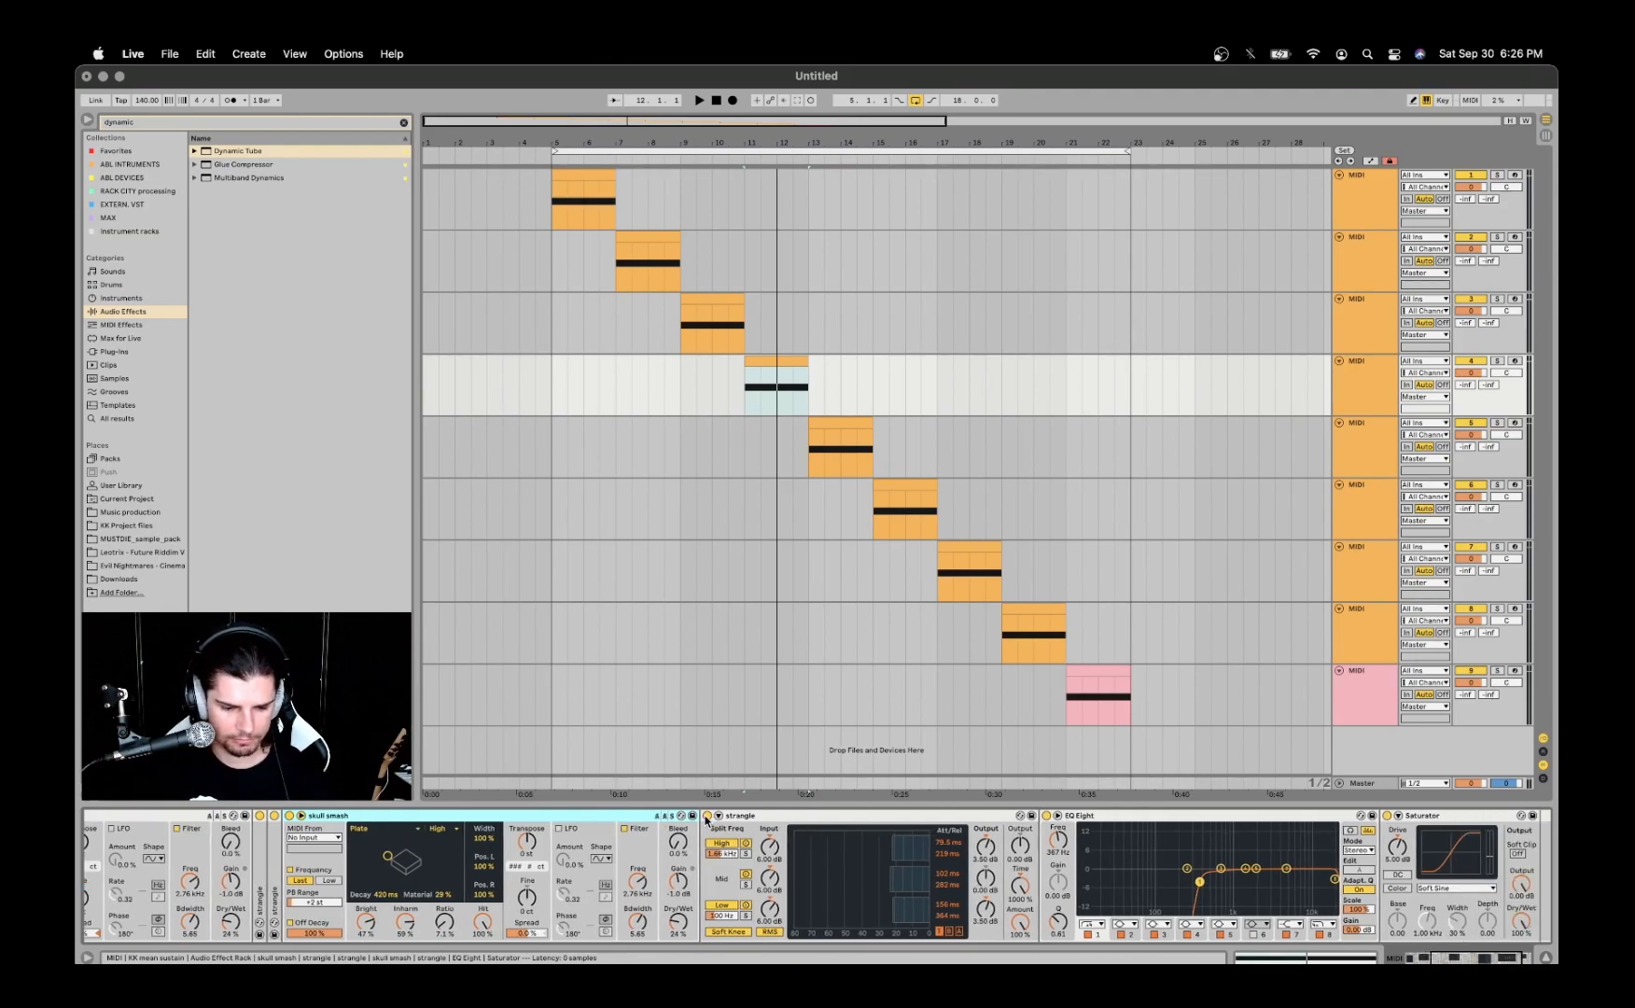
double_click(580, 820)
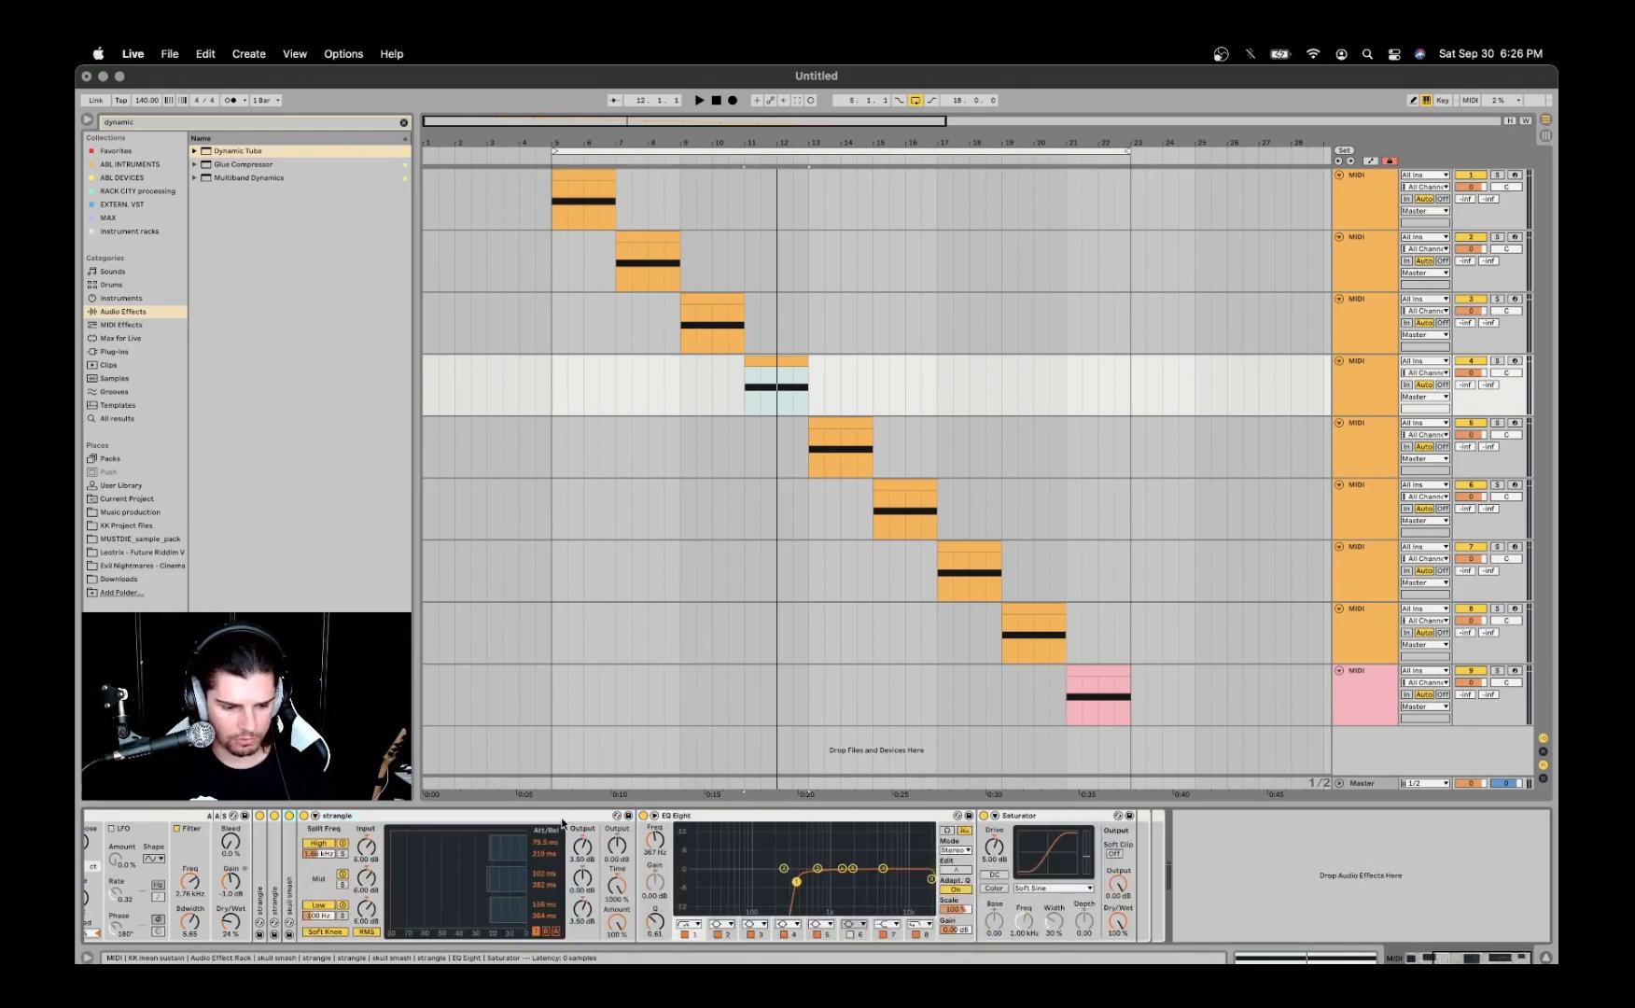
double_click(372, 818)
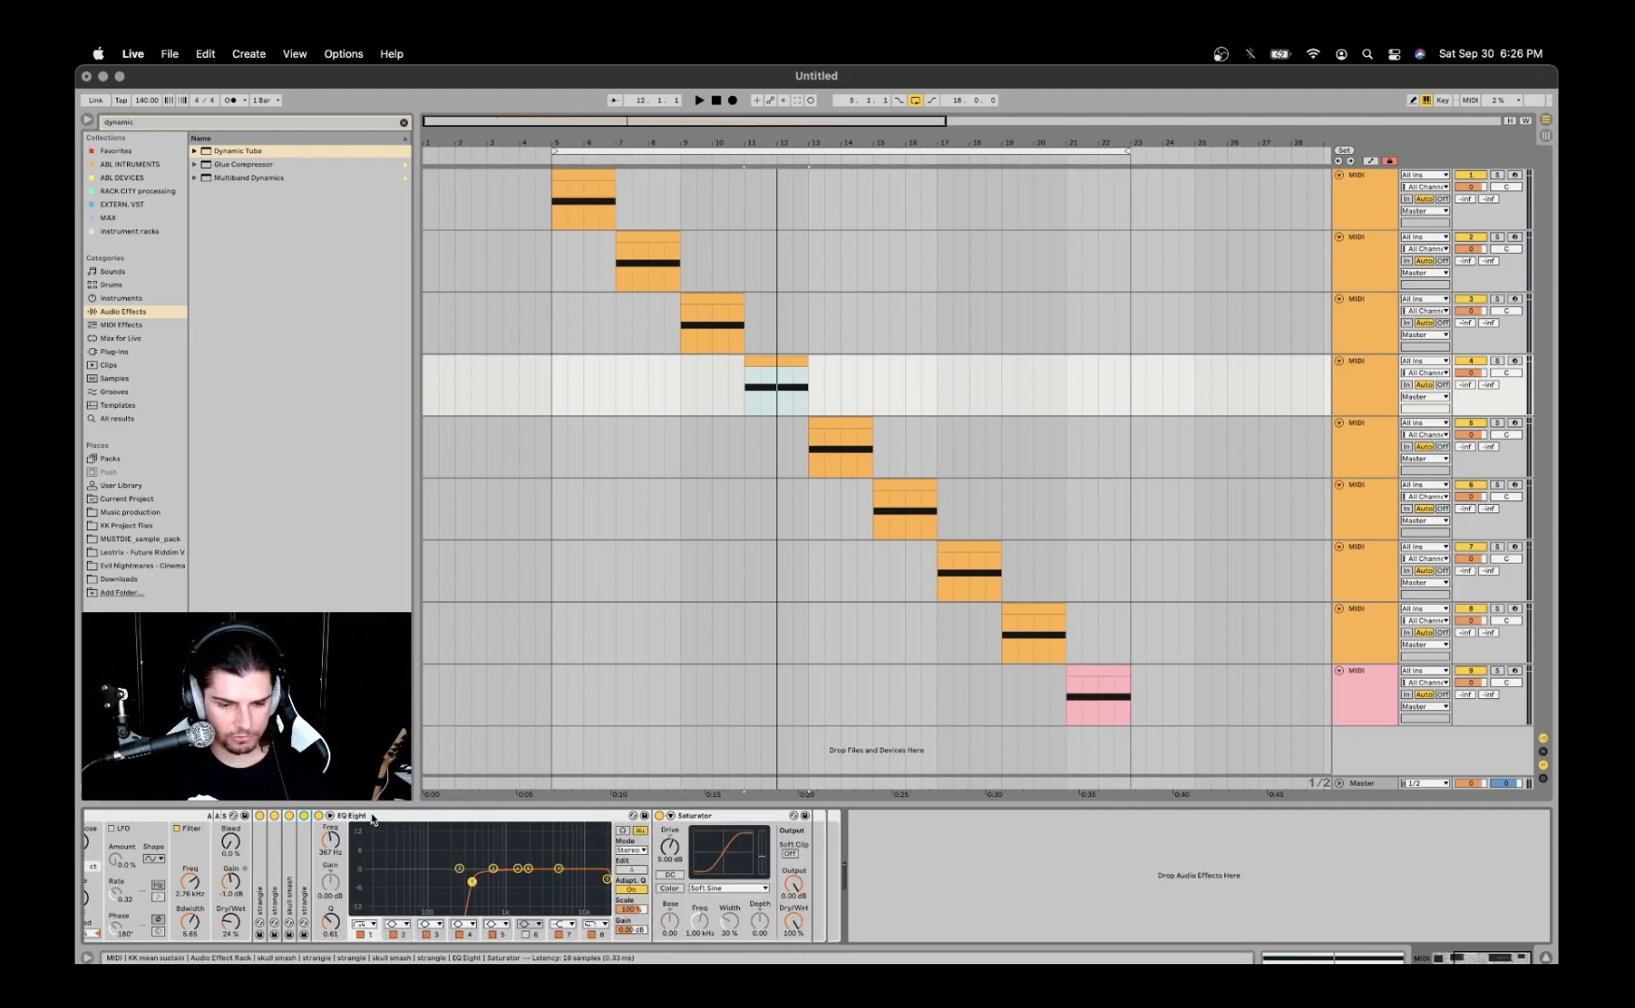
- Fold the first skull smash device in the fourth track's chain
scroll(361, 834, left, 5)
scroll(361, 834, left, 5)
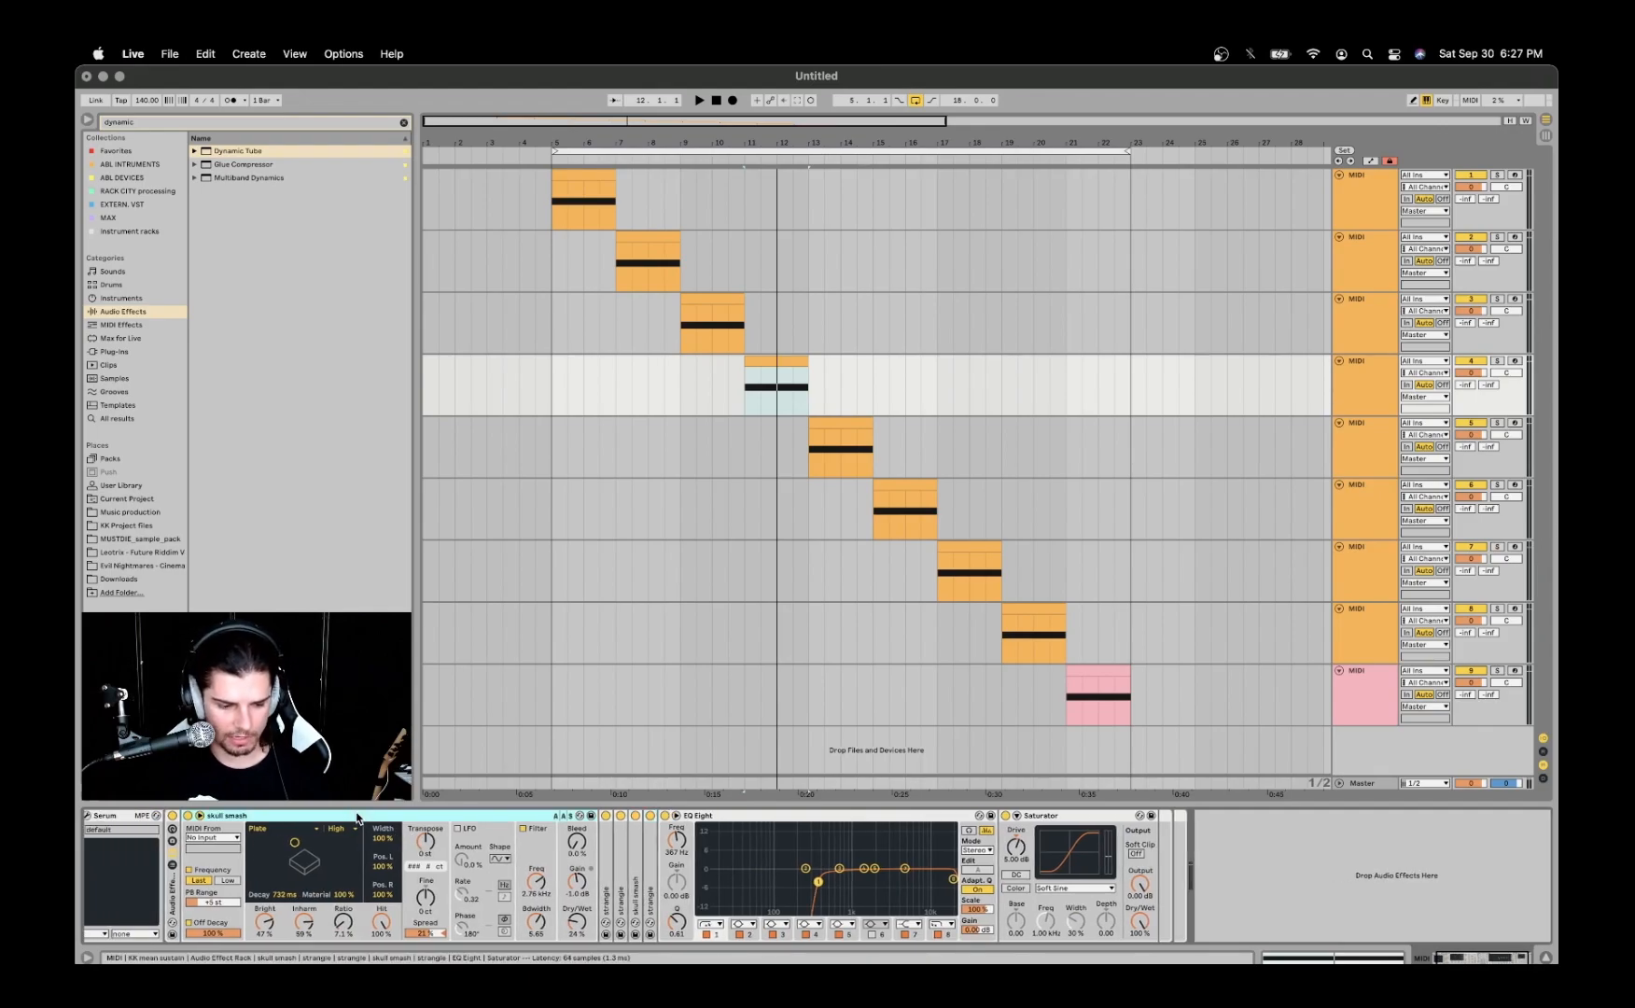
double_click(357, 819)
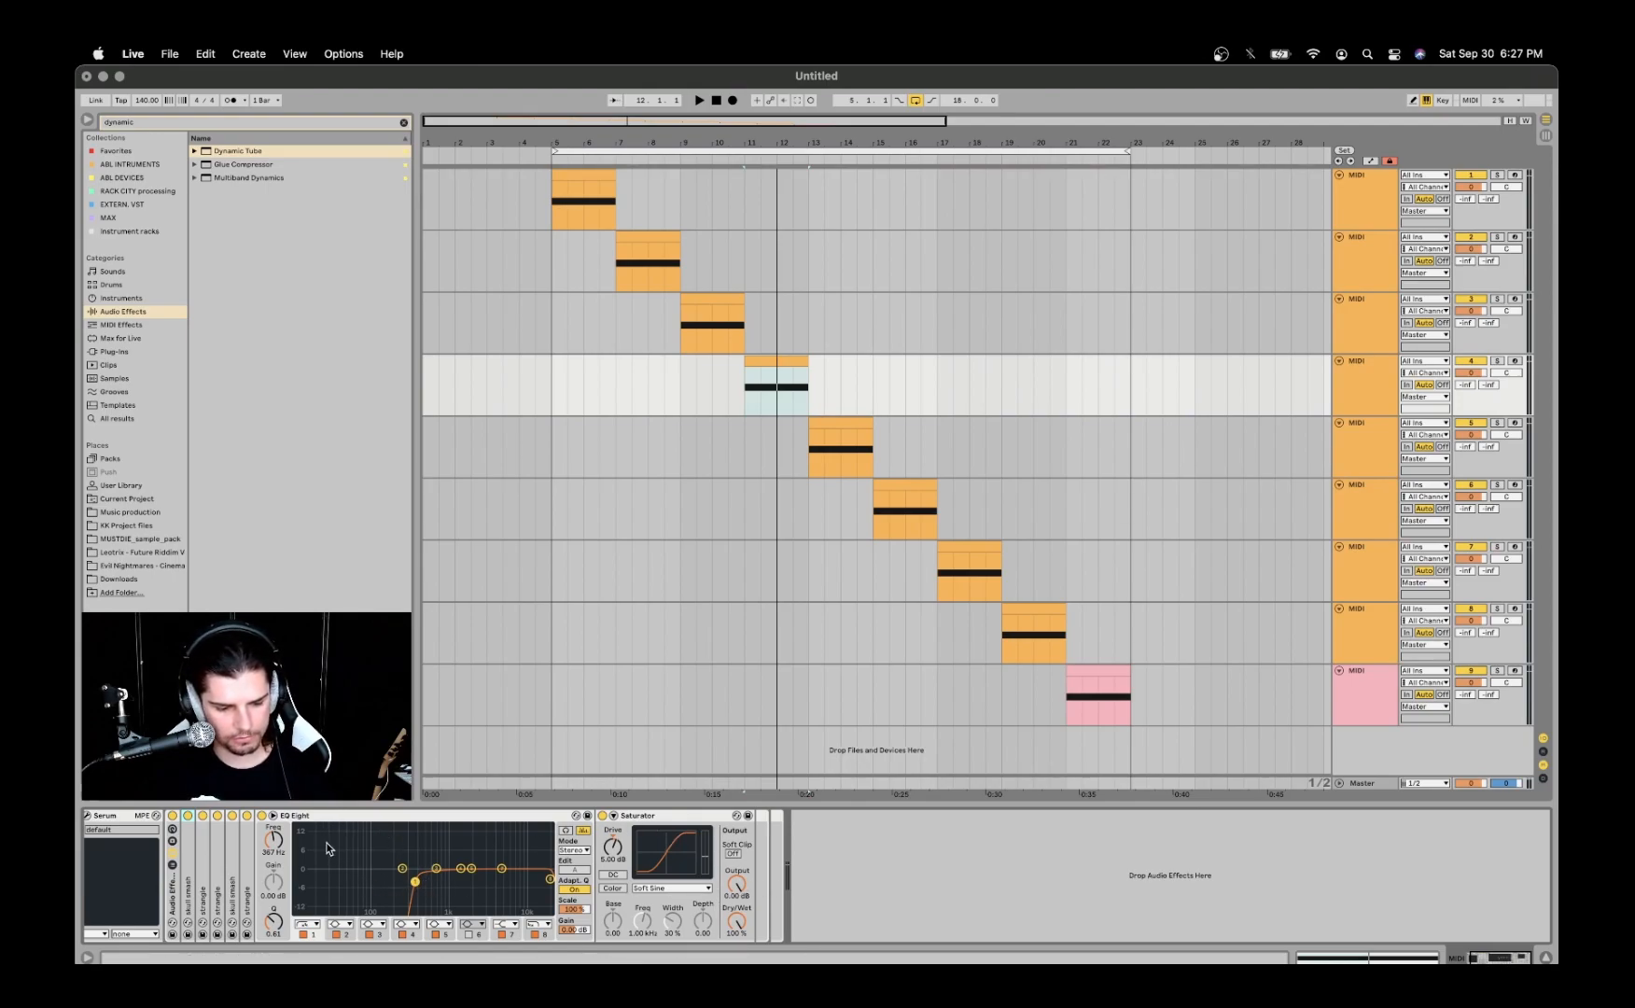
- Play the fourth track's clip with EQ Eight bypassed for comparison, and turn EQ Eight back on
click(261, 816)
key(space)
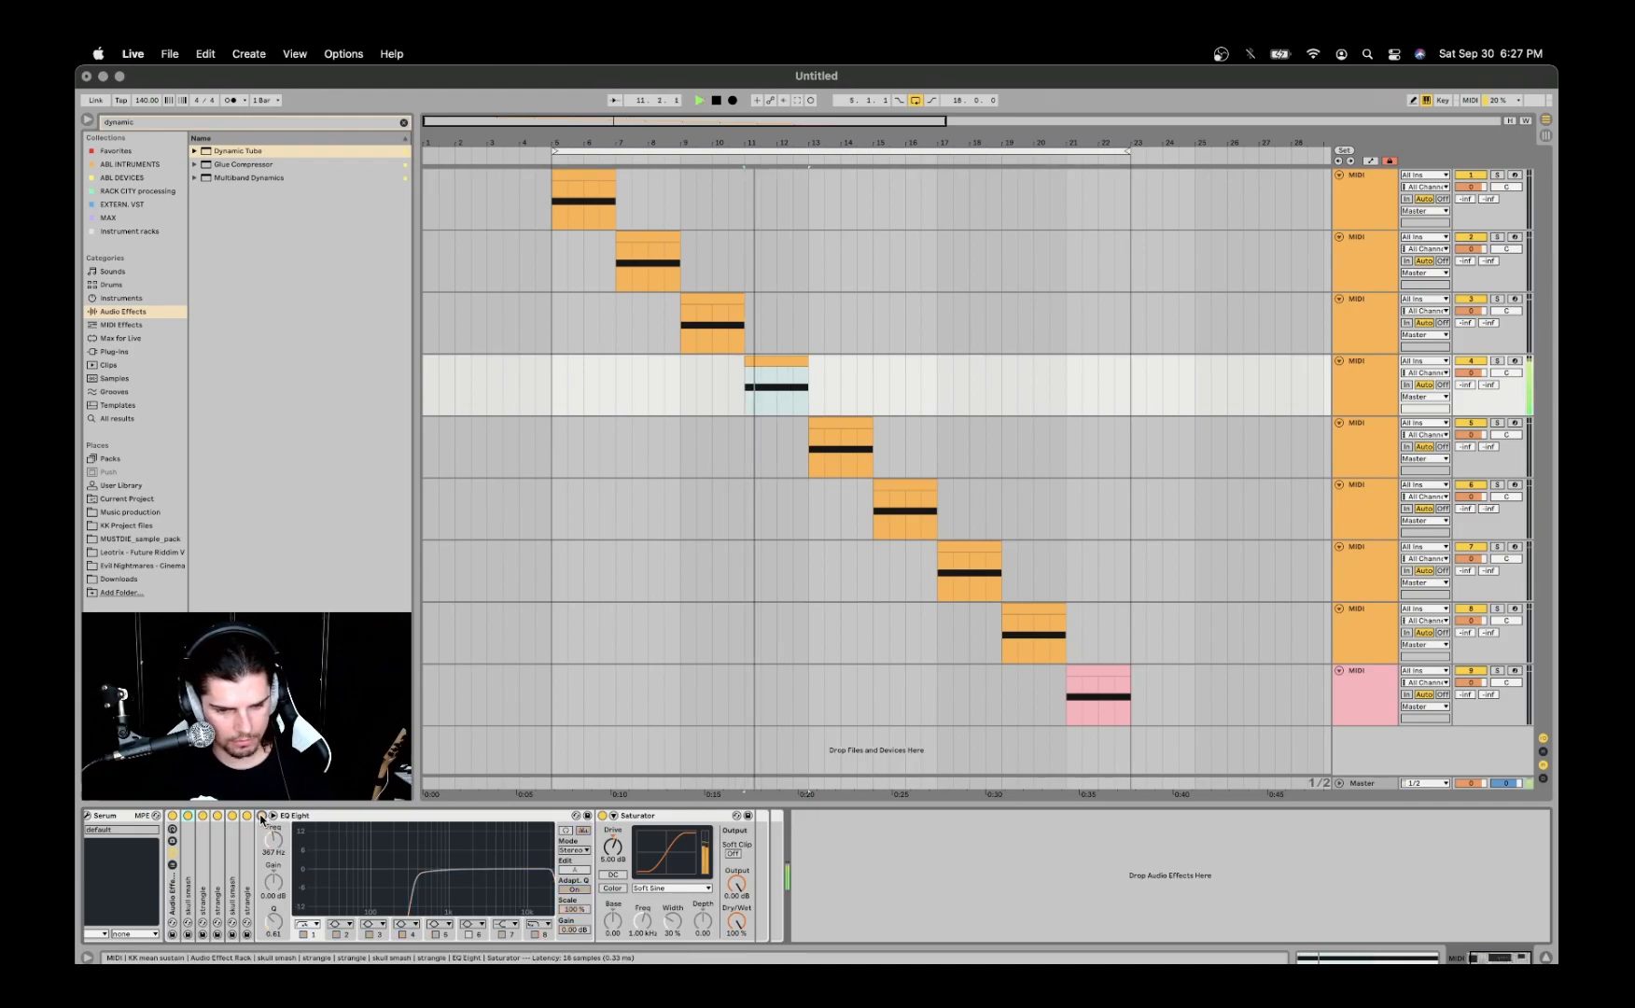
key(space)
click(261, 815)
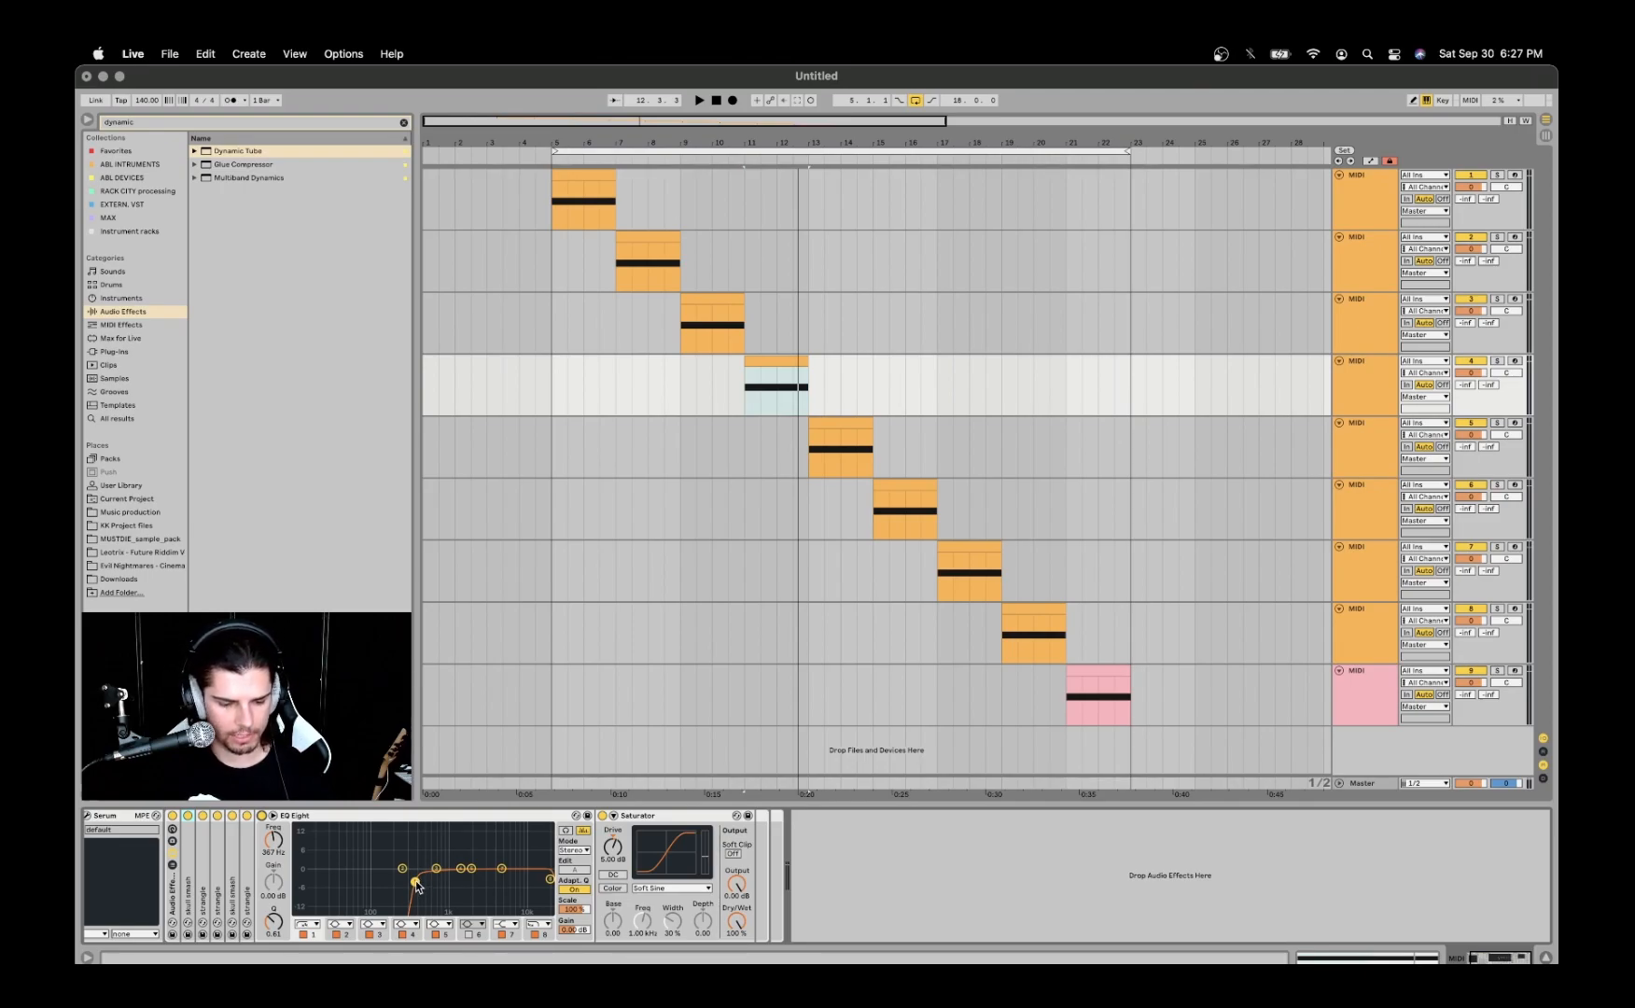
- Check the curve types available in the fourth track's Saturator, leaving Soft Sine selected
click(629, 818)
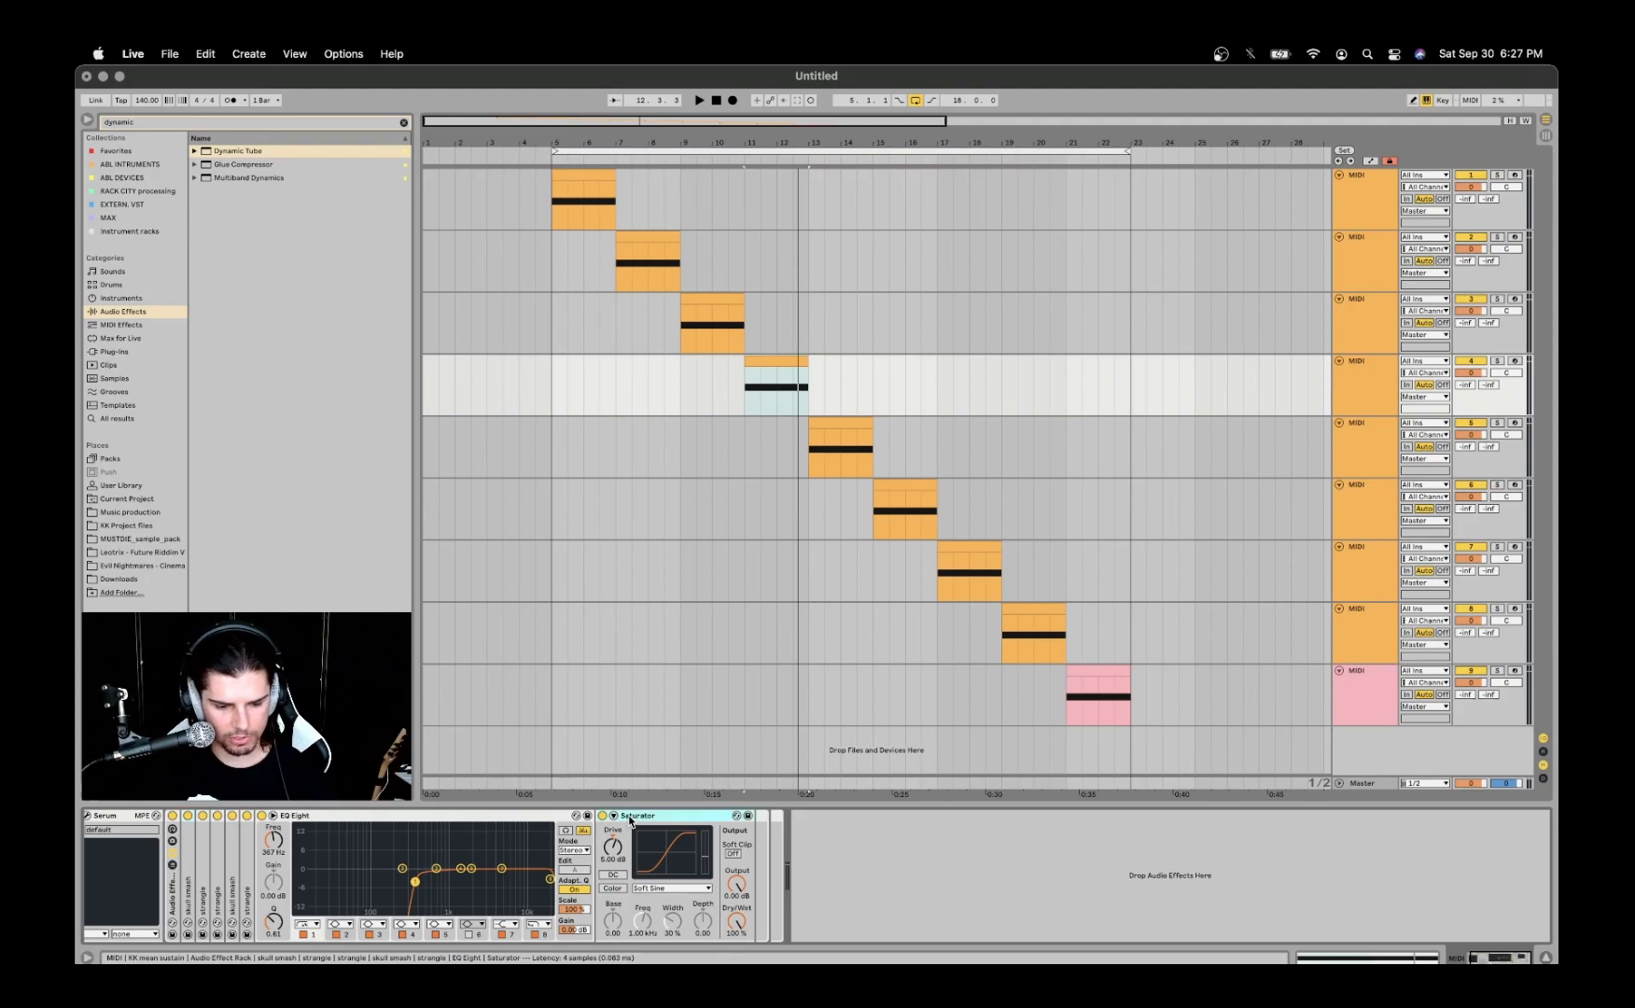
click(669, 889)
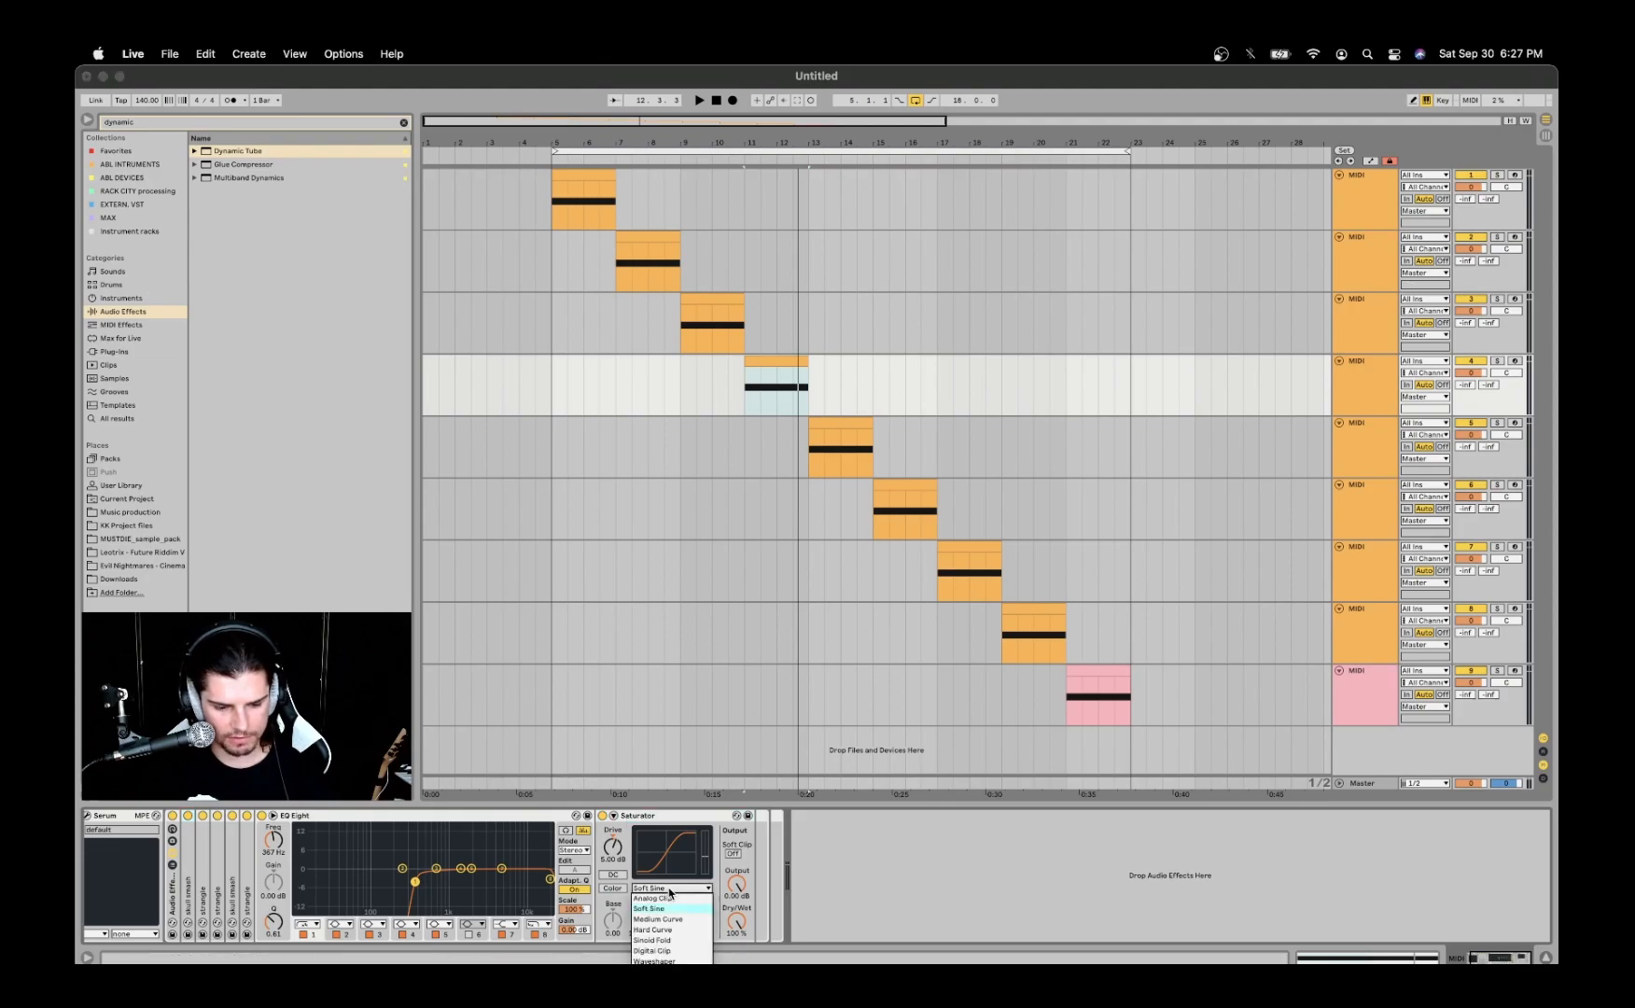
click(729, 834)
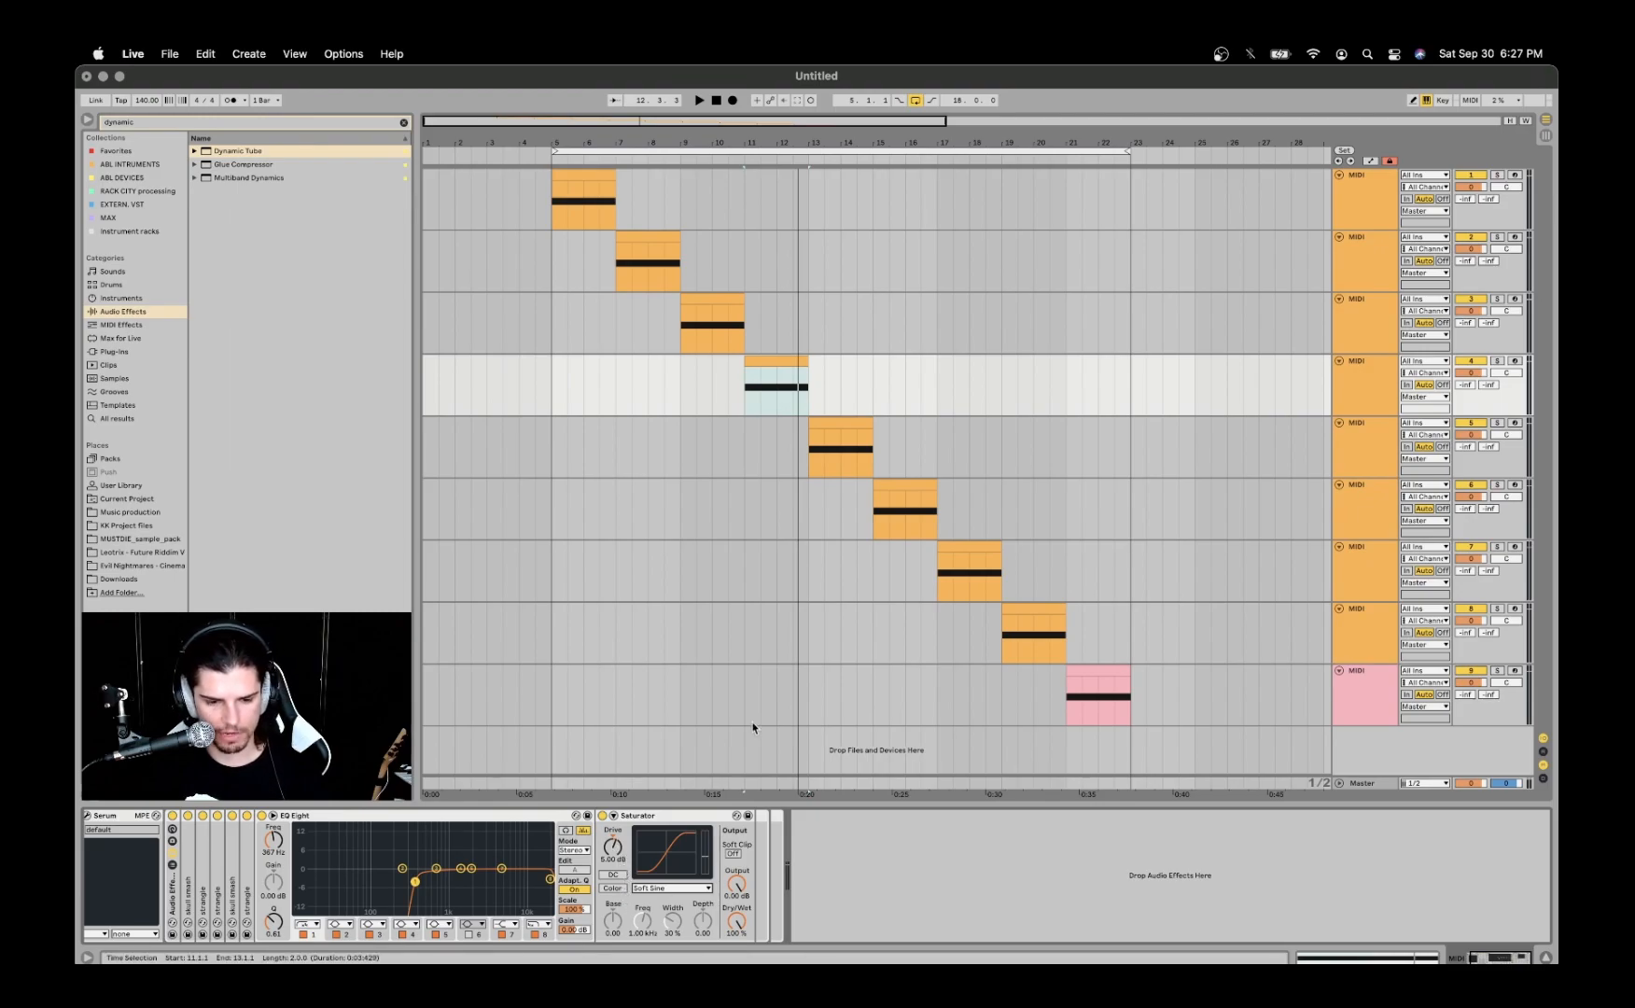
- Hide the macro controls of the fifth track's rack and play that track's clip
click(825, 422)
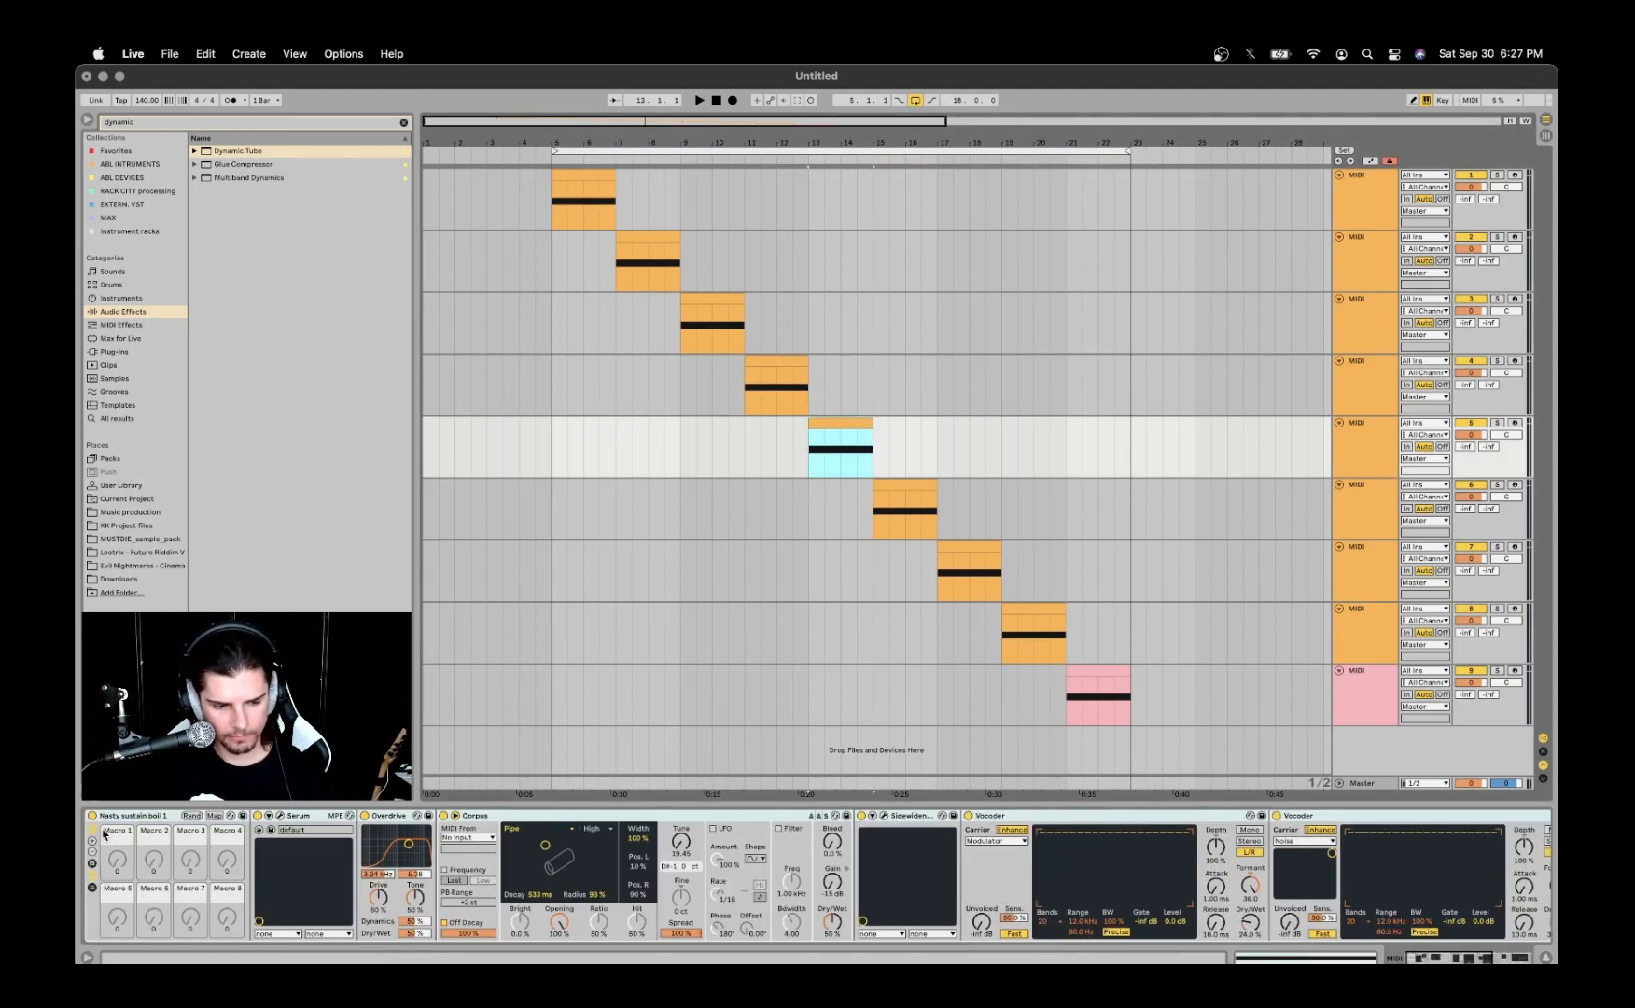
click(92, 831)
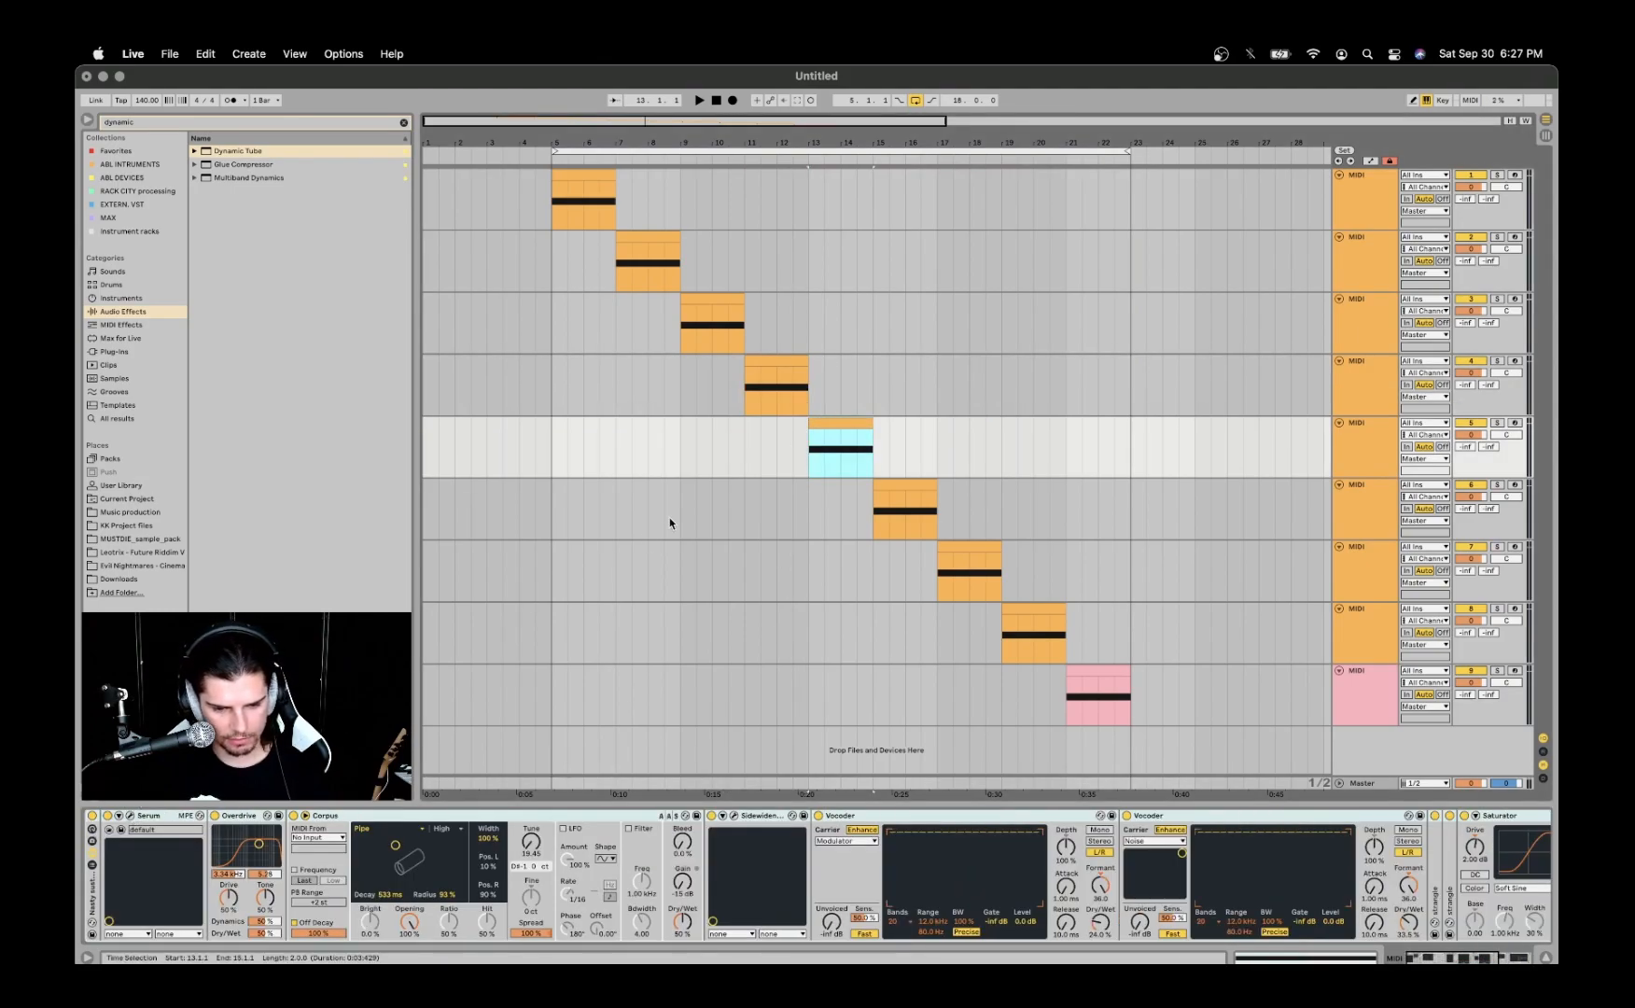
key(space)
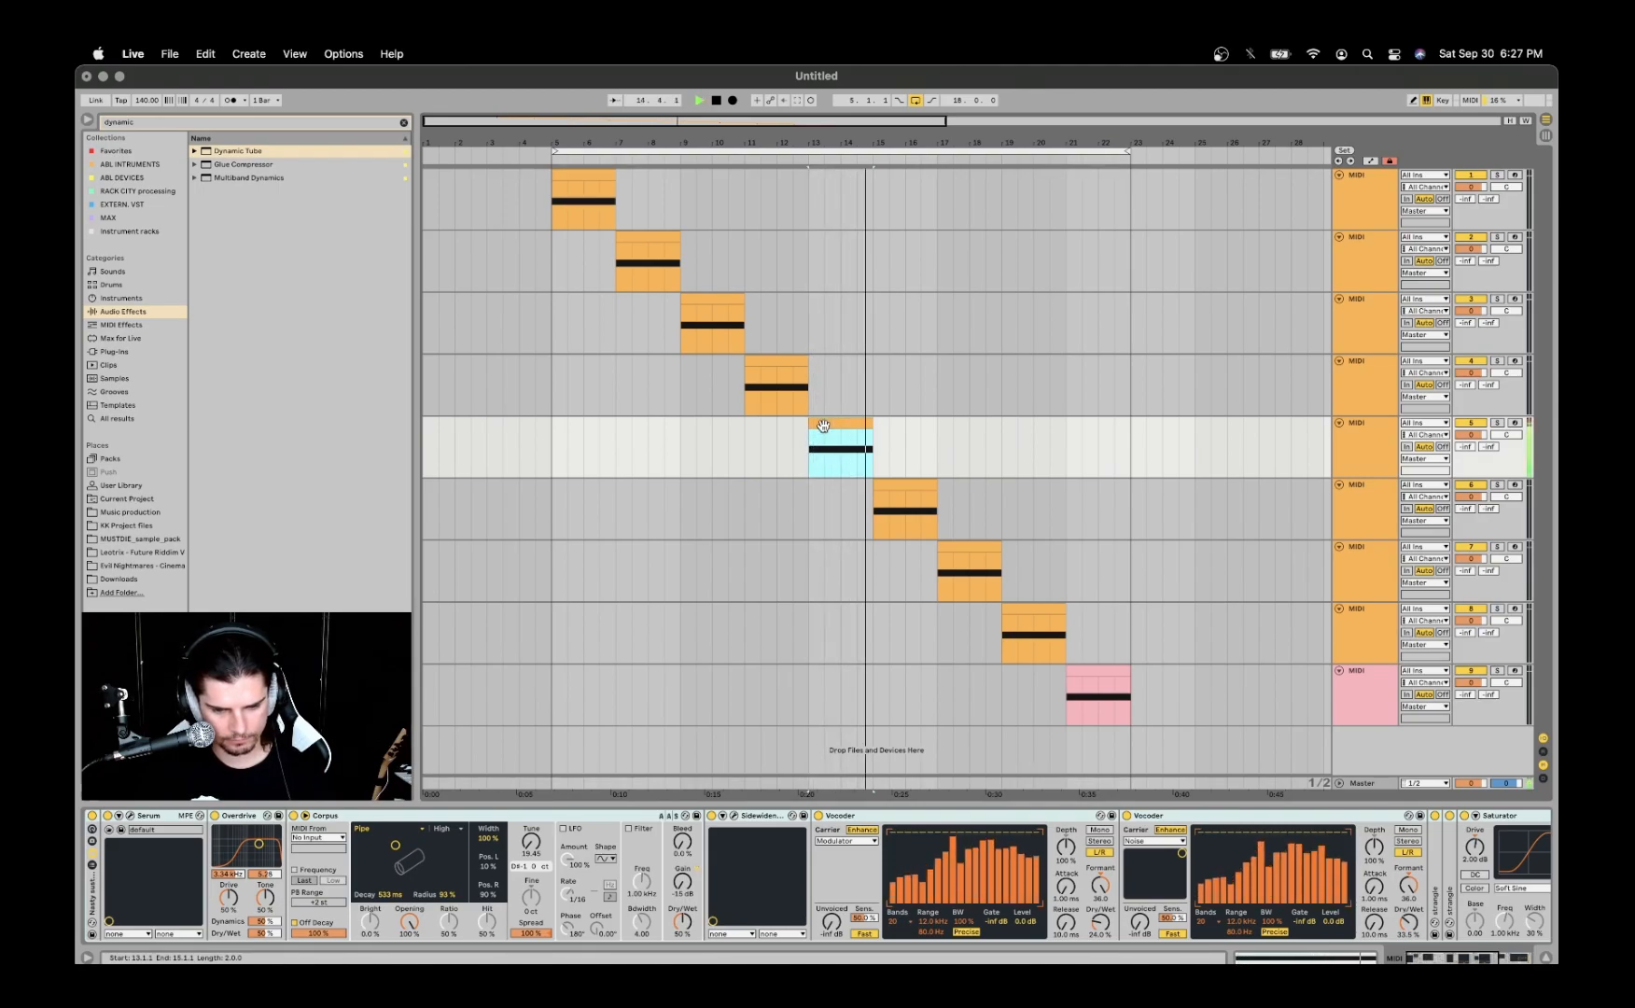
key(space)
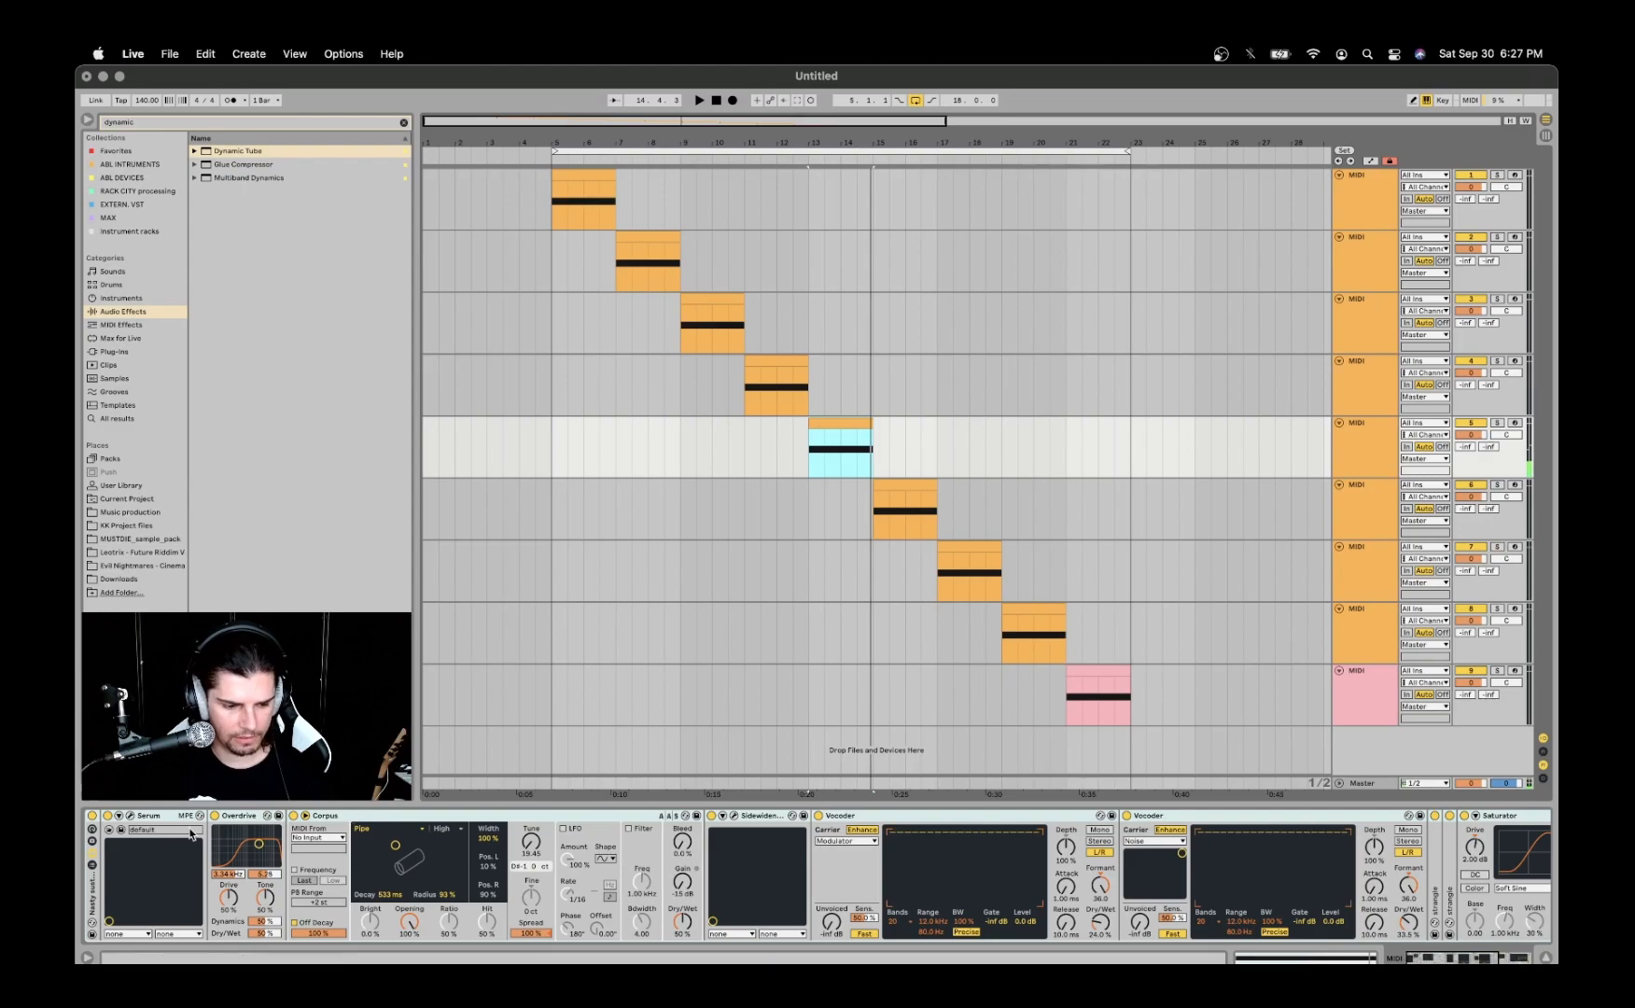
- Examine the fifth track's Serum patch and oscillator A's wavetable categories, keeping Squelchy 3 [SL], and close the plug-in window
click(131, 816)
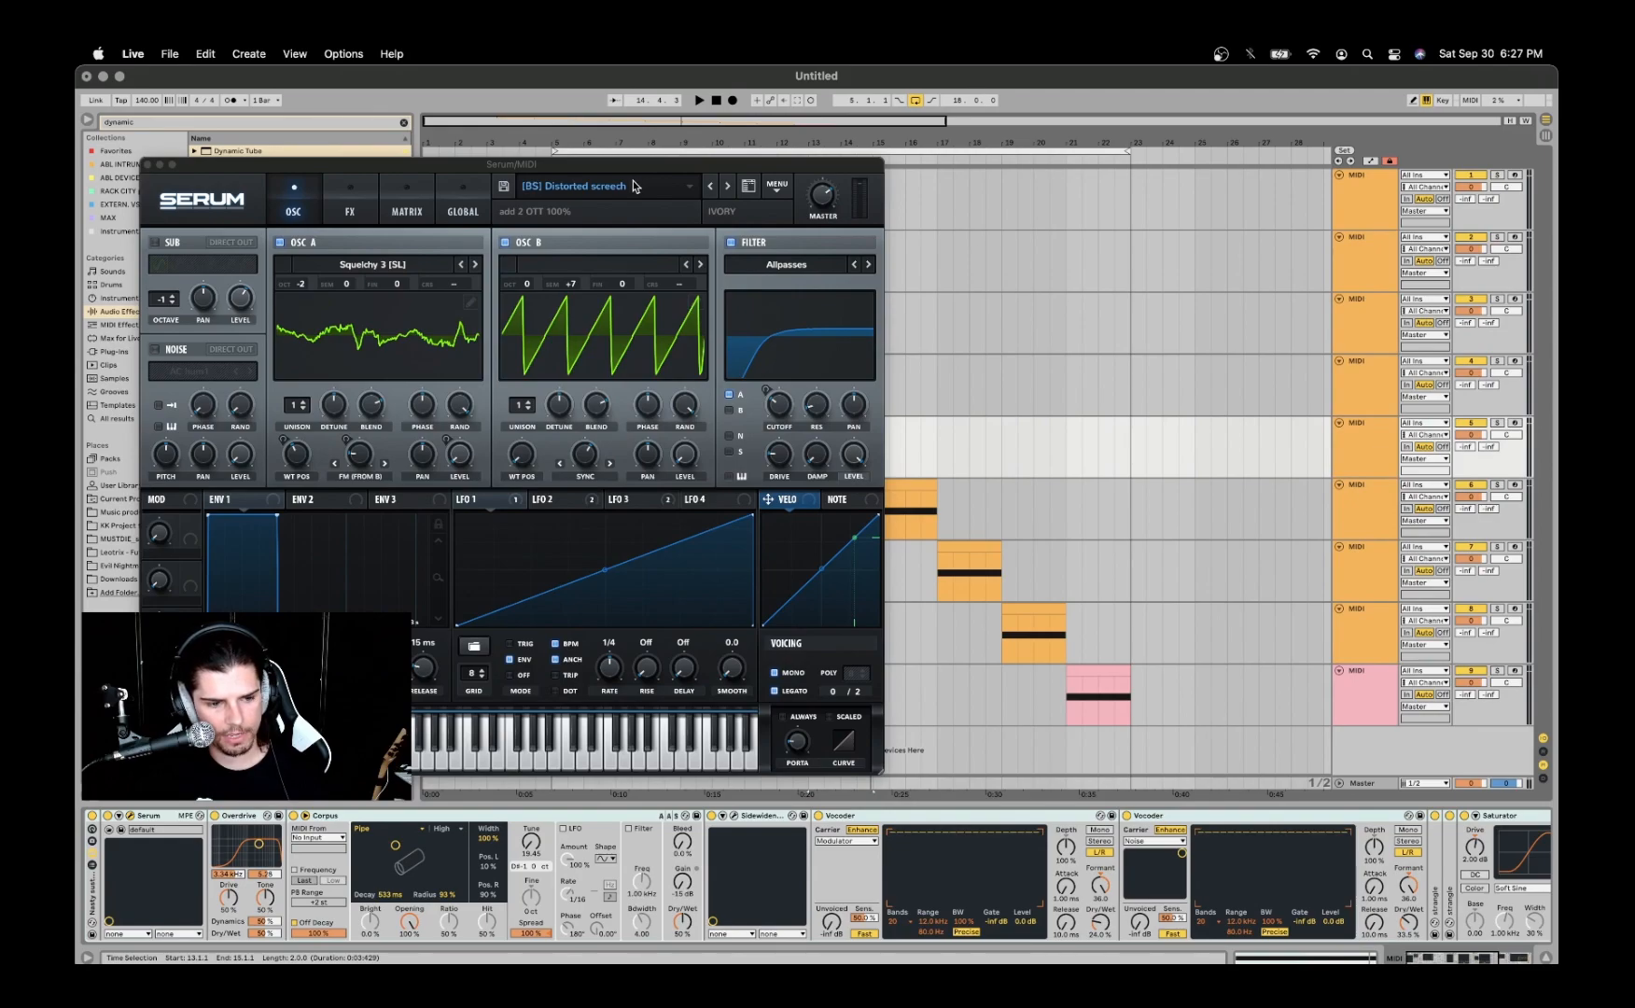
click(400, 267)
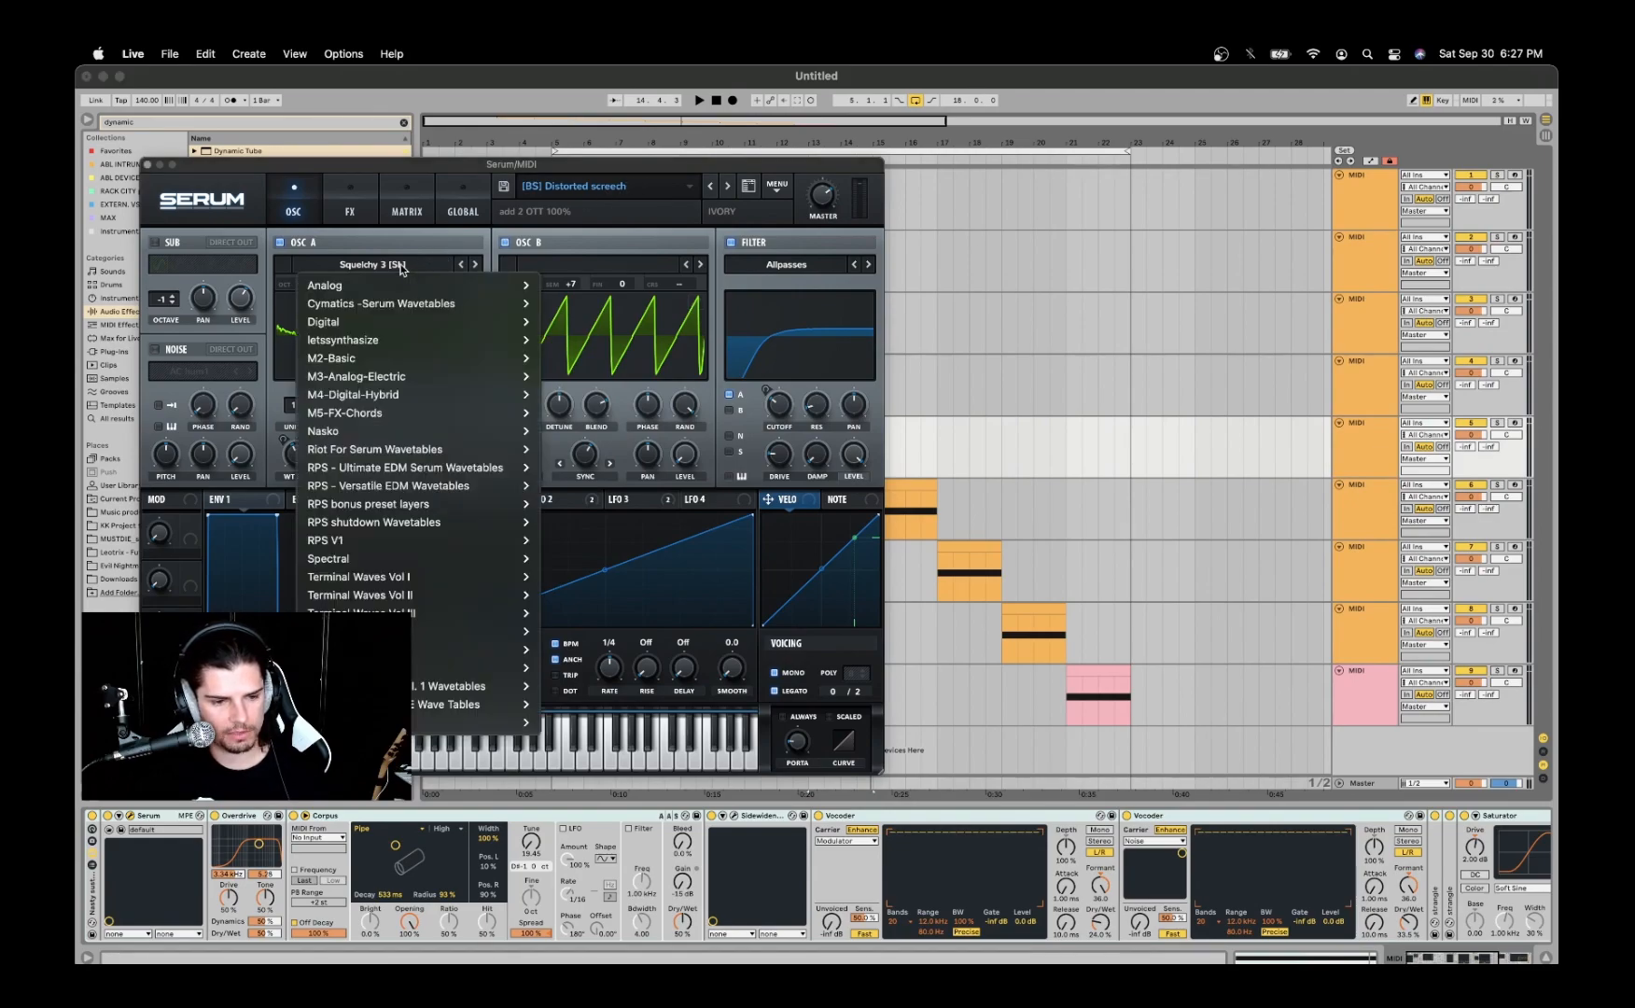
click(400, 267)
click(400, 266)
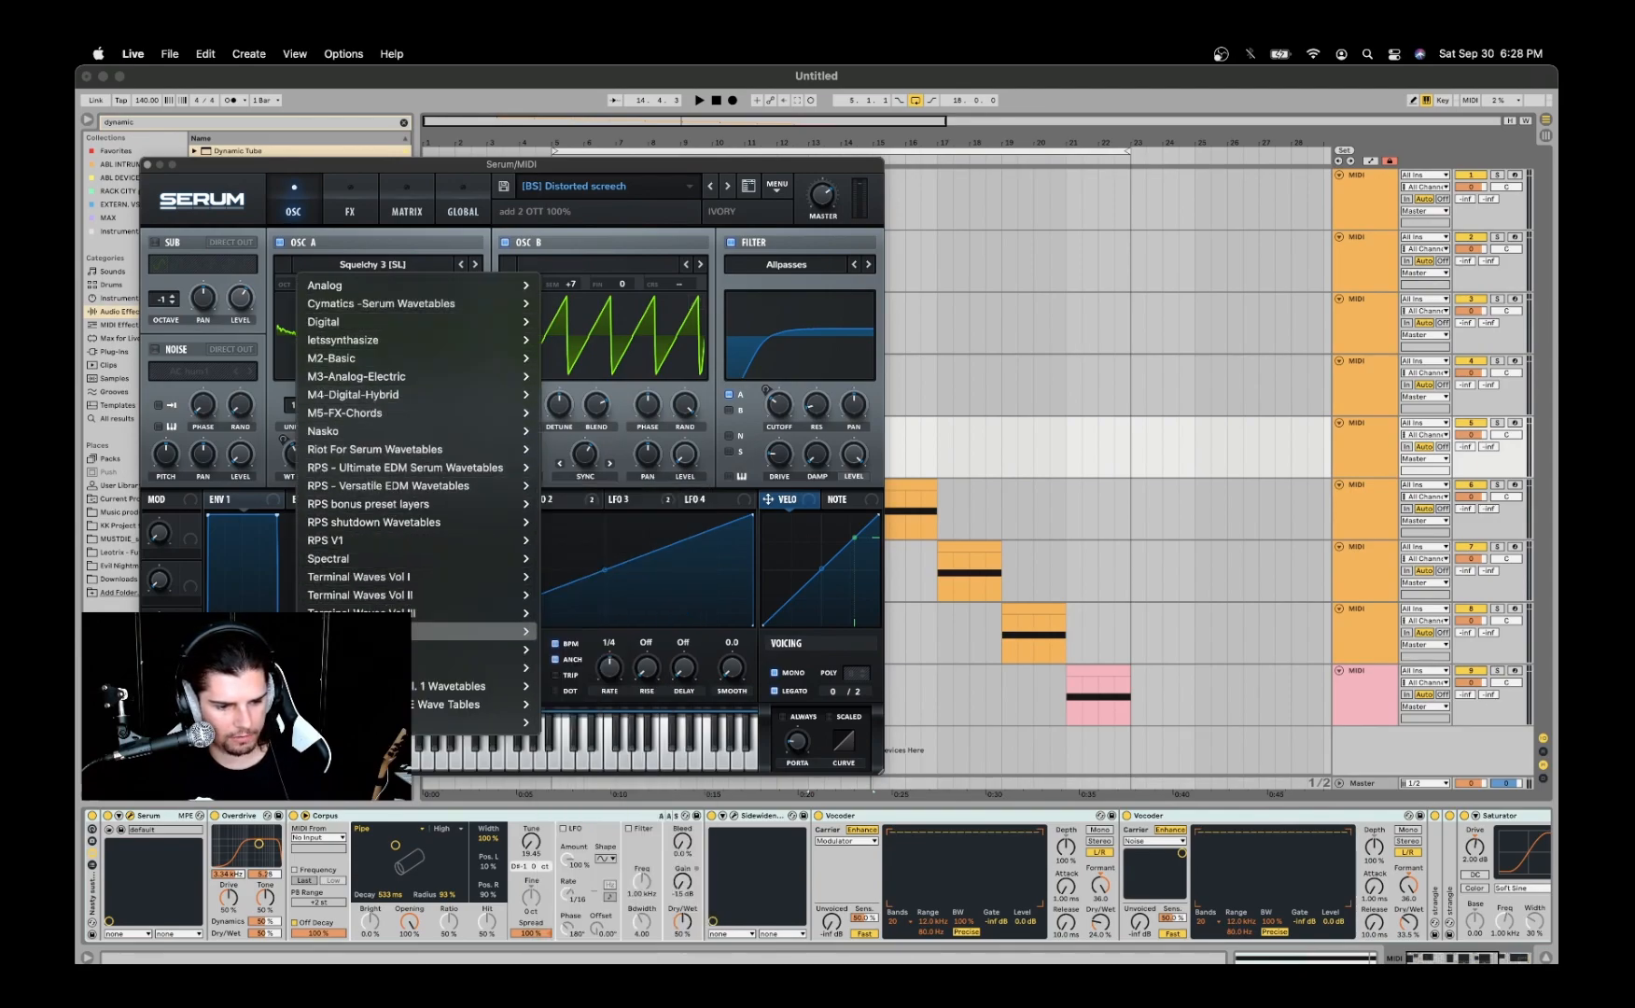
mouse_move(357, 557)
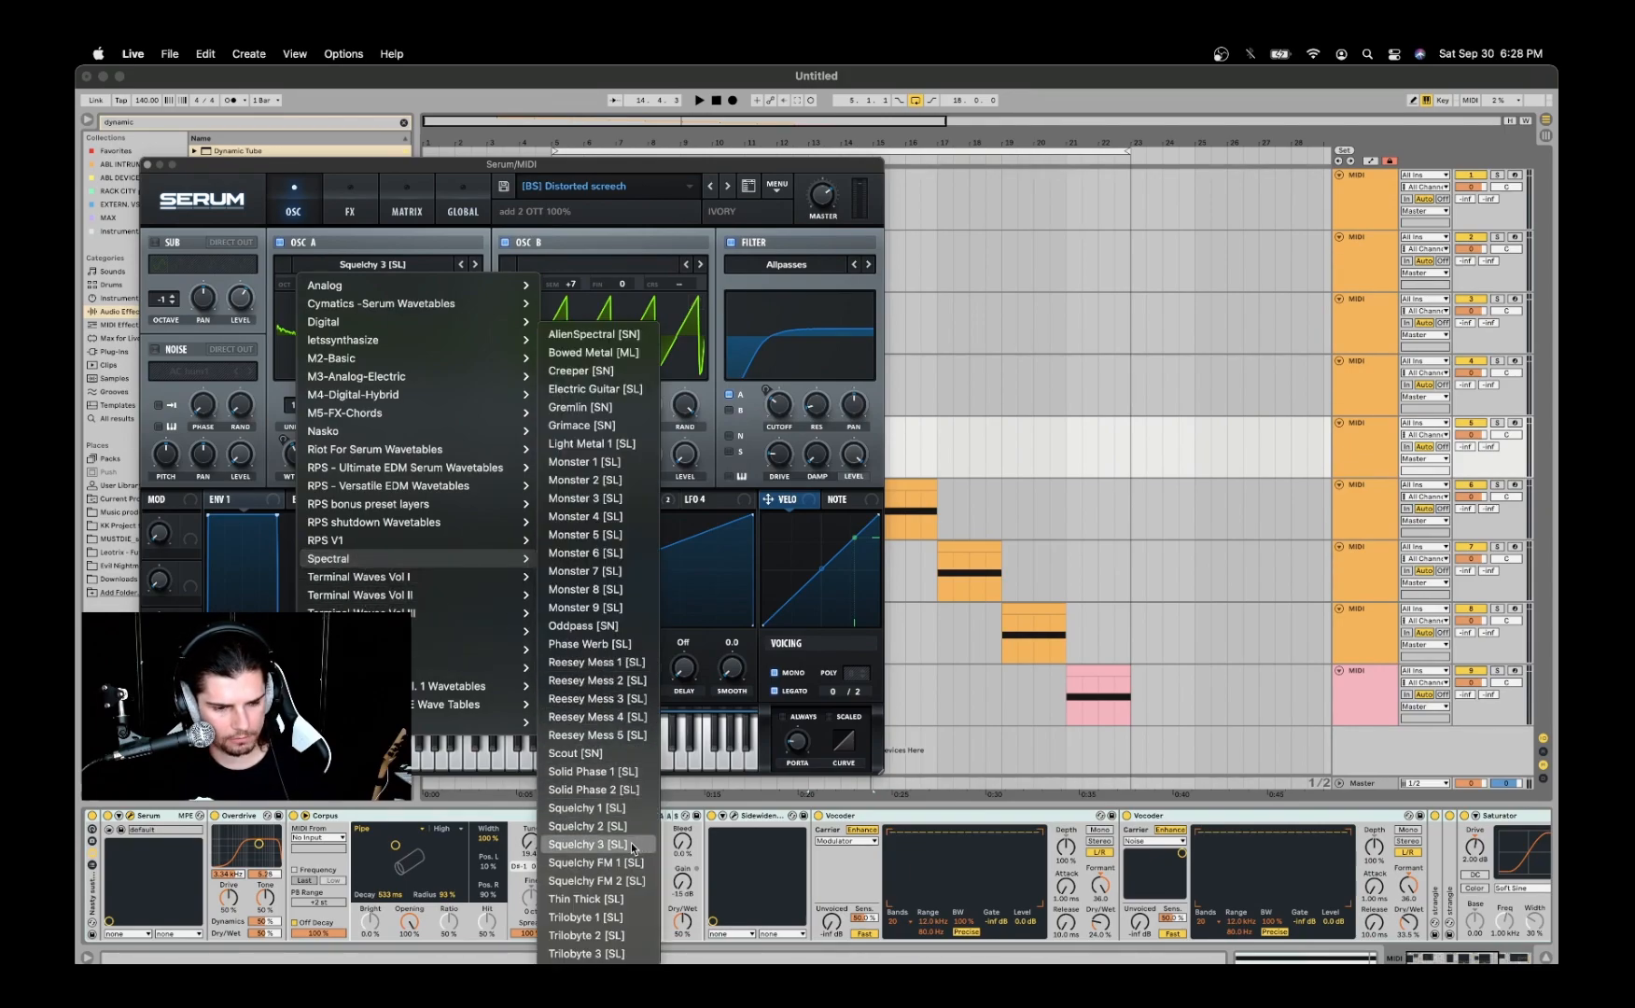
click(589, 239)
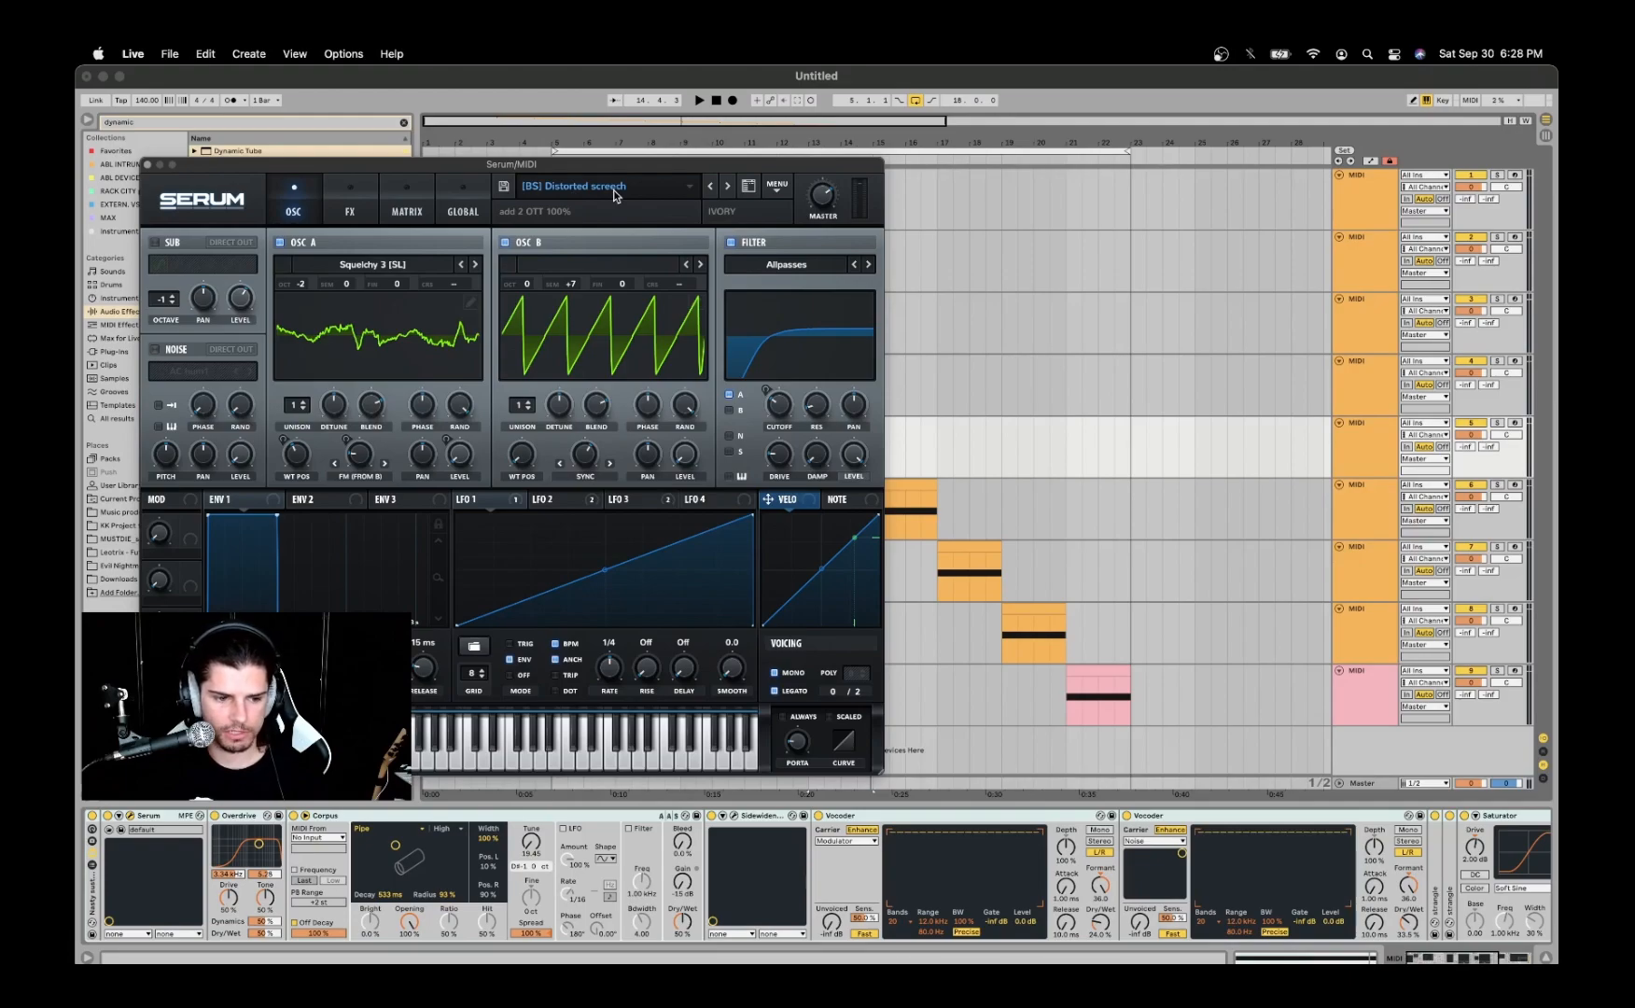
drag(415, 166, 444, 142)
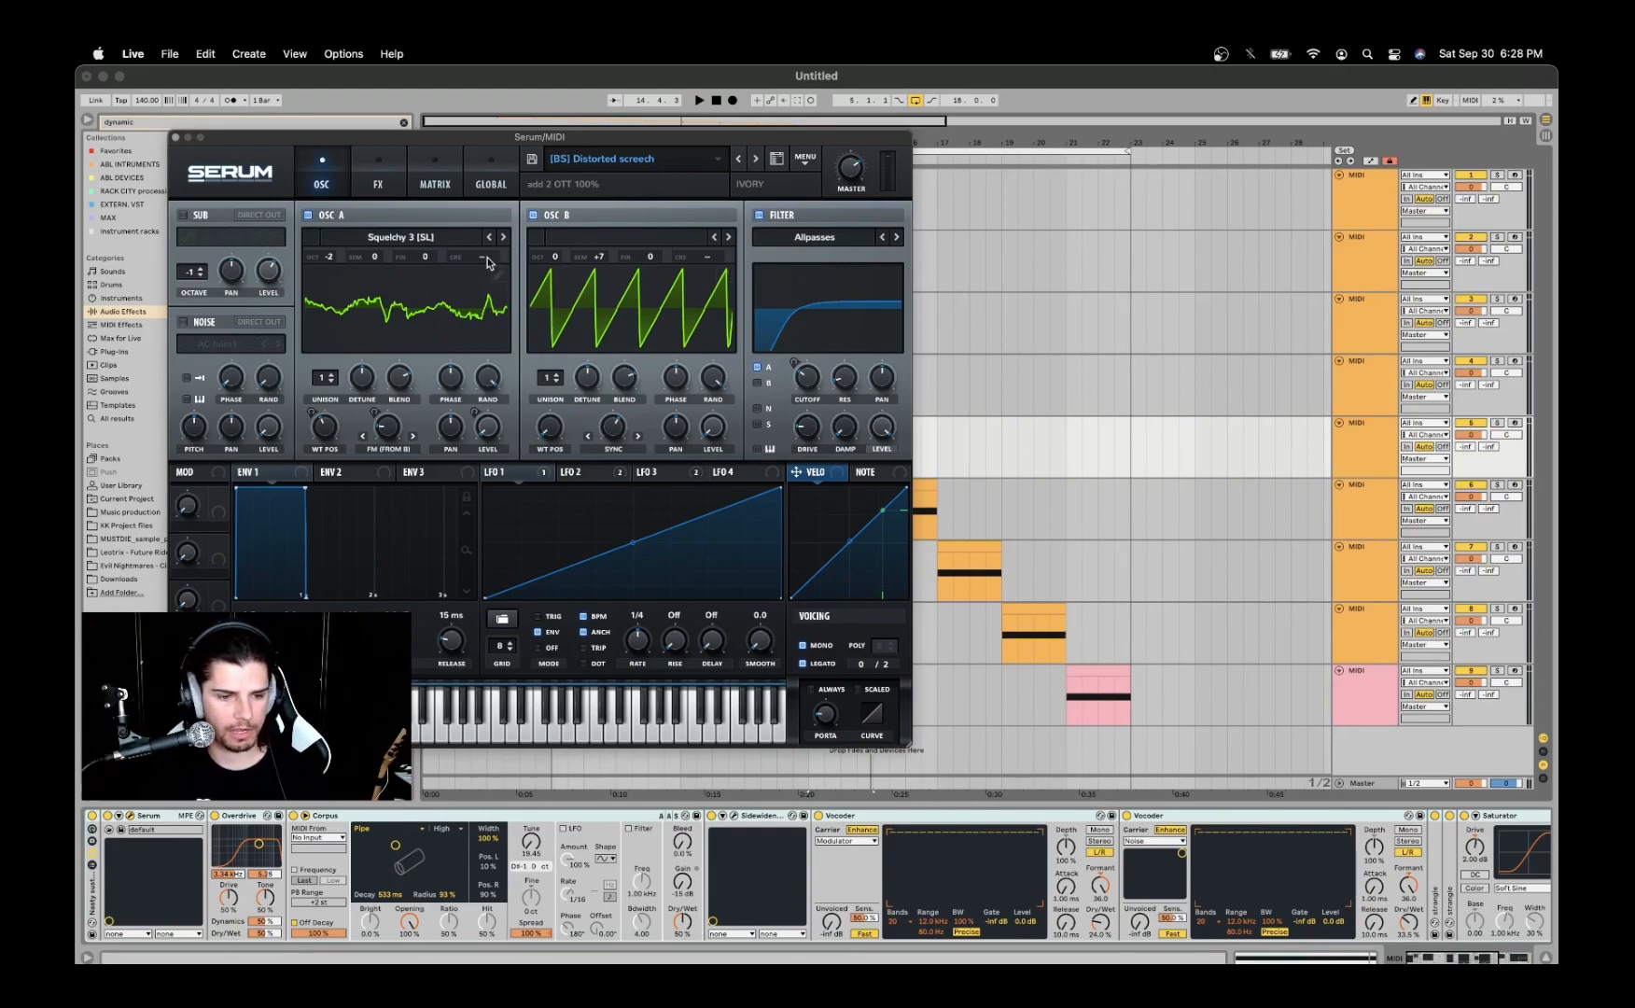
click(177, 139)
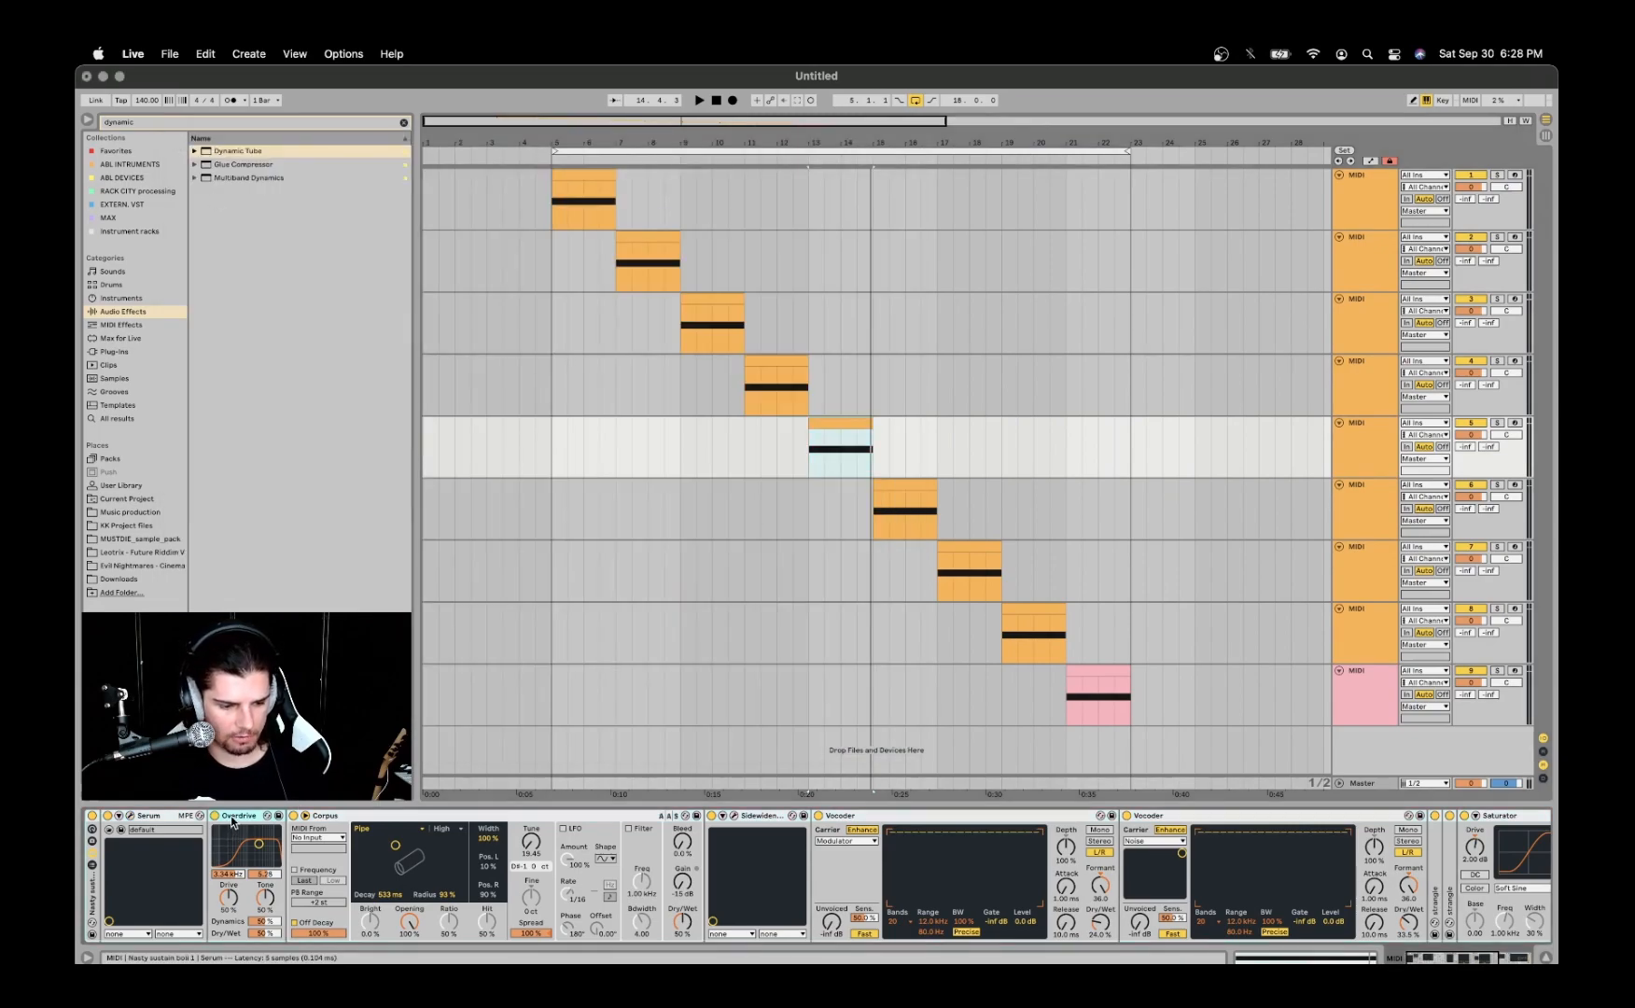
- Group all the fifth track's effects after Serum, from Overdrive to EQ Eight, into one Audio Effect Rack
scroll(1123, 846, right, 5)
scroll(1122, 846, right, 2)
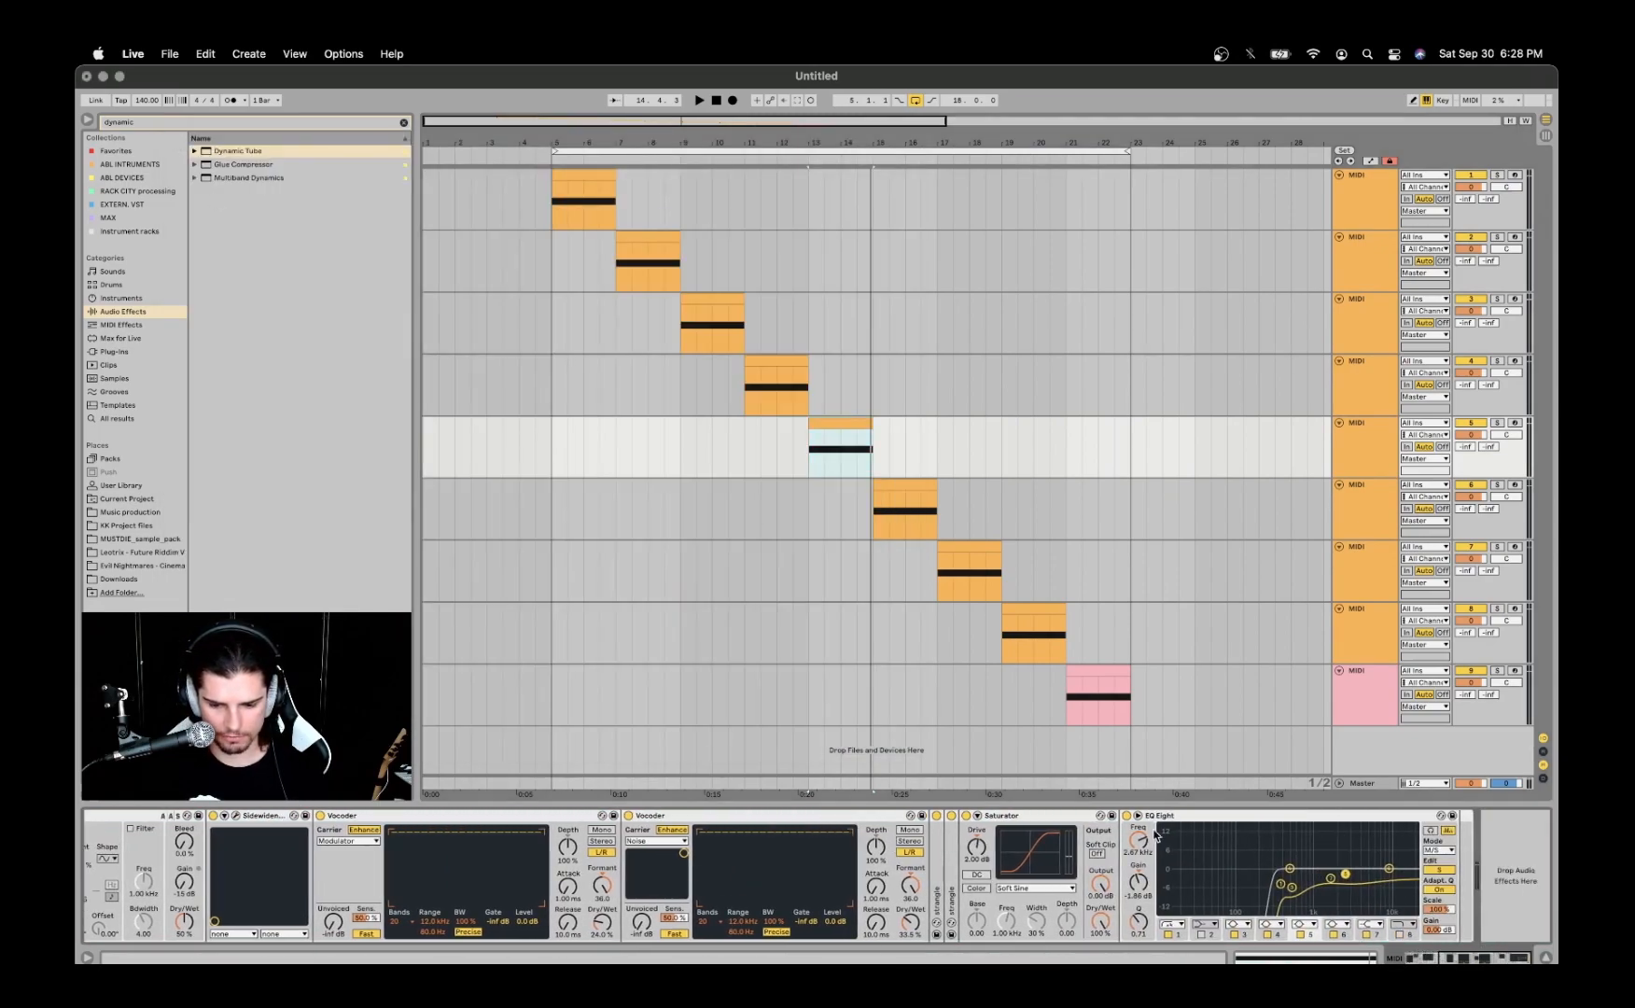
key(super+g)
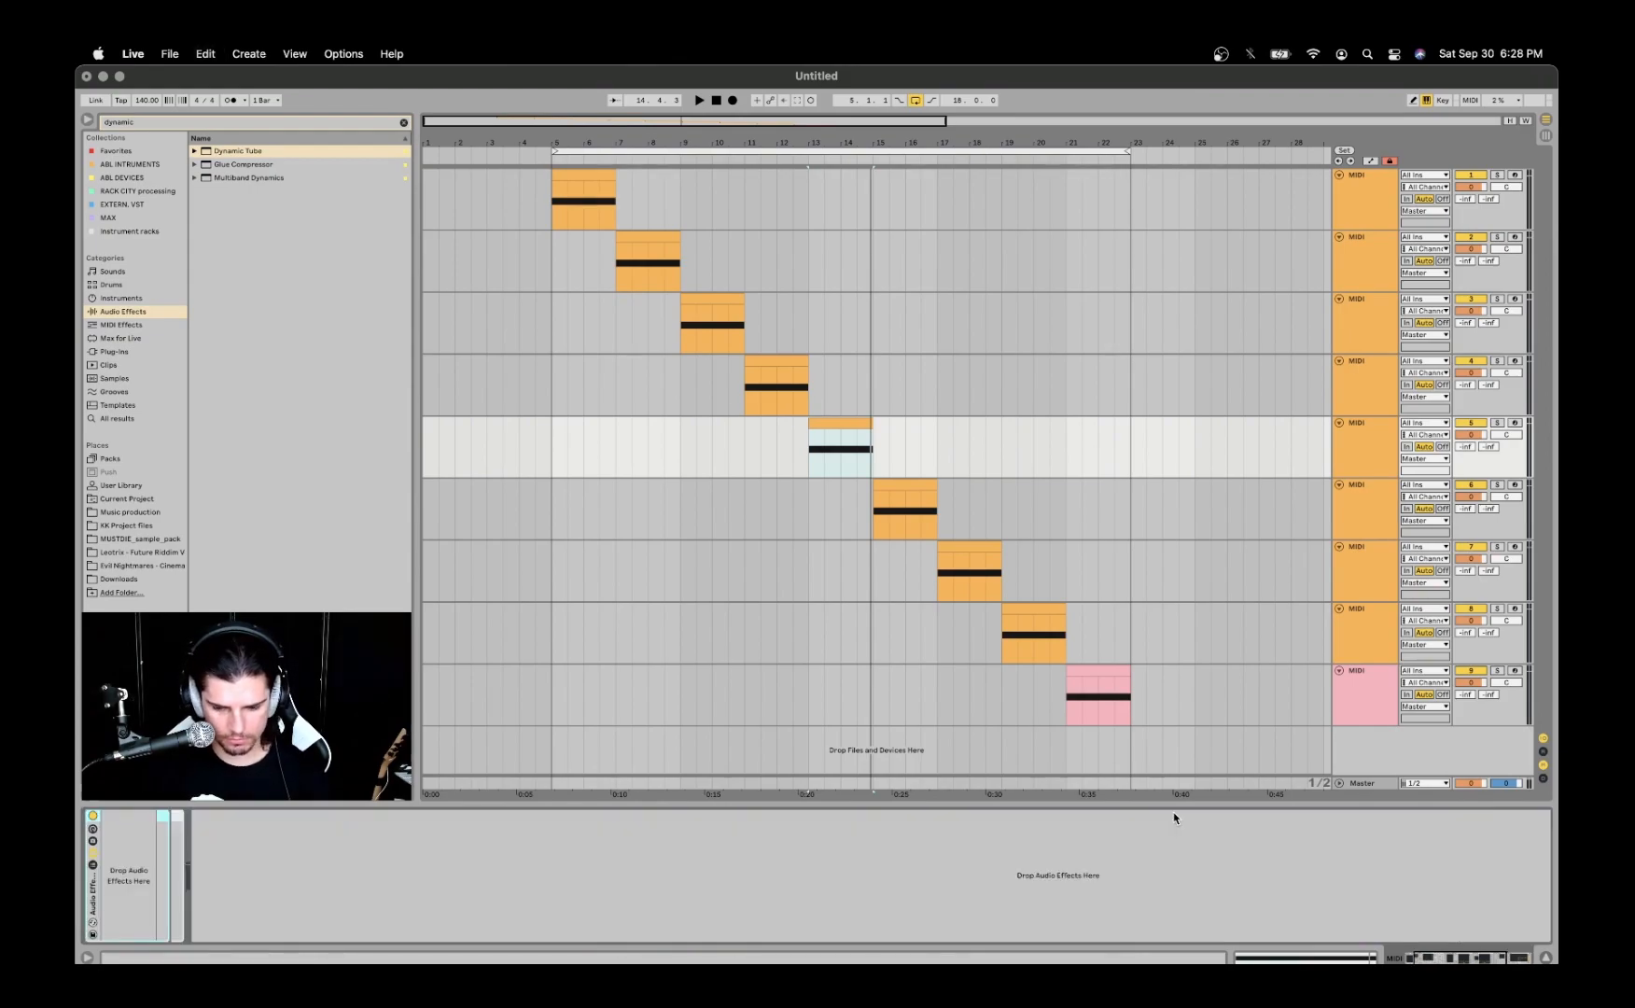
scroll(469, 881, left, 2)
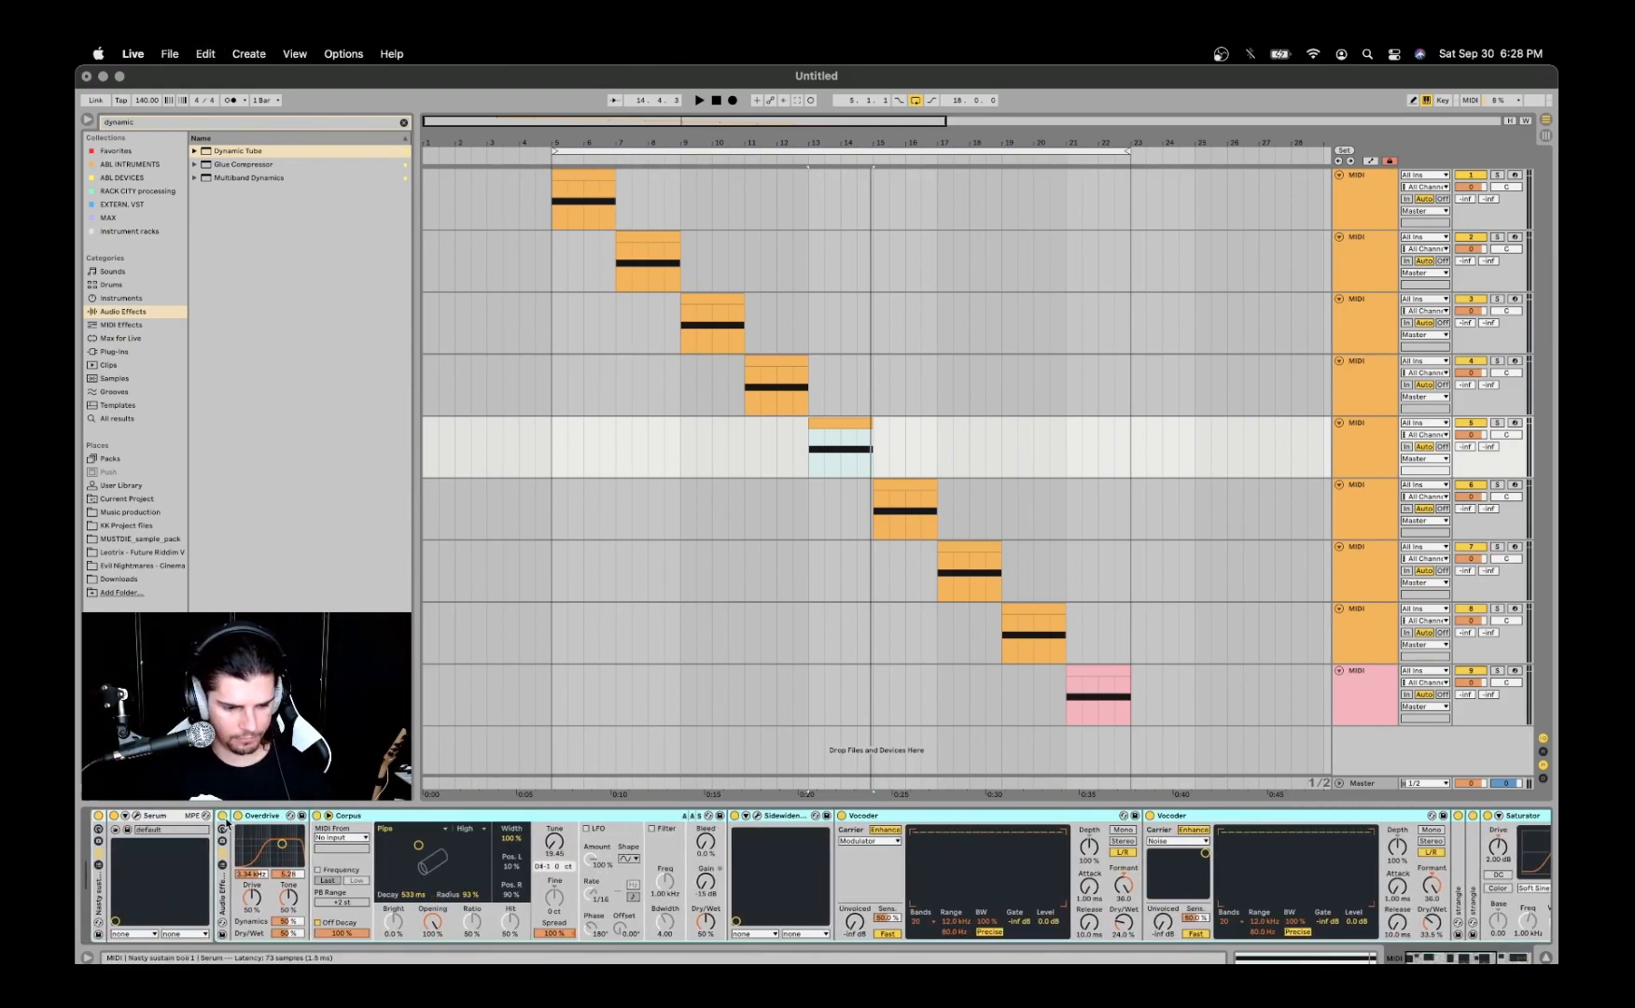
- Play the fifth track's clip with the grouped effects rack off and on for comparison, leaving it on
key(space)
key(space)
key(space)
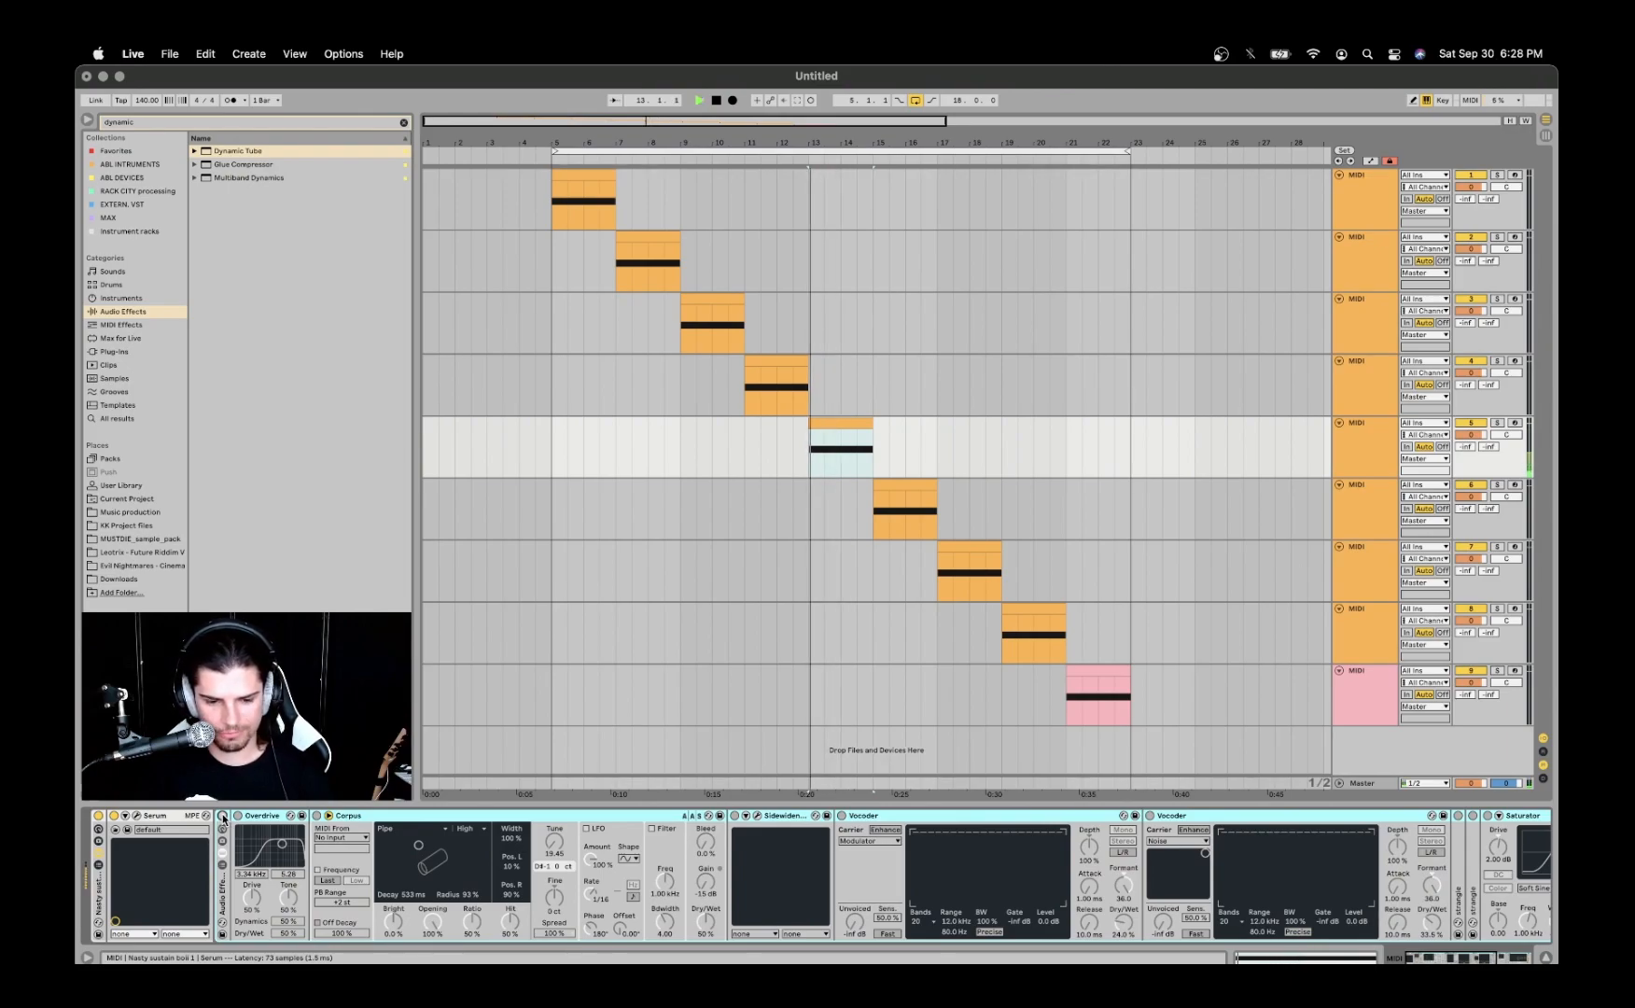
key(space)
key(space)
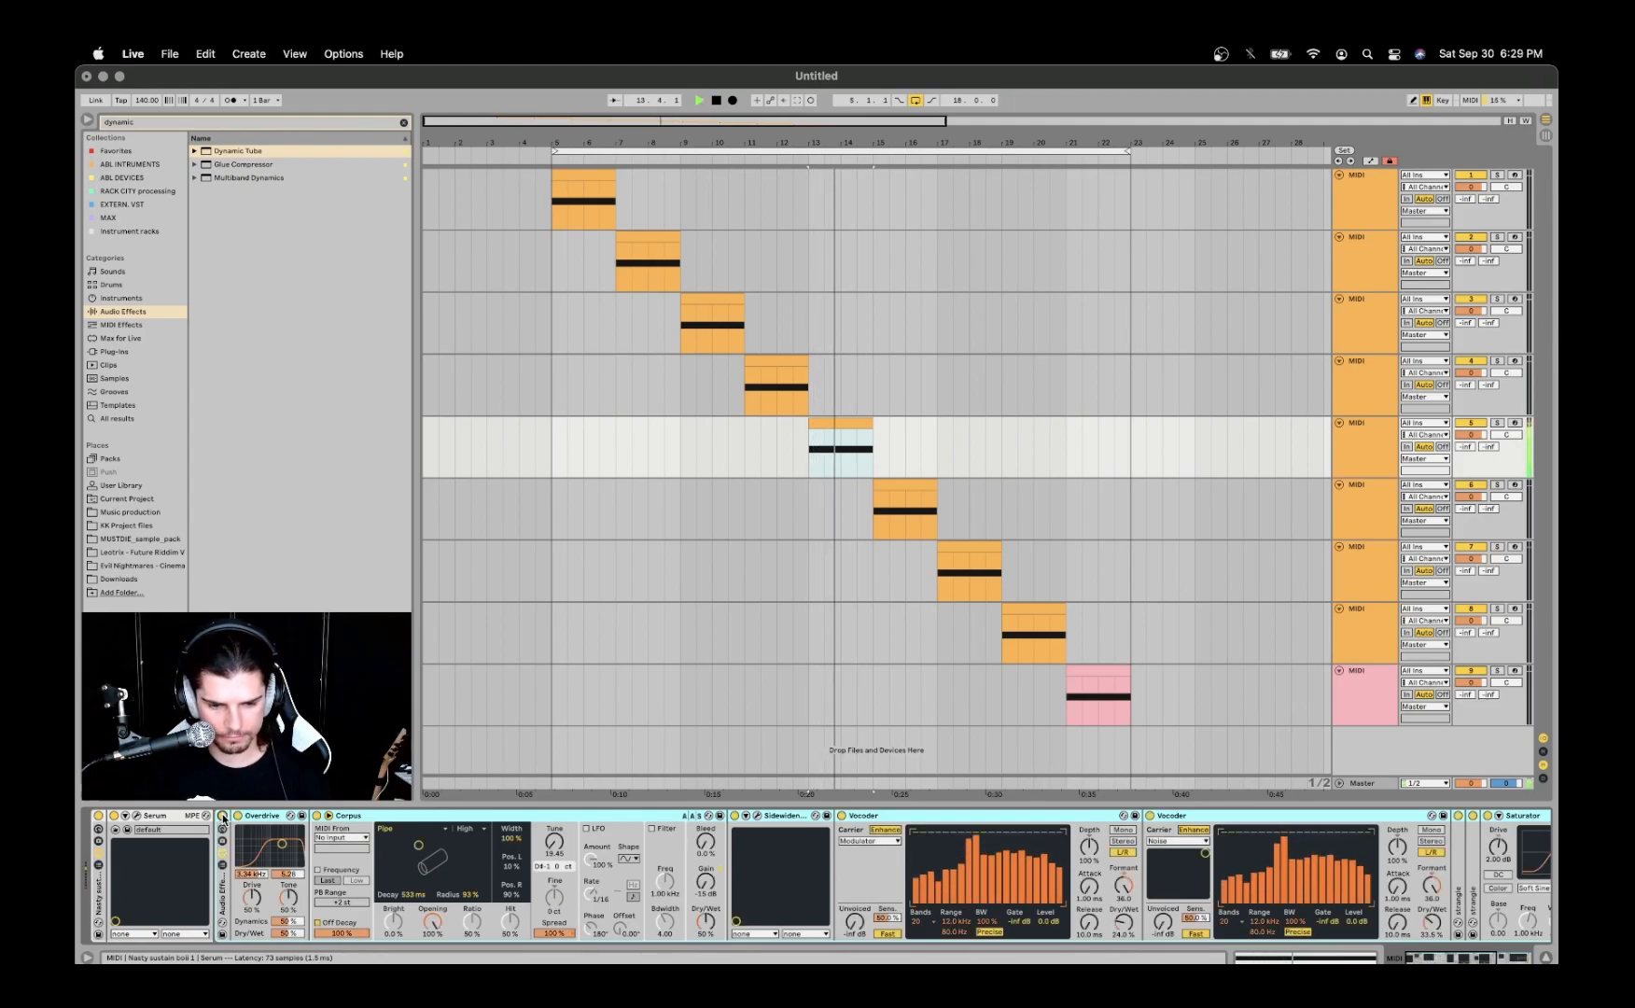
key(space)
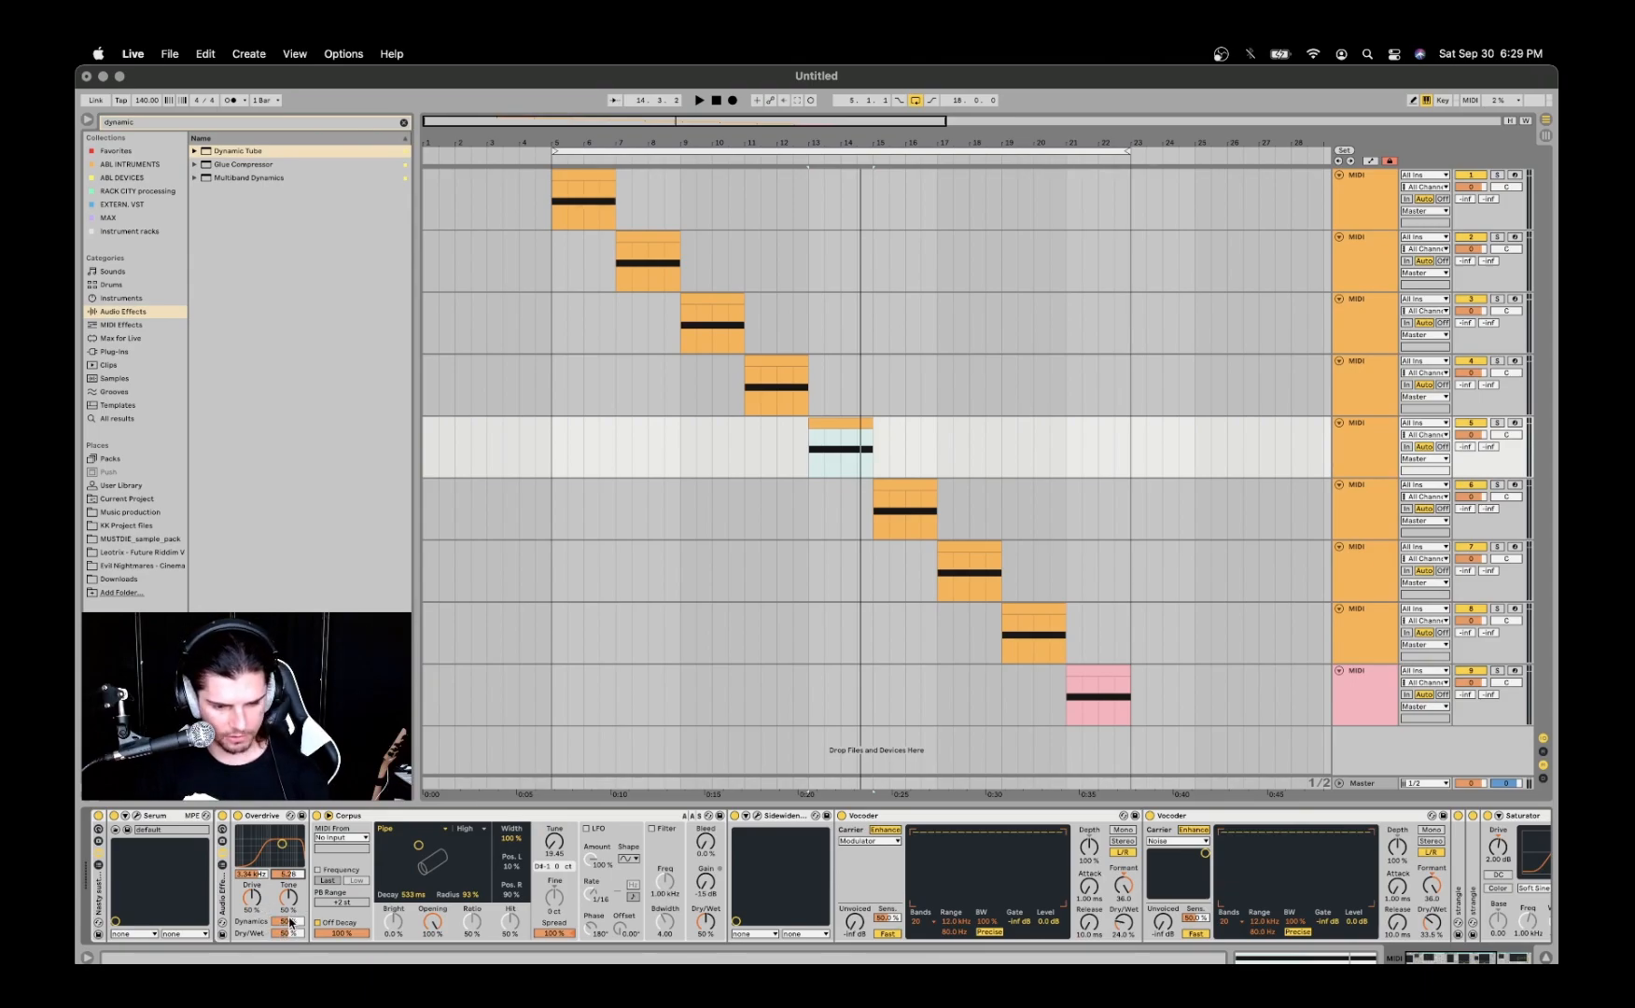
- Switch the resonator type of the fifth track's Corpus to Plate and back to Pipe
click(364, 818)
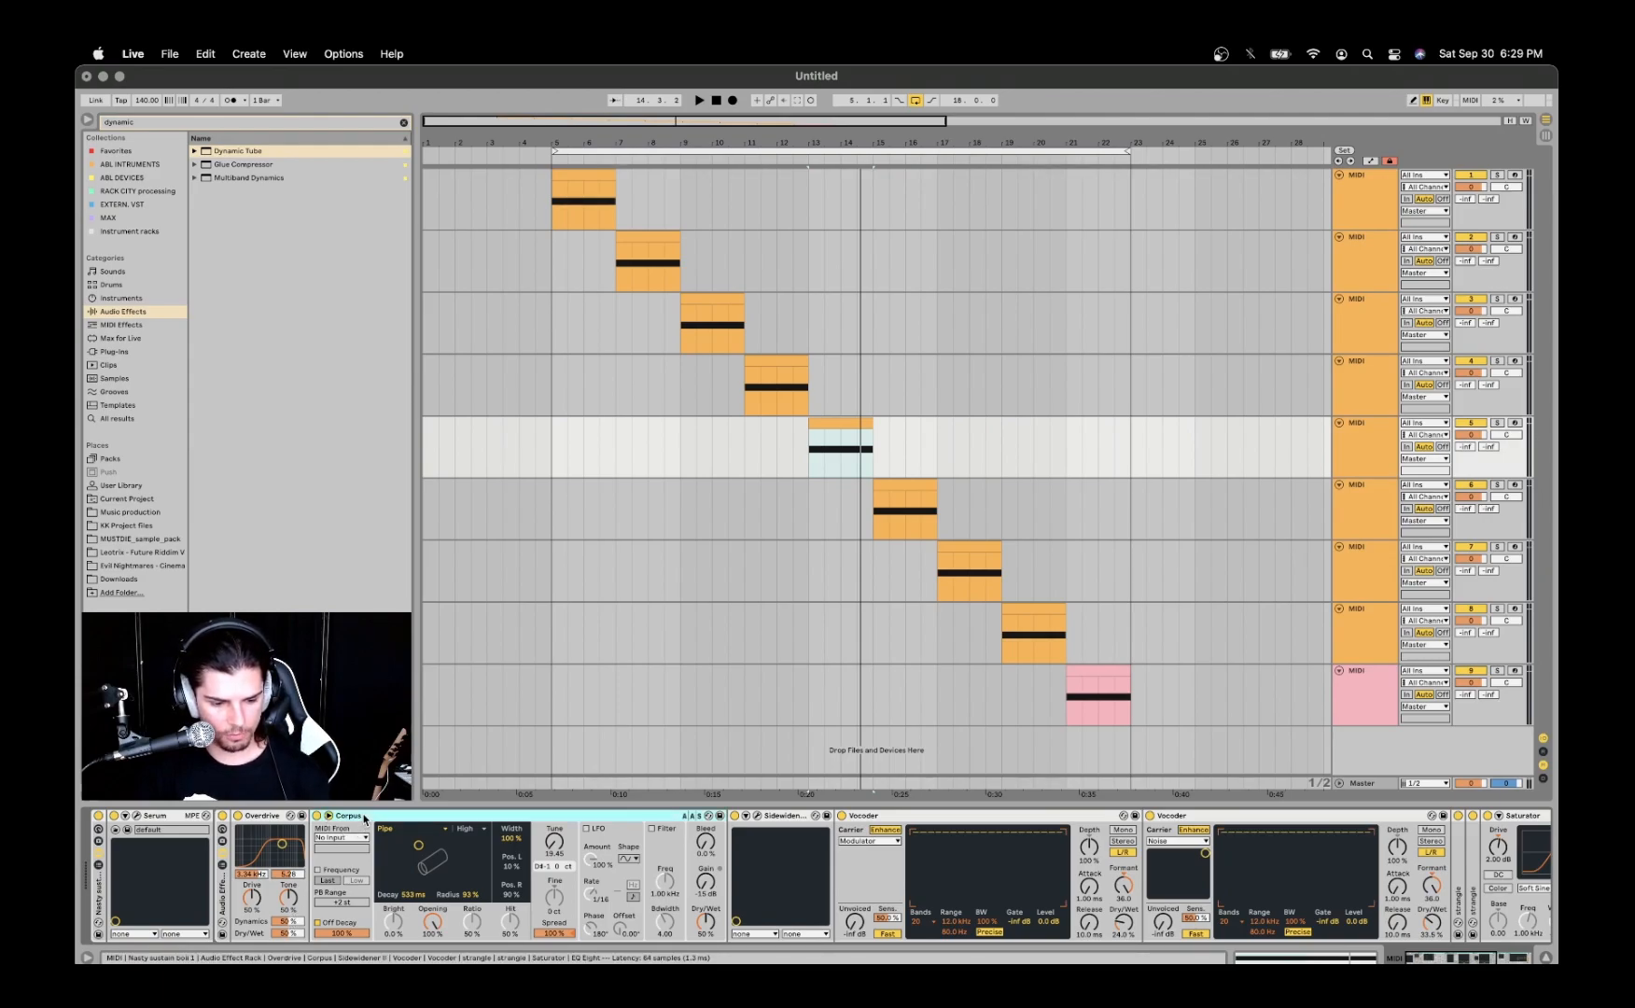
click(411, 828)
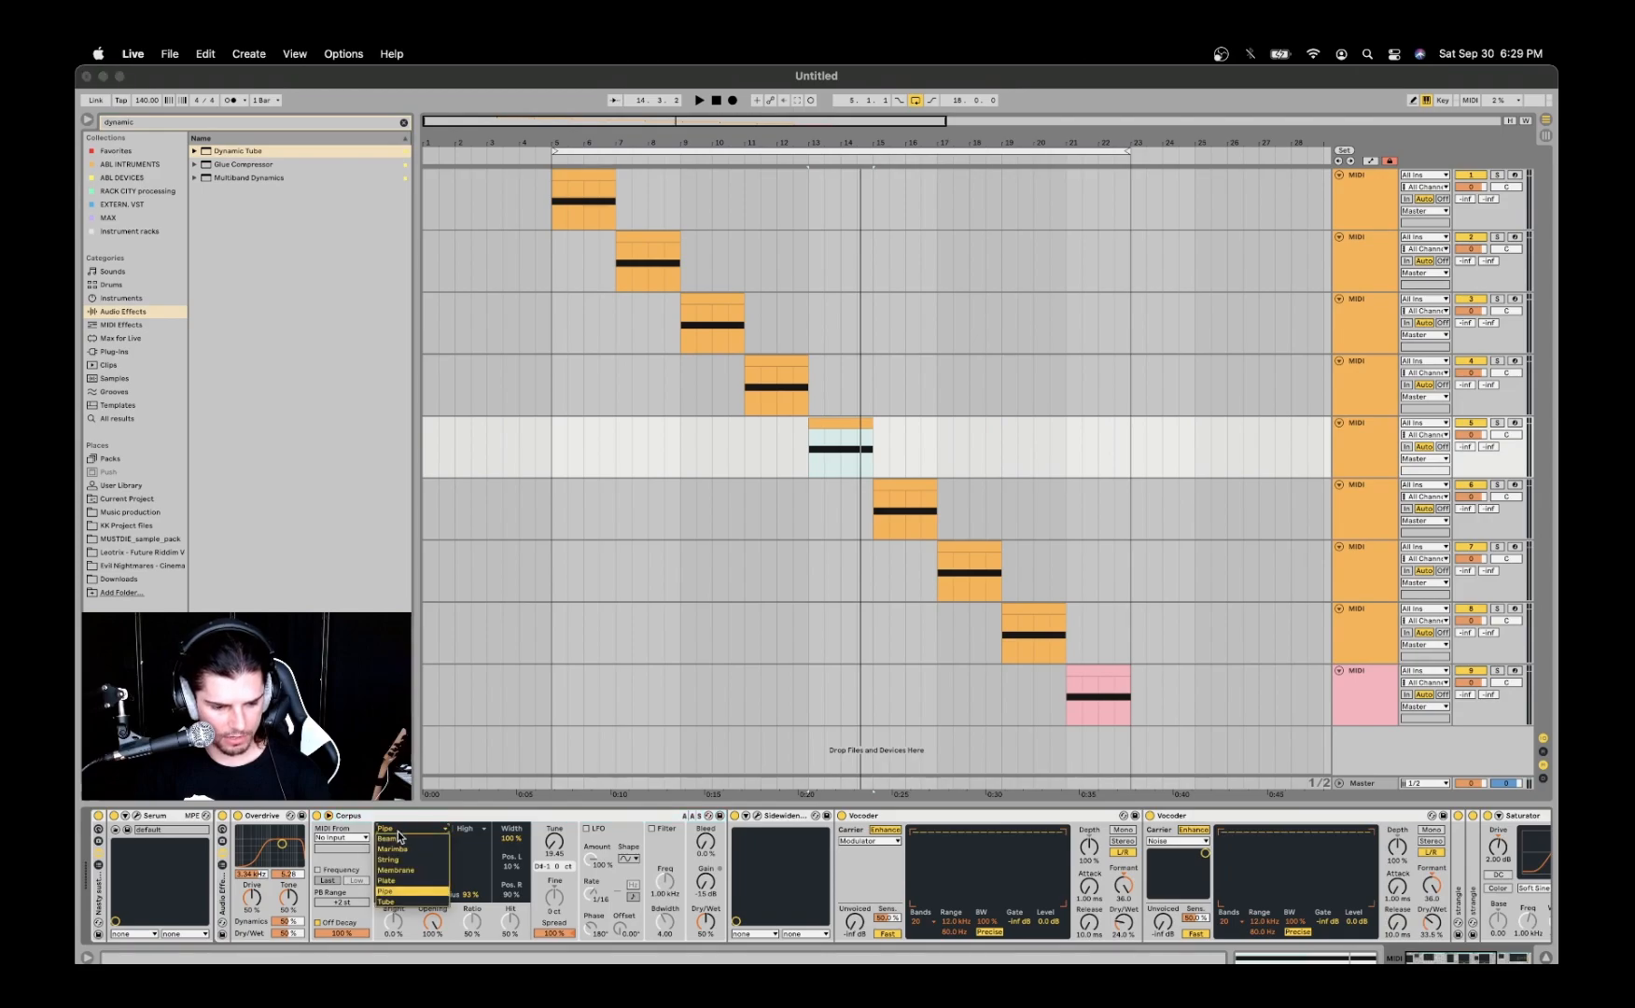
click(404, 885)
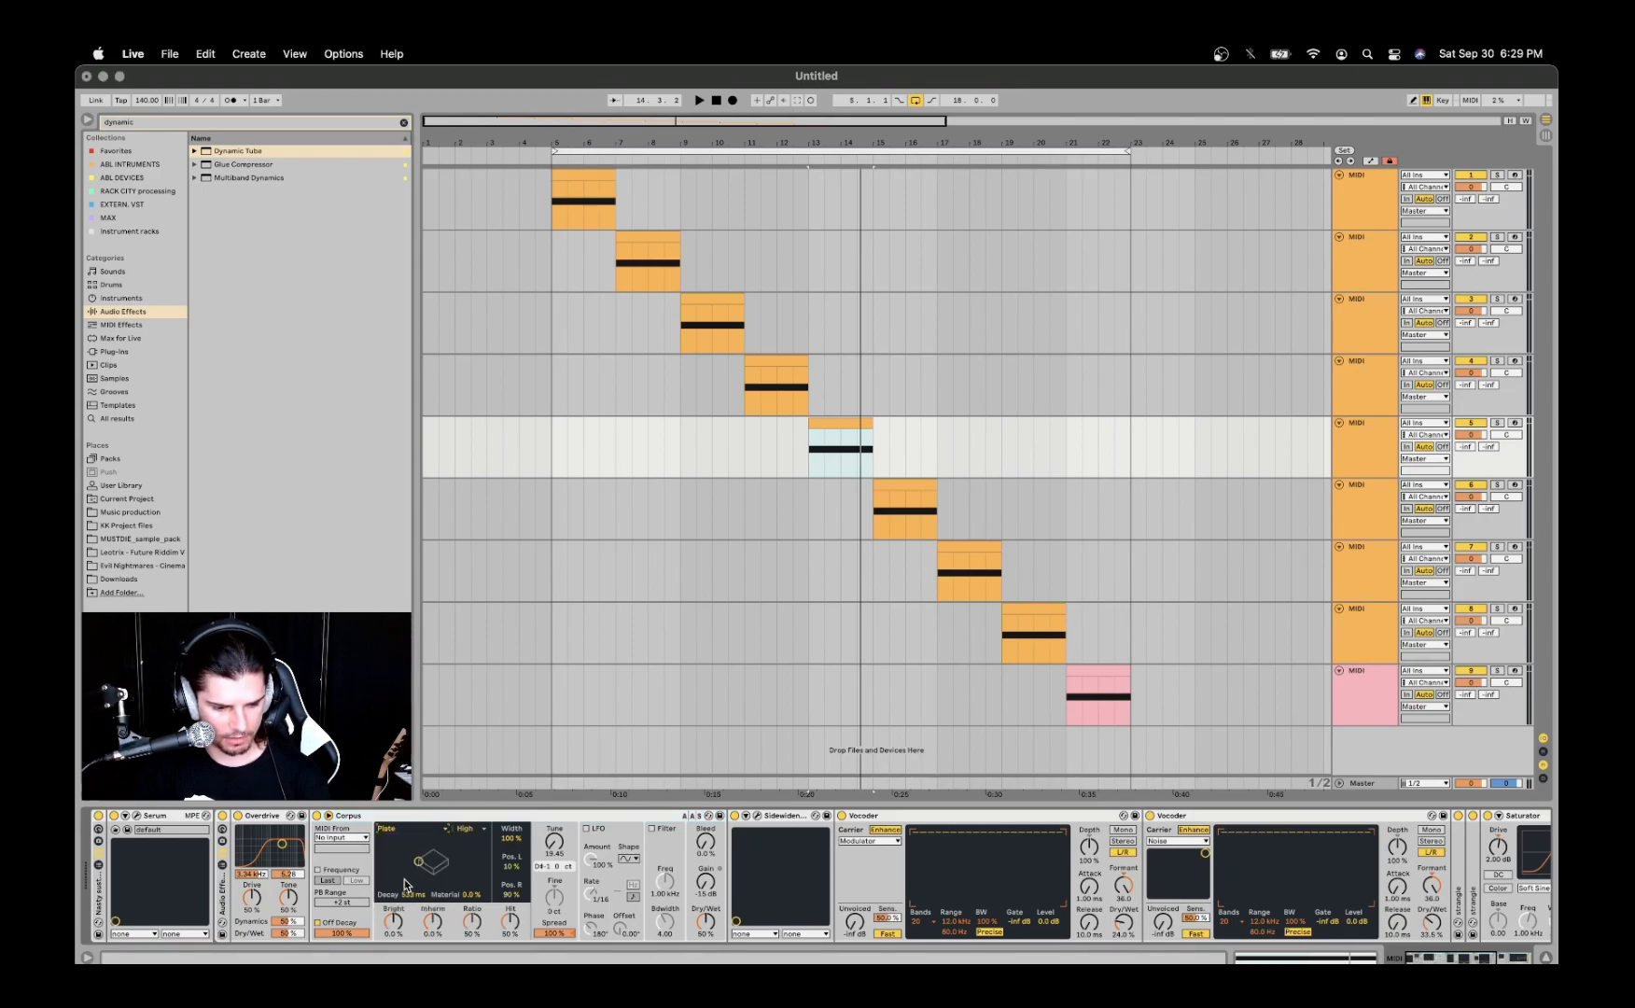
click(404, 831)
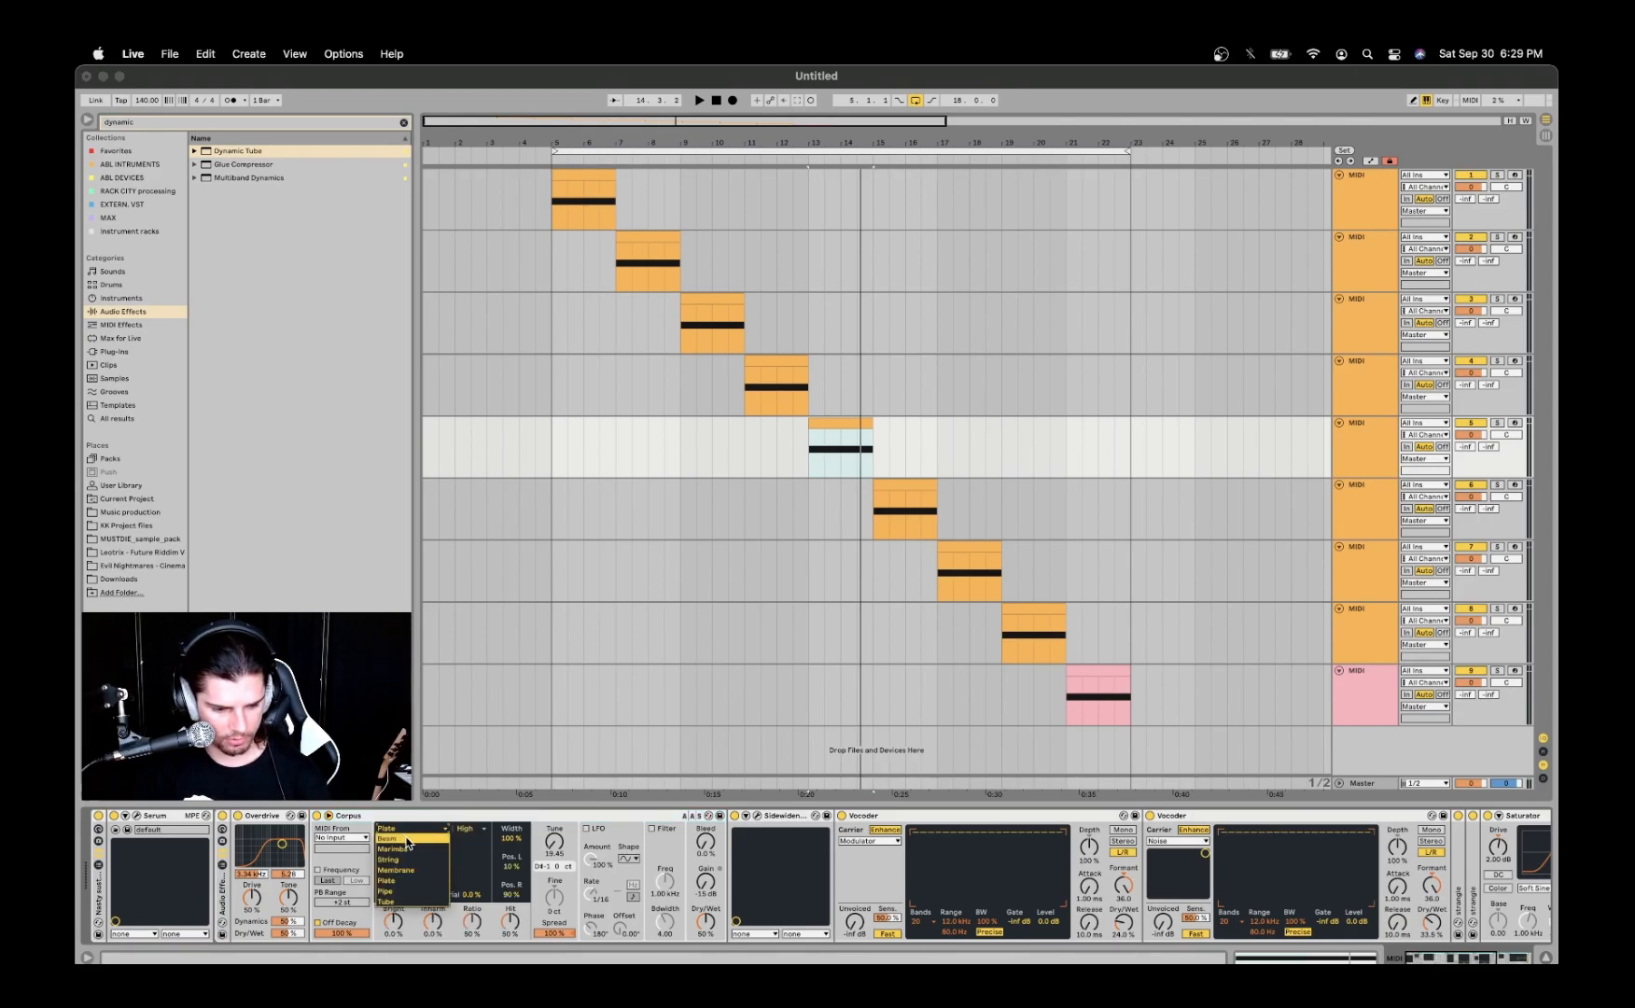
click(404, 891)
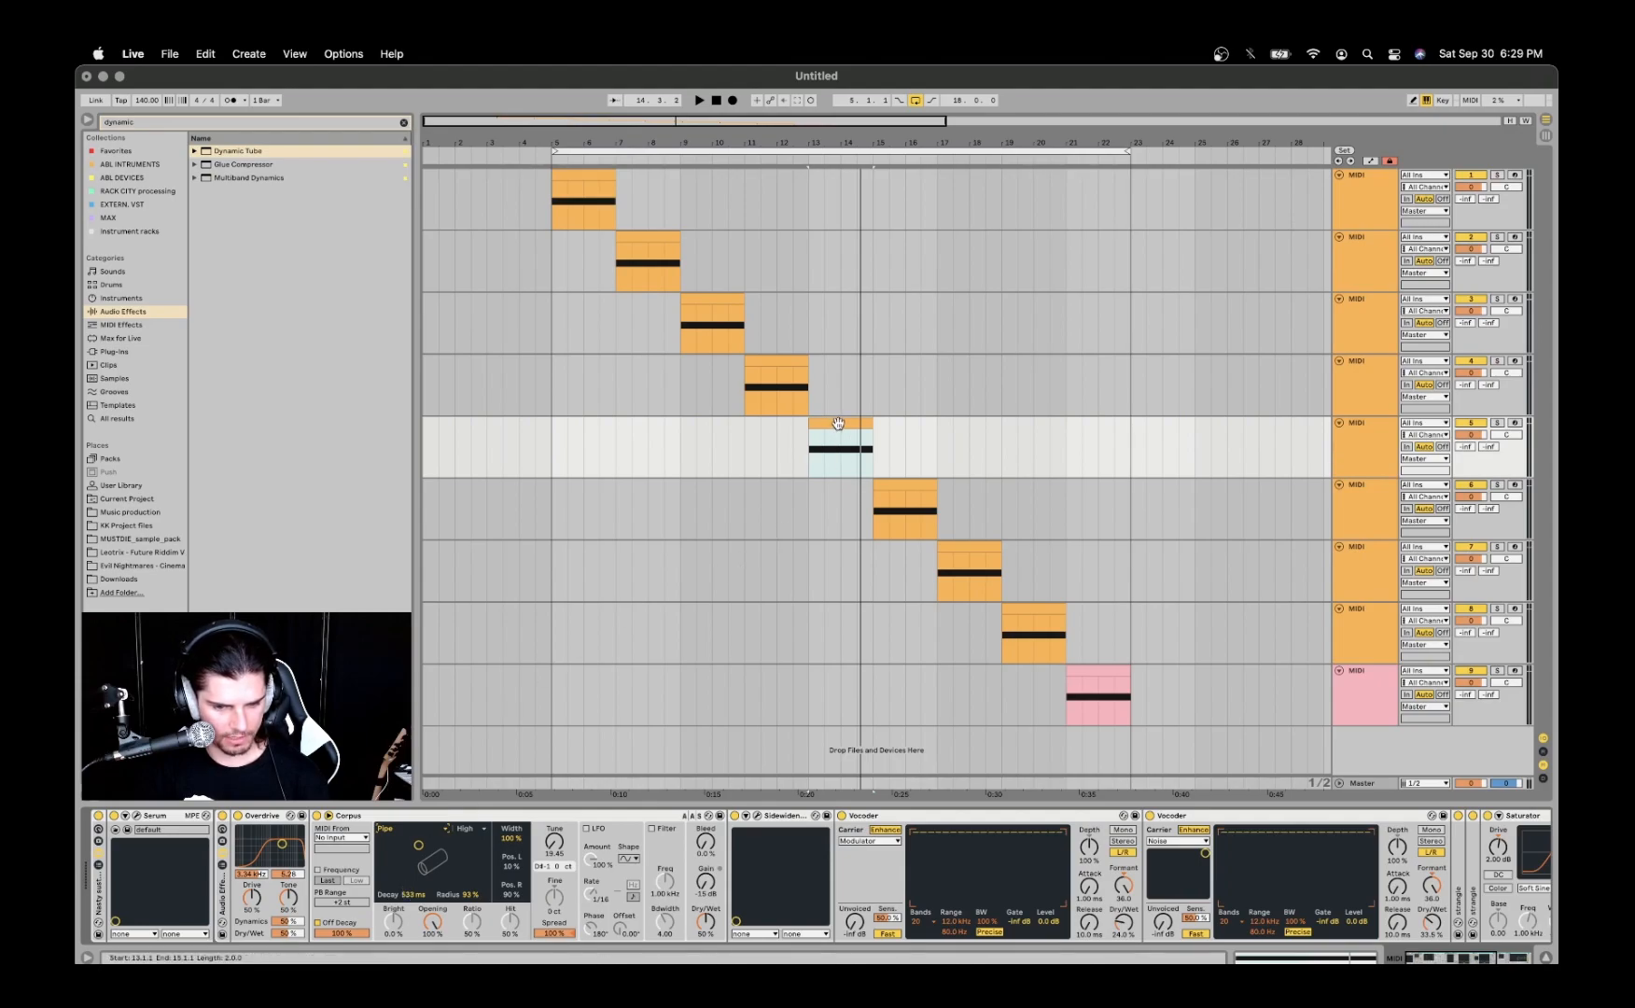
- Play the fifth track's clip with Corpus off and on for comparison, leaving it on
click(839, 449)
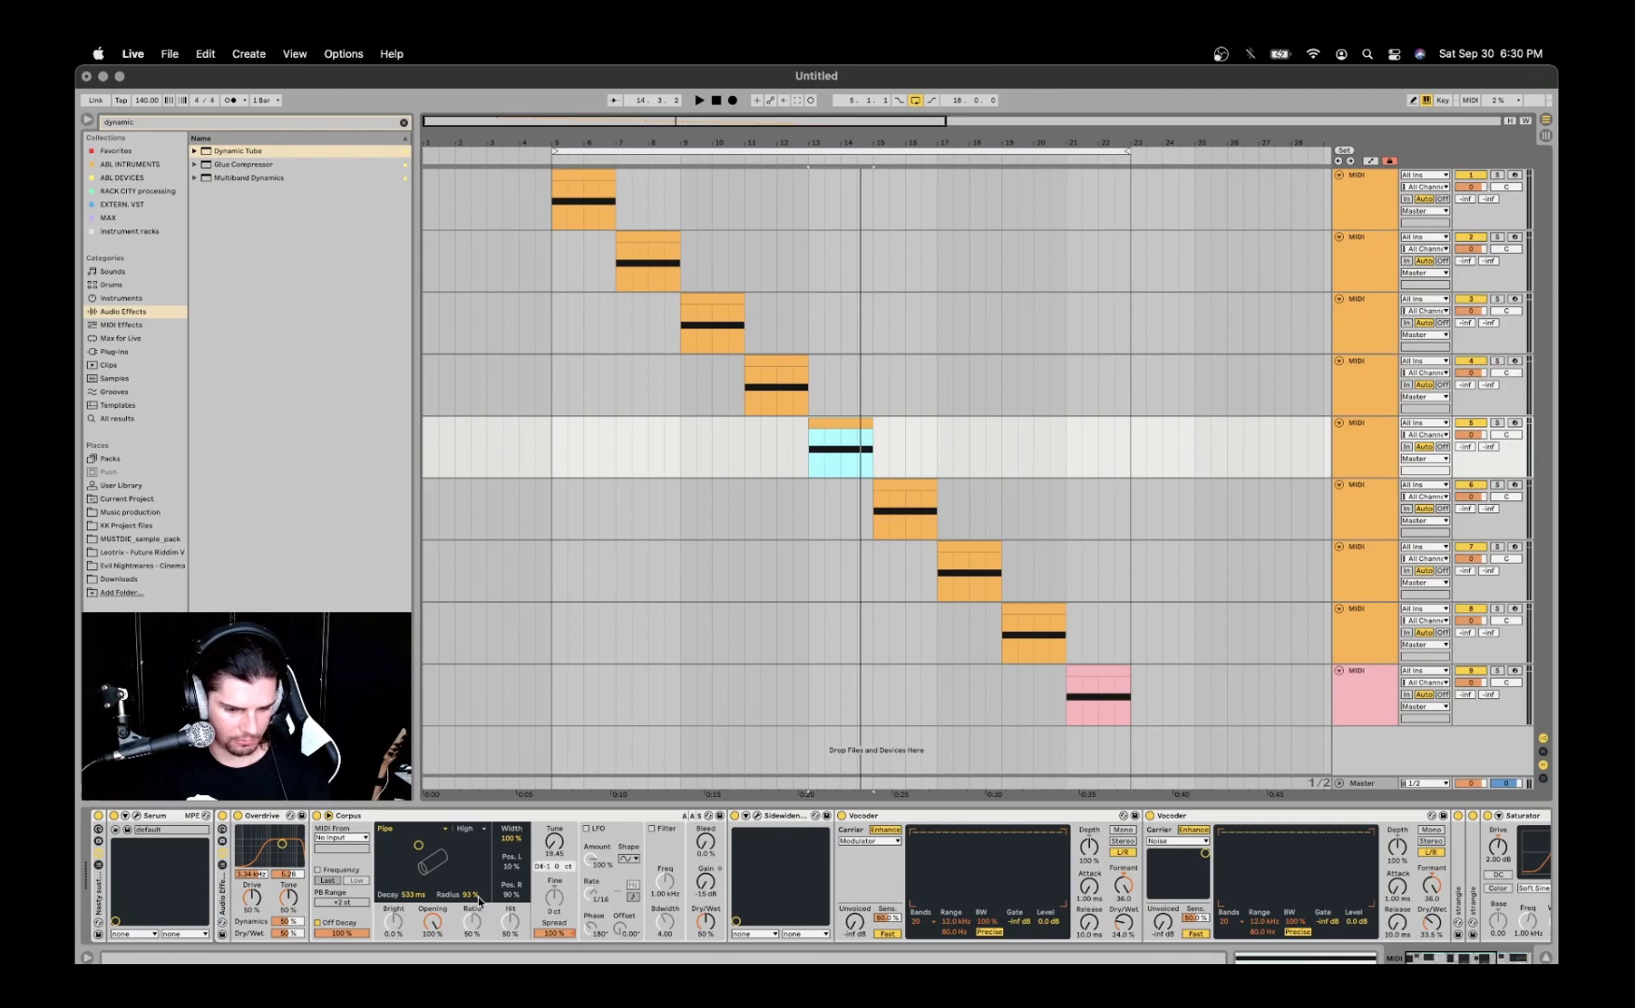
click(318, 818)
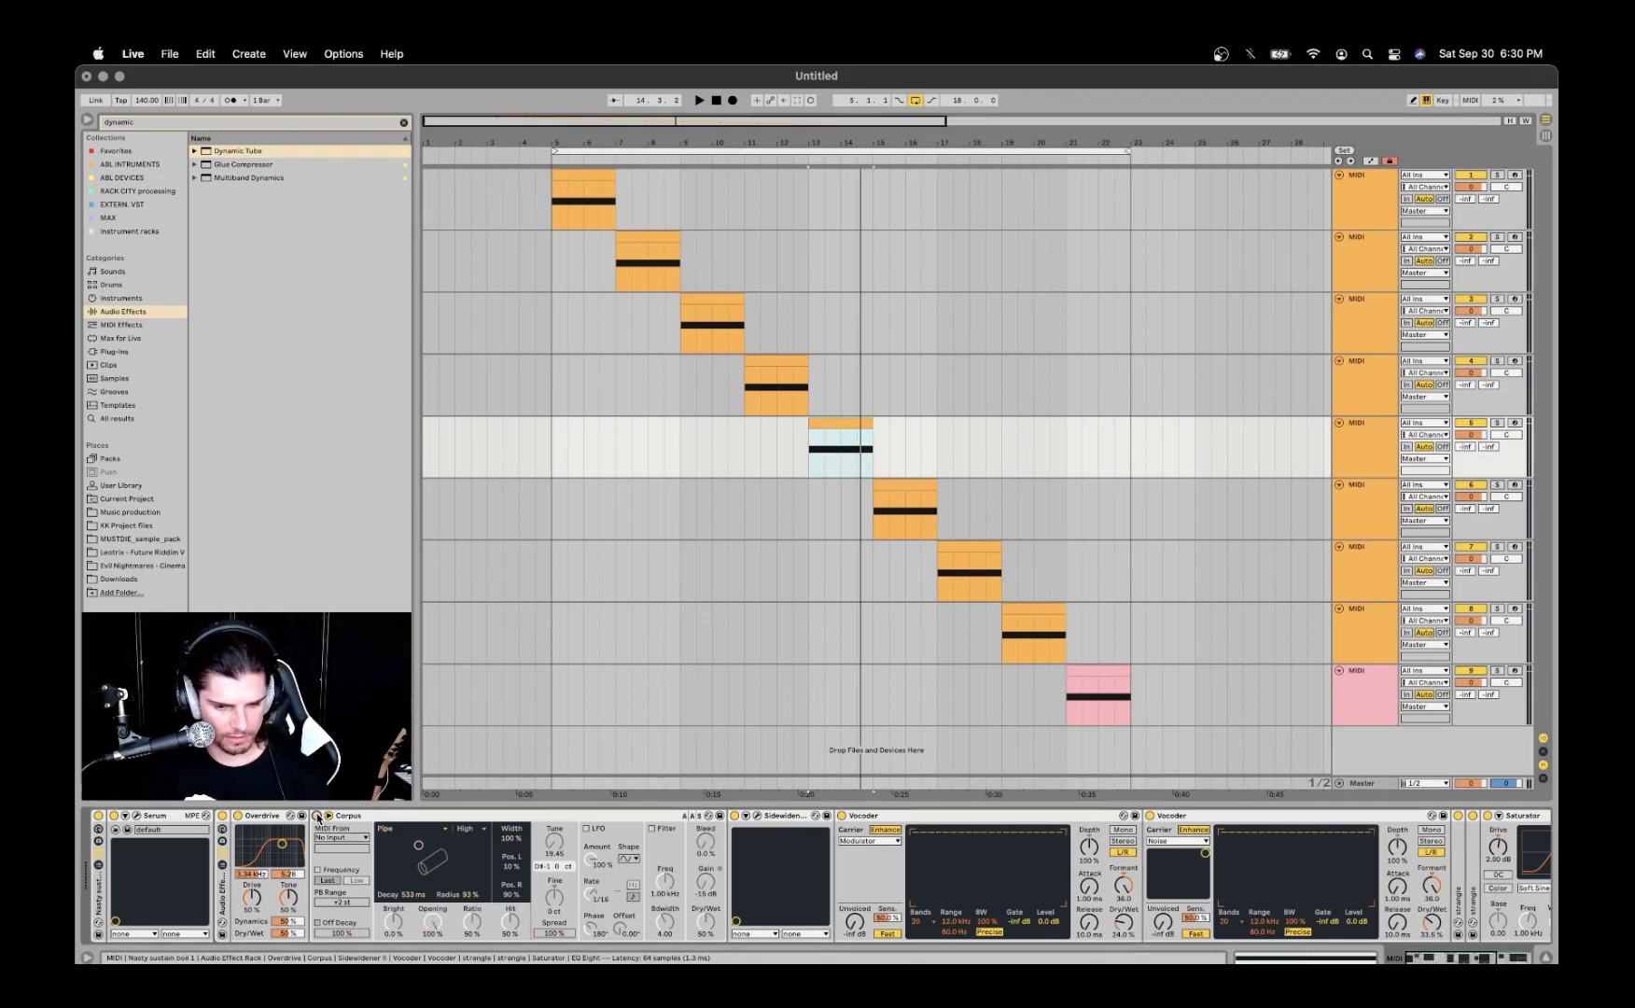
key(space)
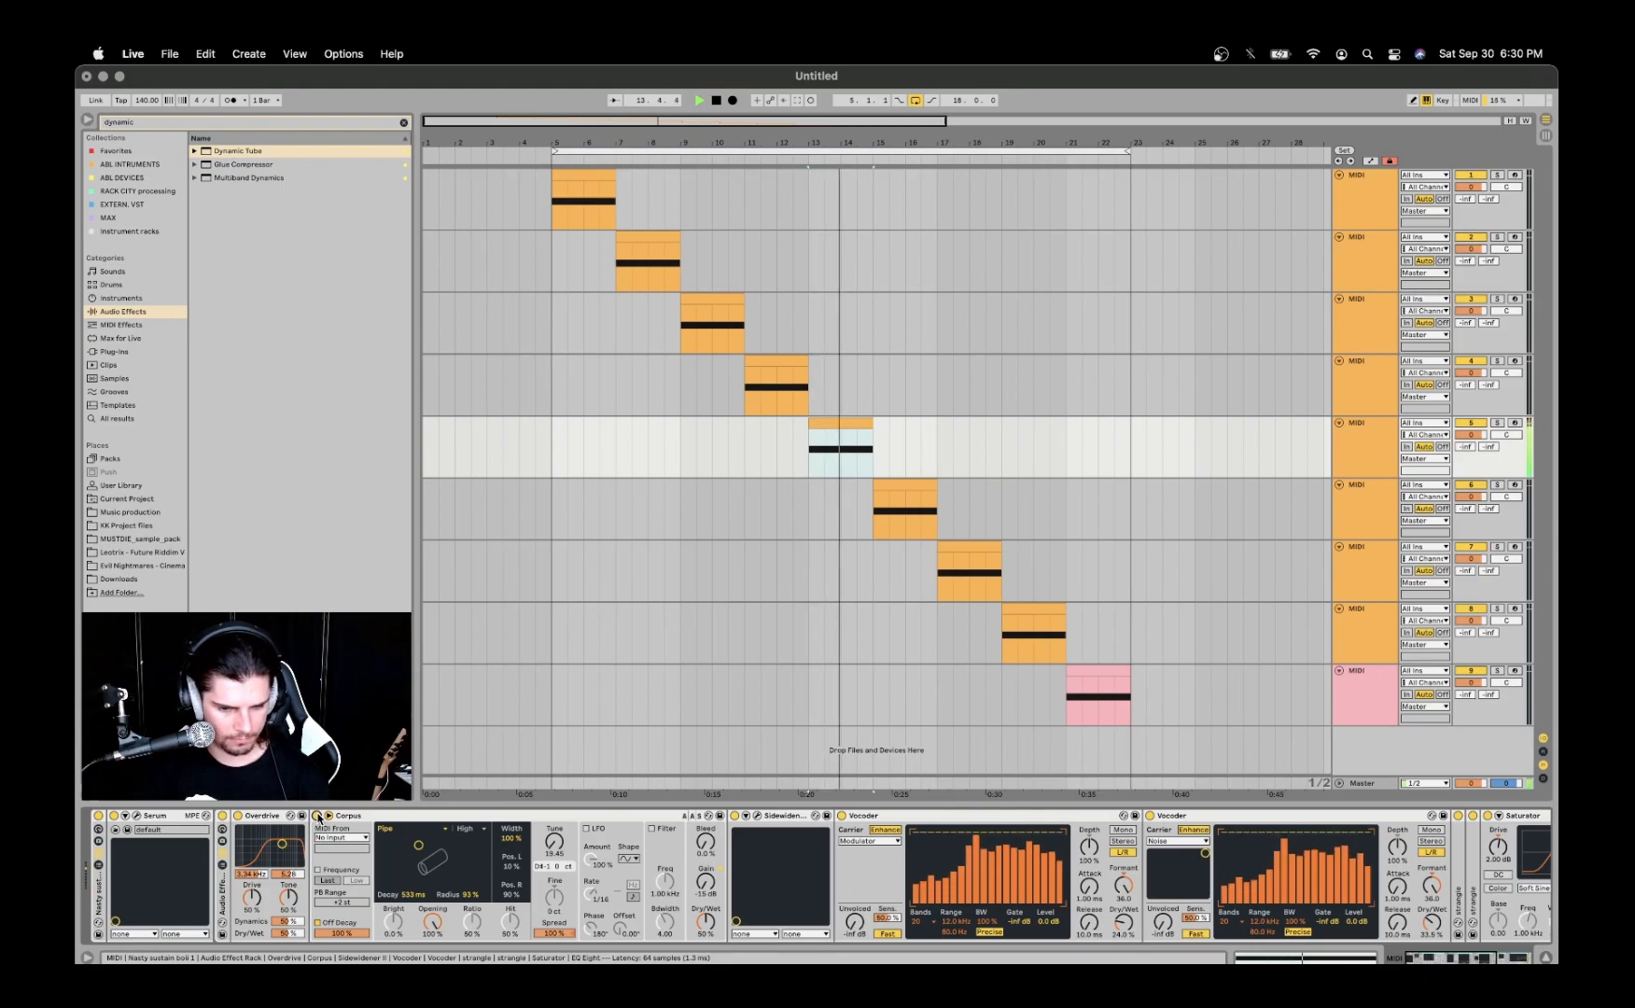
key(space)
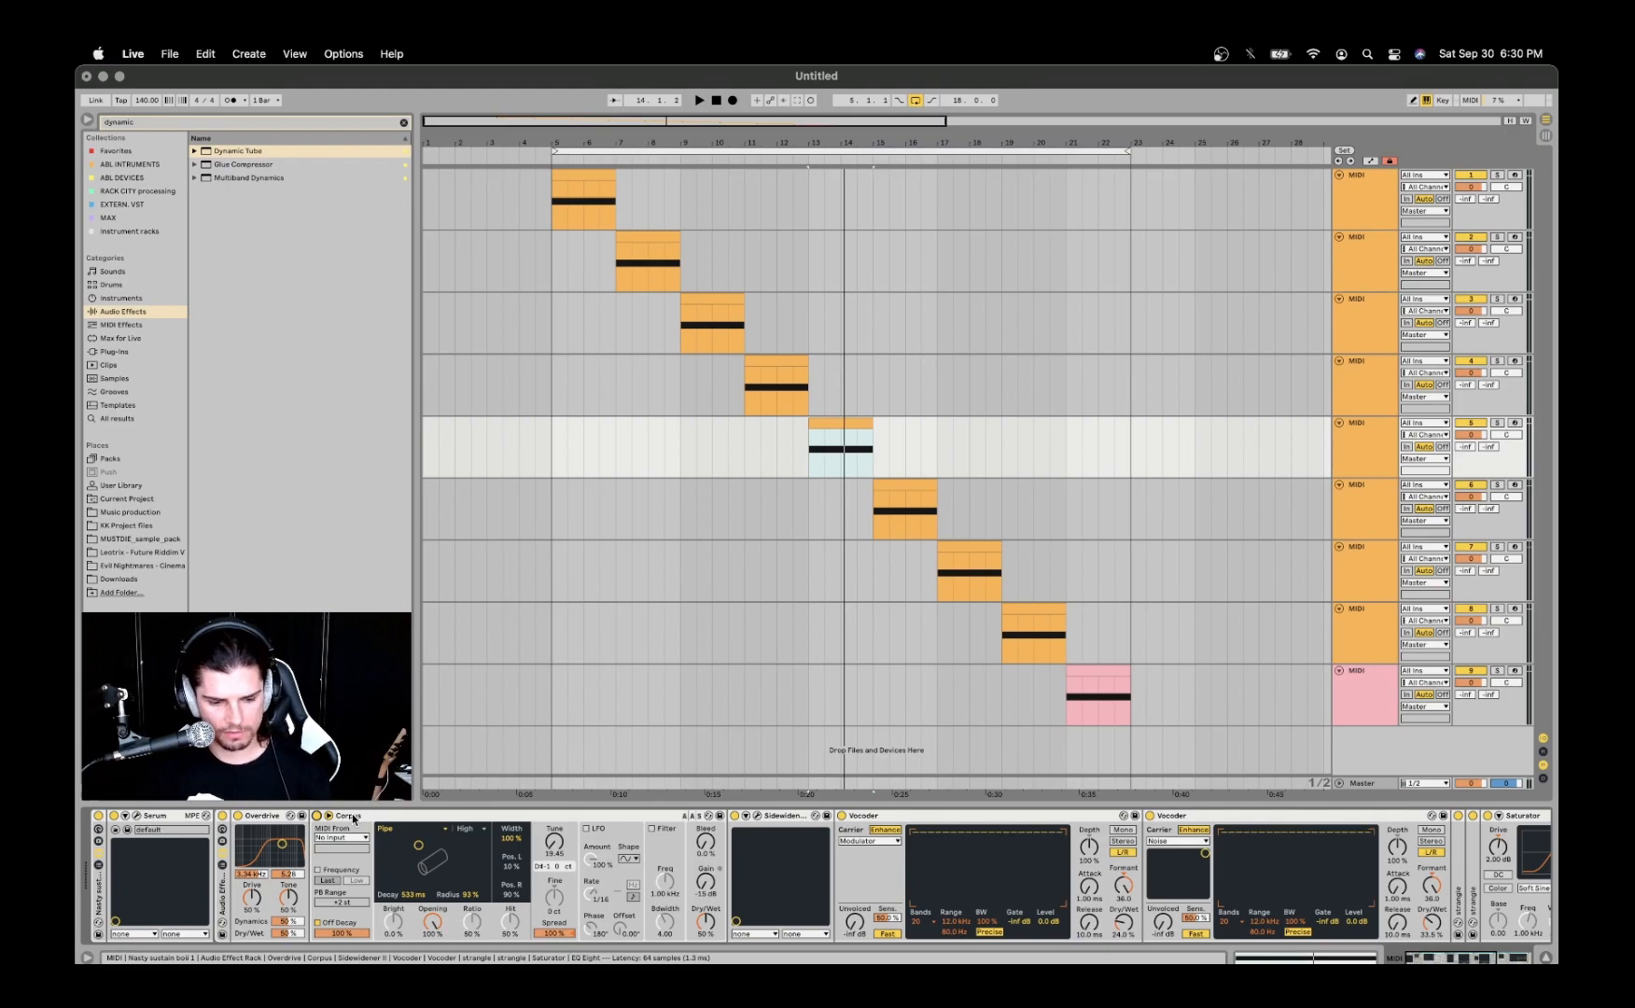
- Open the fifth track's Sidewidener II plug-in window and move it clear of the device chain
click(757, 815)
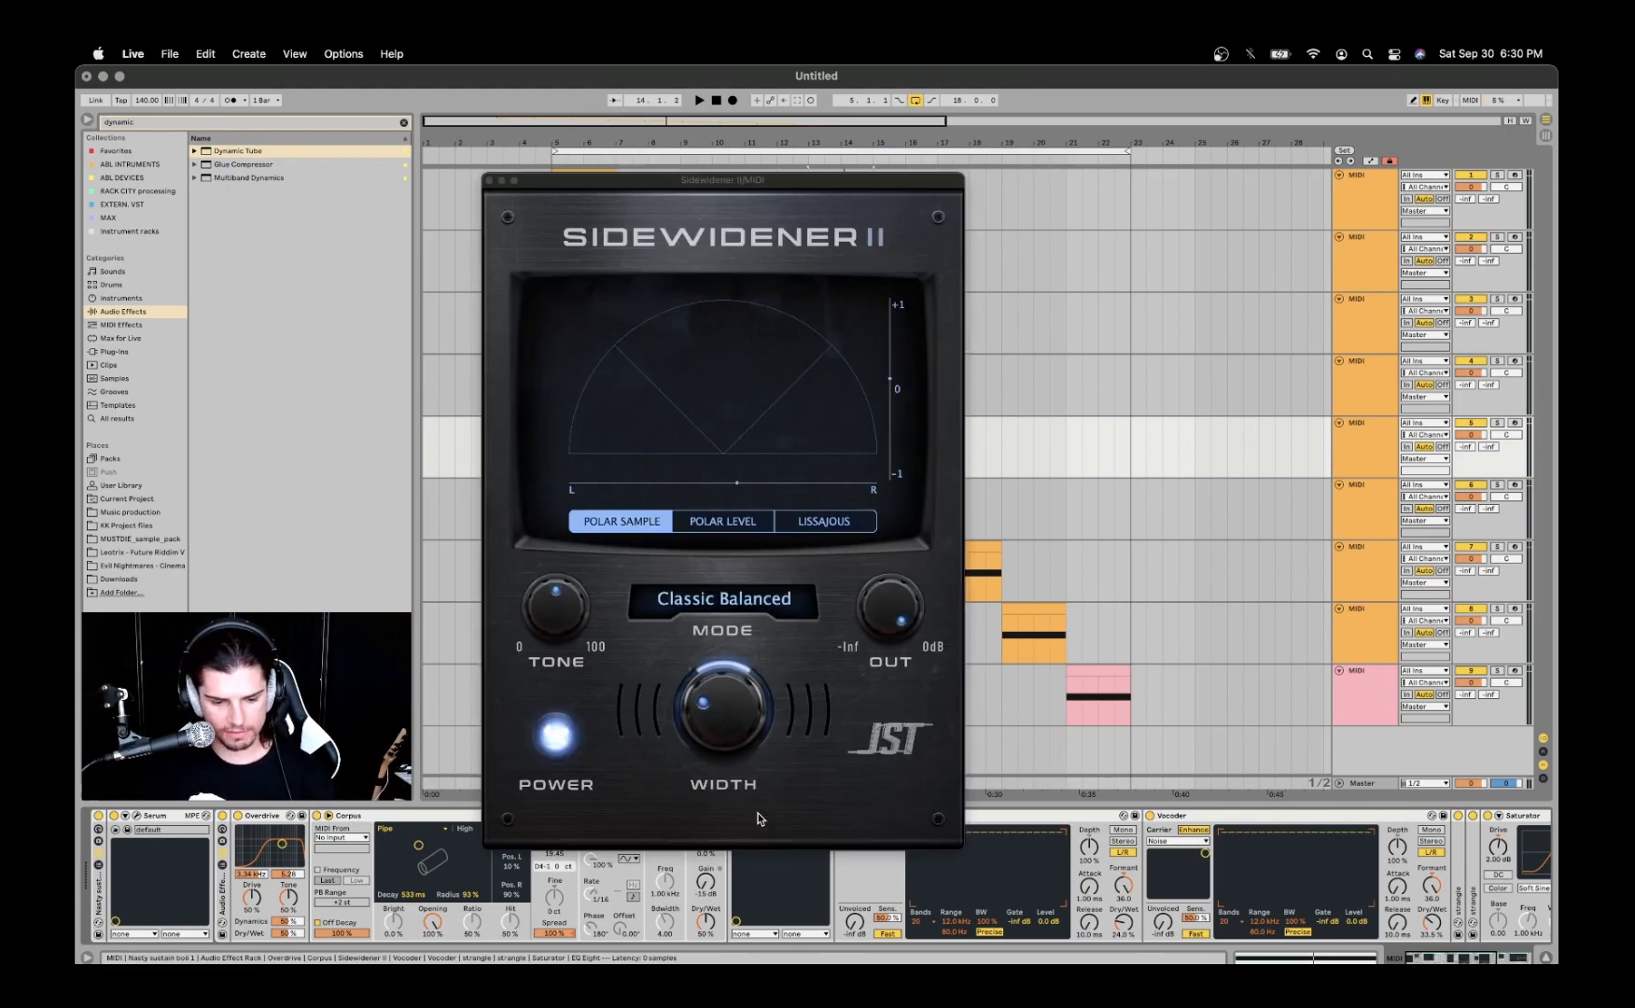
click(693, 184)
drag(693, 185, 807, 148)
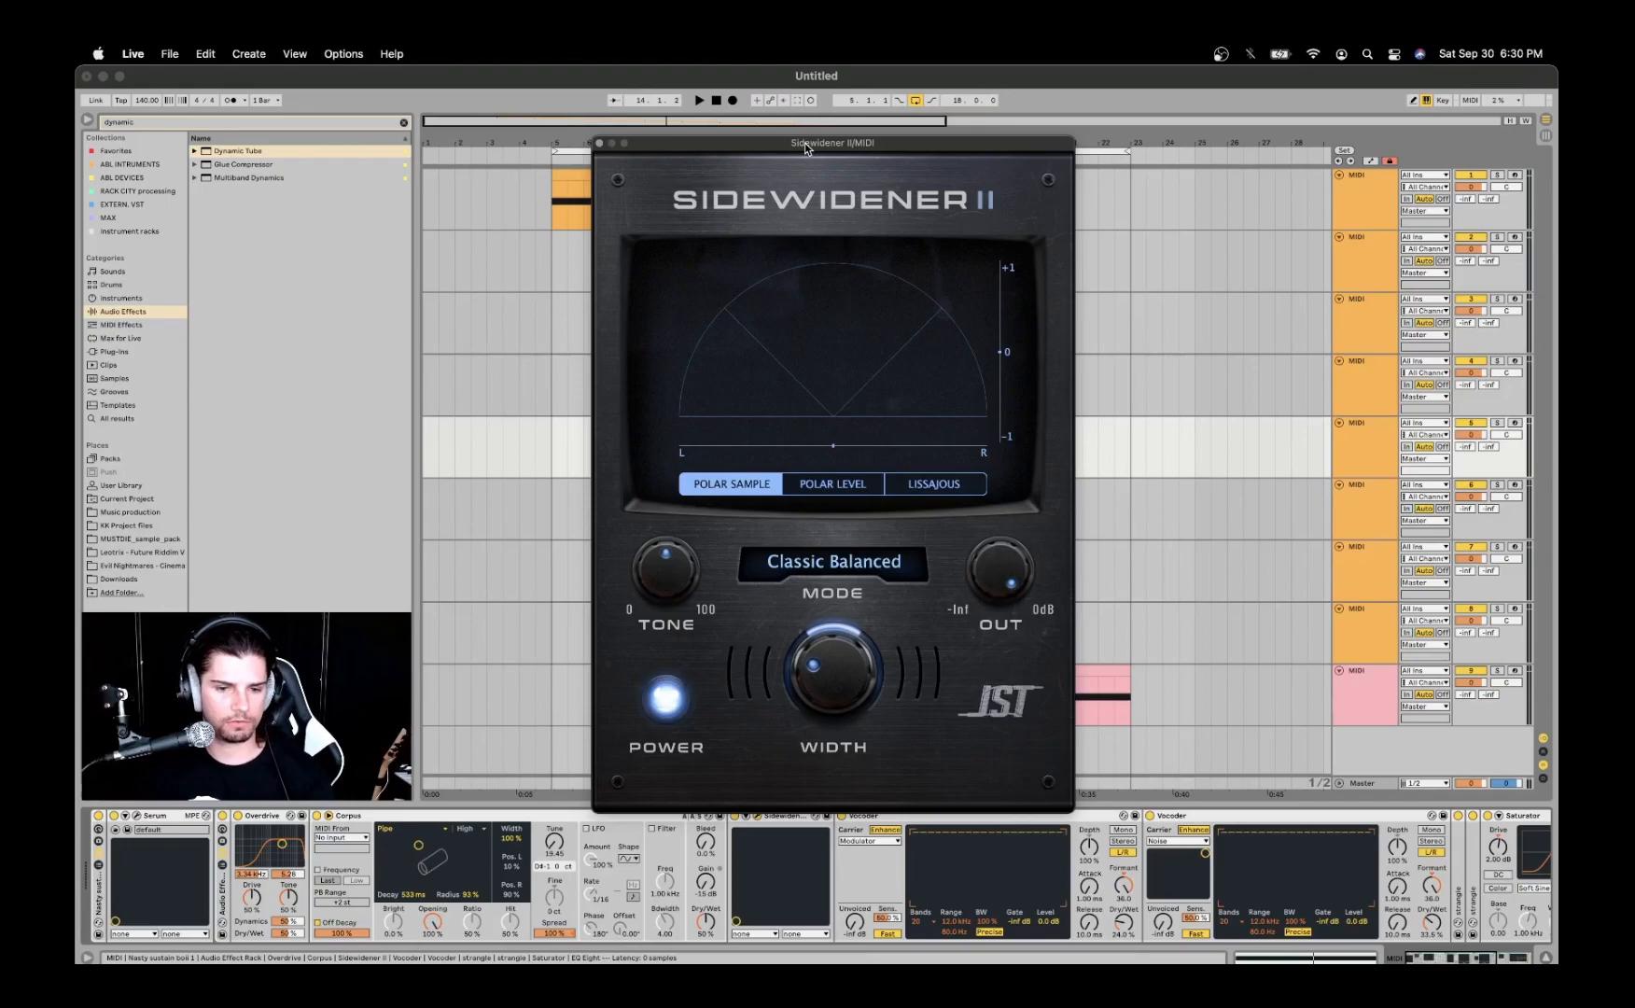
- Play the fifth track's clip with Sidewidener II off and on for comparison, leaving it on with its plug-in window closed
drag(807, 148, 814, 135)
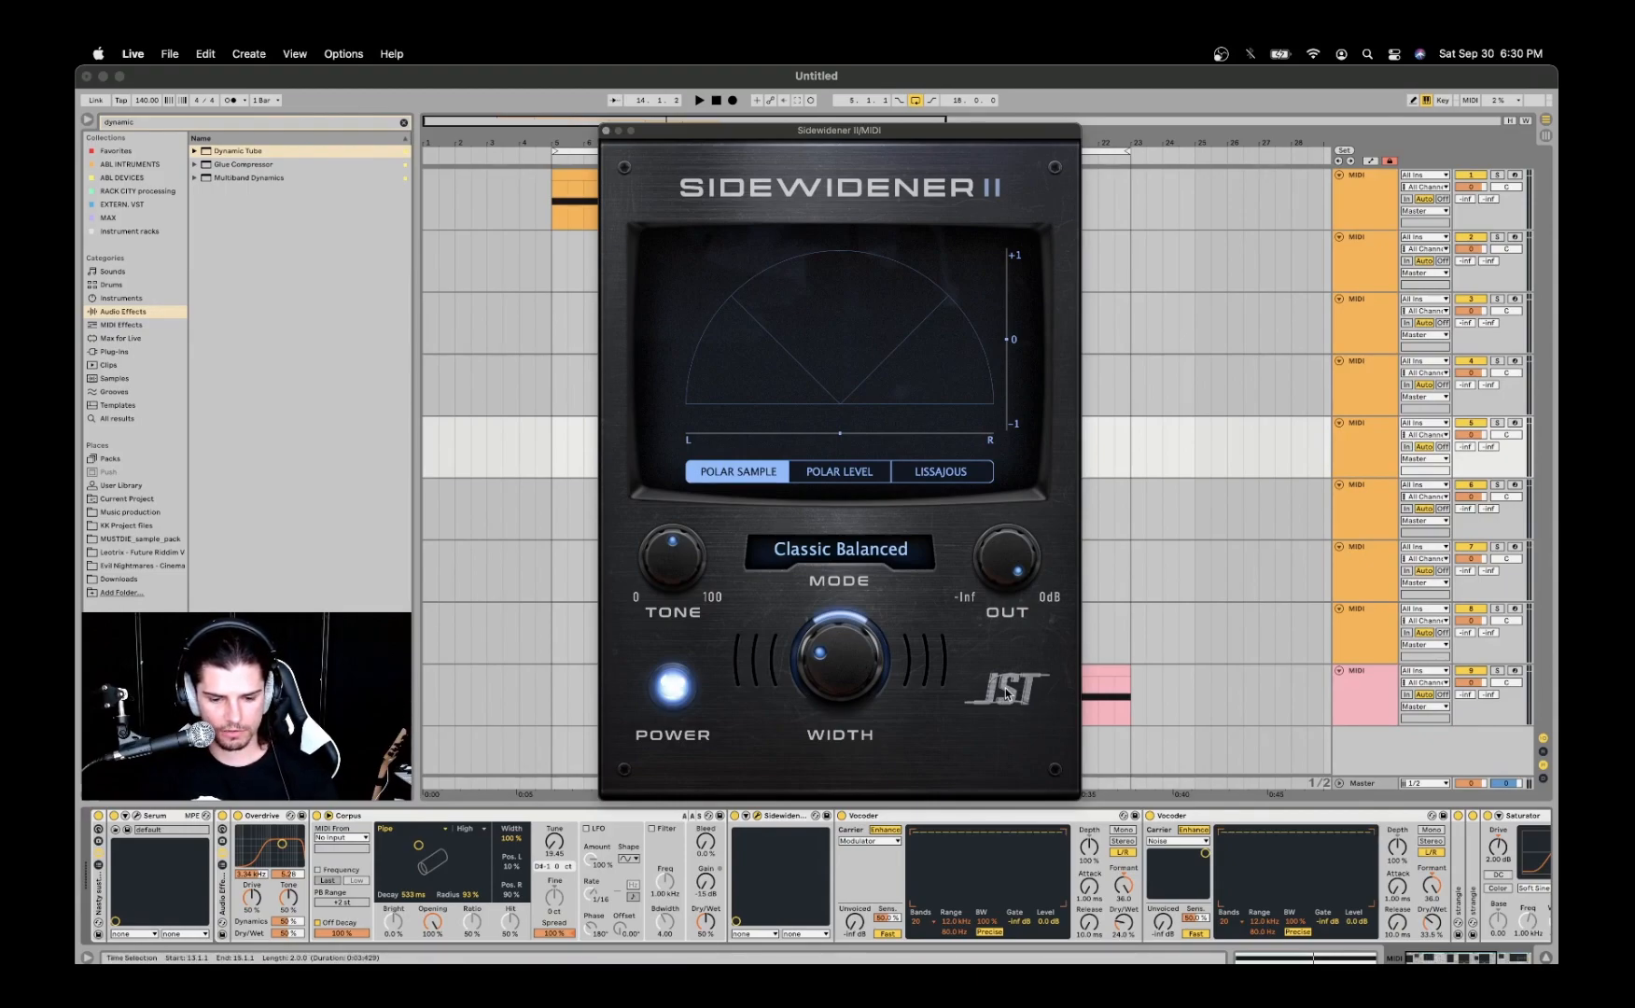
click(605, 131)
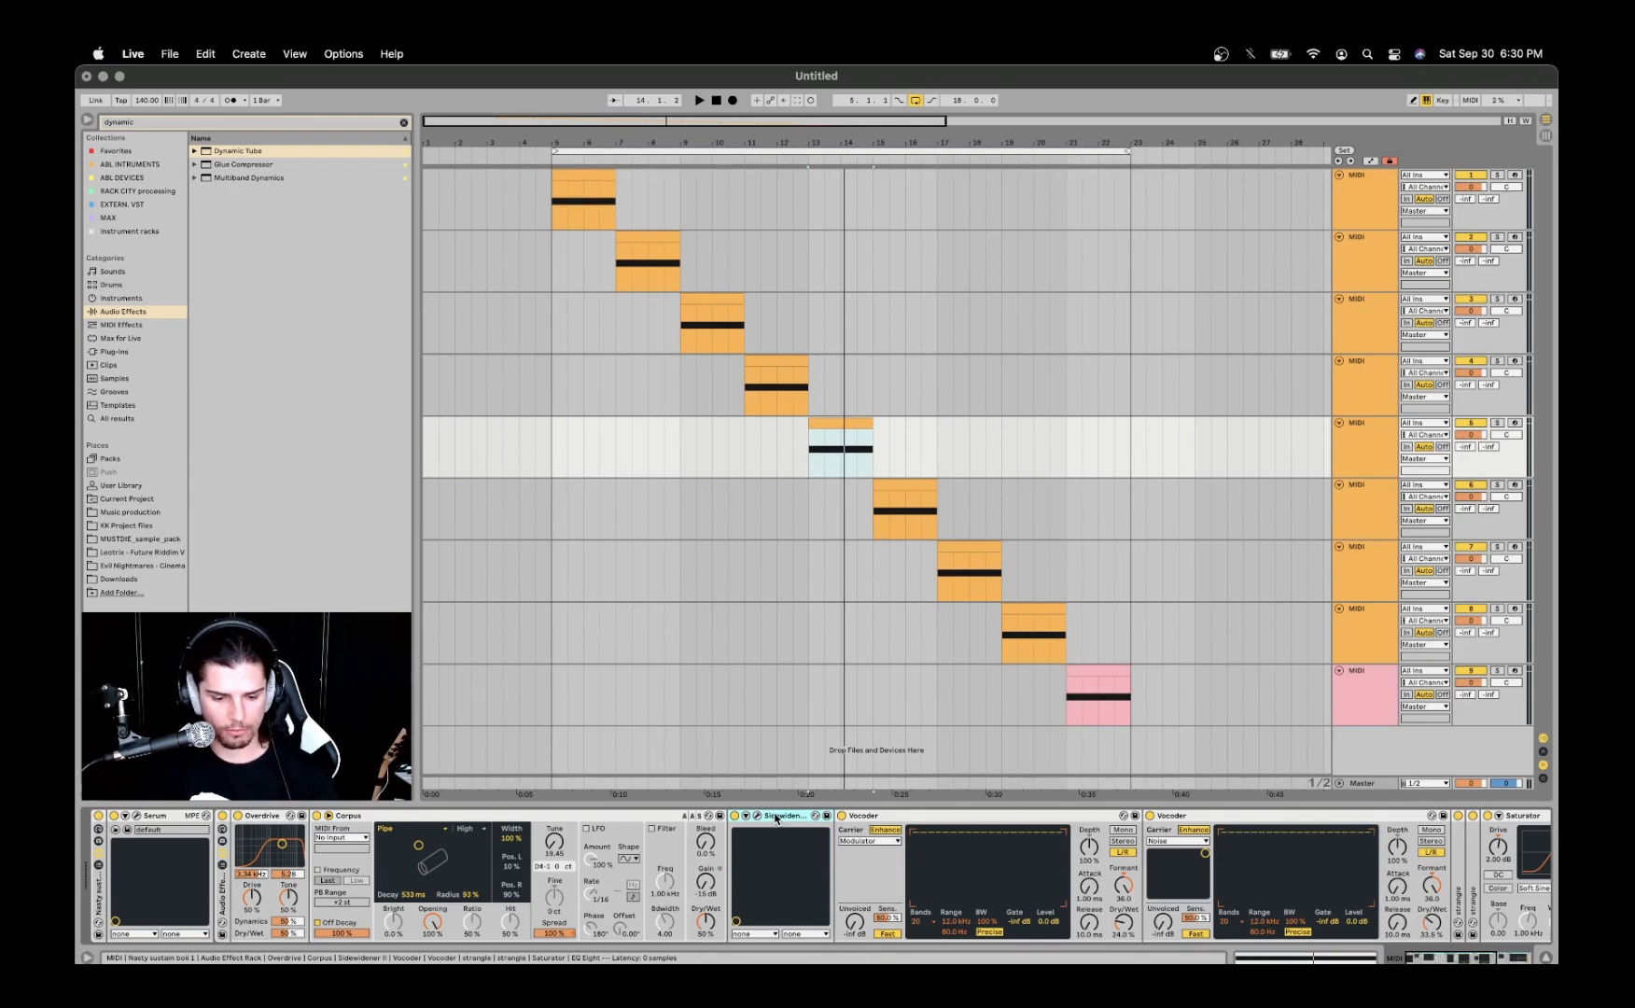
scroll(775, 818, right, 5)
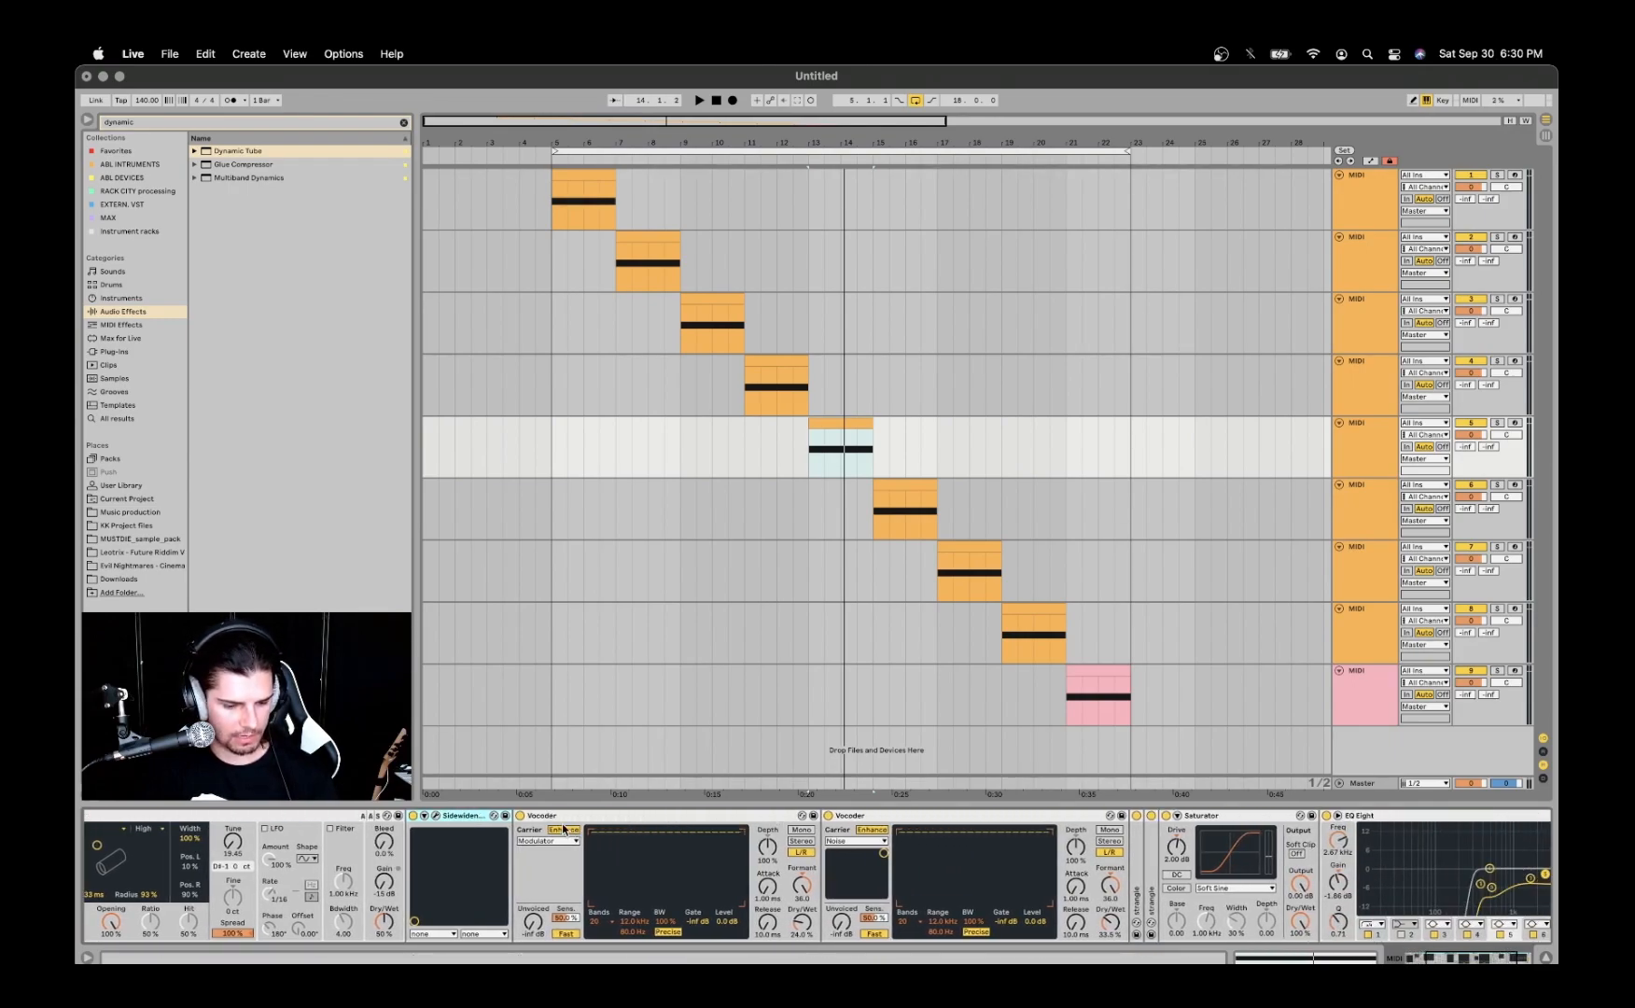
scroll(566, 828, right, 1)
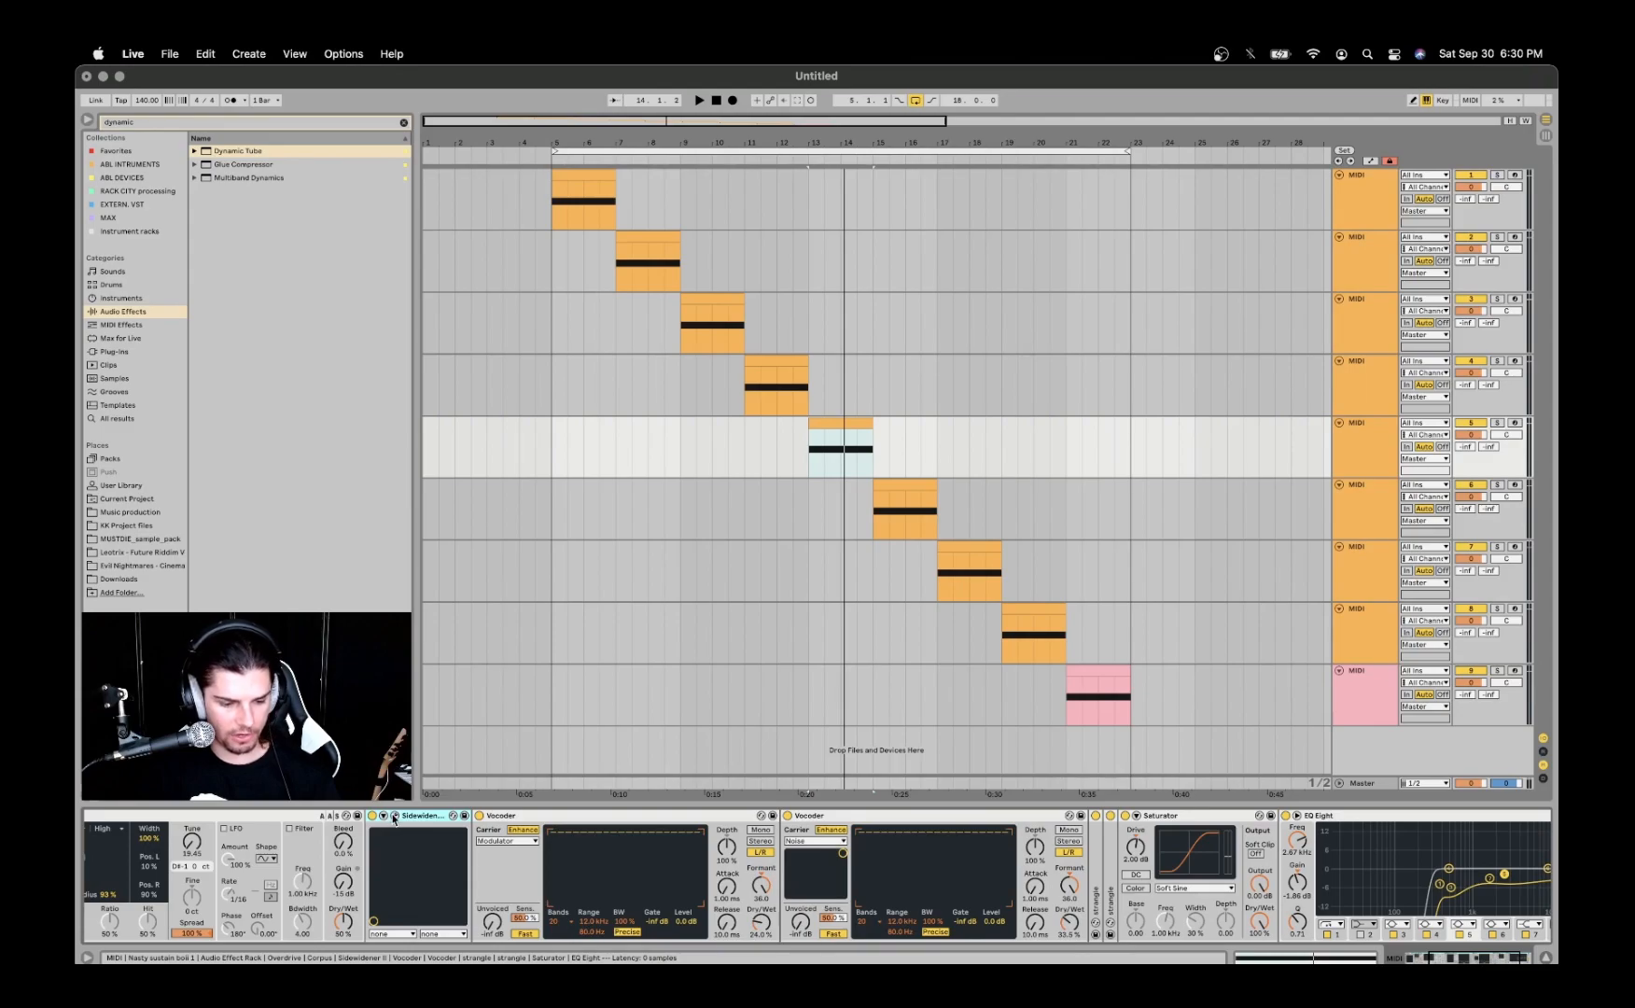
click(394, 817)
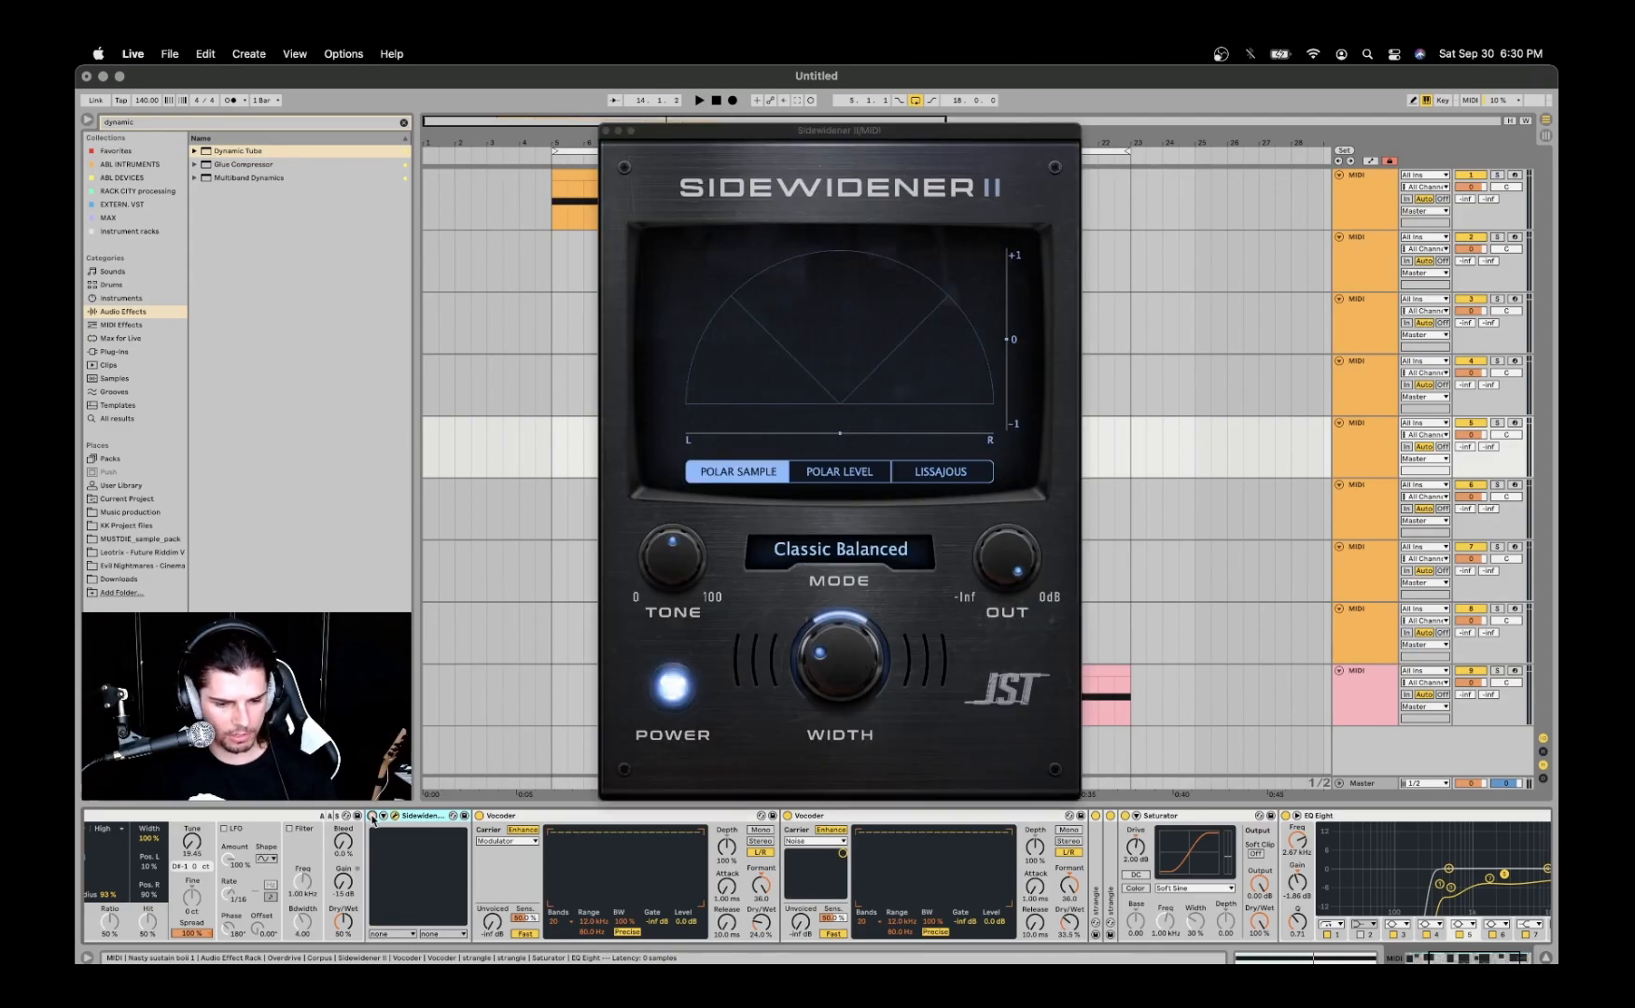
key(space)
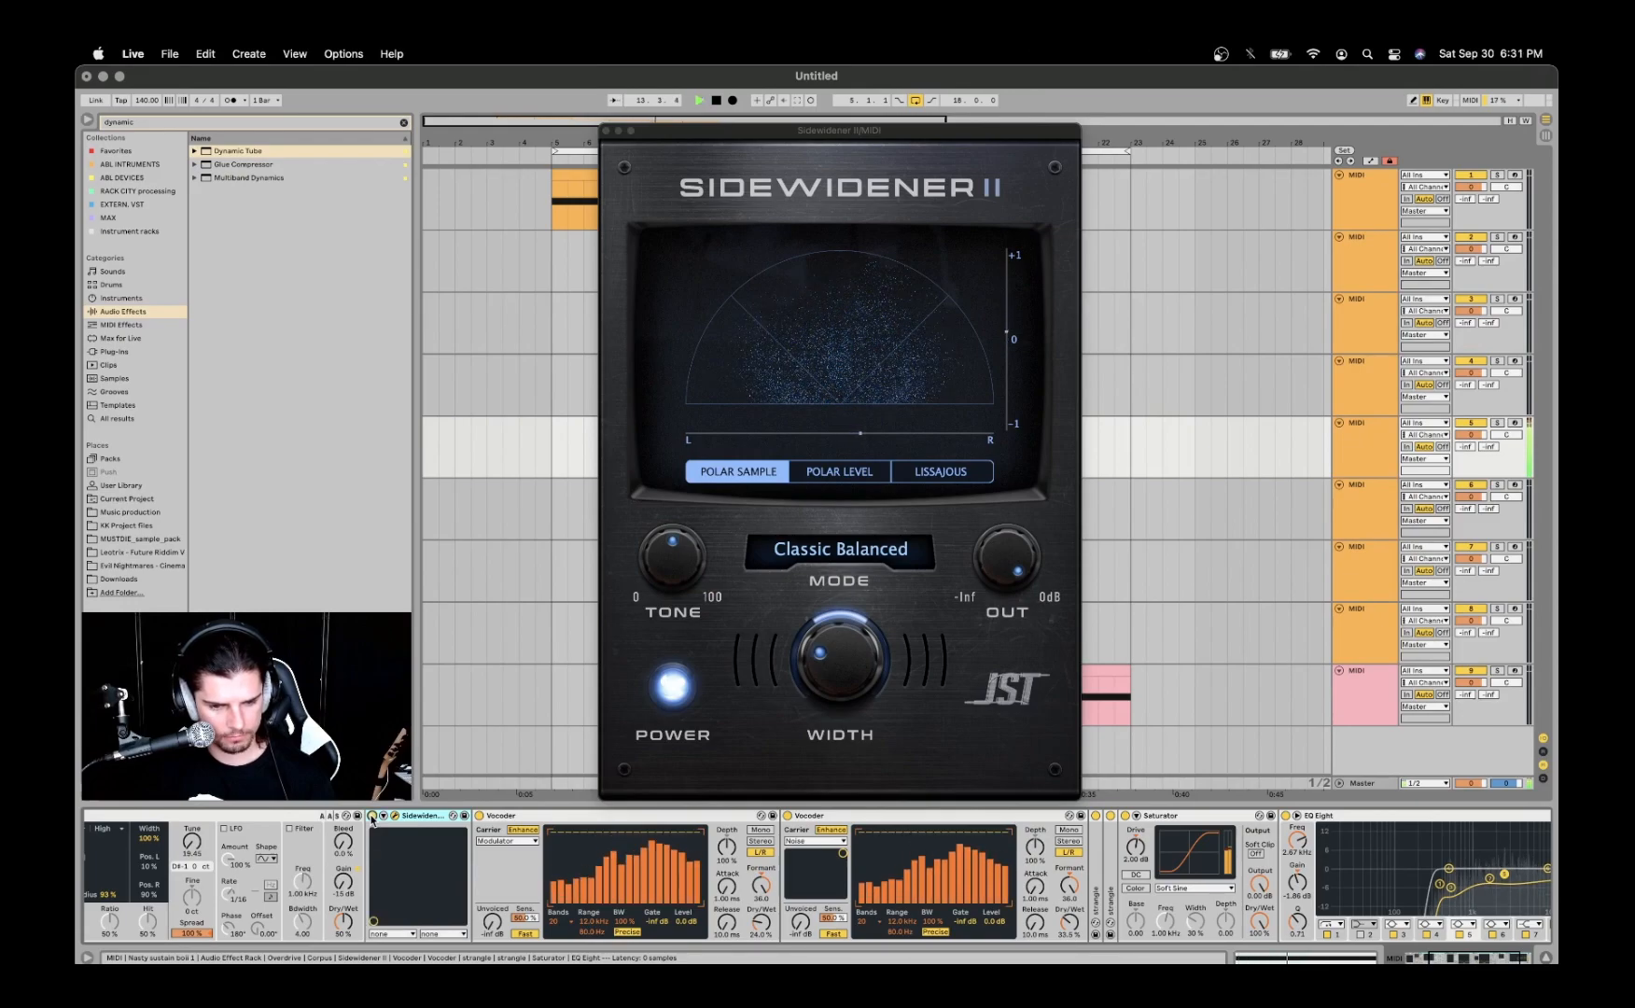
key(space)
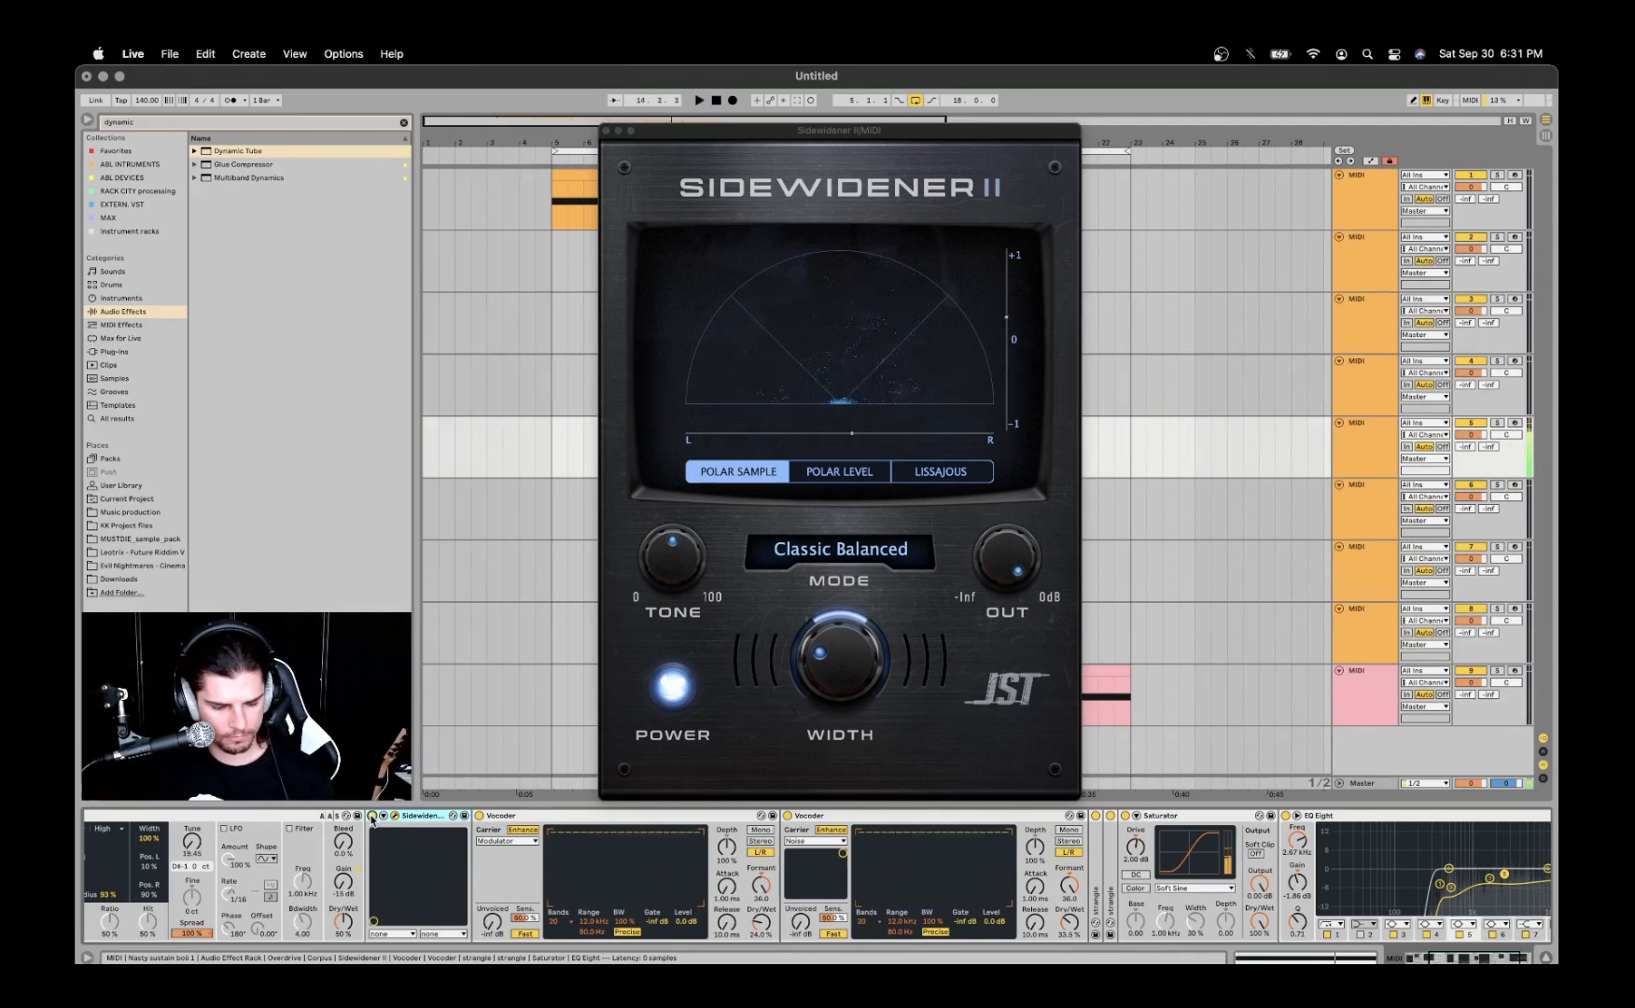
click(373, 816)
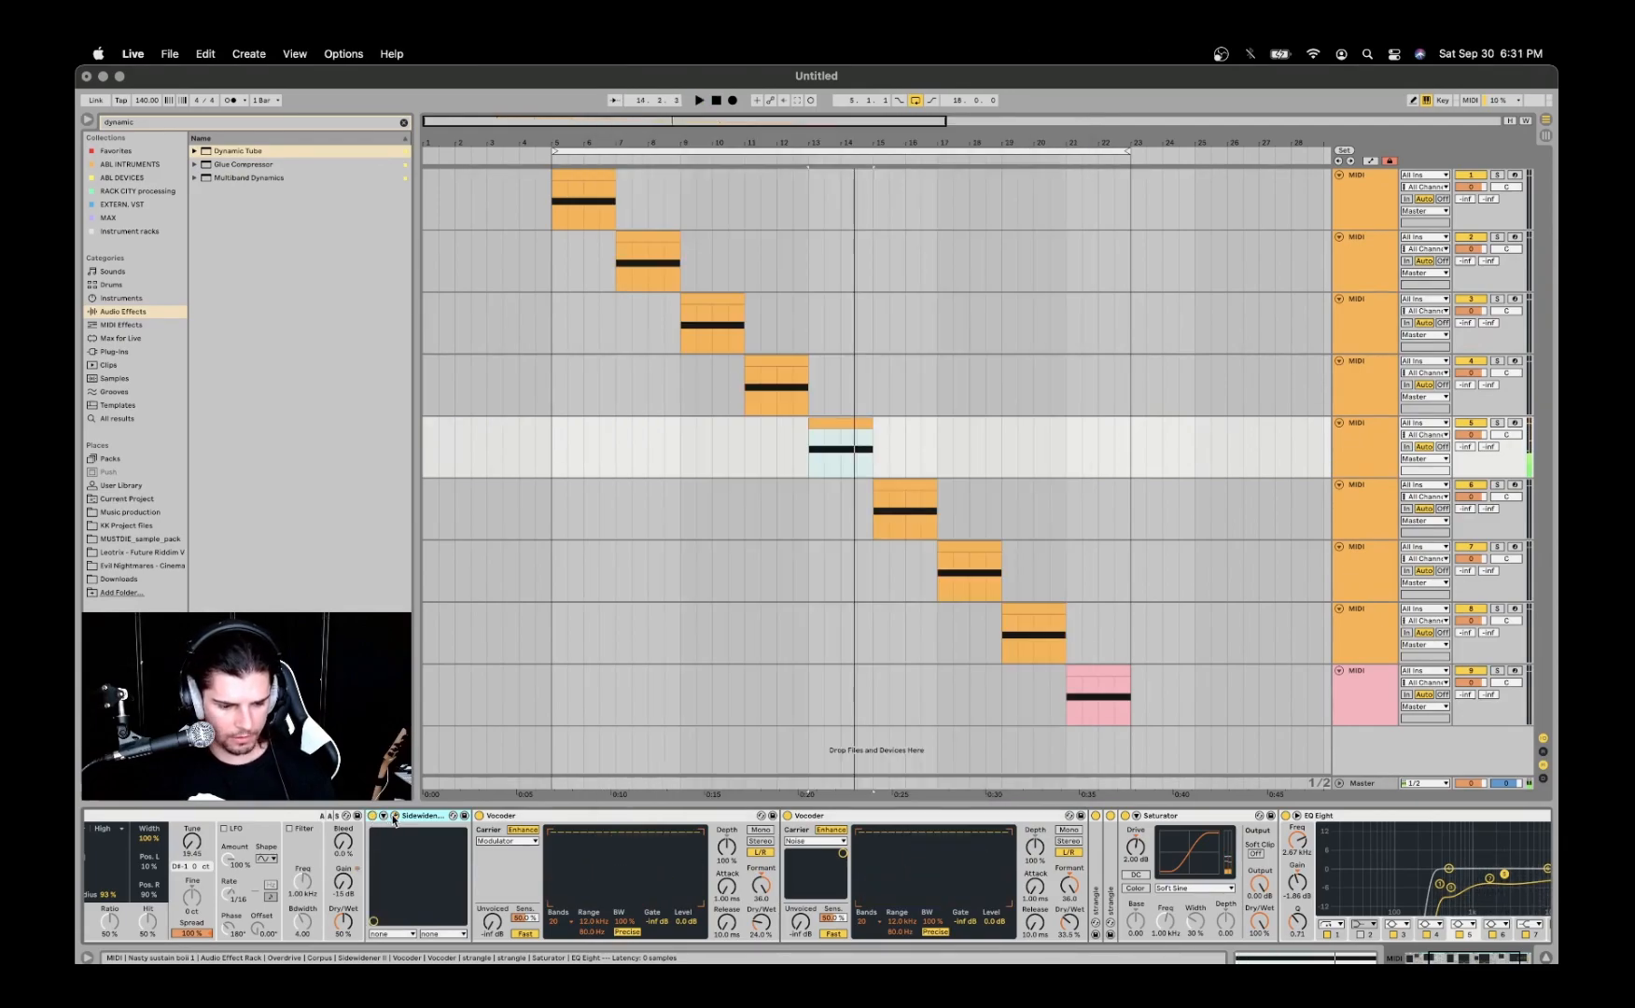
- Check the first Vocoder's carrier types, keeping Modulator, and play the fifth track's clip with that Vocoder off and on
click(505, 818)
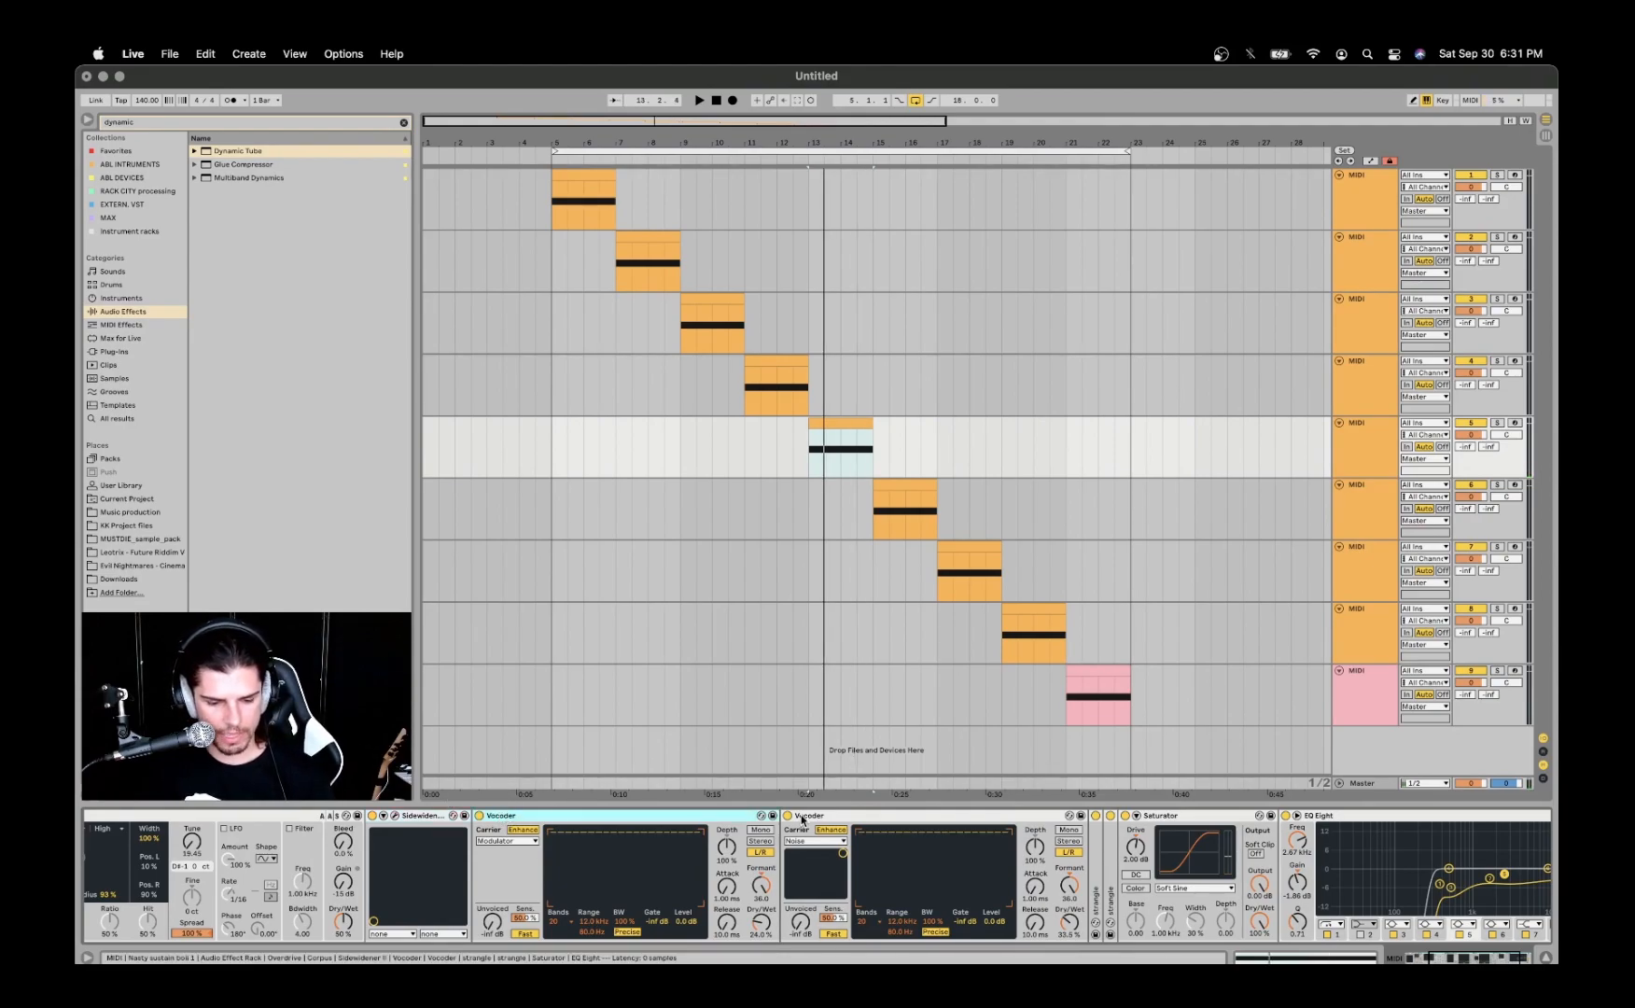
click(504, 841)
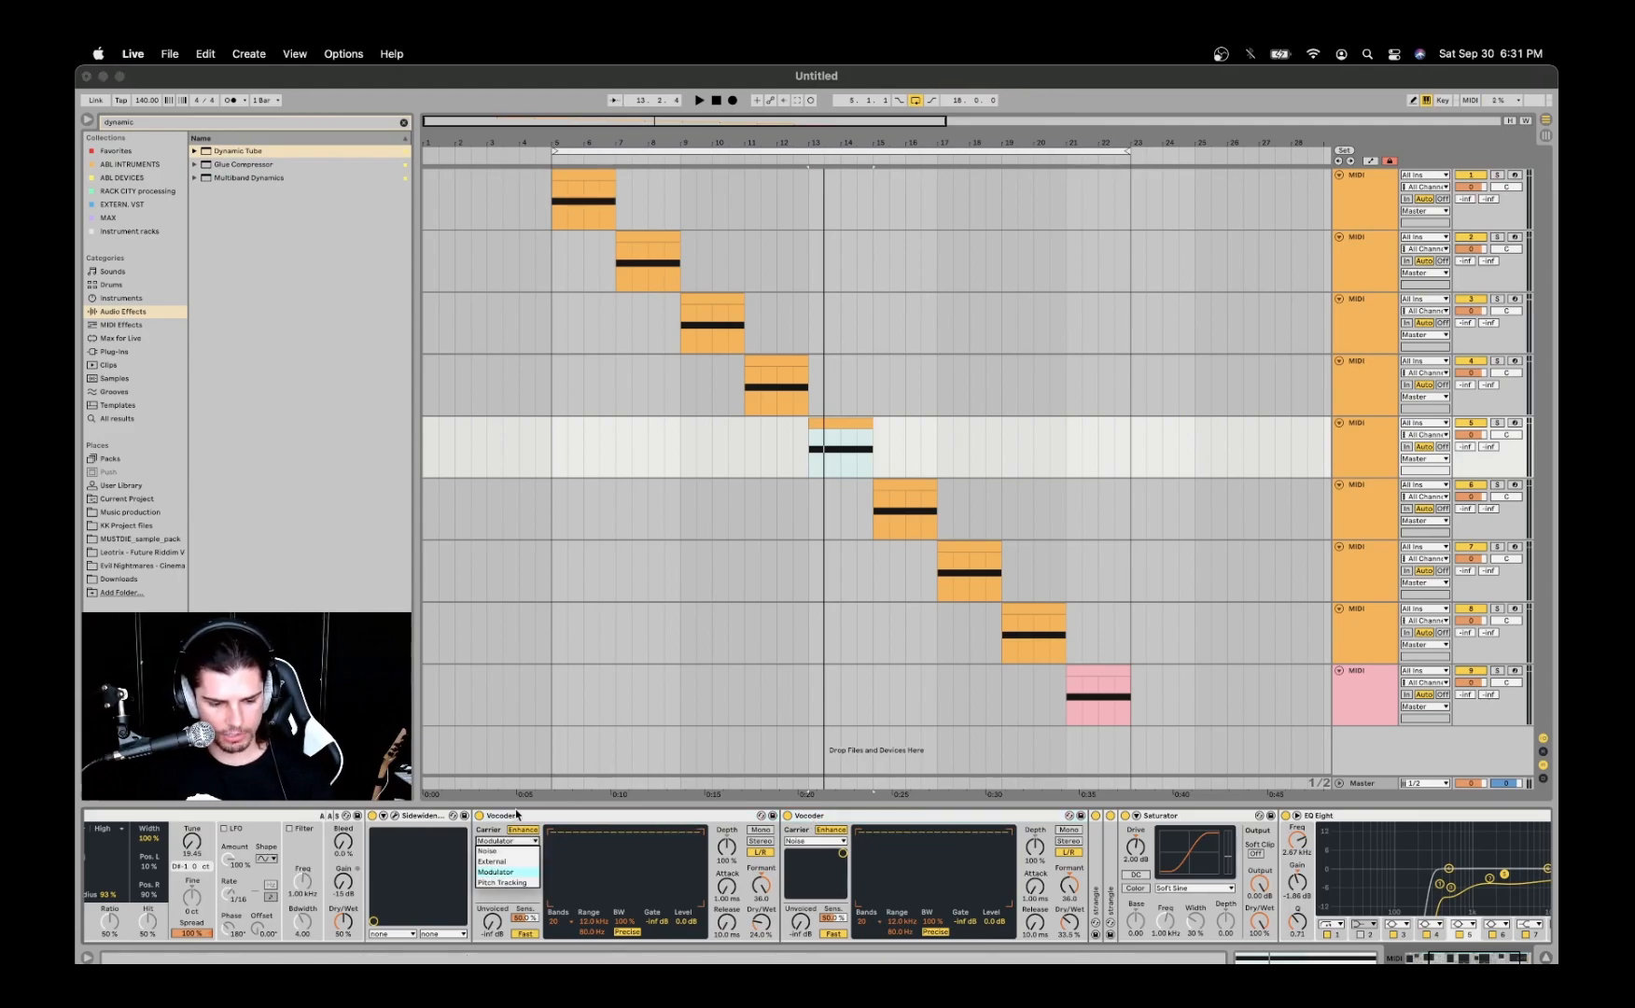
click(523, 818)
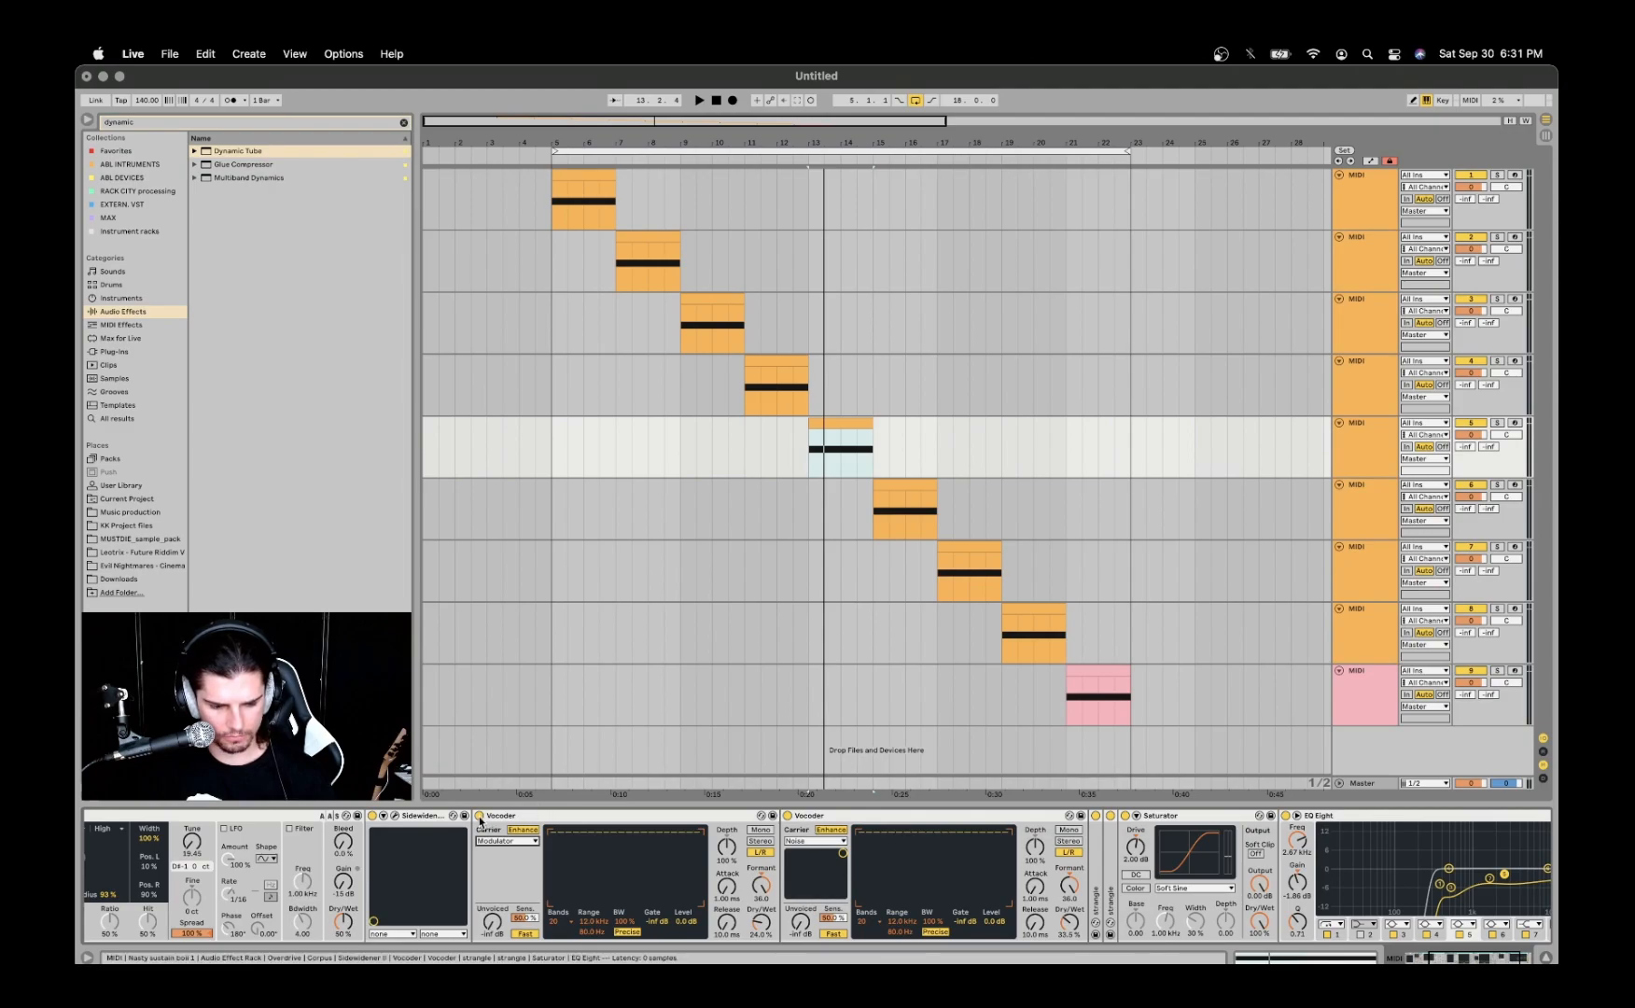
key(space)
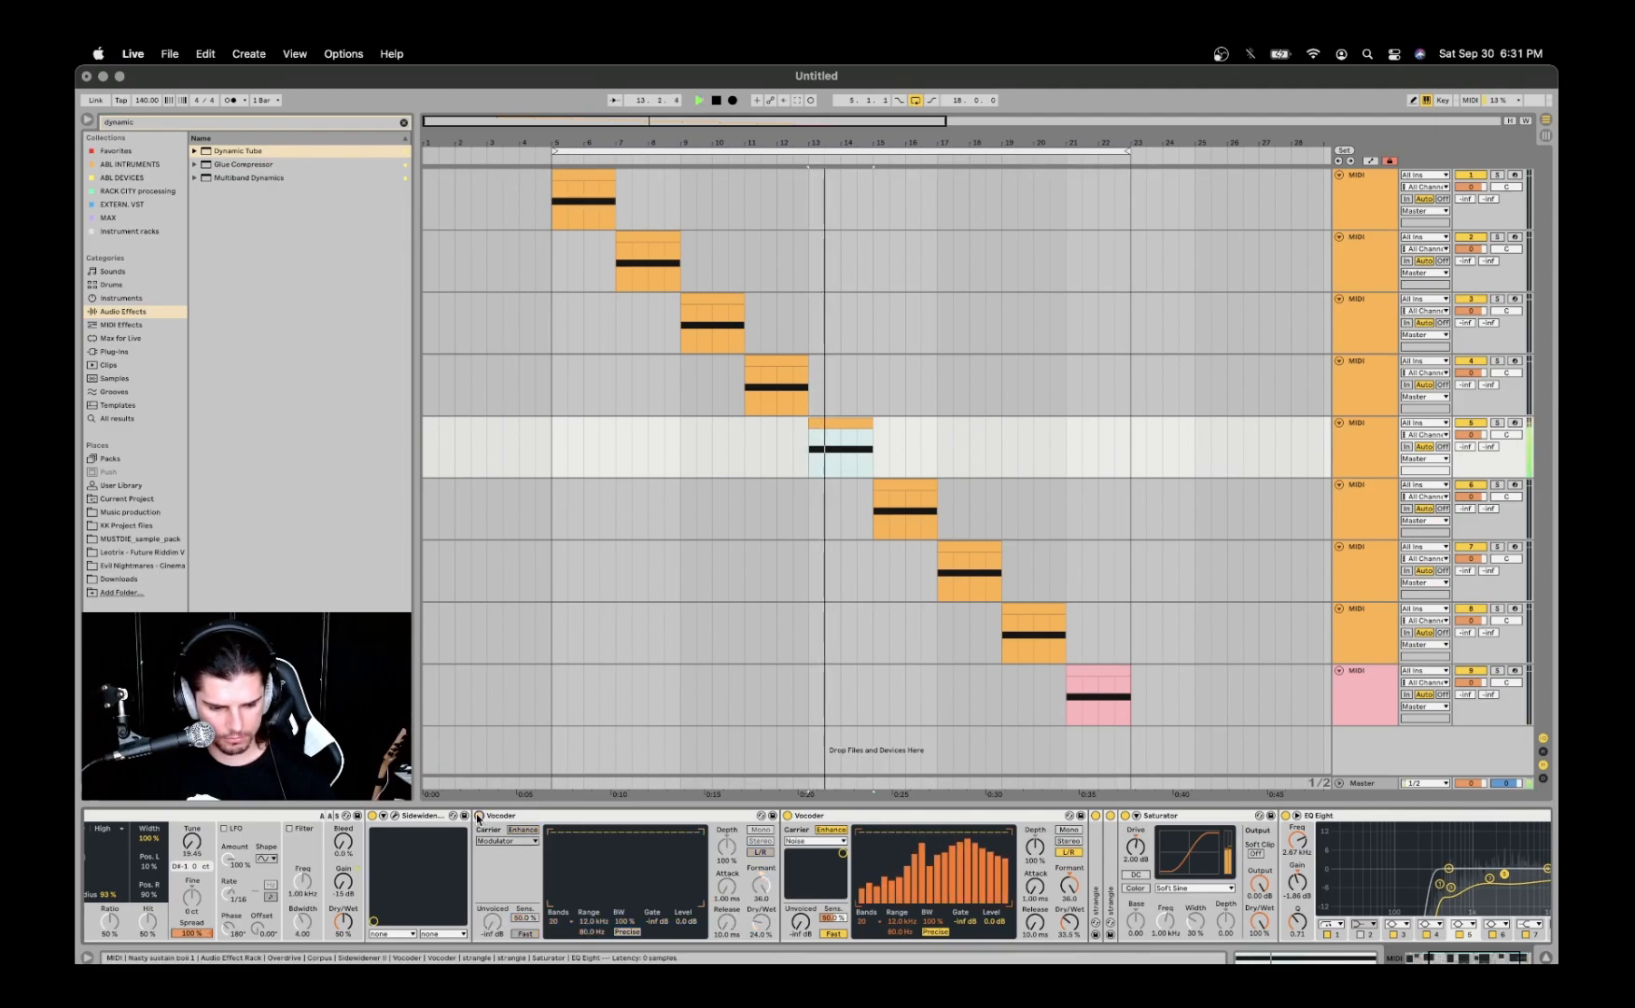
key(space)
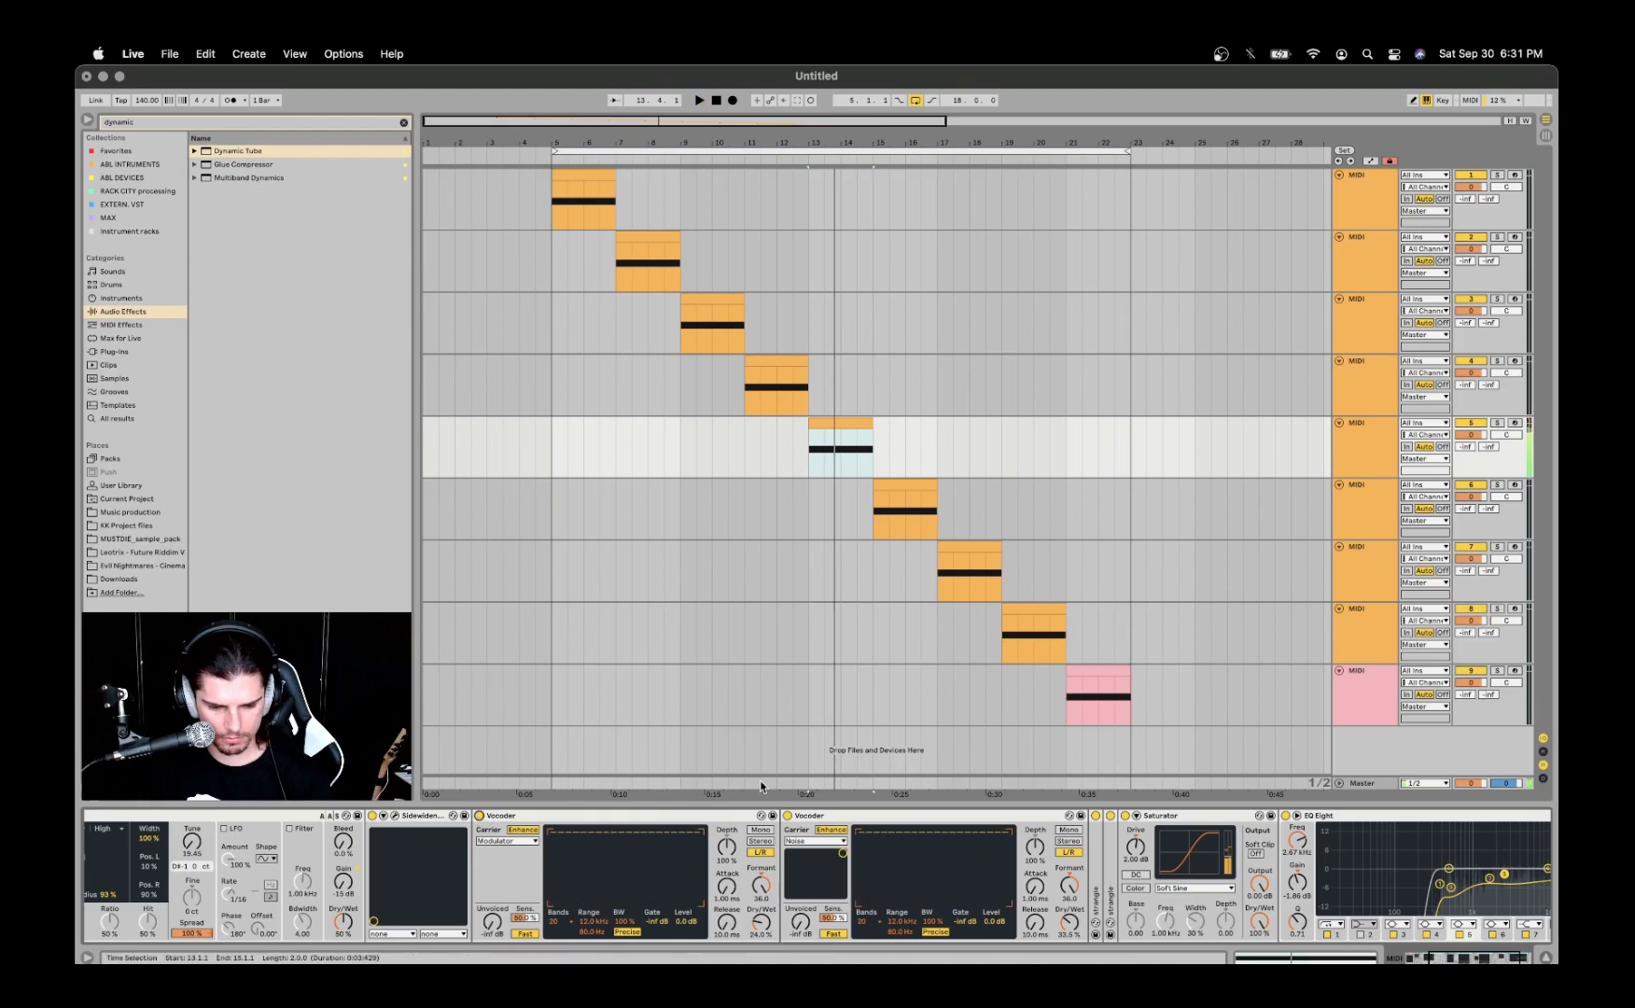
- Play the fifth track's clip with the second Vocoder, the one using the Noise carrier, off and on repeatedly, leaving it on
click(810, 817)
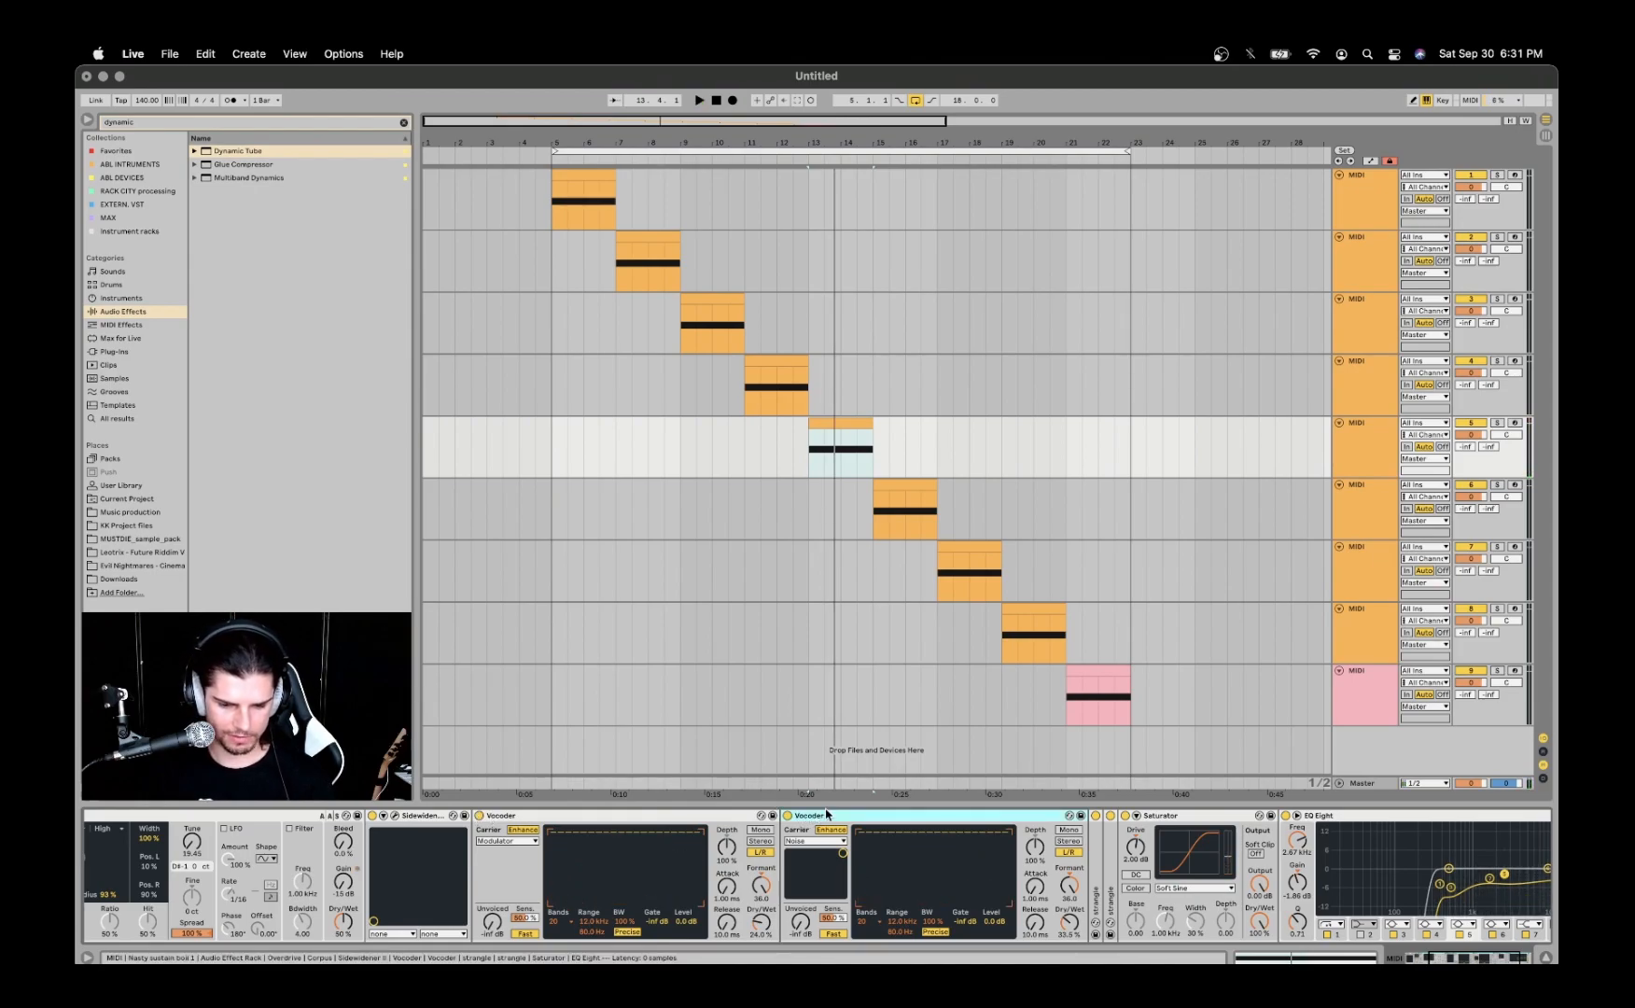
click(788, 816)
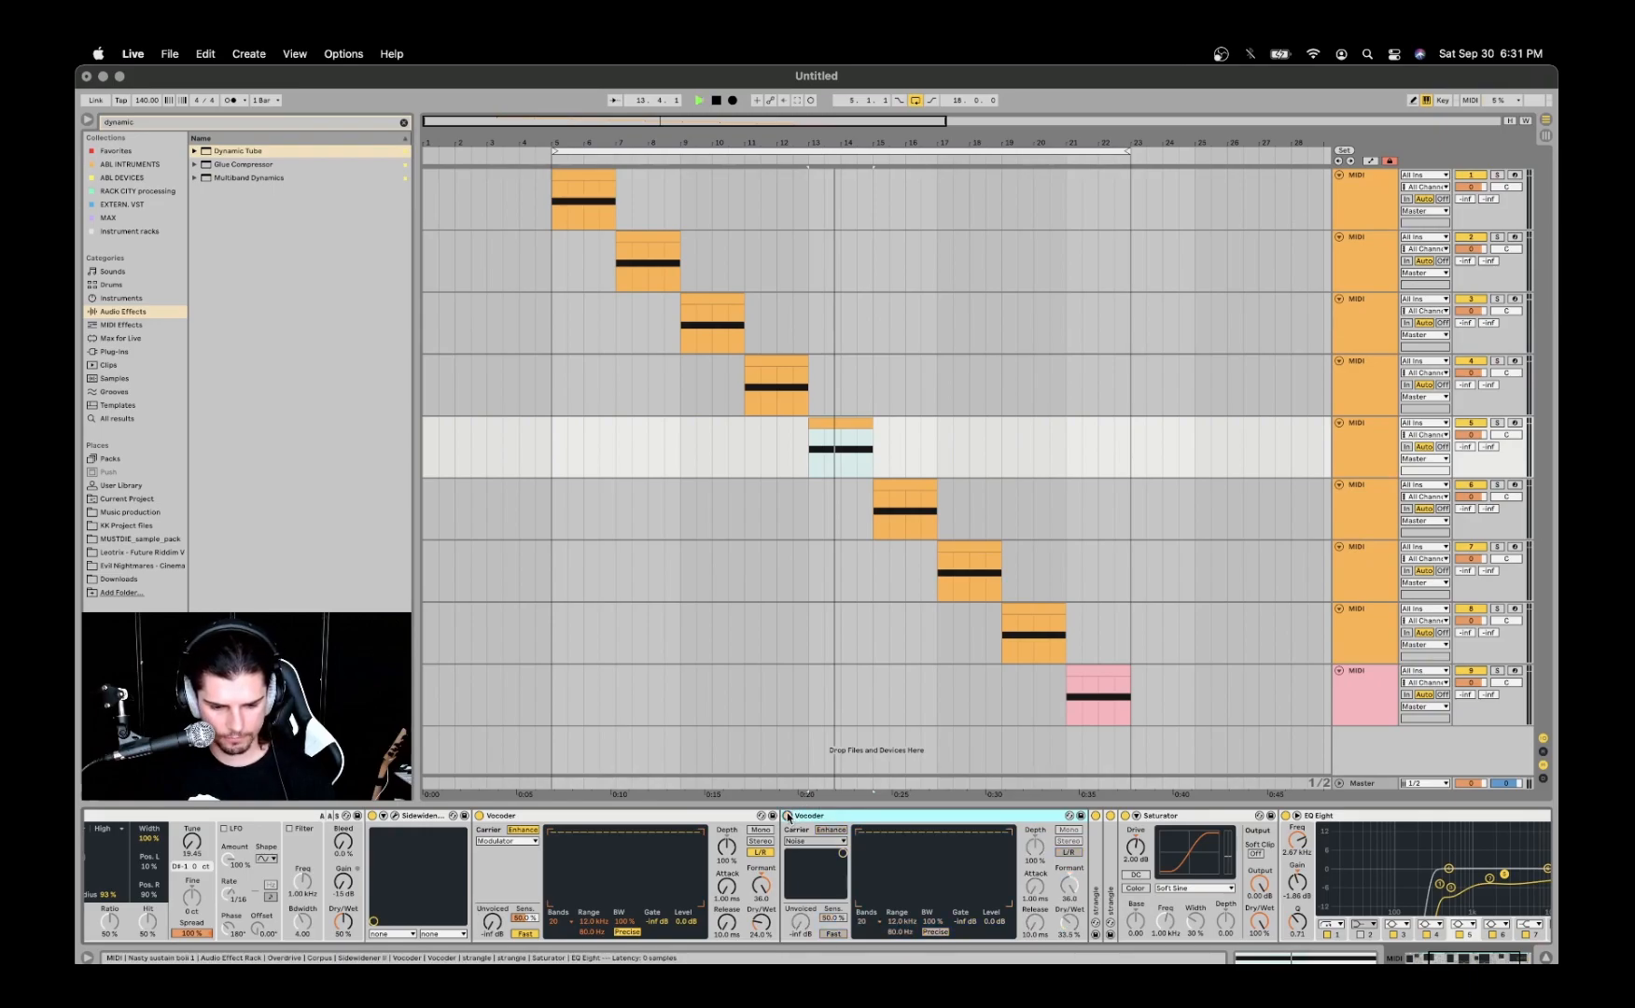
key(space)
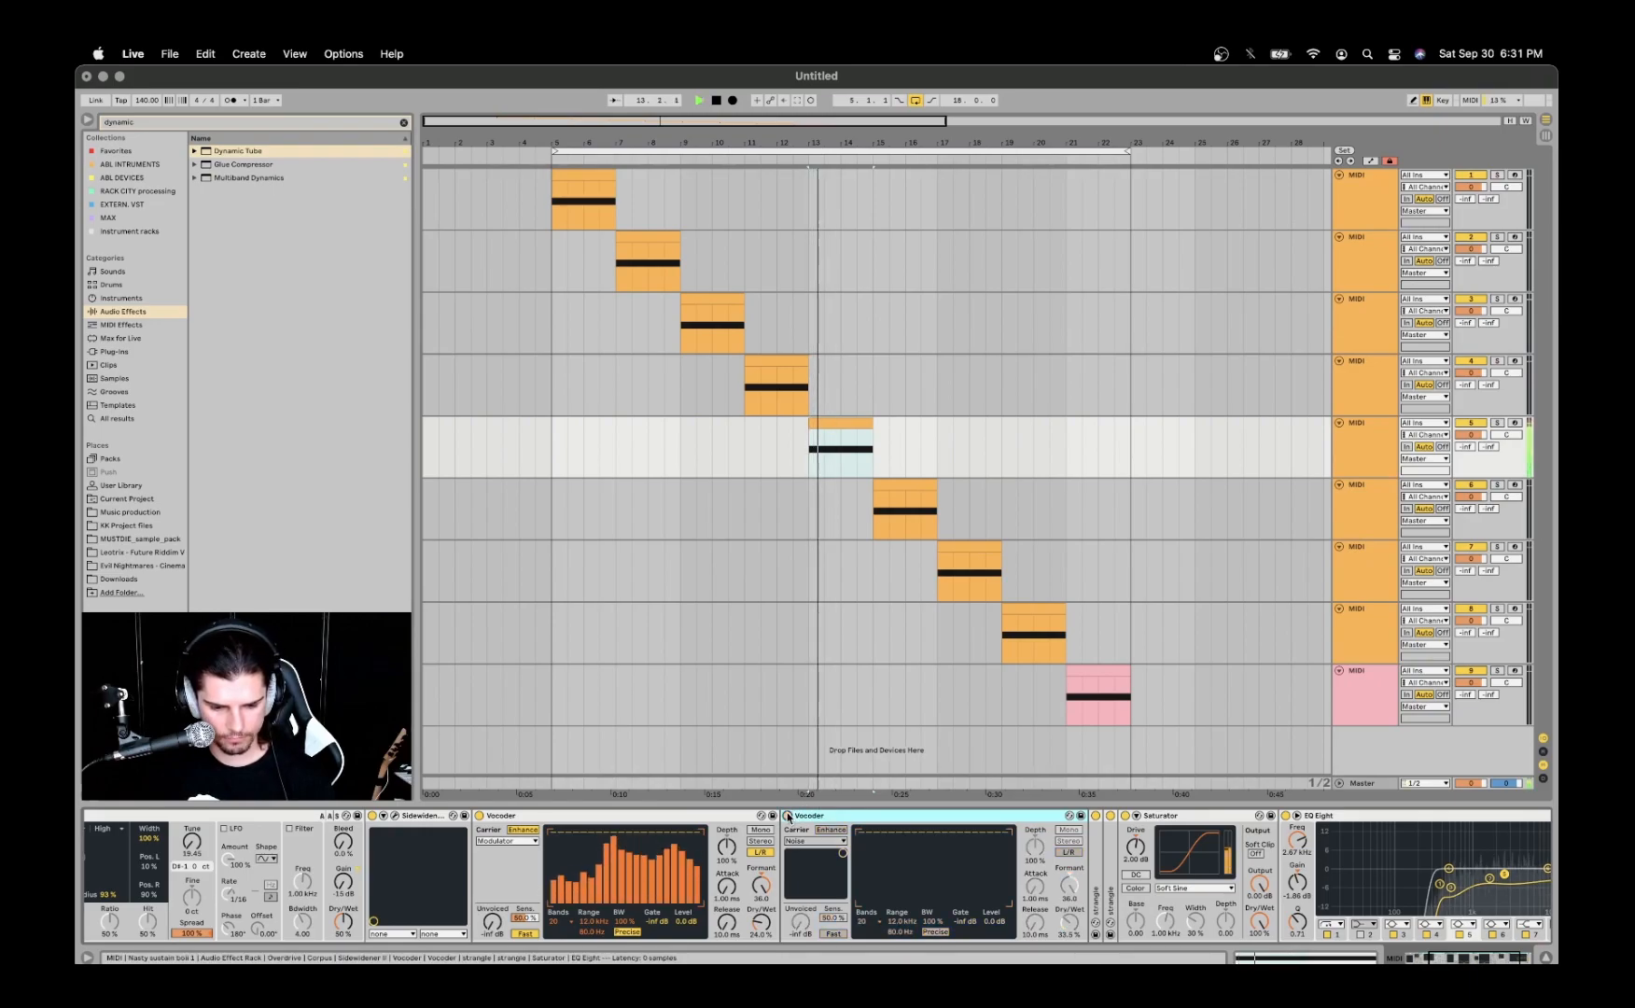
key(space)
click(788, 816)
key(space)
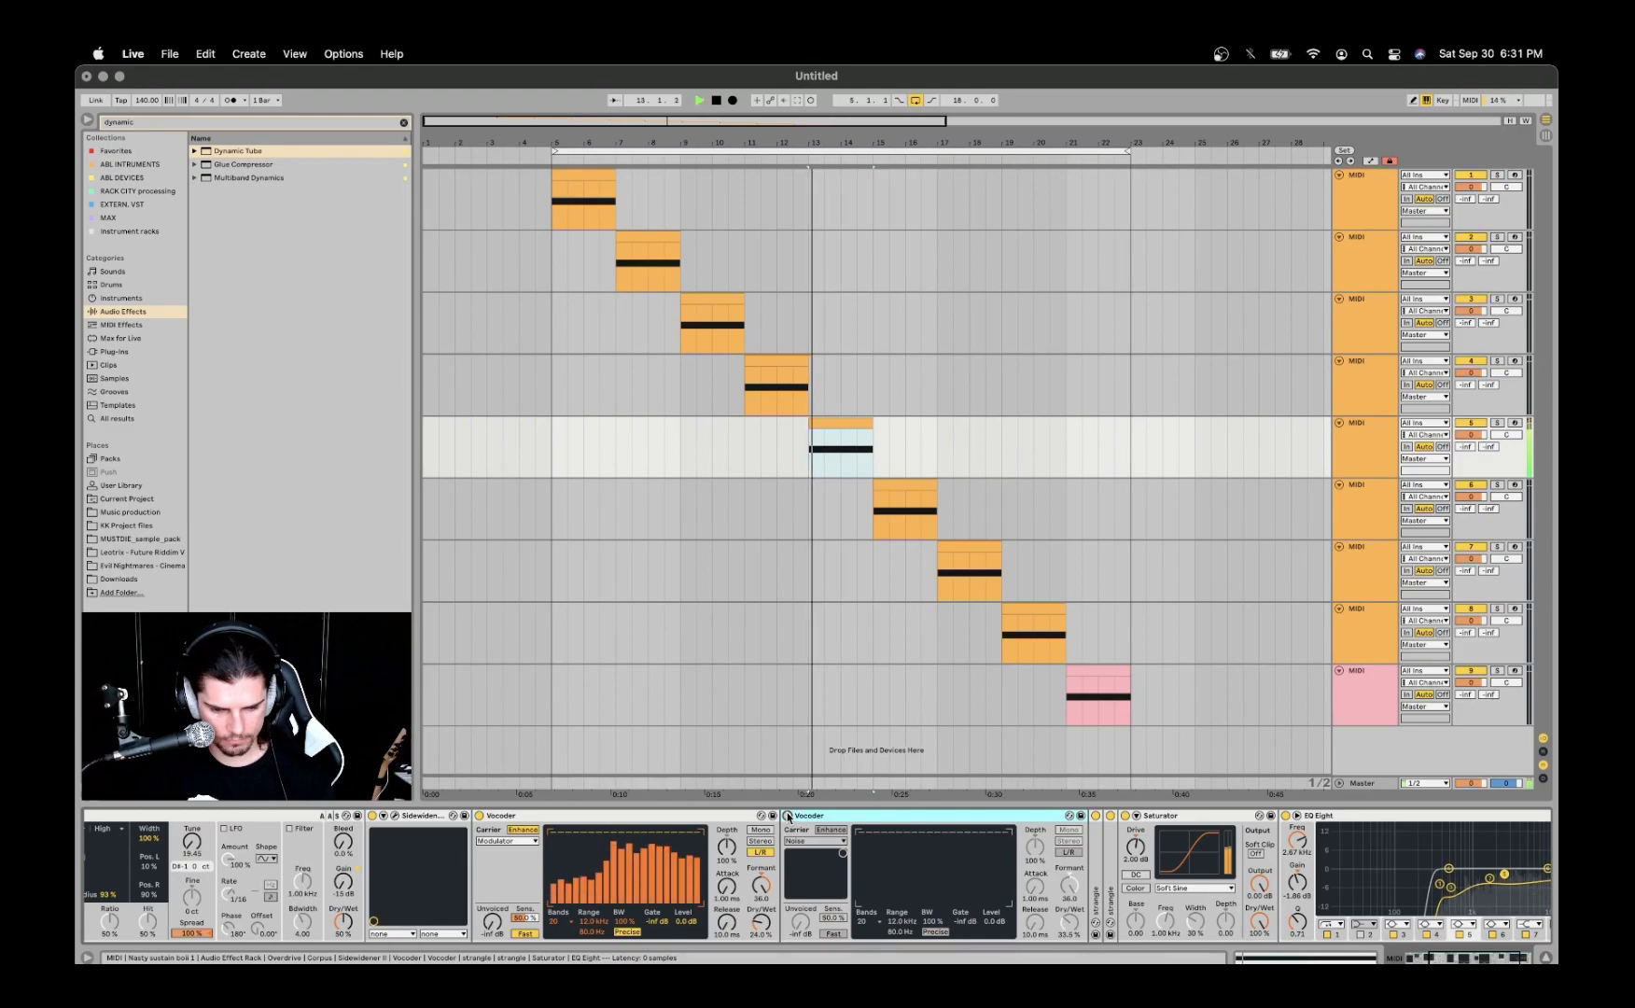
key(space)
click(787, 816)
key(space)
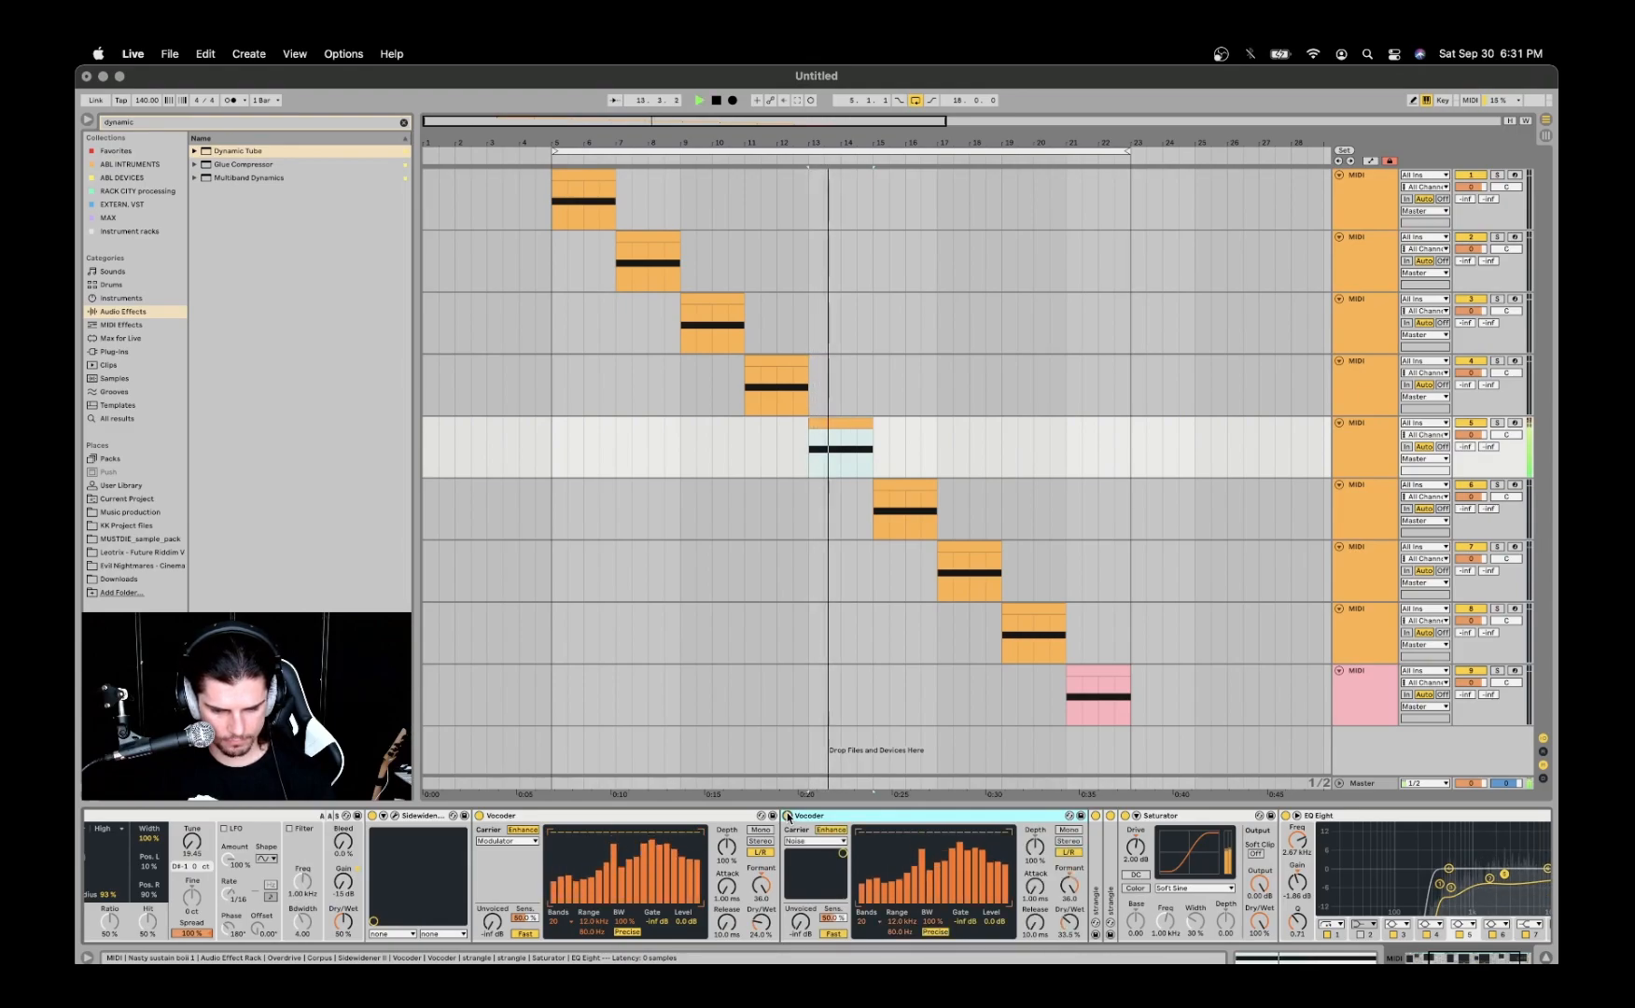
key(space)
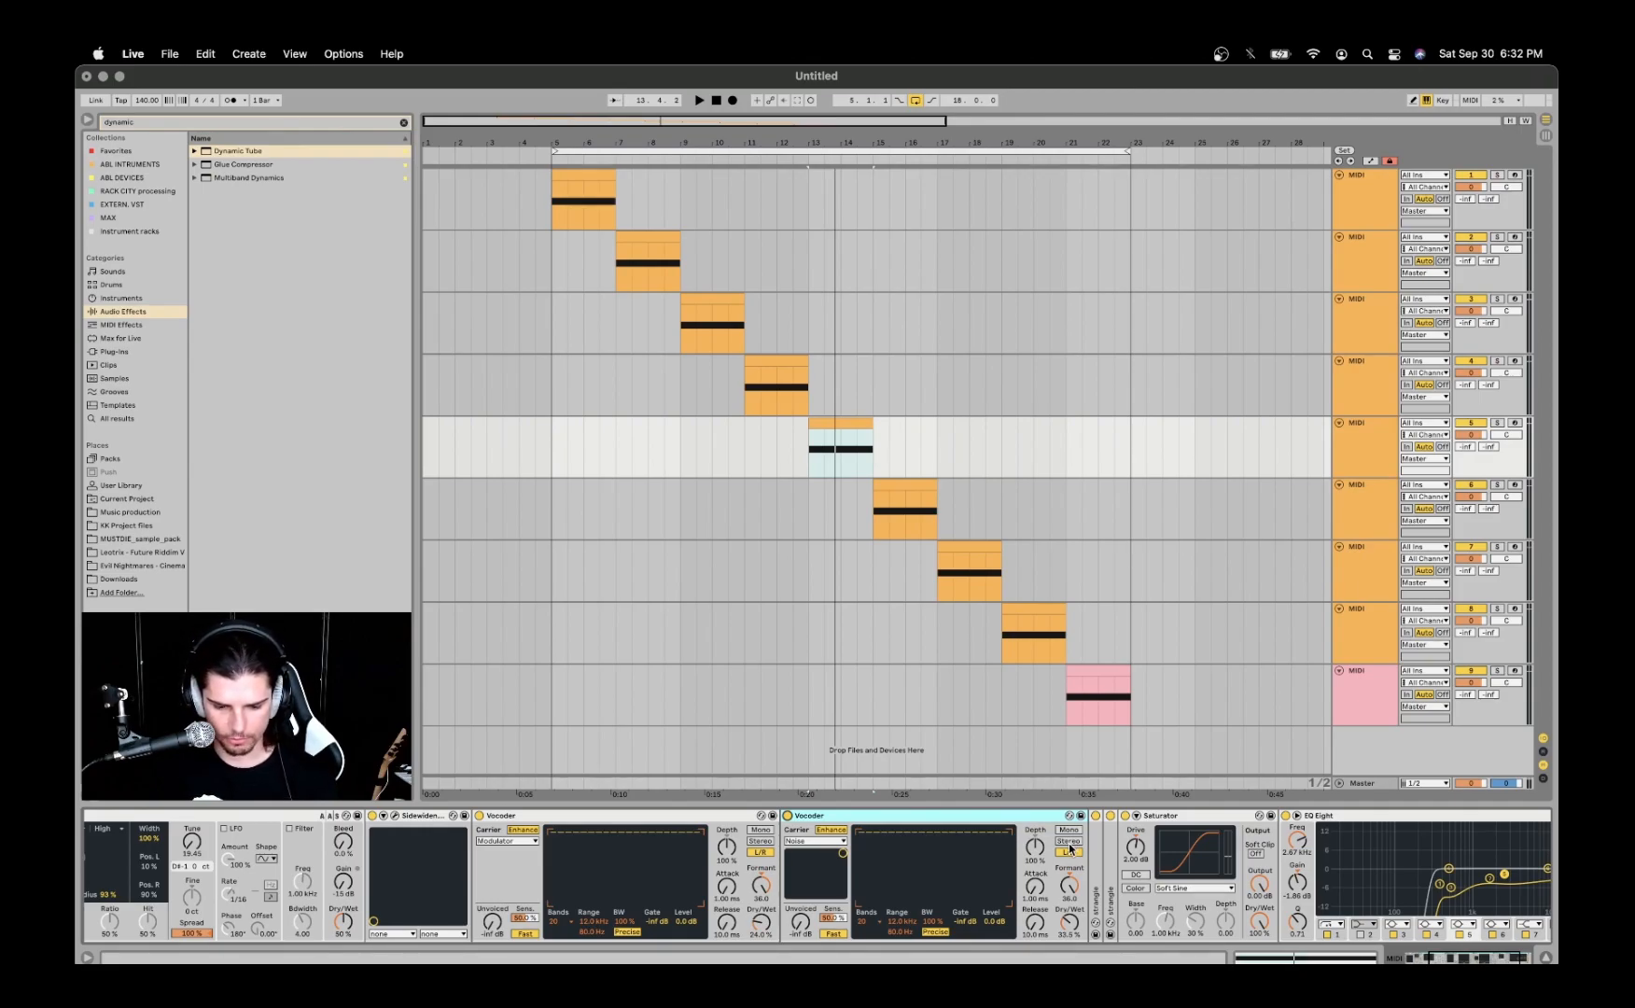
- Unfold both strangle devices in the fifth track's chain to examine their settings, and fold them again
double_click(1100, 849)
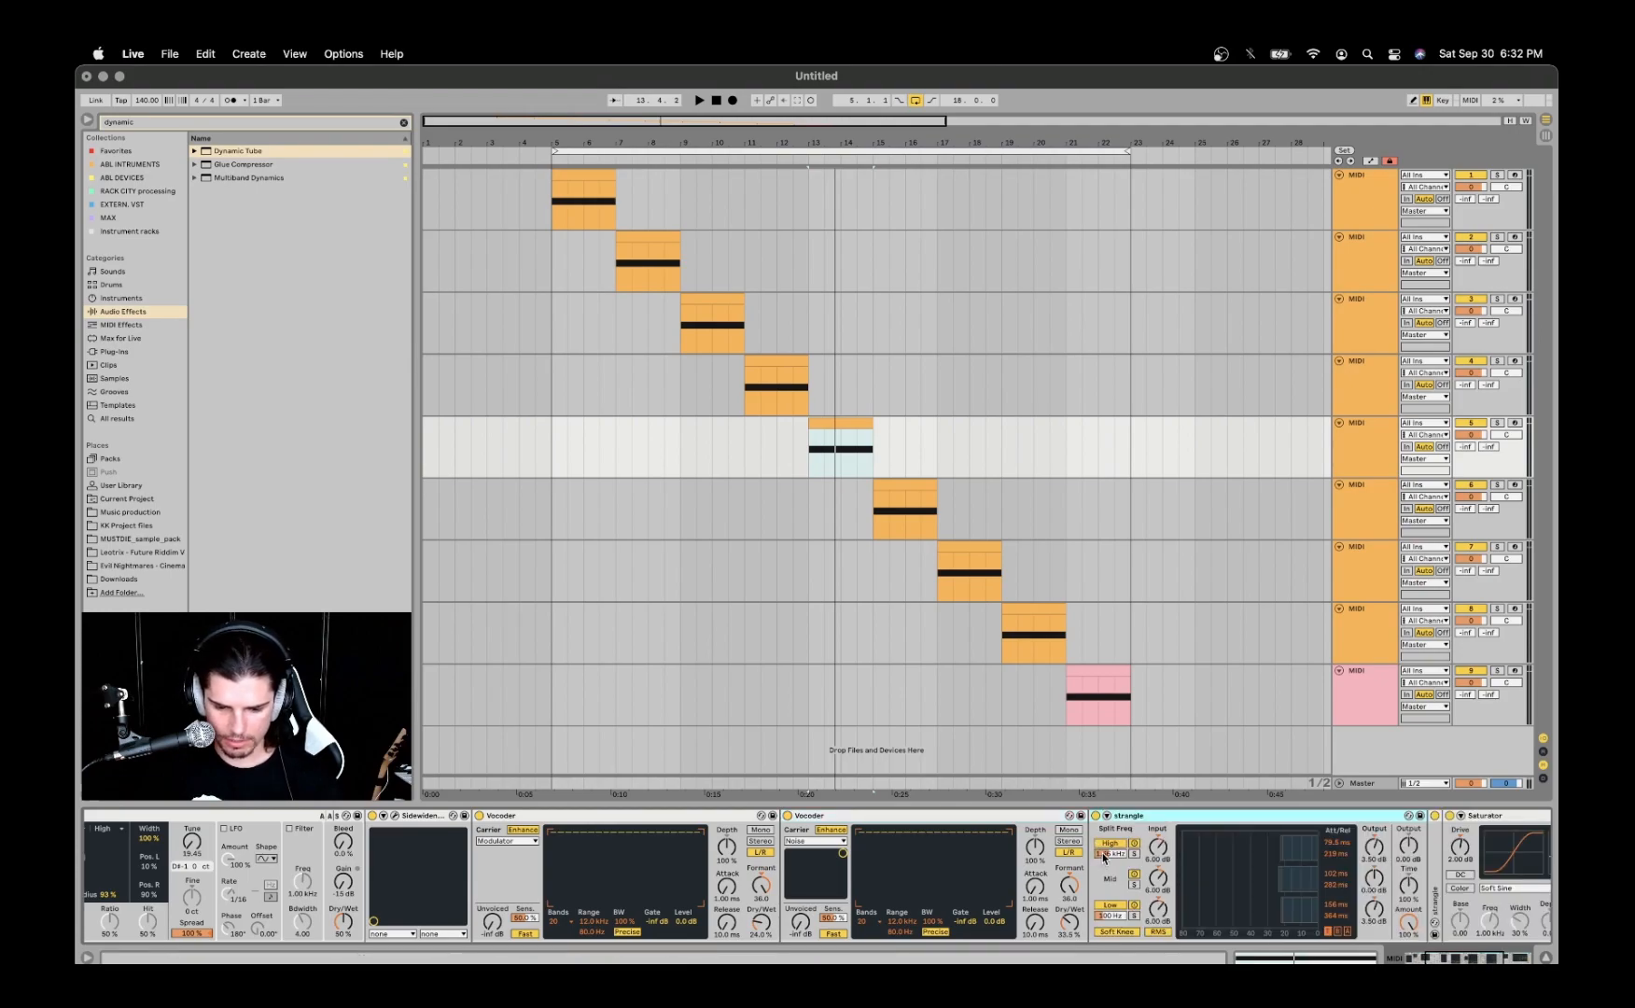
double_click(1164, 849)
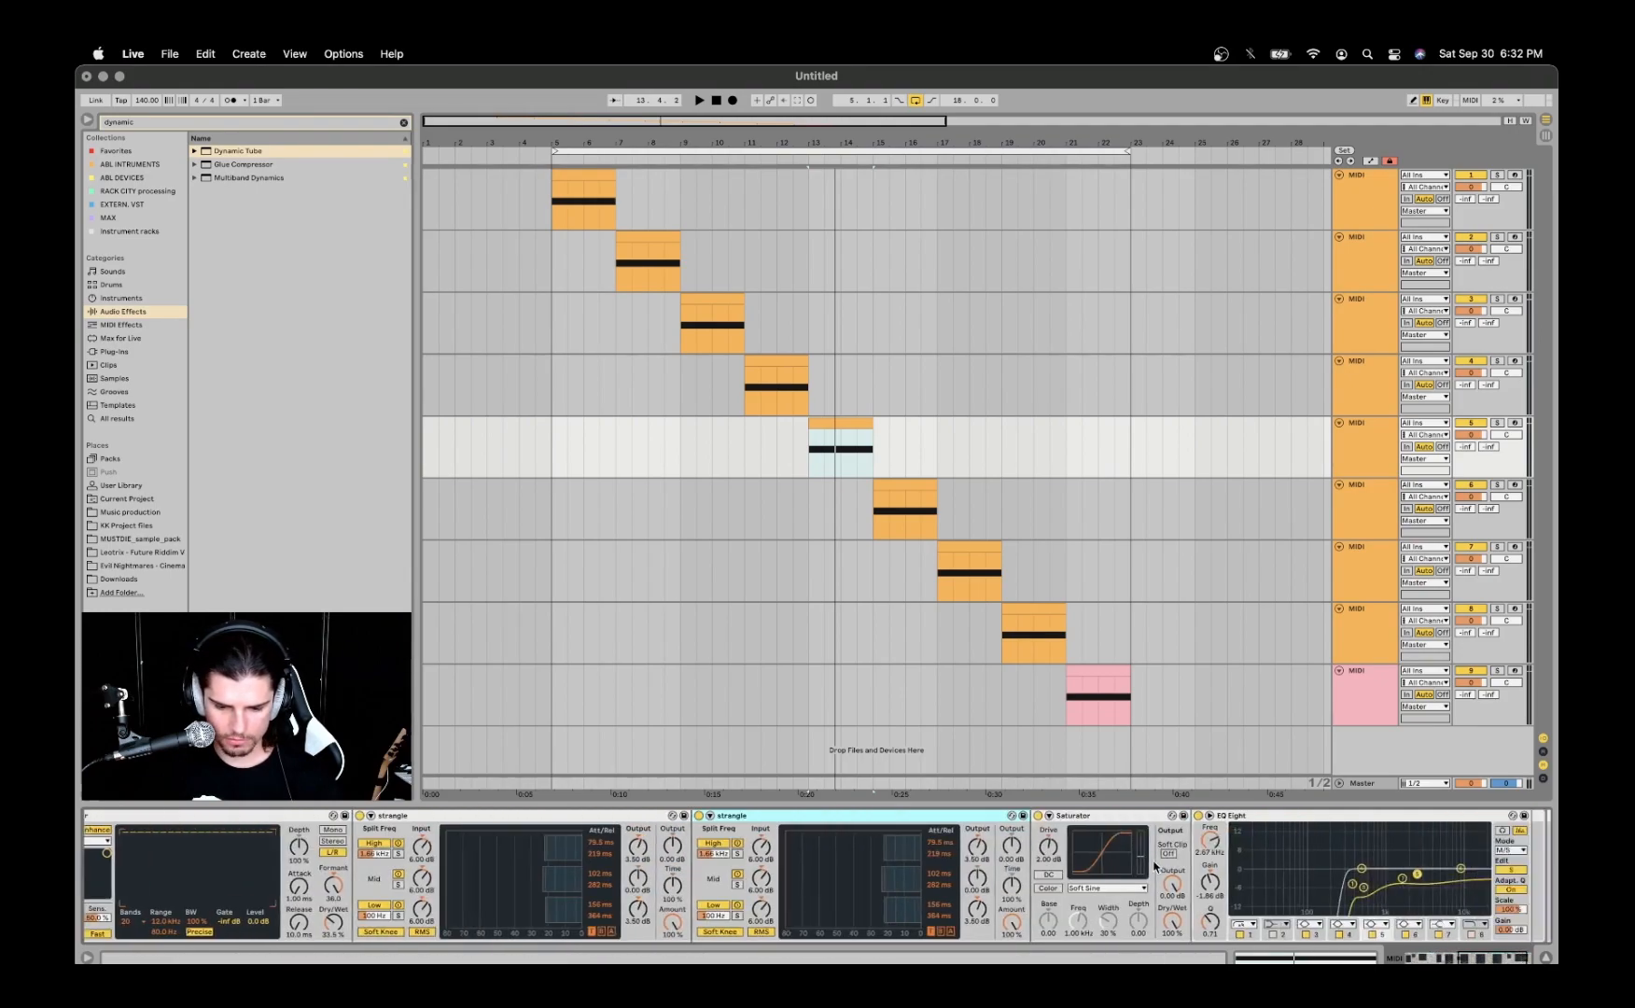
double_click(619, 818)
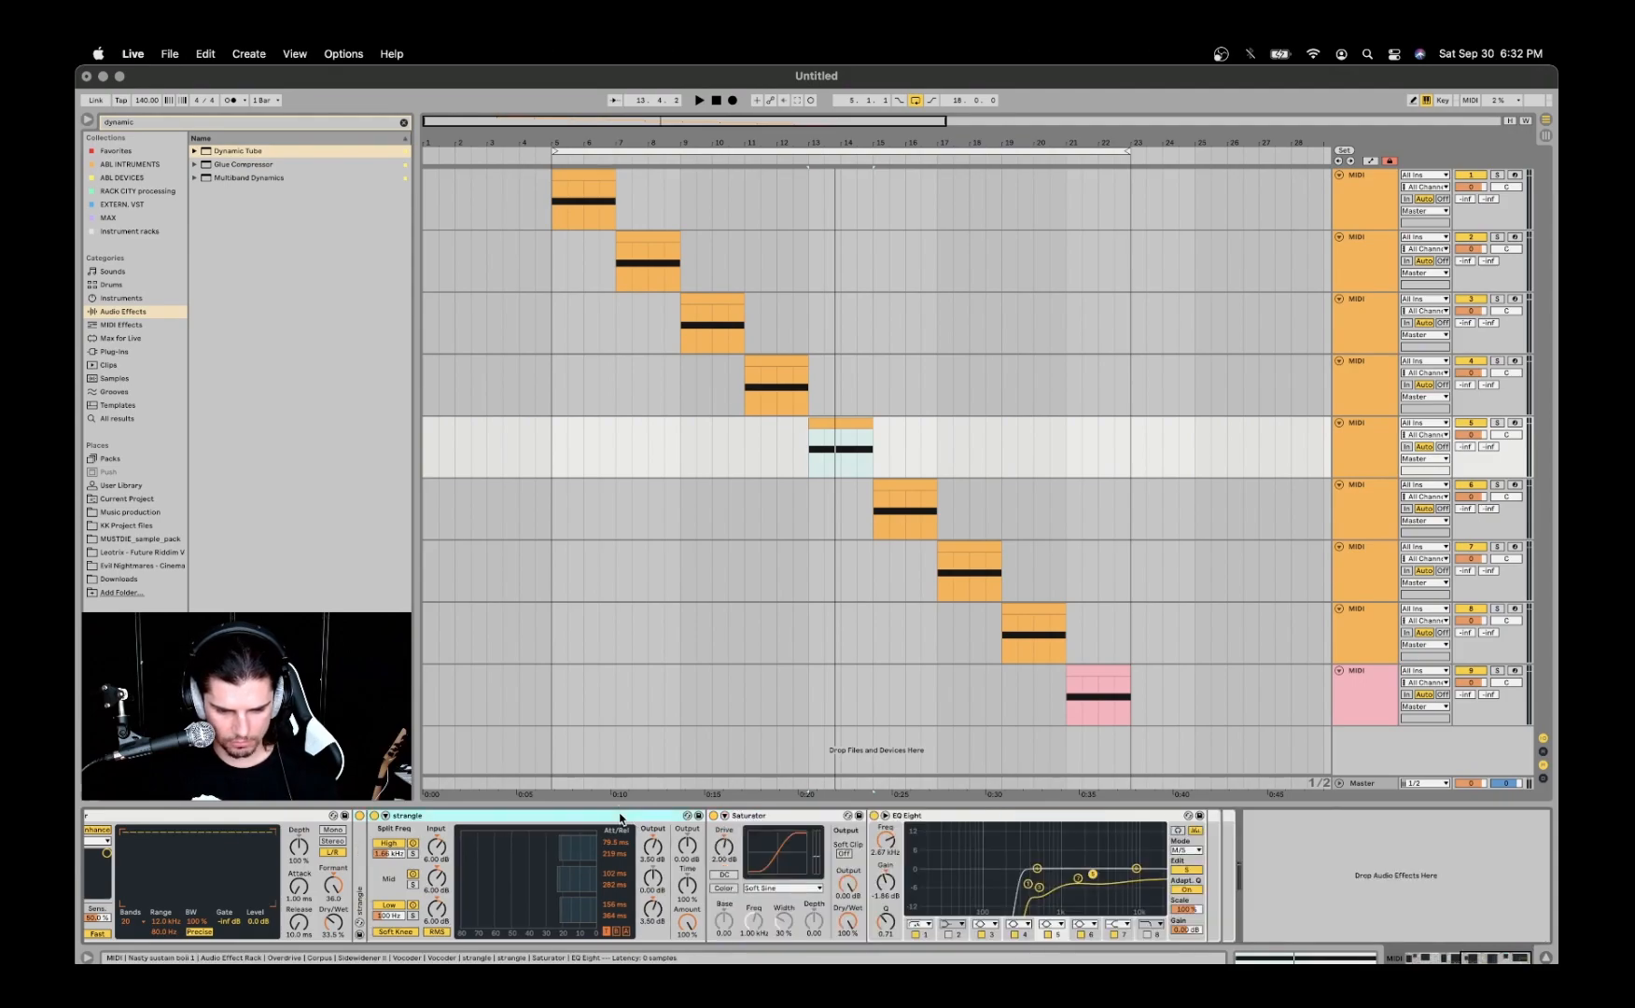
double_click(620, 819)
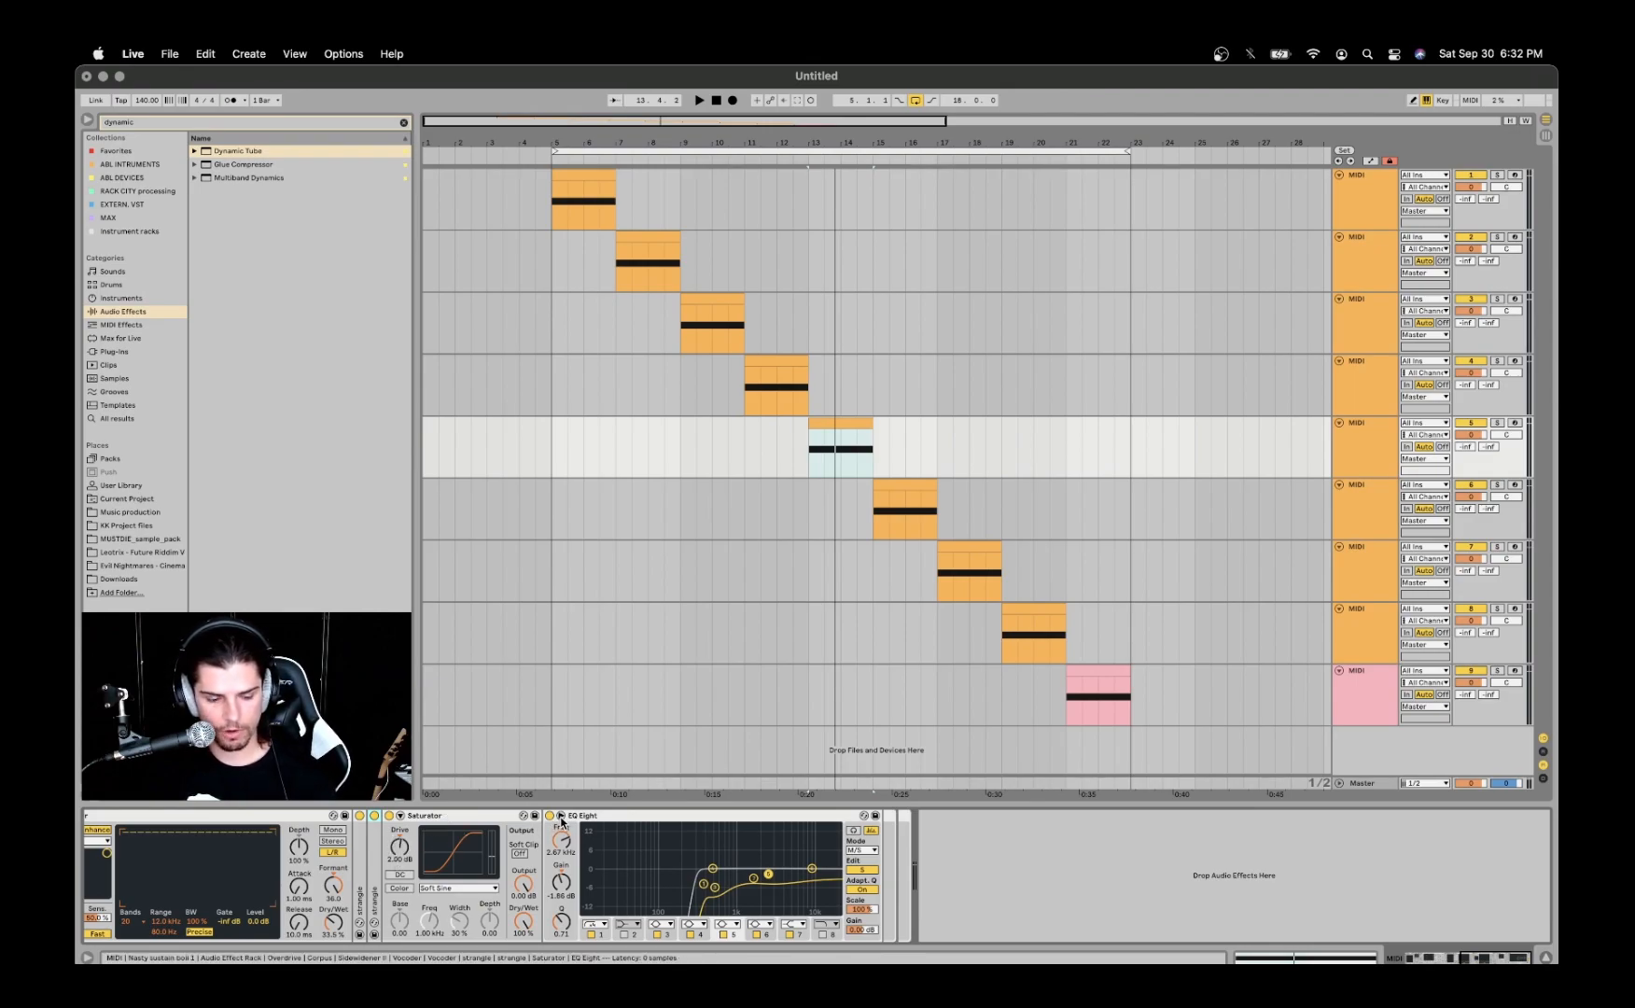
- Fold both Vocoders in the fifth track's device chain
scroll(359, 863, left, 6)
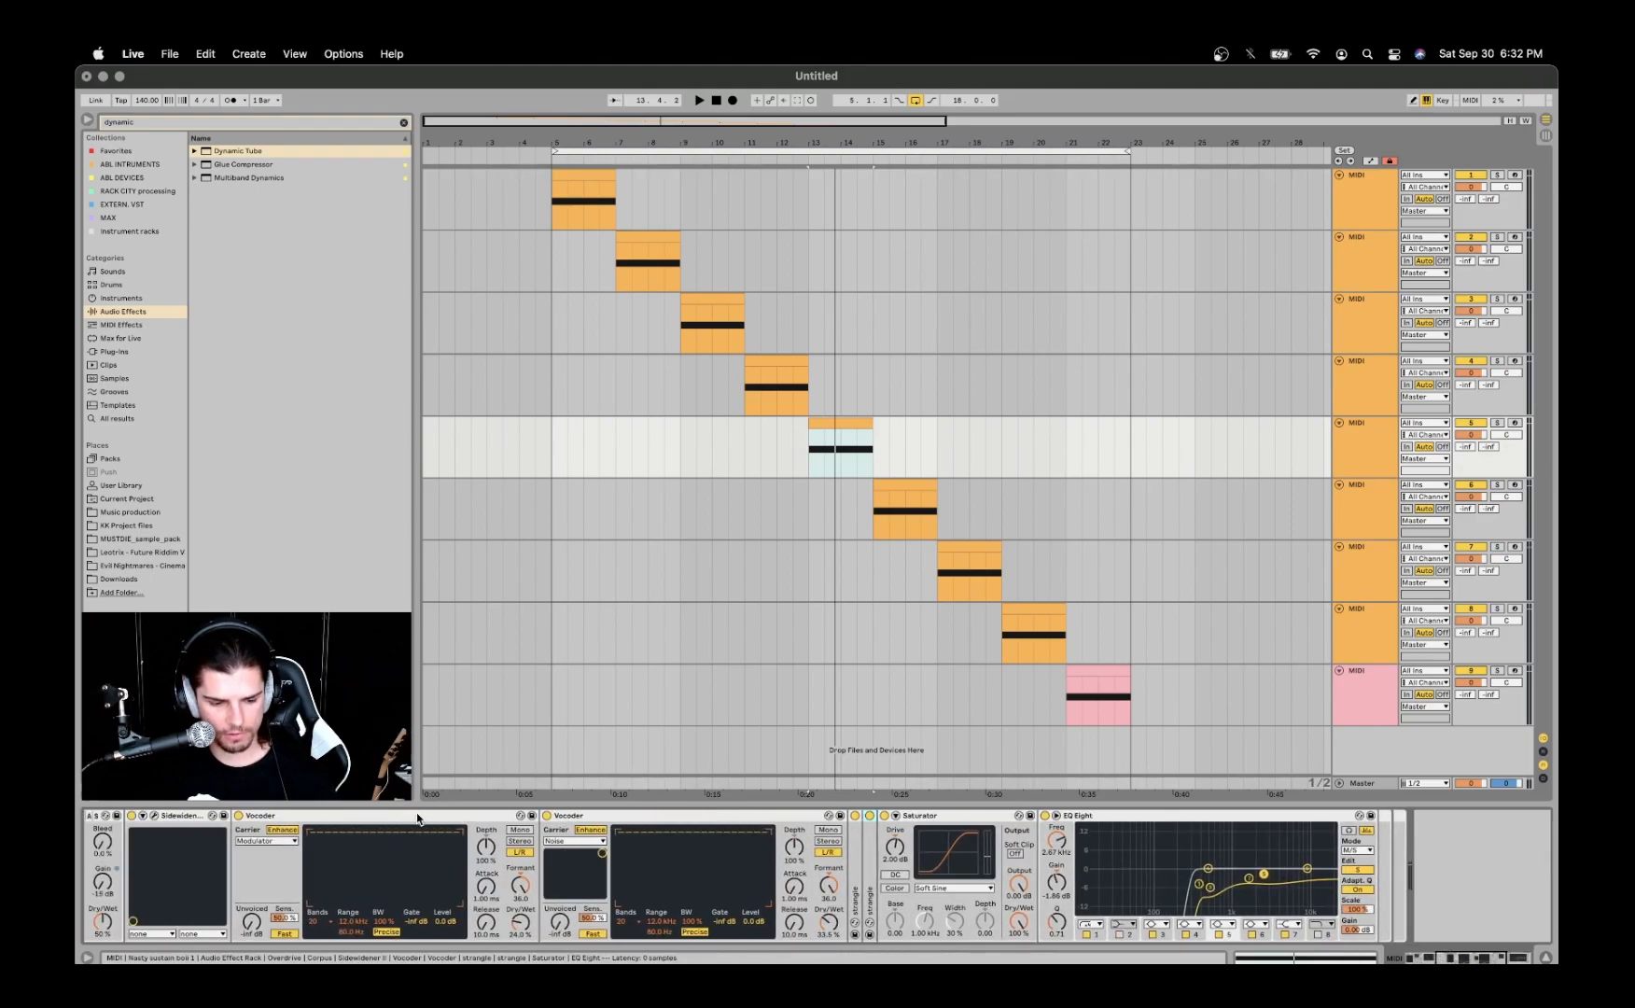
double_click(593, 816)
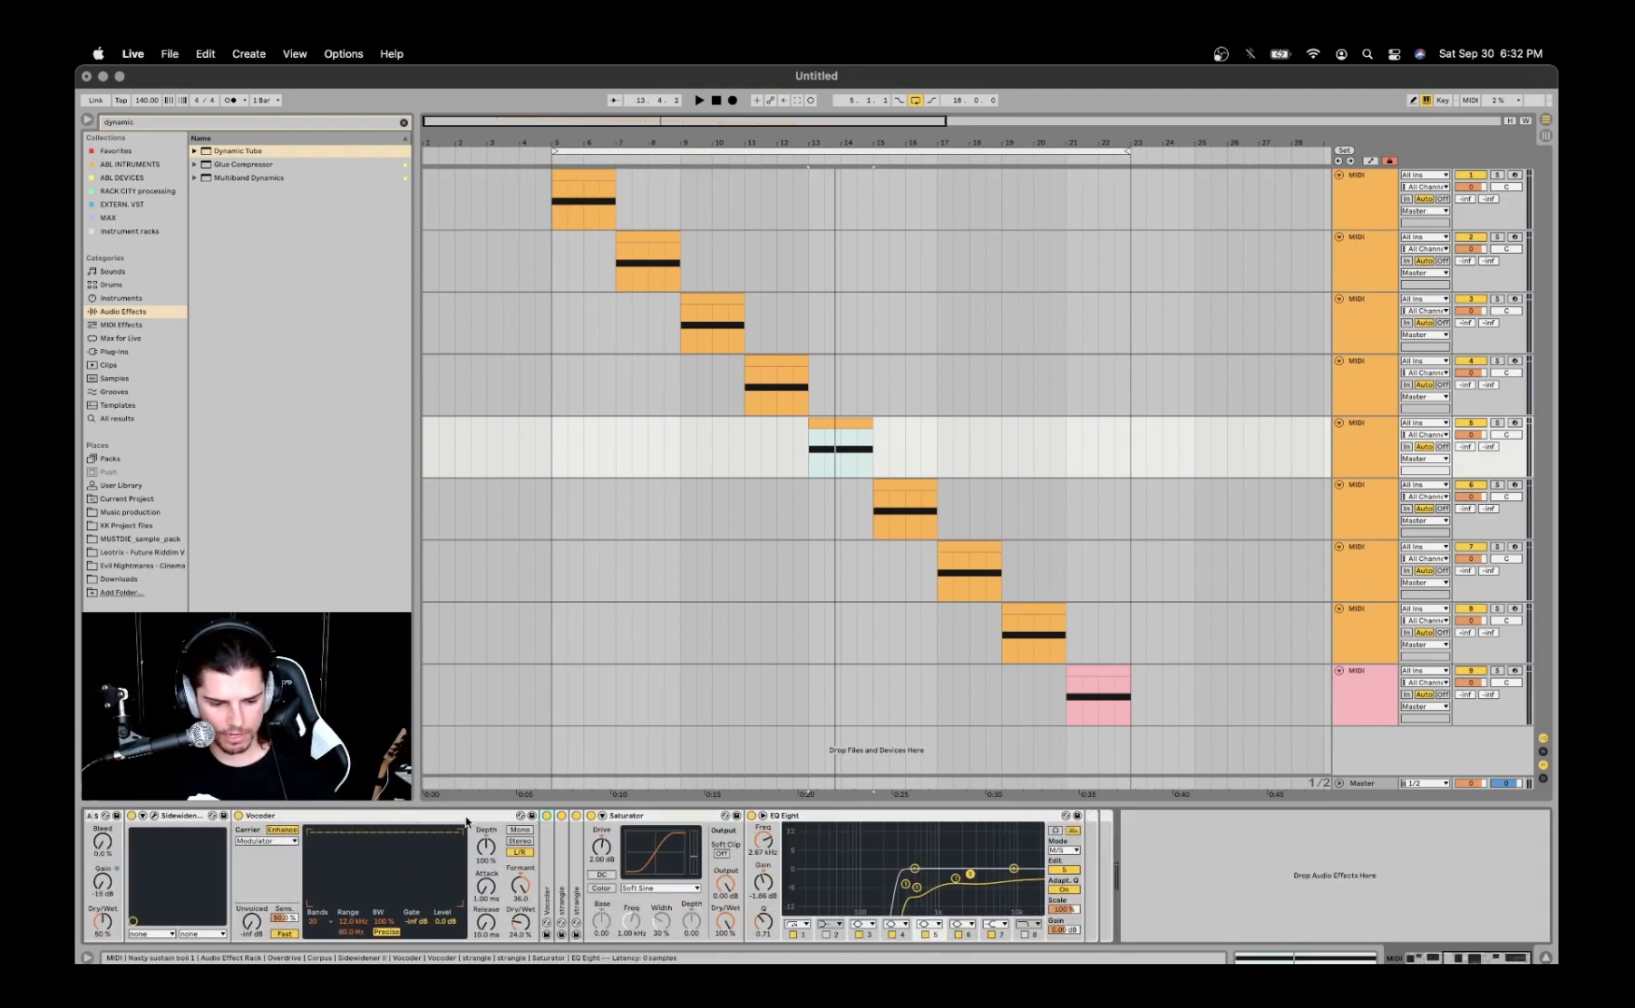
double_click(260, 815)
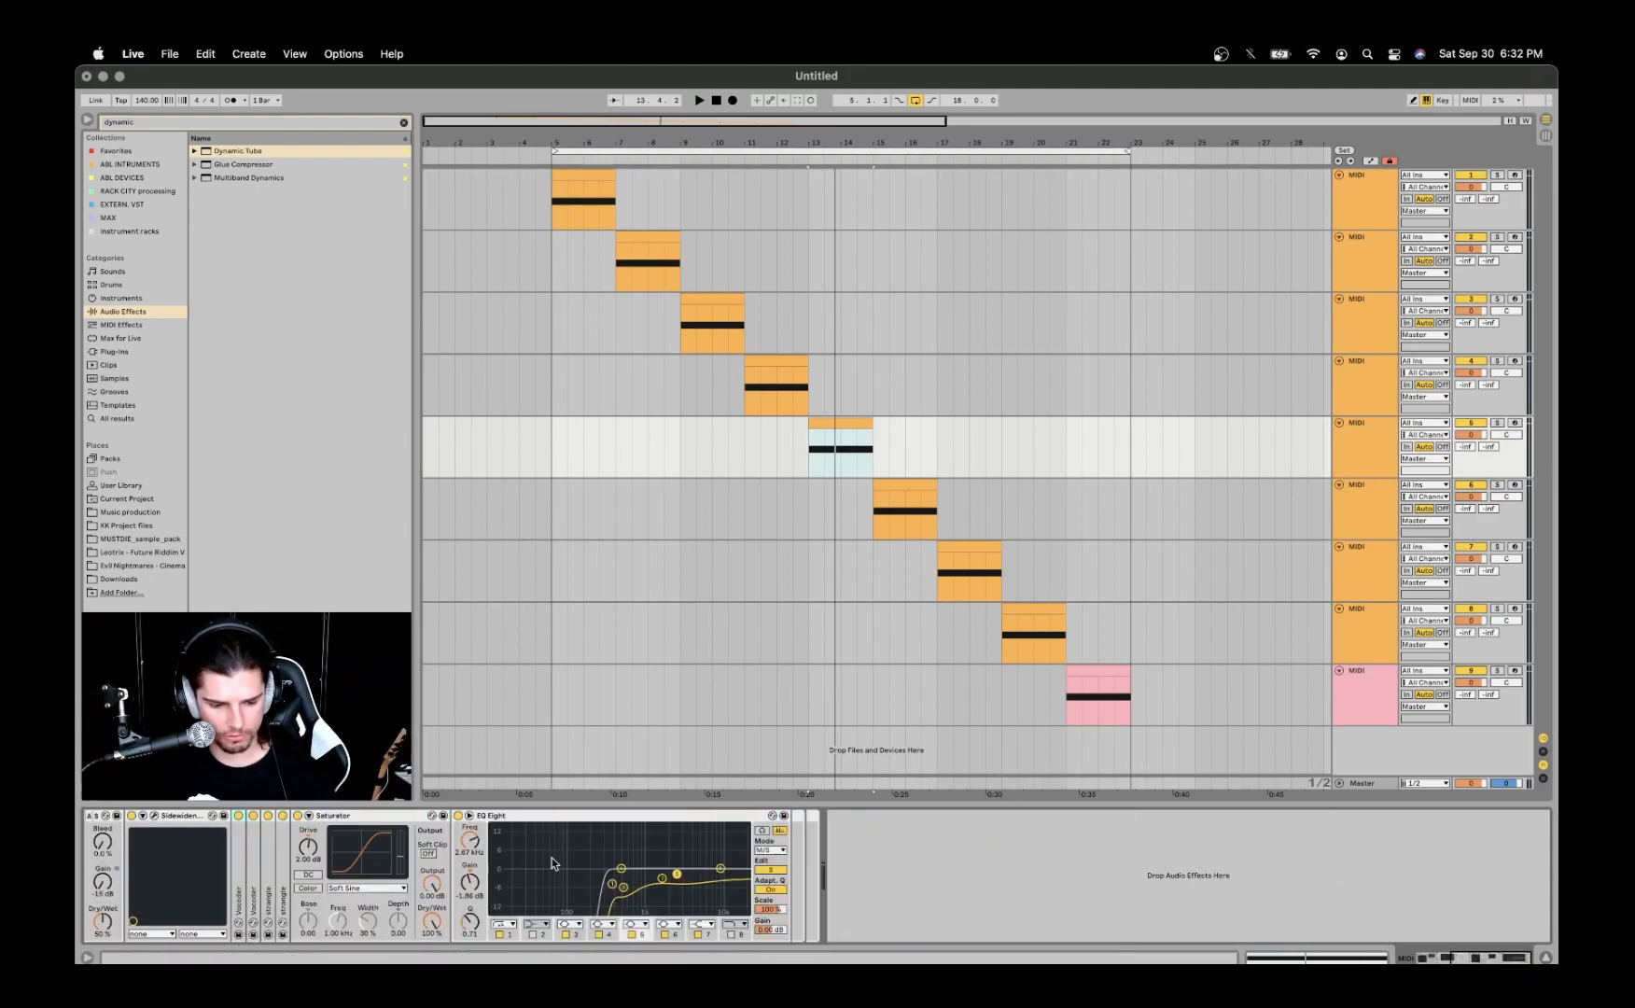
- Examine the fifth track's EQ Eight curve in the expanded display, collapse it, and switch the M/S editing to the other channel
click(469, 816)
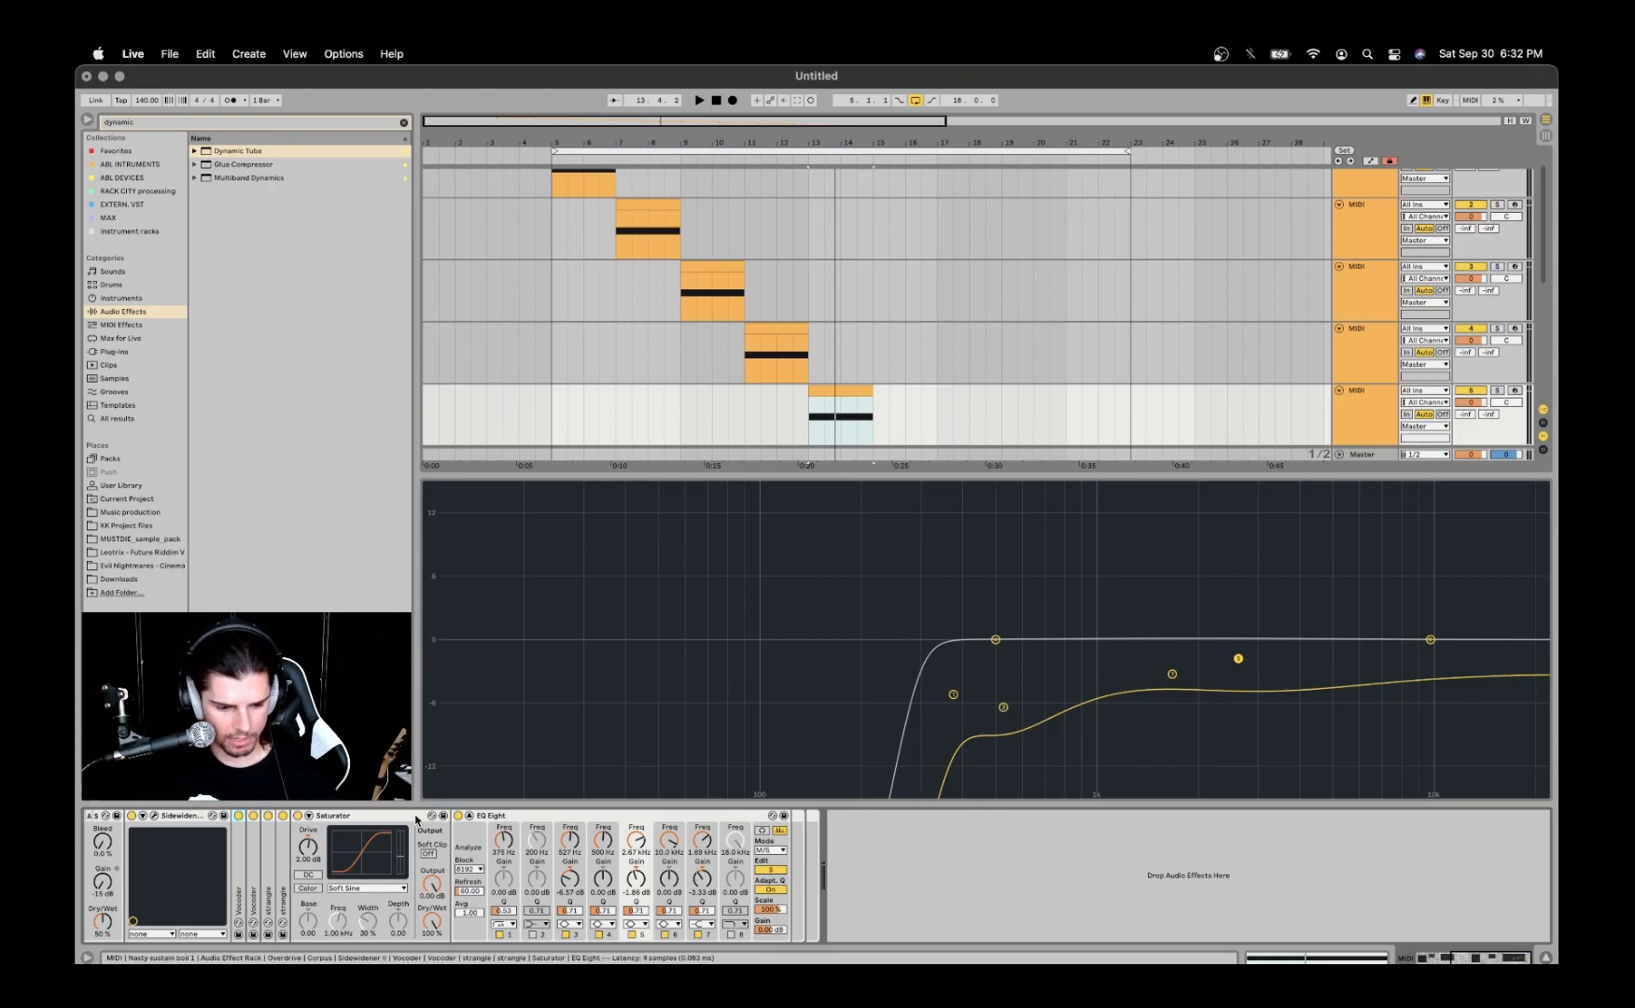
click(469, 817)
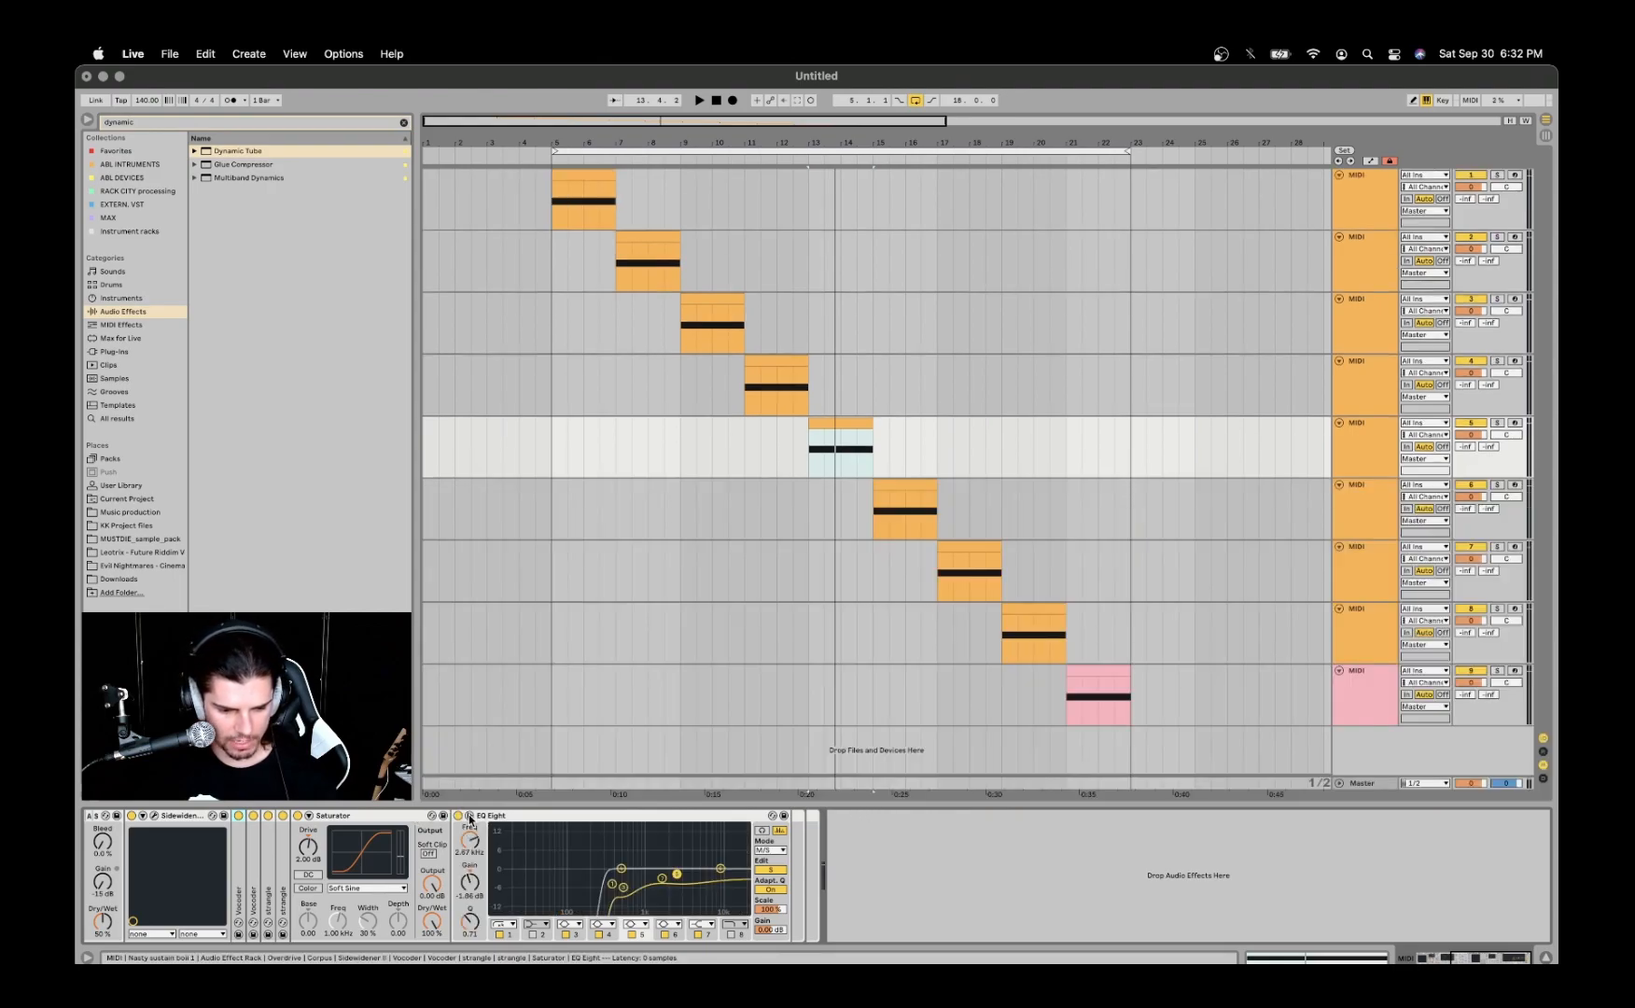
click(766, 871)
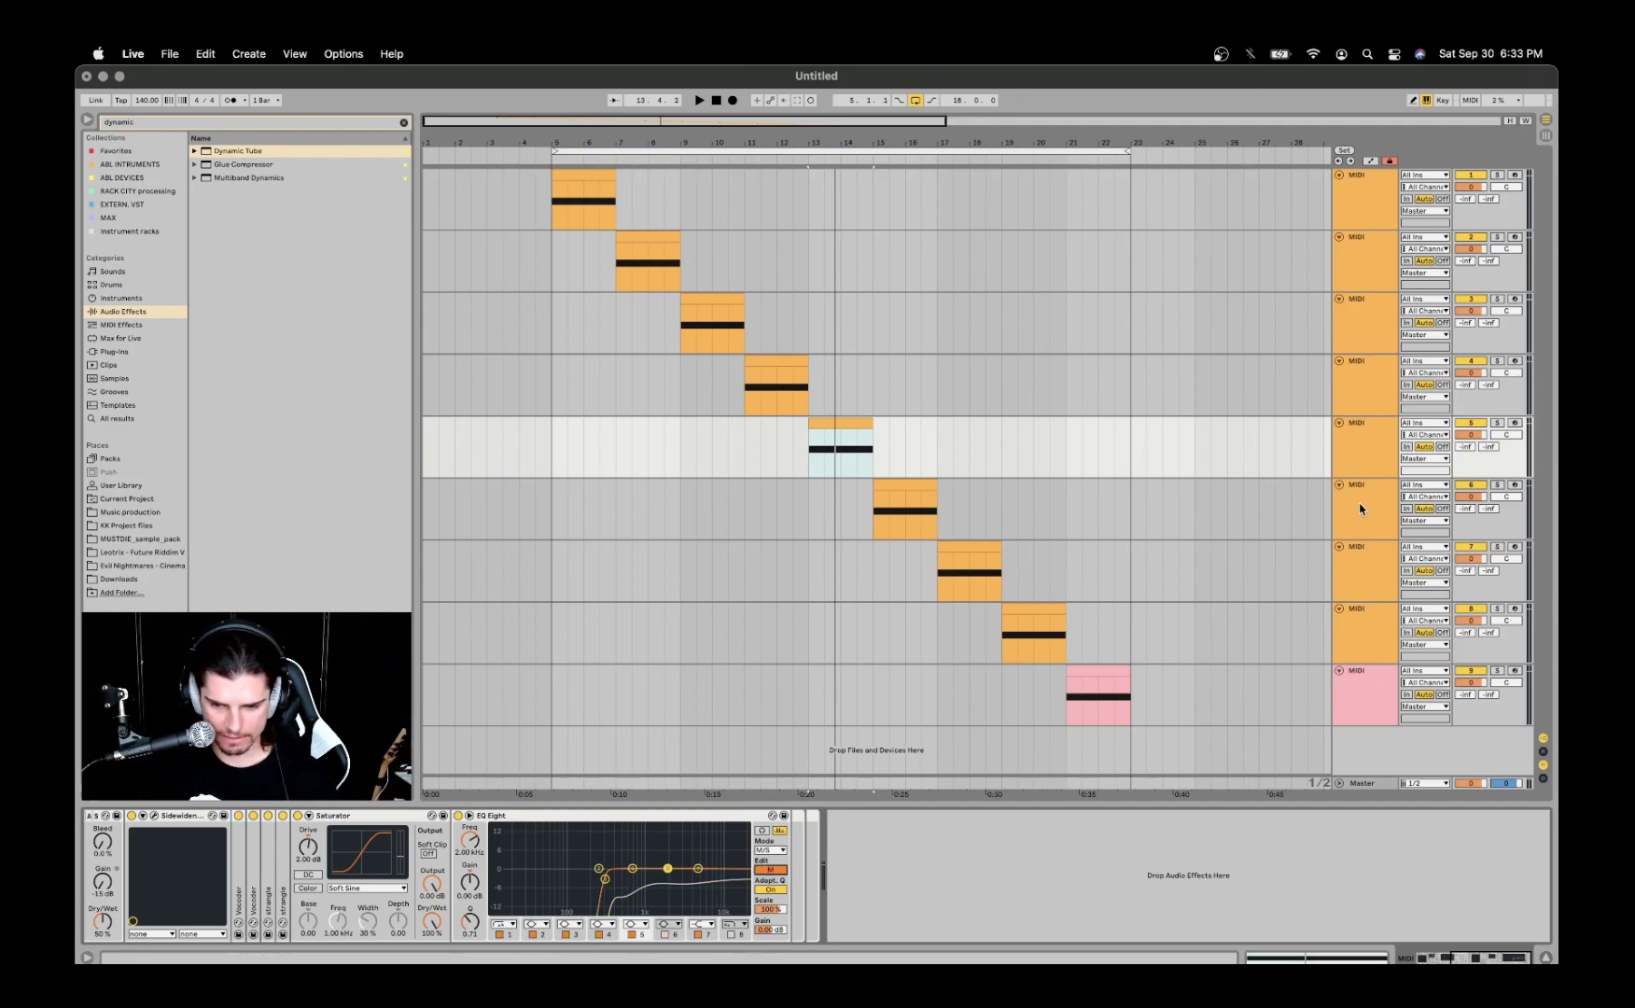
- Select the sixth track's clip and play it
click(1250, 494)
click(877, 481)
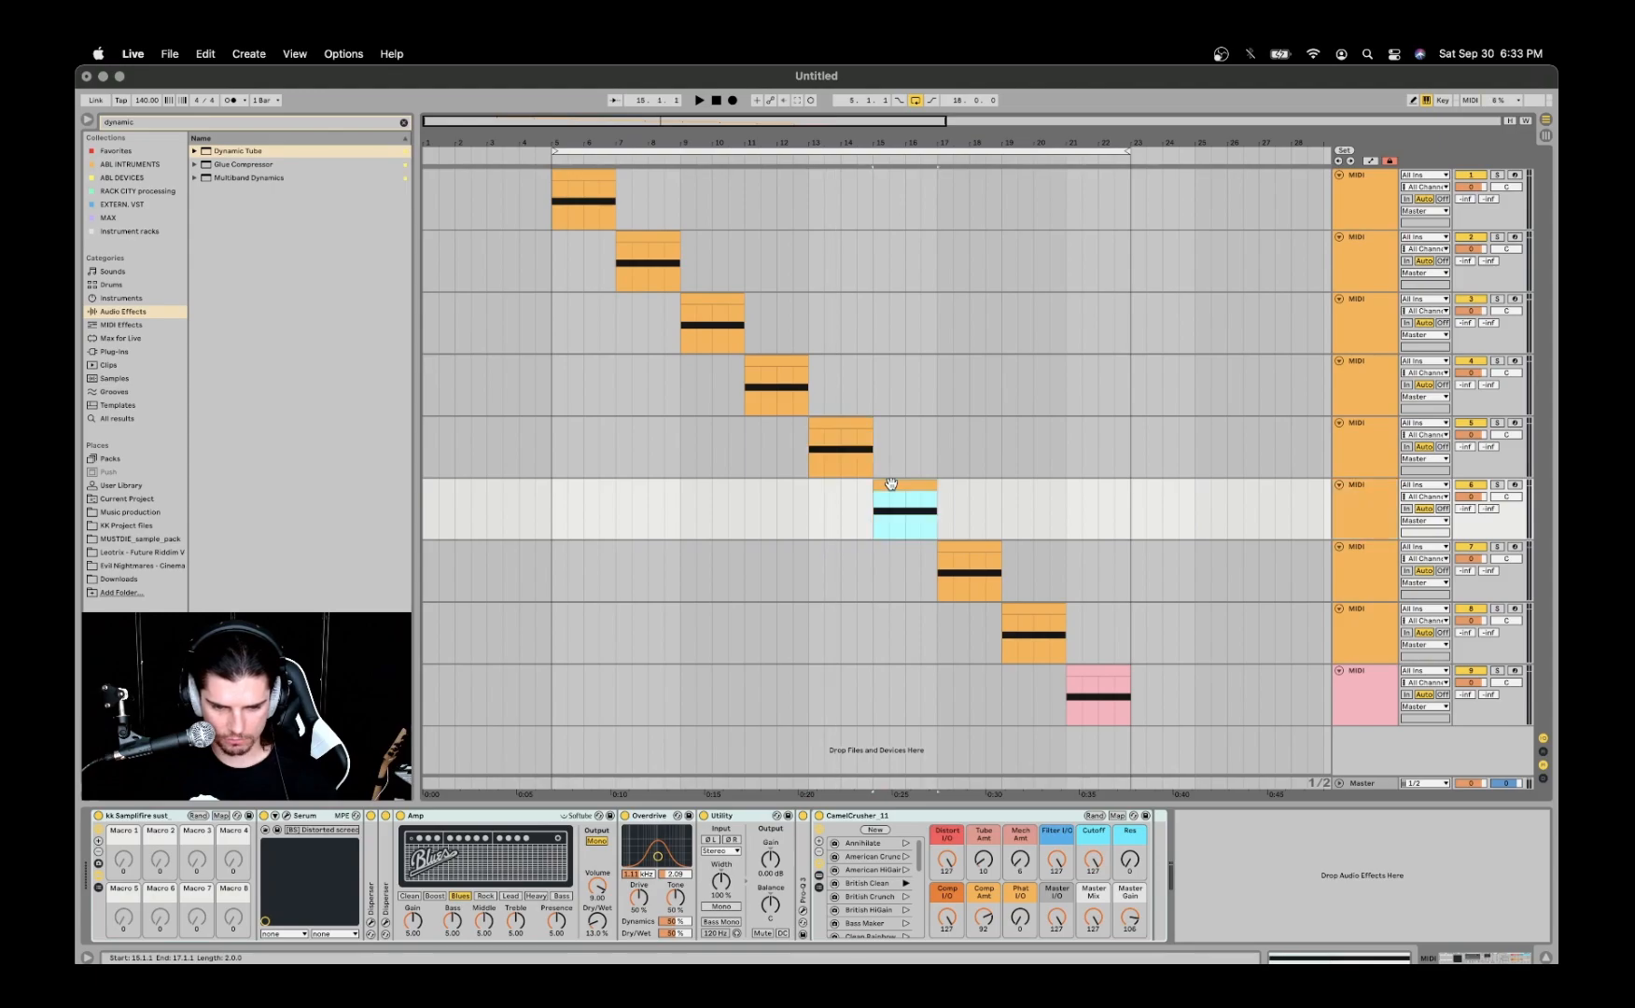
key(space)
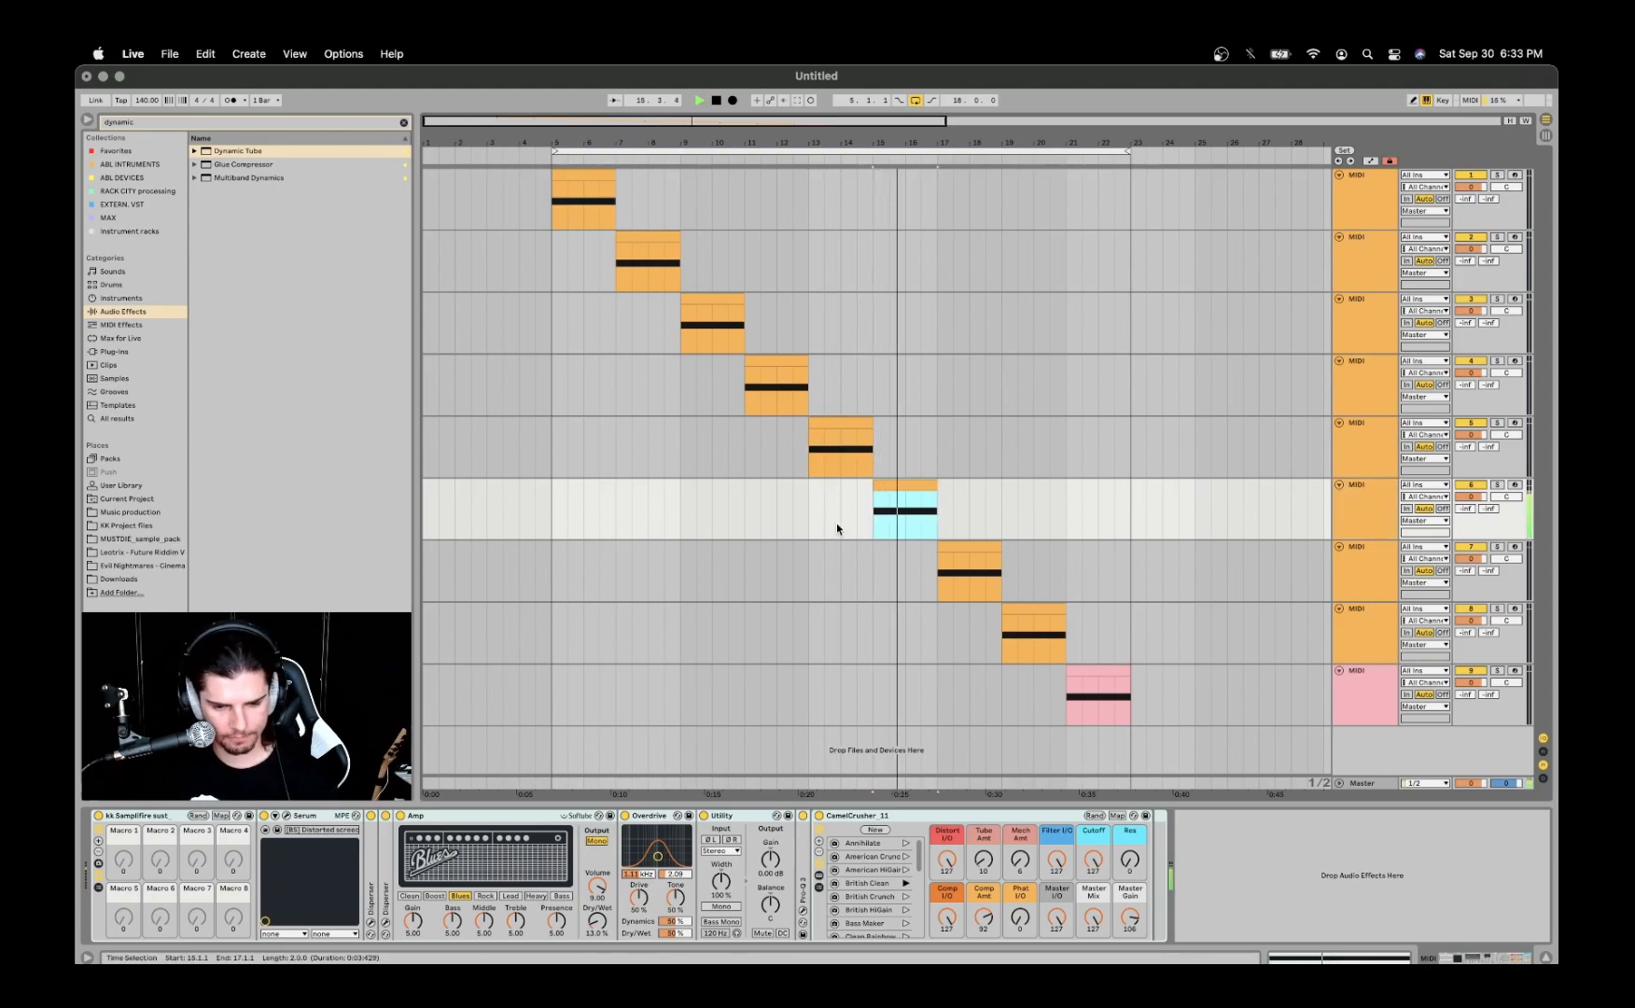
key(space)
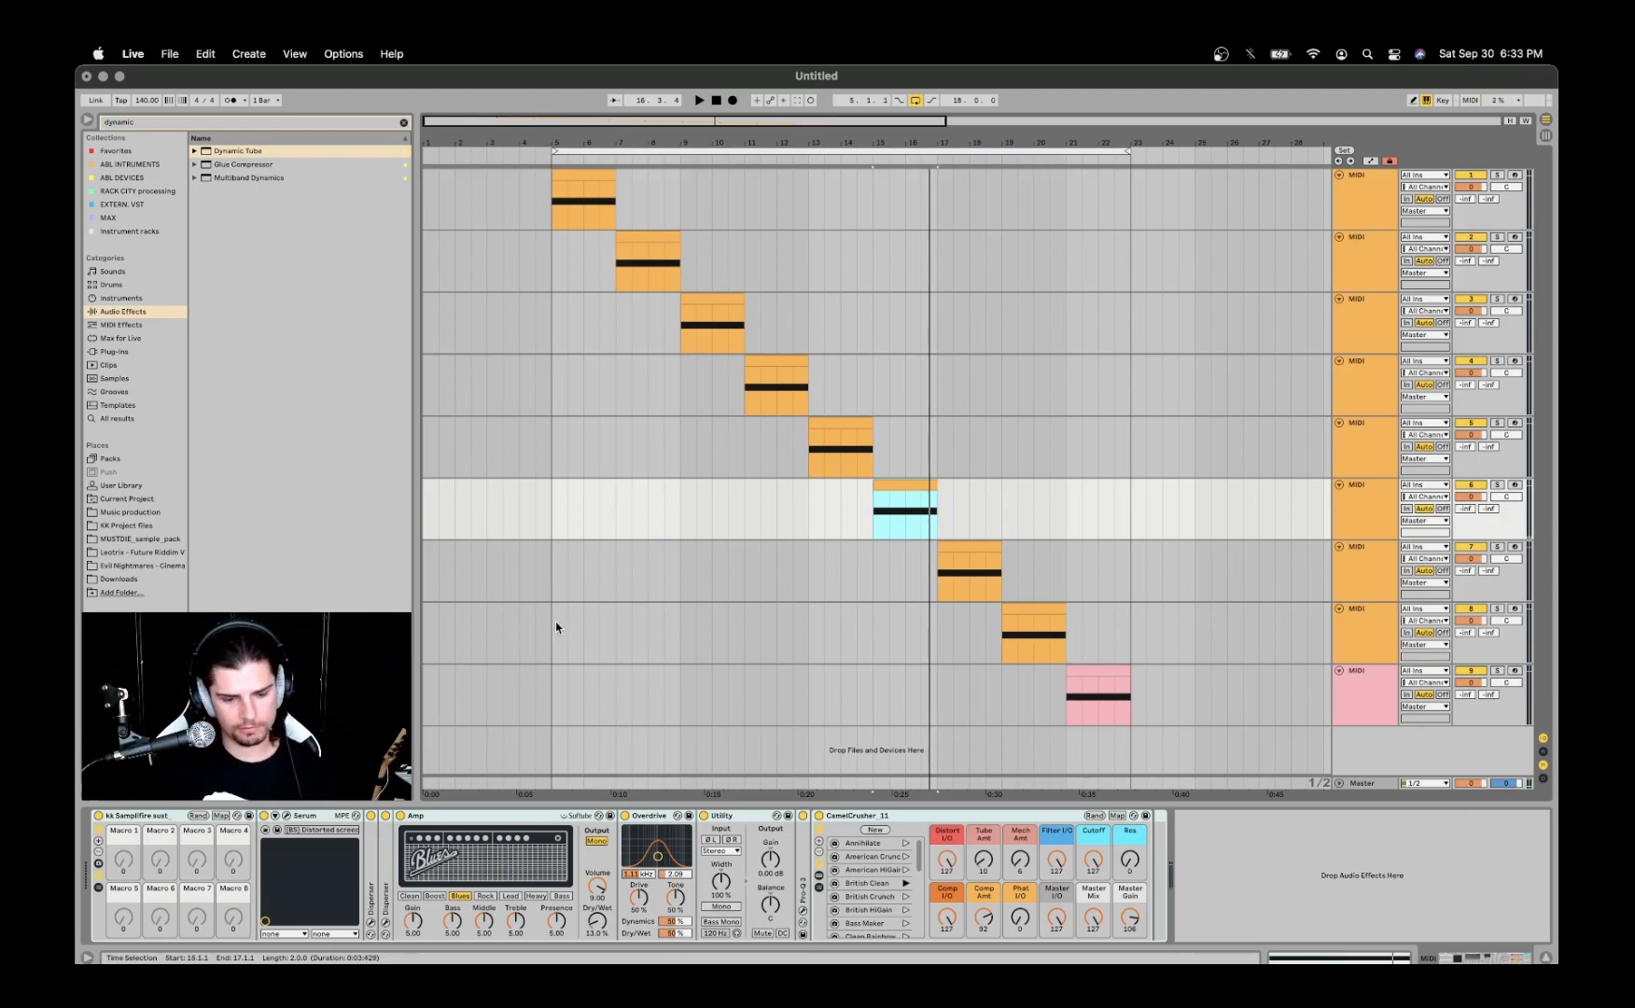
- Open the sixth track's Serum window, move it clear of the device chain, and try its pitch bend wheel and clip playback
click(286, 816)
drag(711, 177, 773, 149)
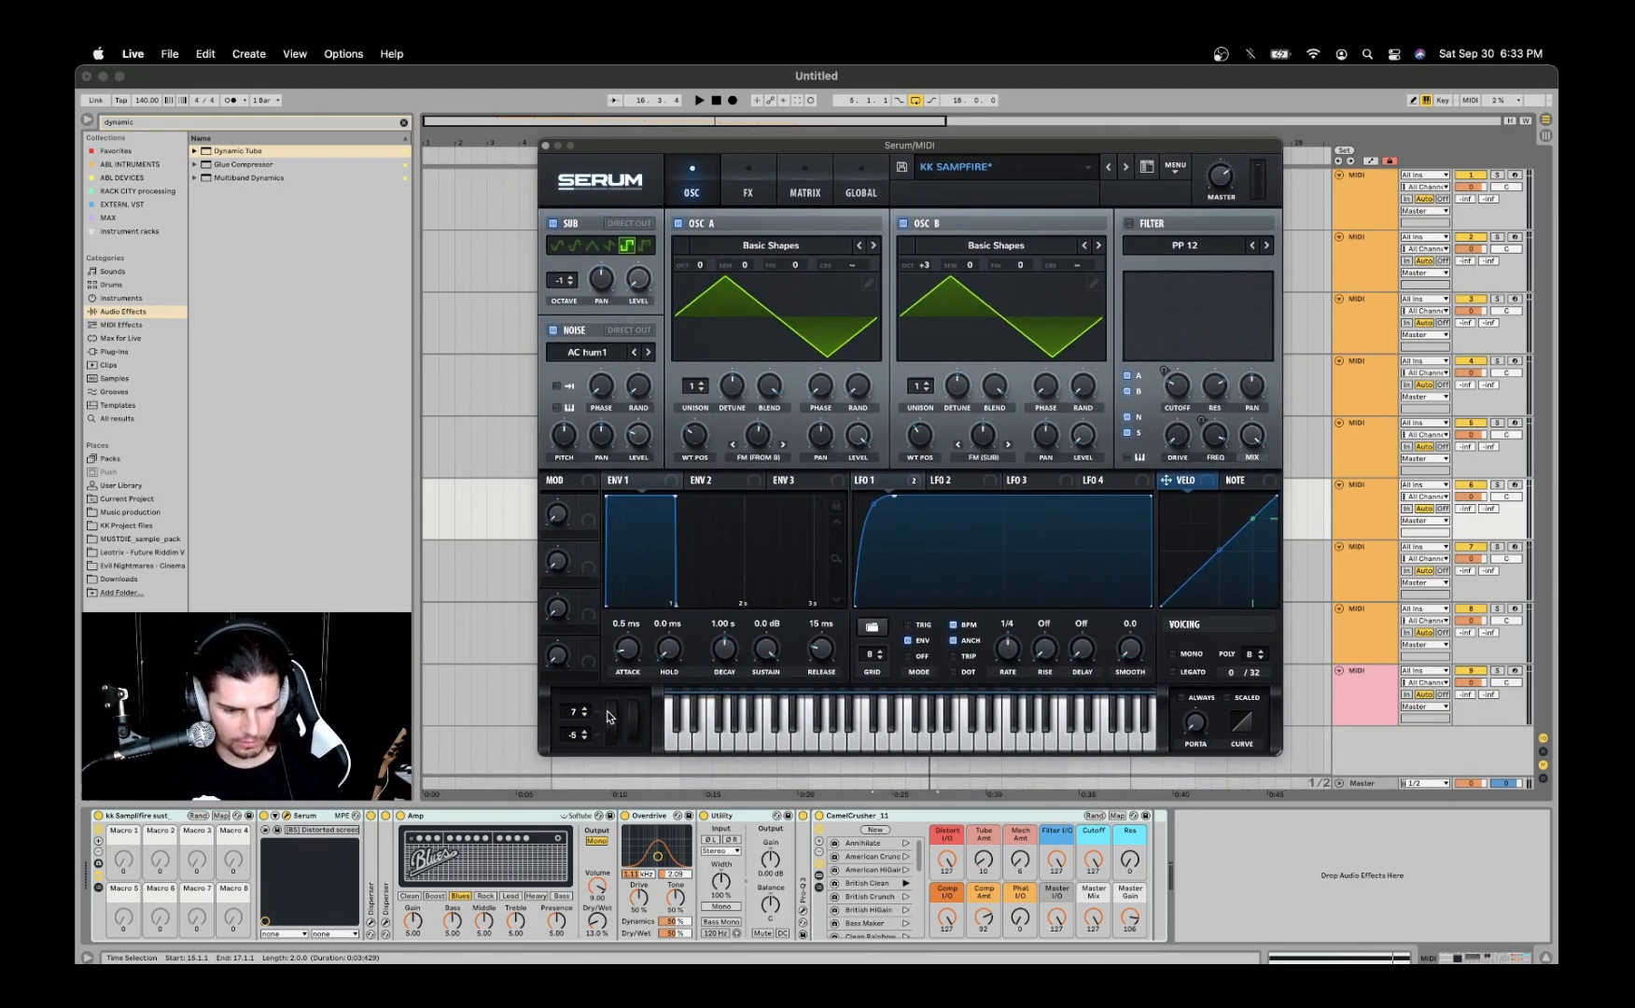
drag(613, 732, 612, 724)
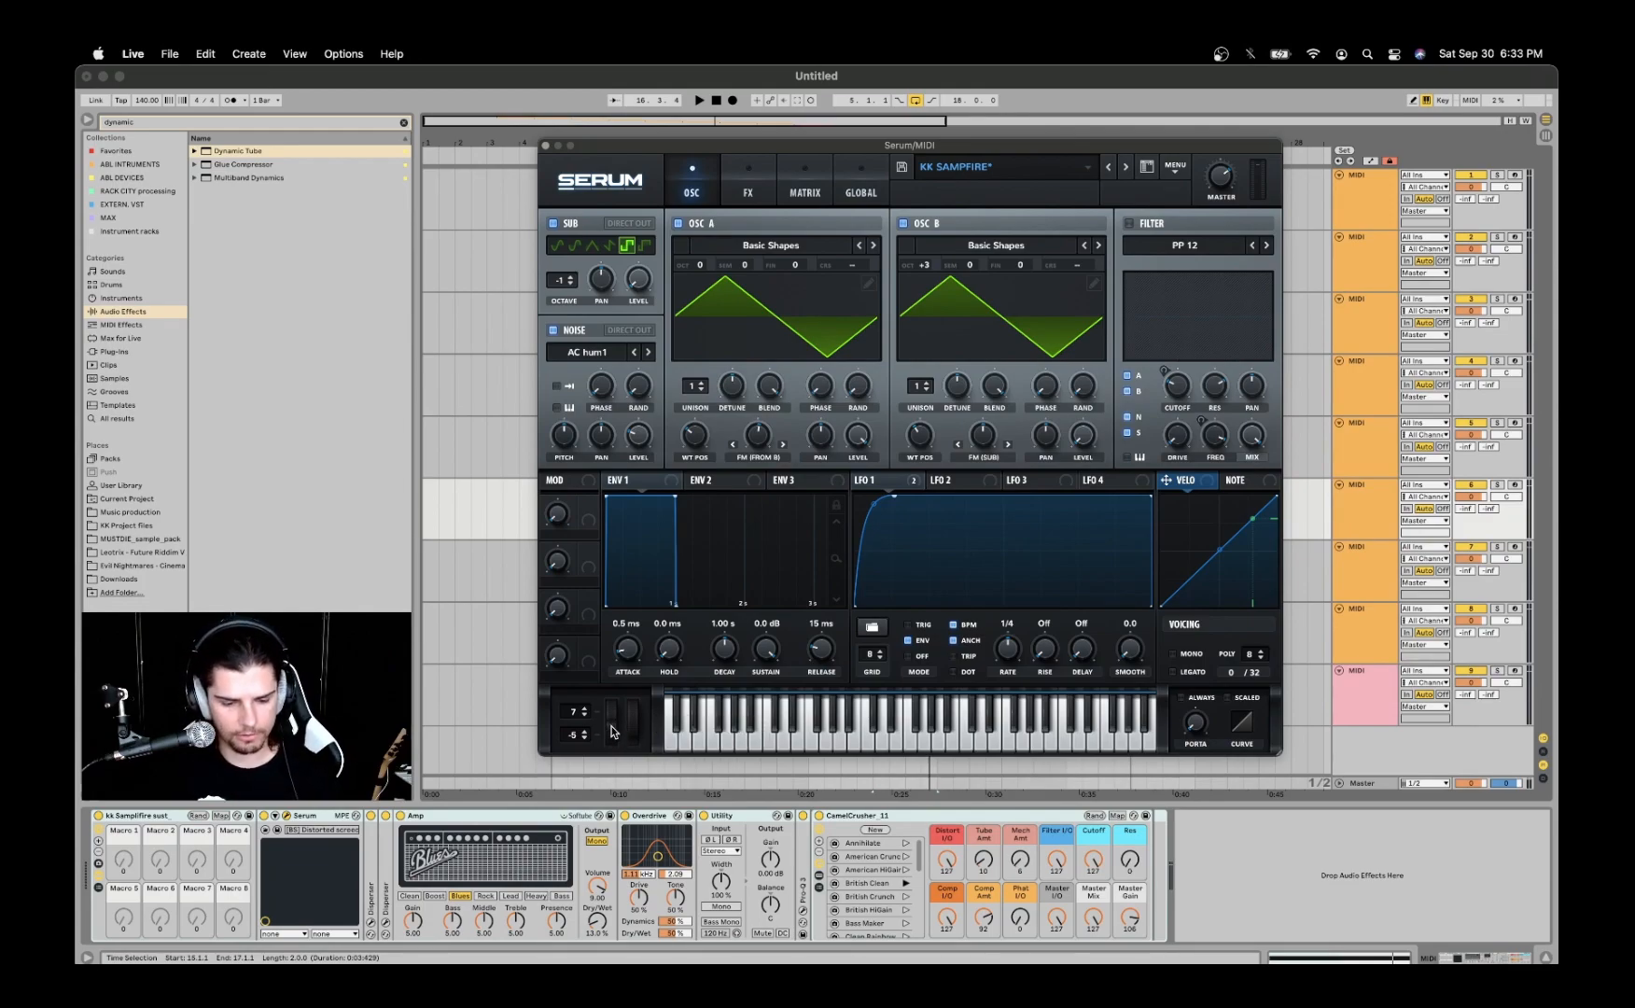
mouse_move(613, 733)
mouse_down()
mouse_move(624, 724)
mouse_move(621, 747)
mouse_move(617, 651)
mouse_move(617, 781)
mouse_move(617, 747)
mouse_up()
key(space)
key(space)
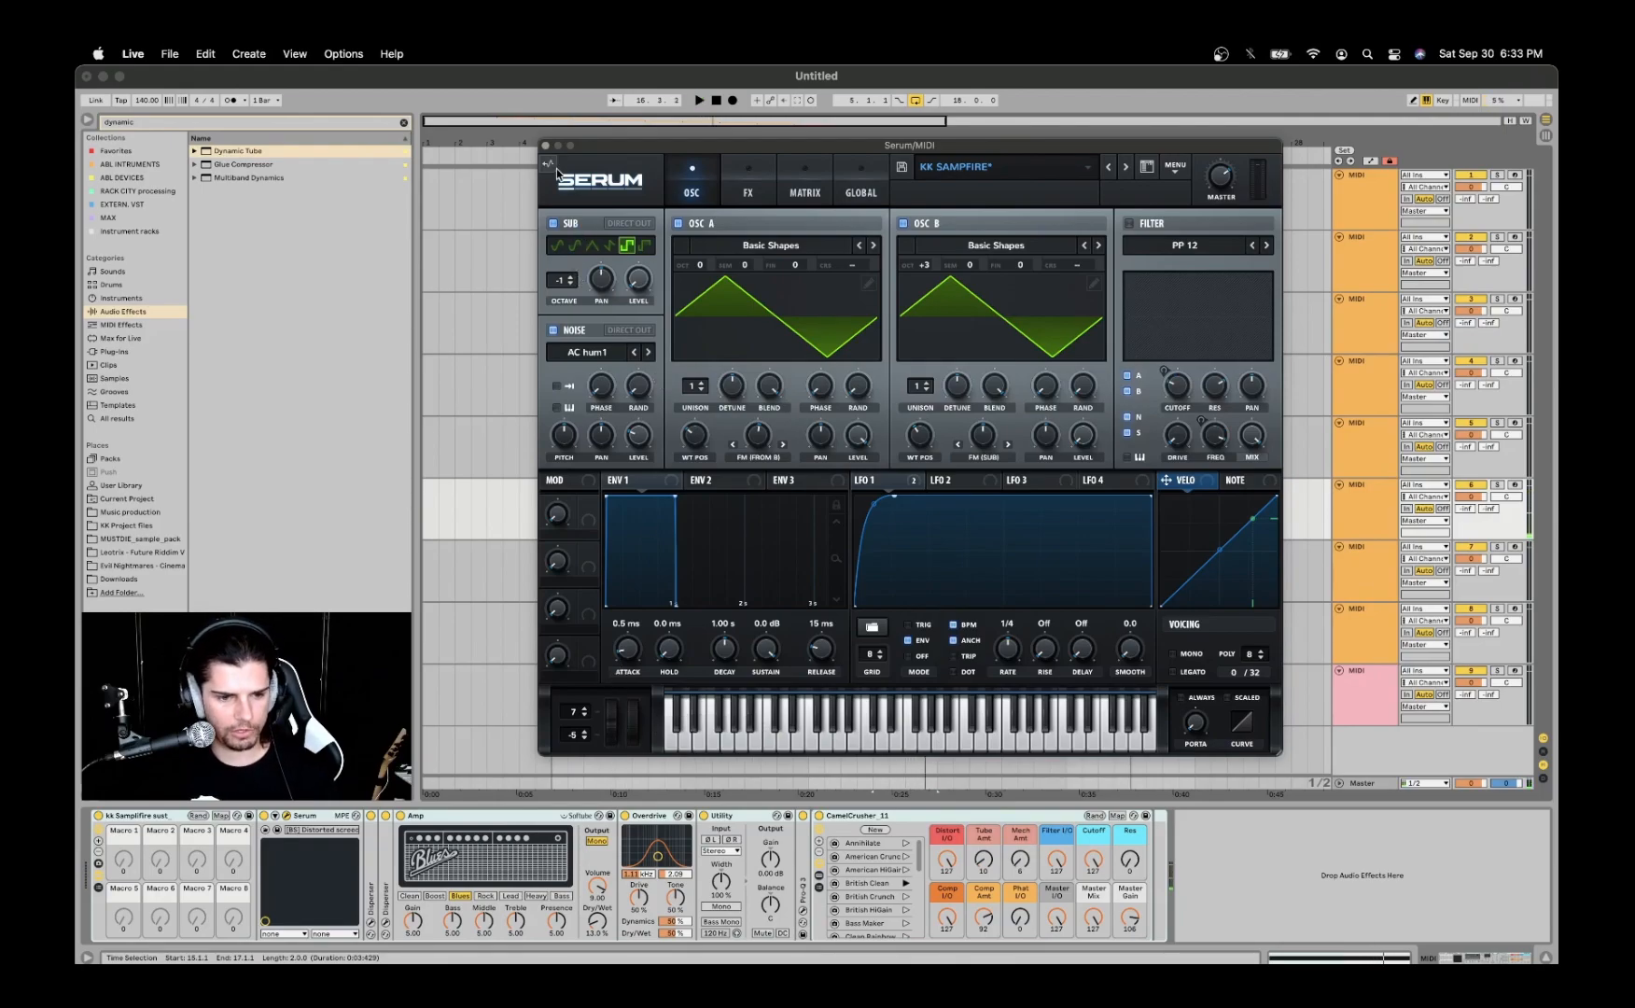
- Move the Serum window off the arrangement clips, enable its filter, and view the Multi filter types containing PP 12
drag(602, 153, 379, 148)
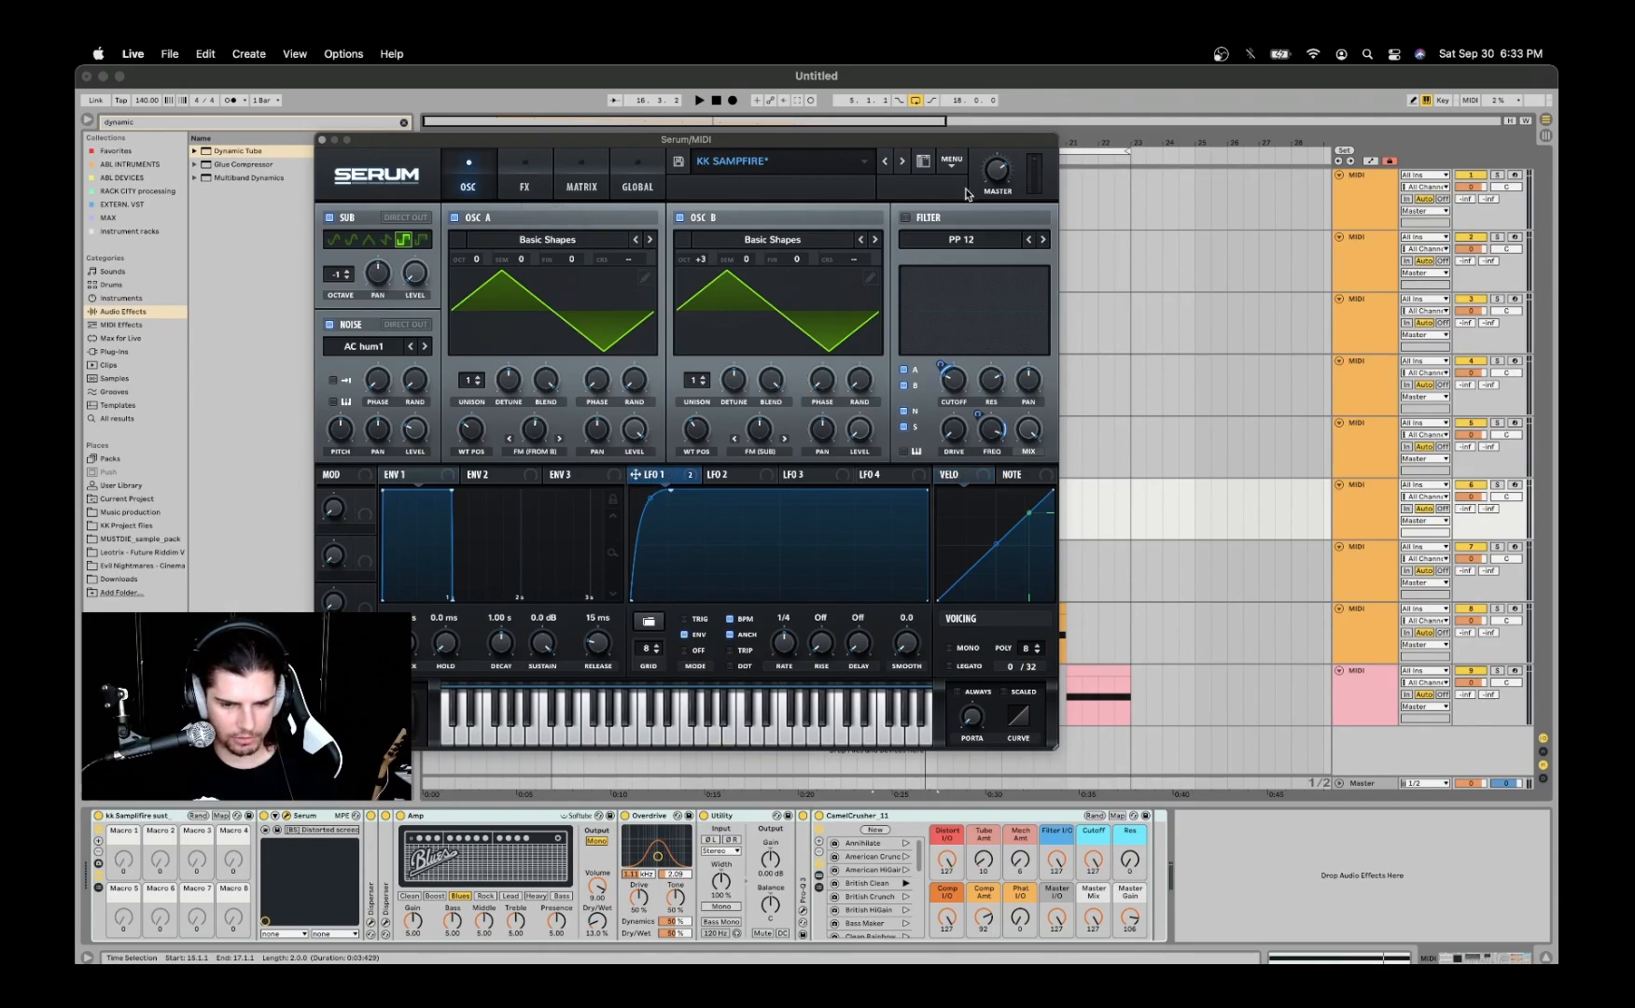
click(905, 218)
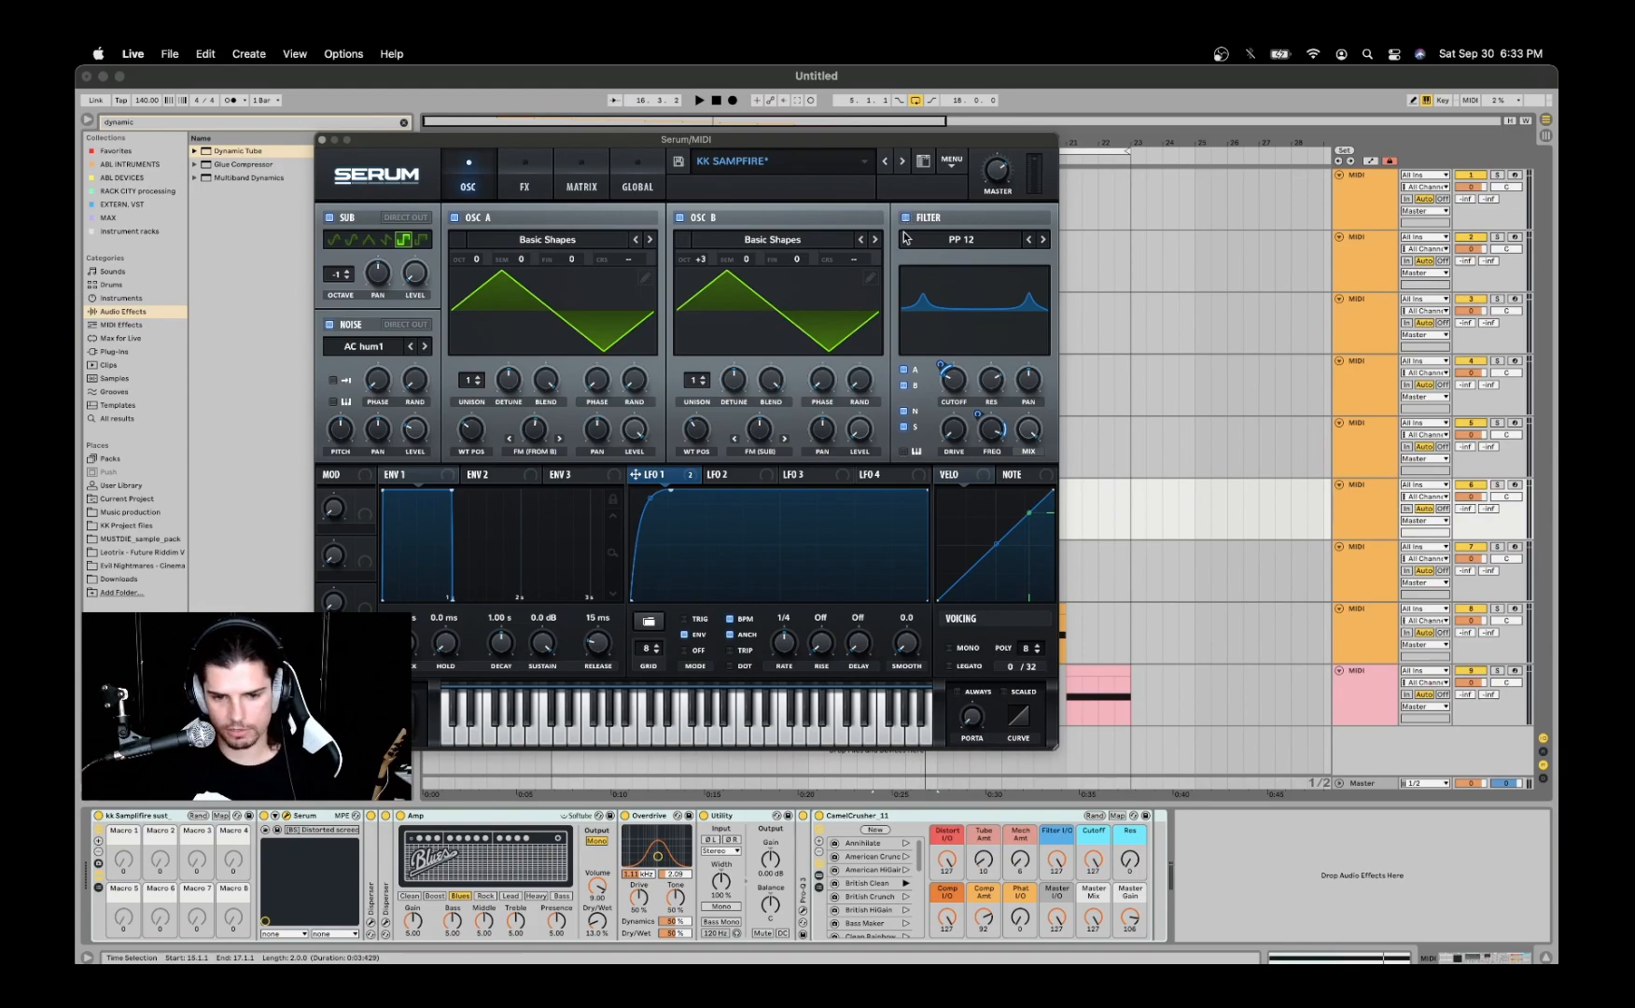
click(964, 242)
mouse_move(950, 285)
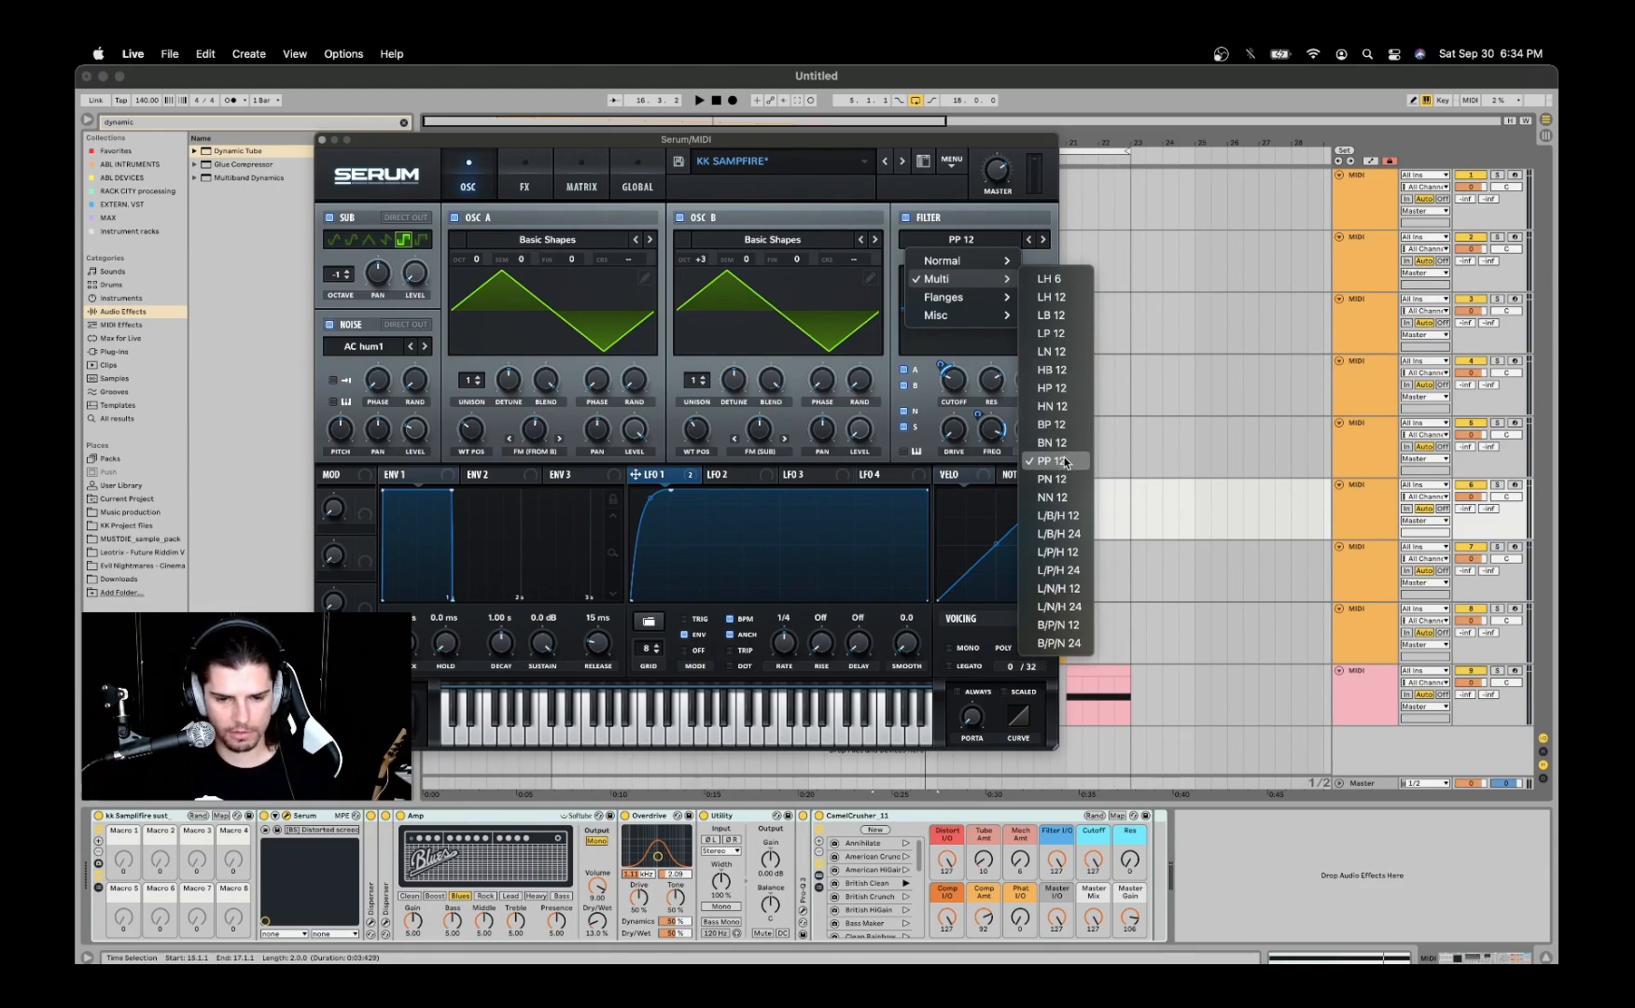
click(979, 221)
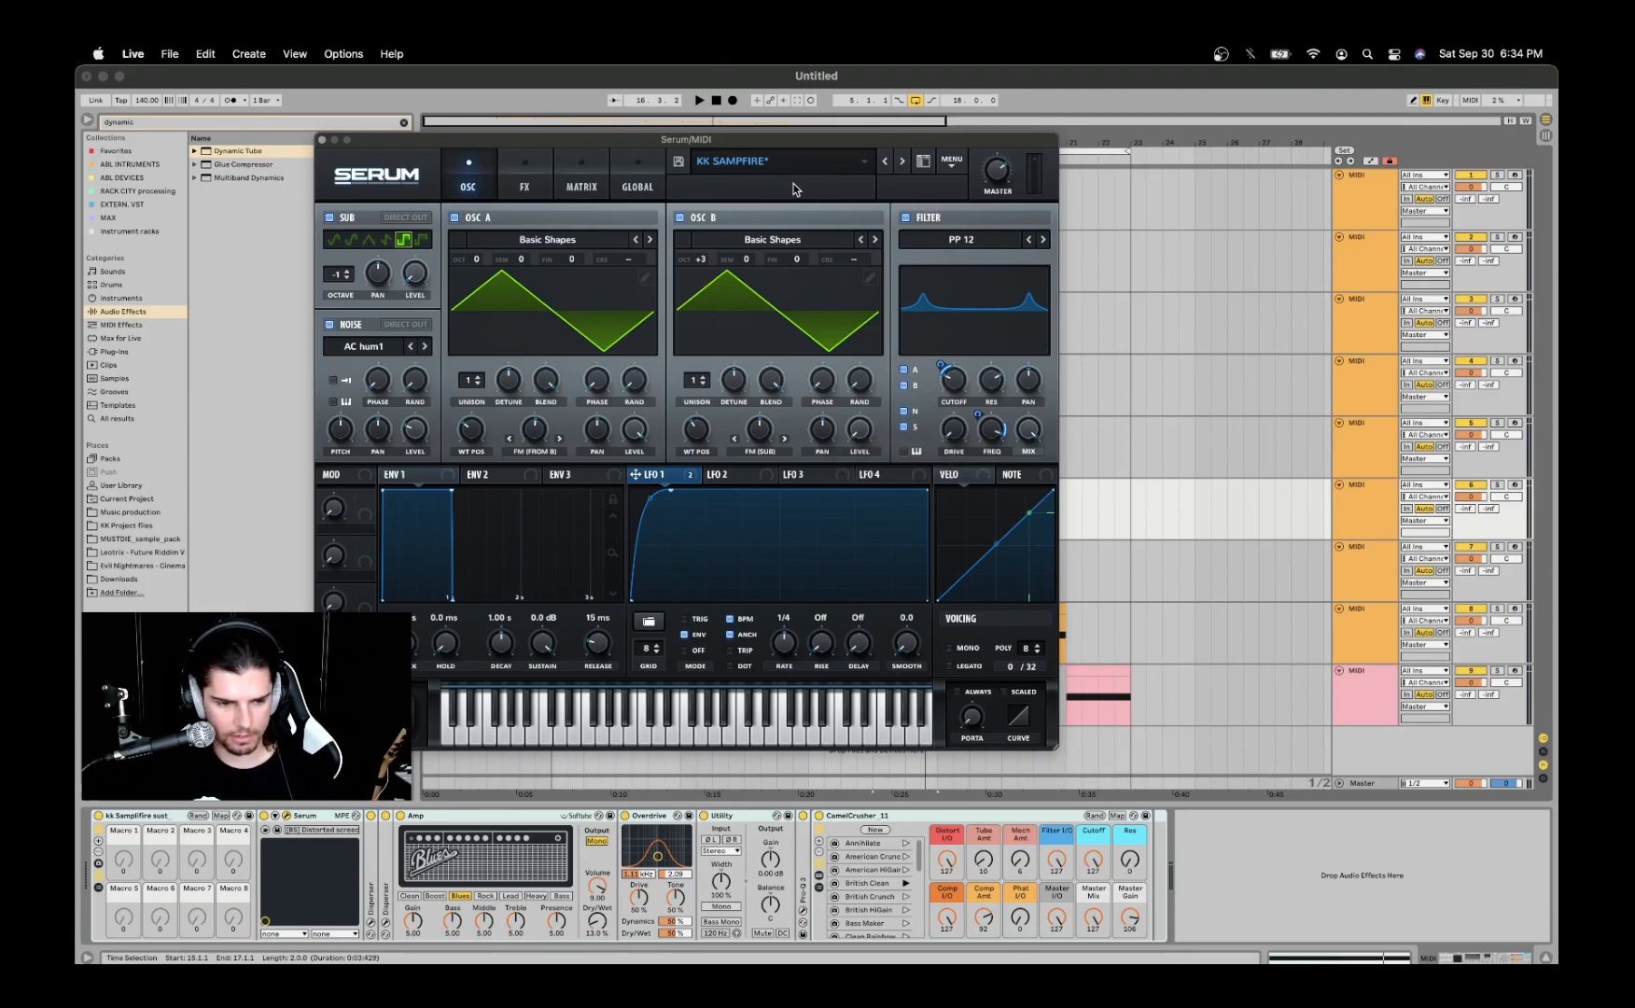
- Mute the sub oscillator, play the clip without it, and re-enable the sub
click(329, 218)
key(space)
key(space)
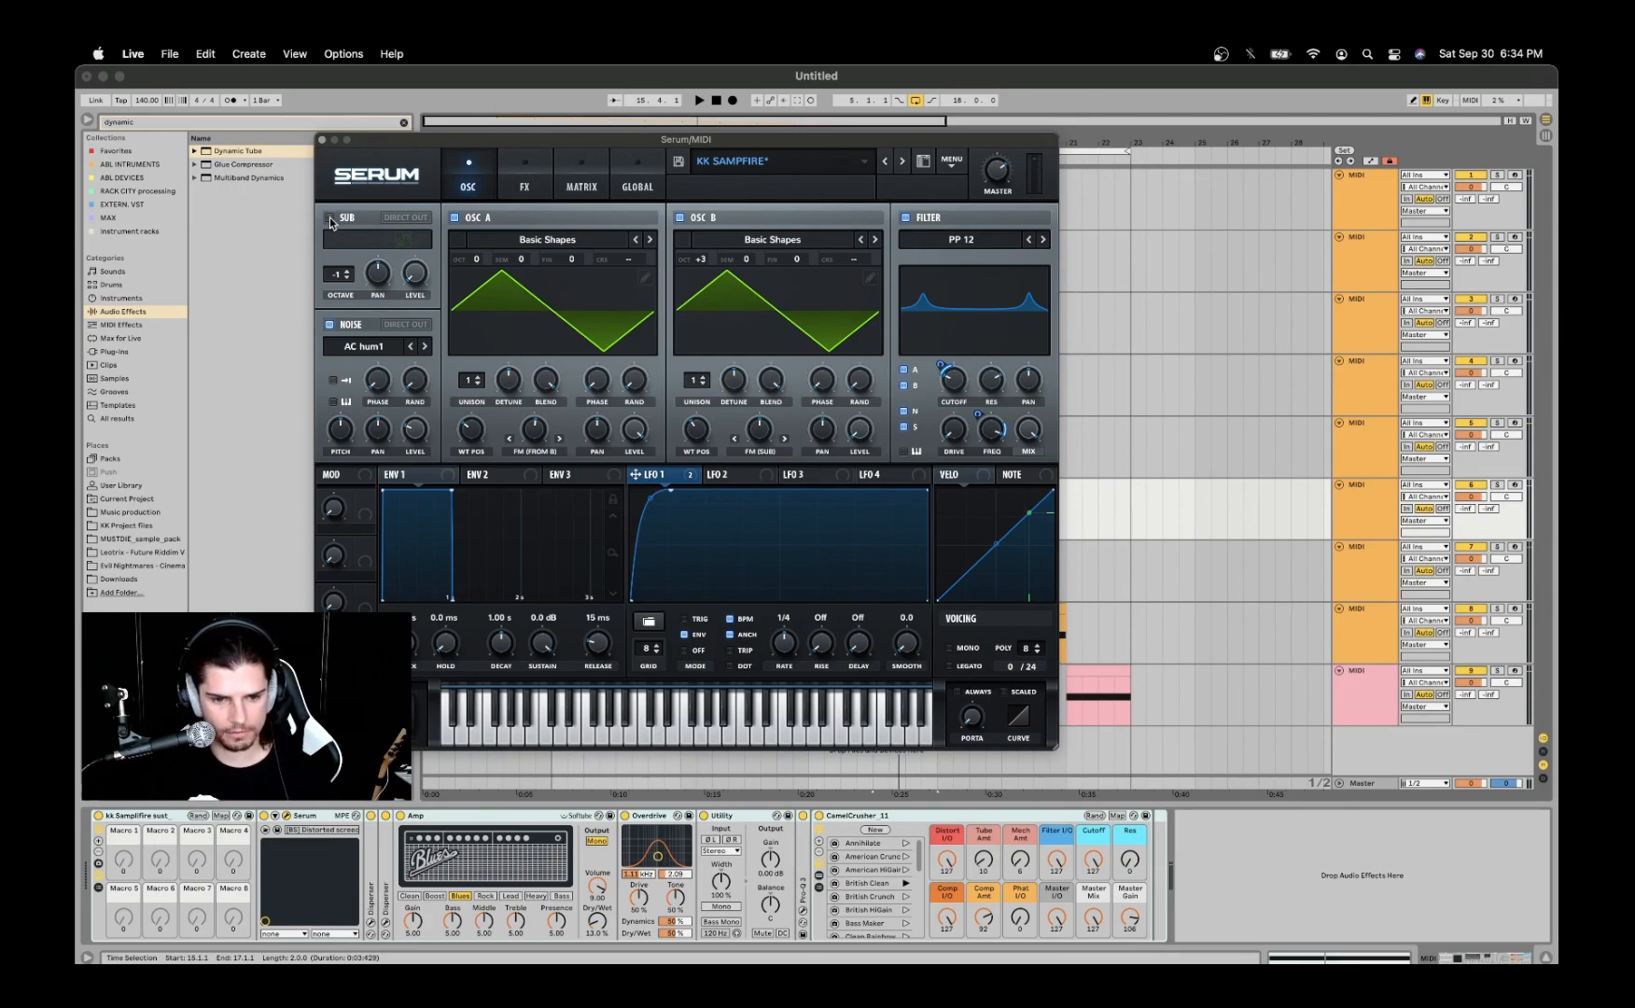
click(329, 220)
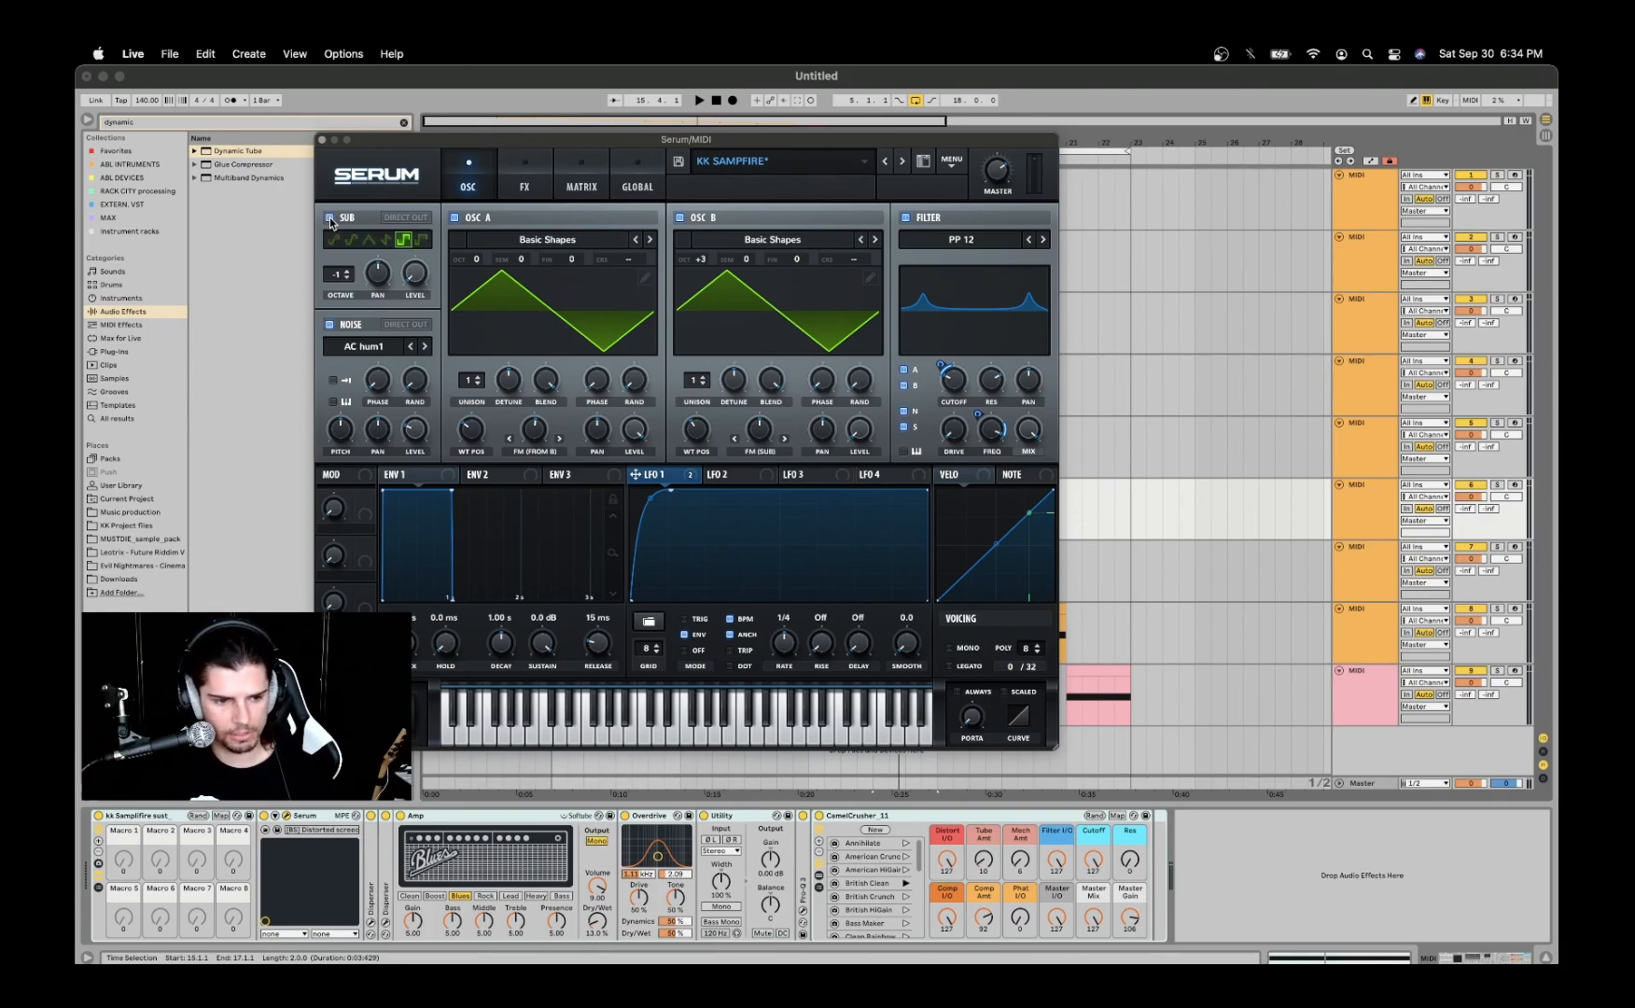
- Audition the saw, triangle, rounded and sine waveforms on the sub oscillator during clip playback
click(386, 240)
key(space)
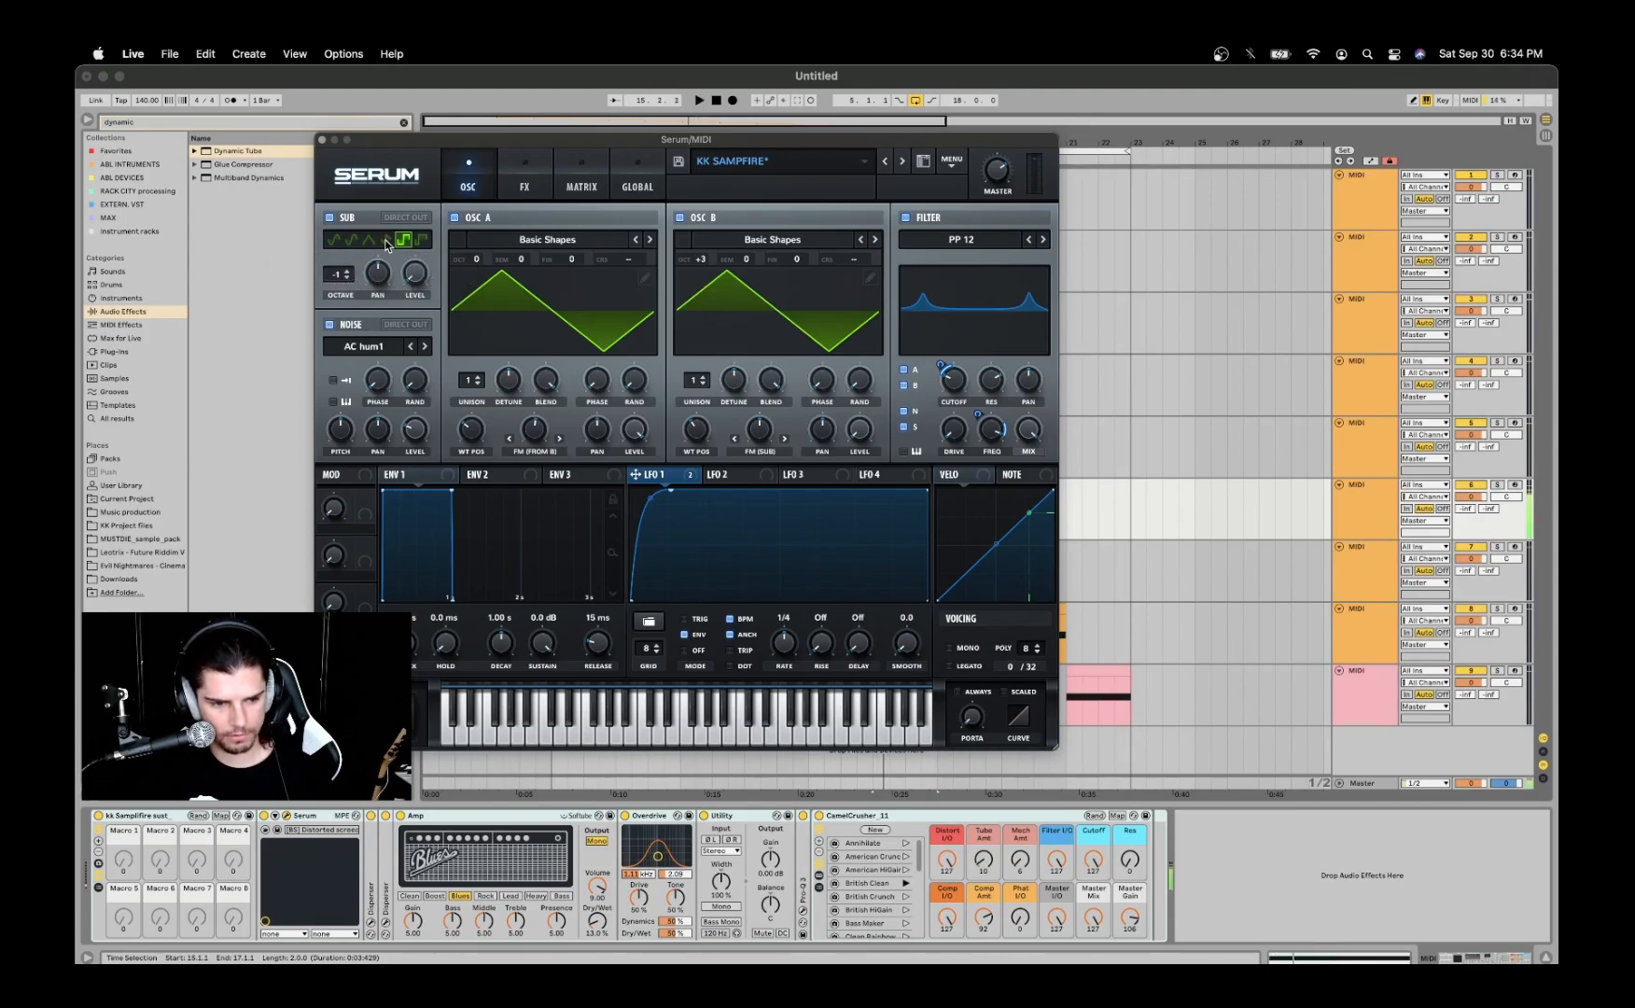
click(370, 240)
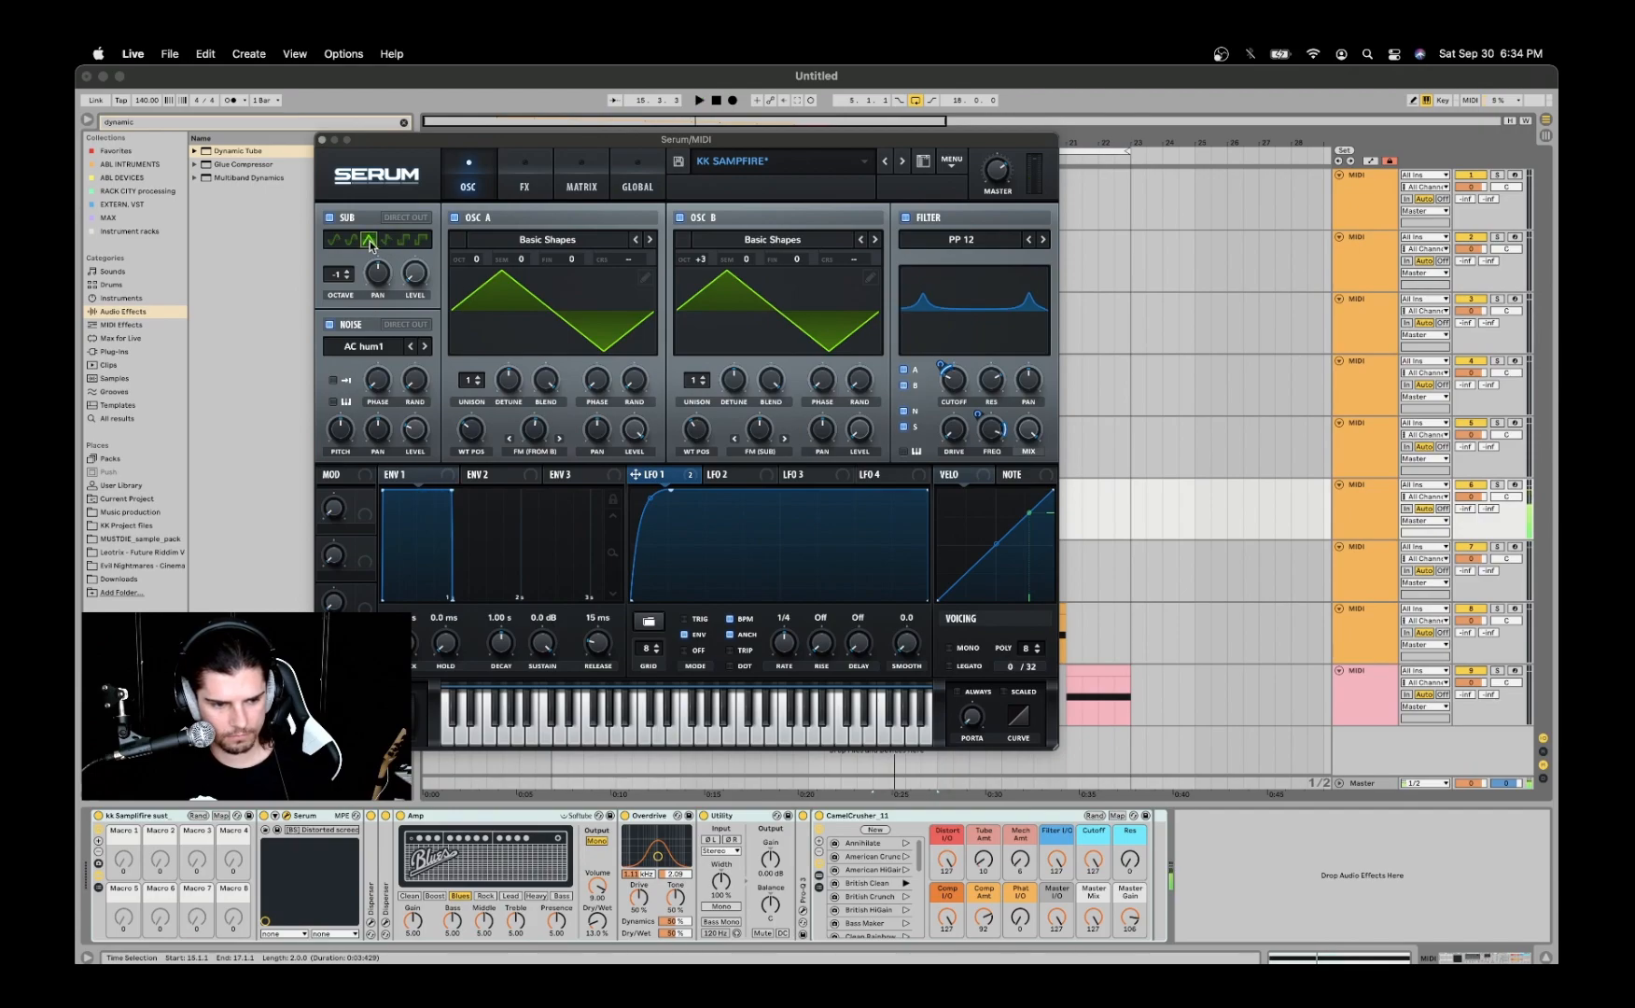
click(350, 241)
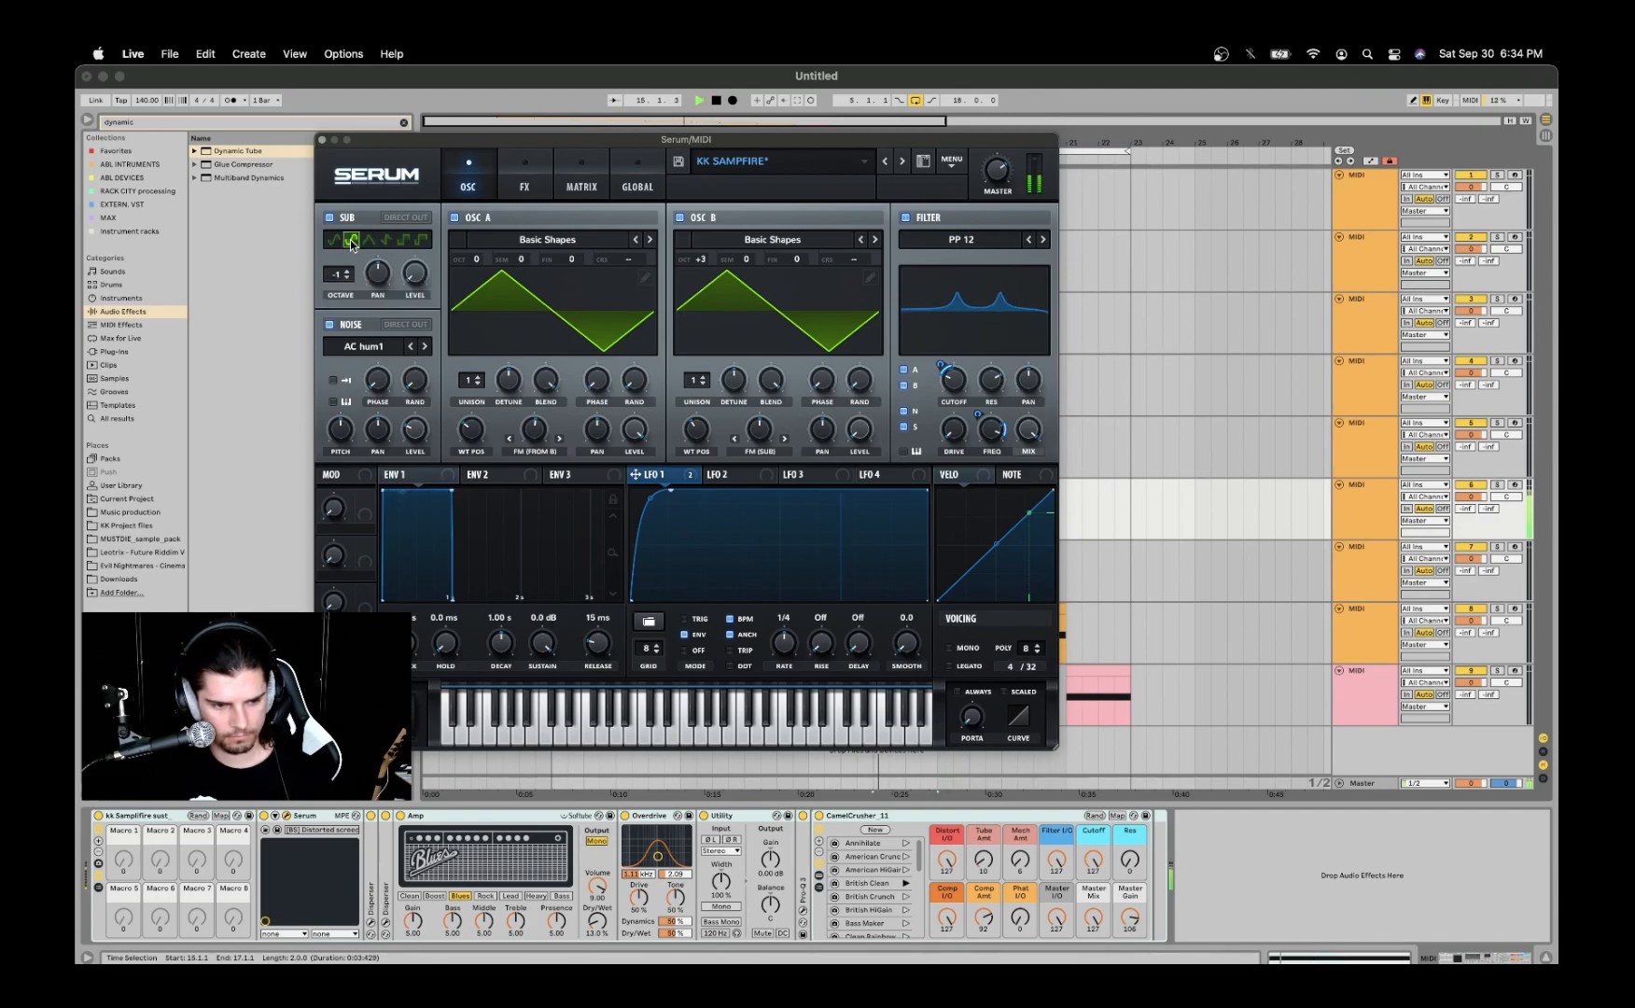
click(333, 240)
key(space)
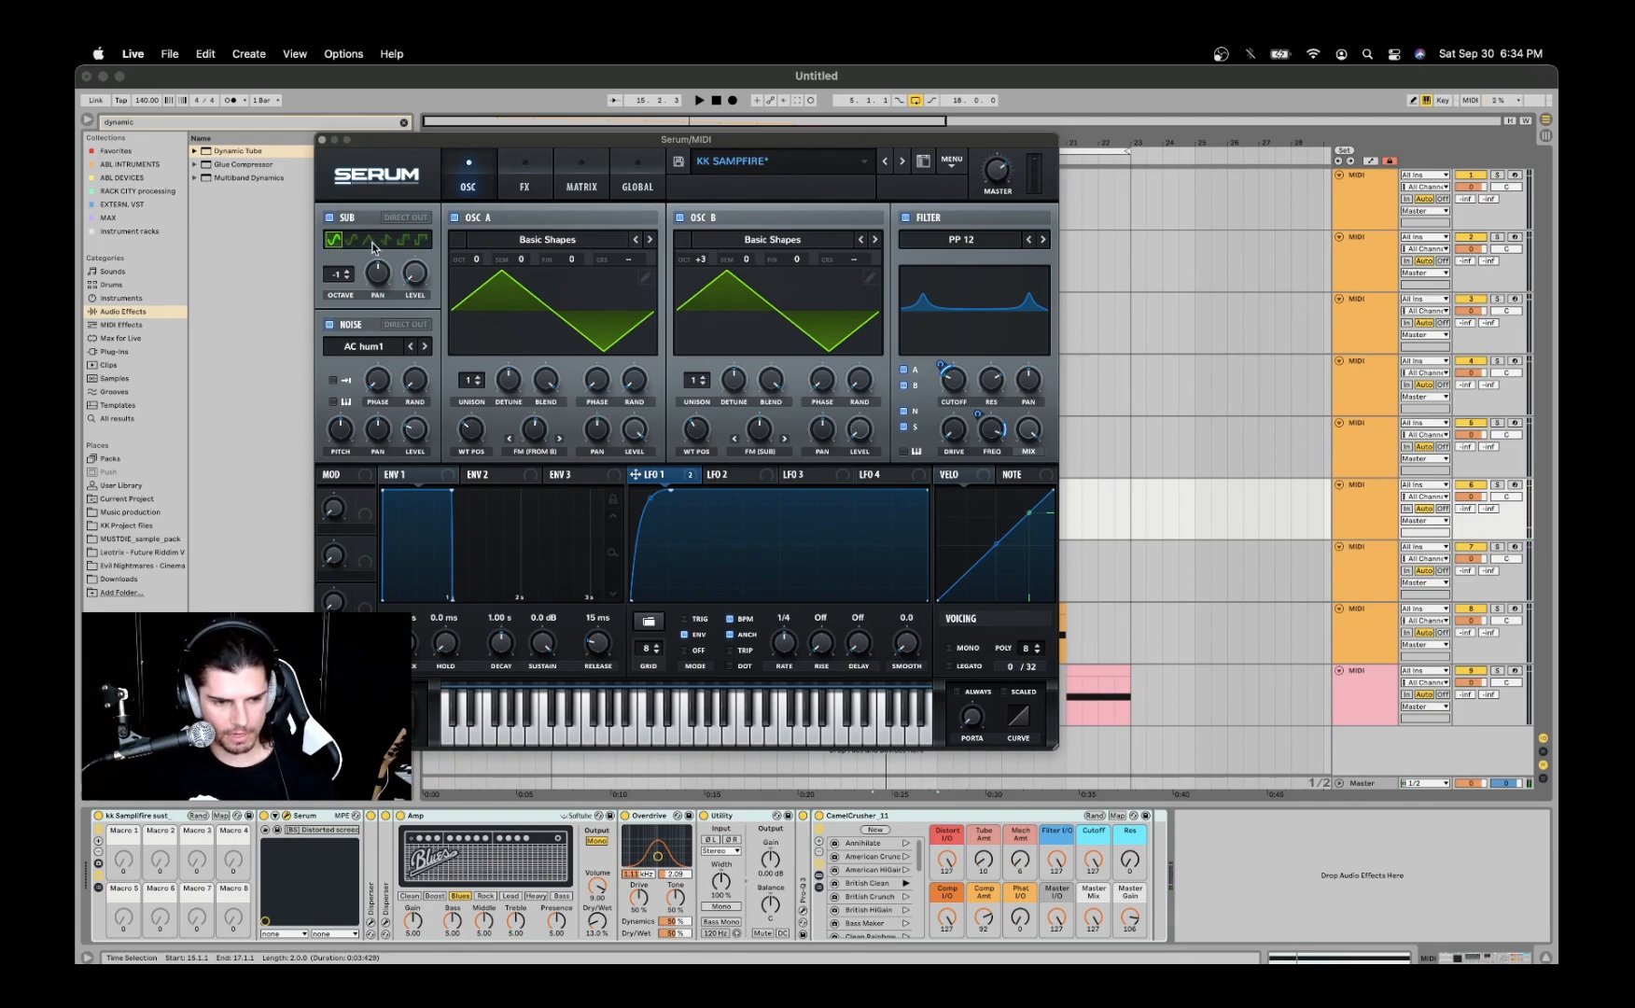
- Compare the sub oscillator's saw, square and pulse waveforms during playback, ending on the square
click(386, 241)
key(space)
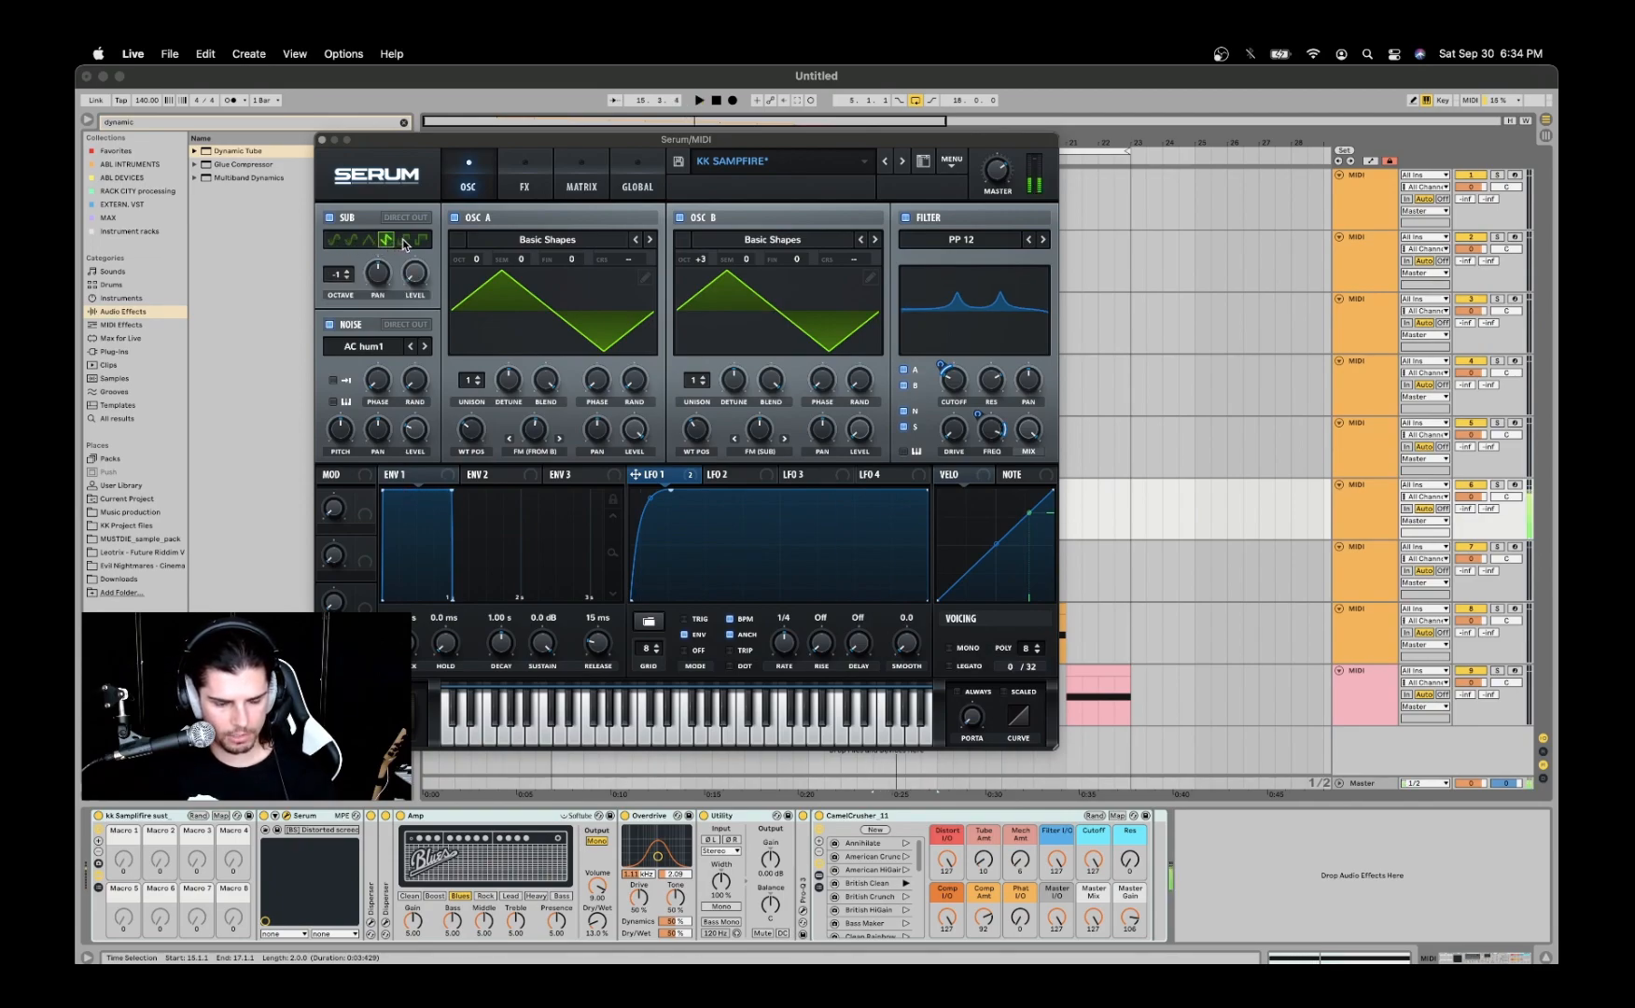
key(space)
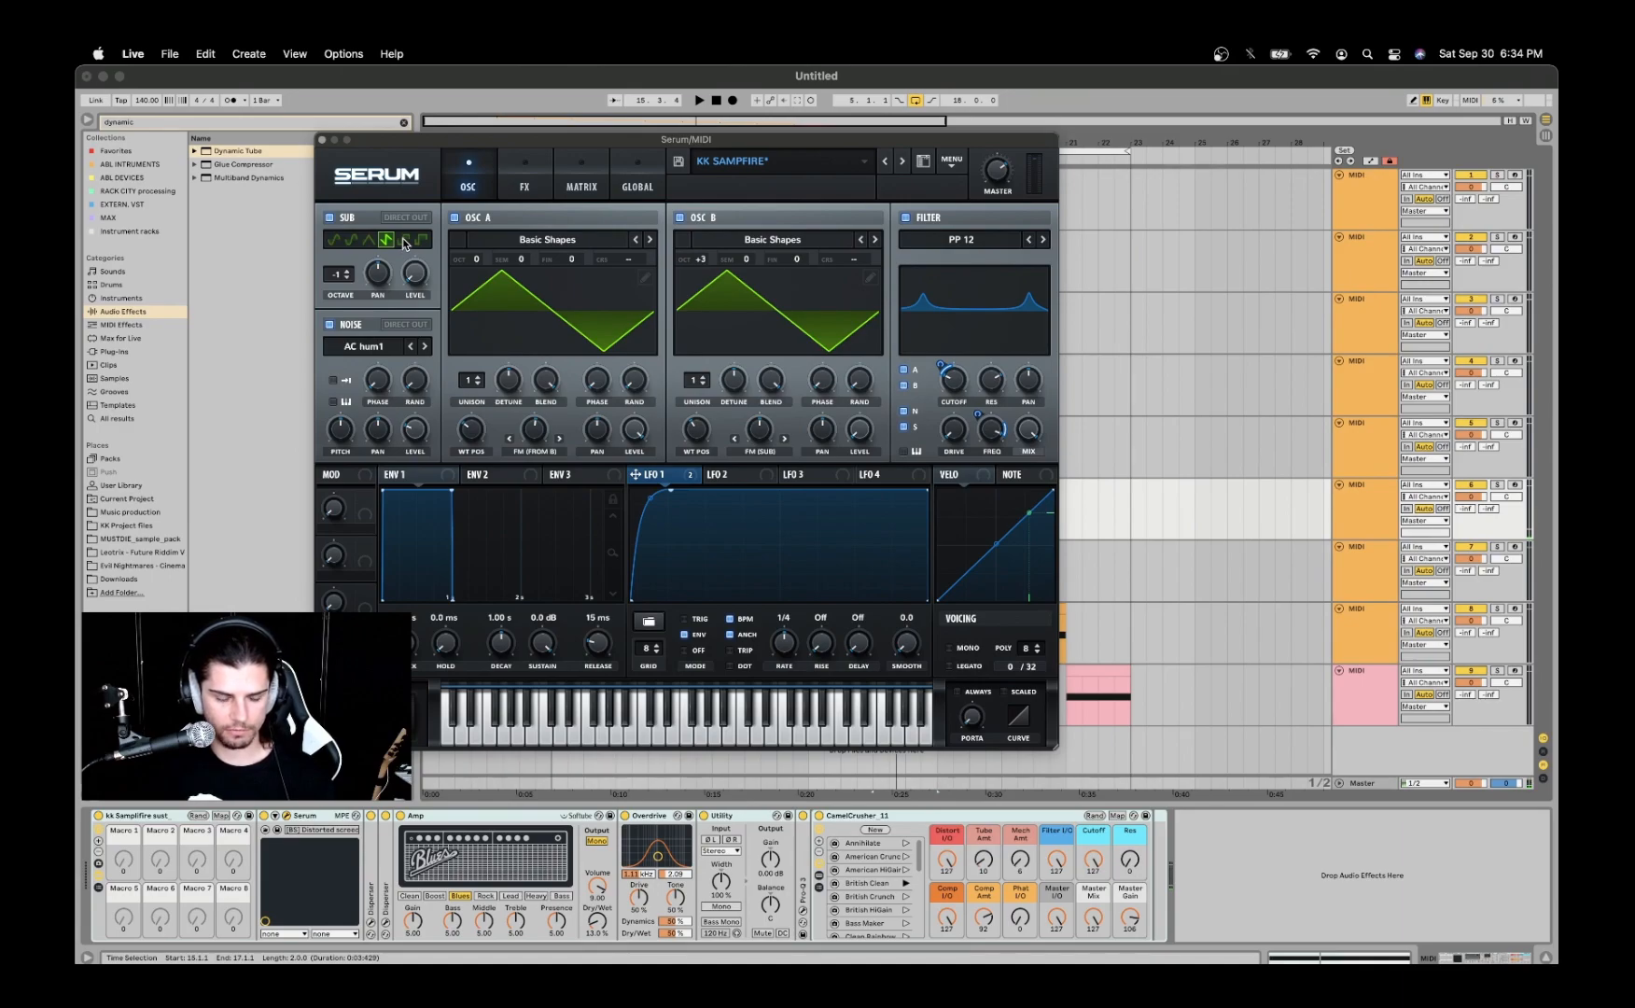
click(406, 242)
key(space)
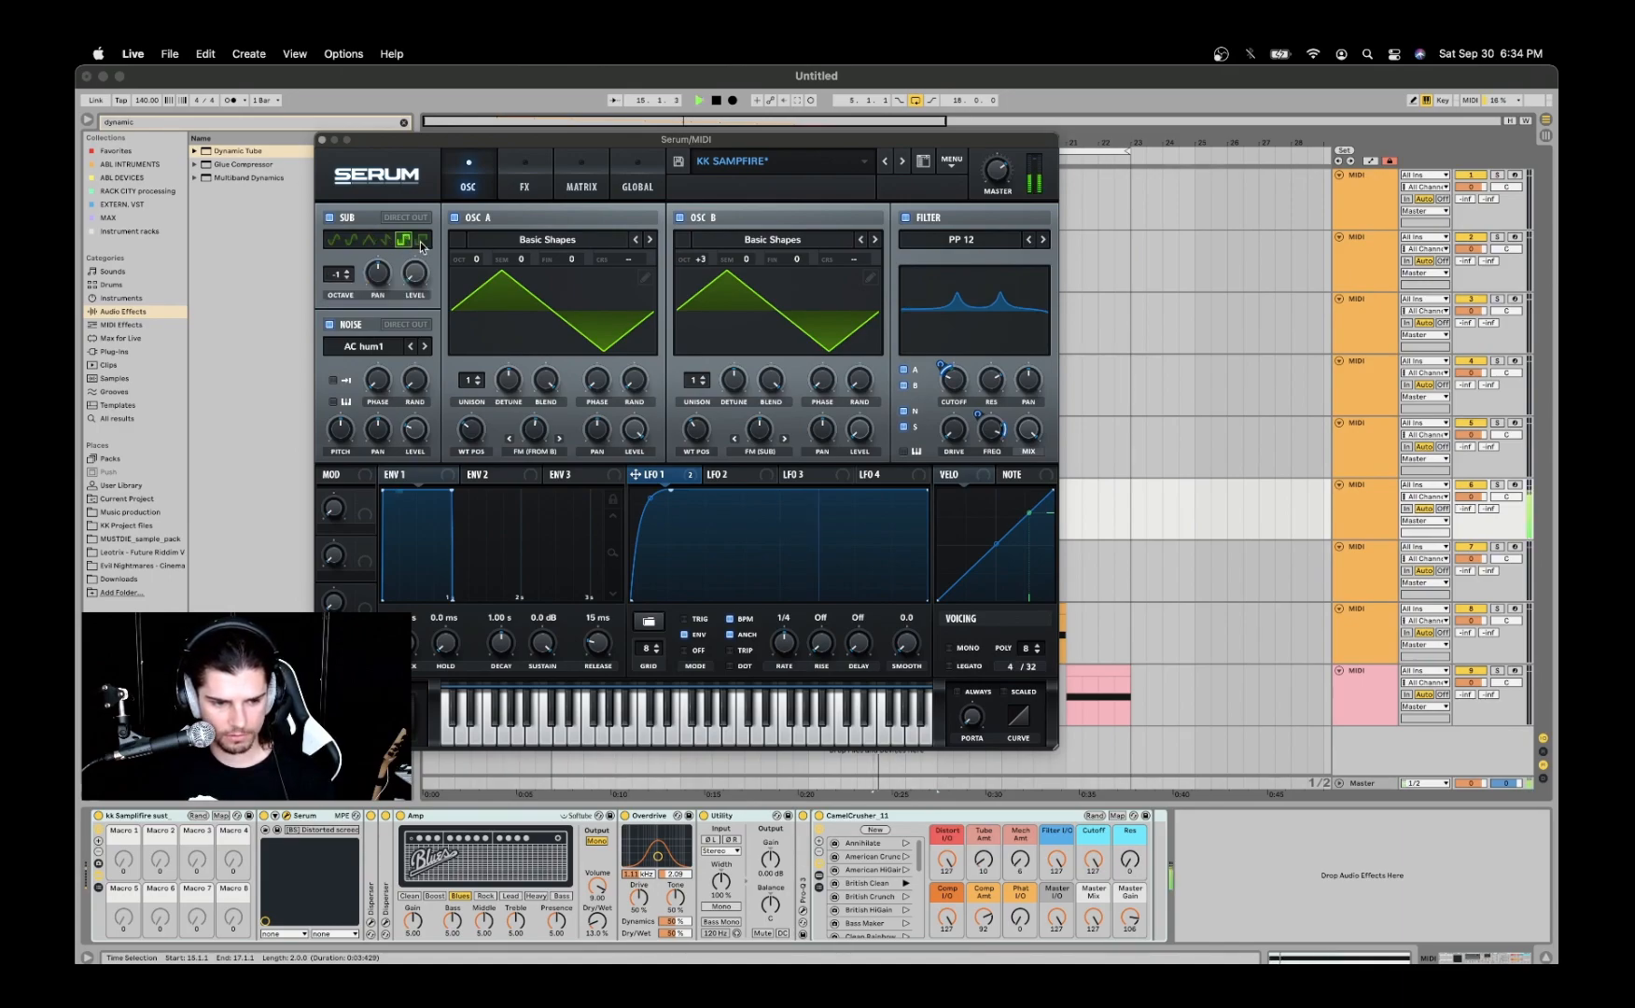
click(422, 240)
click(406, 241)
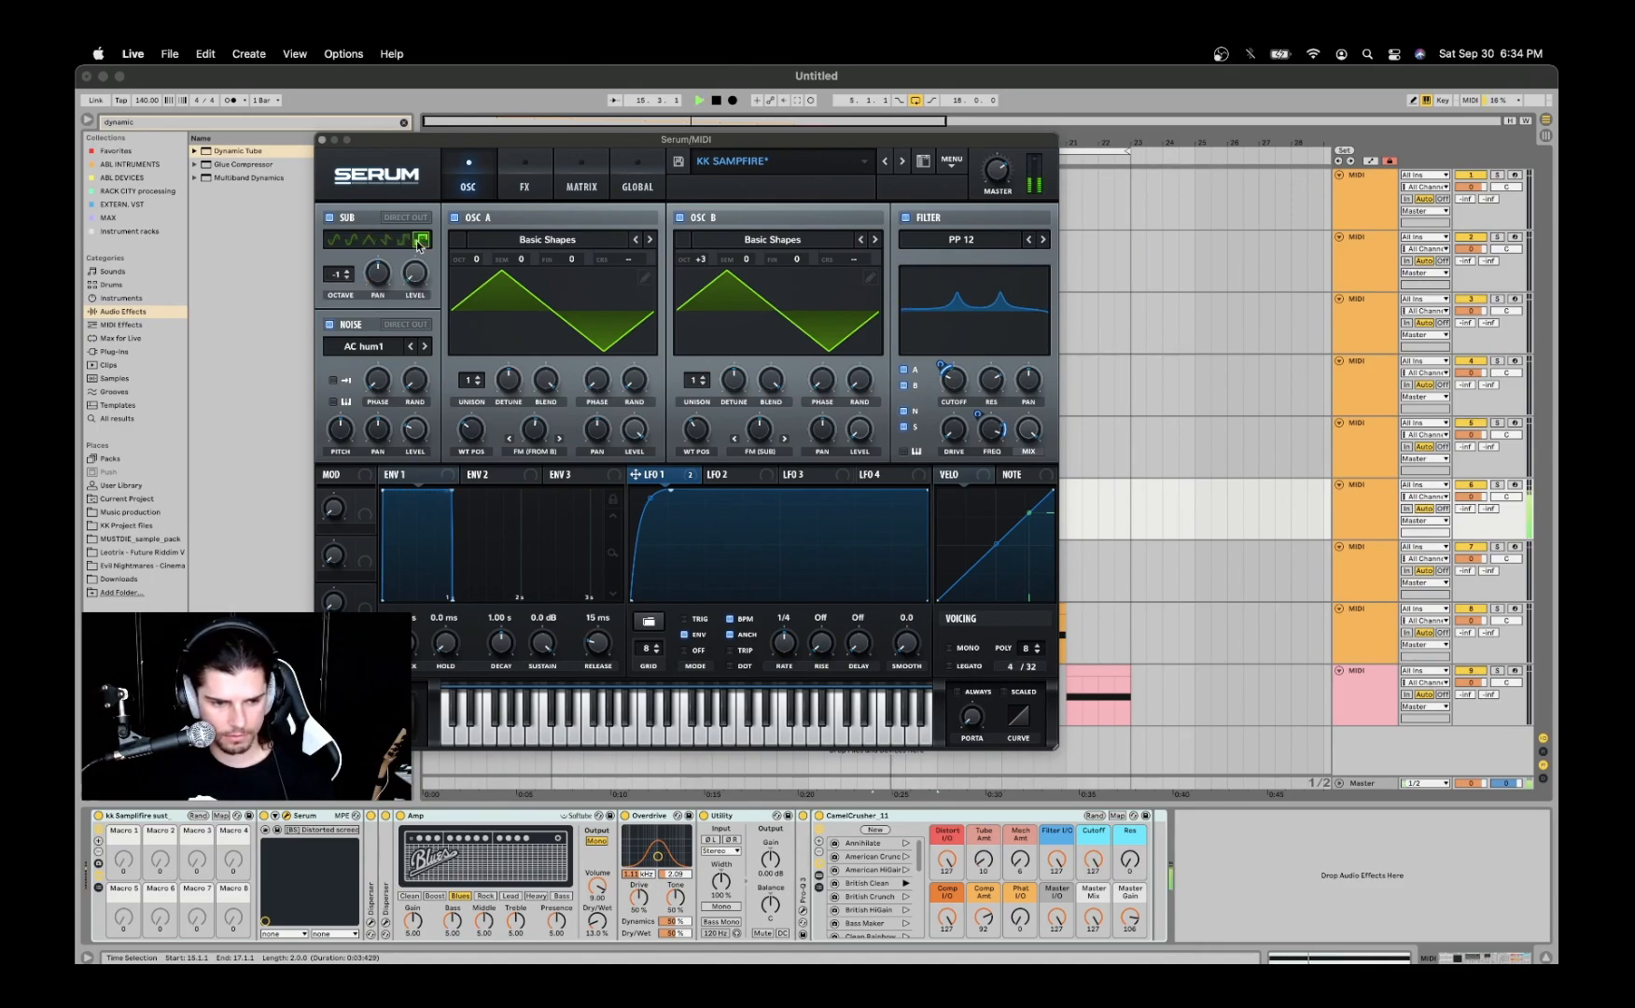
key(space)
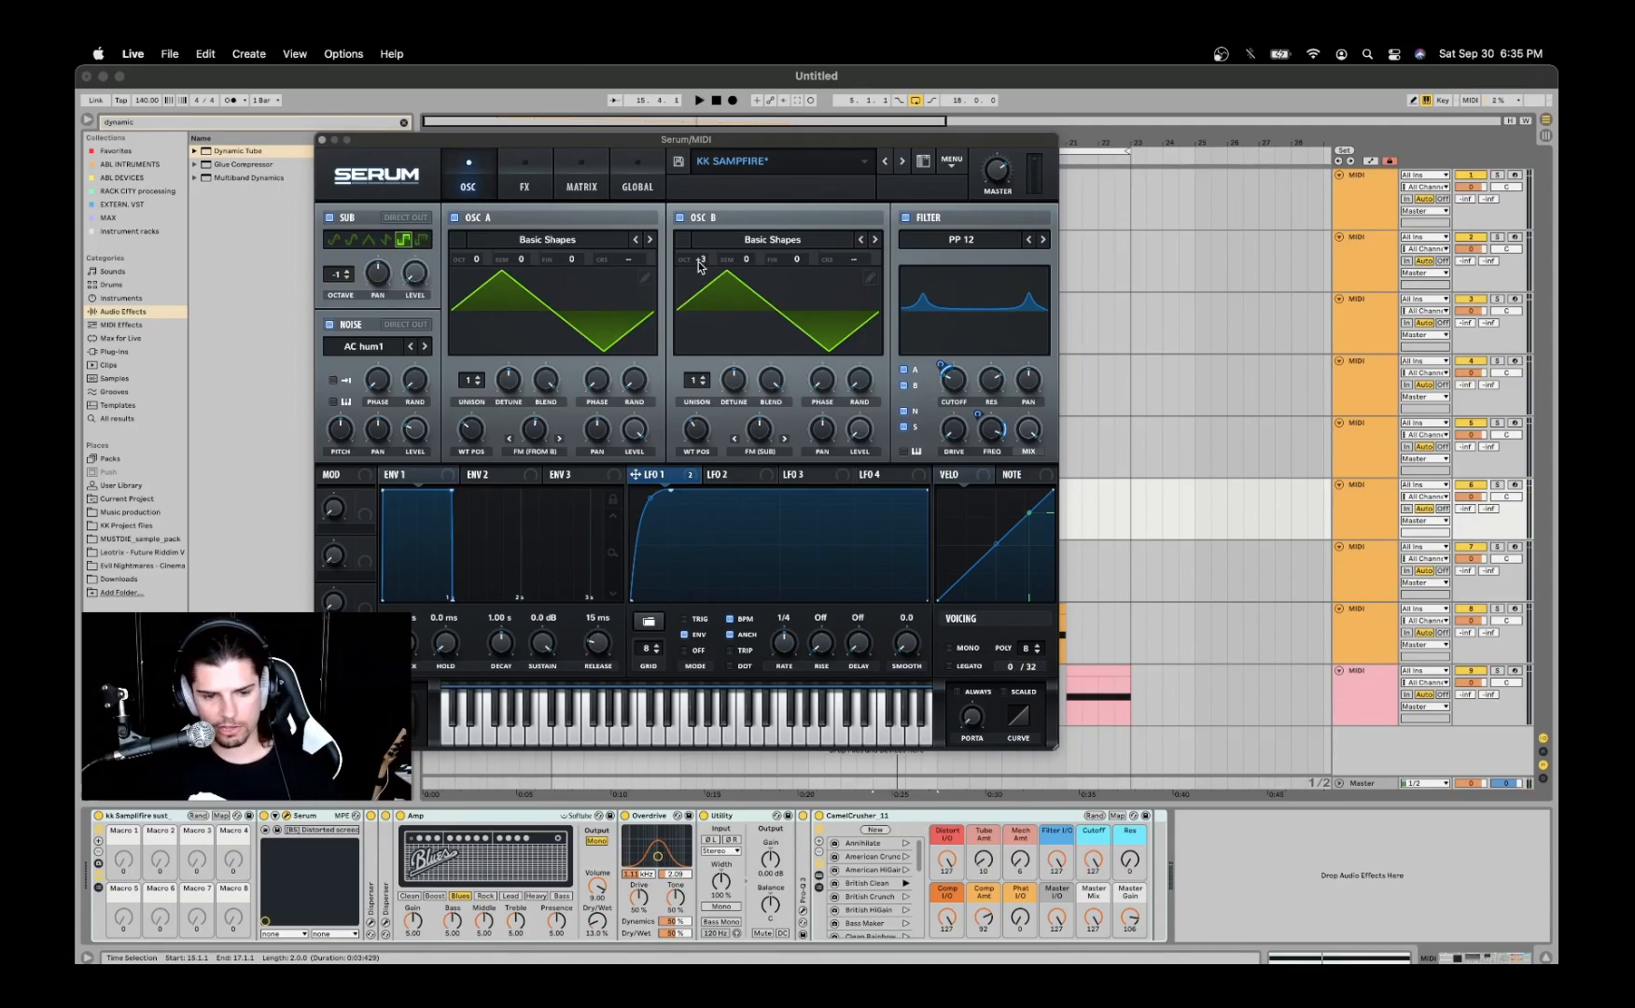
- Inspect oscillator B's octave, the sub's octave, and the FM amounts of oscillators A and B
drag(699, 263, 678, 278)
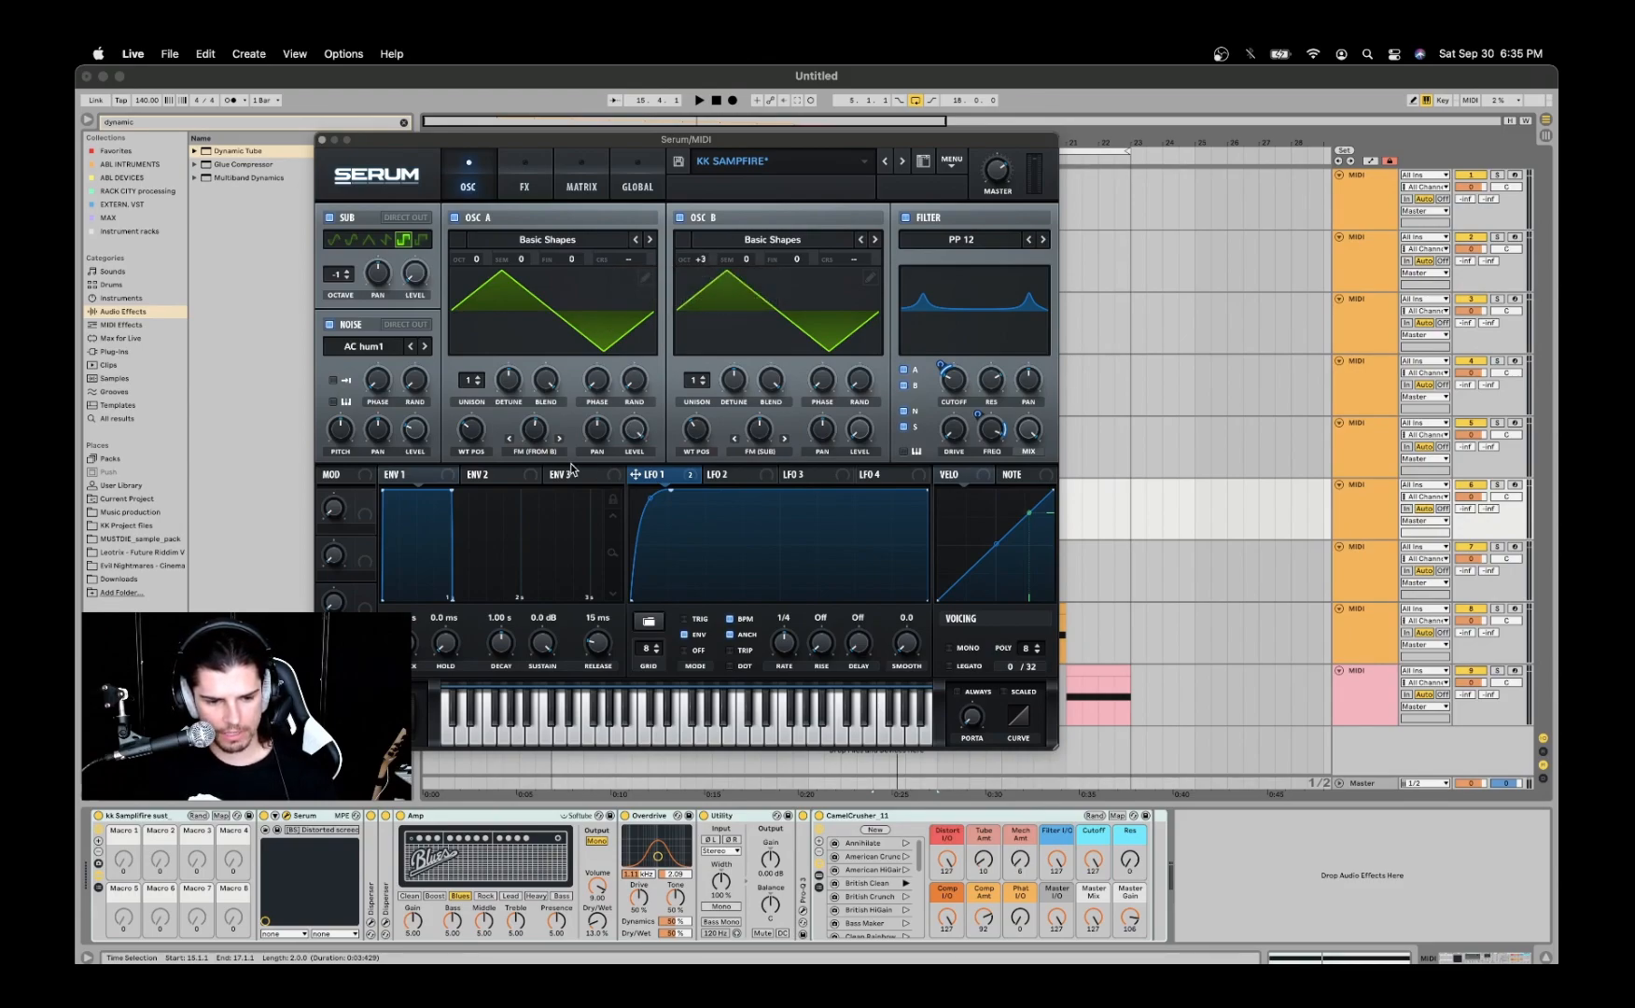
mouse_move(534, 427)
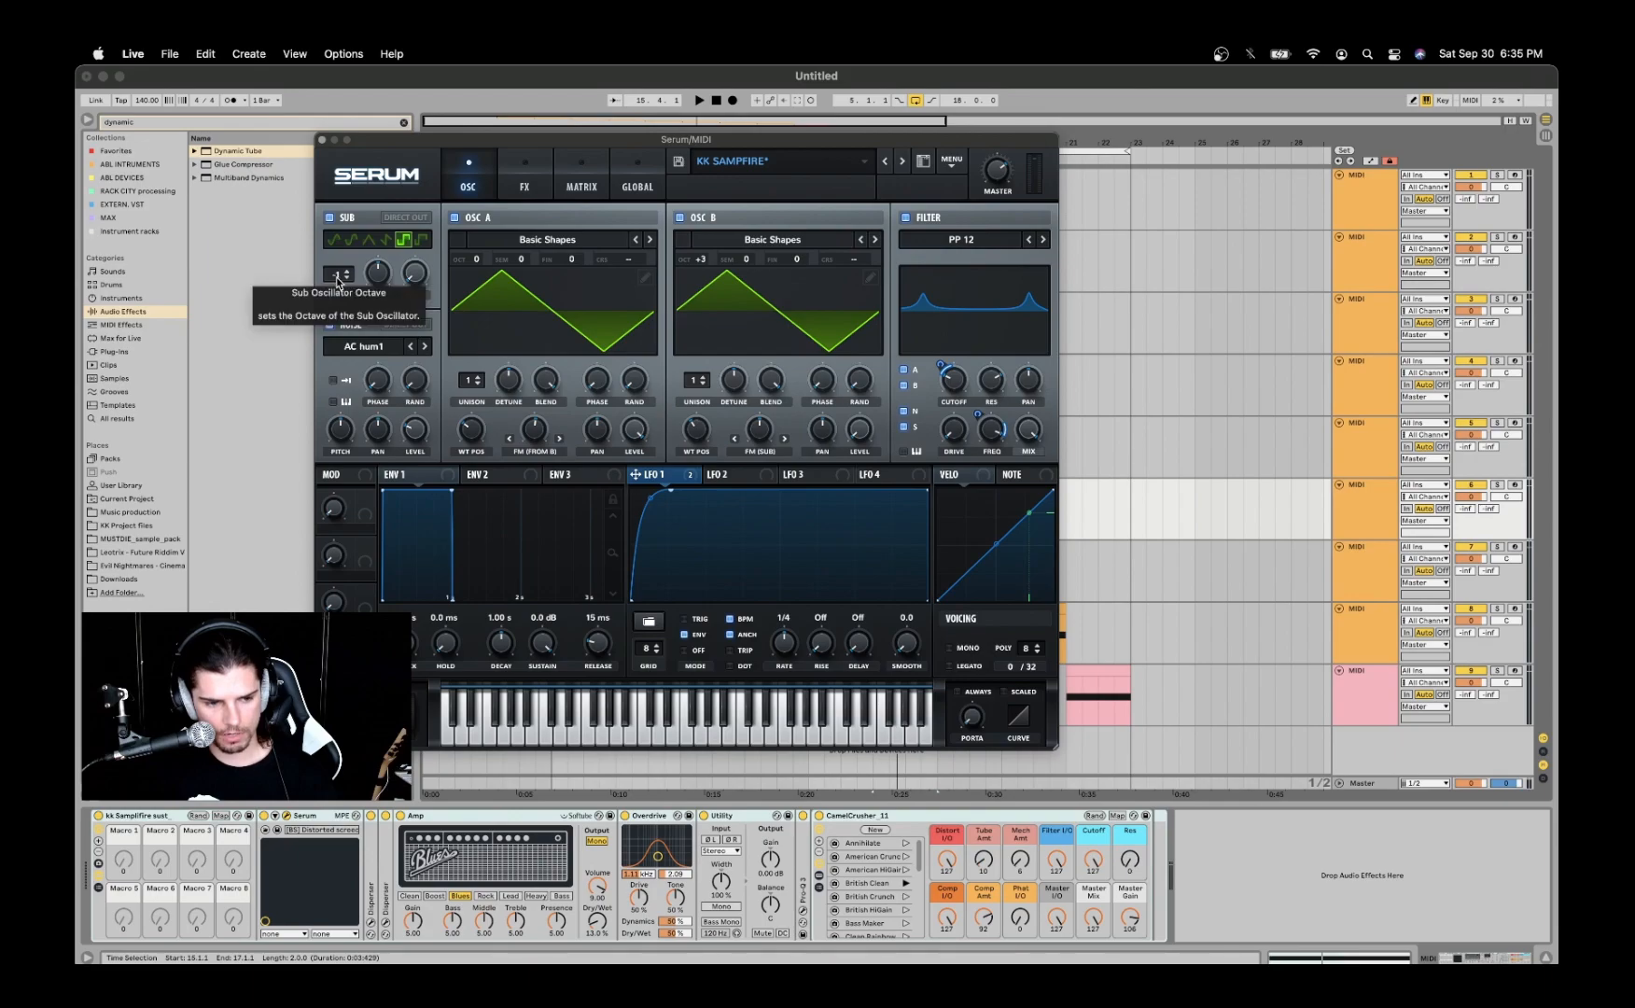
click(766, 454)
click(762, 430)
mouse_move(761, 429)
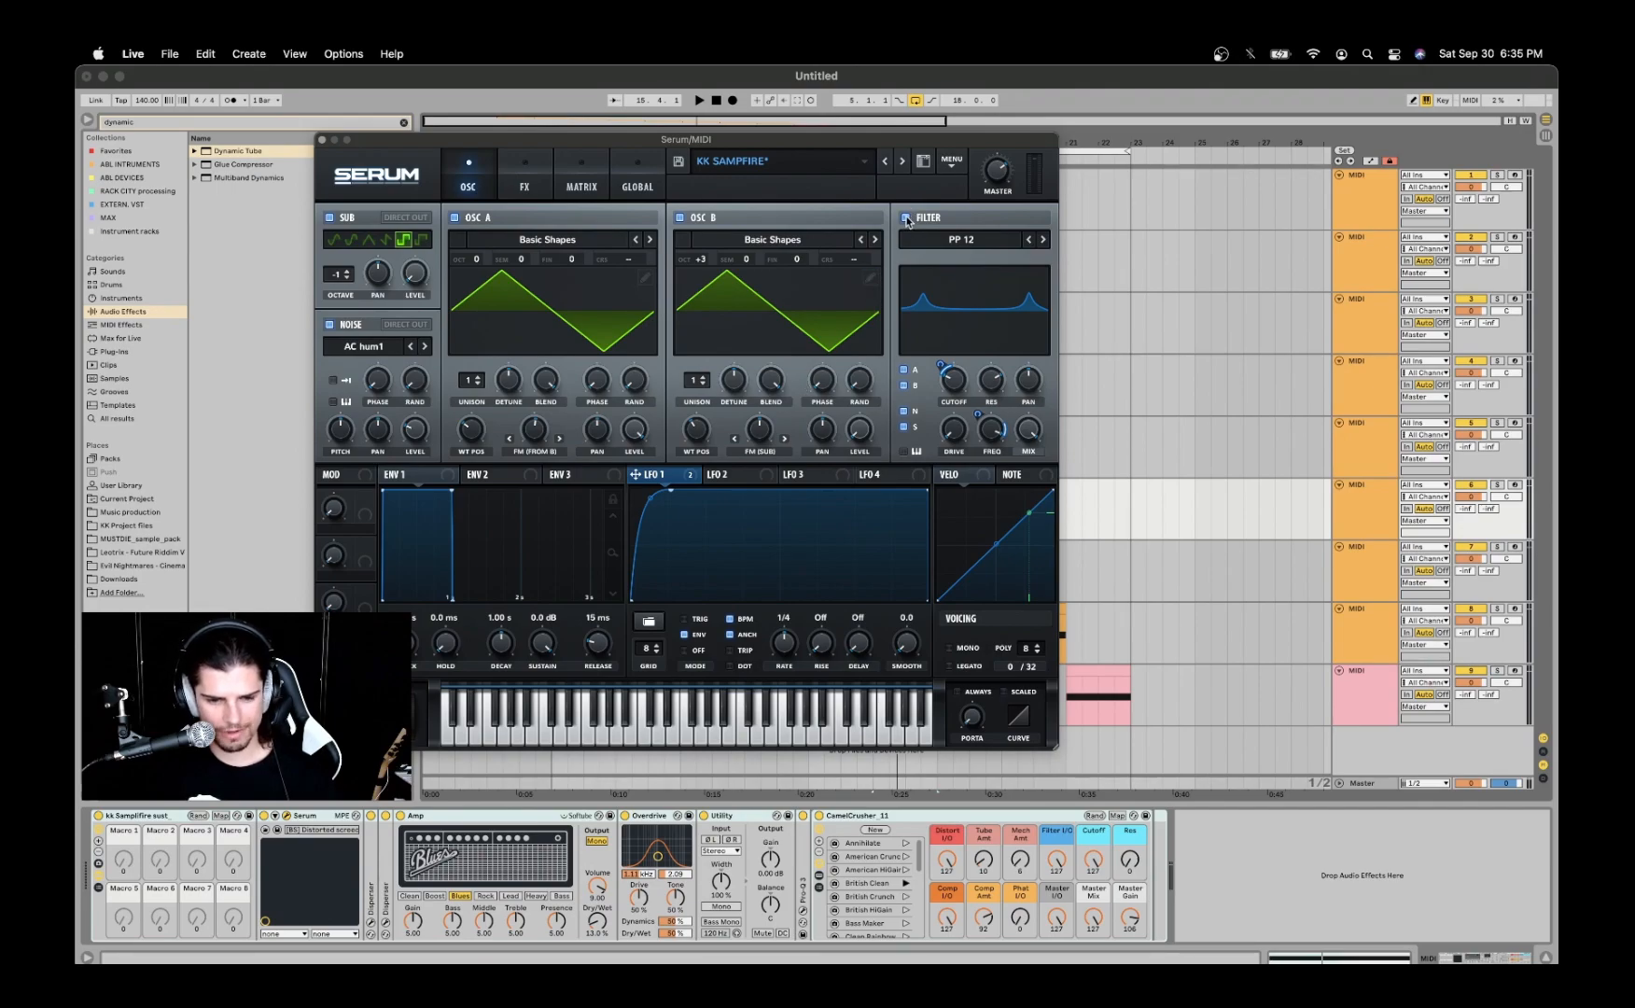
- Compare the clip's sound with the PP 12 filter off and on, and leave the filter off
click(904, 220)
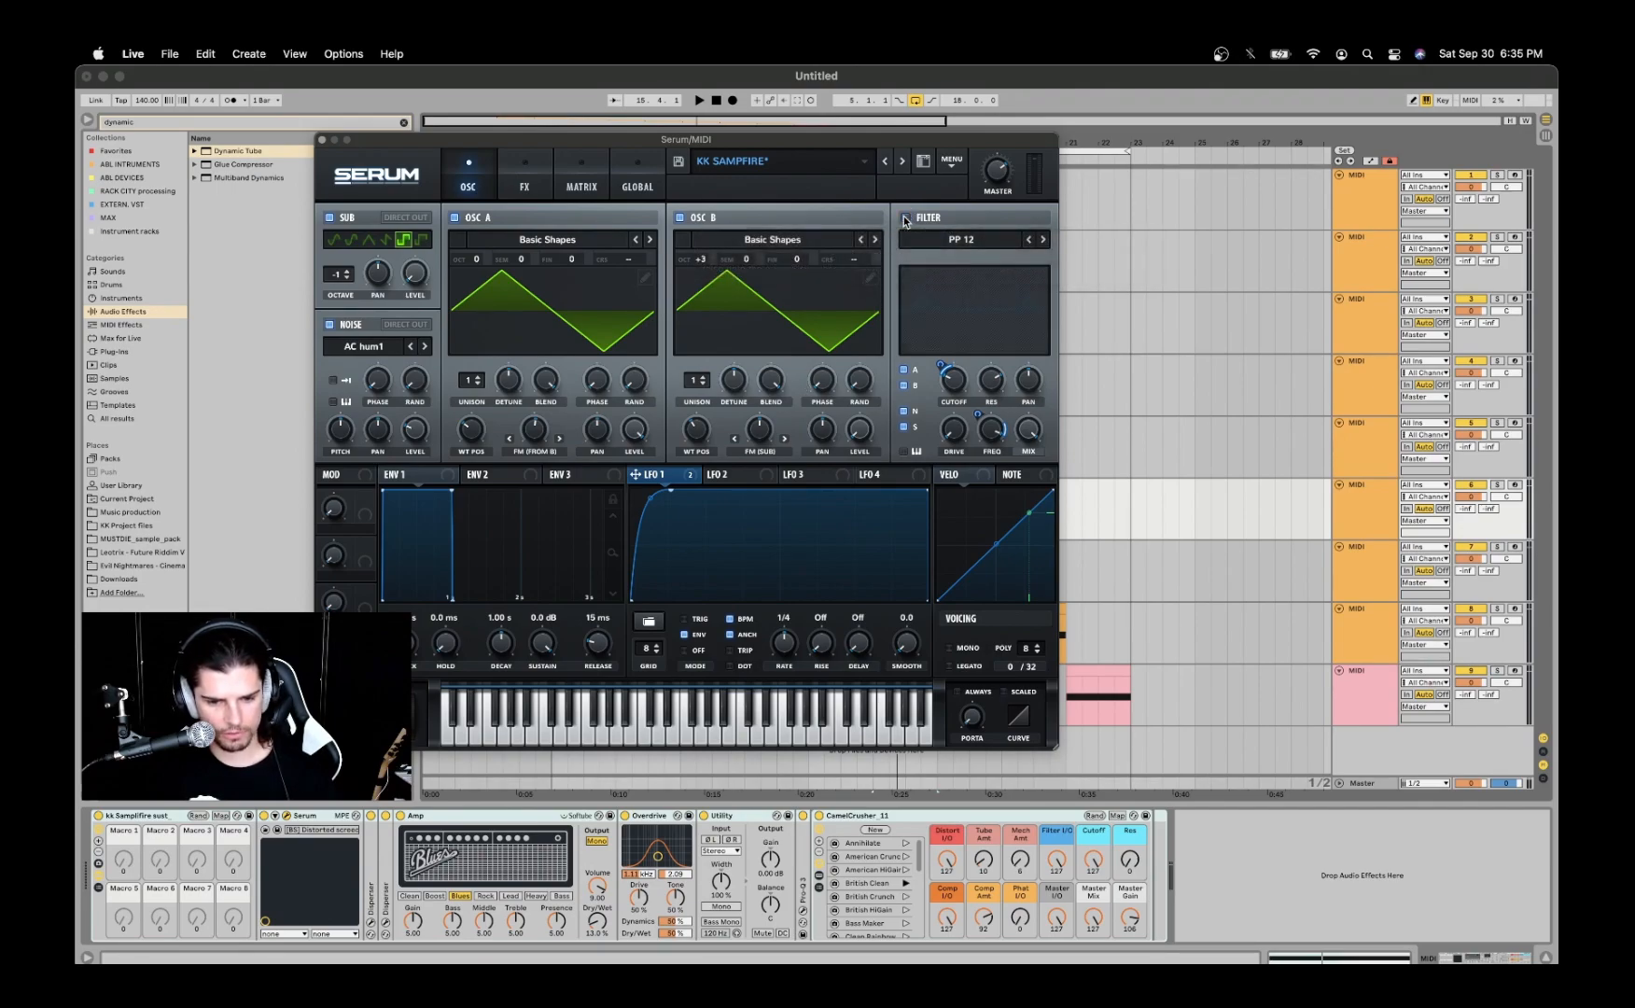
key(space)
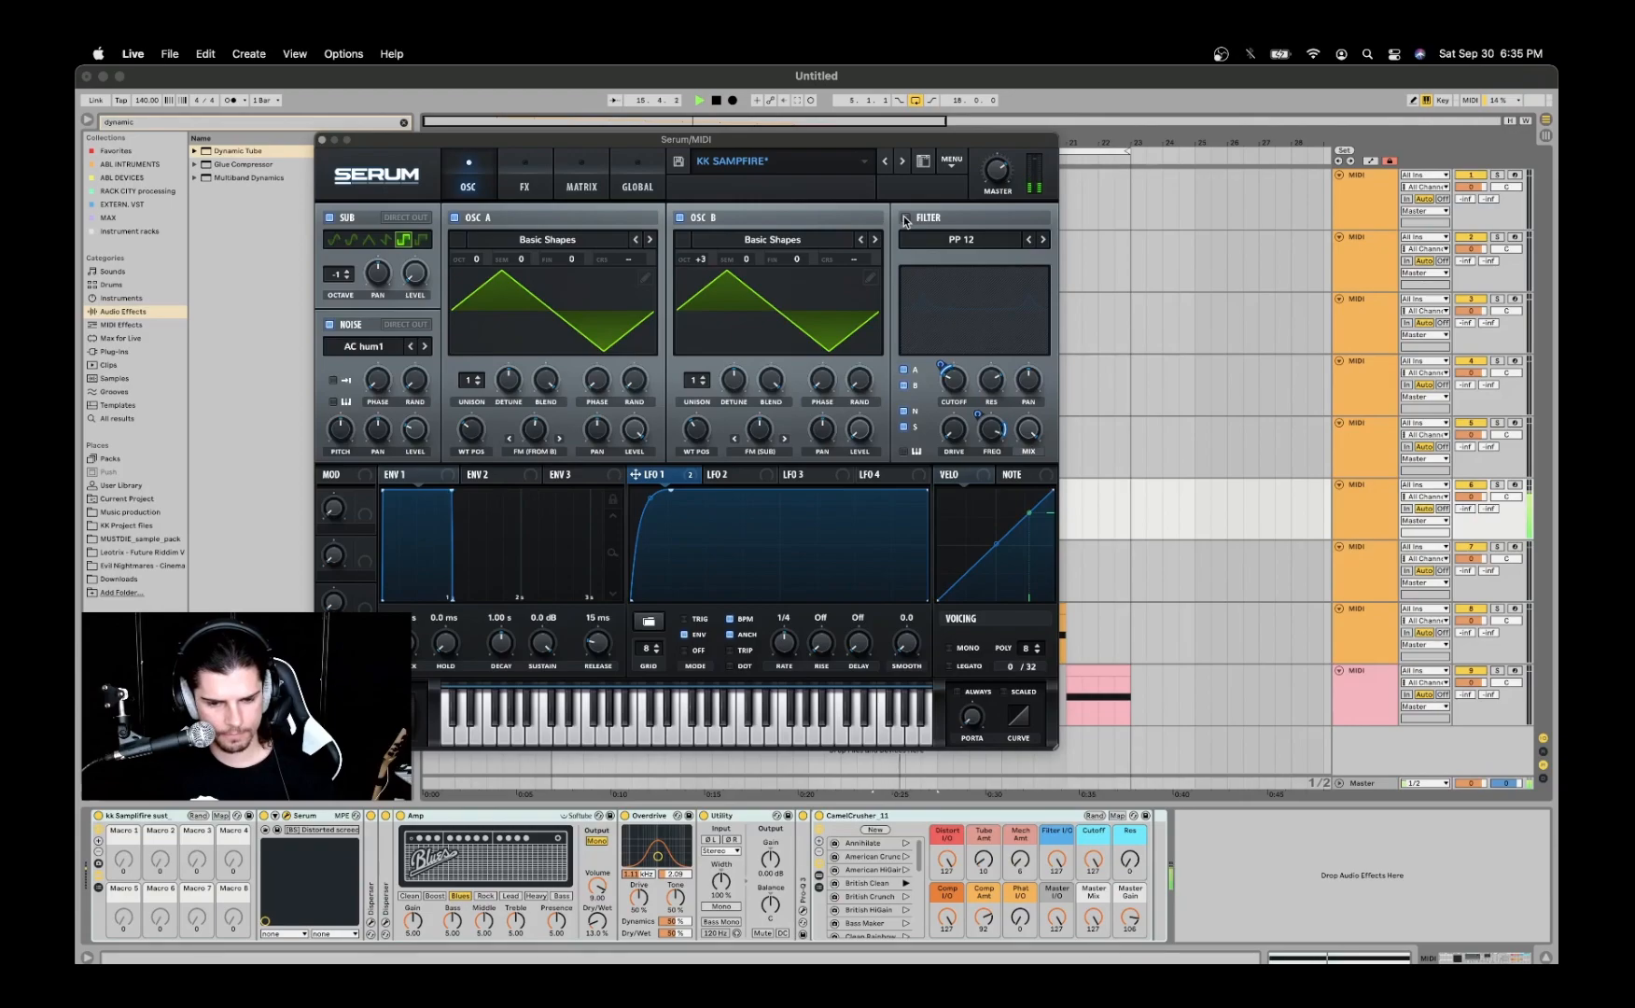
click(904, 220)
key(space)
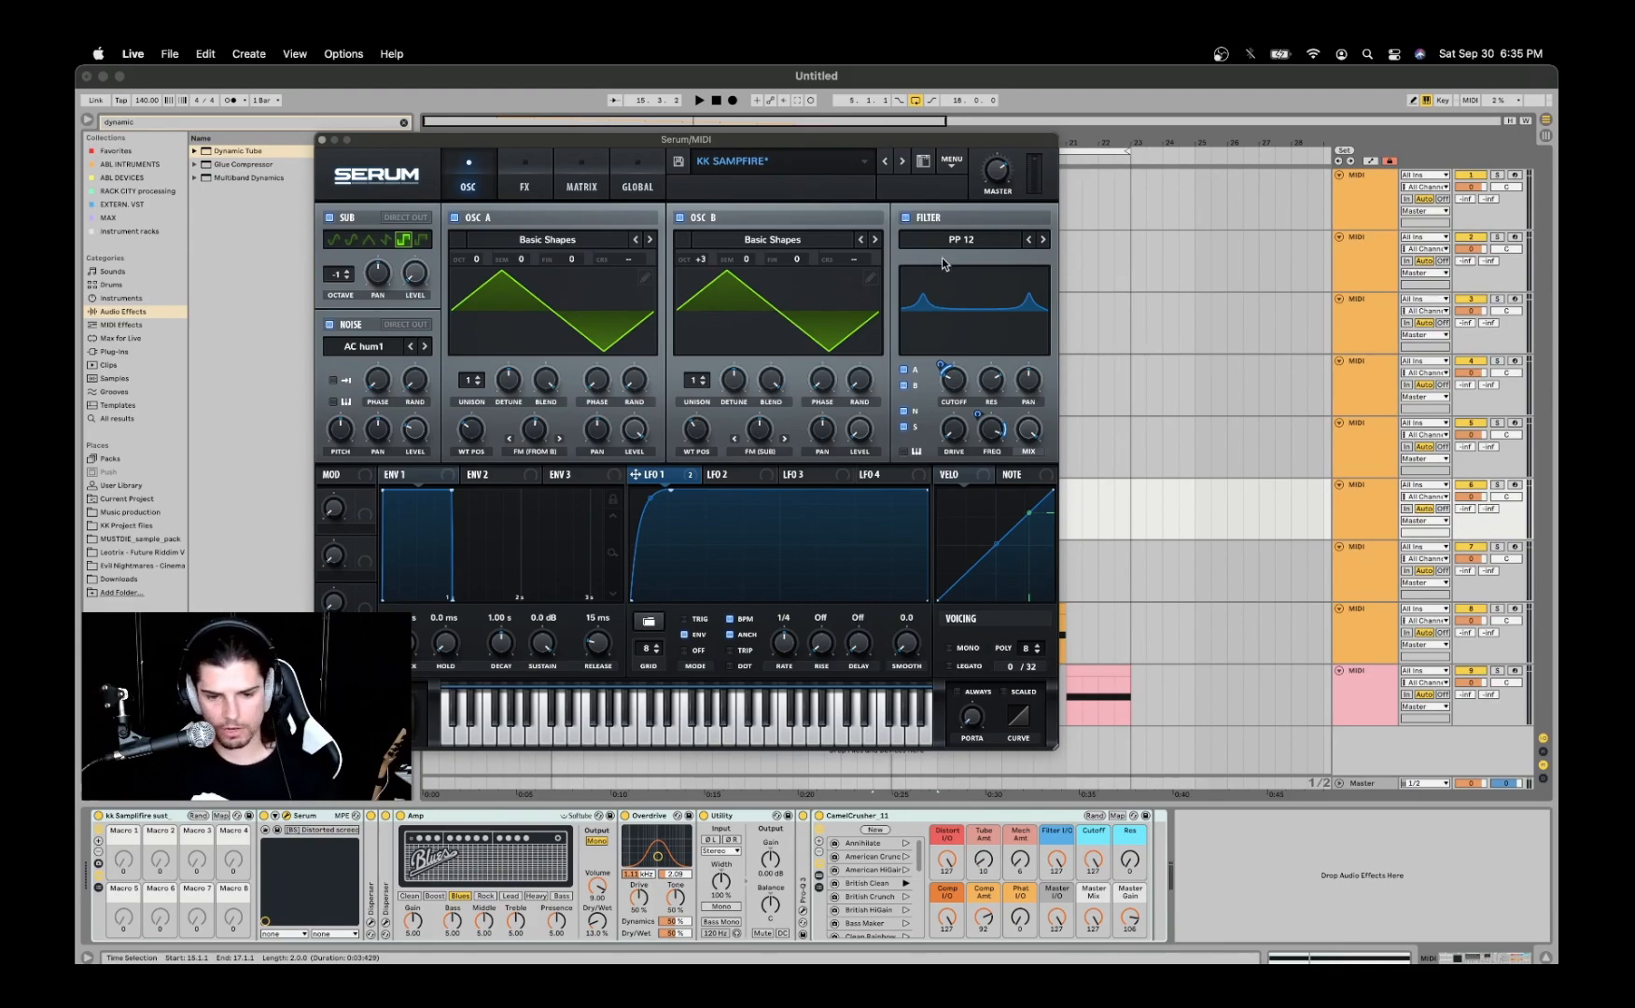
click(904, 217)
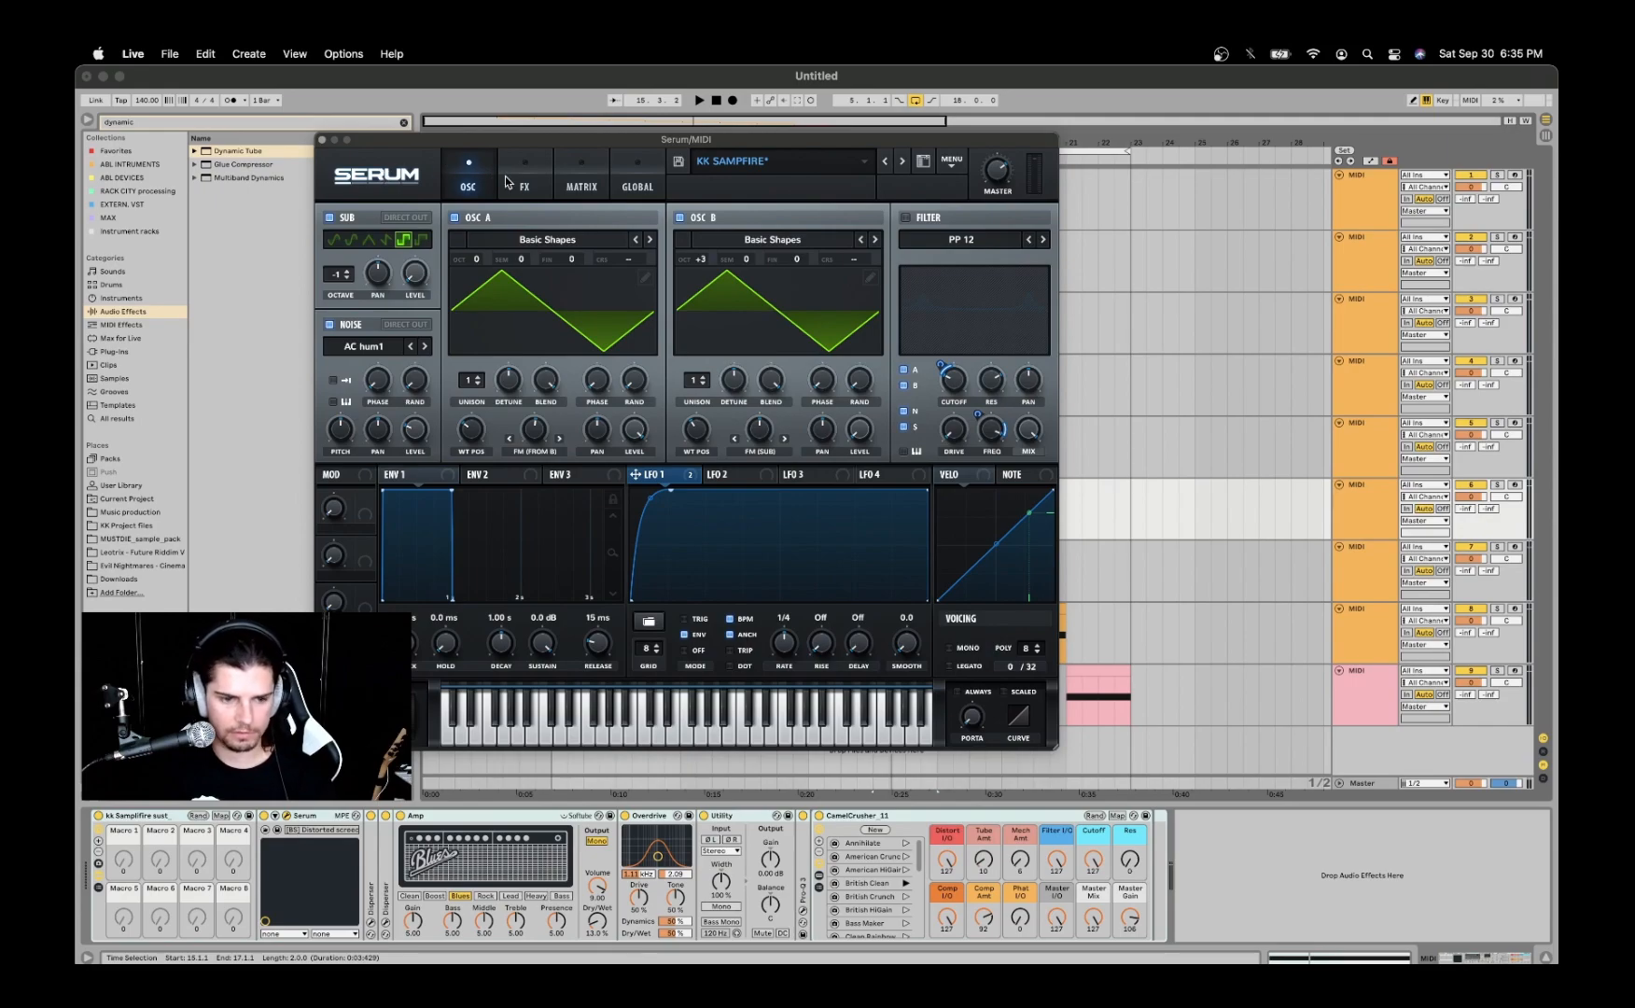
- Show Serum's effects rack and check the Tube distortion's drive amount
click(526, 179)
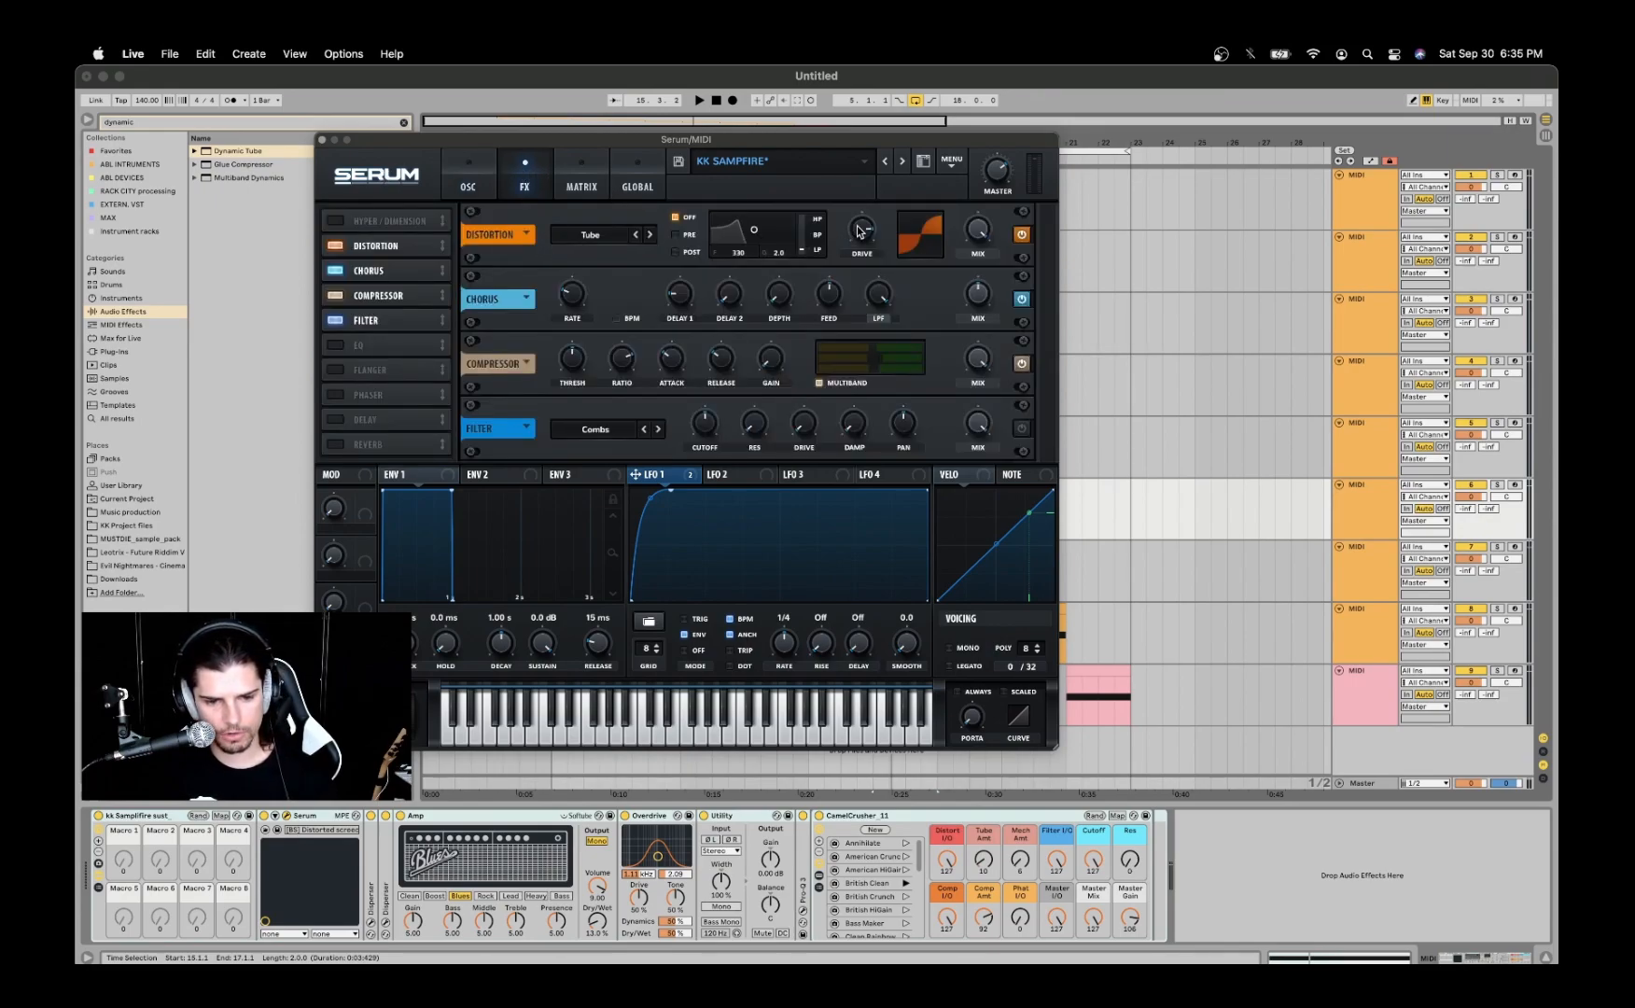
mouse_move(861, 231)
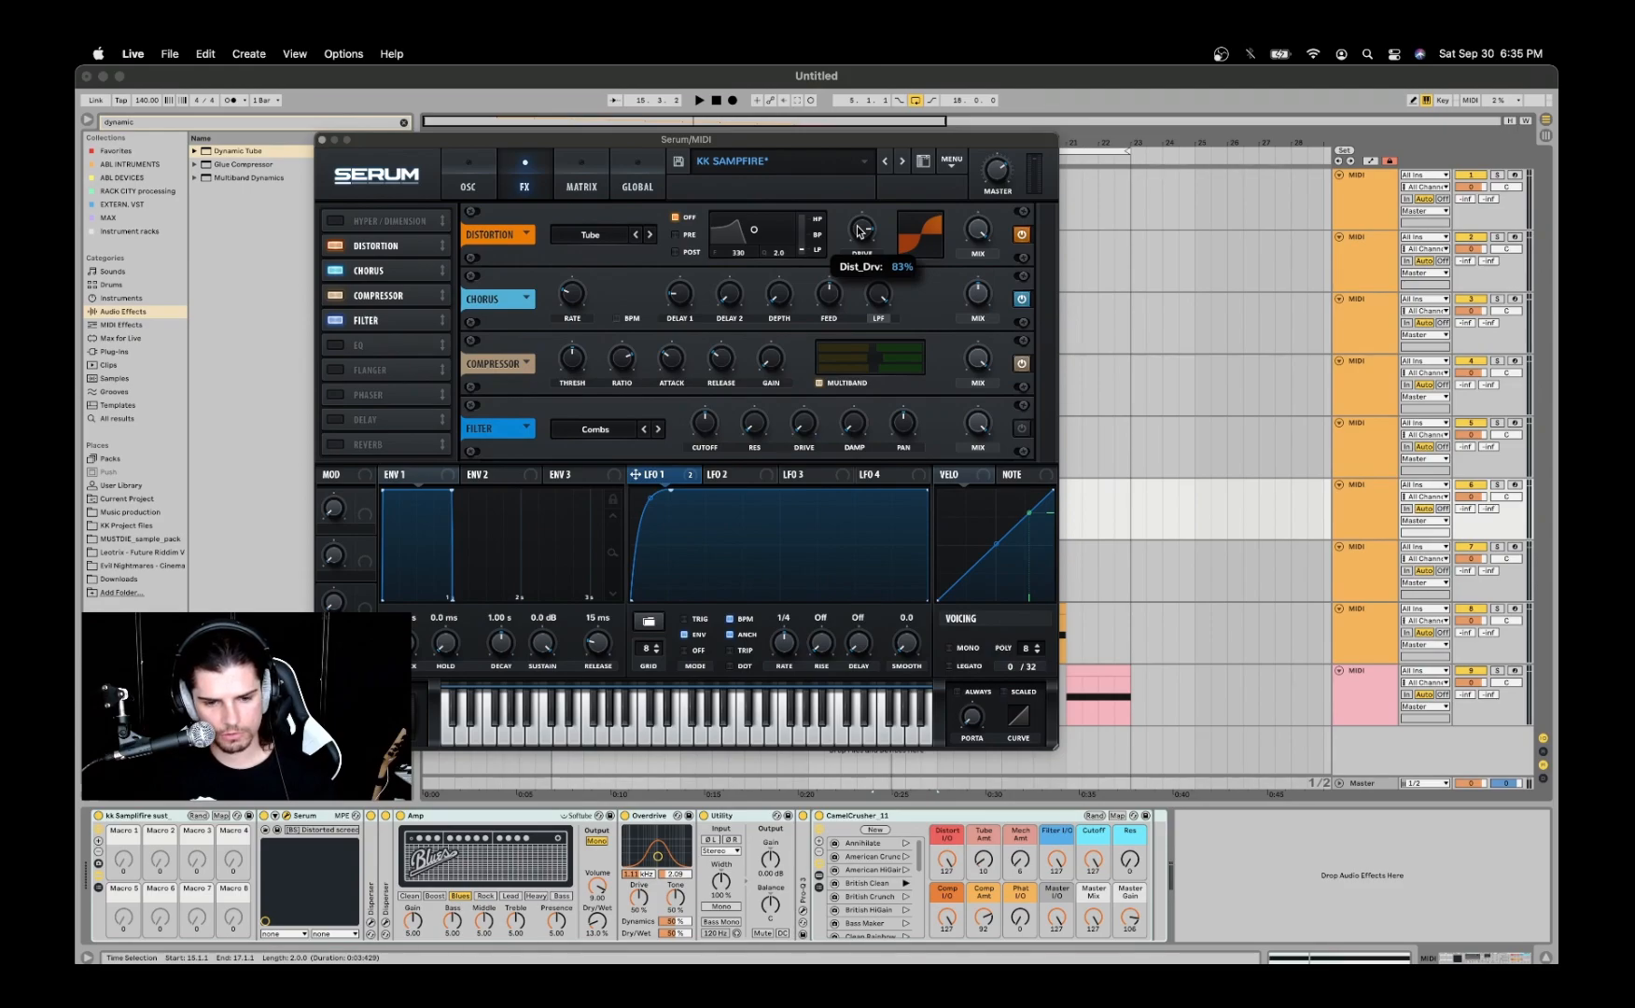
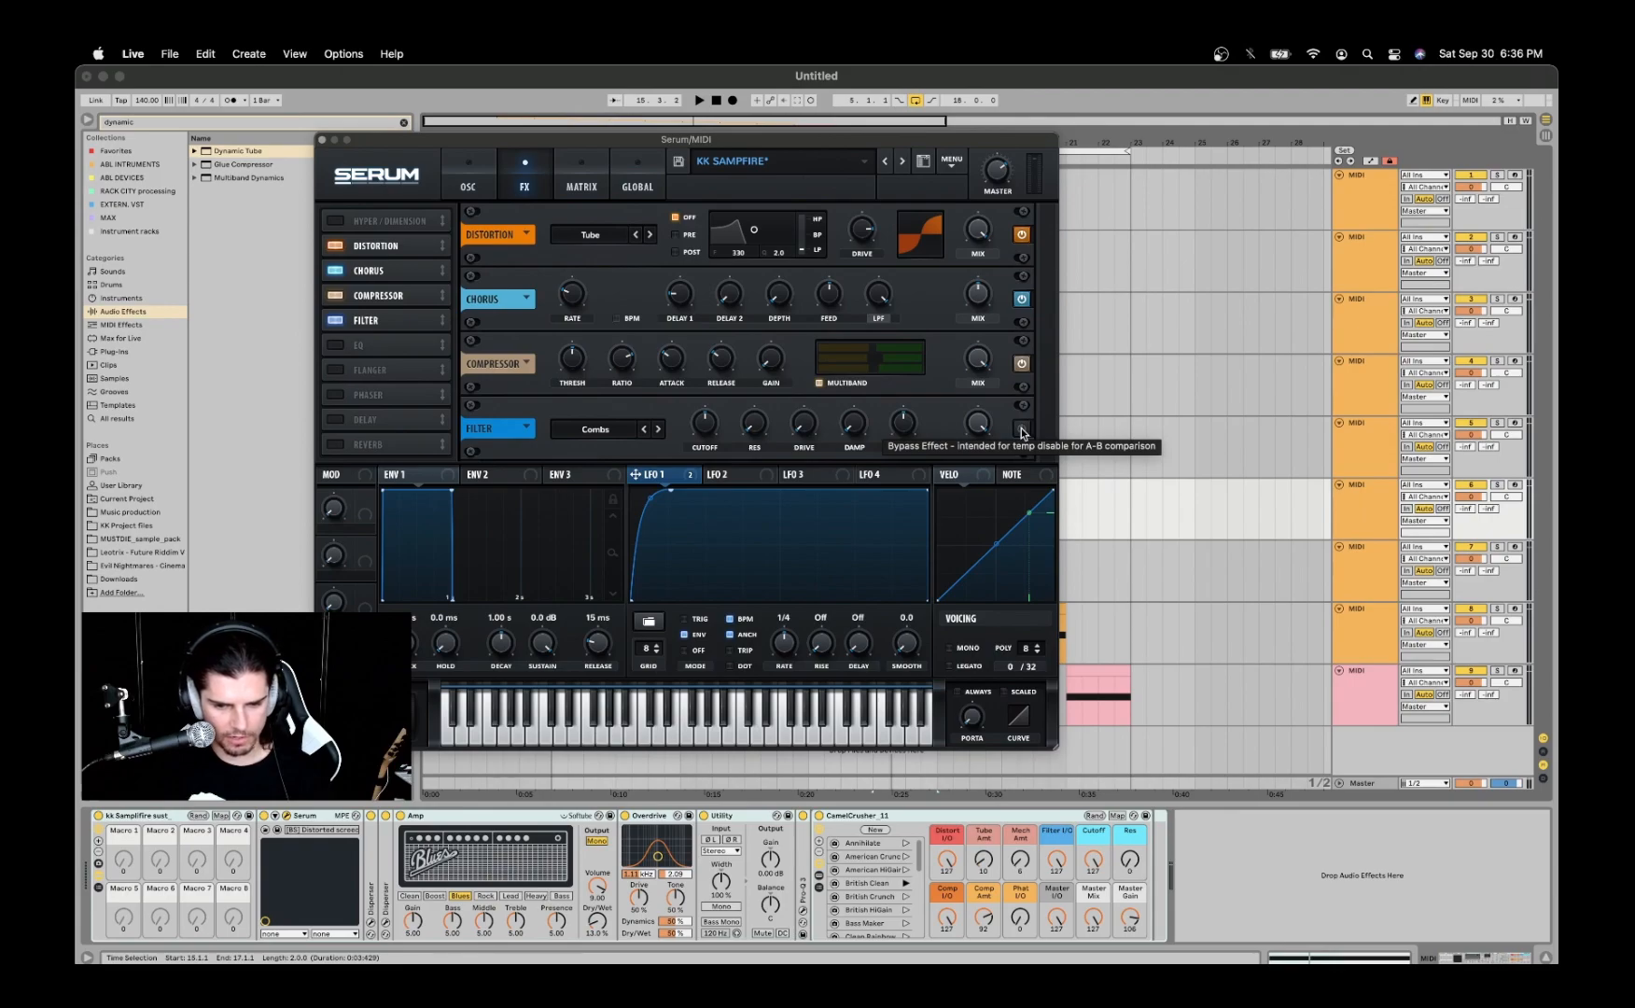
- Compare the clip's sound with Serum's Combs filter effect on and bypassed, leave it bypassed and close Serum
click(1021, 428)
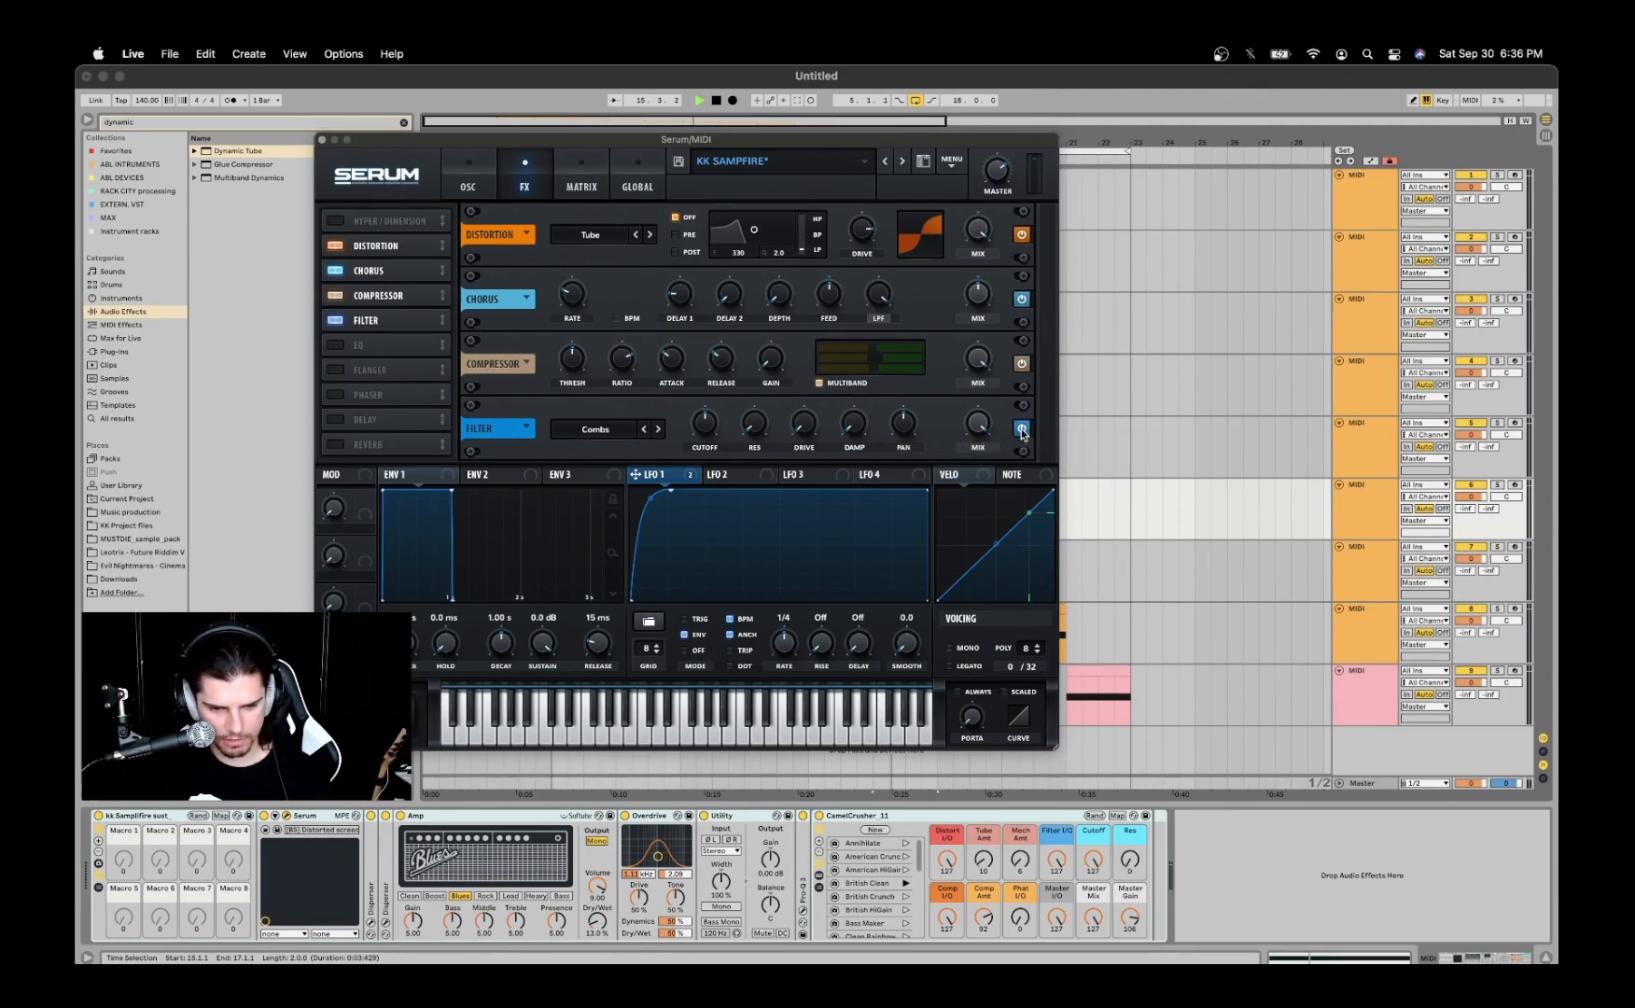
click(1021, 428)
key(space)
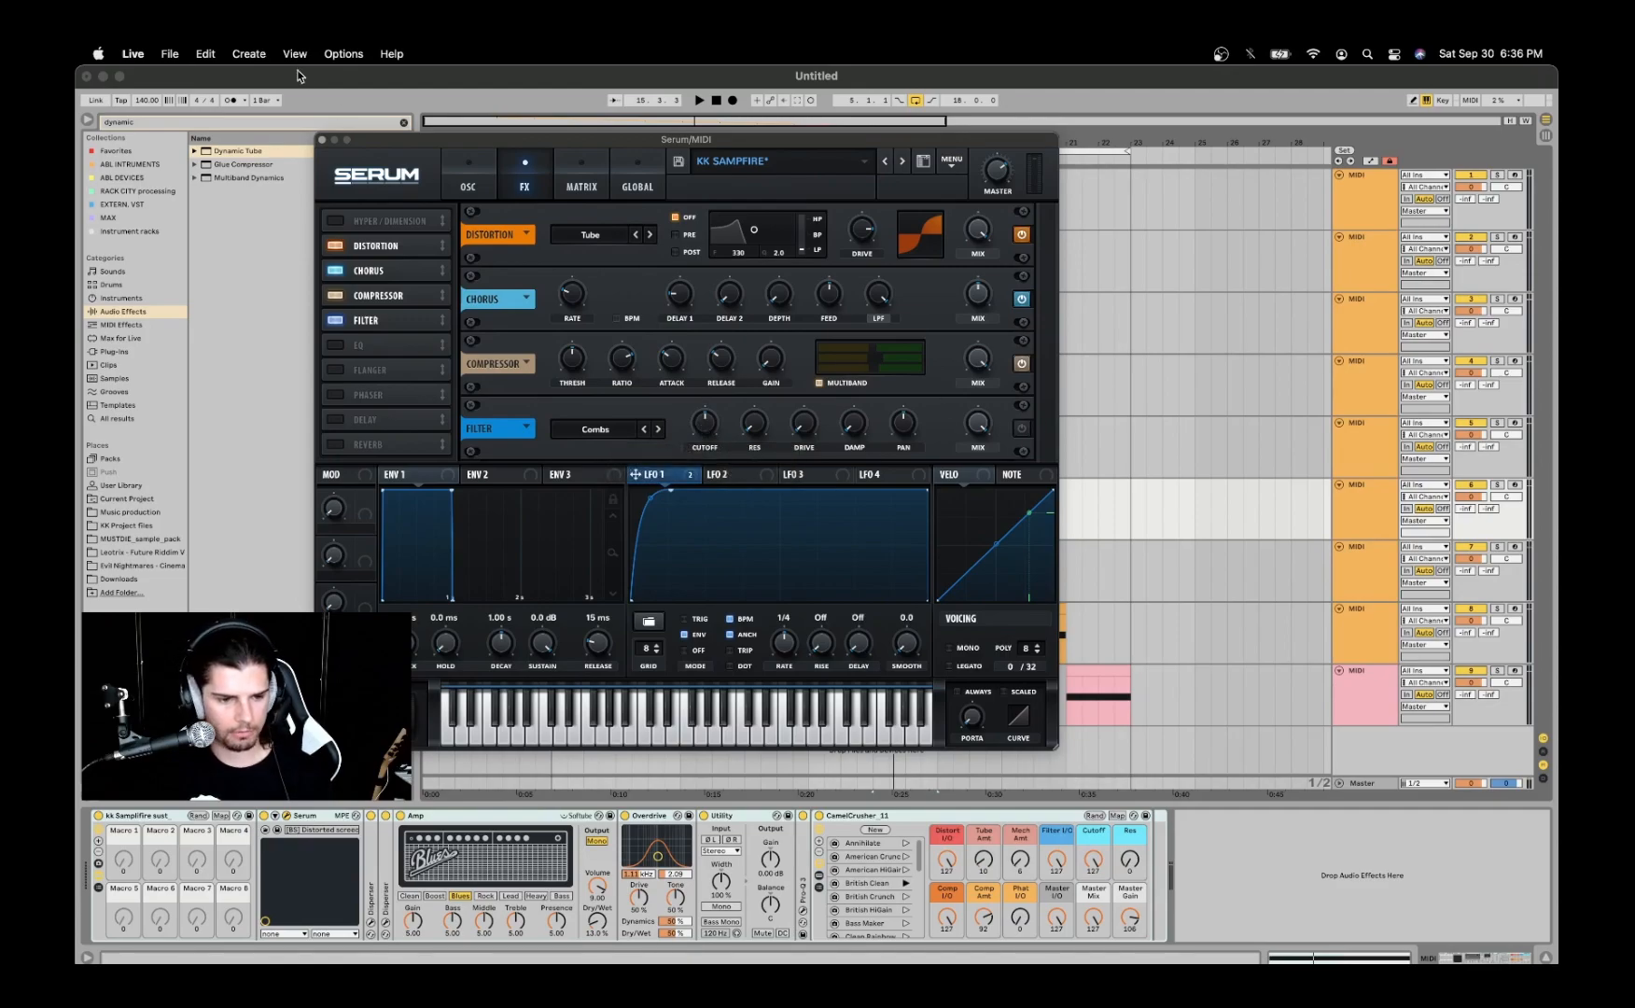
click(322, 139)
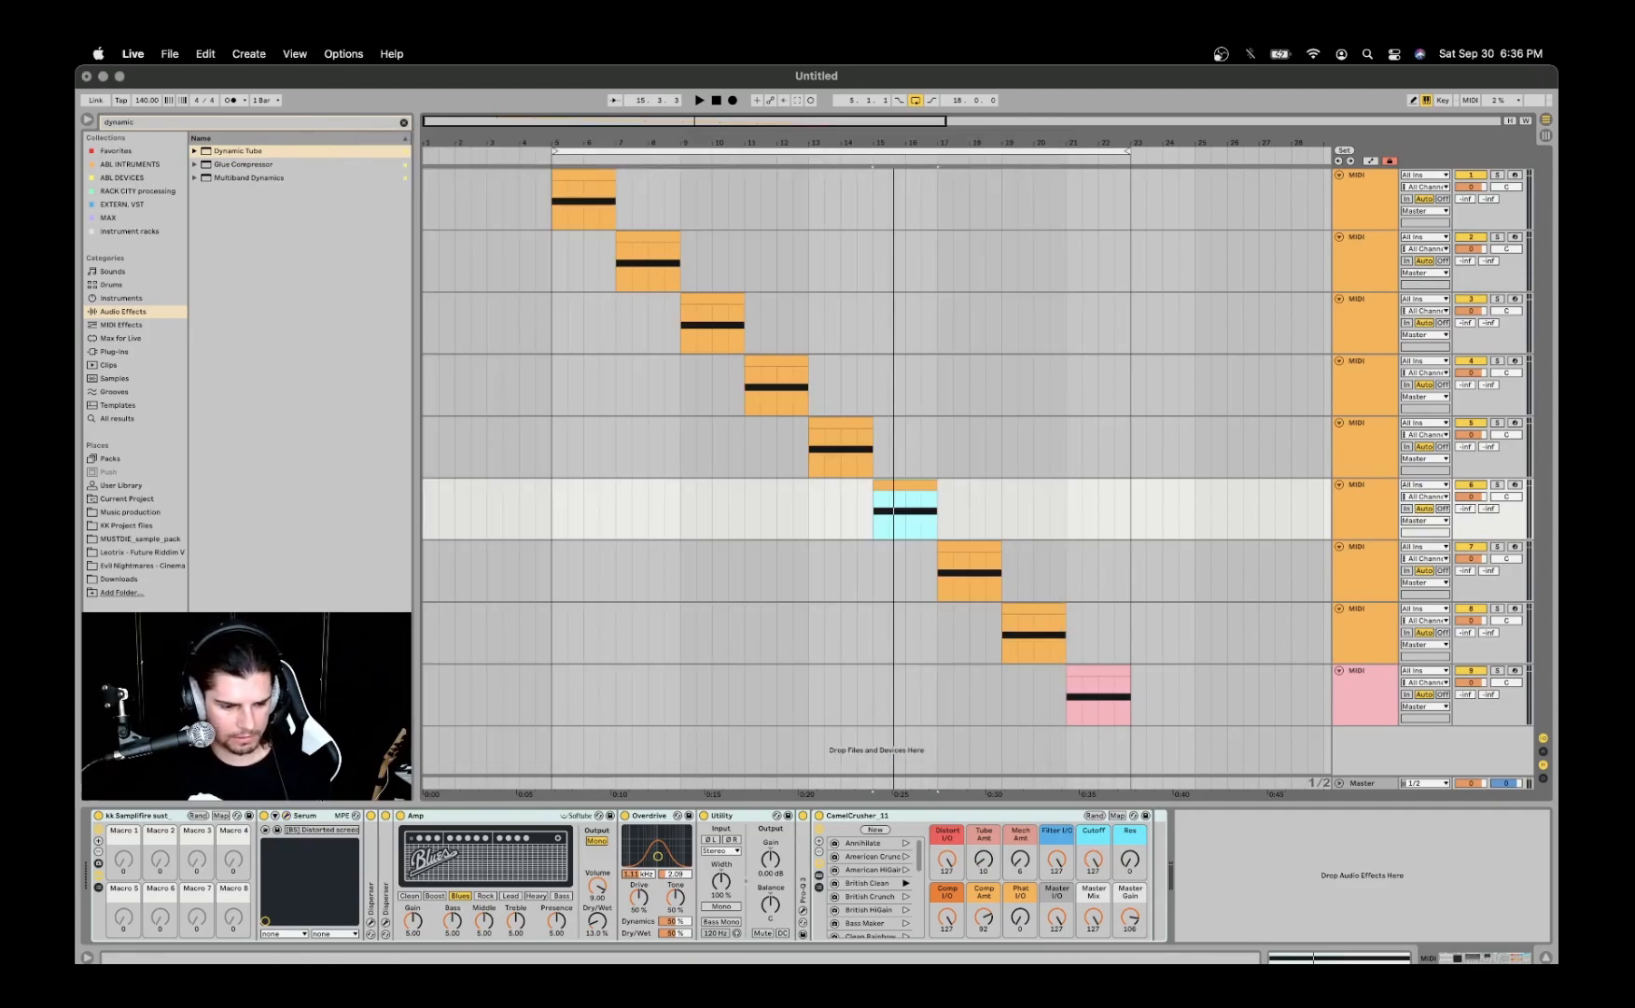
- Expand both Disperser devices on the sixth track and arrange their plugin windows one above the other
double_click(370, 870)
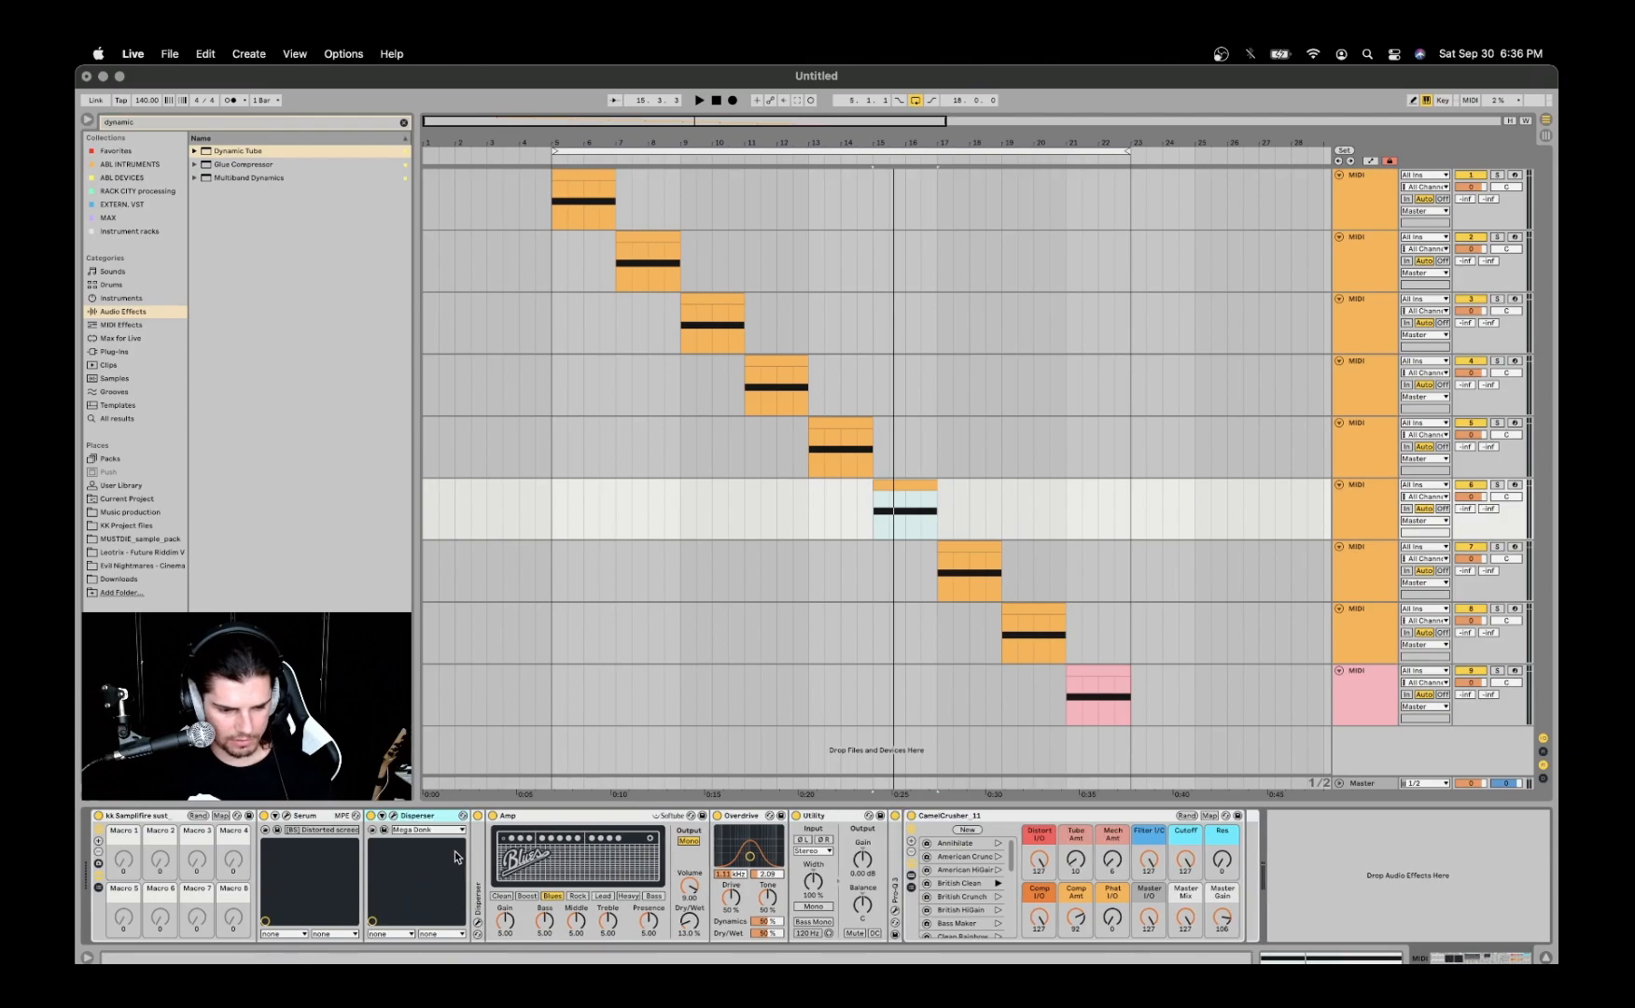
key(super+d)
click(393, 816)
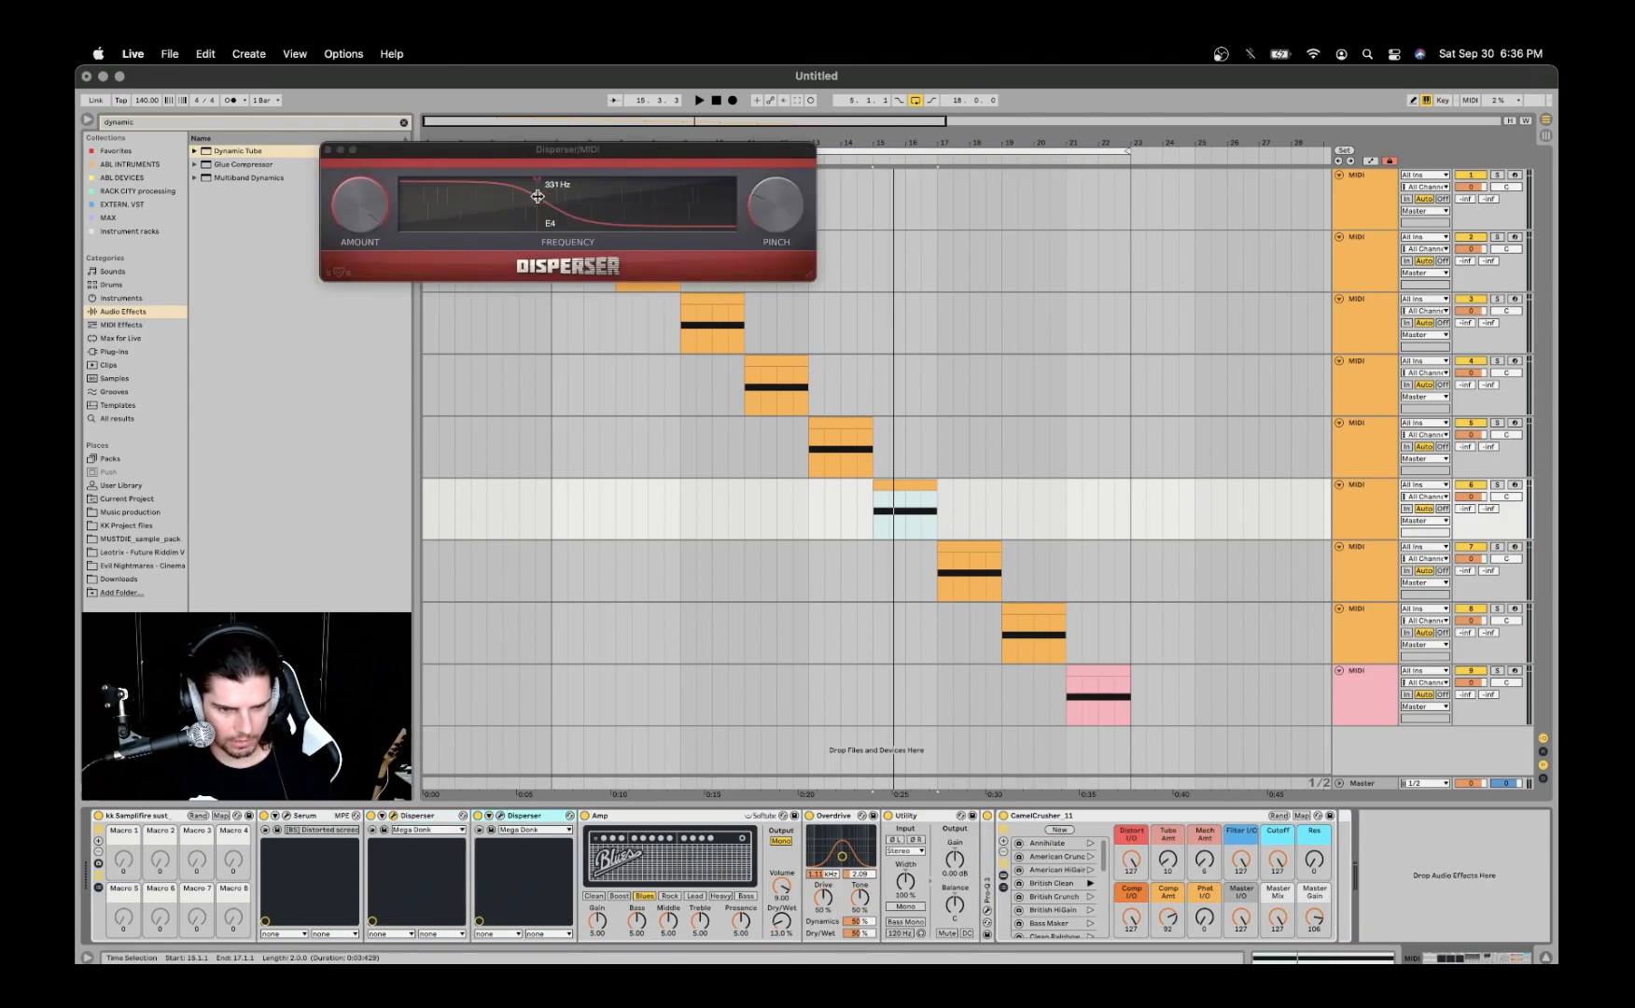
click(500, 816)
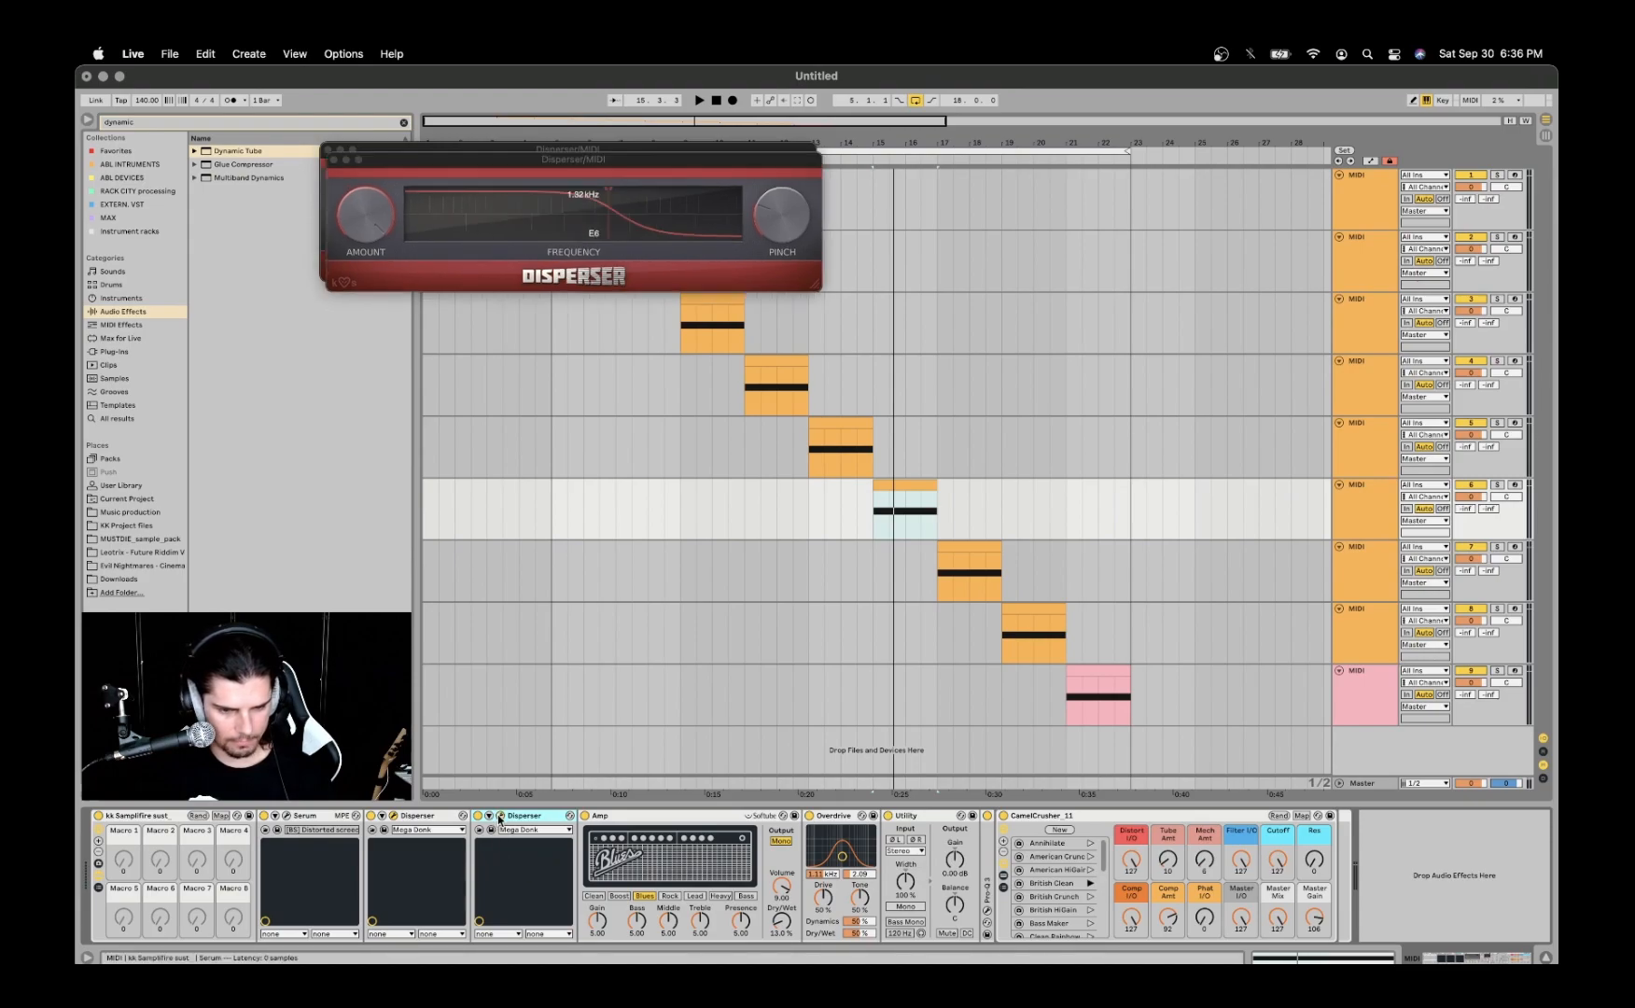
drag(553, 158, 544, 279)
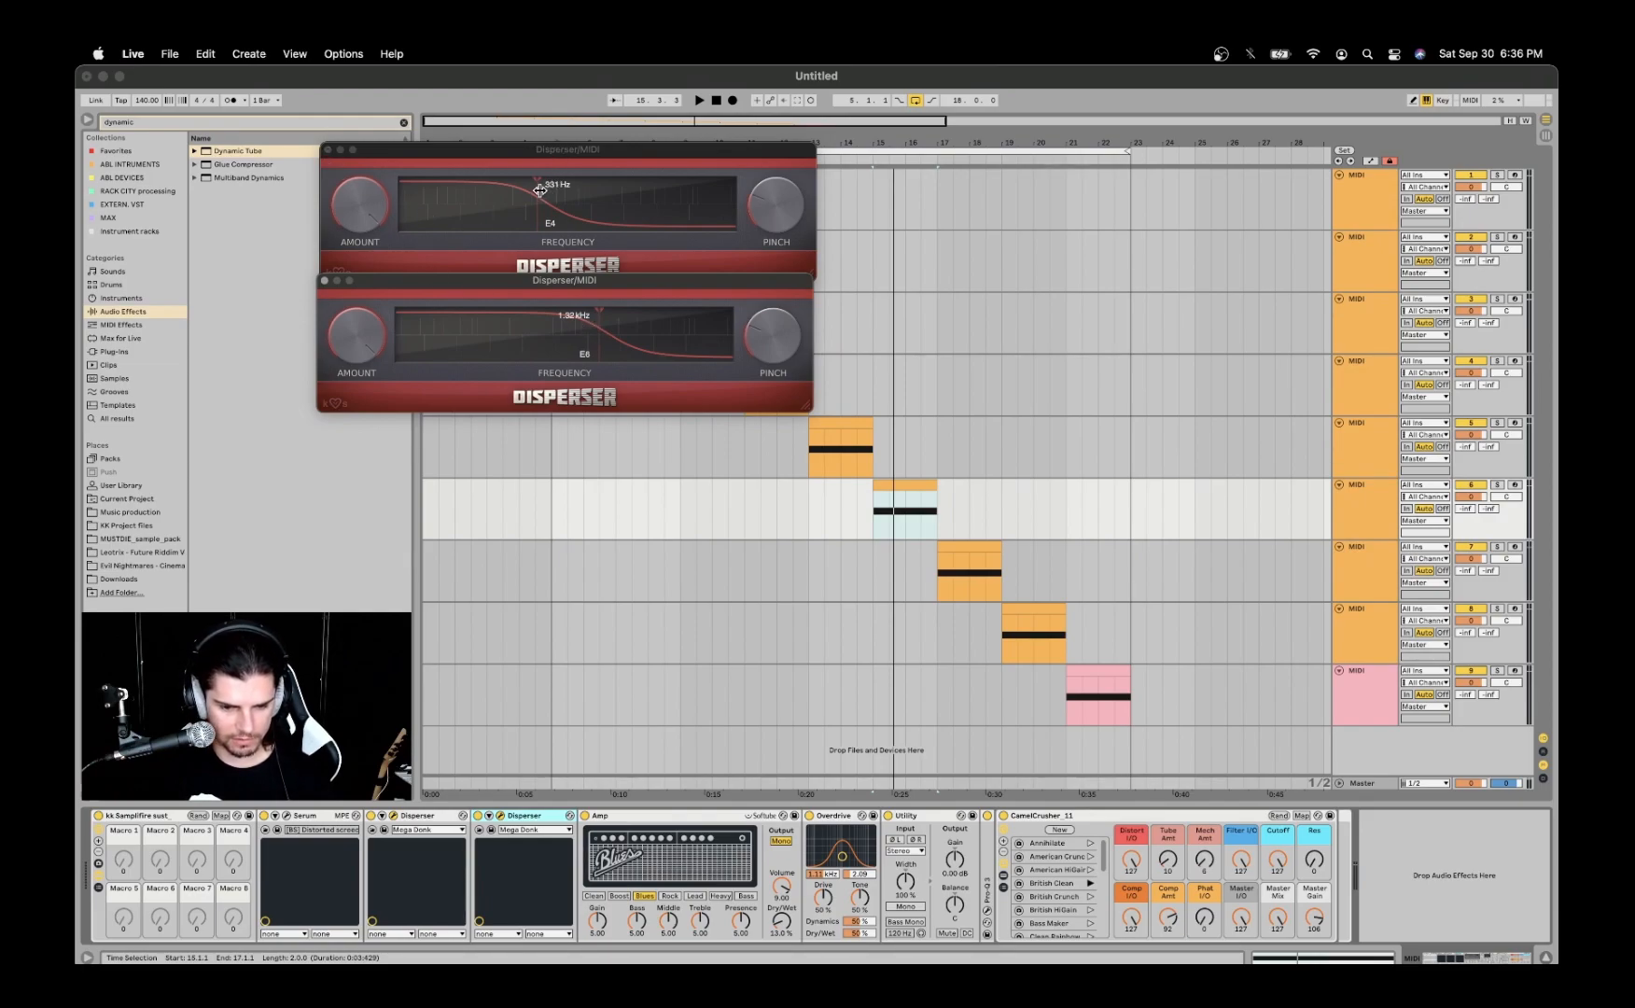
- Set the first Disperser's frequency to 467 Hz and the second's to about 2.52 kHz, and audition the clip
drag(541, 186, 559, 191)
drag(601, 342, 628, 344)
key(space)
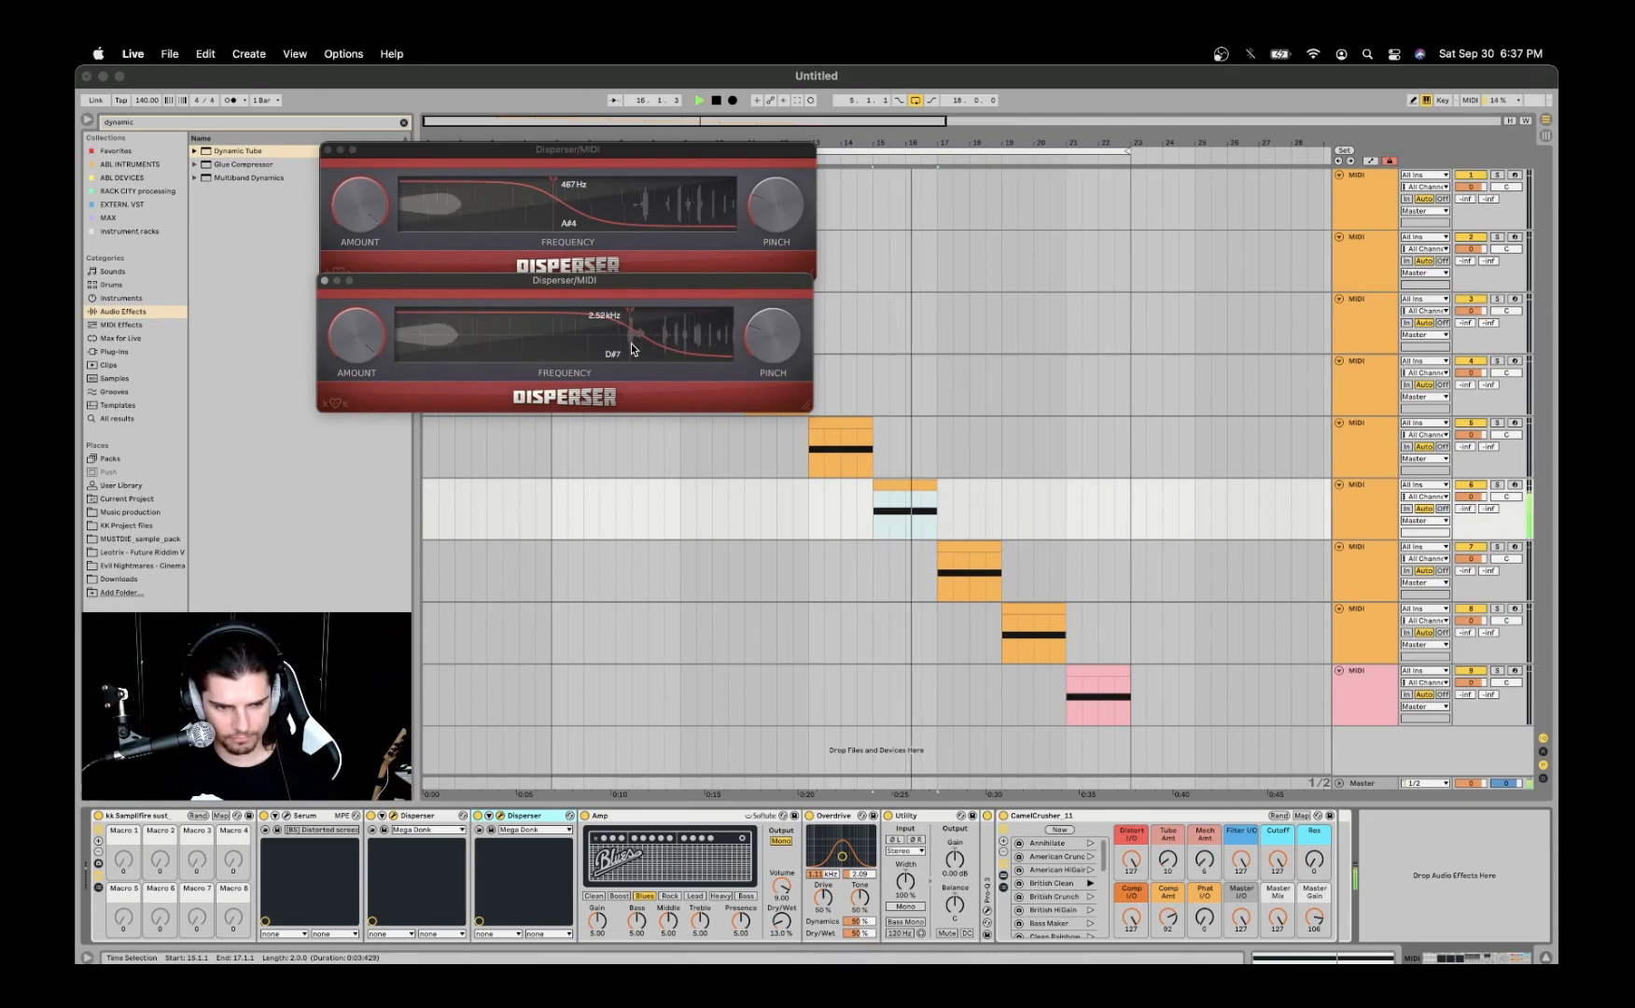
key(space)
- Close both Disperser windows and collapse the two devices in the effects chain
click(328, 150)
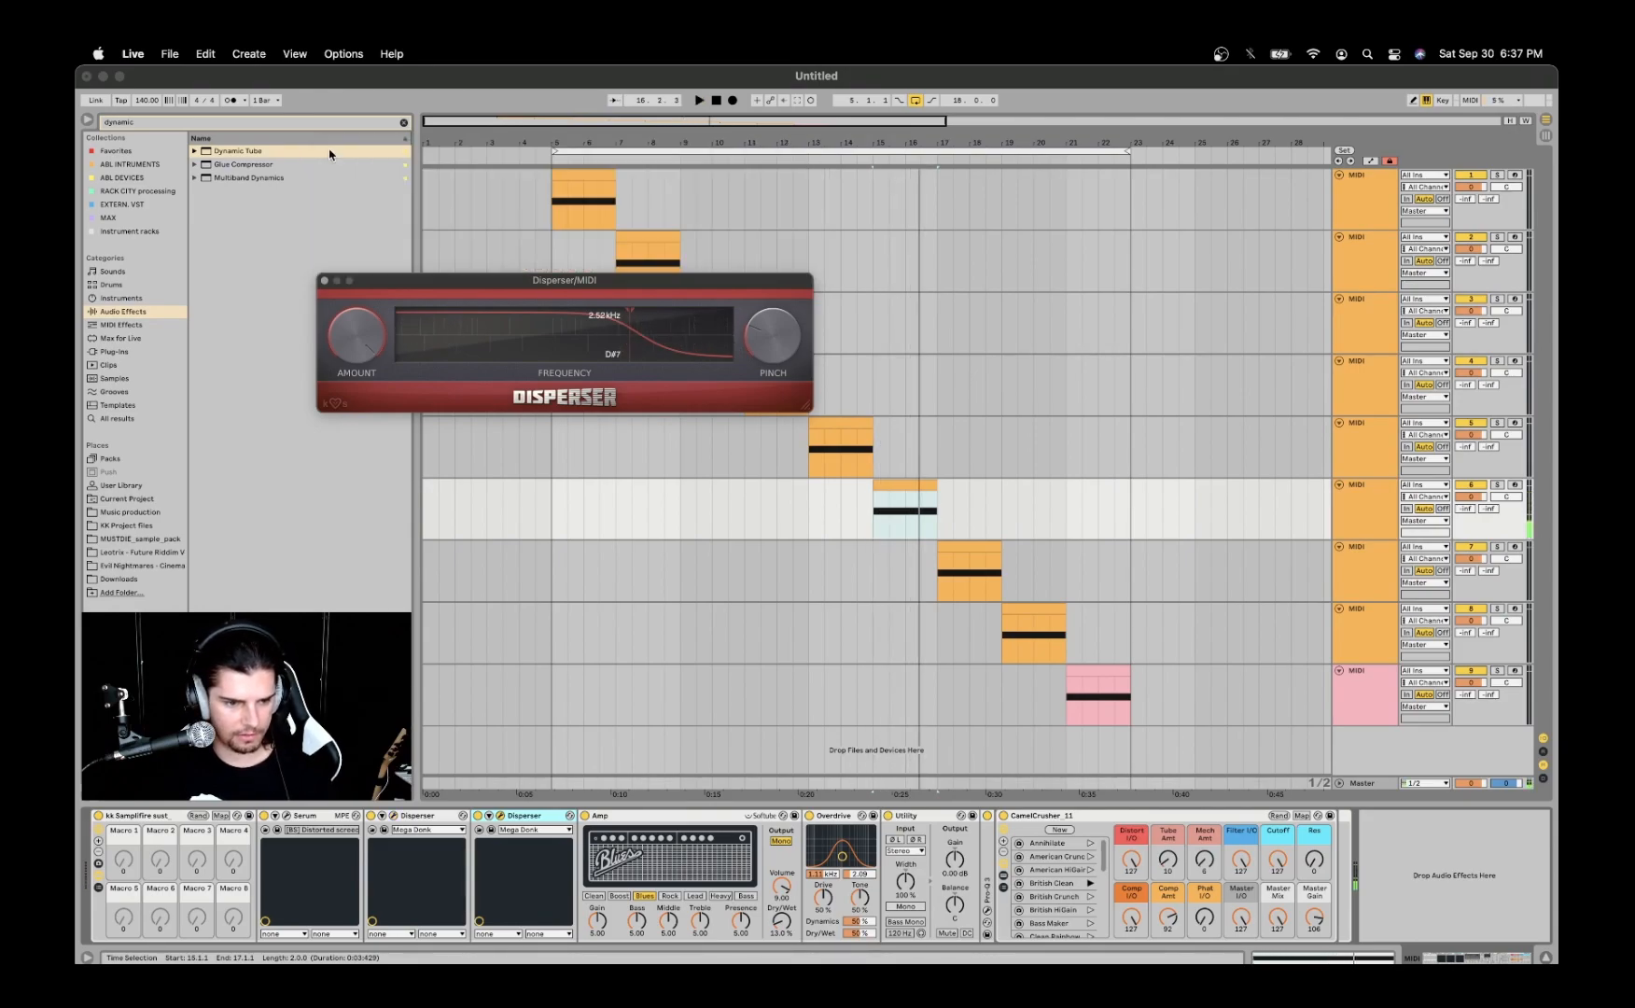
click(324, 281)
double_click(512, 815)
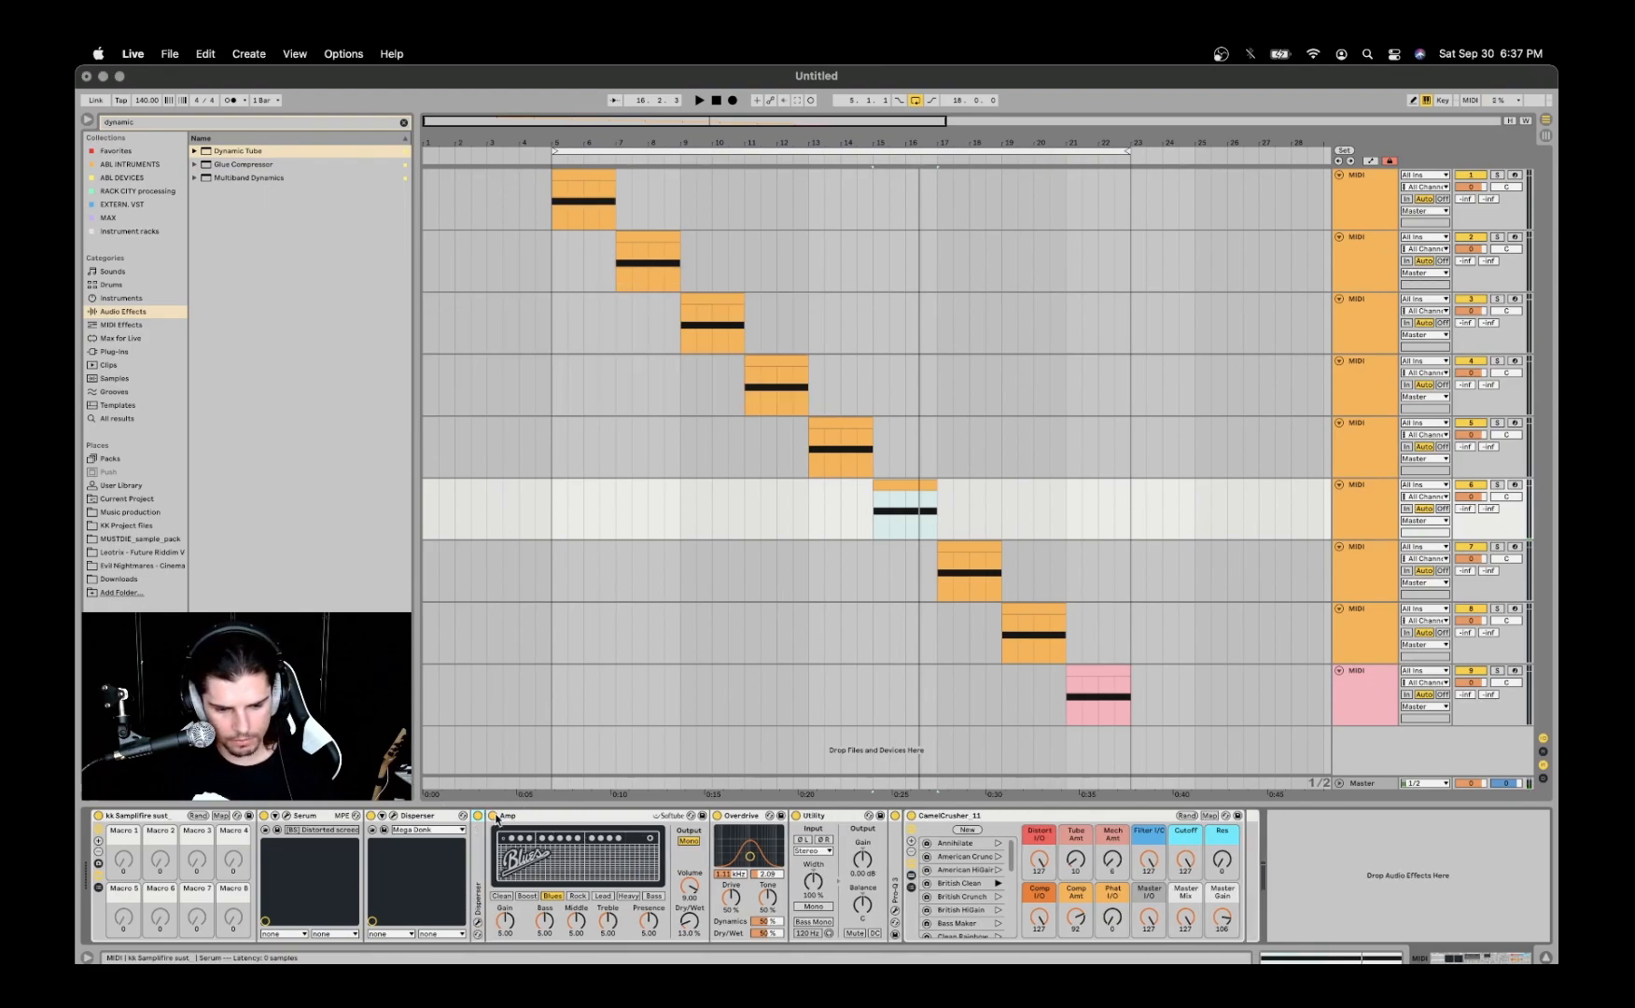
double_click(431, 816)
click(453, 827)
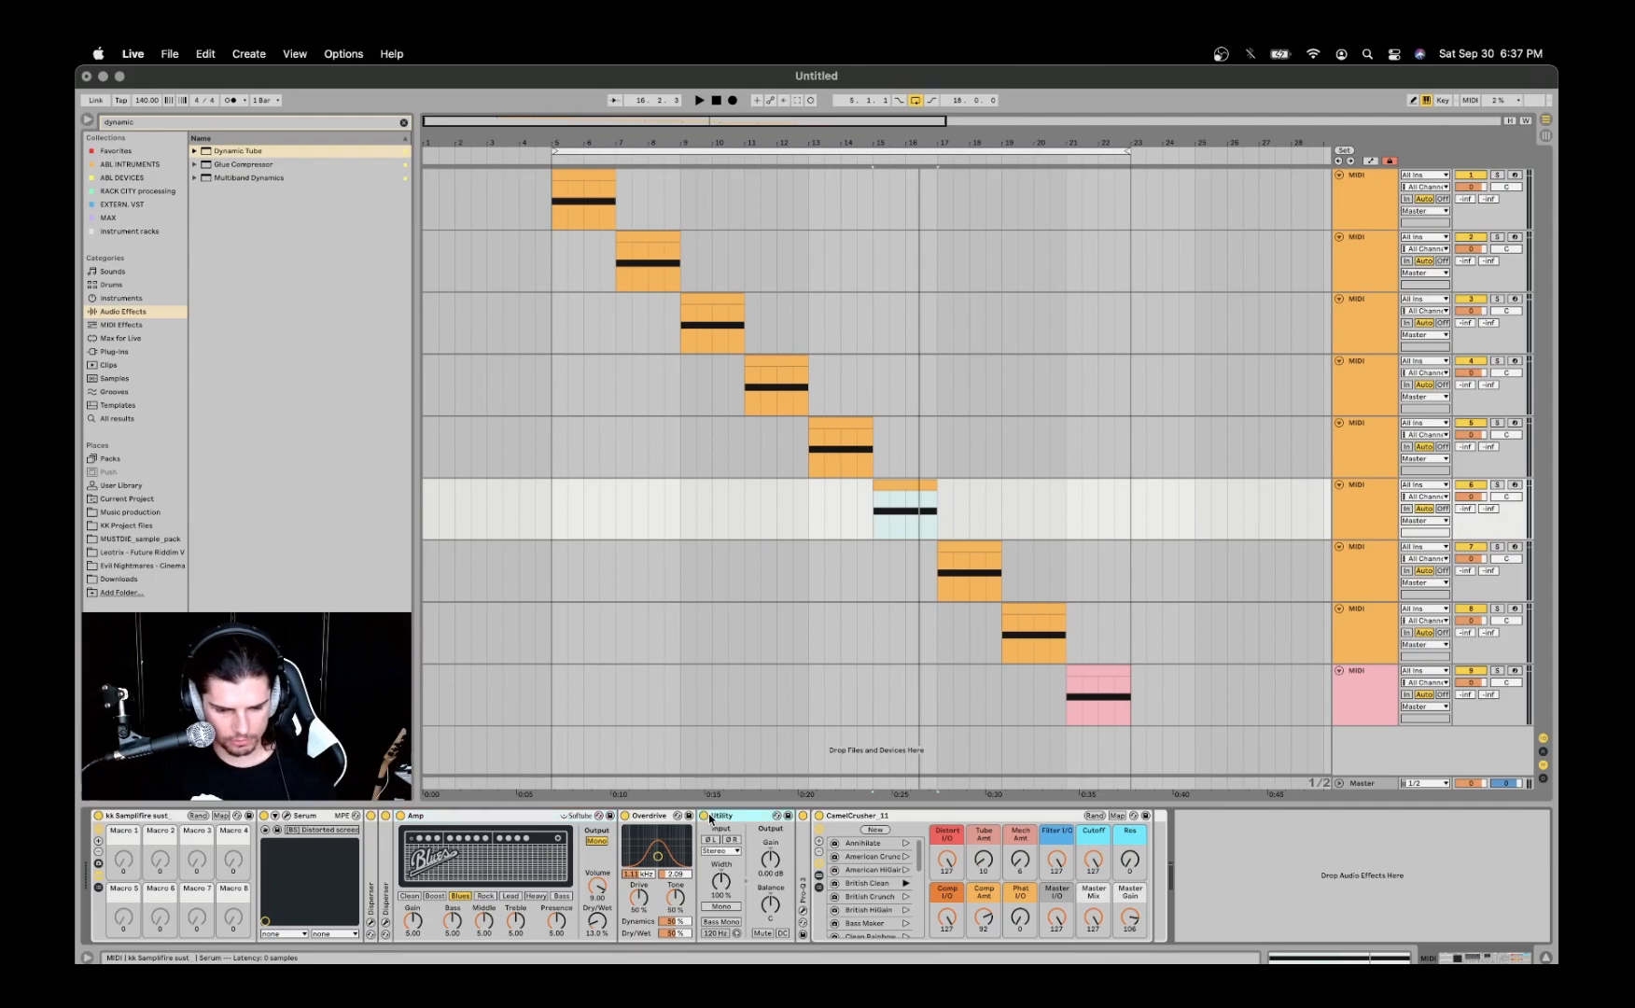
- Delete the Utility device, expand Pro-Q 3 and inspect its low-cut band's frequency and slope
key(Delete)
double_click(707, 854)
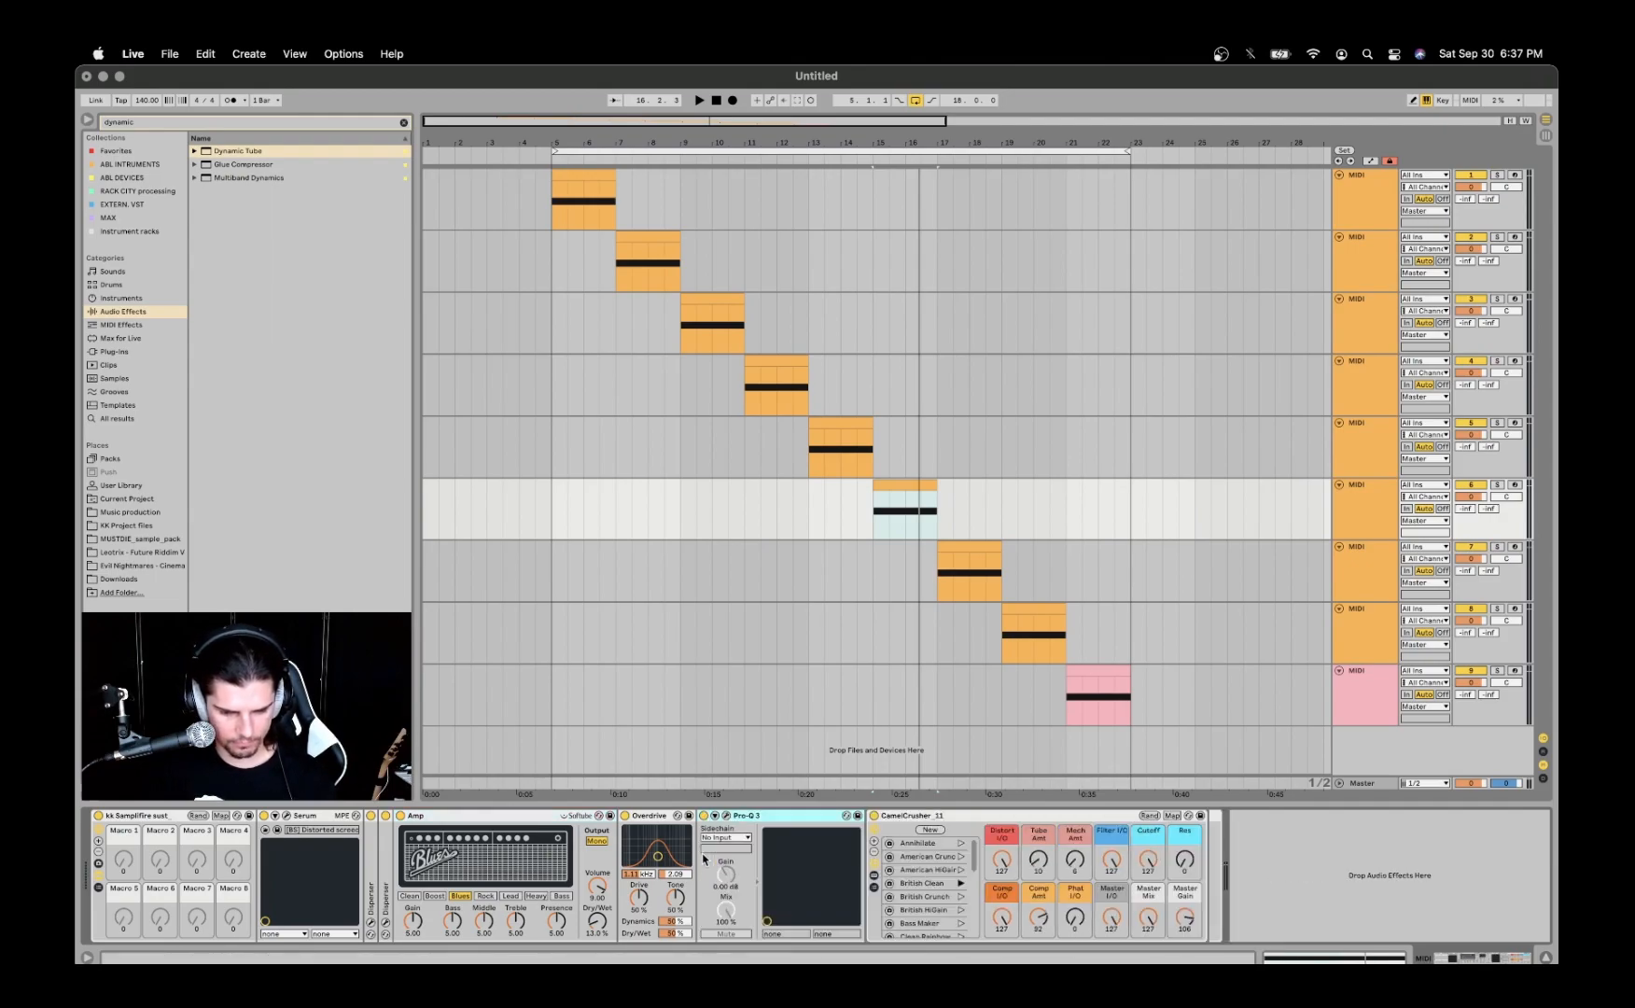
click(727, 818)
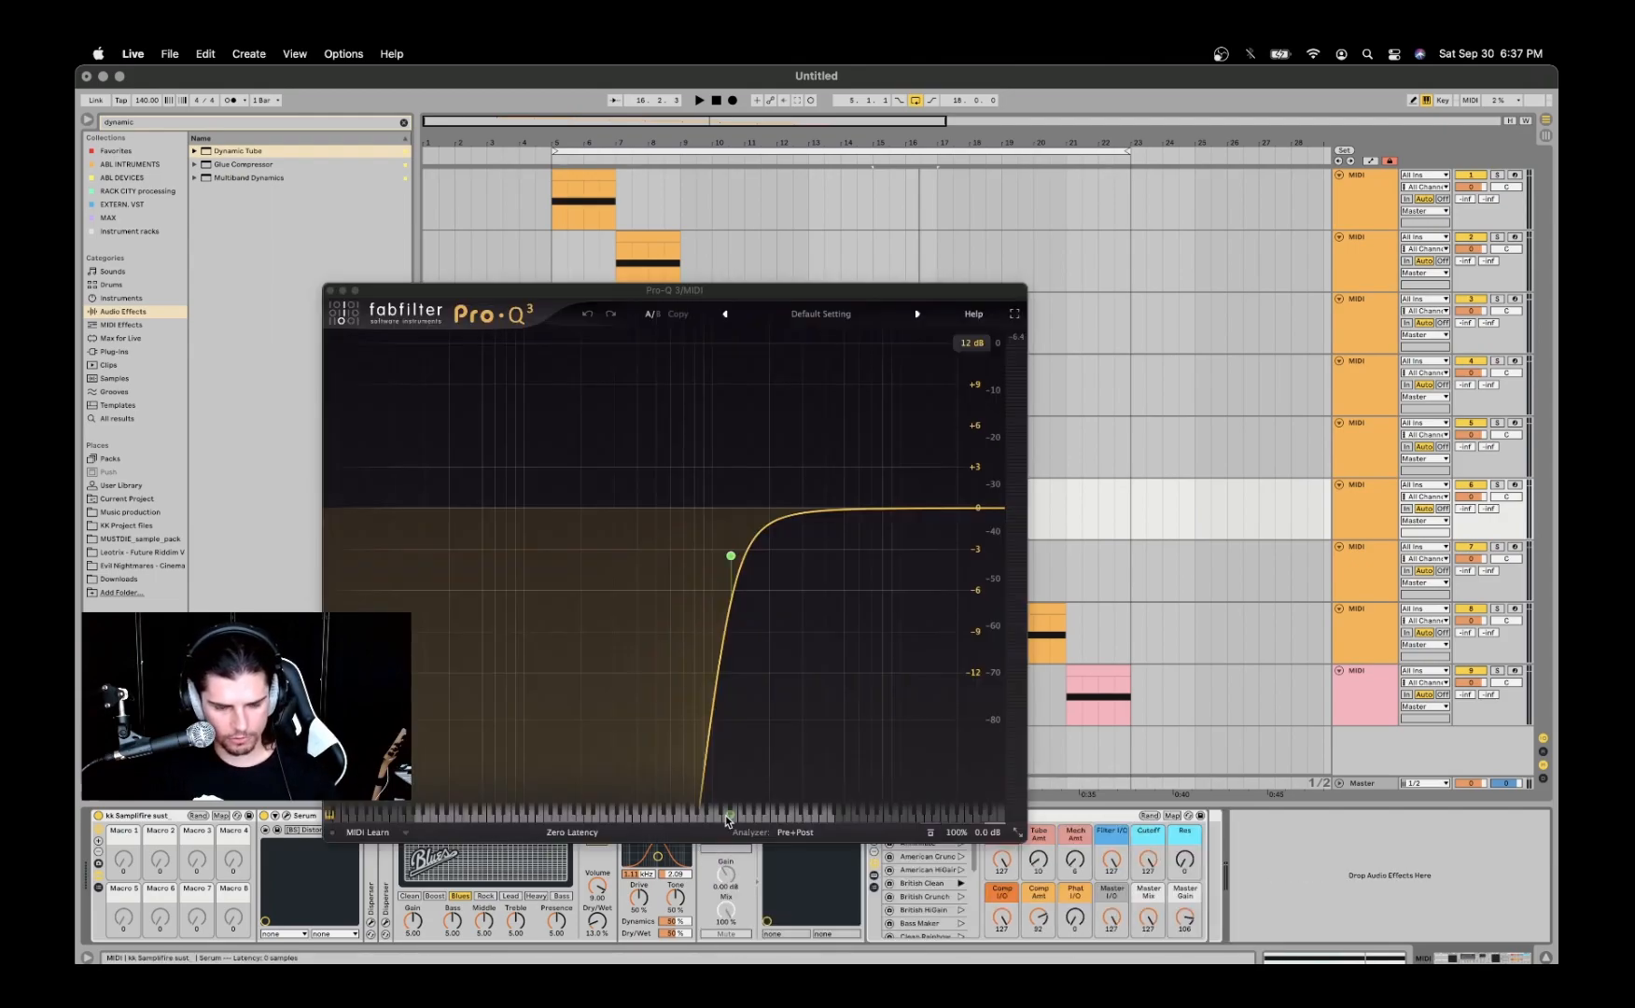
mouse_move(730, 558)
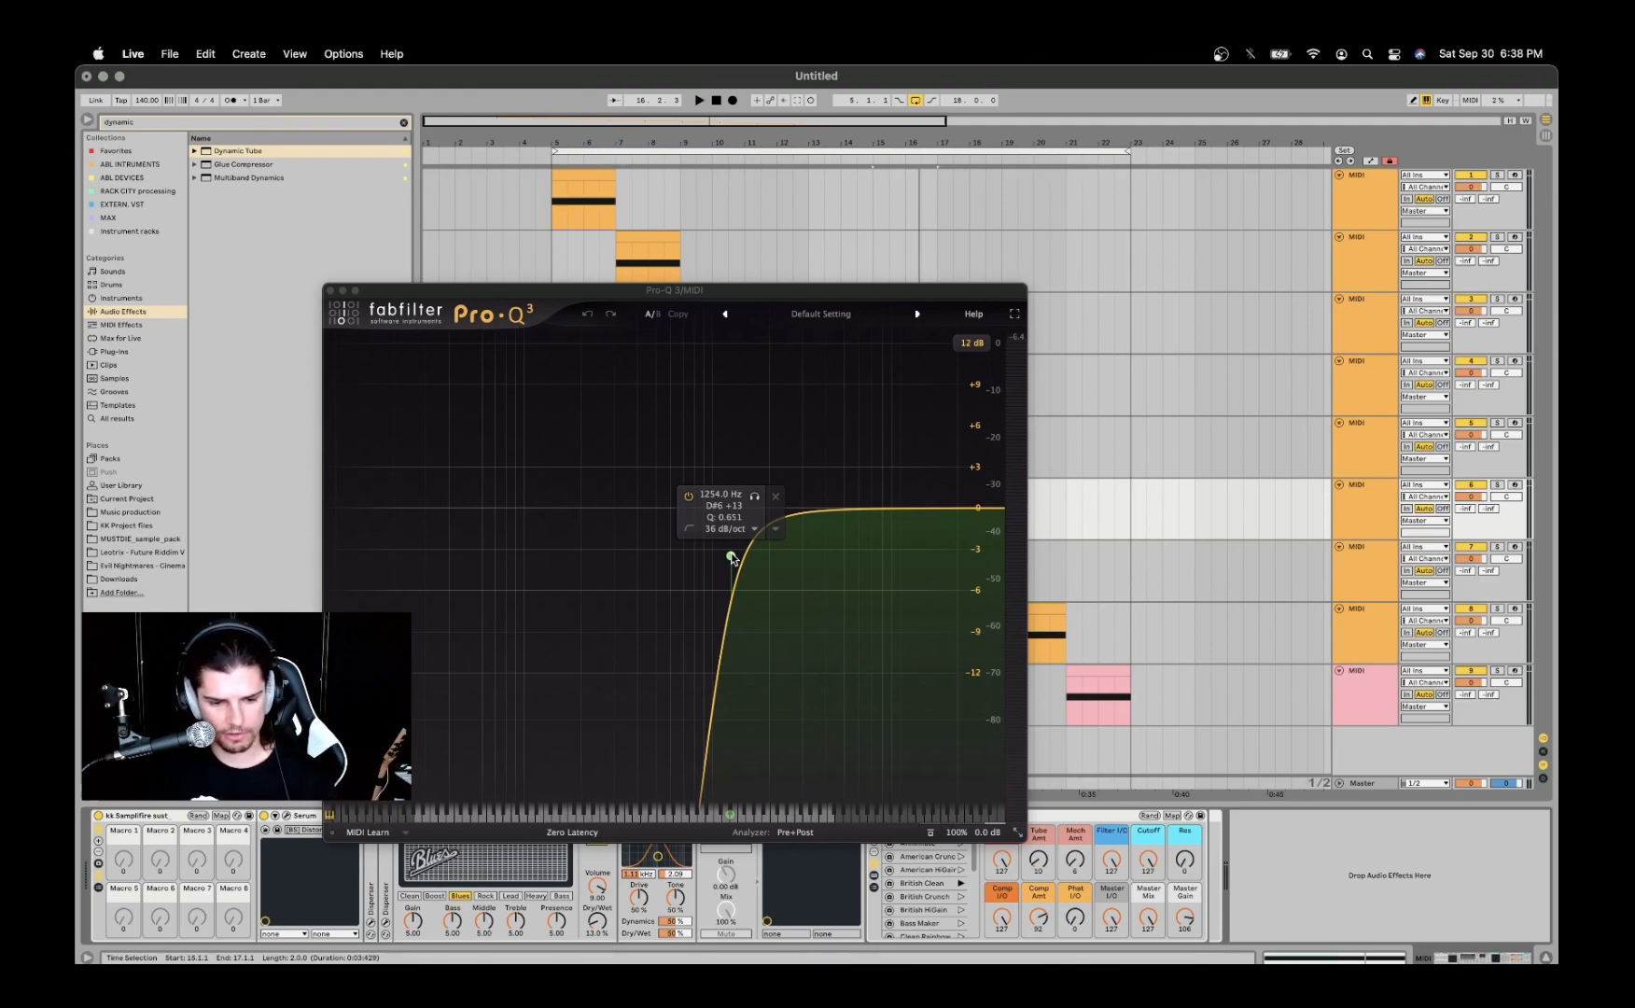
click(331, 291)
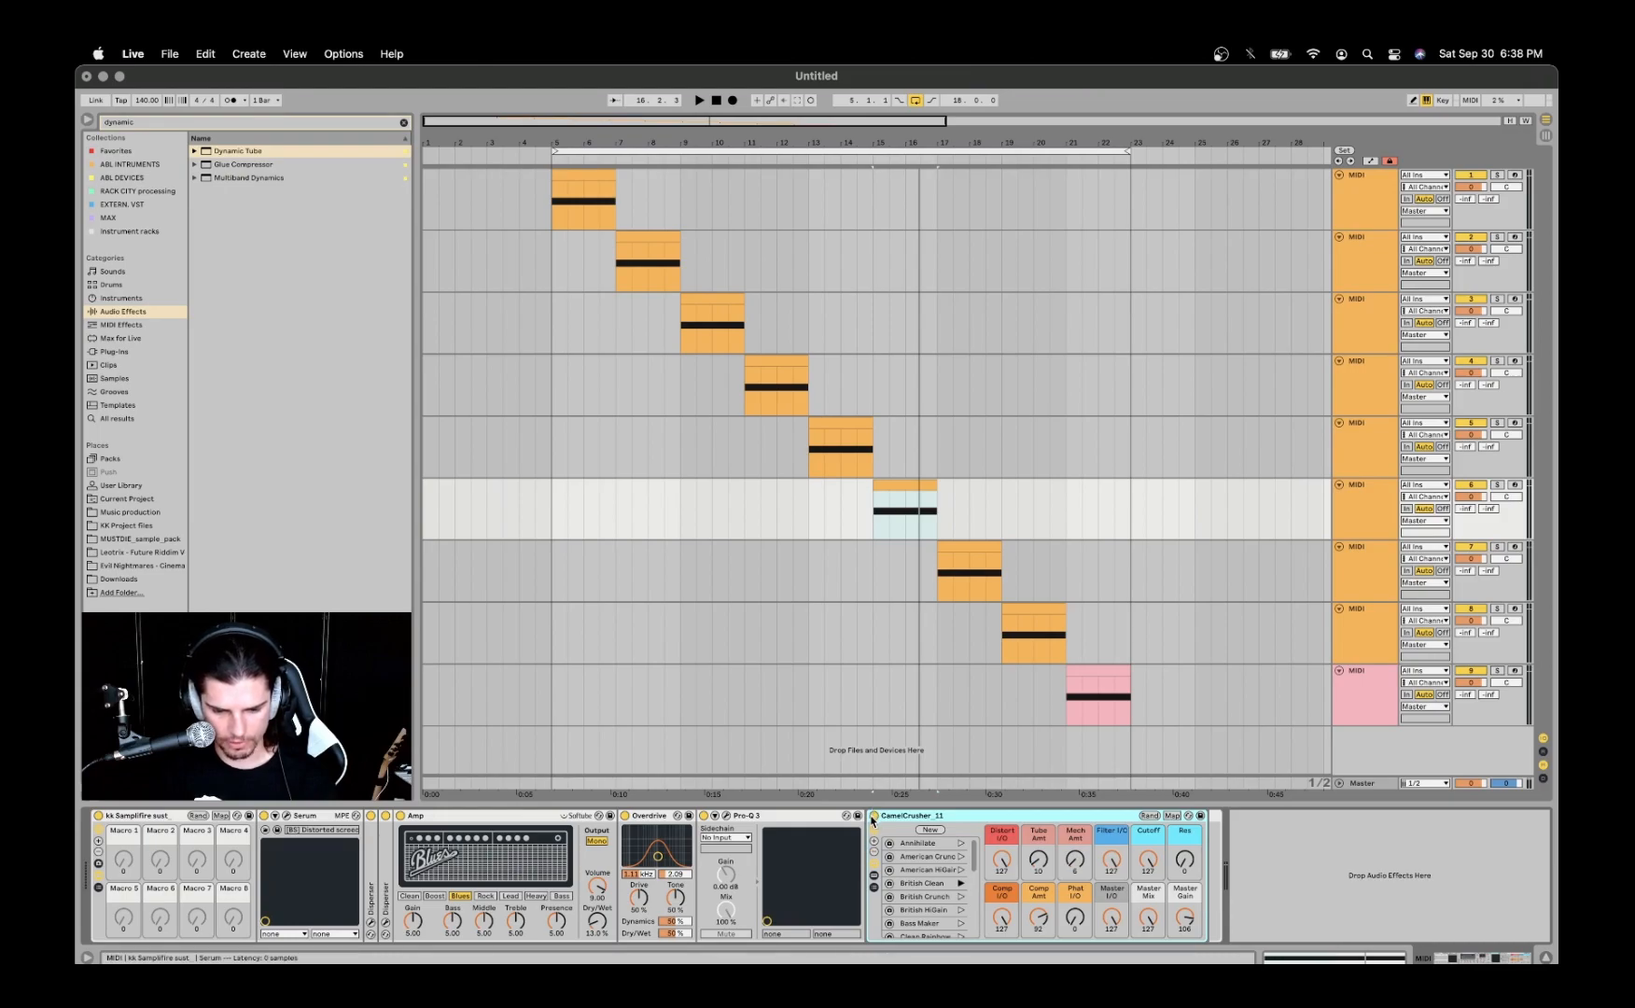
- Play the sixth track's clip through its effects chain
key(space)
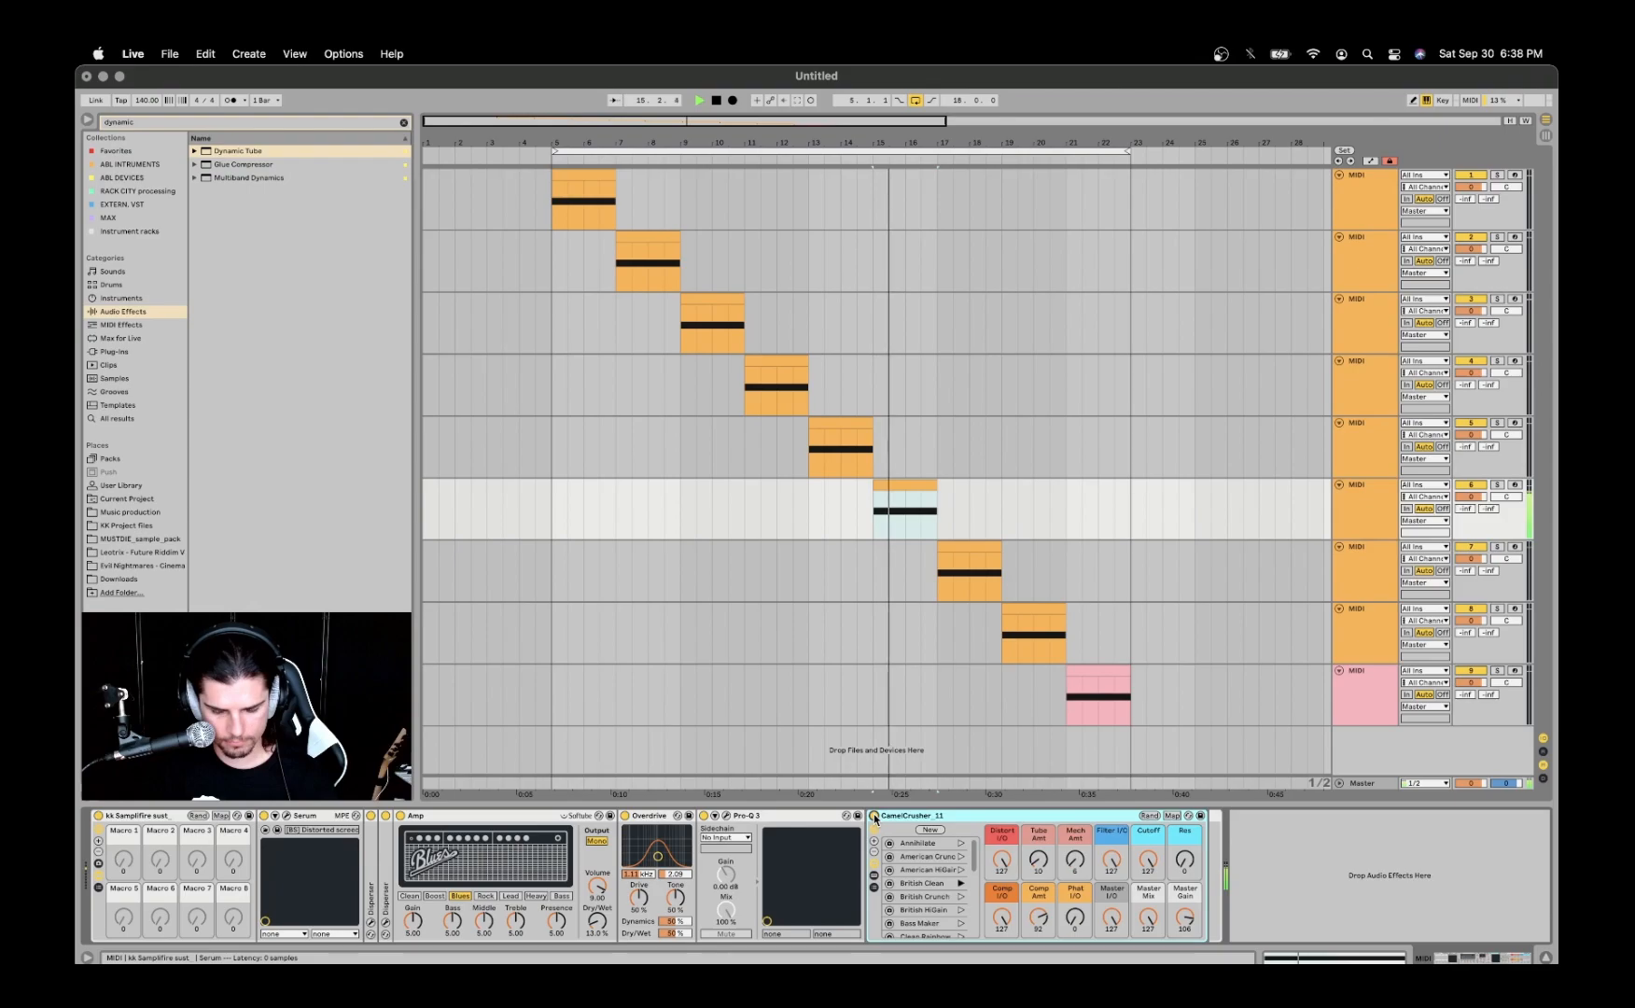
key(space)
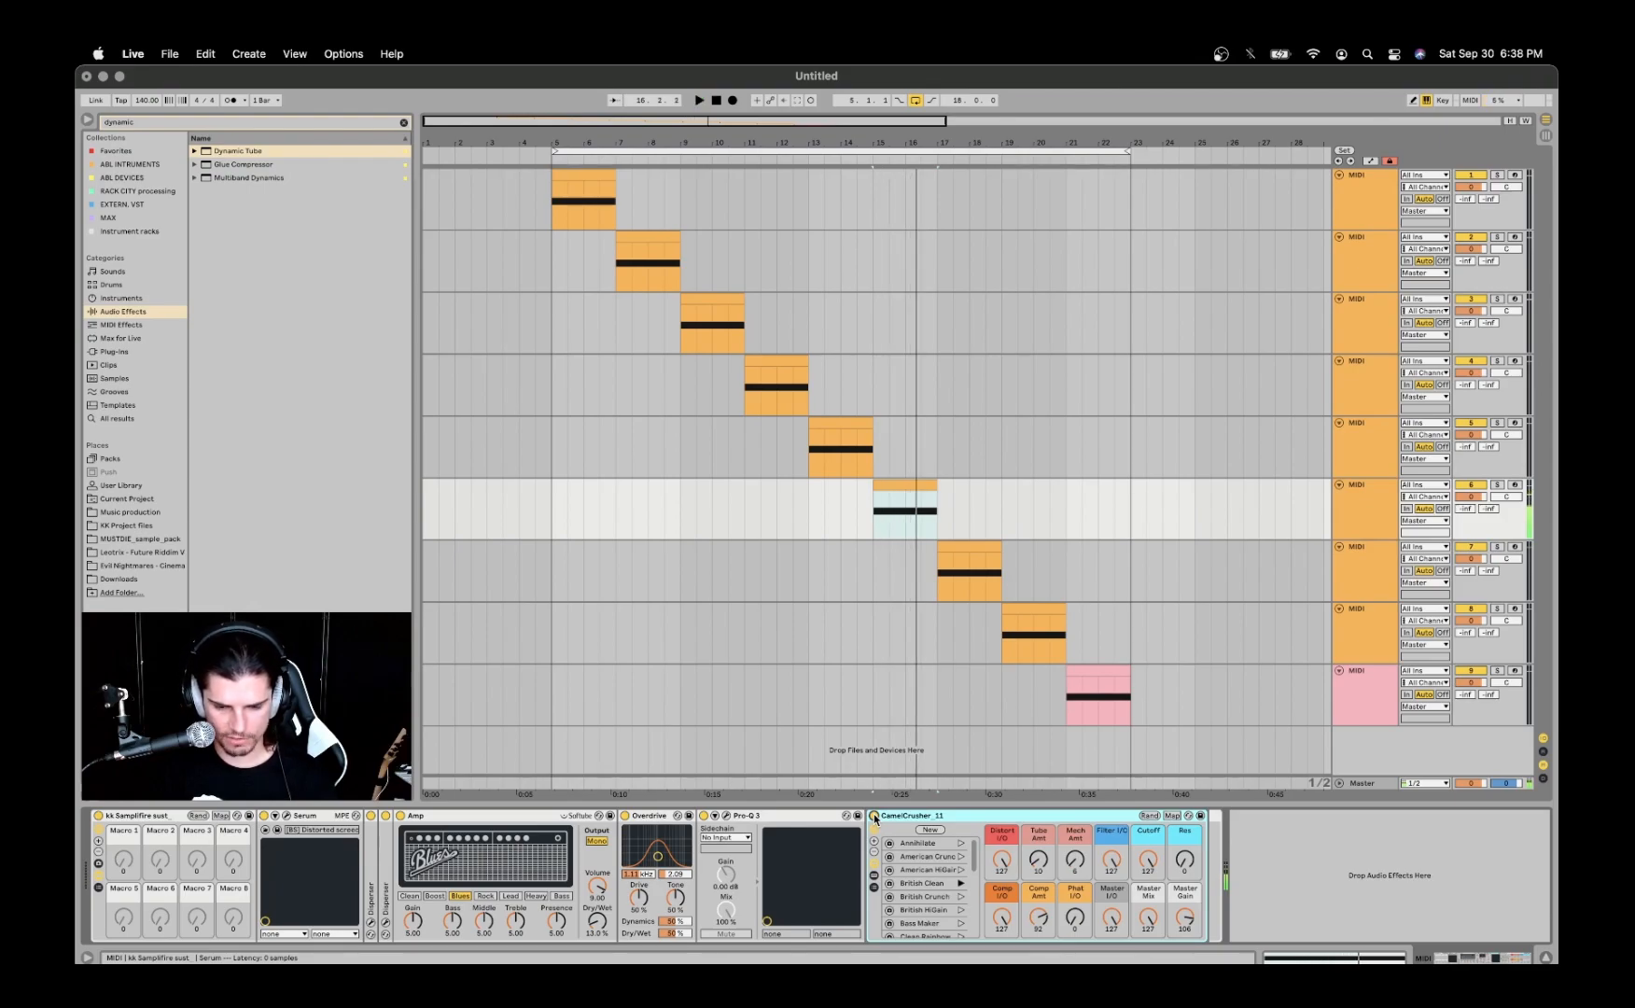
- Select the seventh track's clip and compare Shifter's Pitch and Freq modes, ending on Freq
click(958, 548)
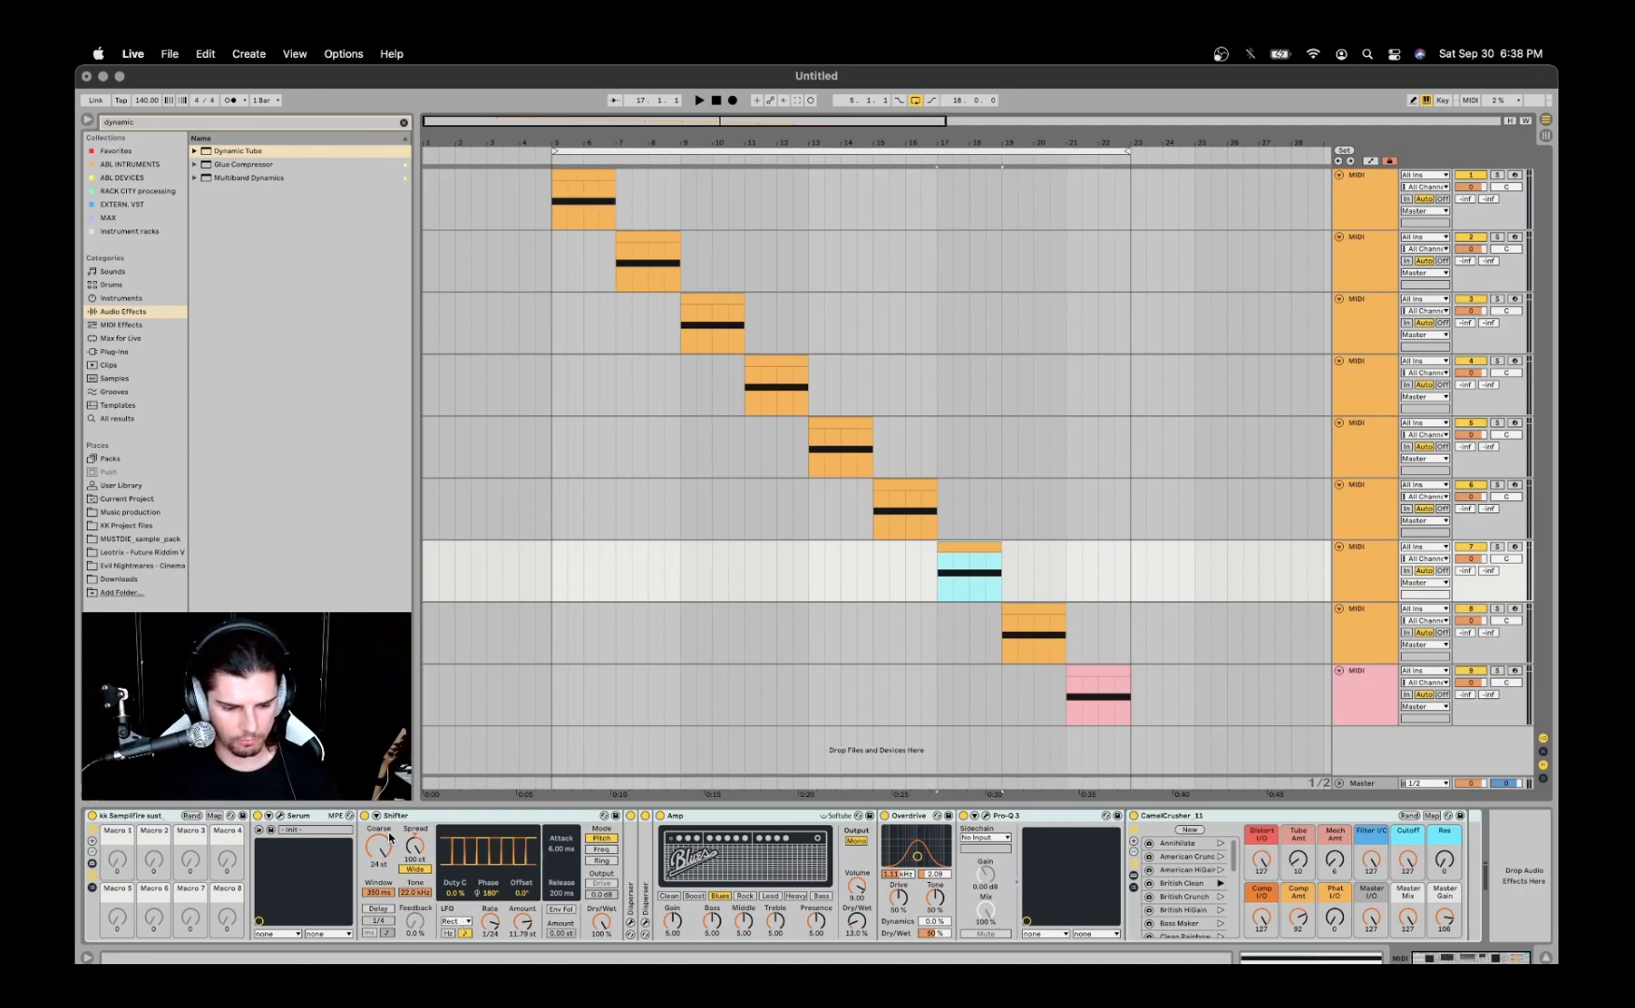
click(598, 849)
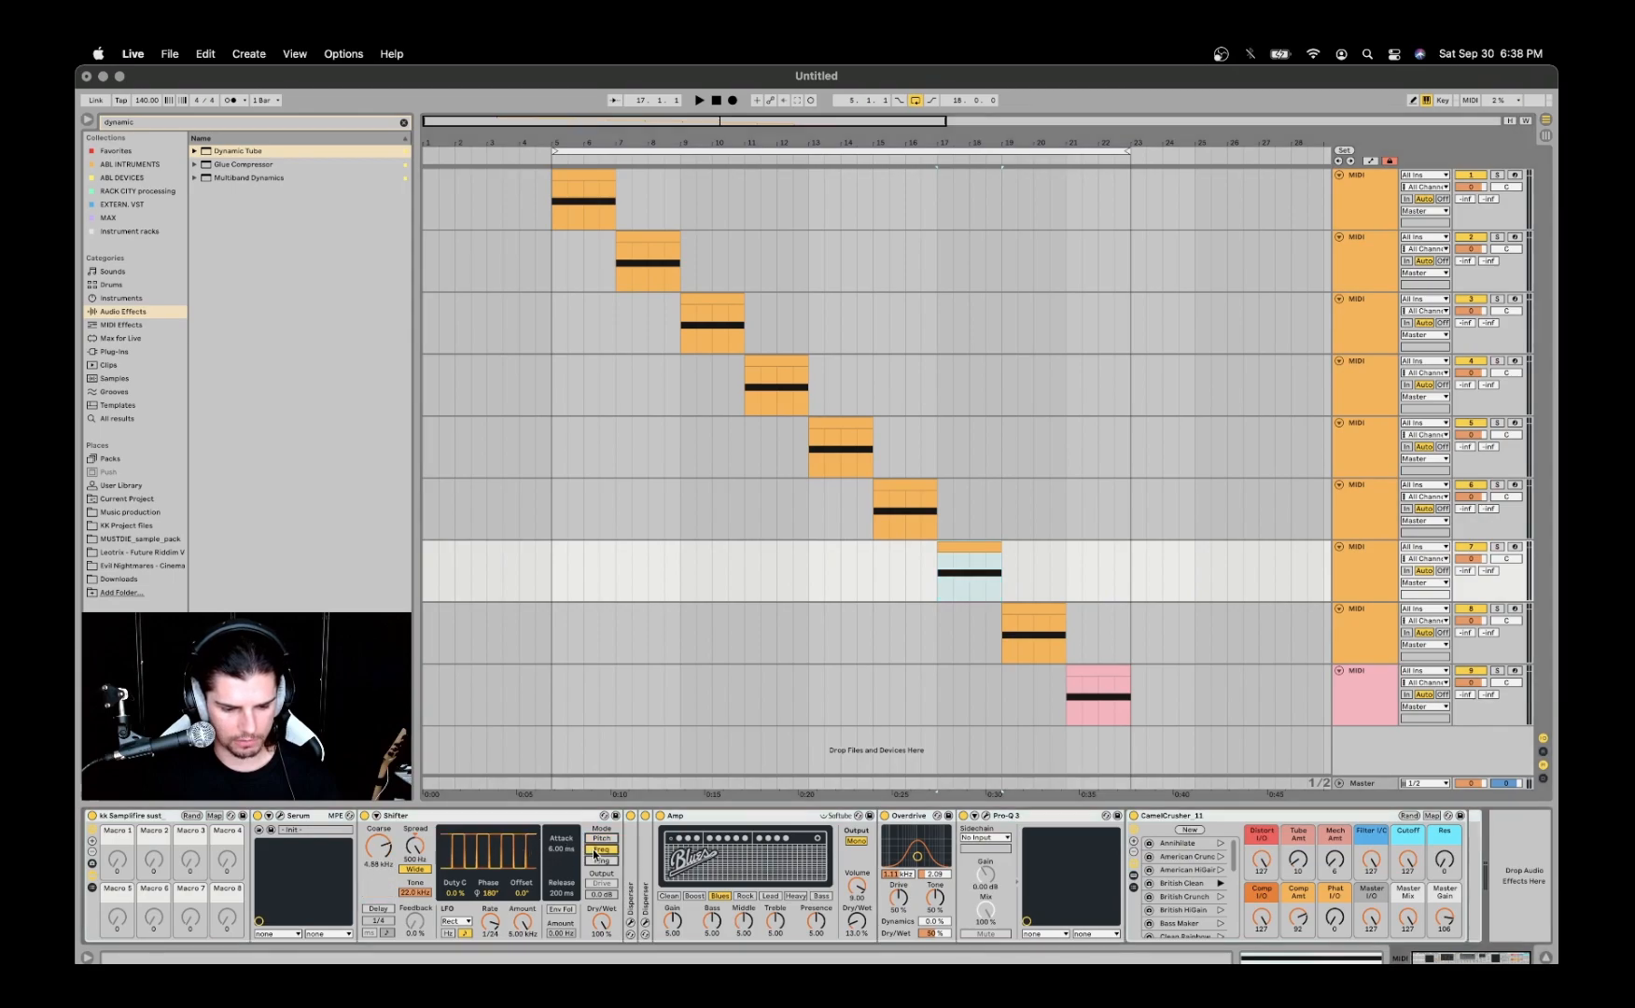
click(604, 838)
click(603, 849)
click(603, 839)
click(604, 849)
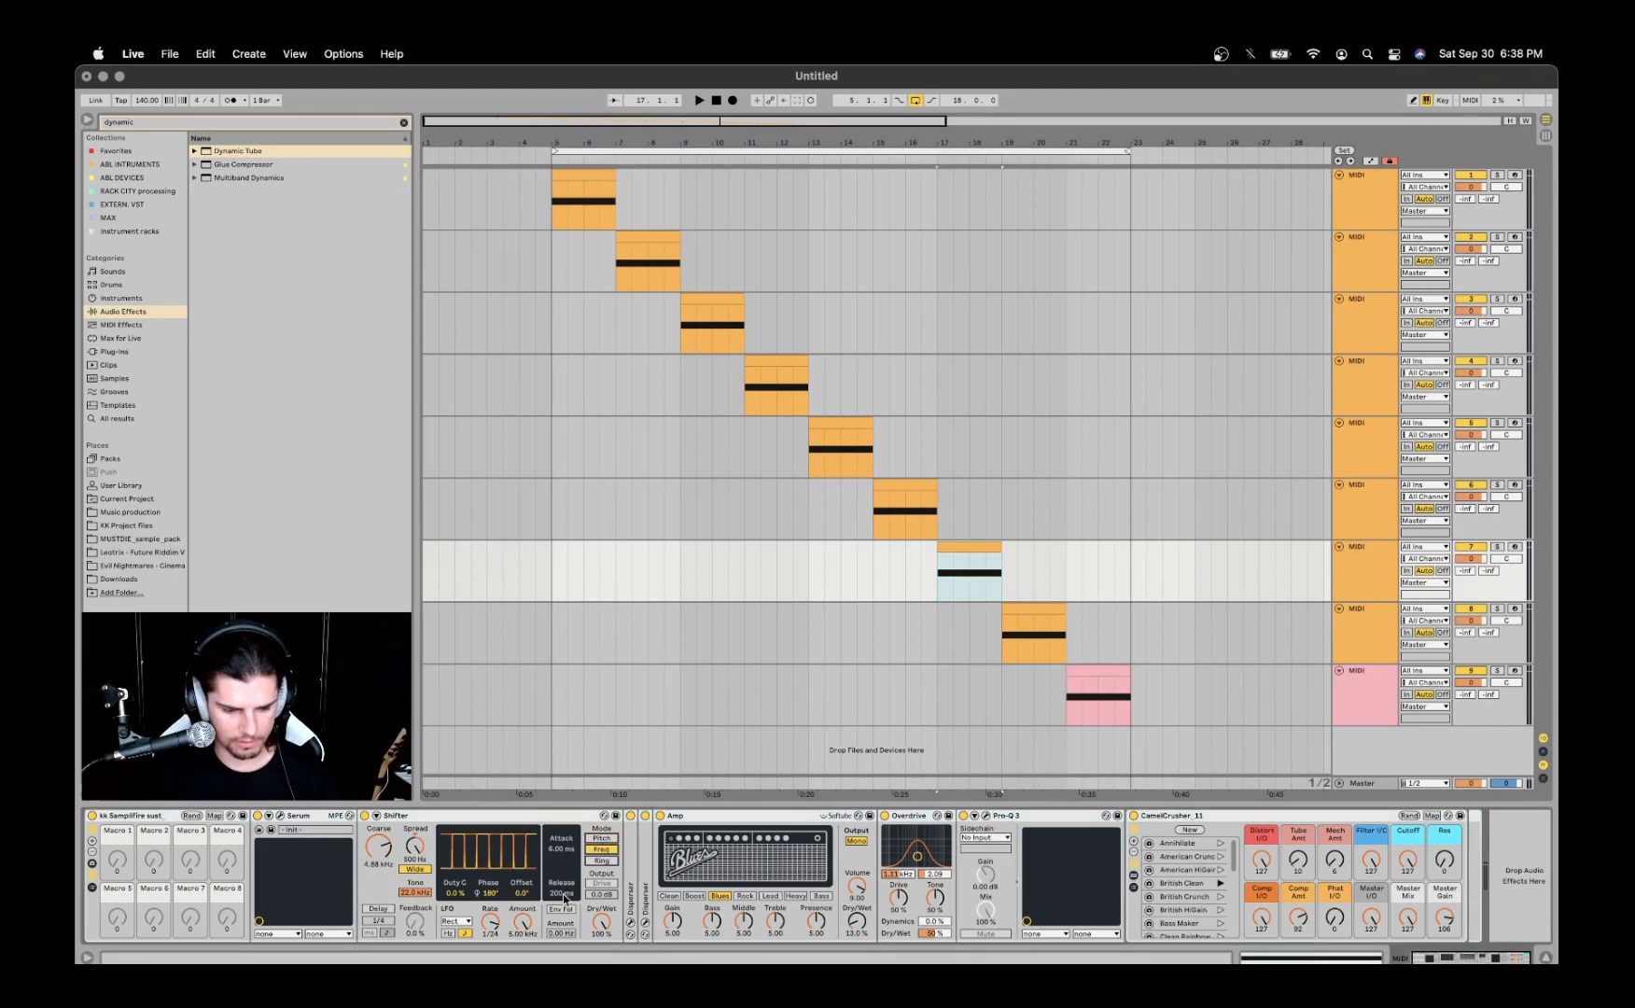
- Review Shifter's LFO waveform choices without changing the shape, and return the device to Pitch mode
click(462, 921)
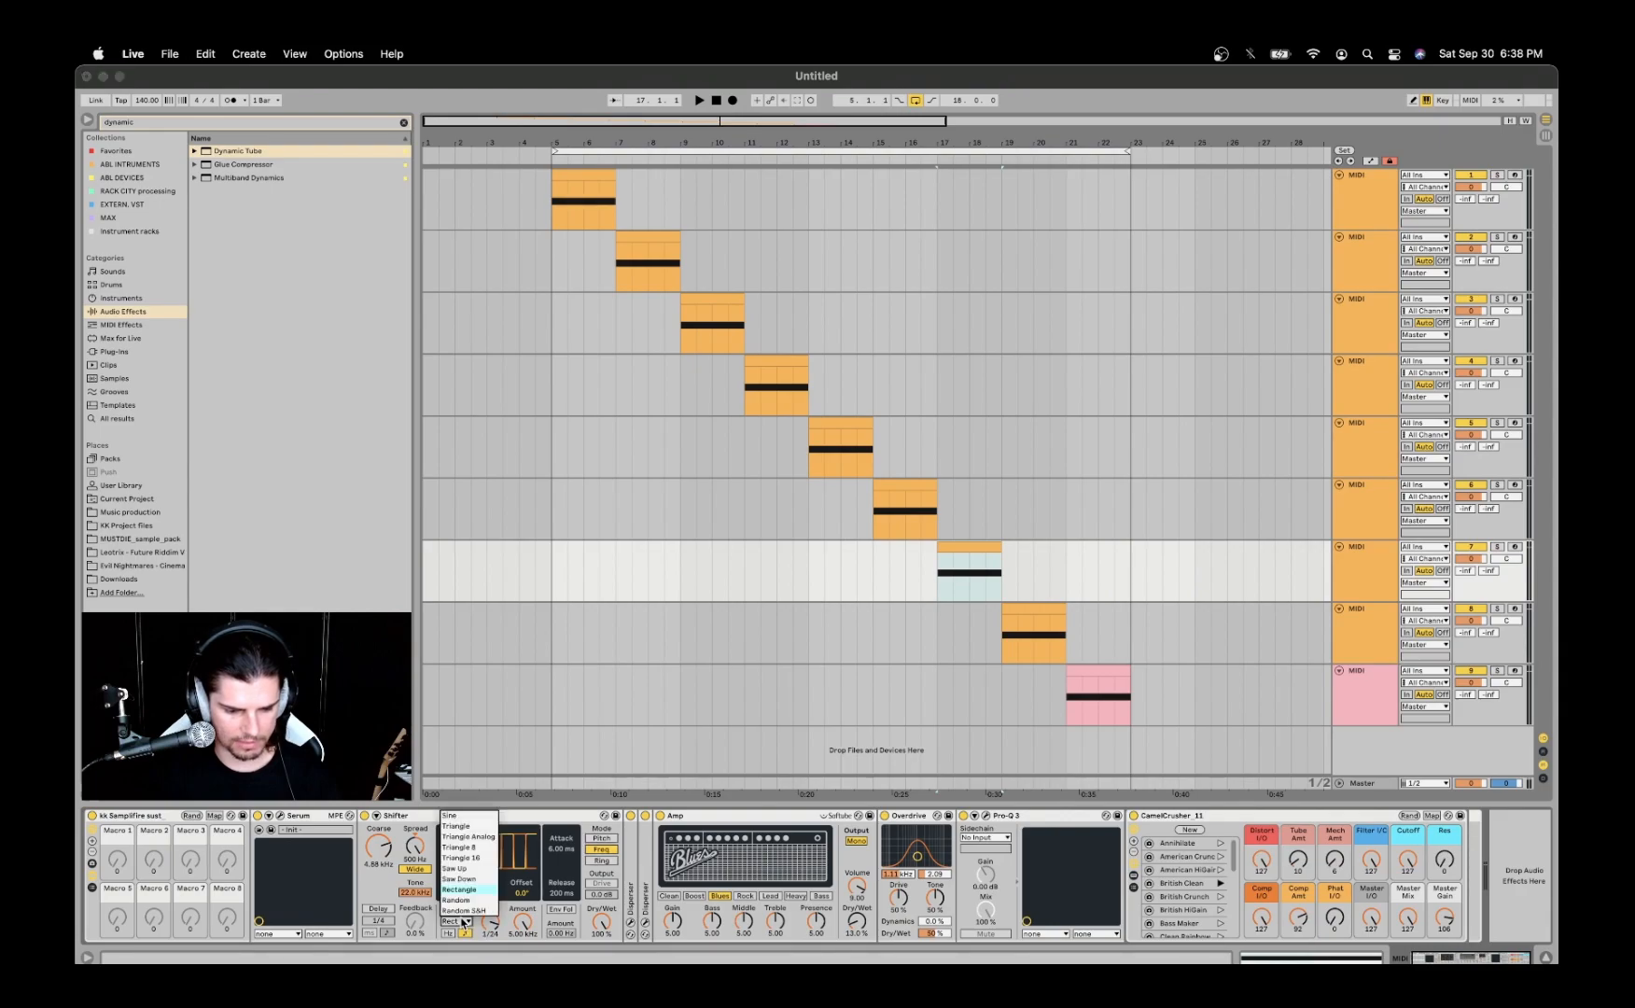
click(484, 939)
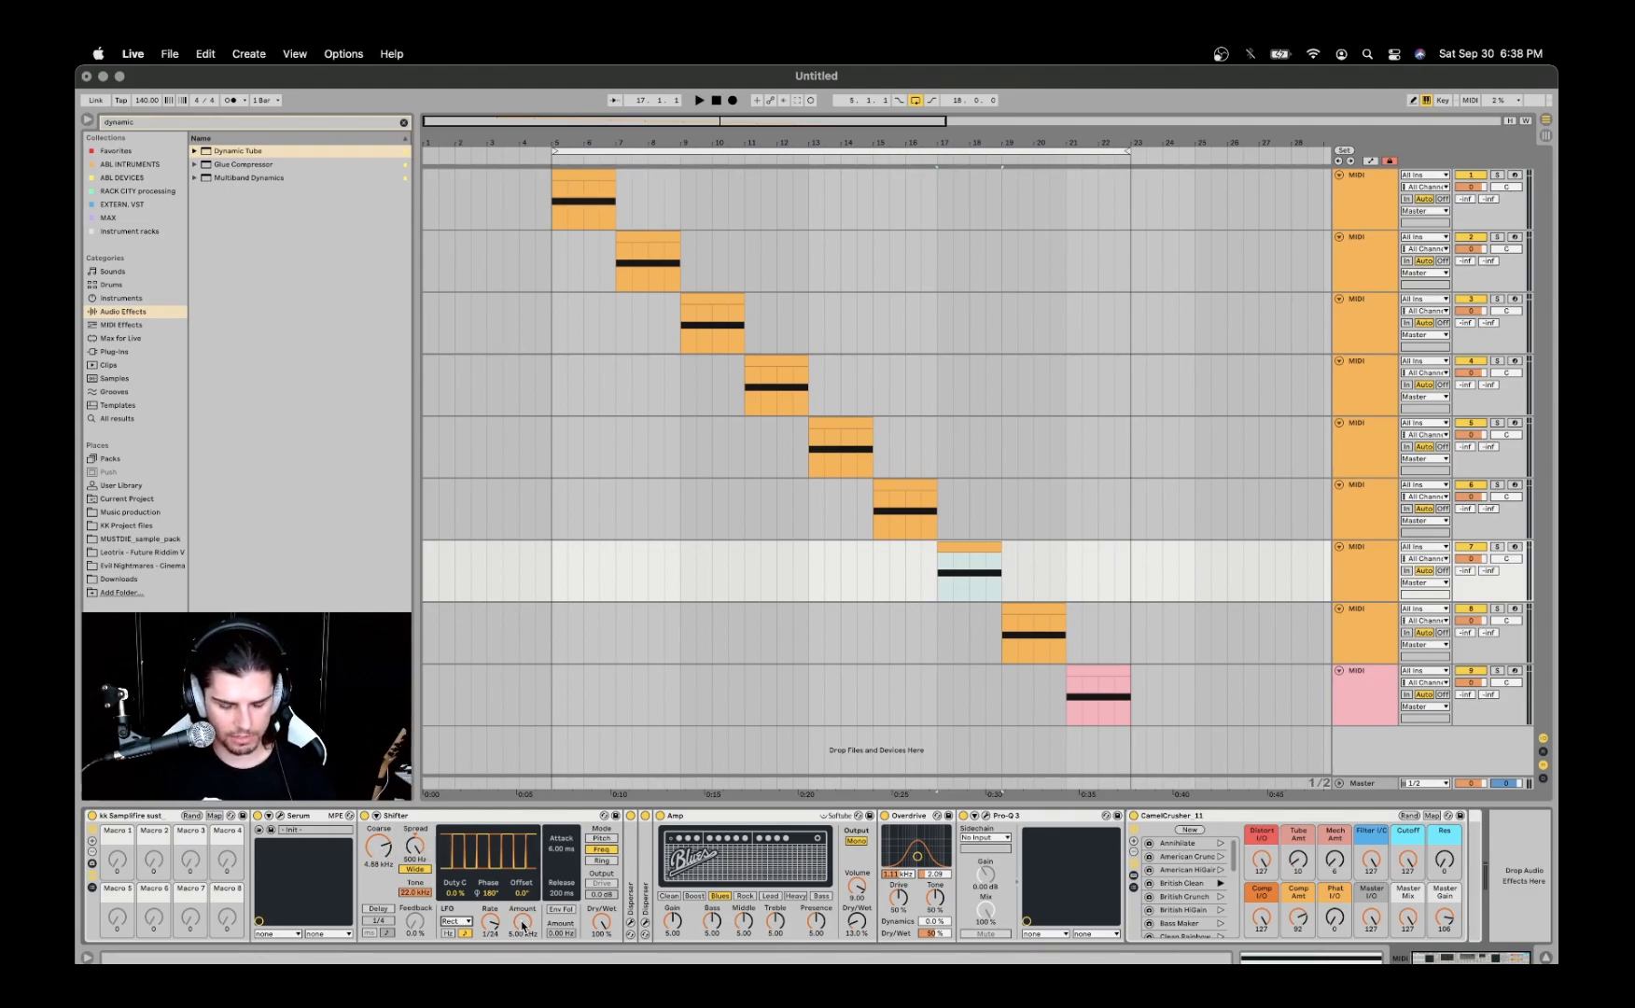
click(601, 838)
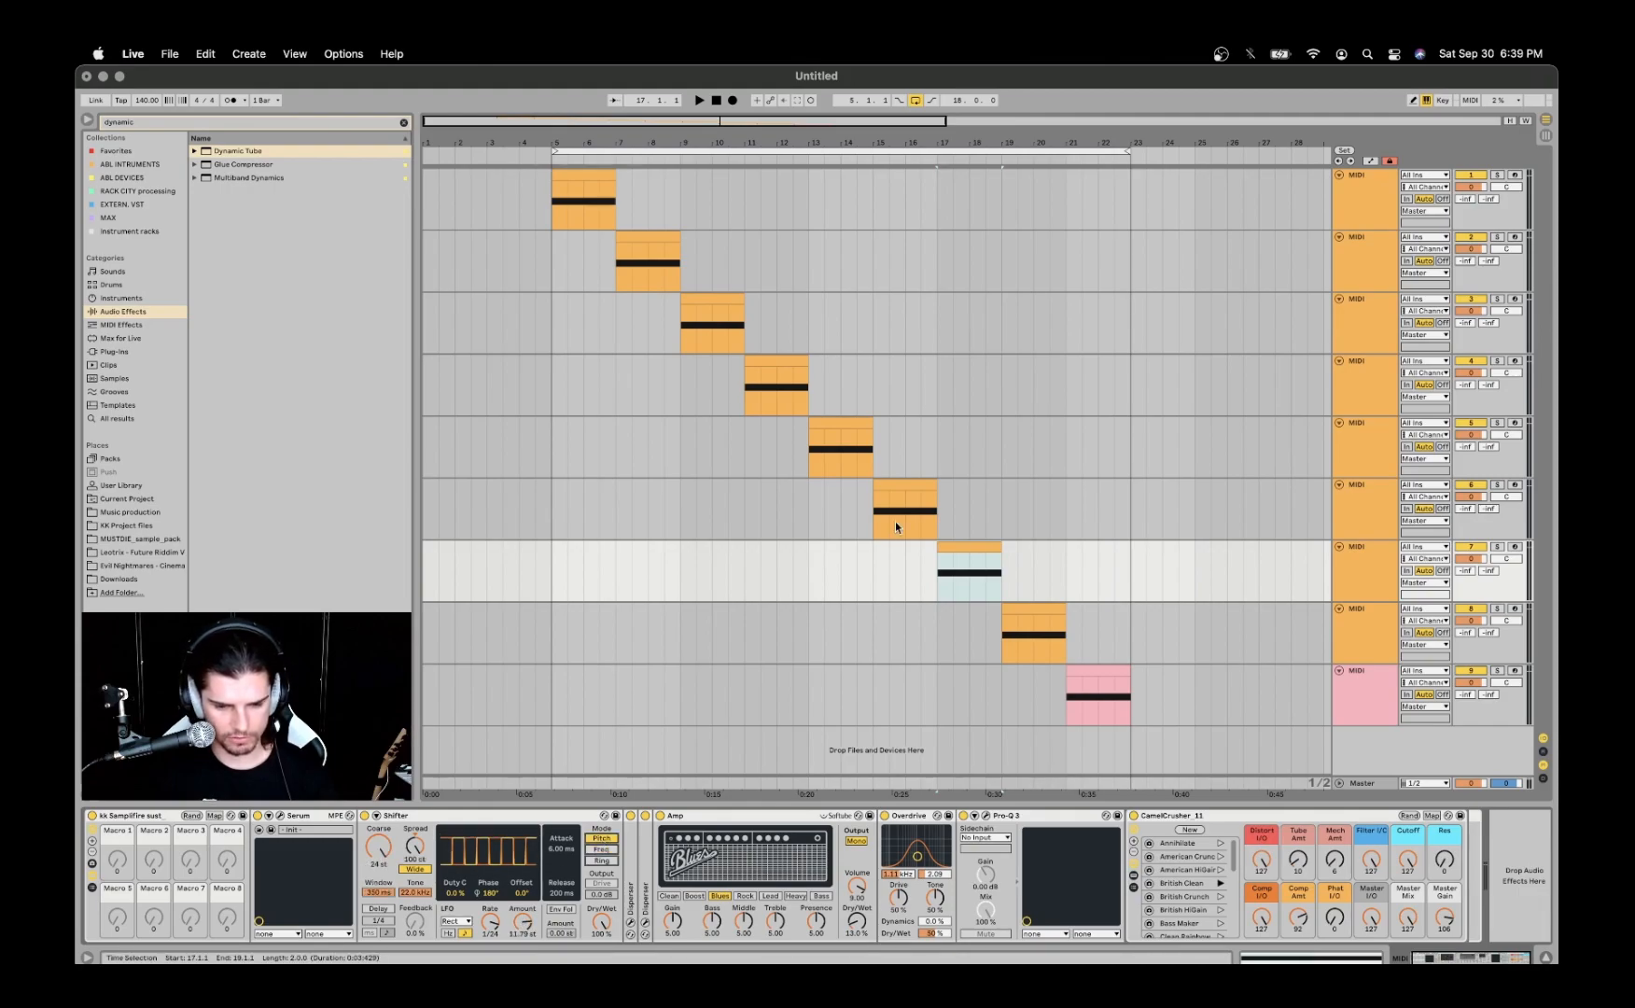
- Audition the clip in Shifter's Pitch mode and lower the LFO amount to about 7.1 st
key(space)
key(space)
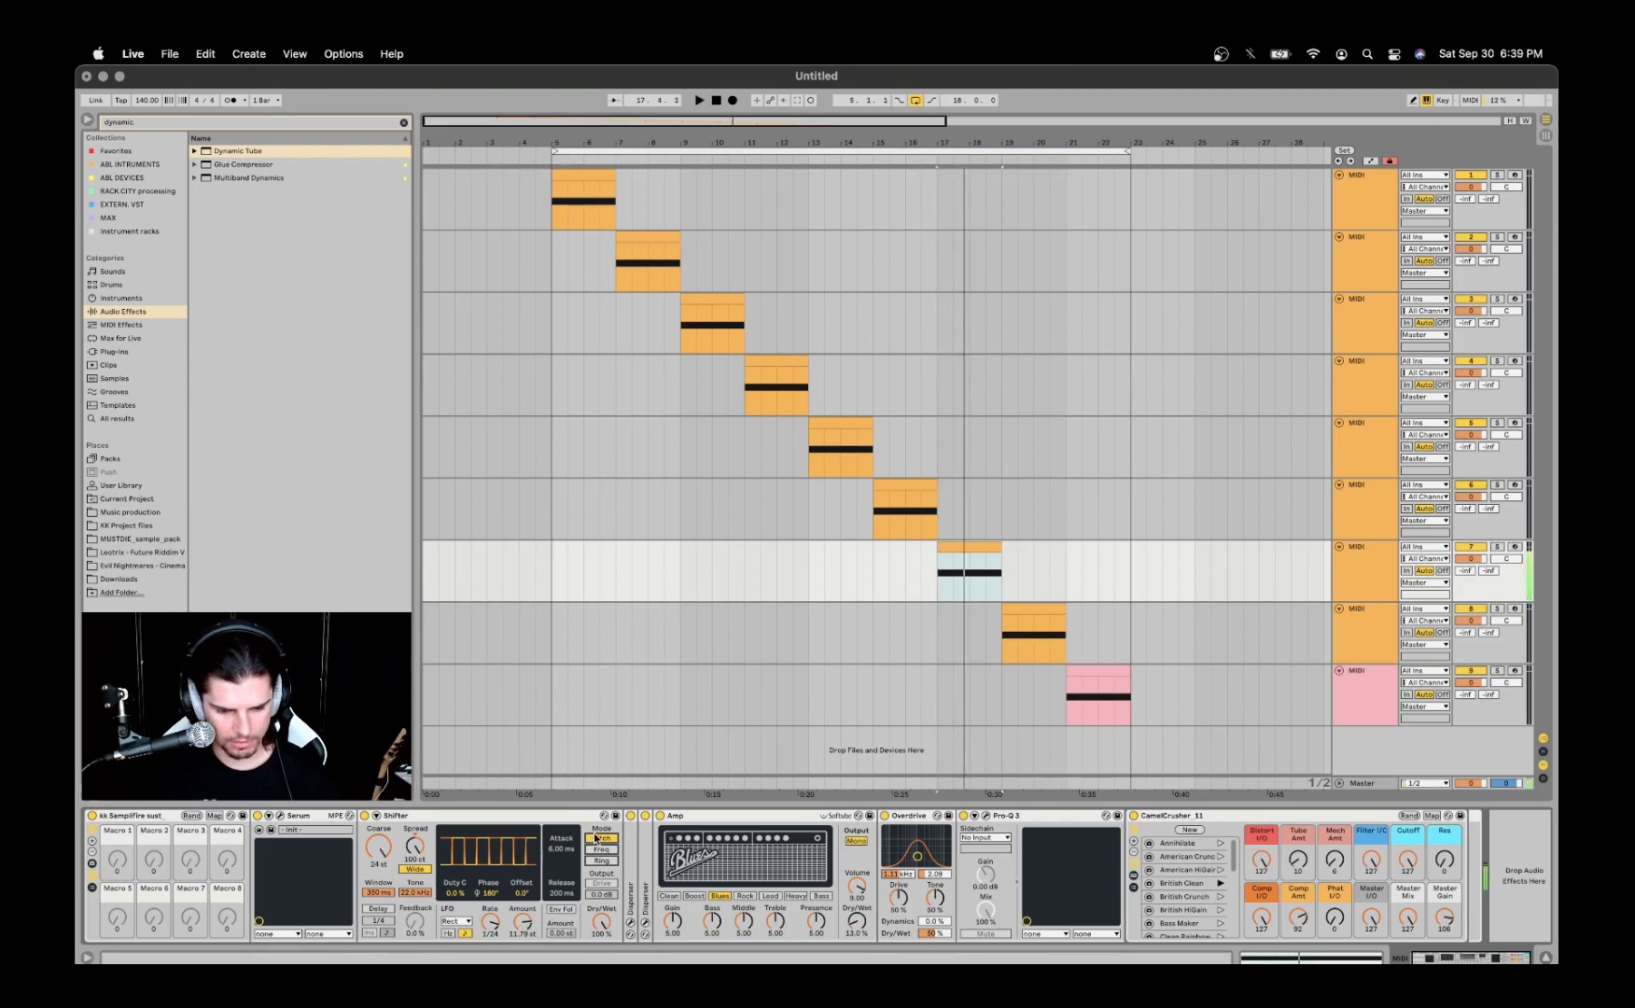
key(space)
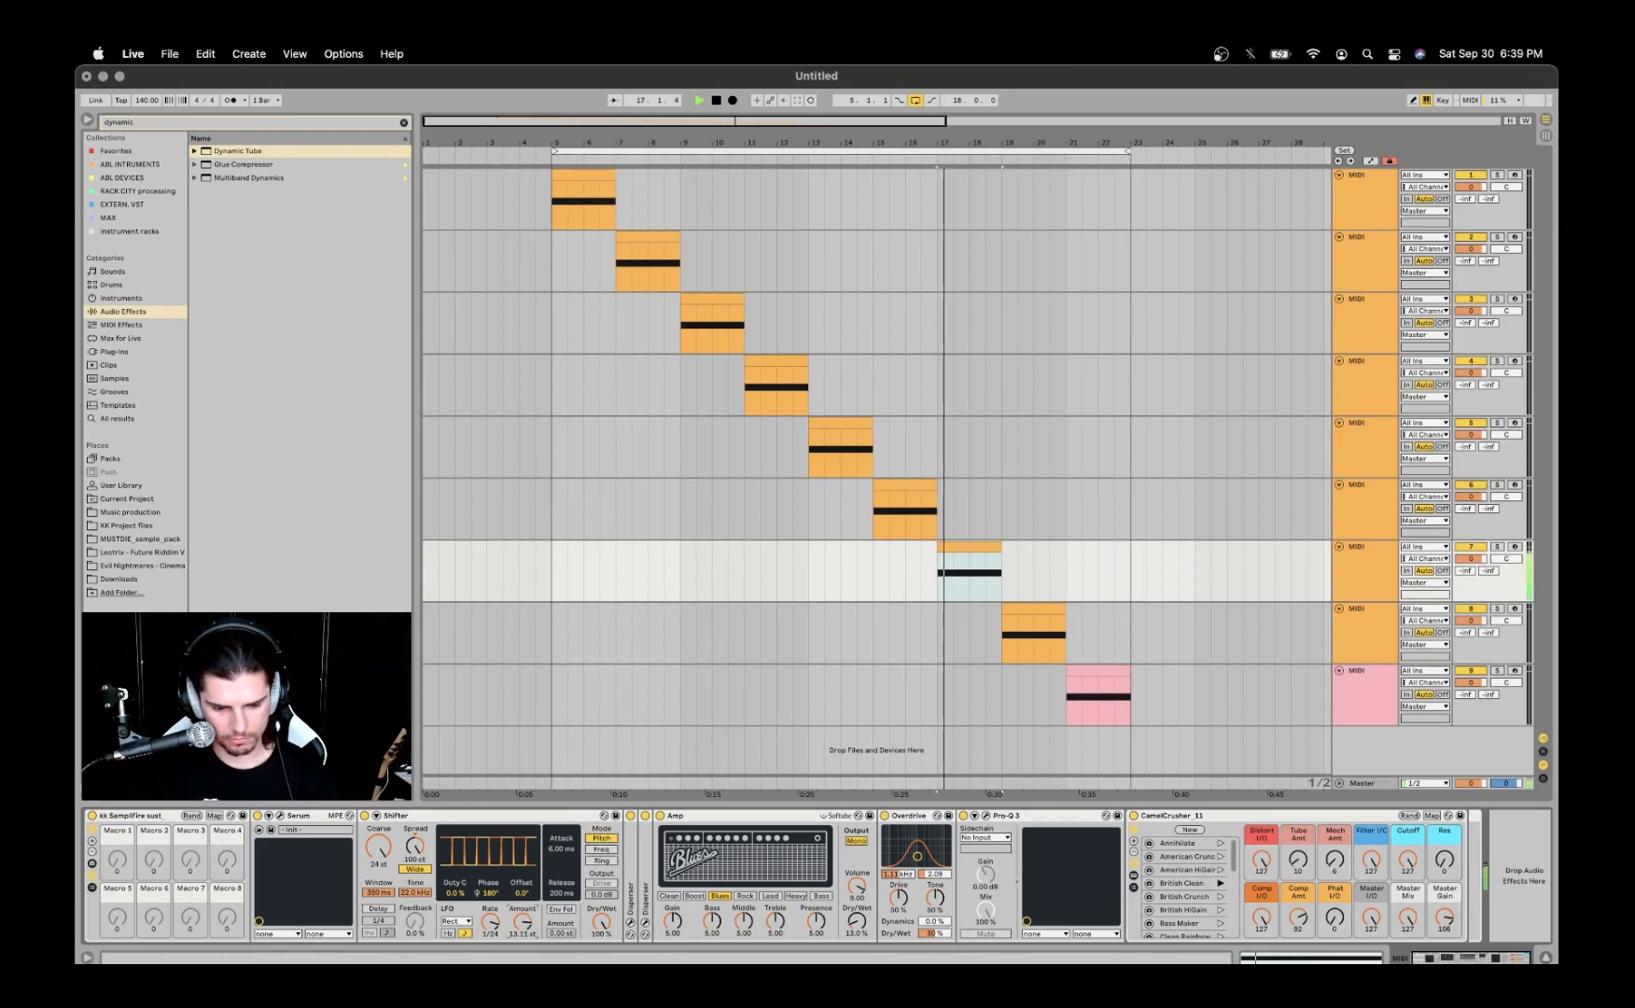
key(space)
key(space)
drag(524, 922, 523, 971)
key(space)
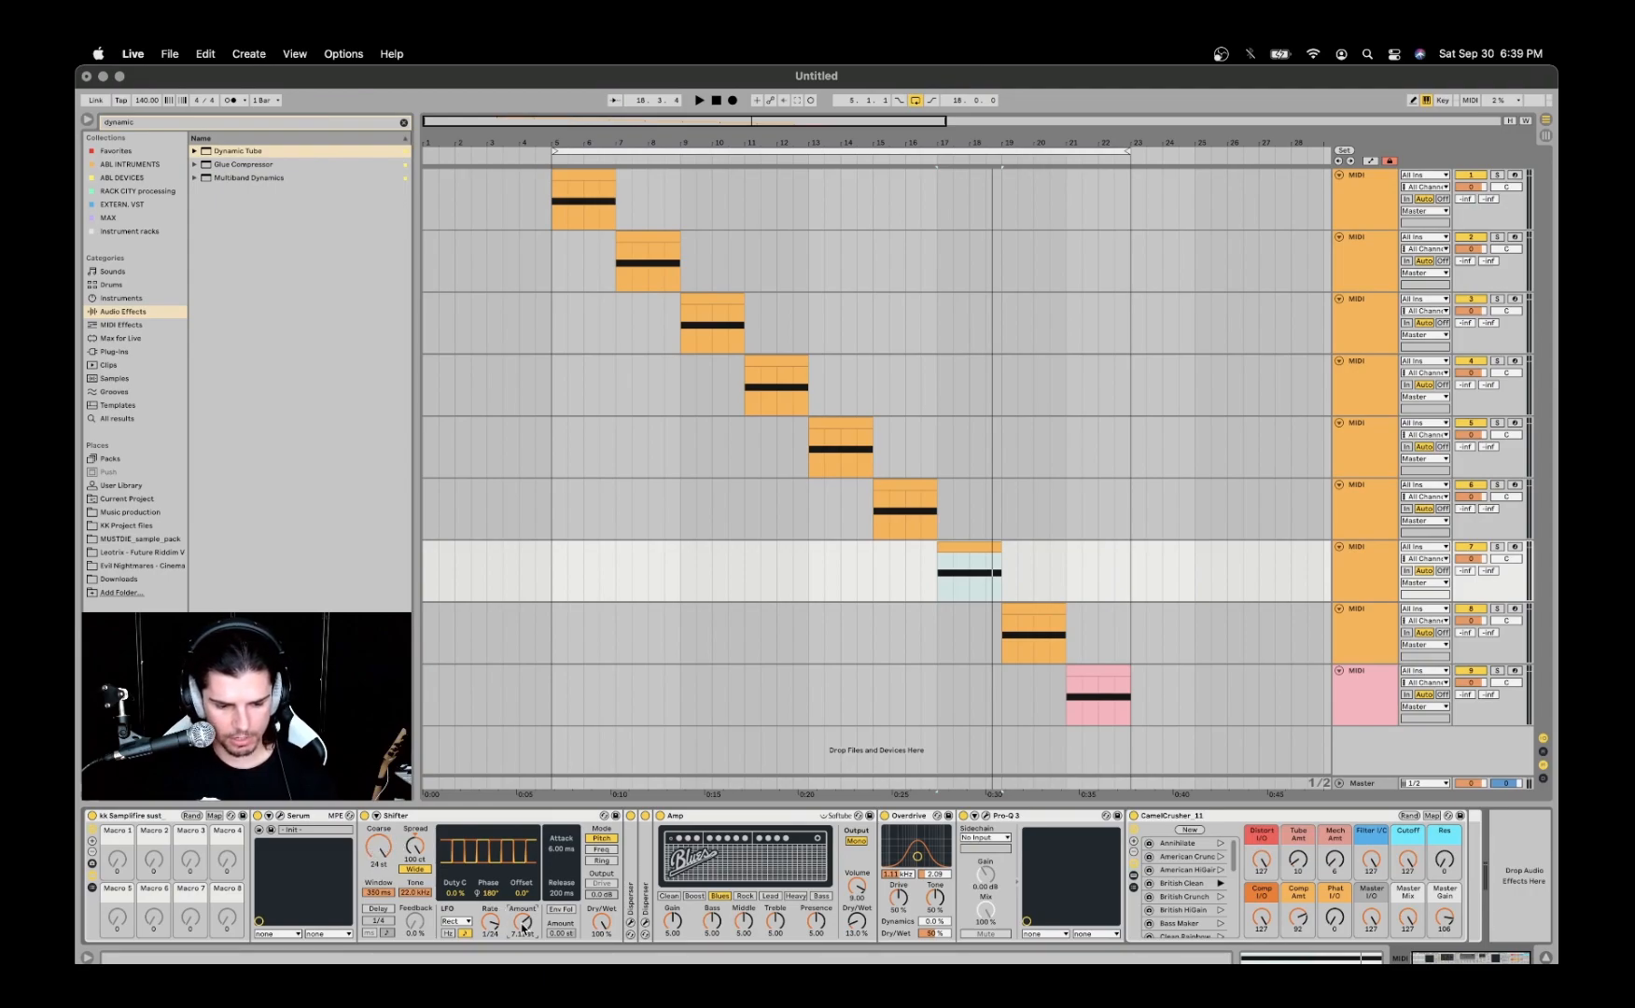
- Switch Shifter to Freq mode and audition the clip while varying the LFO amount, leaving it at 5.00 kHz
click(600, 850)
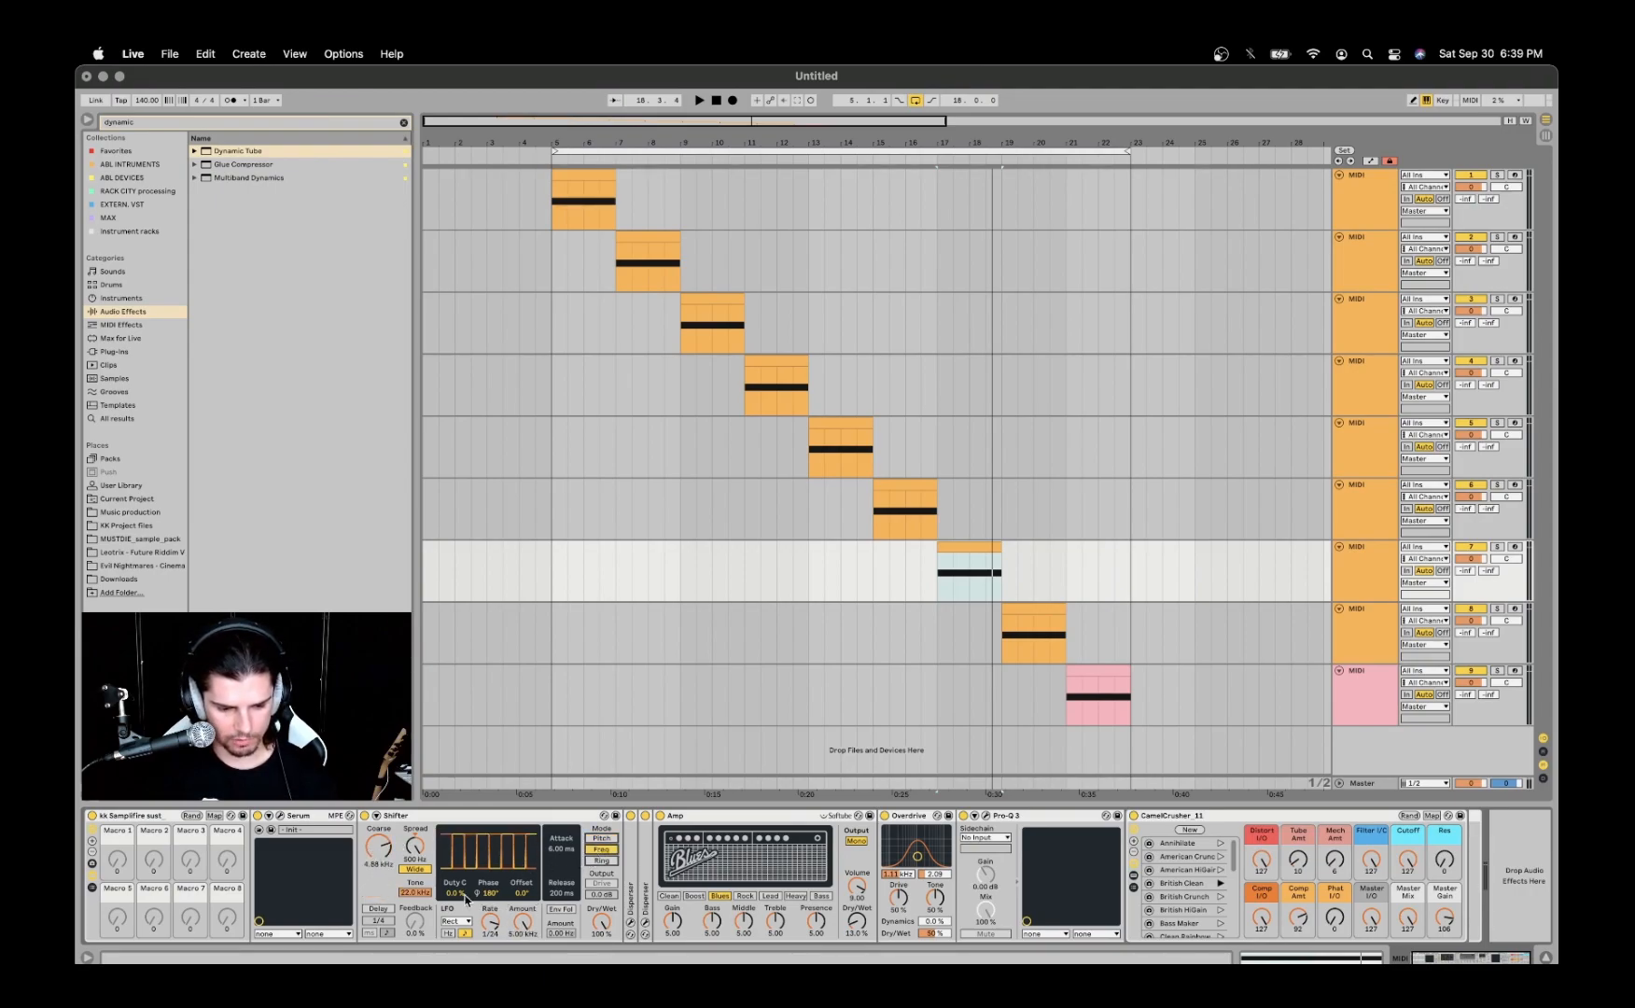
key(space)
mouse_move(523, 922)
mouse_down()
mouse_move(522, 947)
mouse_move(522, 898)
mouse_up()
key(space)
key(space)
key(space)
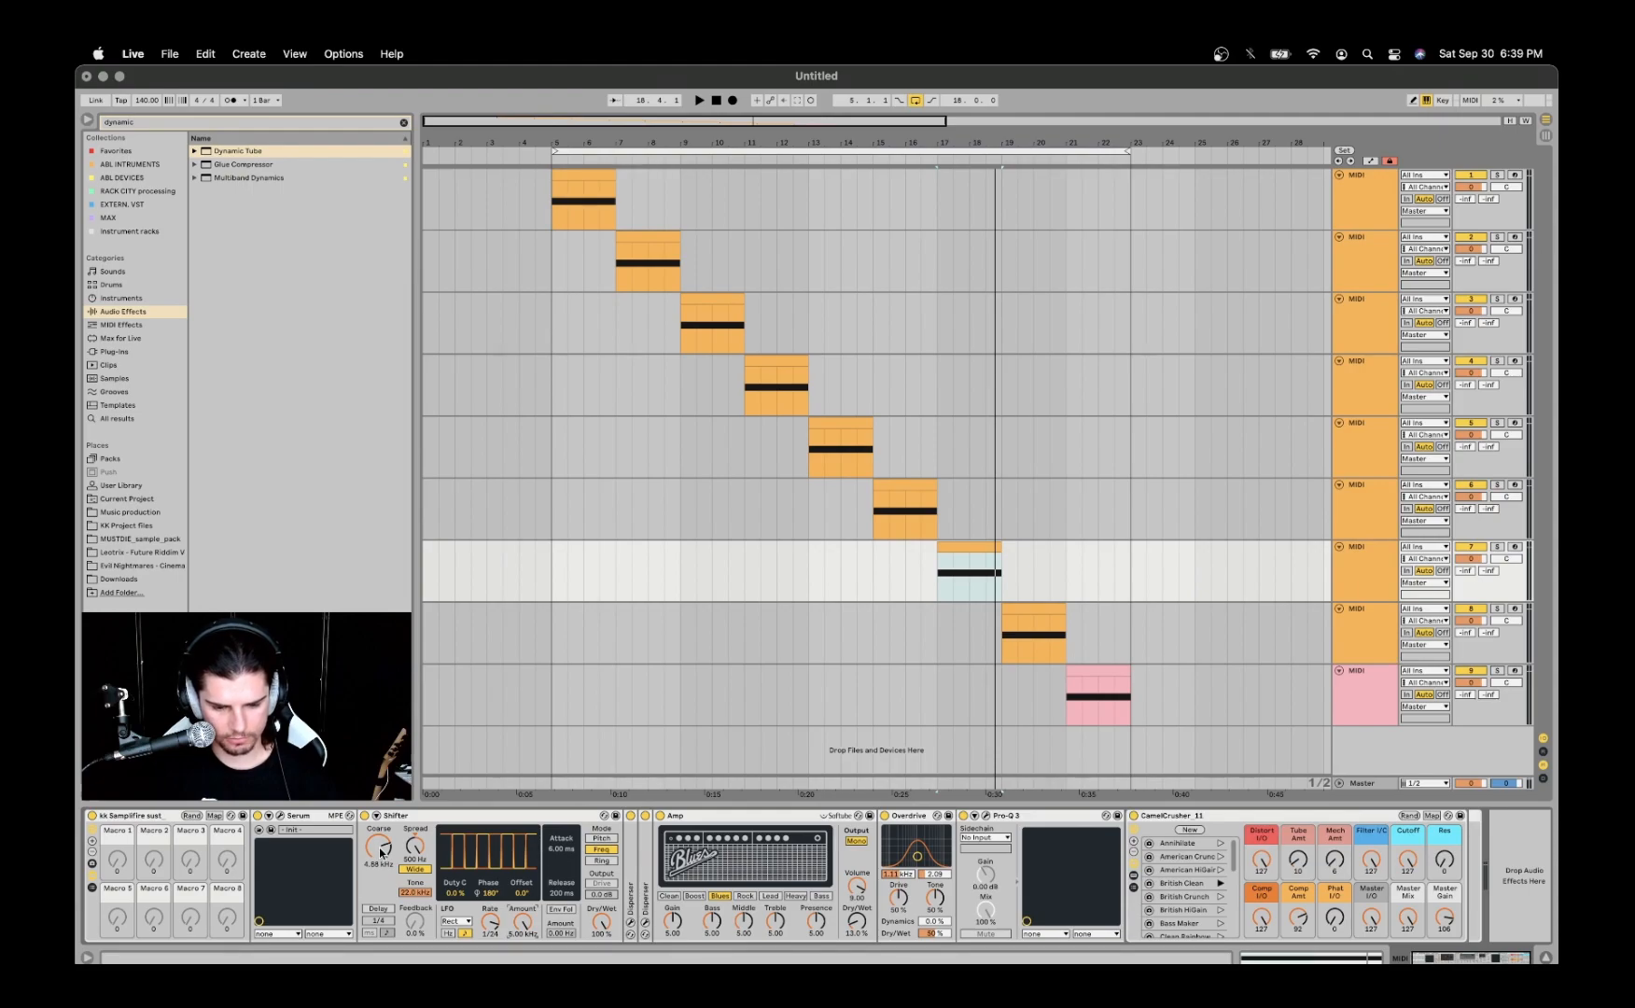
- Audition the clip with Shifter's coarse frequency raised slightly, and return the device to Pitch mode
key(space)
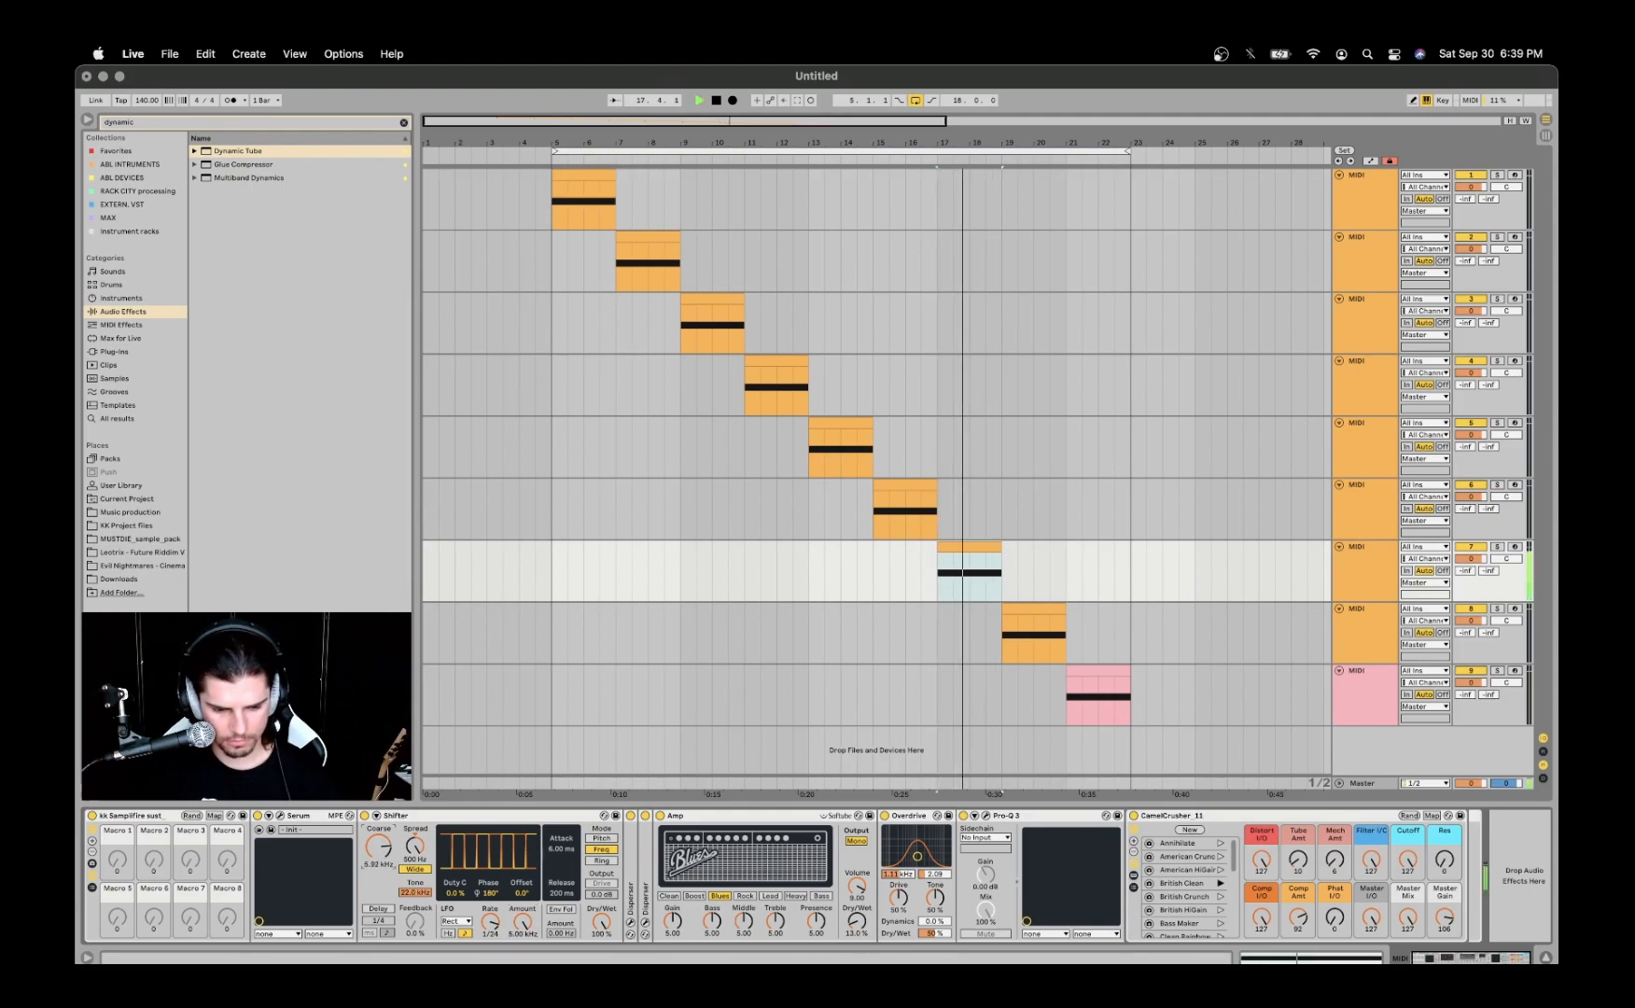
key(space)
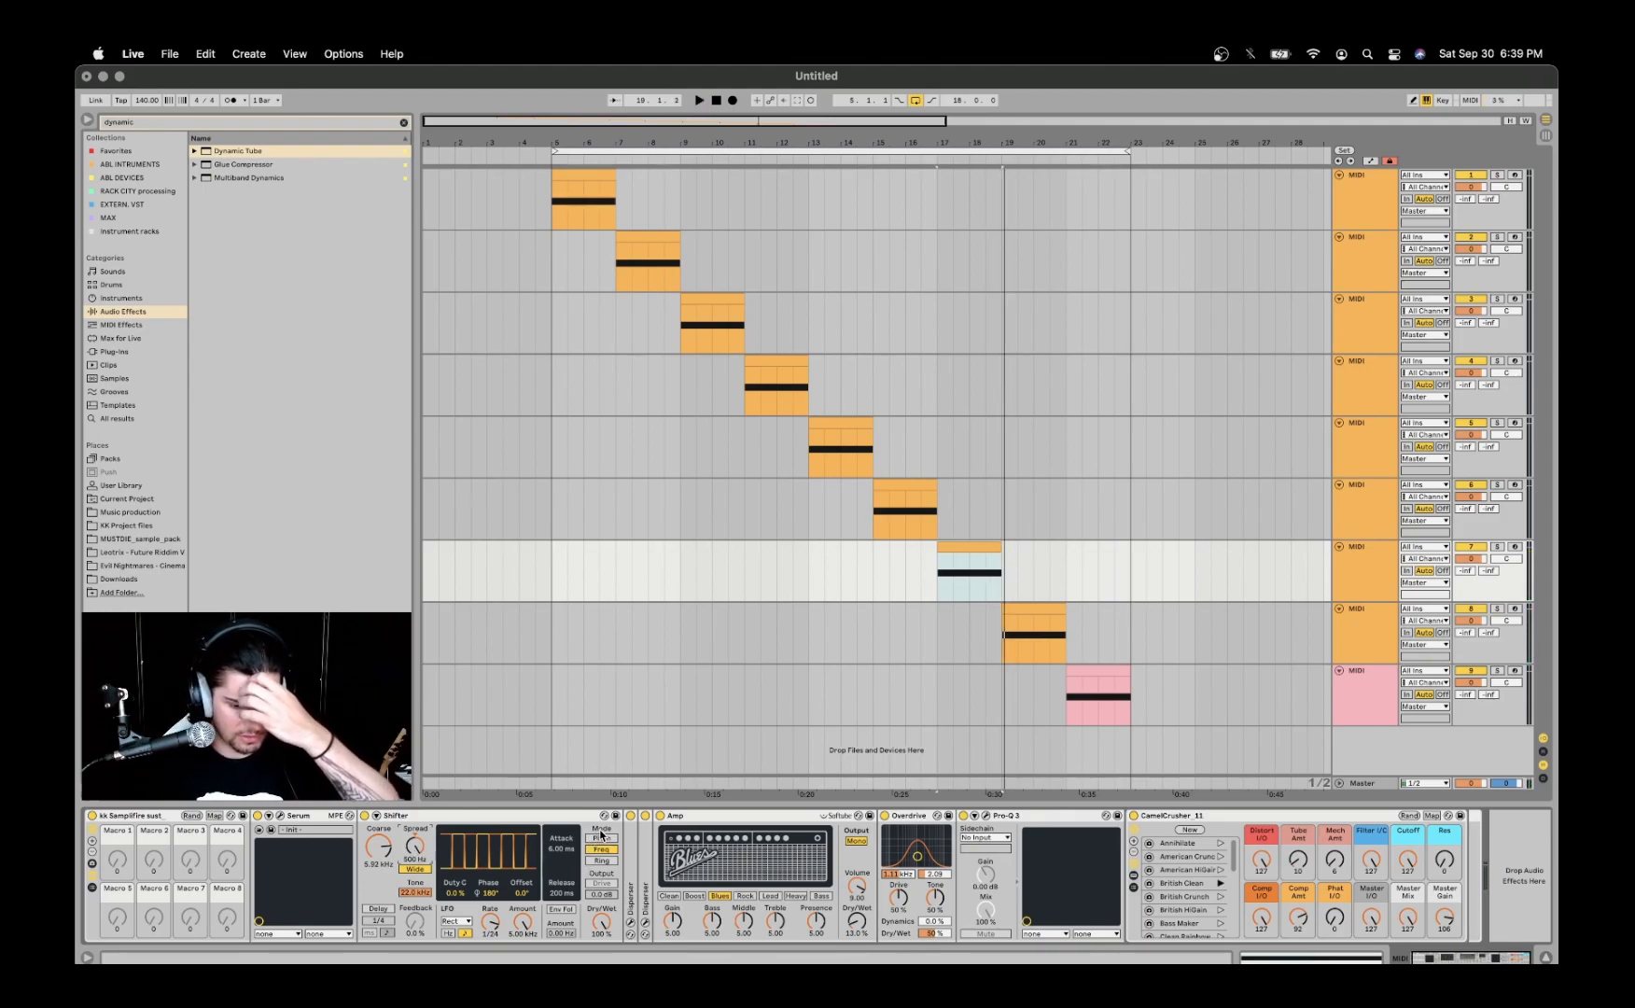
click(601, 837)
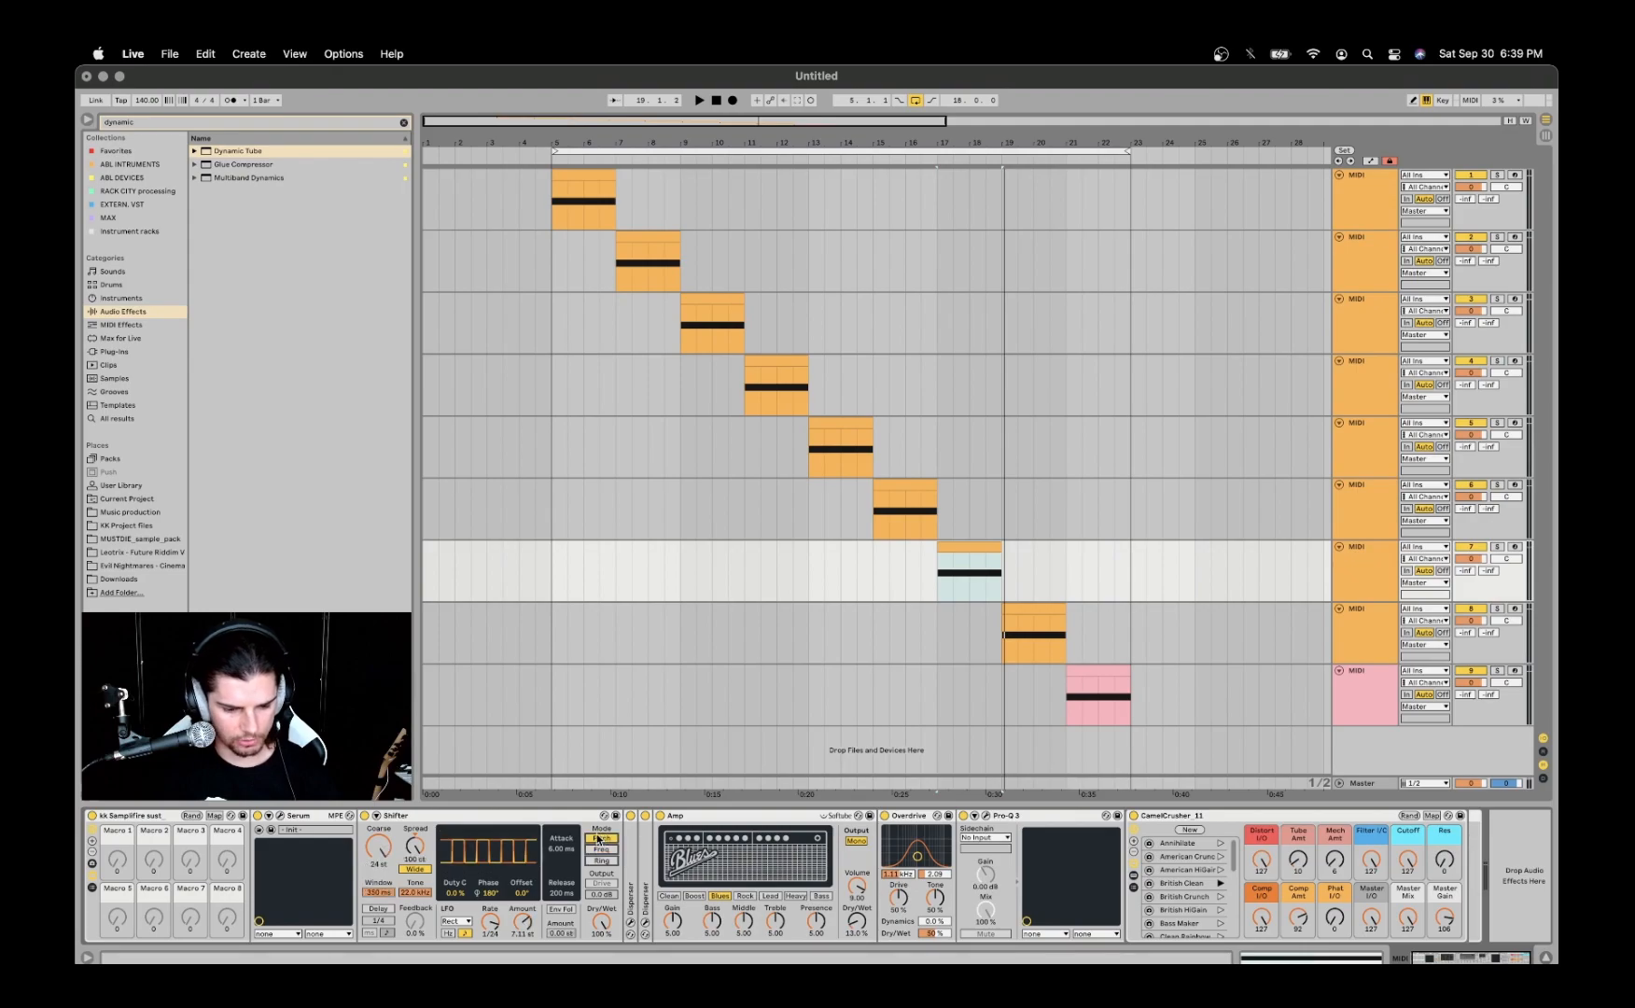
- Open the seventh track's Serum and inspect oscillator A's FM amount from B and the effects rack
click(269, 816)
drag(704, 176, 758, 129)
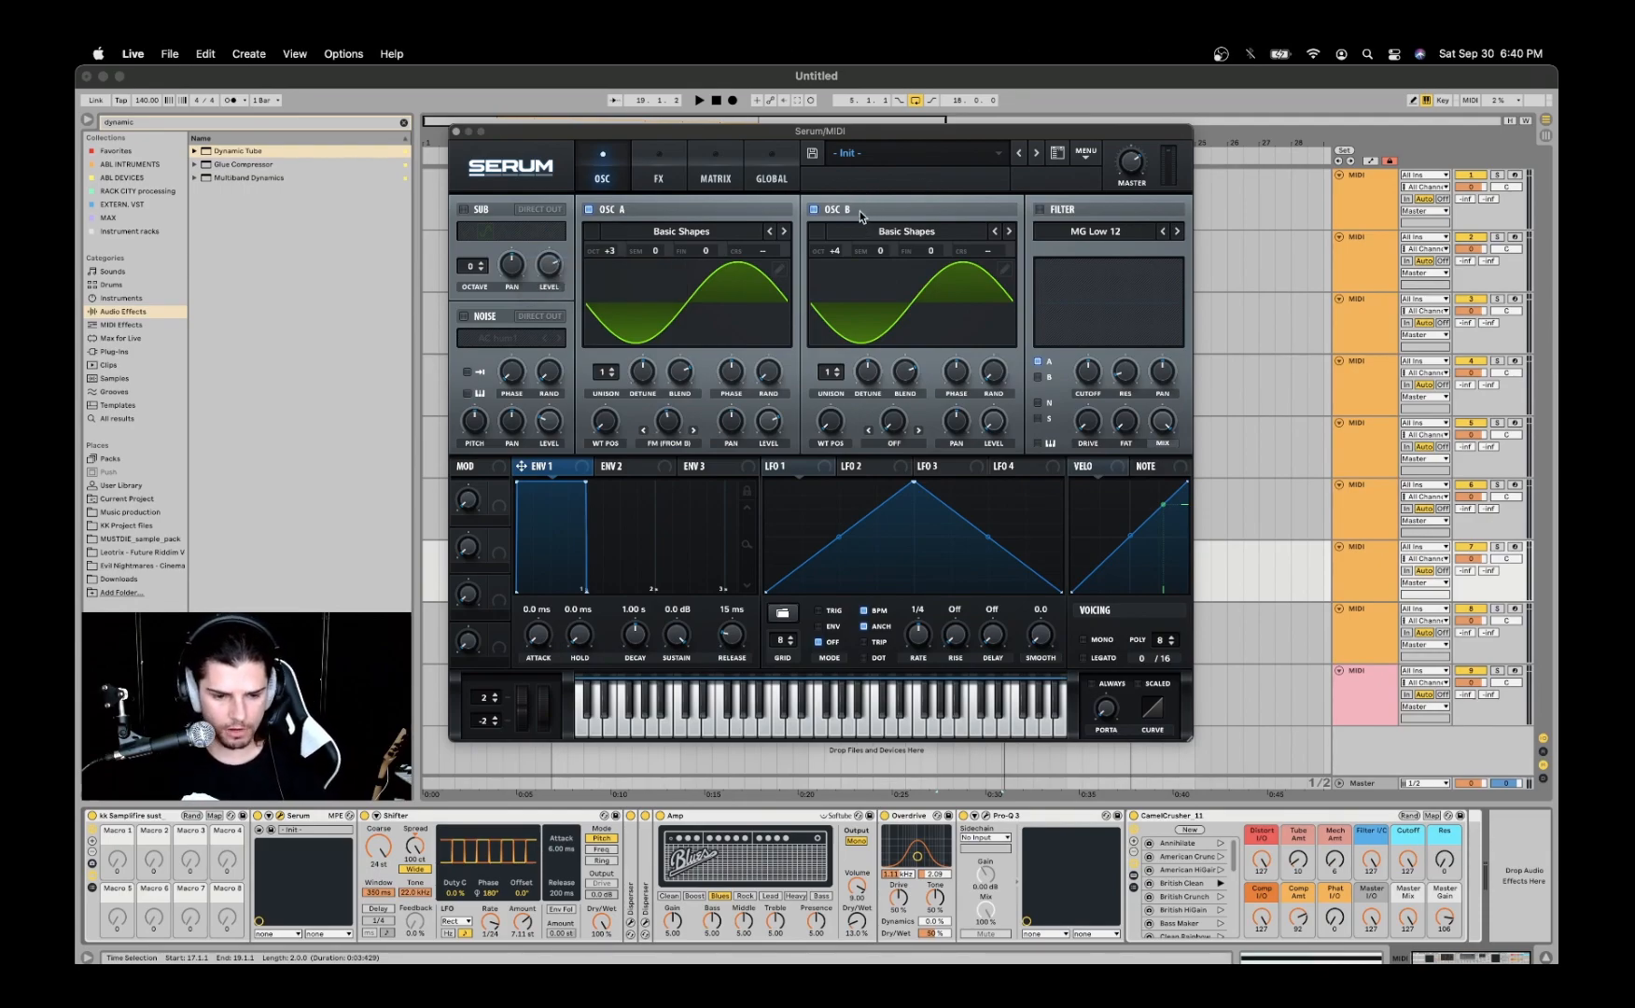
click(668, 430)
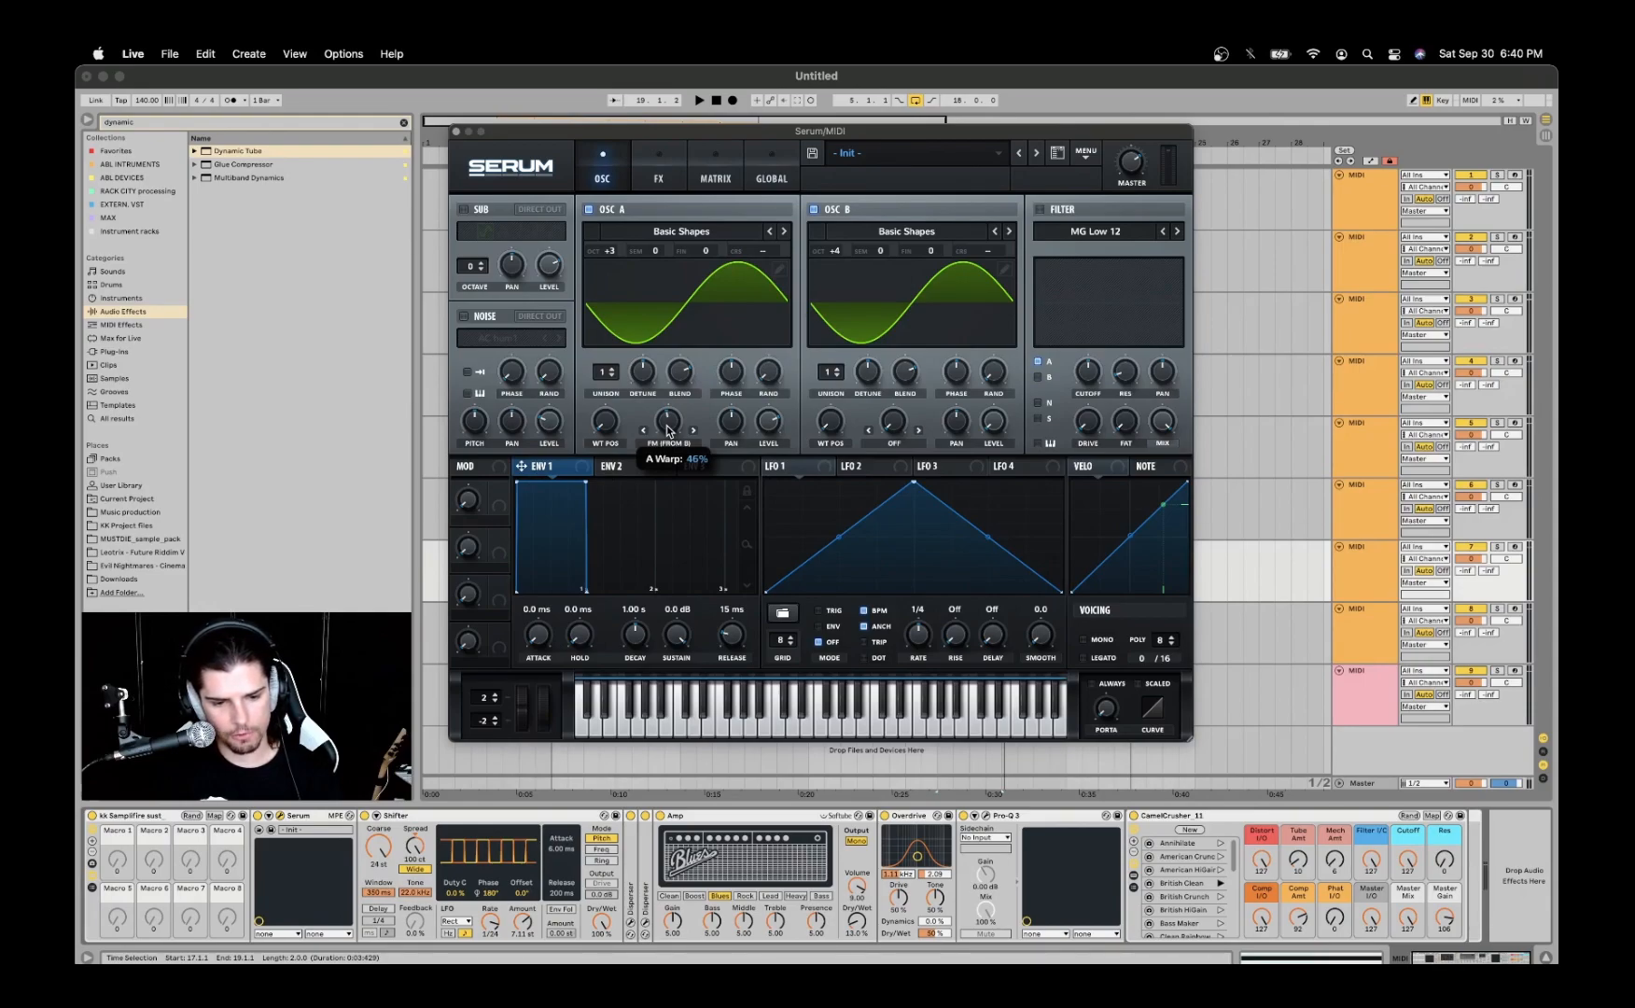
click(669, 162)
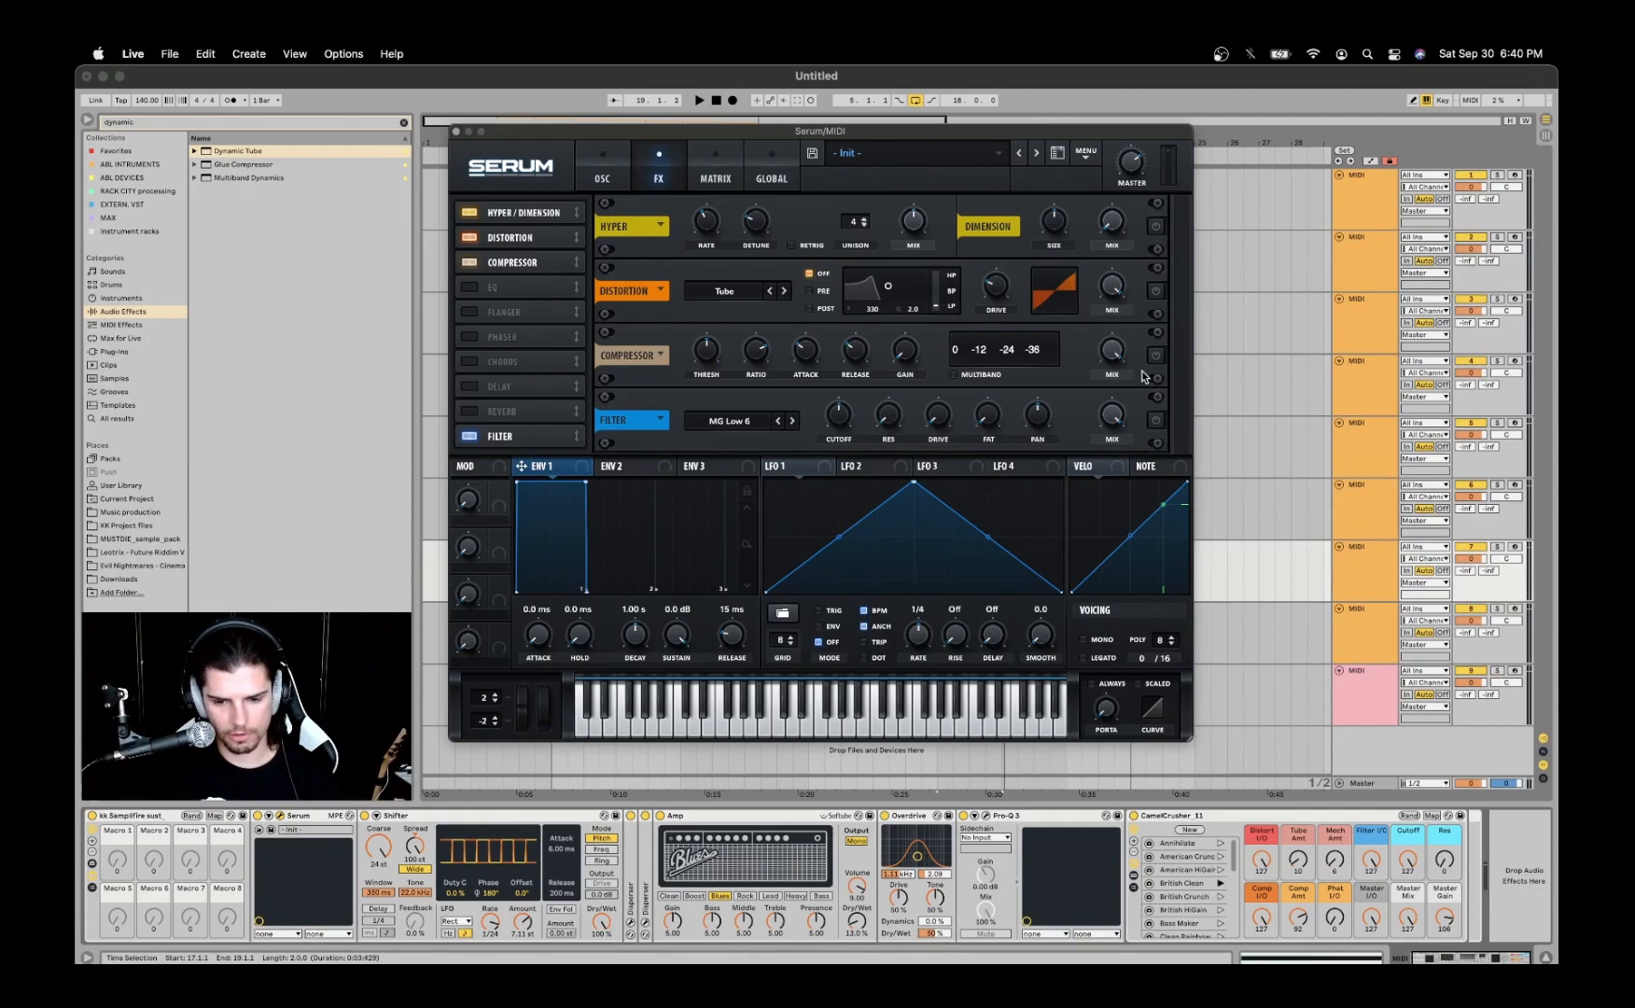
click(614, 168)
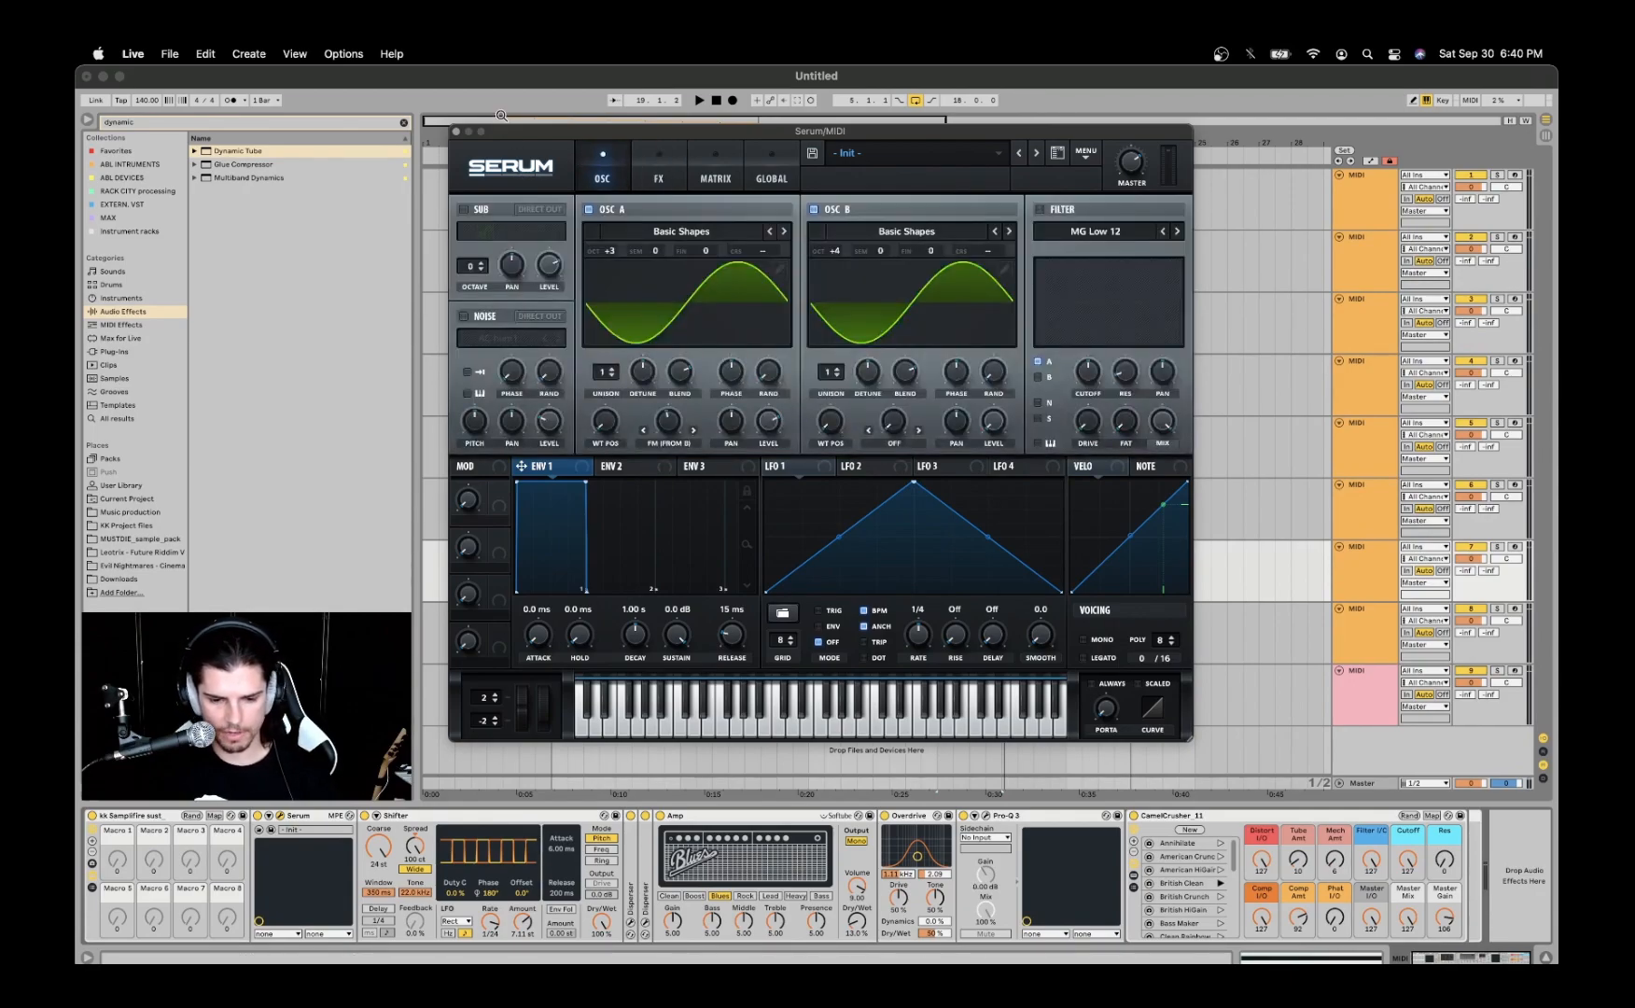
- Set the first Disperser's frequency to about 410 Hz and the second's to about 2.67 kHz, and close both plug-ins
click(457, 129)
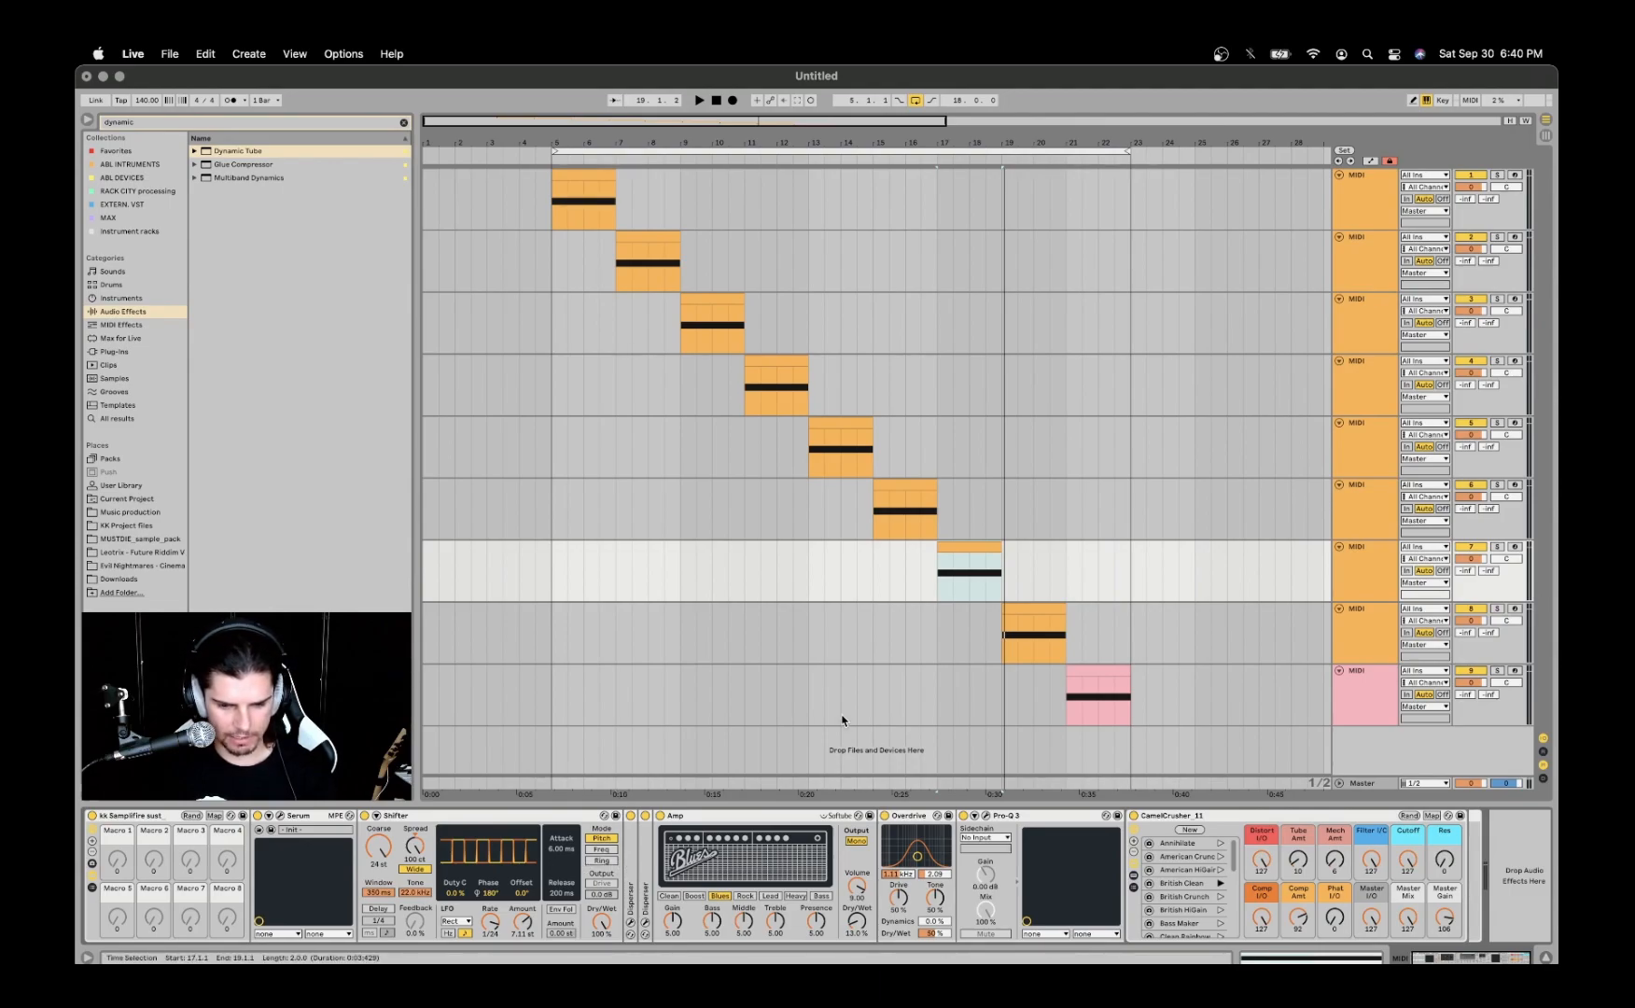
double_click(630, 882)
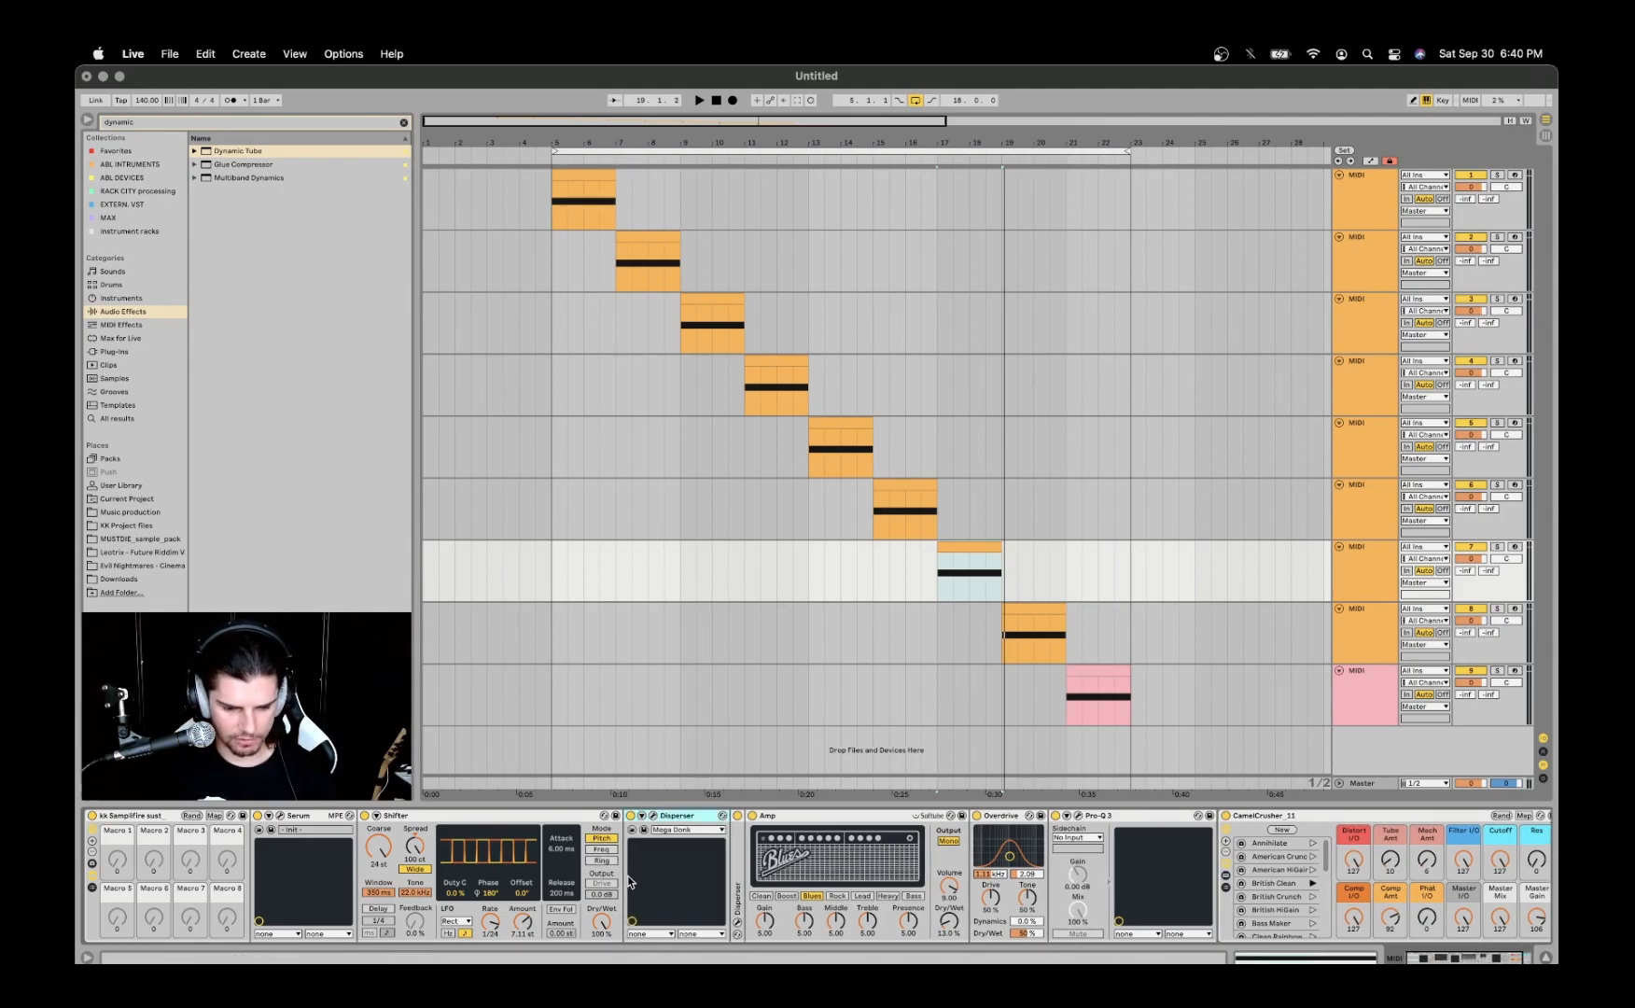
click(653, 816)
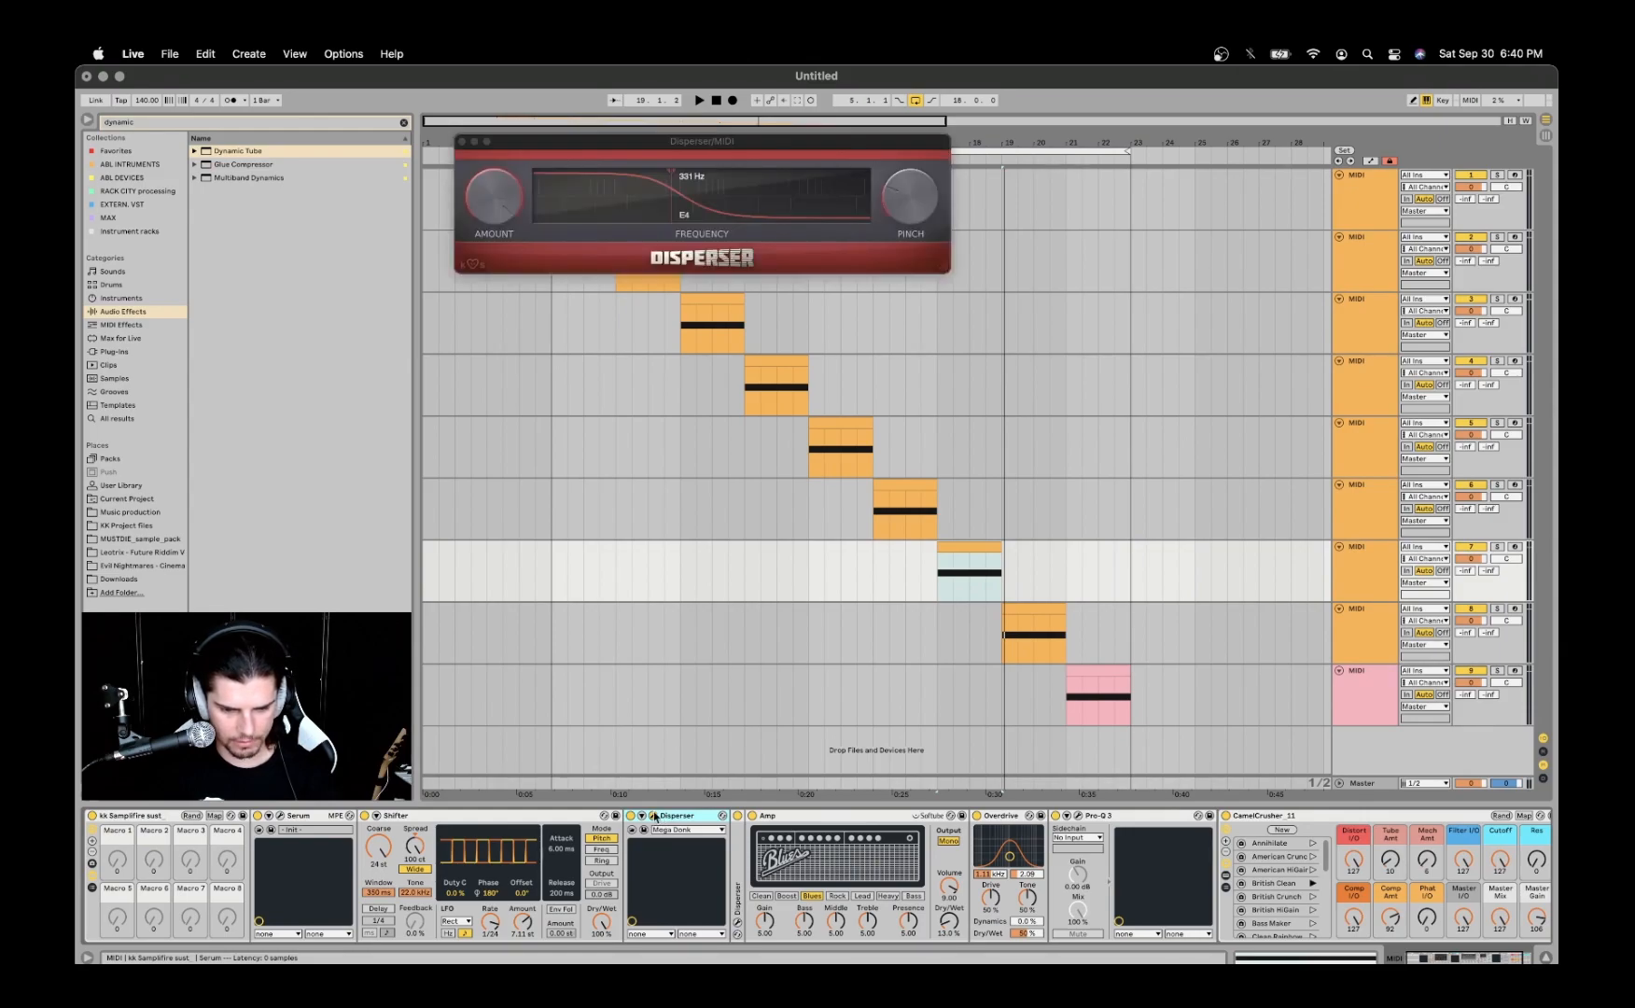
click(666, 198)
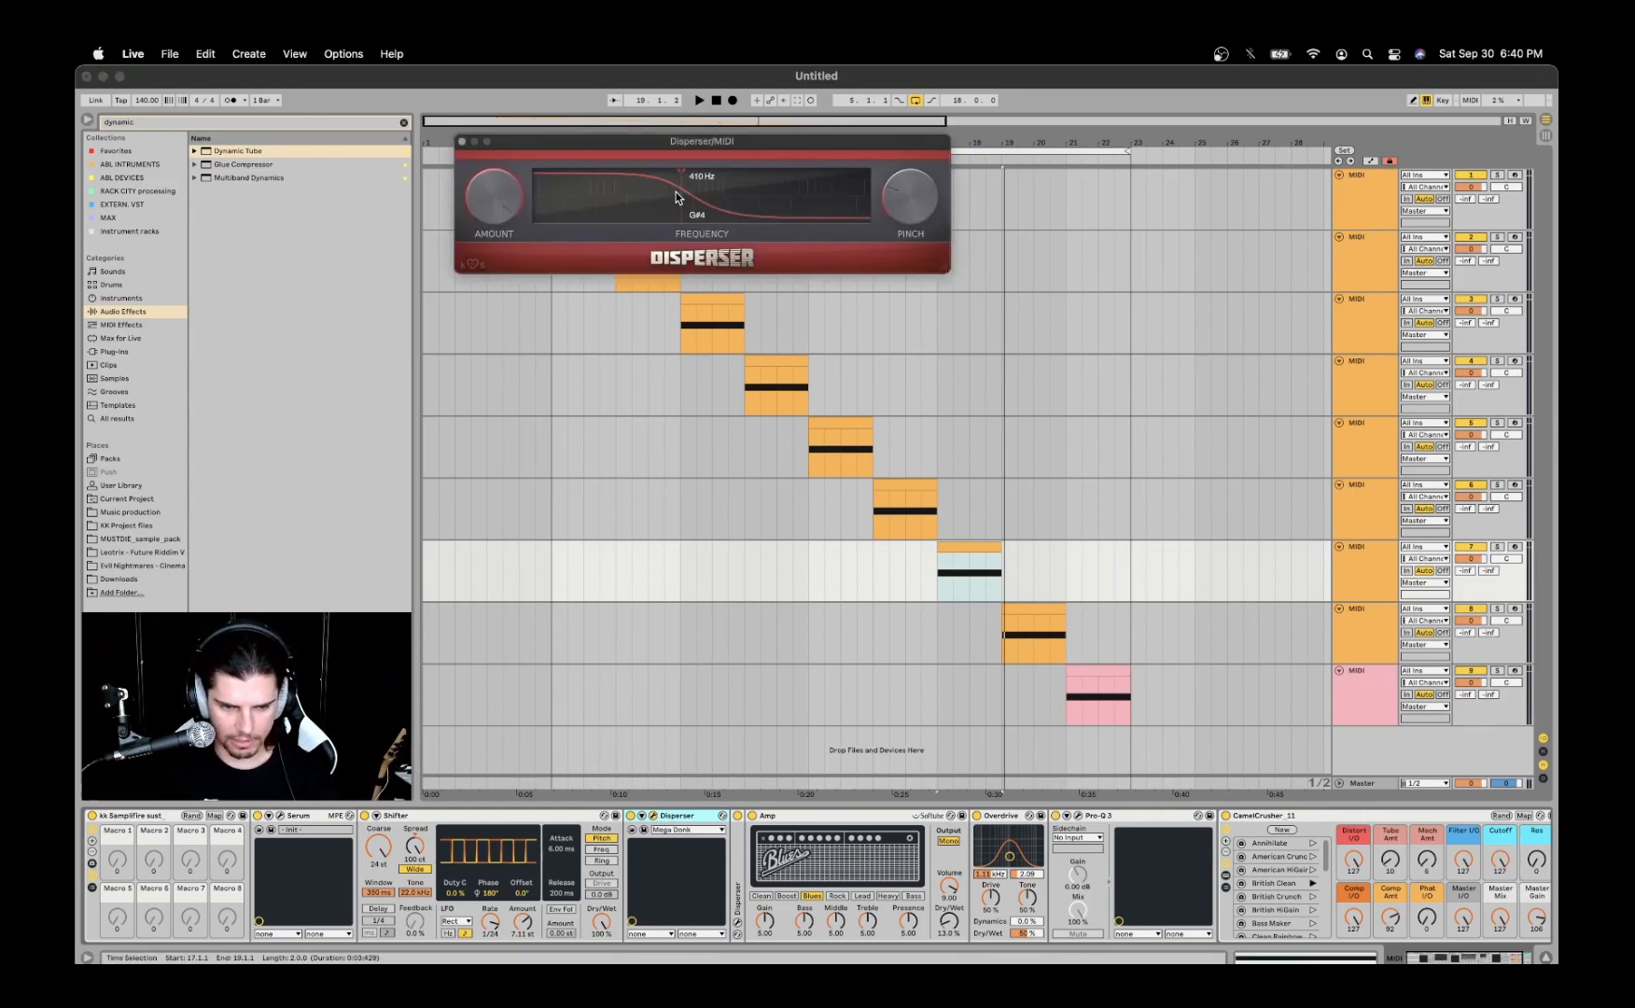
click(738, 905)
click(736, 922)
drag(742, 208, 775, 208)
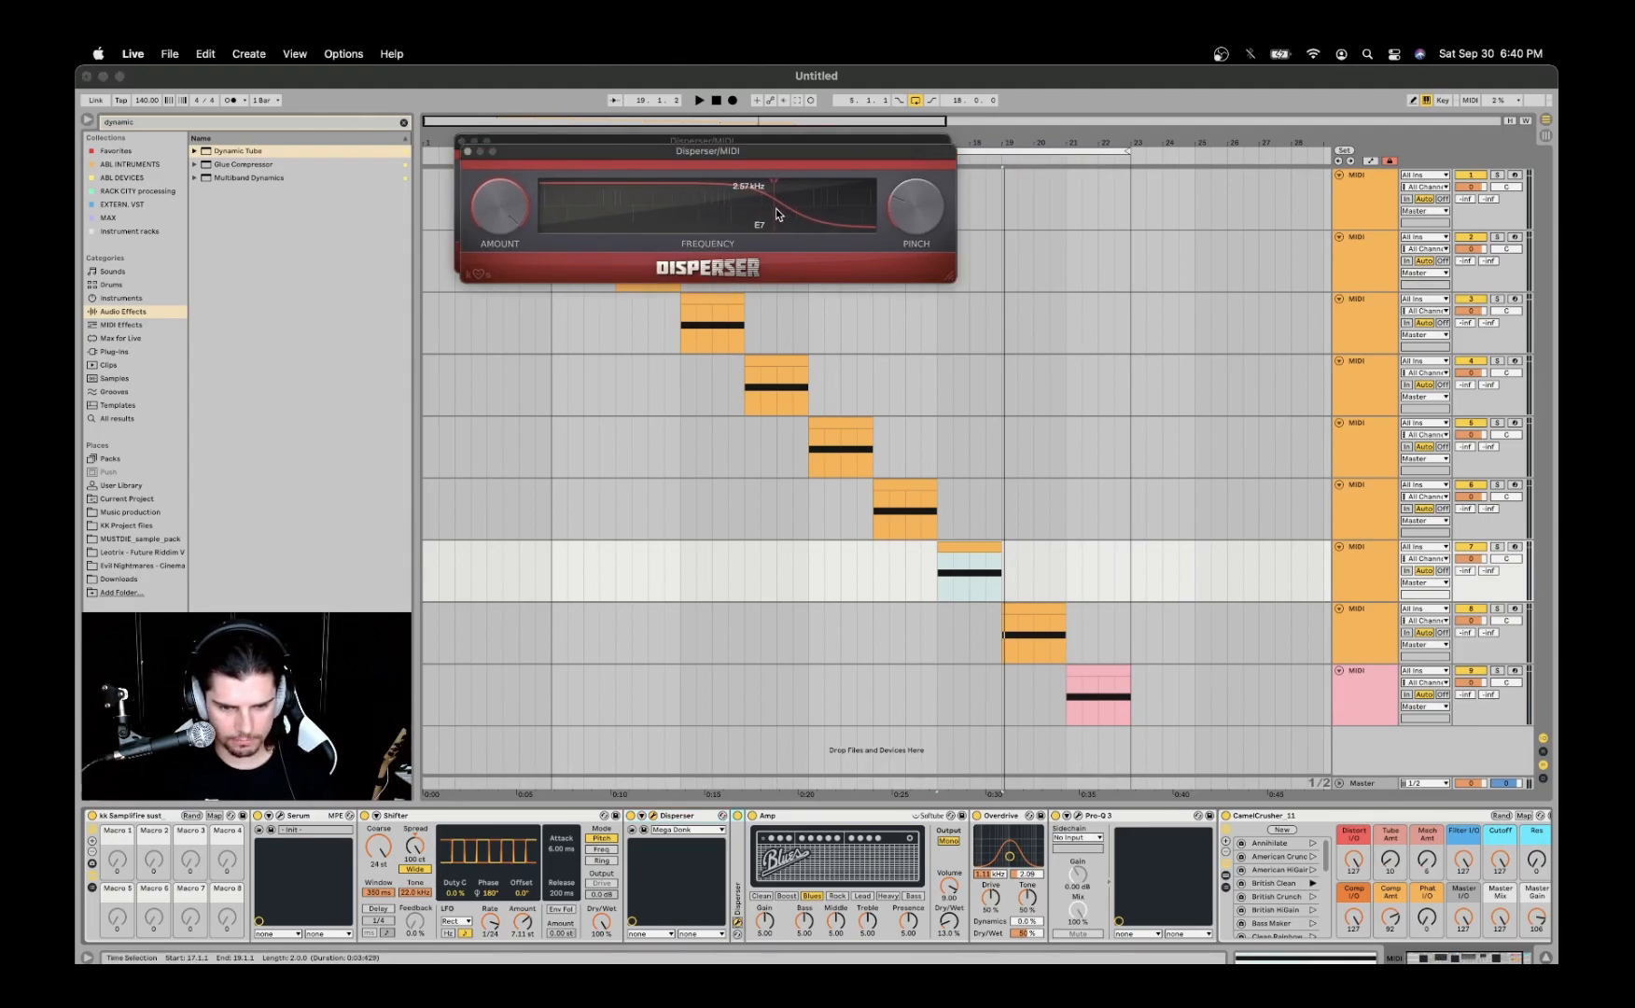
click(468, 151)
double_click(688, 815)
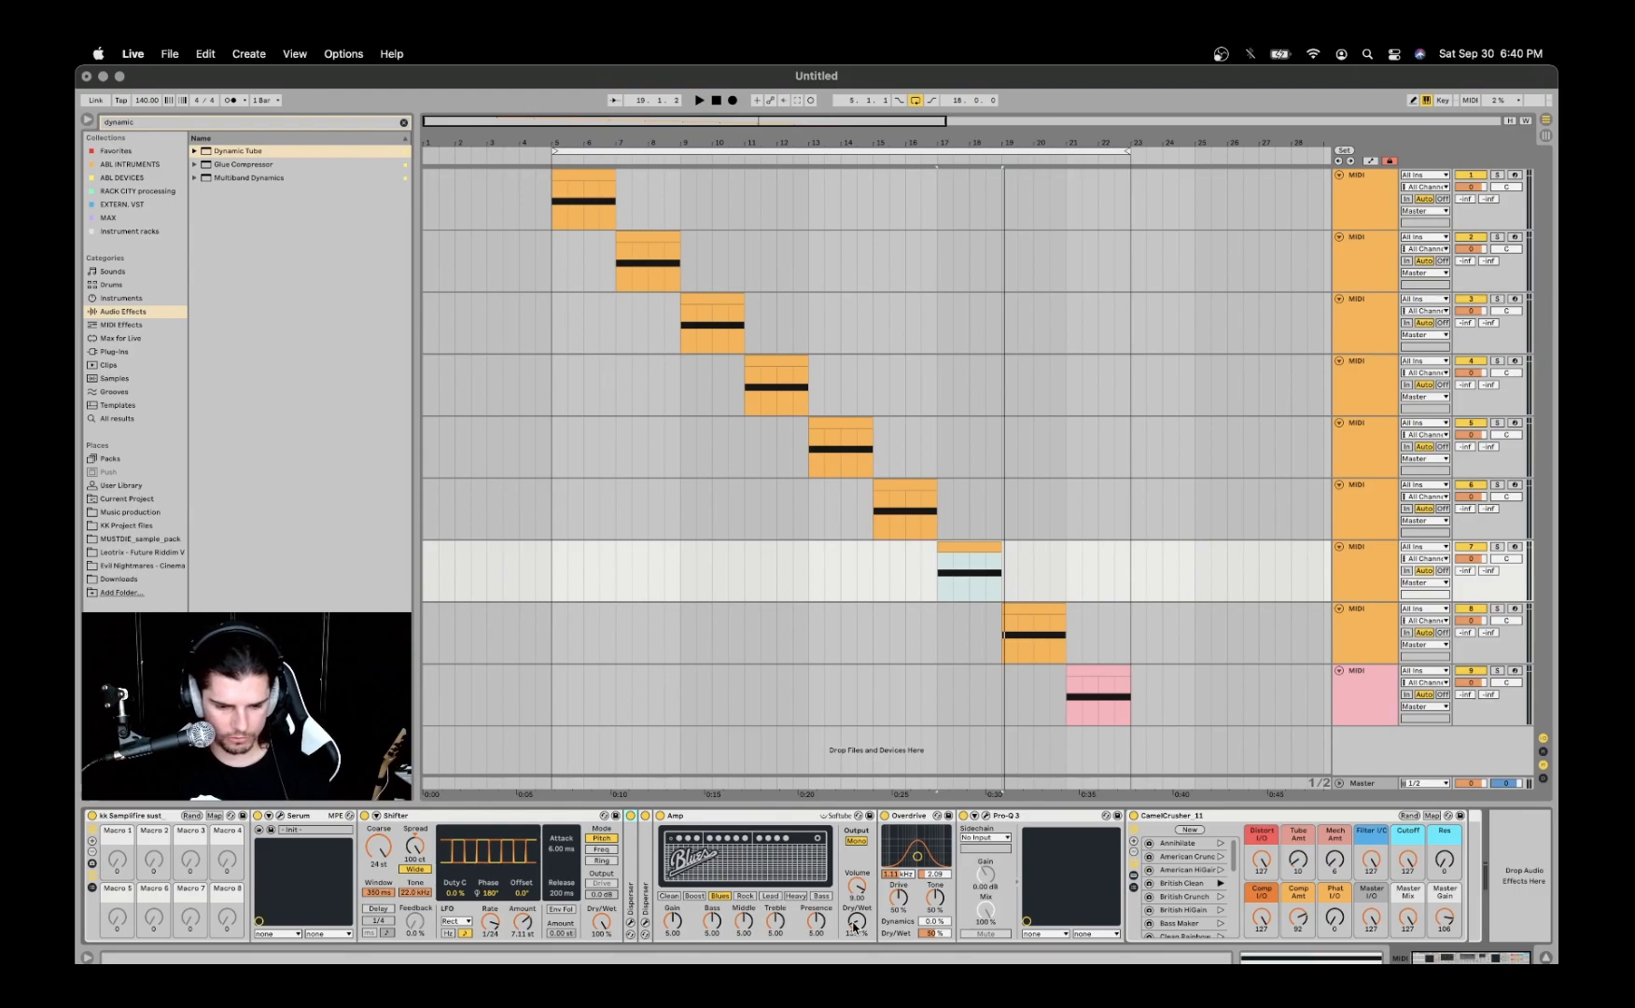
- Audition the clip with a different Overdrive dynamics amount and return Dynamics to 0.0 %
scroll(781, 821, right, 1)
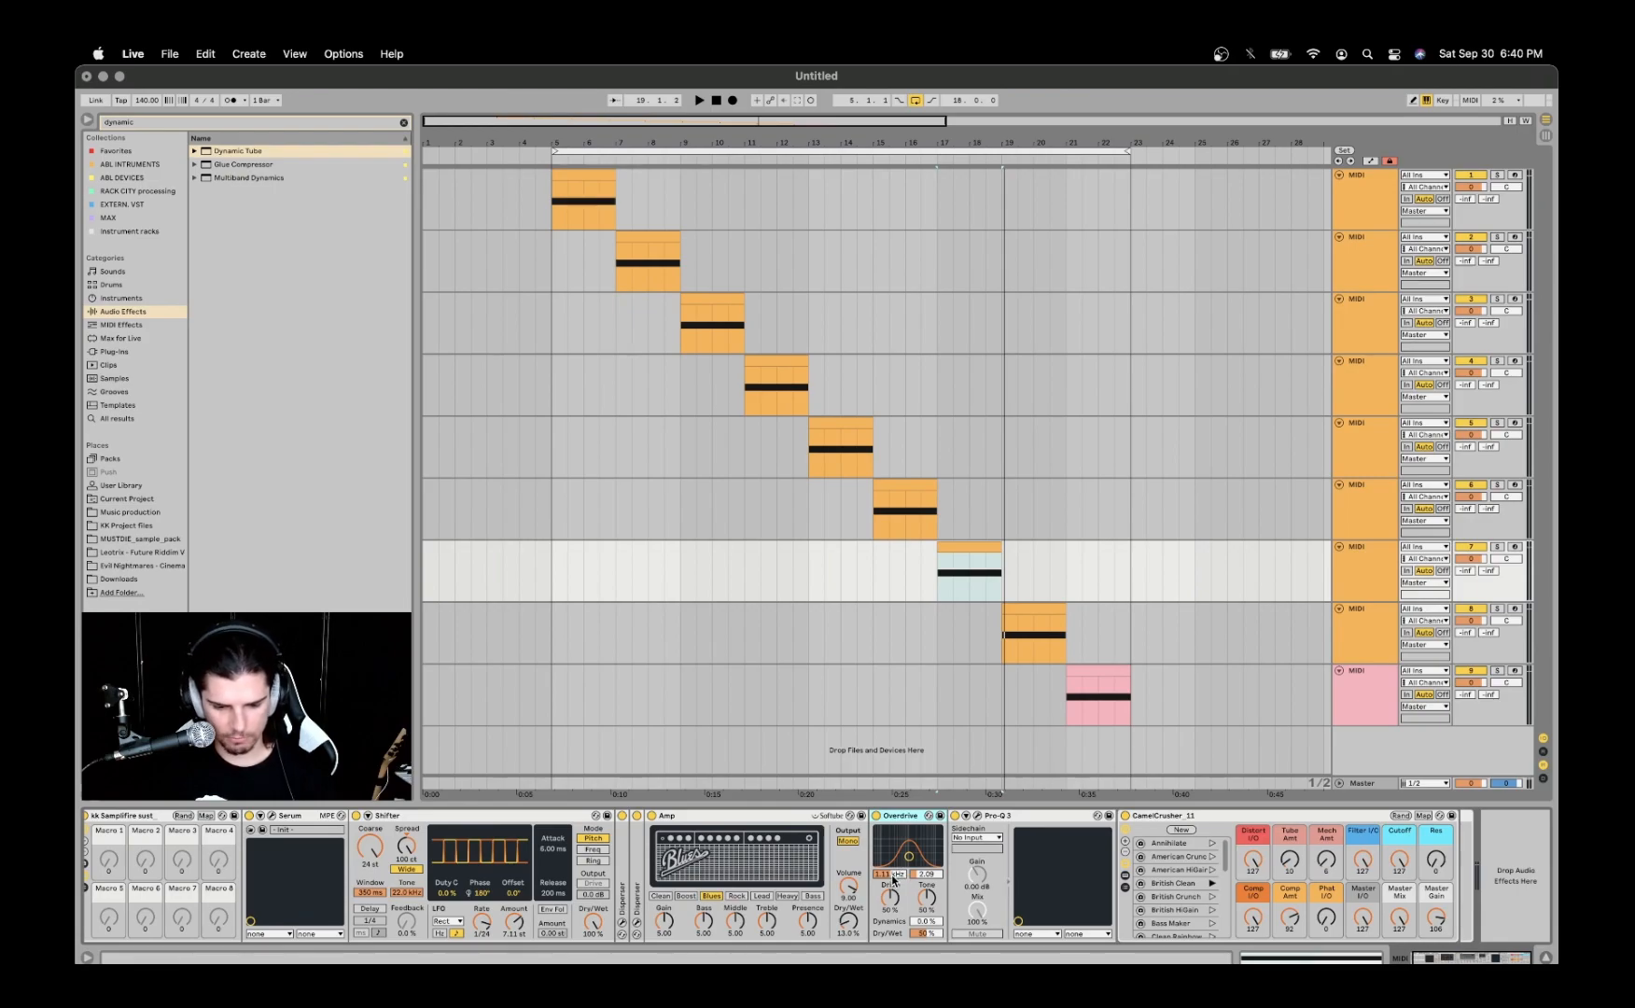
key(space)
key(space)
double_click(924, 922)
key(space)
key(space)
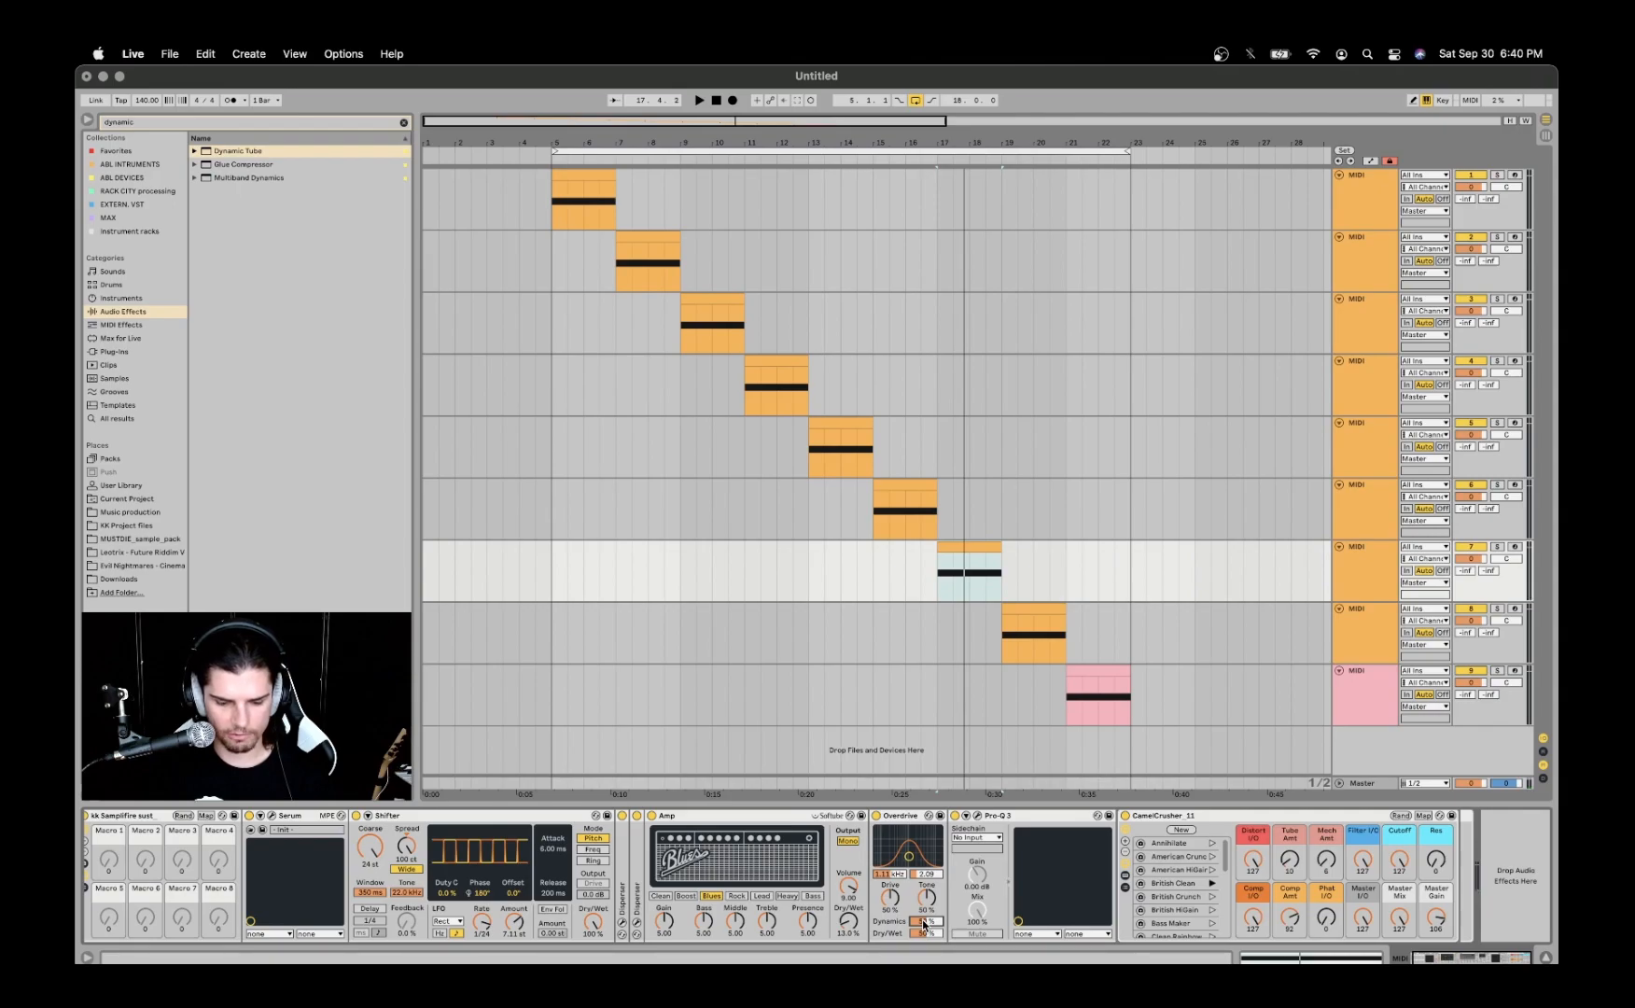
drag(925, 921, 939, 934)
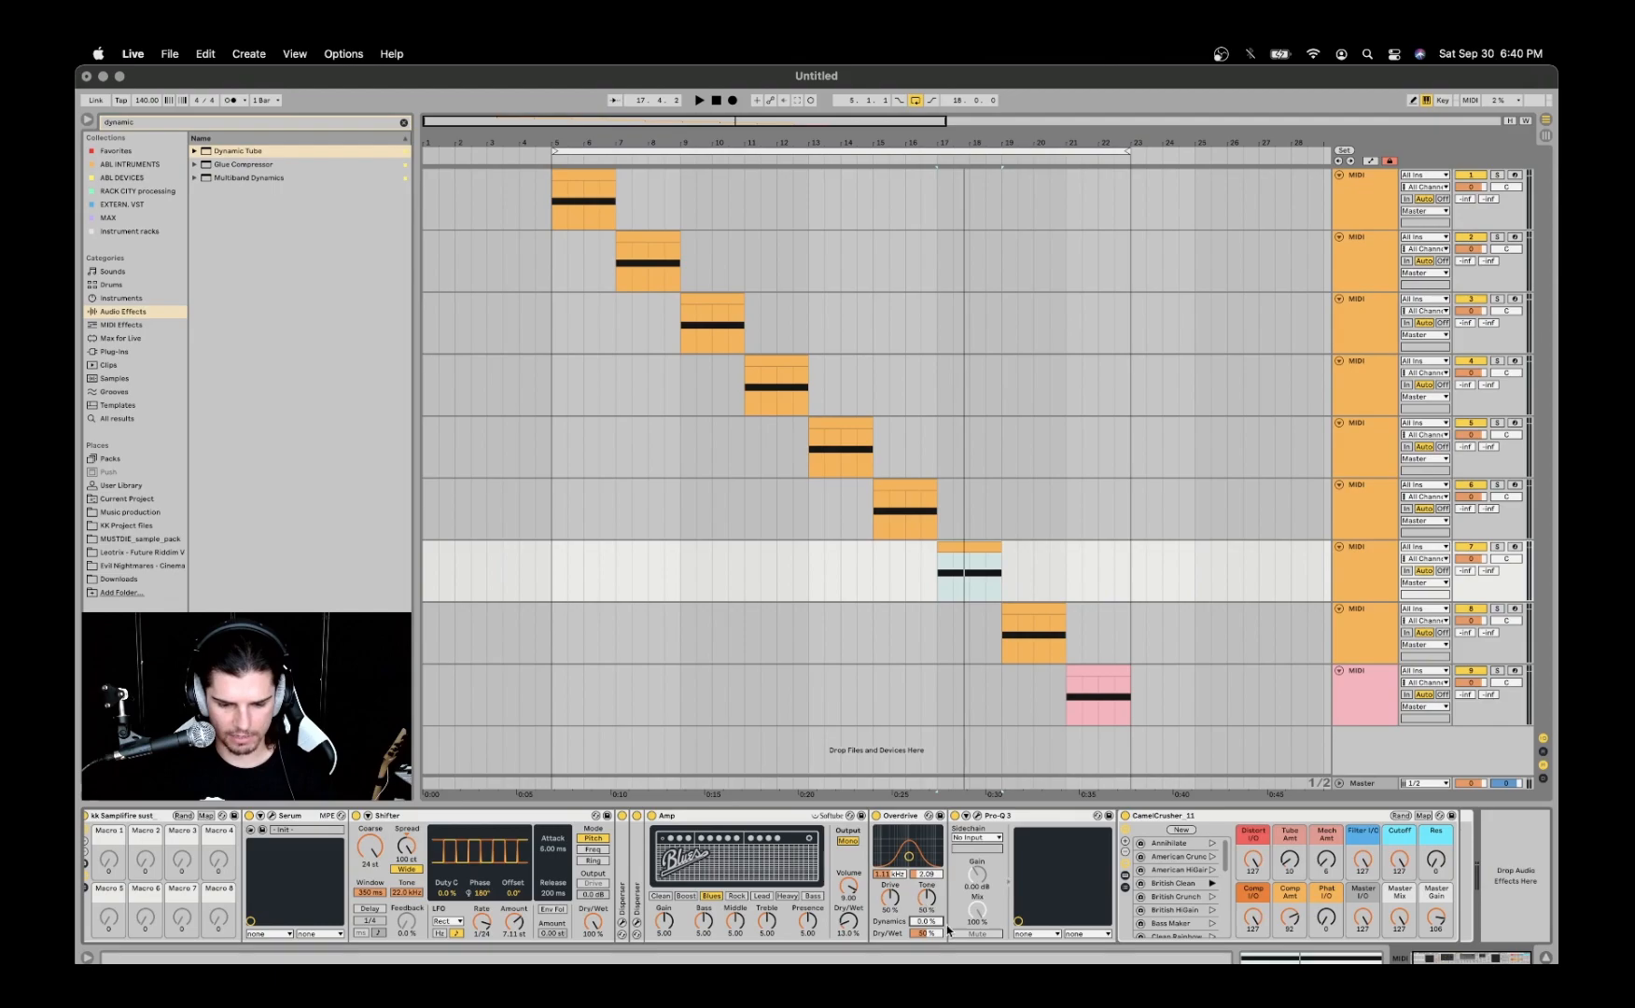
- Inspect the low-cut band in the seventh track's Pro-Q 3 and select the CamelCrusher rack
click(976, 815)
mouse_move(814, 438)
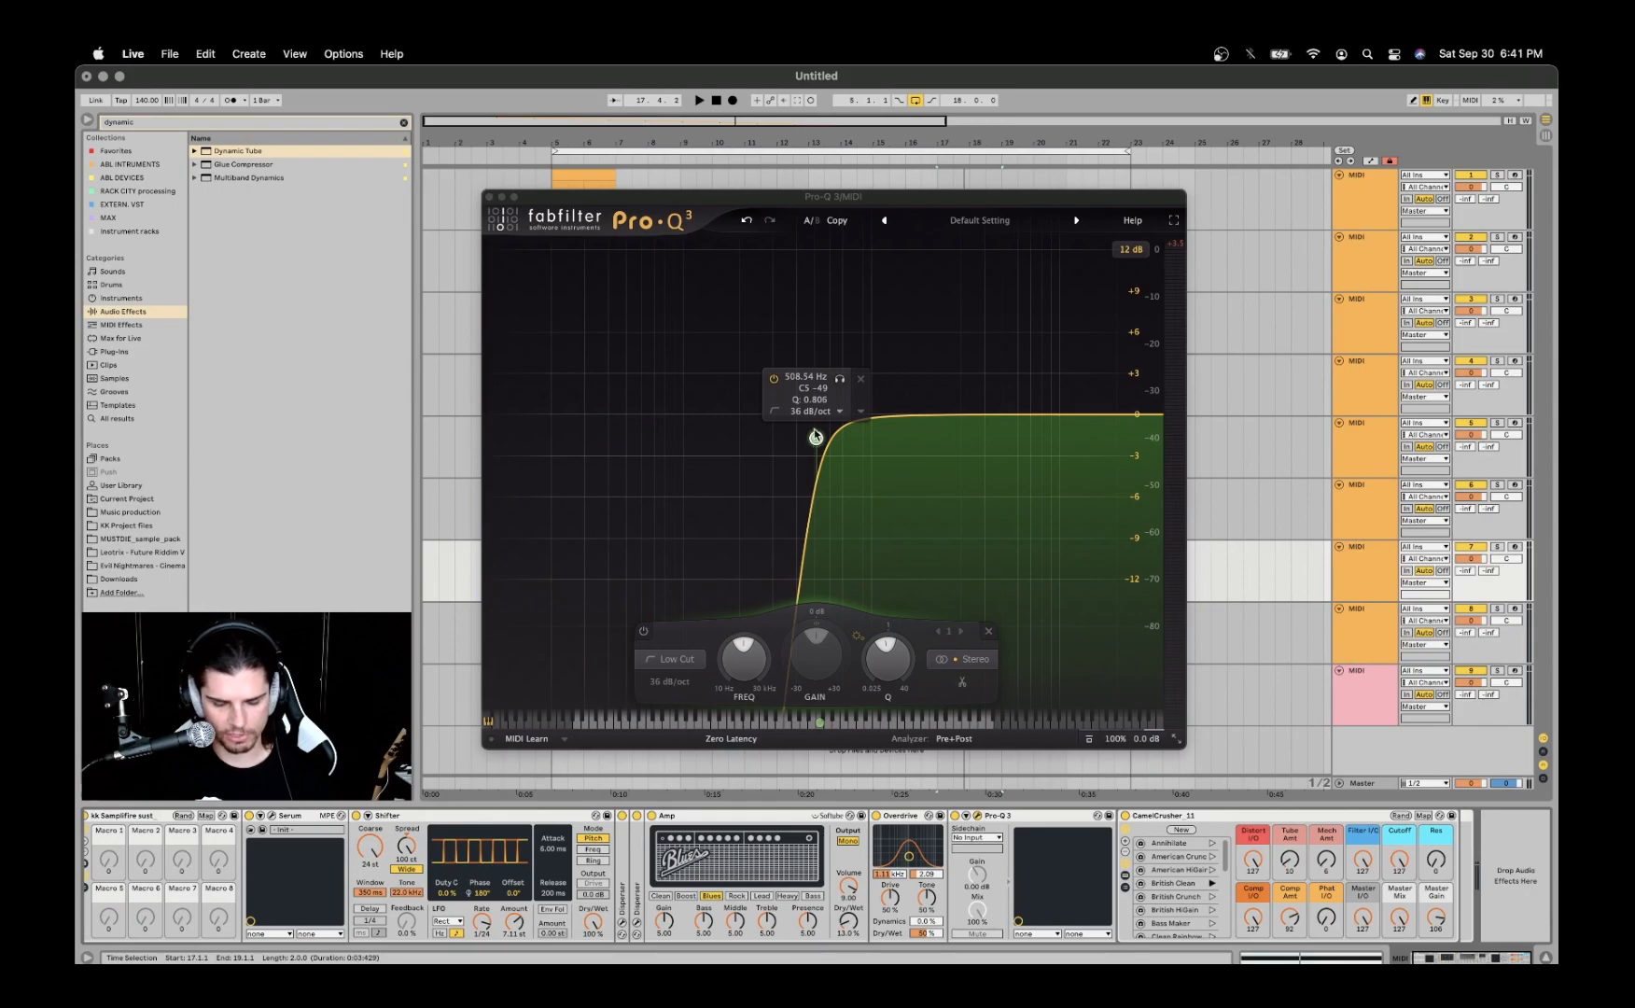
click(488, 197)
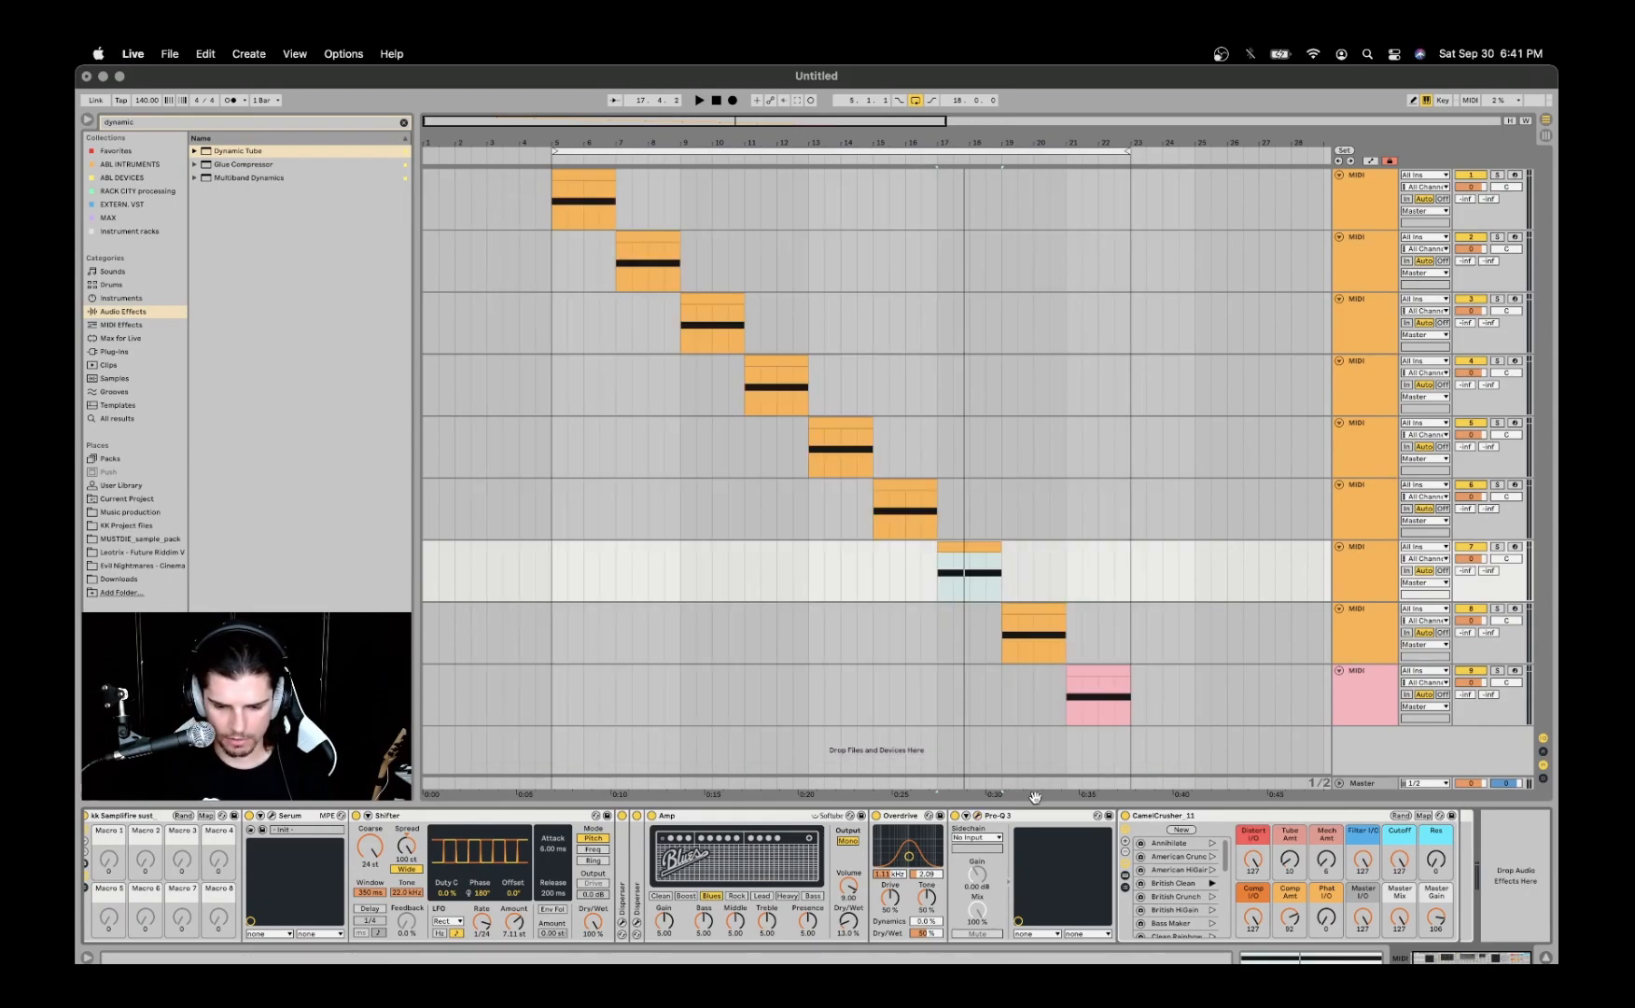
click(1177, 818)
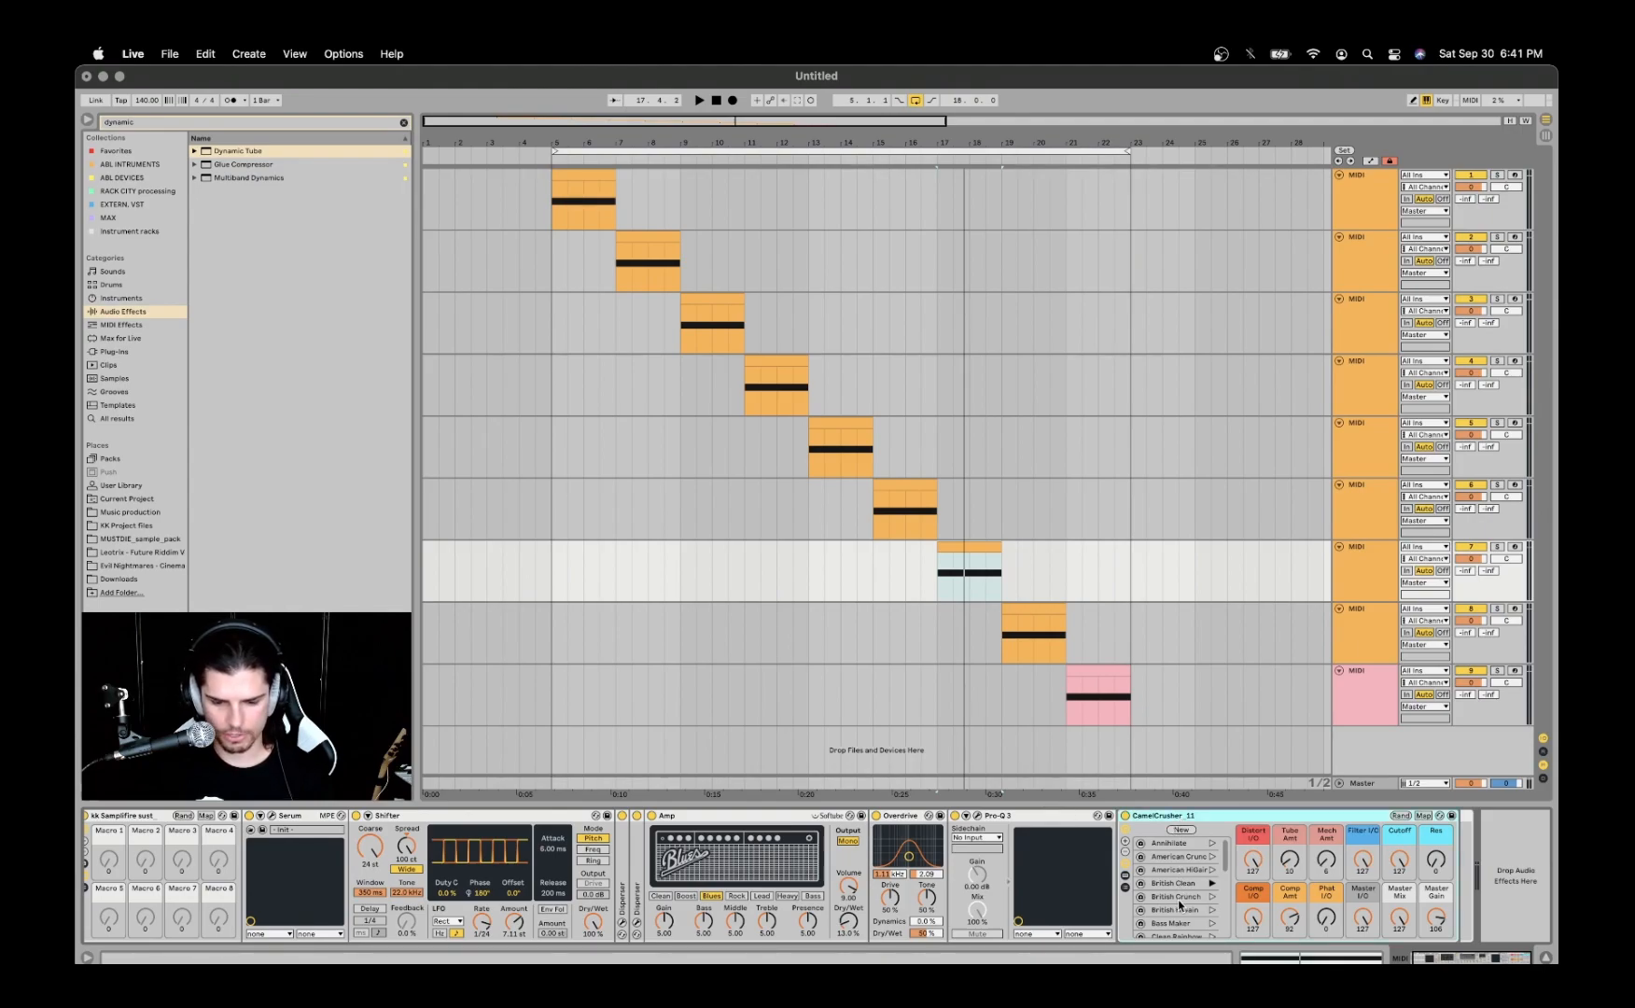
- Lower Shifter's LFO amount while auditioning the clip on the seventh track
key(space)
drag(510, 926, 511, 944)
key(space)
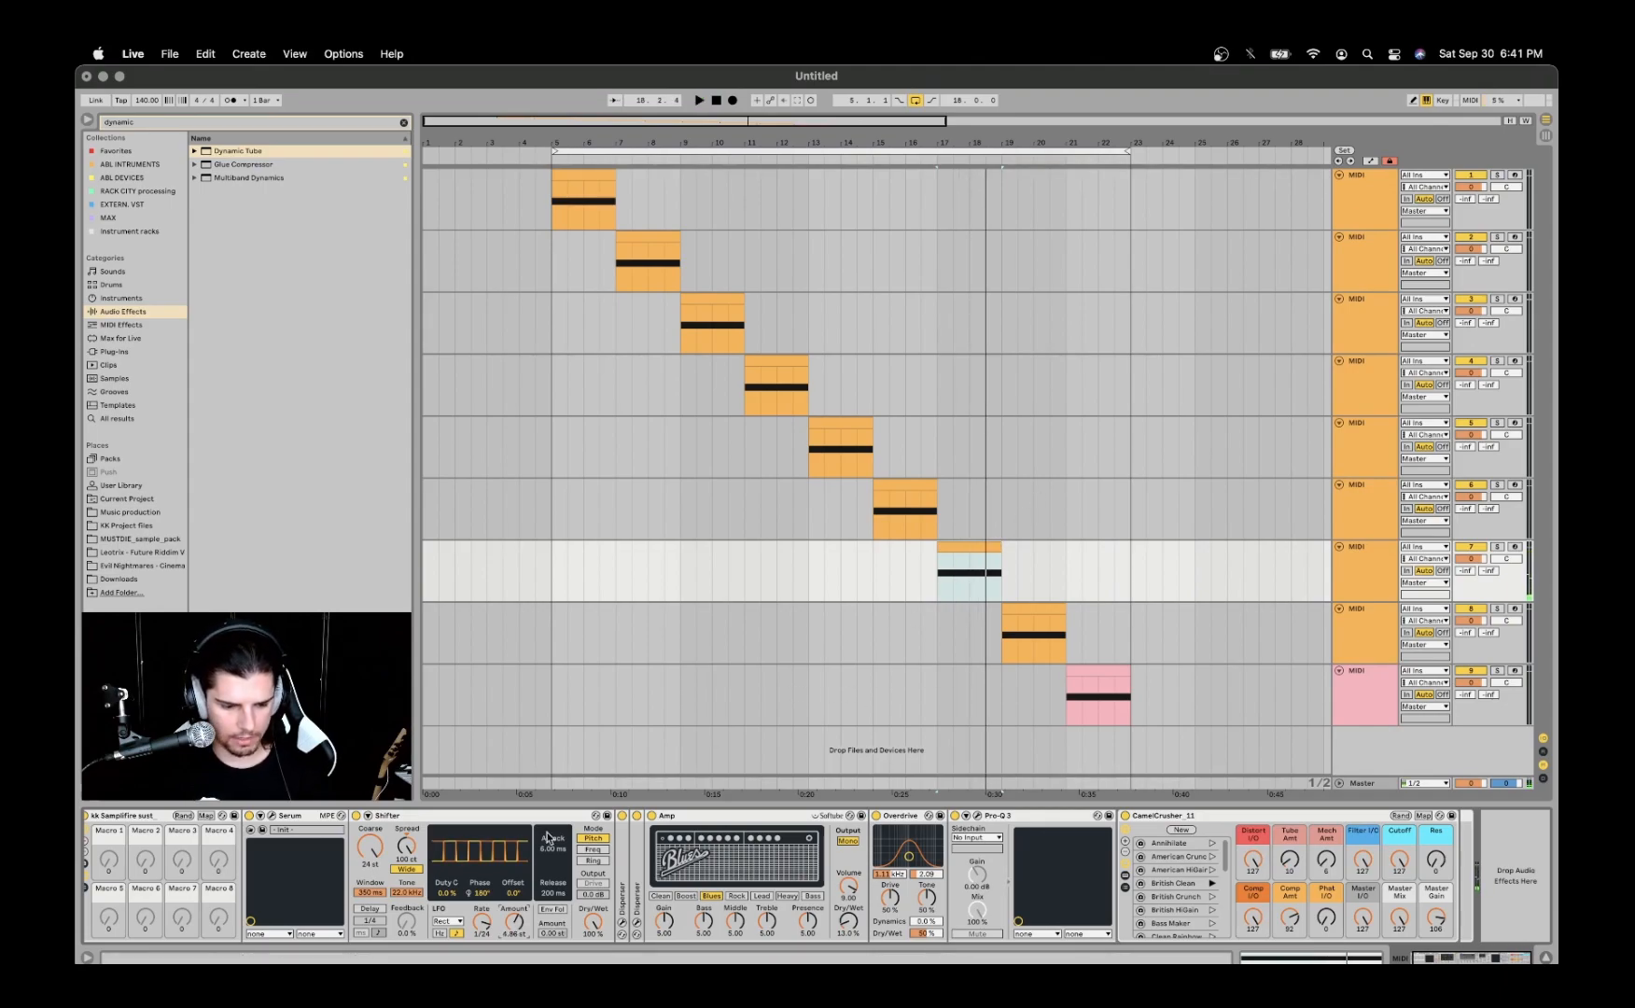
- Move the wavetable positions of Serum's oscillators A and B to a square wave while auditioning the clip
click(263, 830)
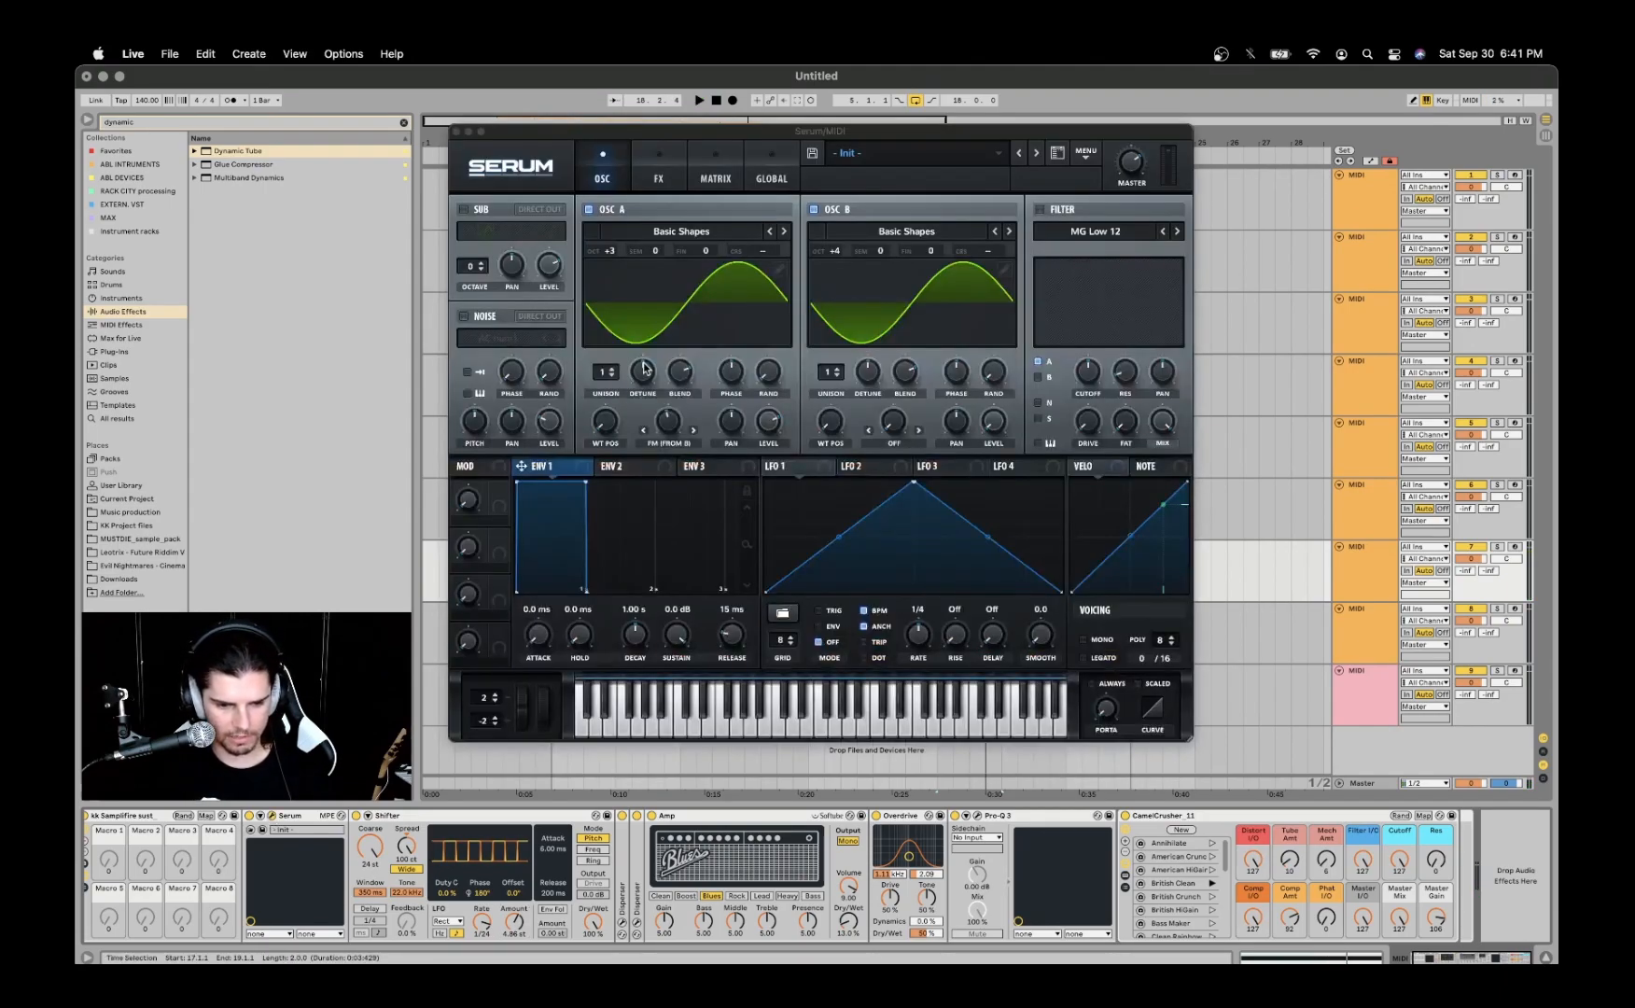
drag(604, 425, 622, 402)
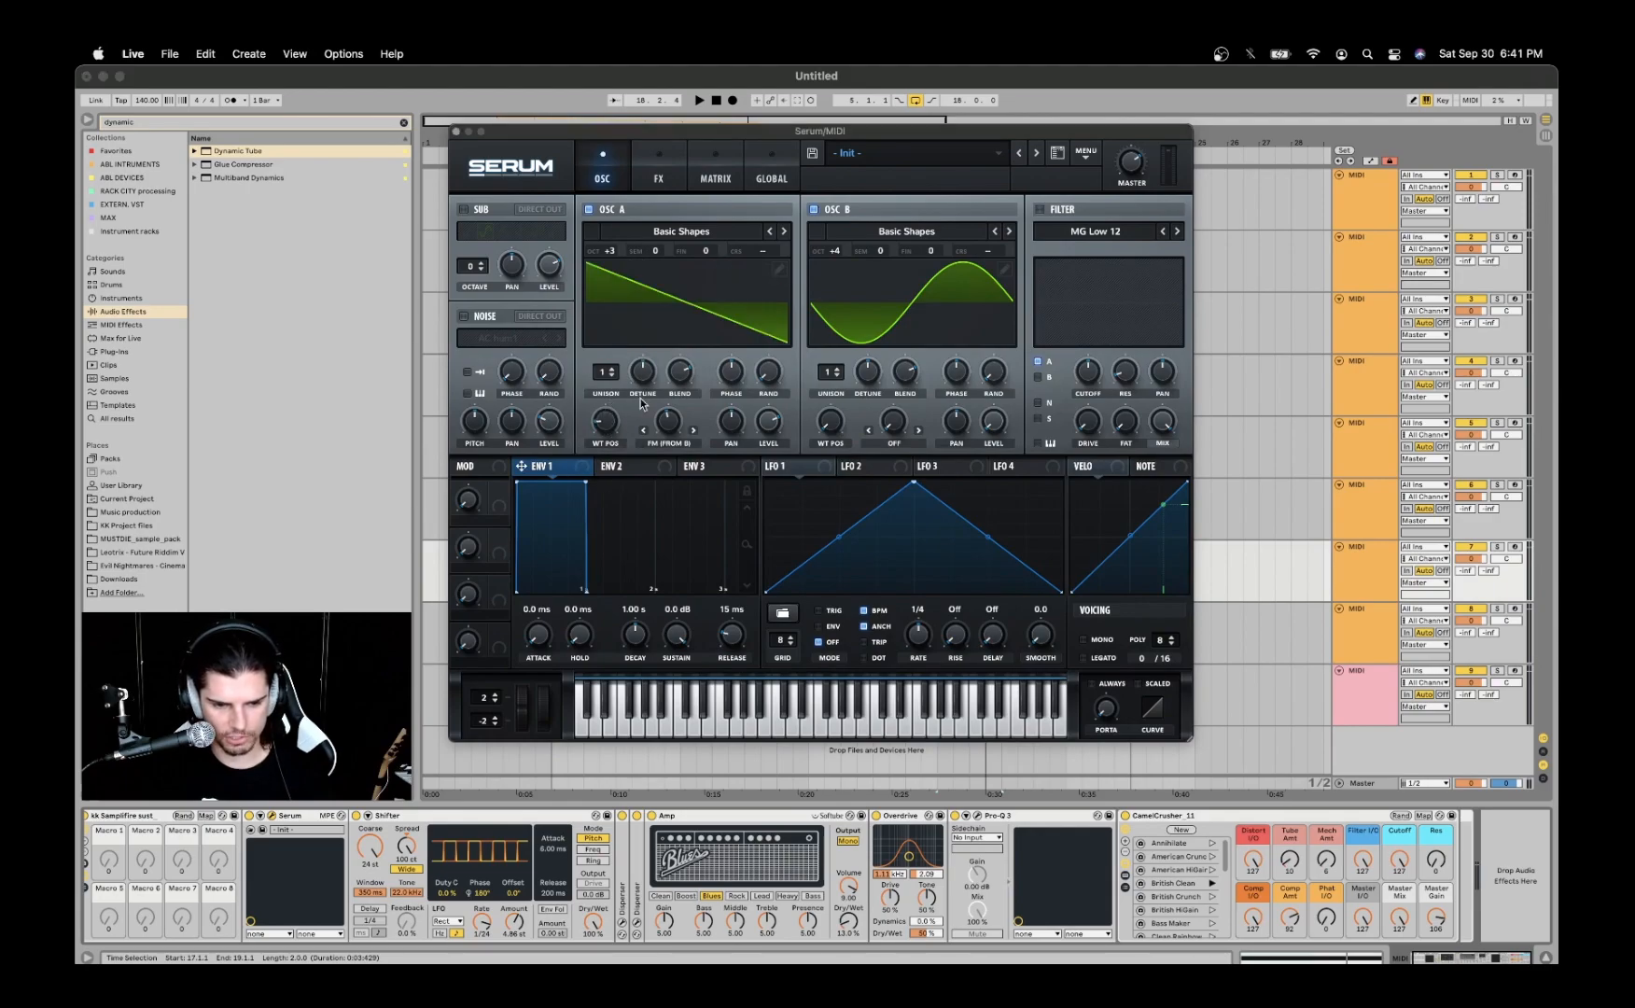
drag(843, 429, 812, 416)
drag(600, 425, 607, 401)
key(space)
drag(831, 425, 837, 394)
key(space)
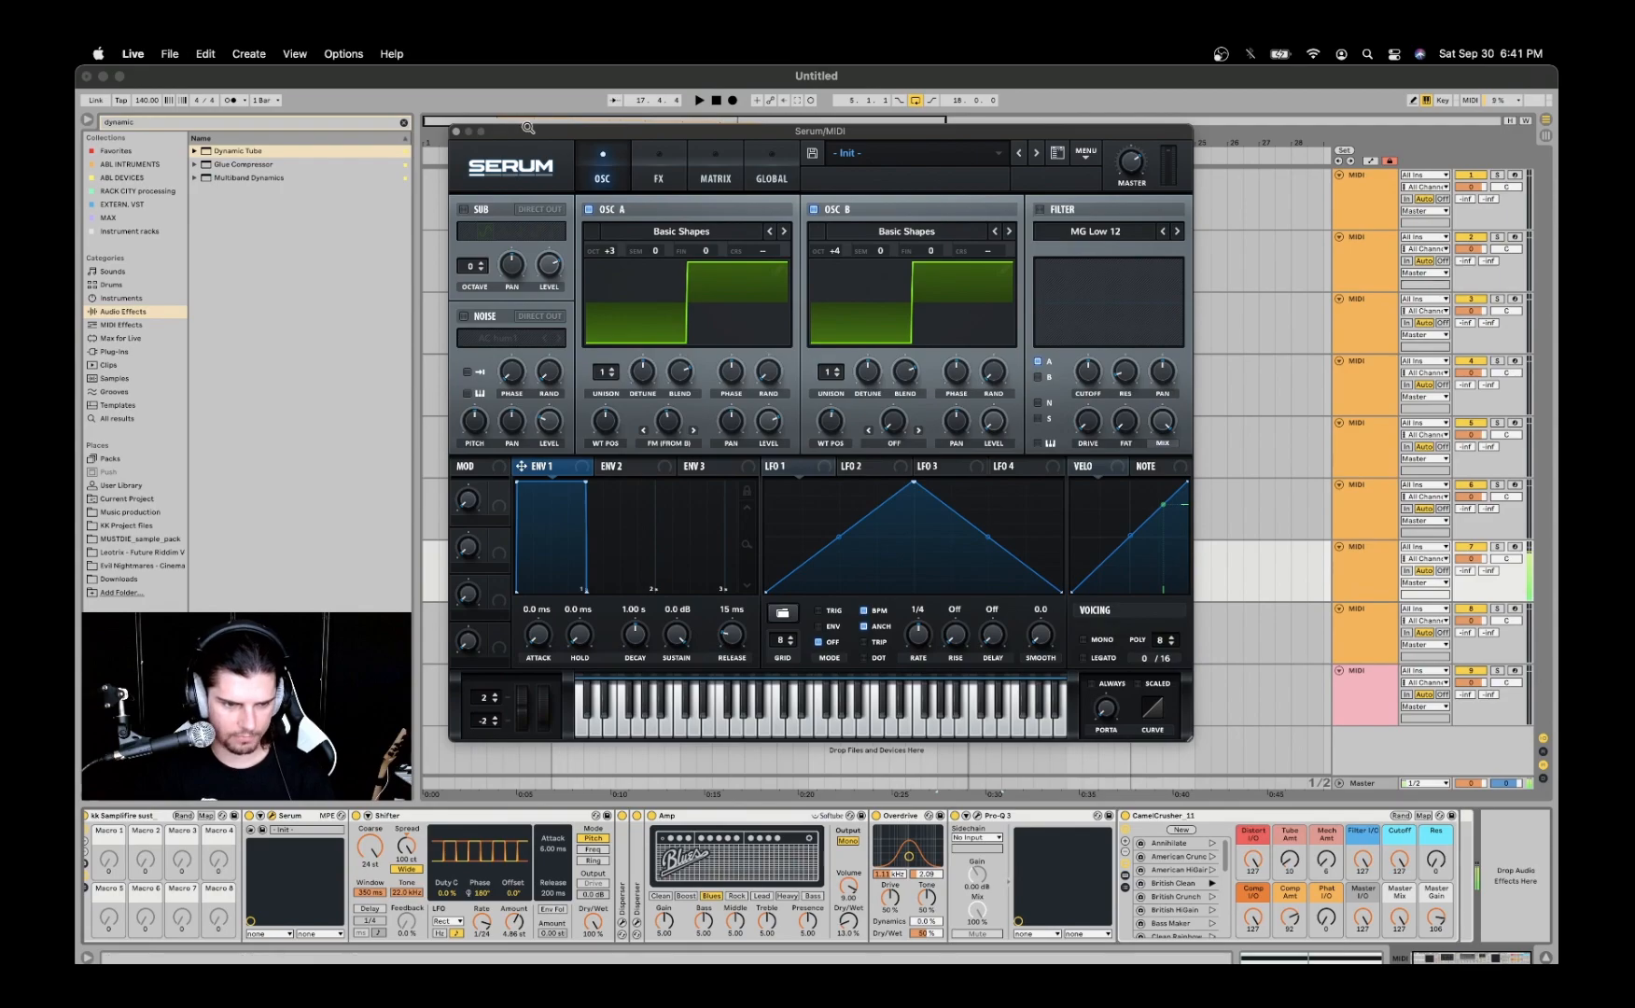
click(457, 131)
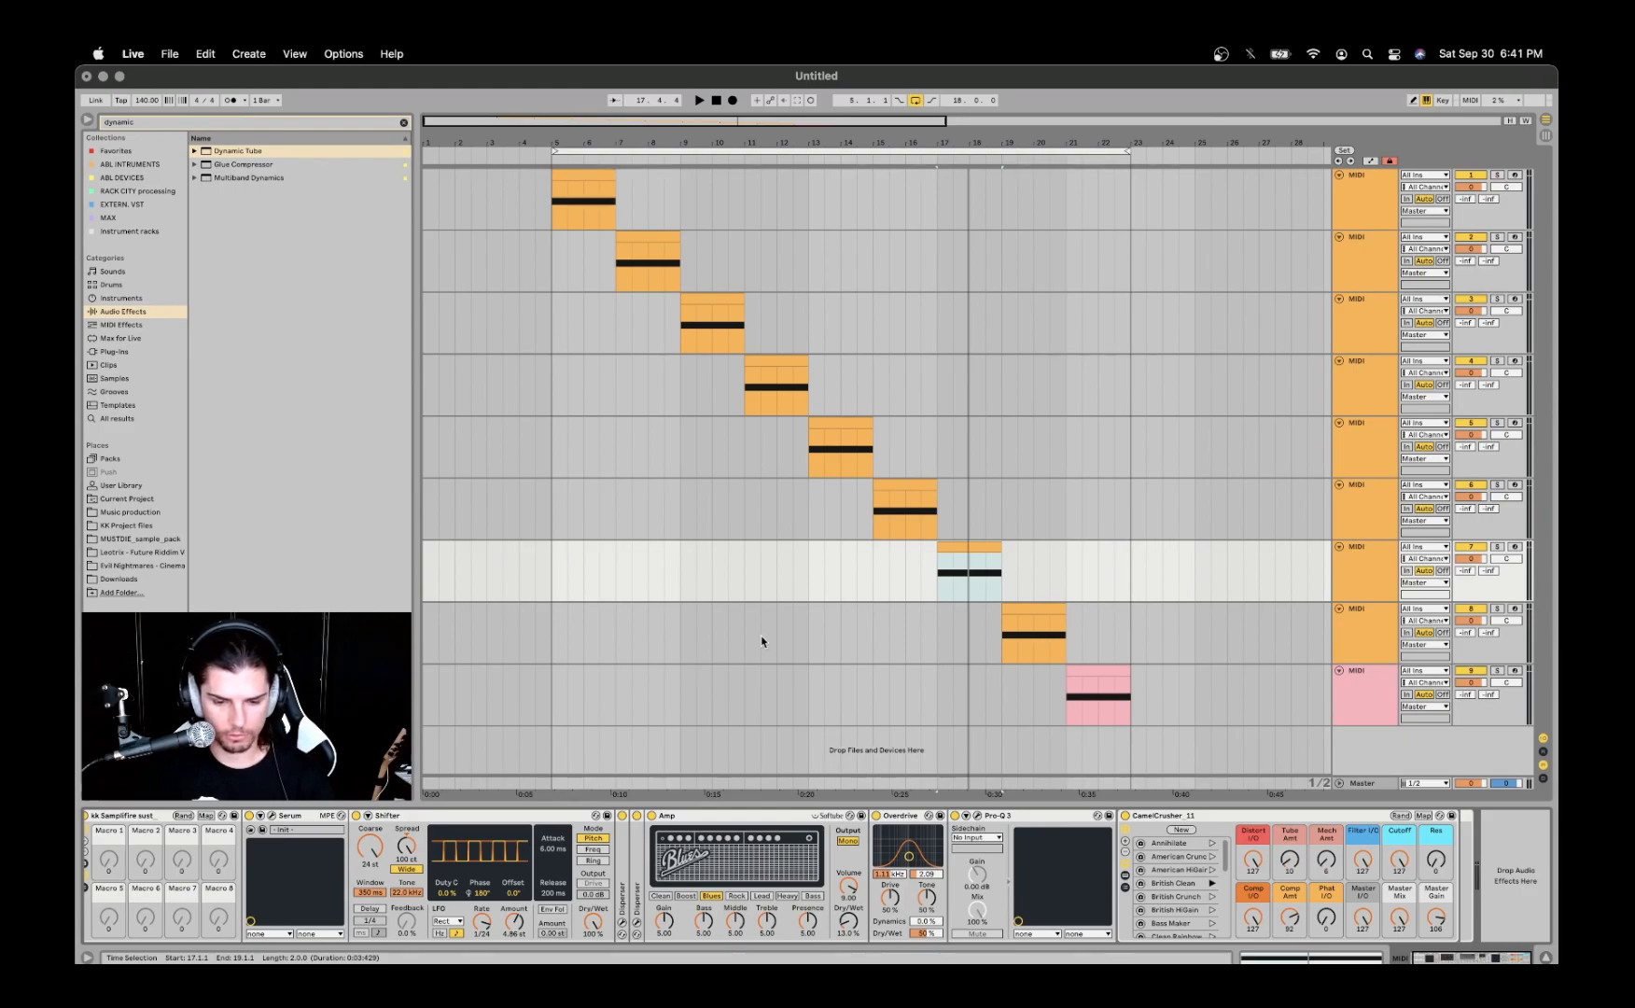
- Select the eighth track's clip, open its Serum patch, and audition the clip
click(1022, 612)
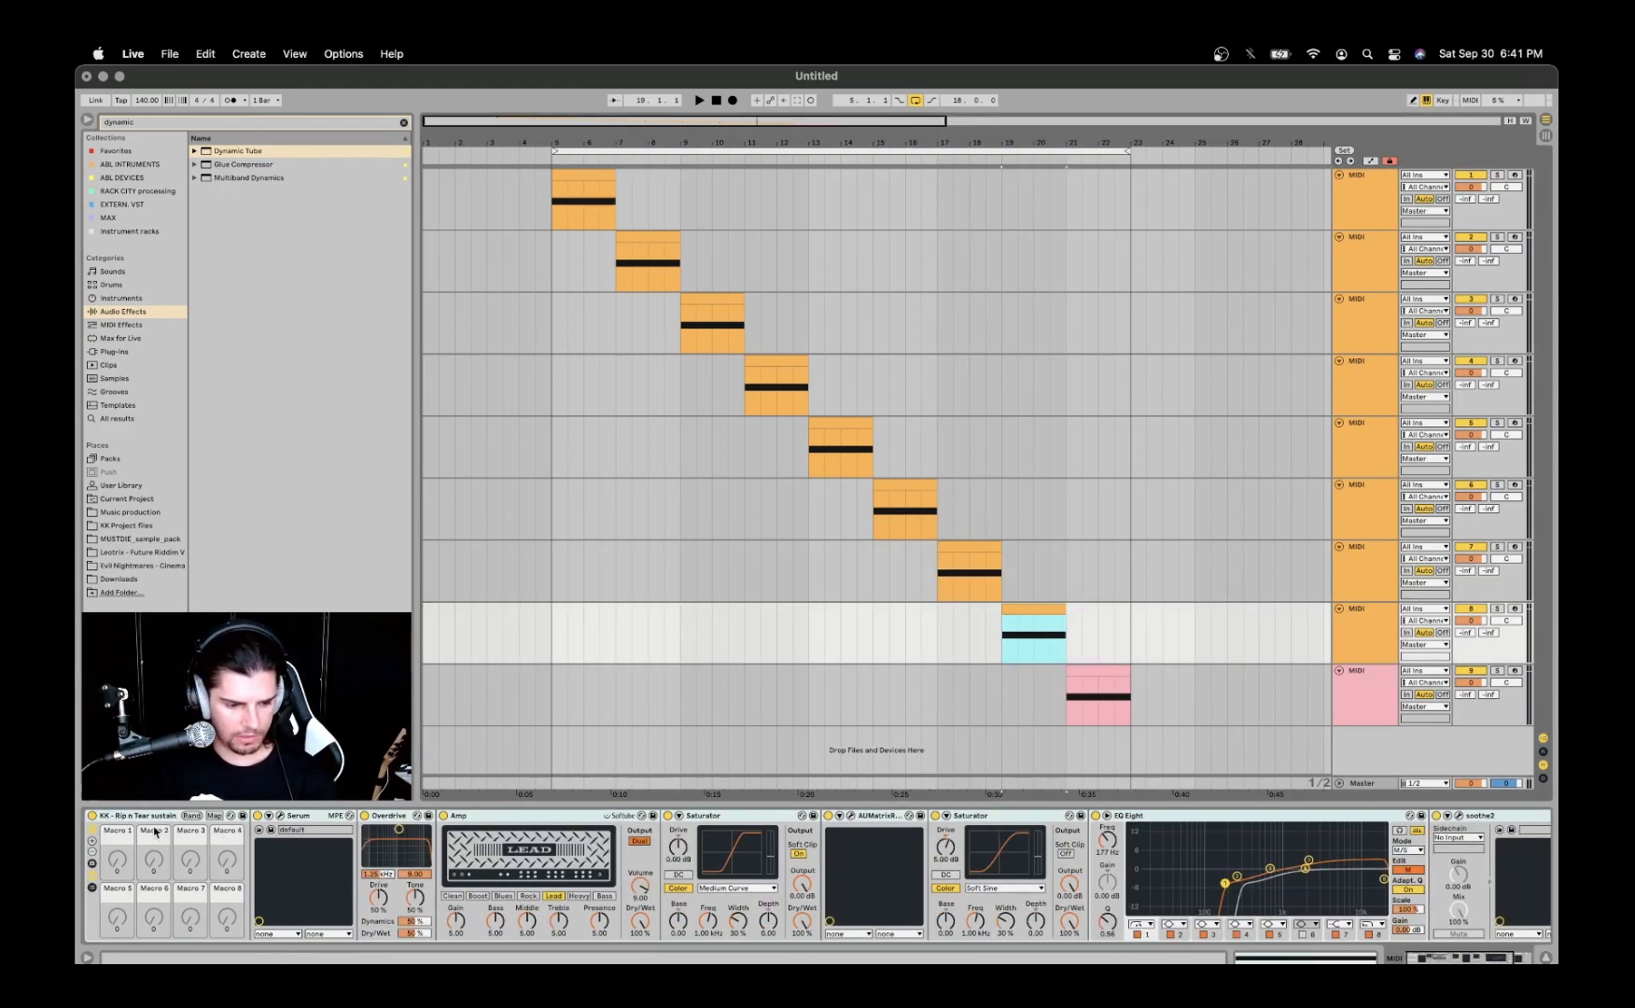
click(92, 831)
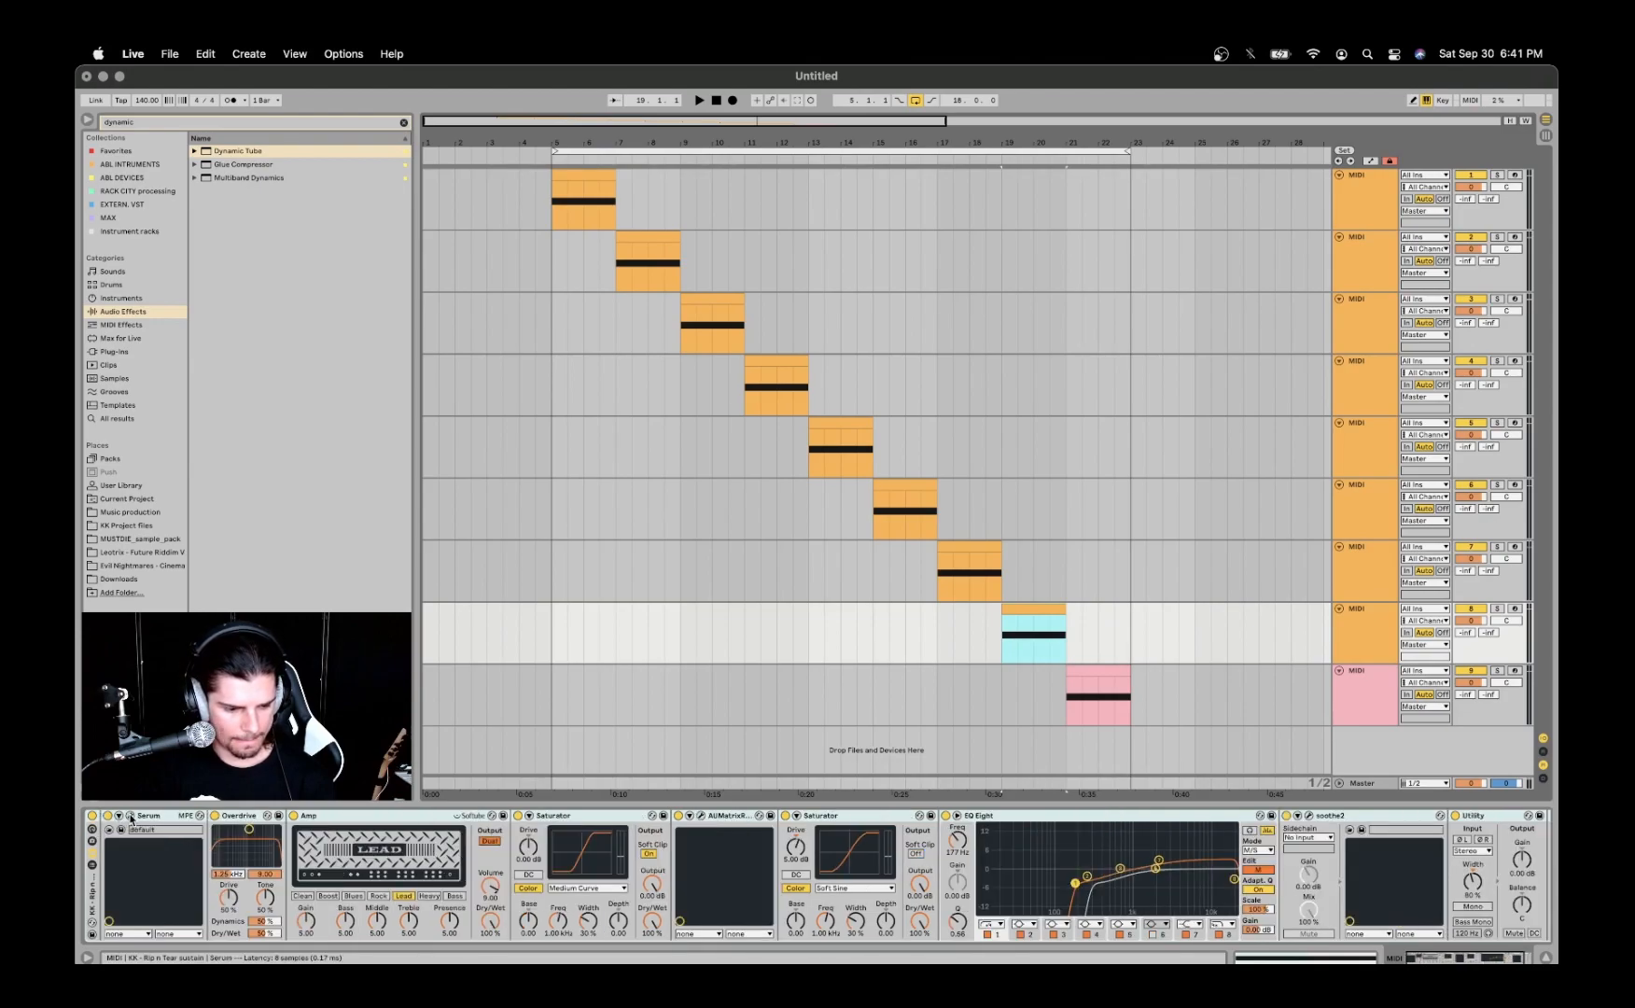
click(131, 817)
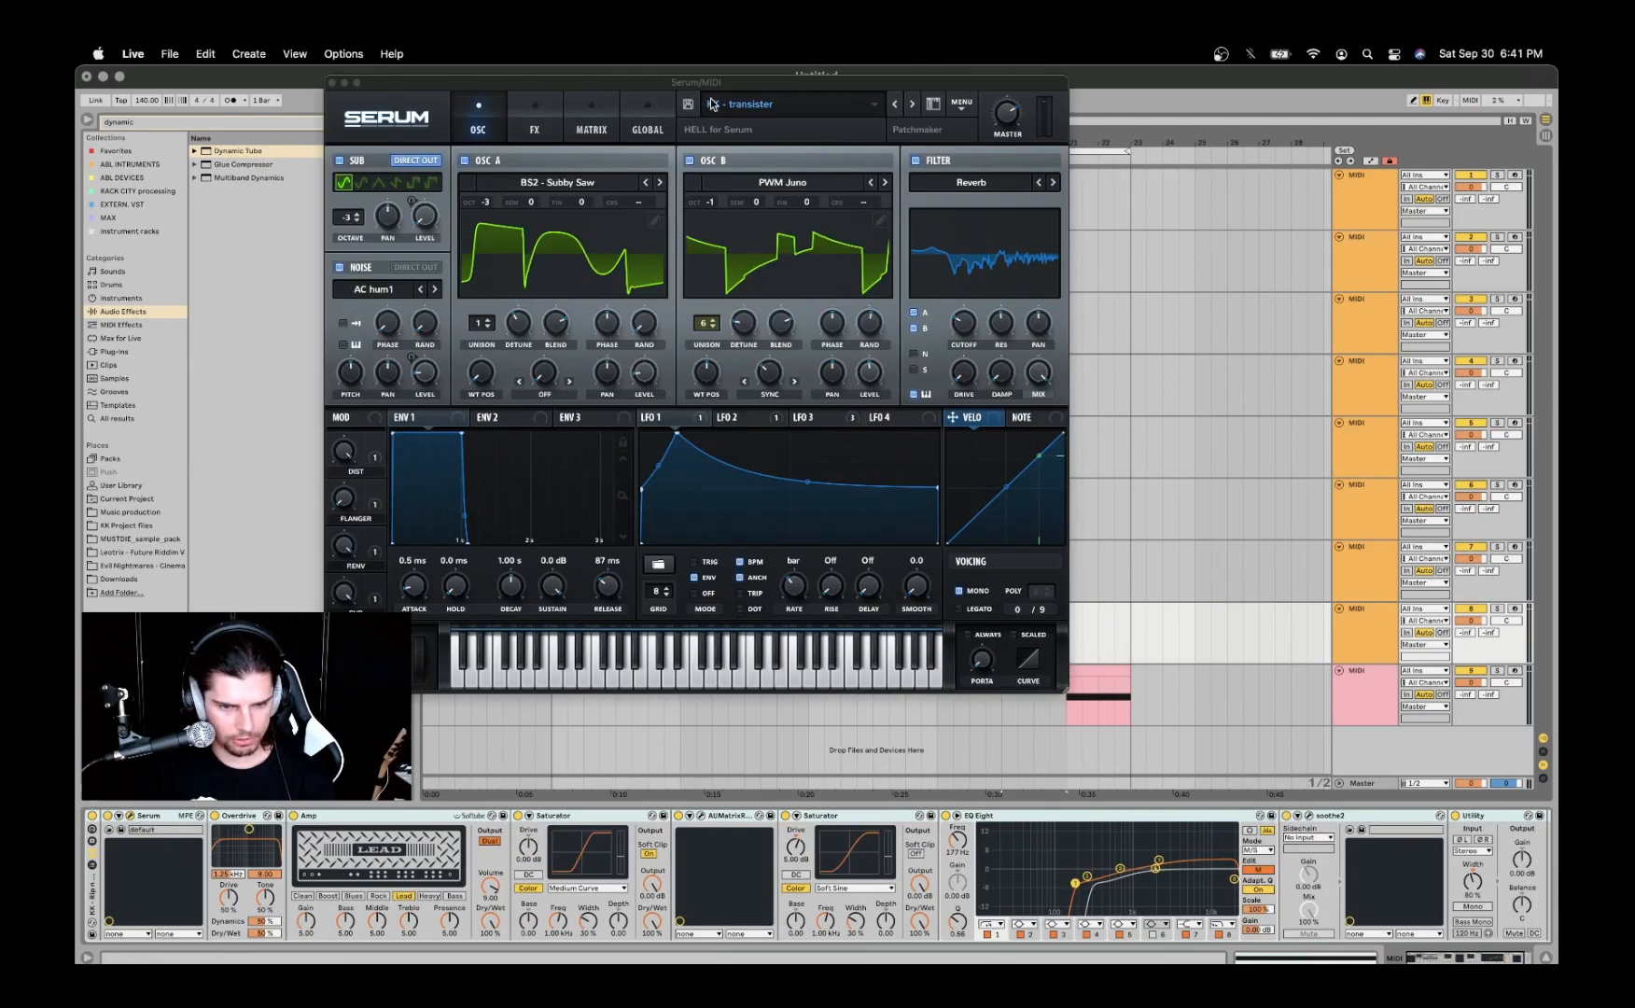
drag(725, 83, 634, 130)
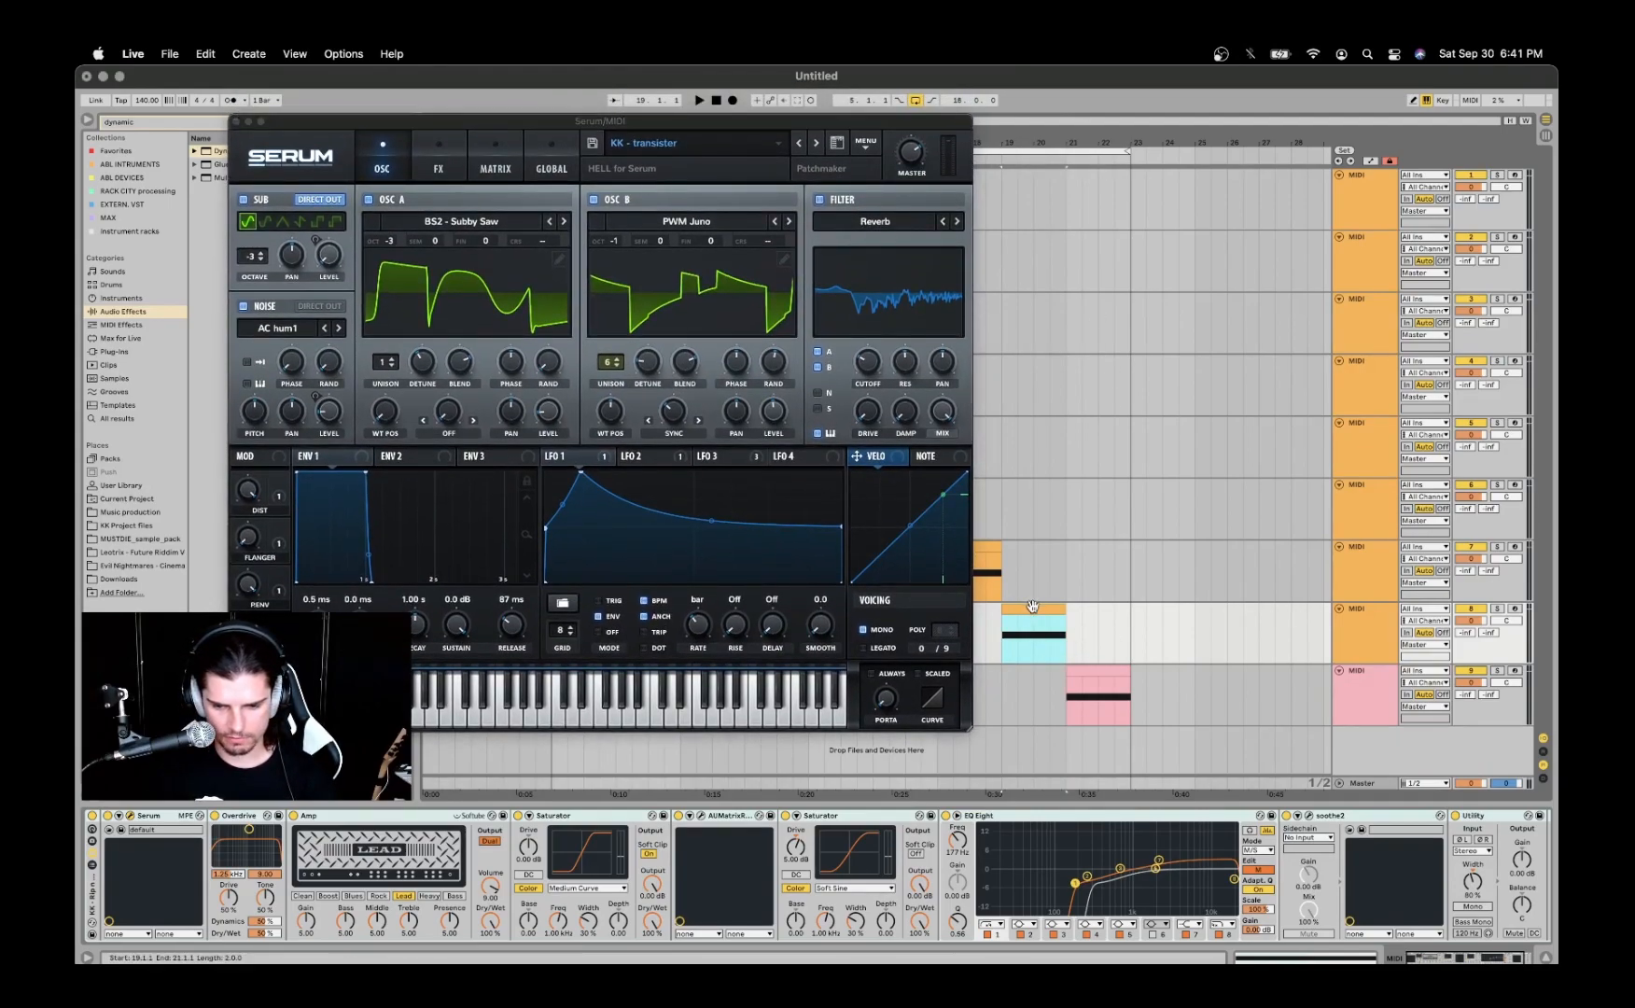
key(space)
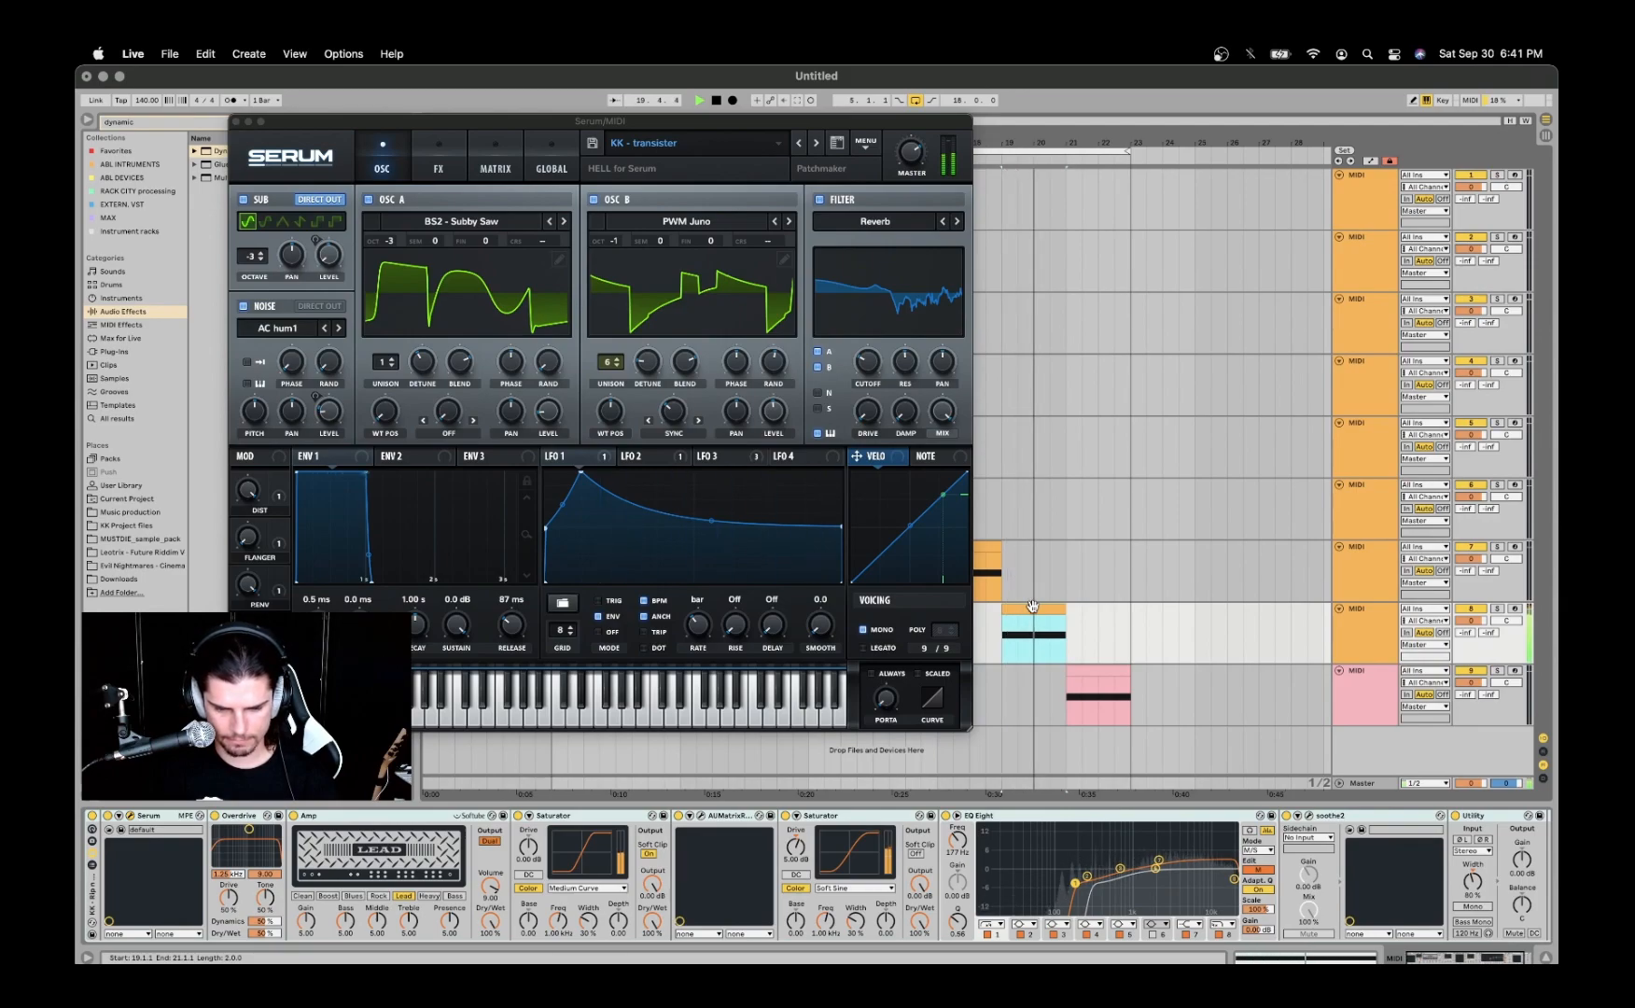
key(space)
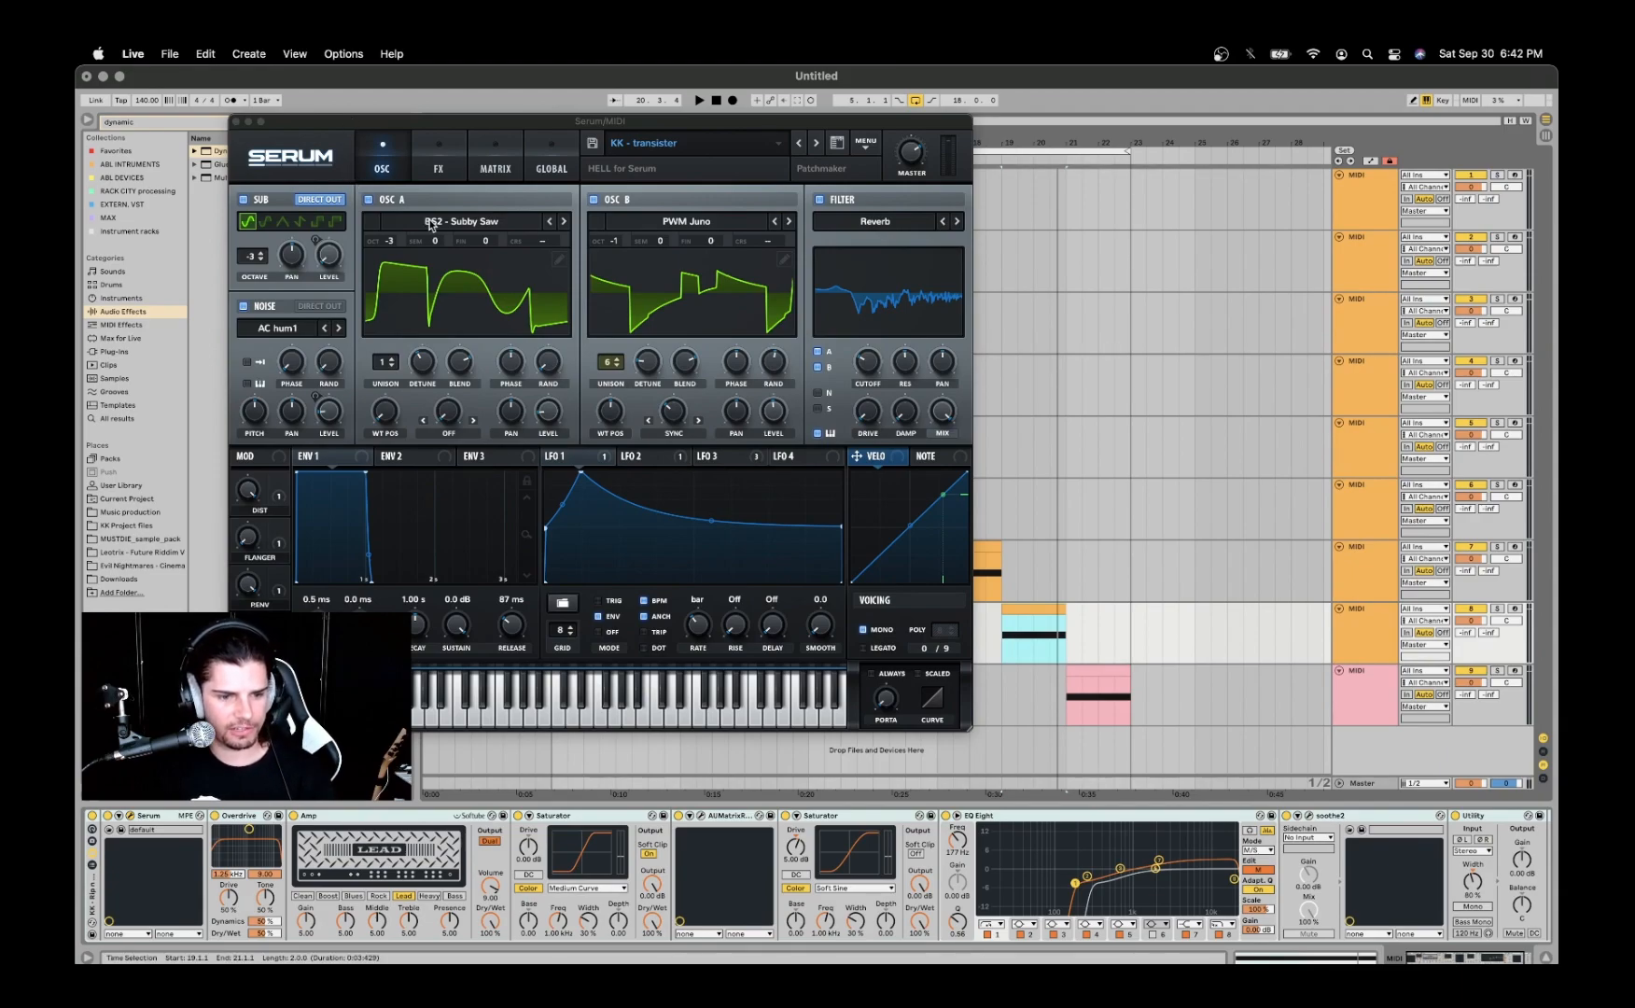
- Inspect oscillator A's wavetable in the Analog category and its unison detune, blend and level settings
click(462, 222)
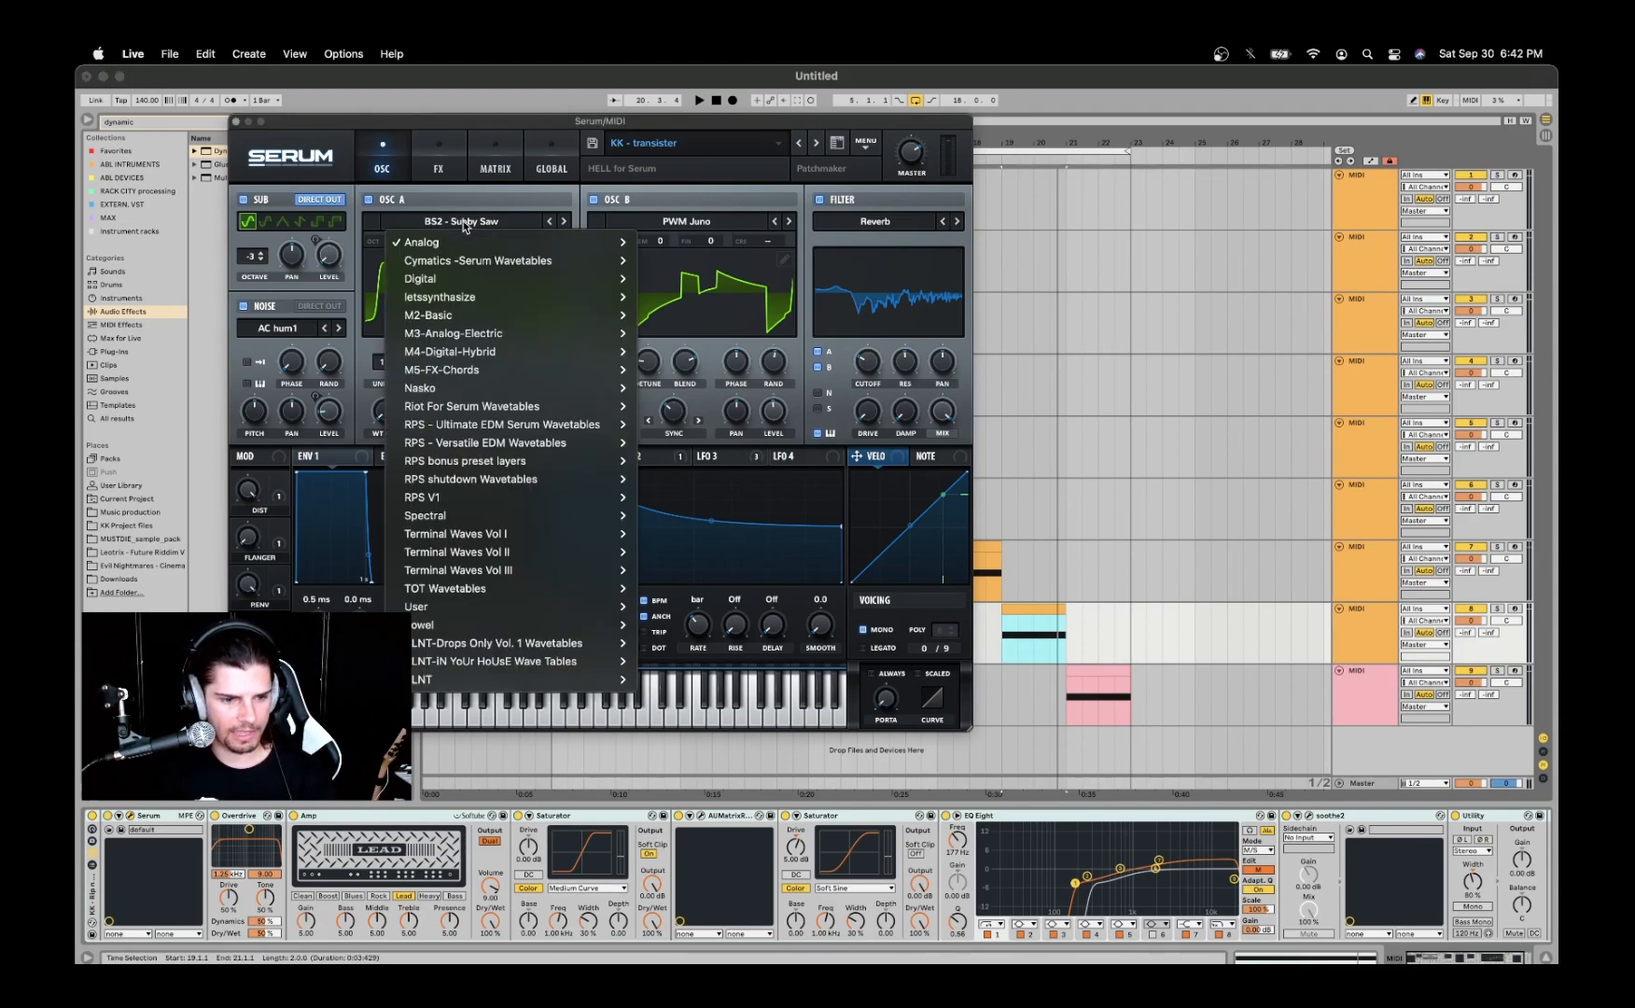
mouse_move(462, 247)
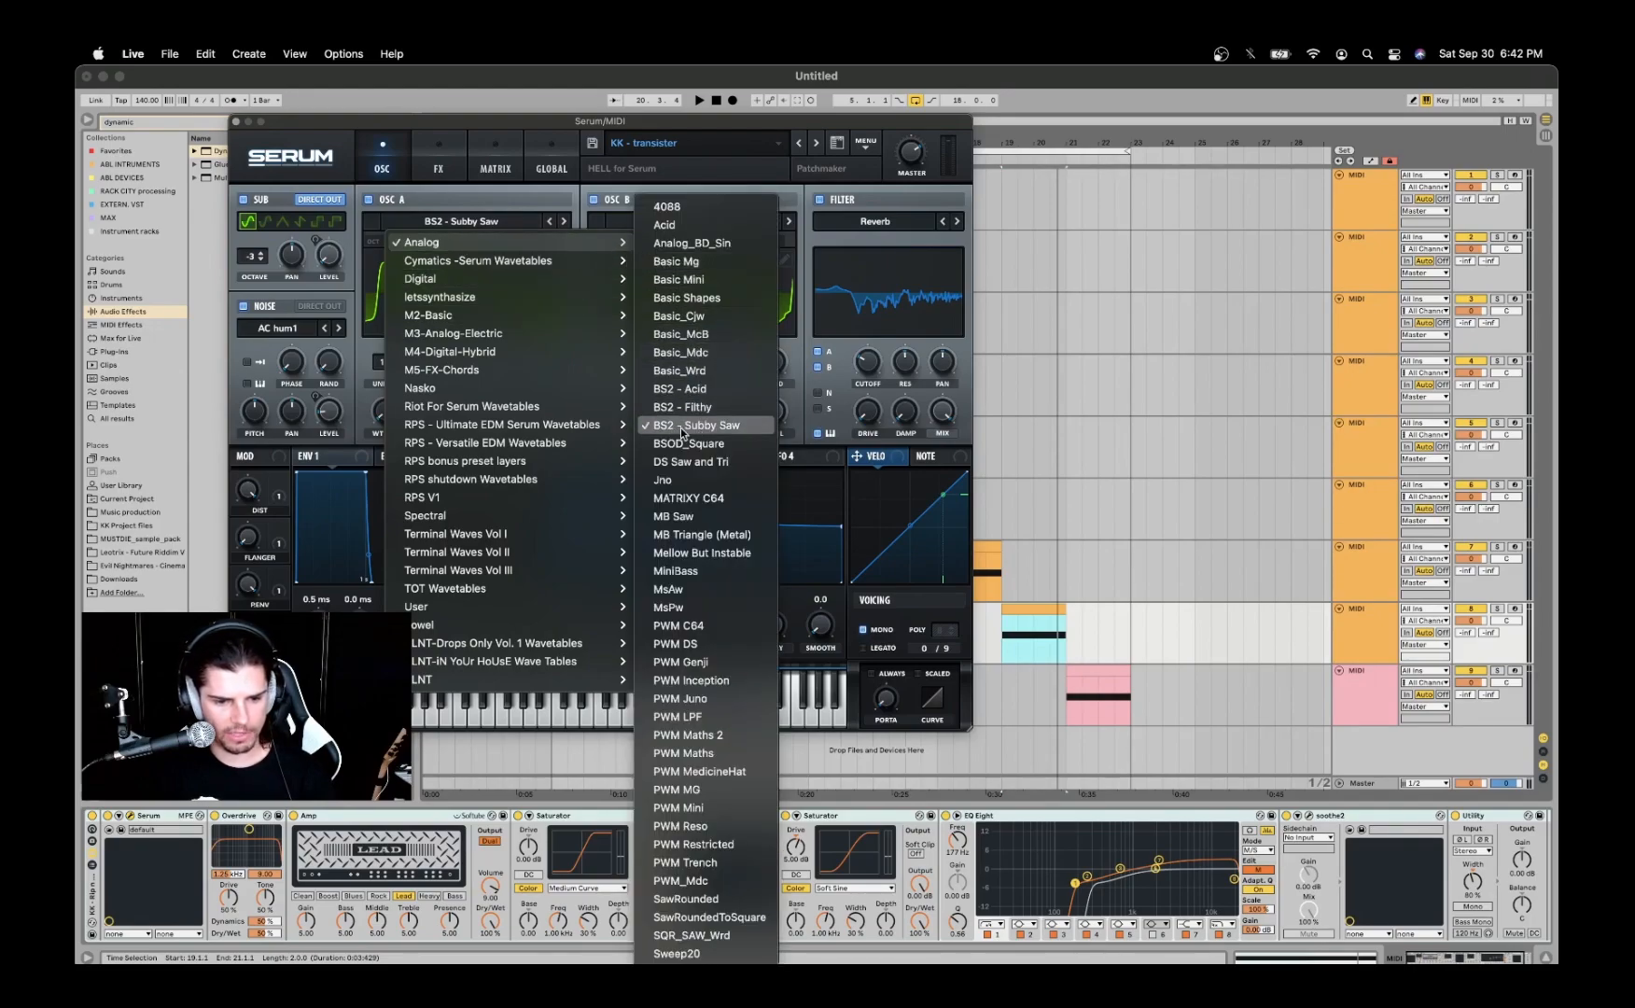
click(474, 201)
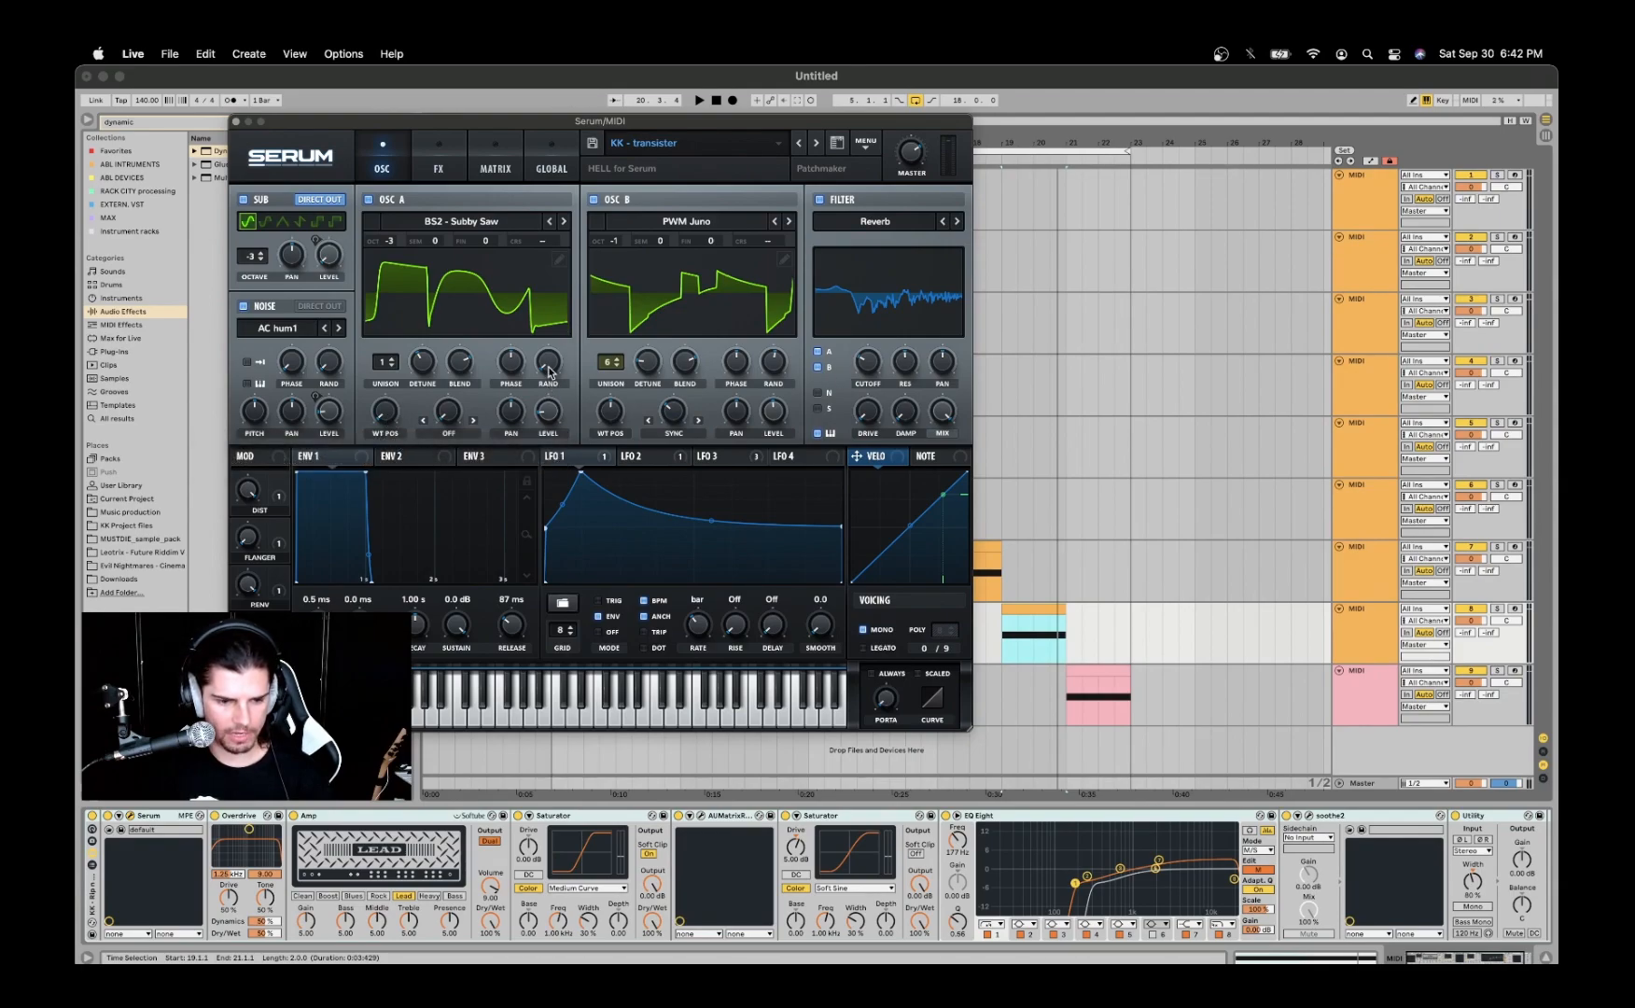
click(424, 374)
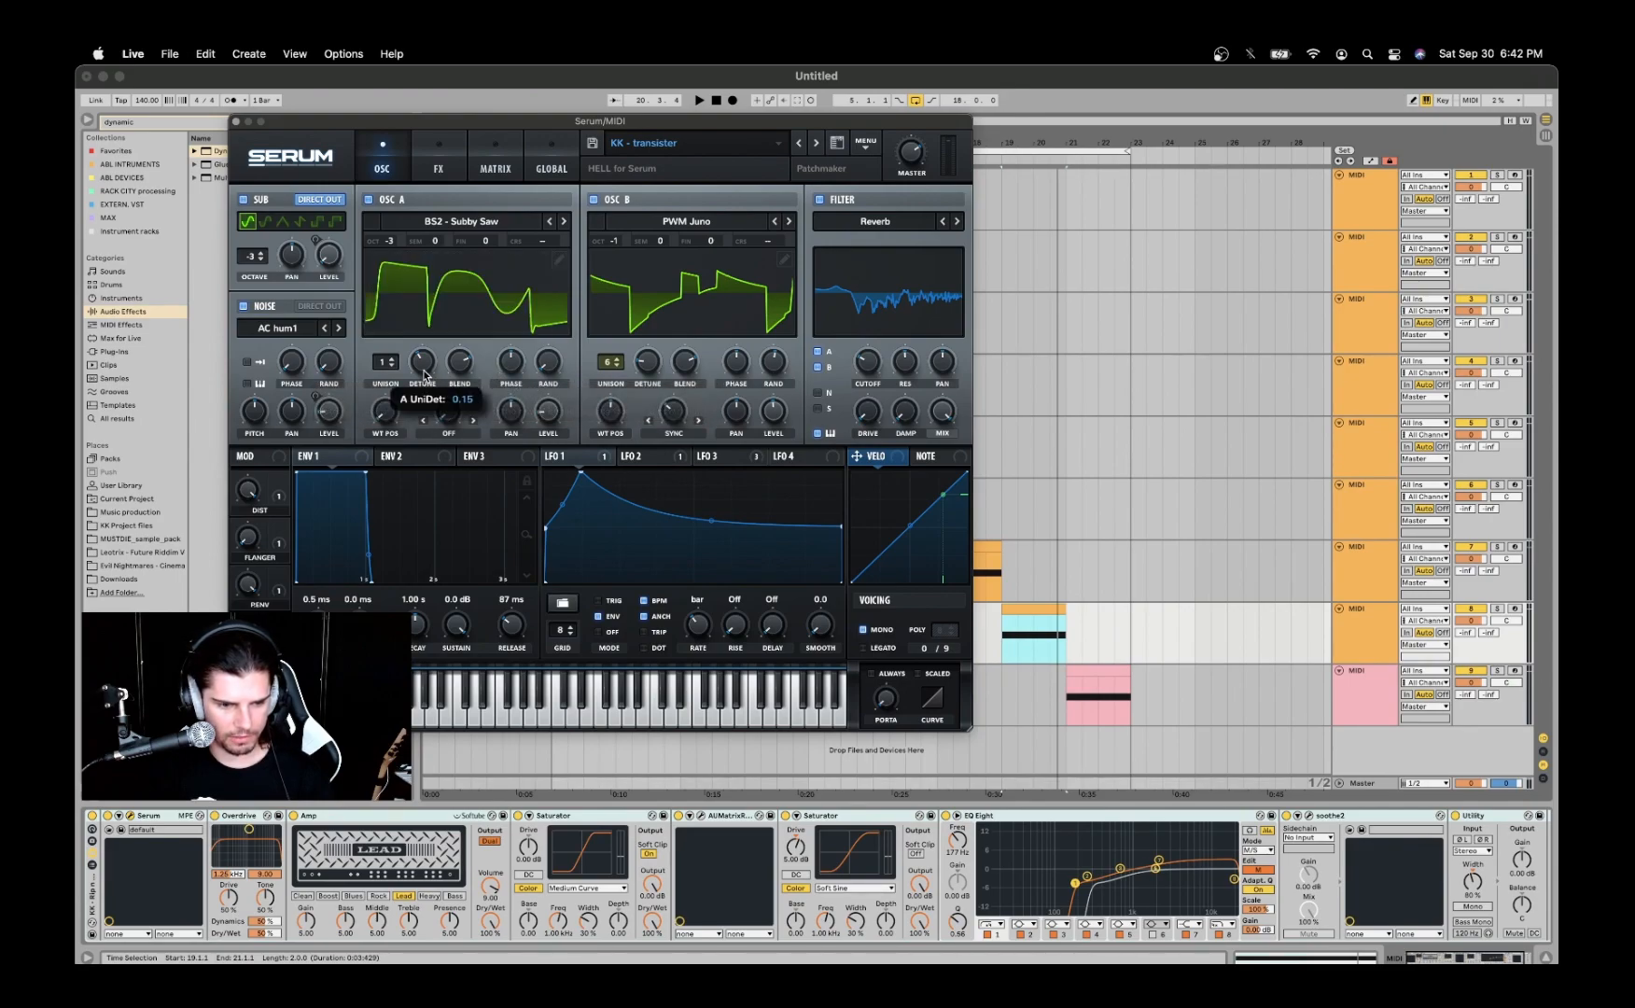
click(458, 370)
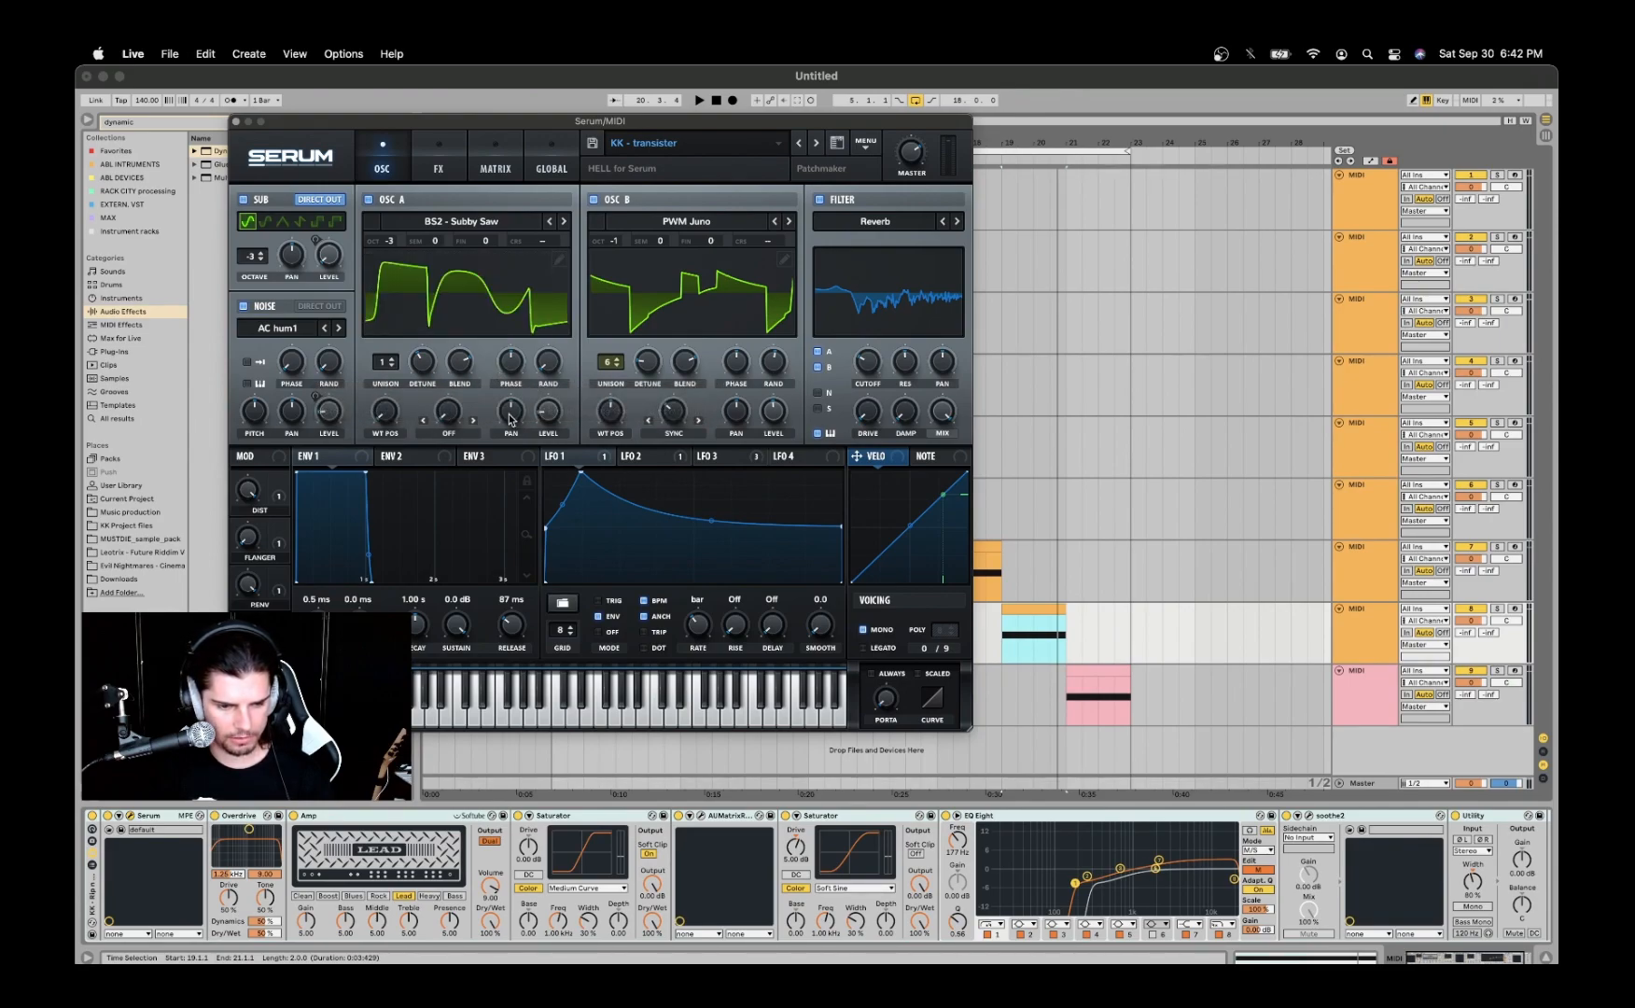
mouse_move(554, 411)
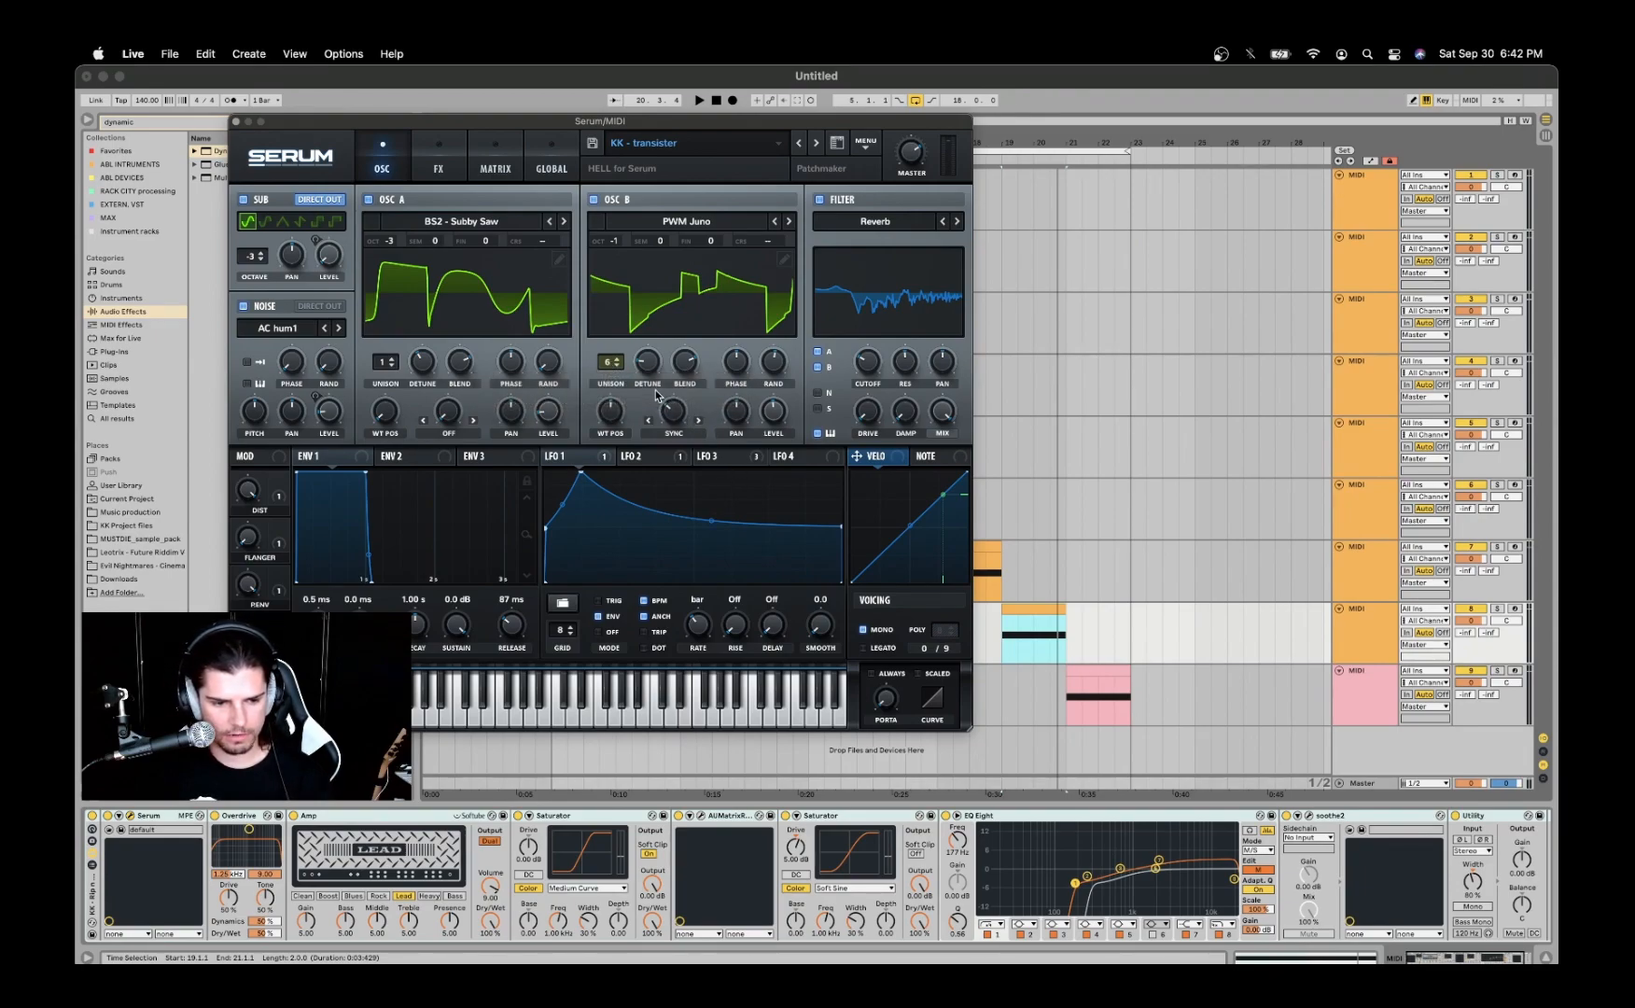
- Inspect oscillator B's wavetable in the Analog category and its detune, random phase, wavetable position, level and sync amount
mouse_move(646, 369)
mouse_move(772, 371)
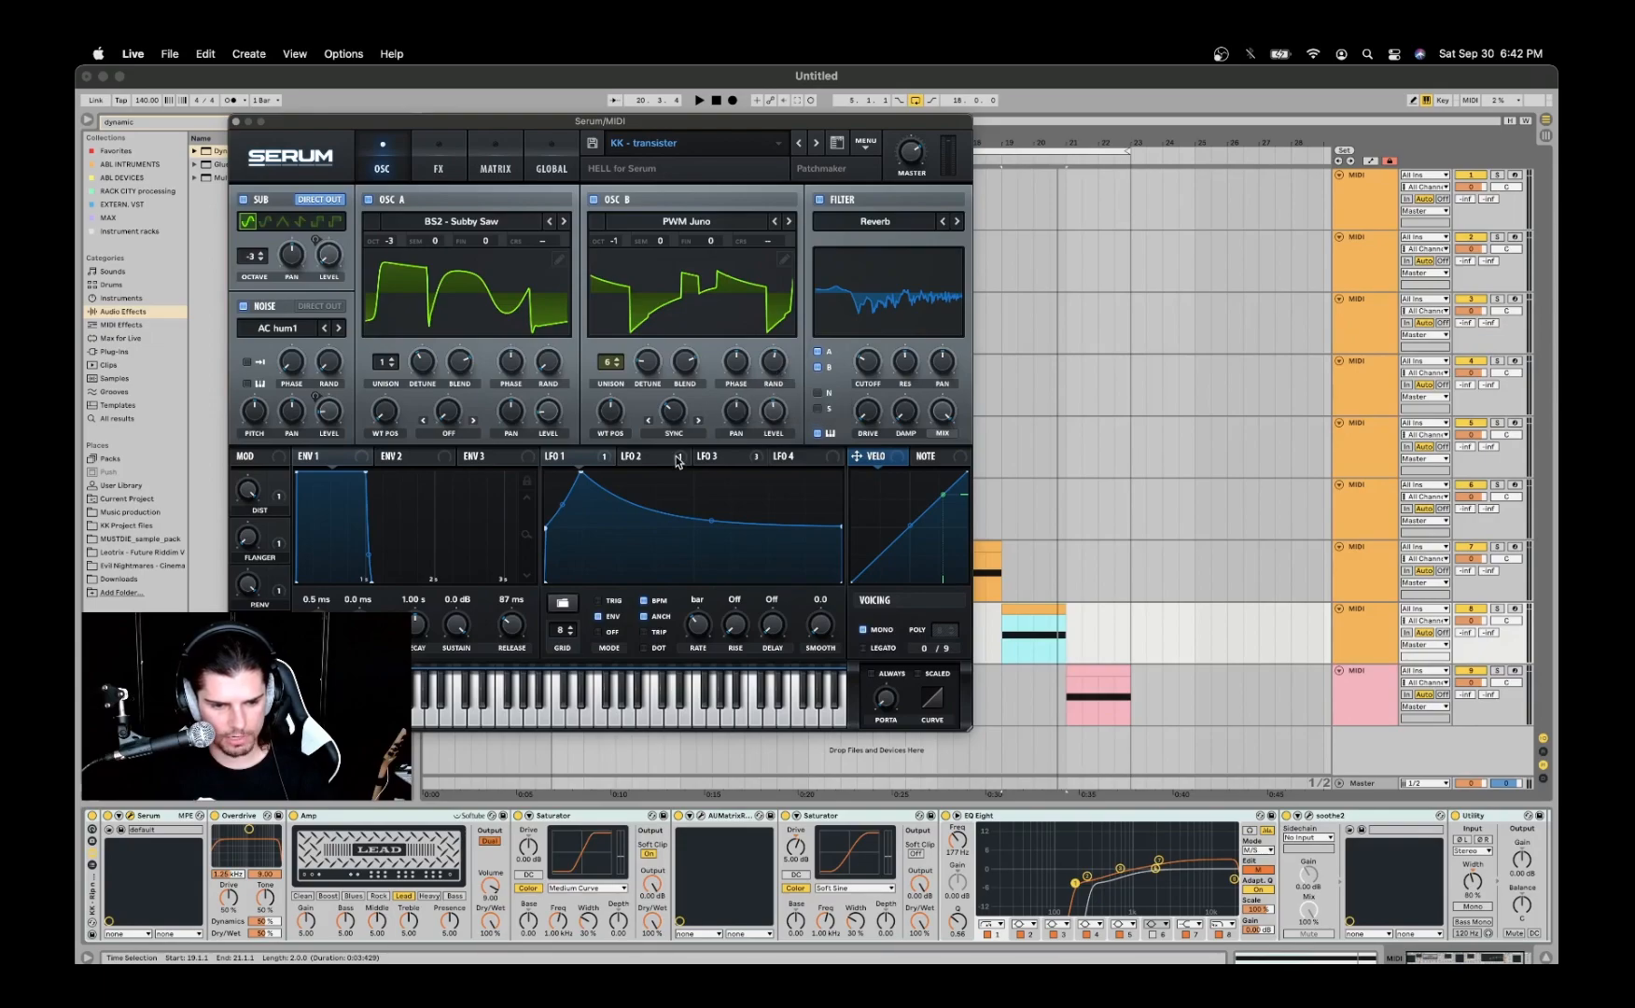
mouse_move(608, 415)
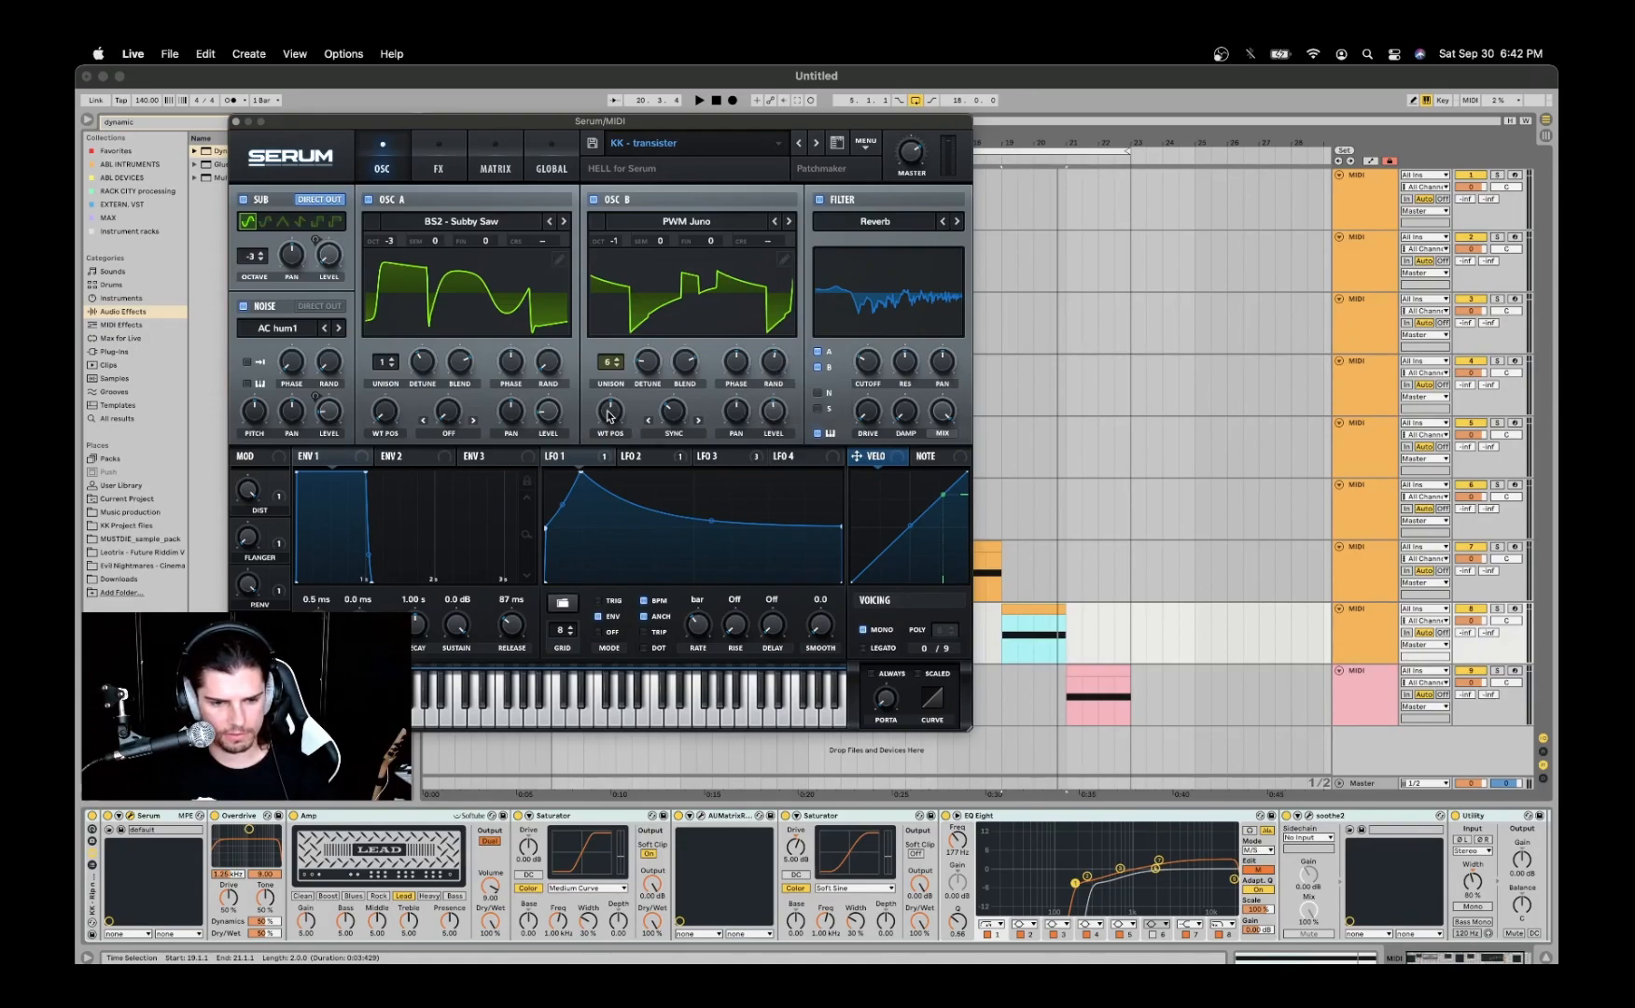
click(690, 224)
mouse_move(677, 246)
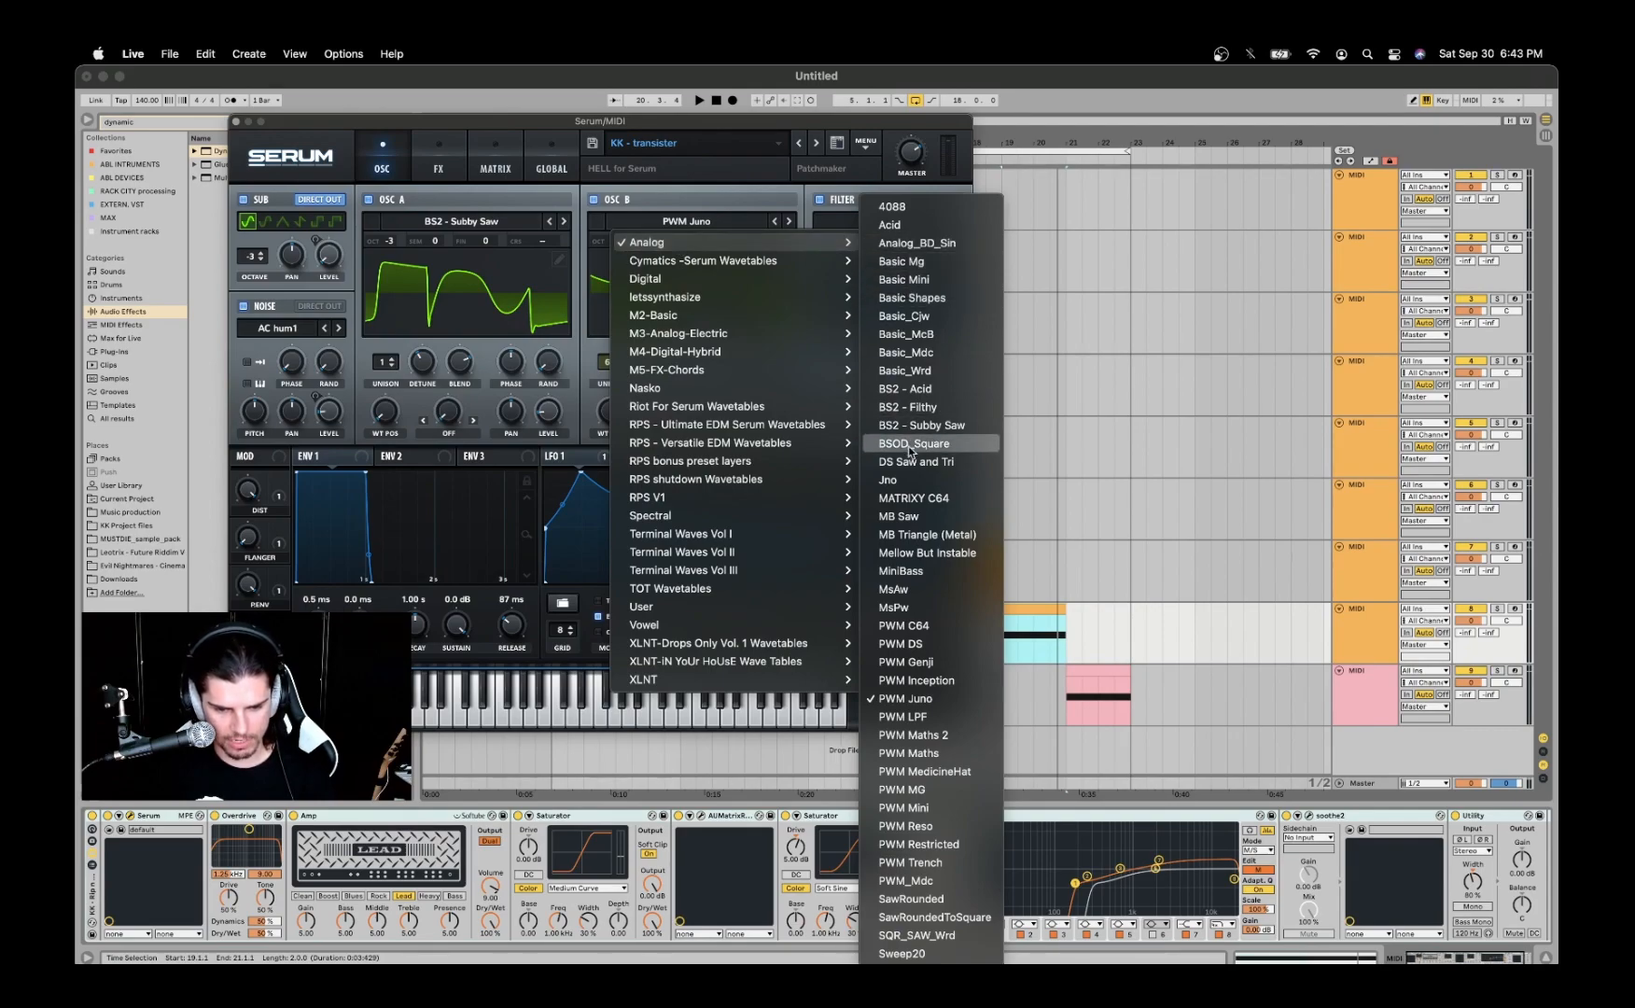
click(719, 209)
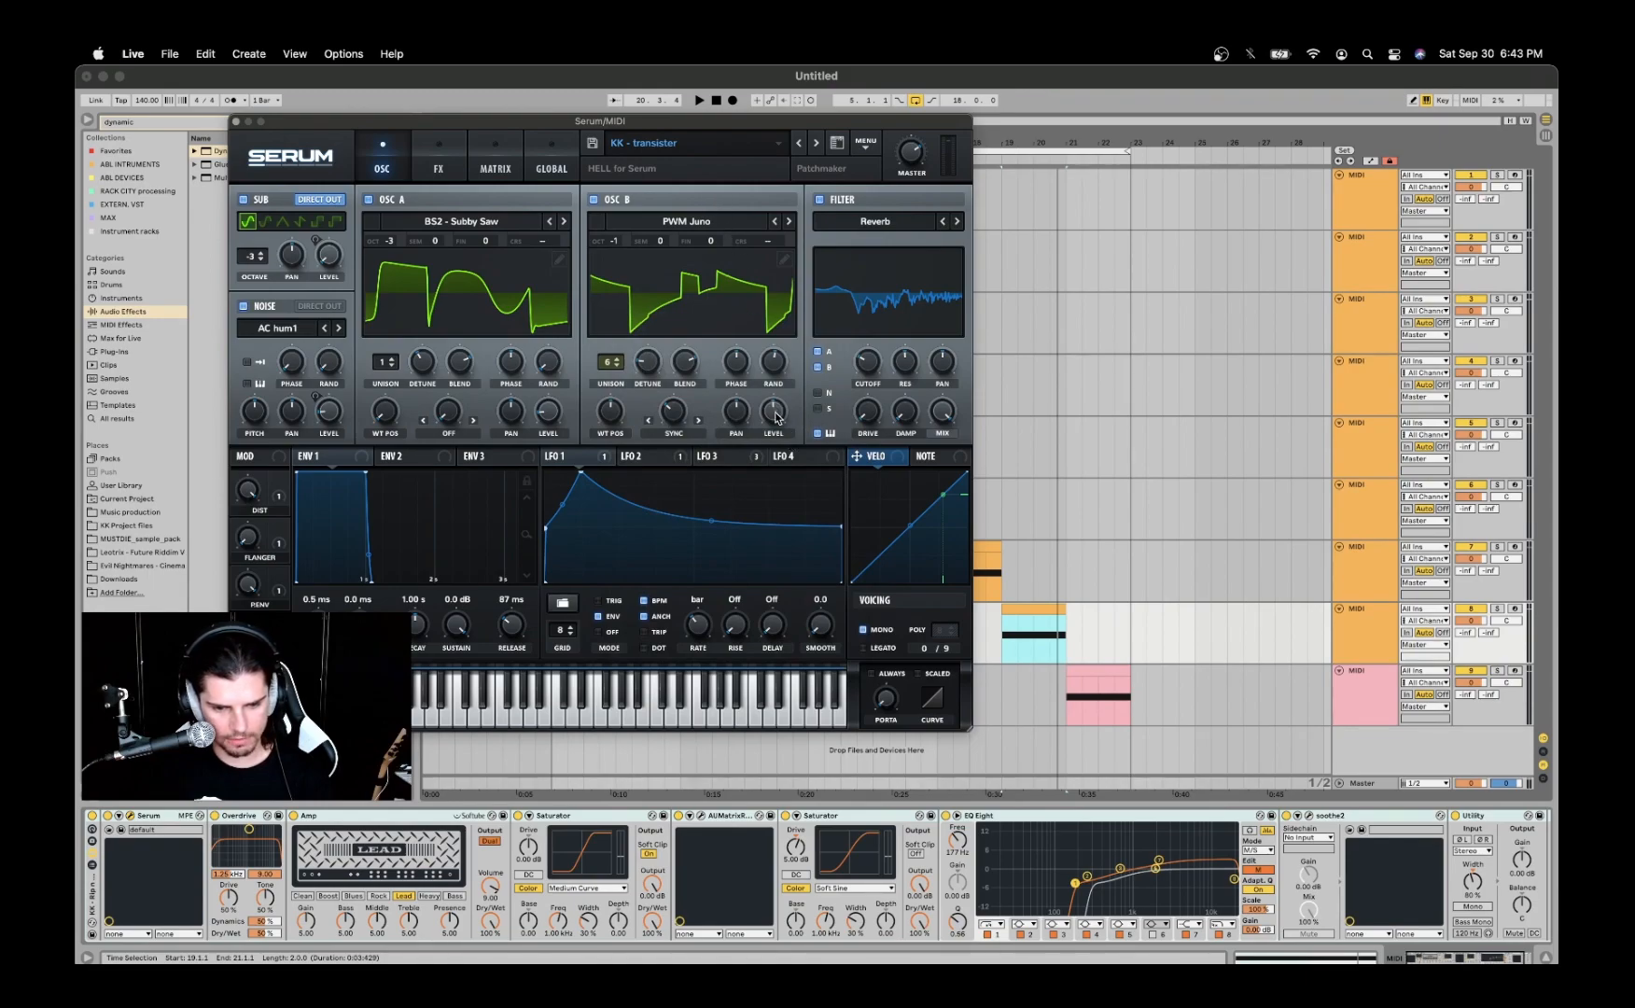
mouse_move(775, 417)
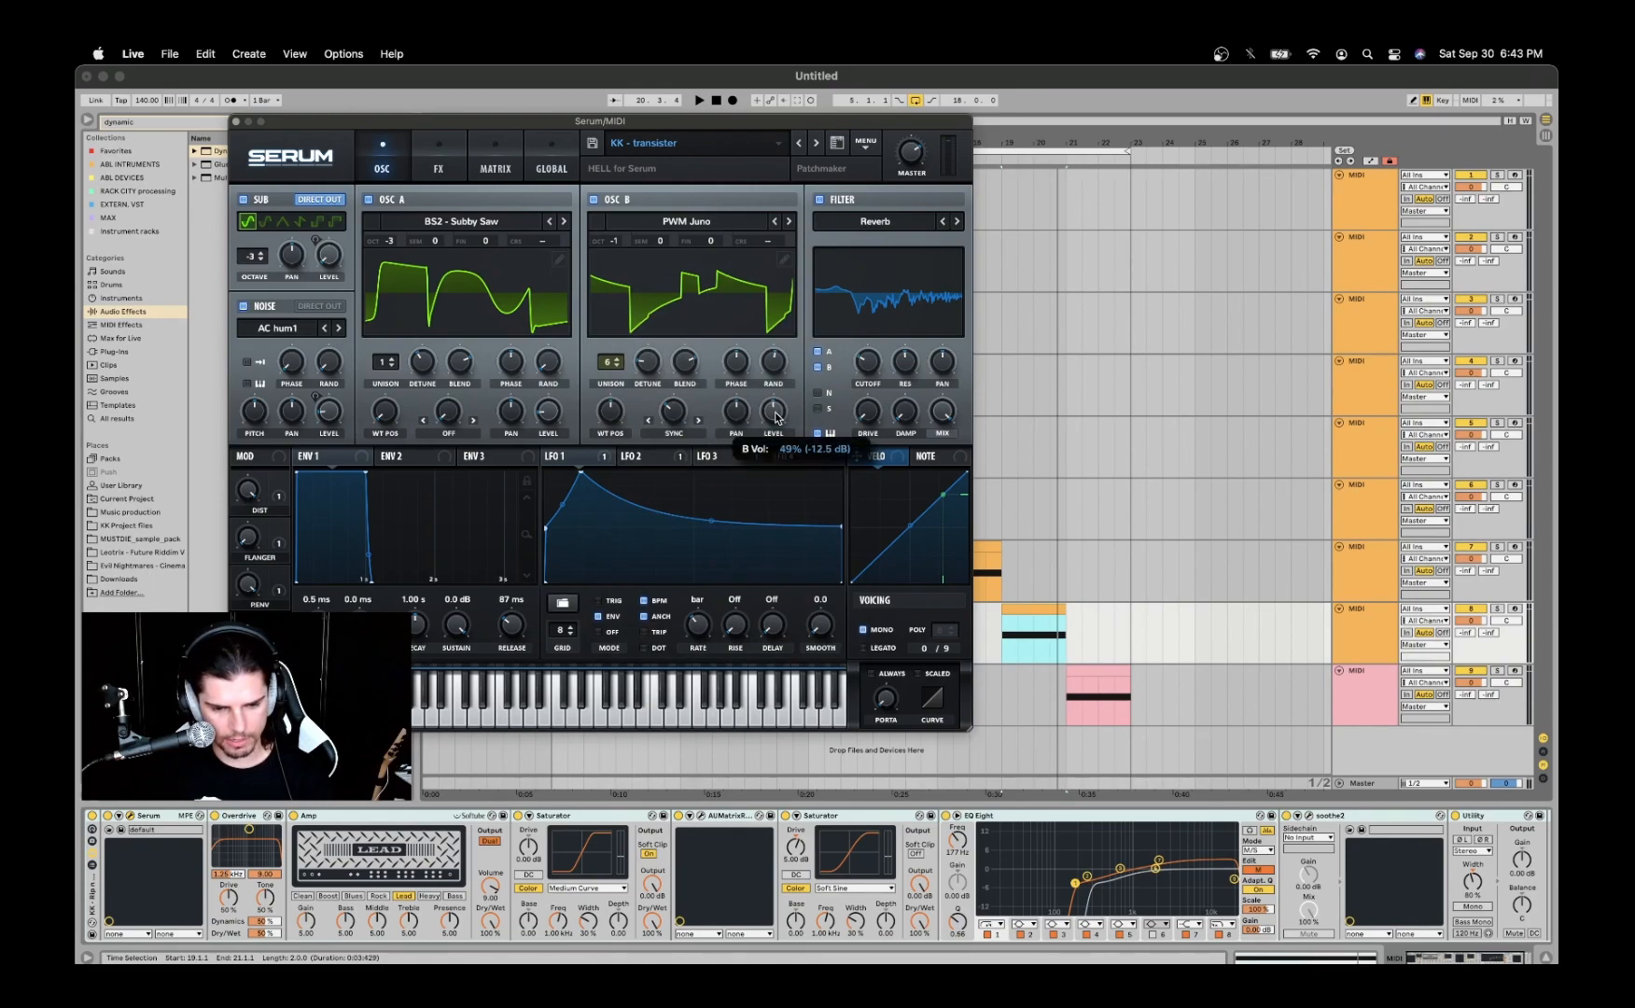
mouse_move(673, 414)
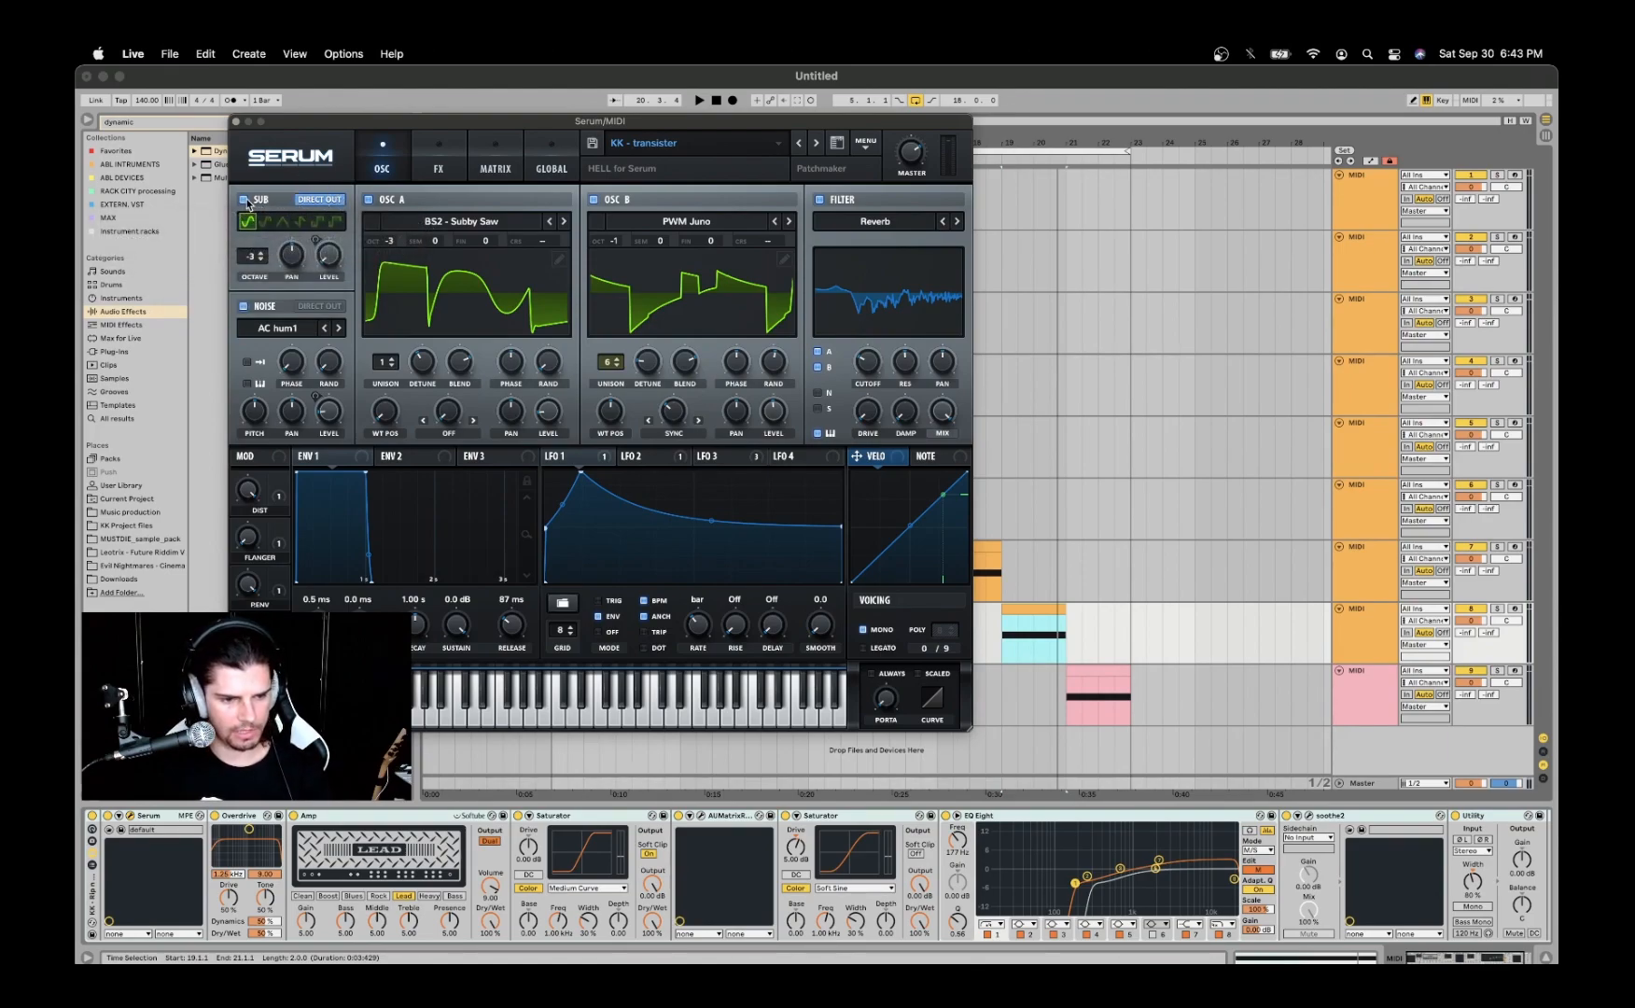
- Audition the clip with Serum's sub oscillator bypassed and check the noise oscillator's sample category
key(space)
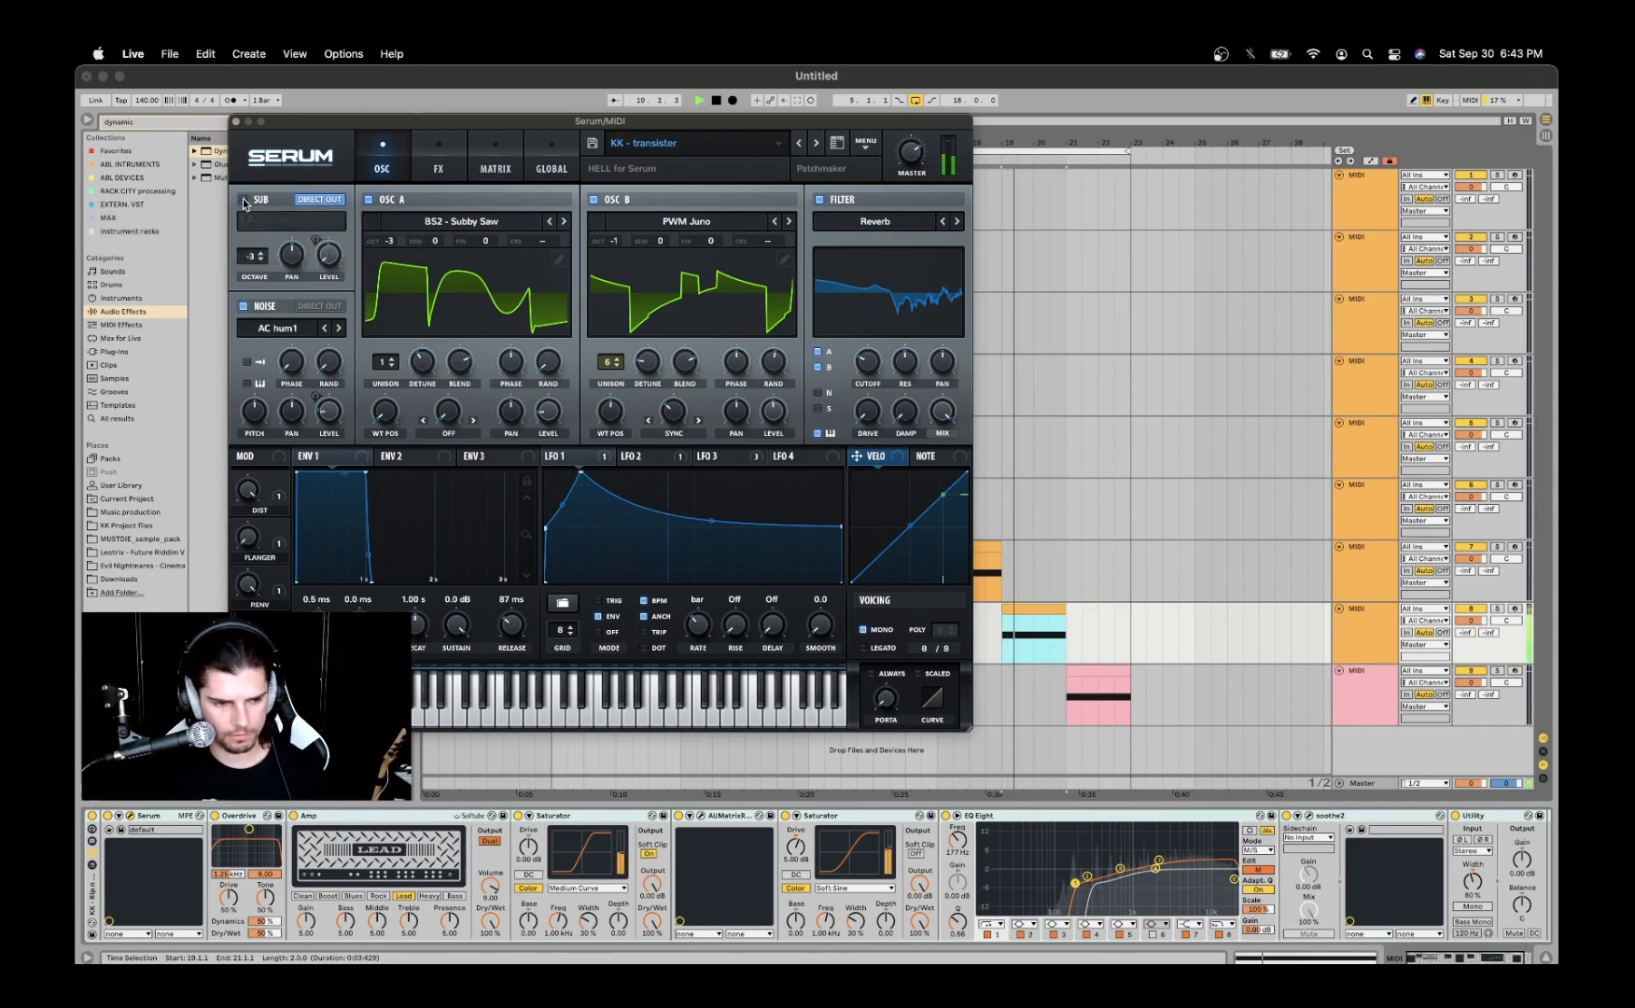
key(space)
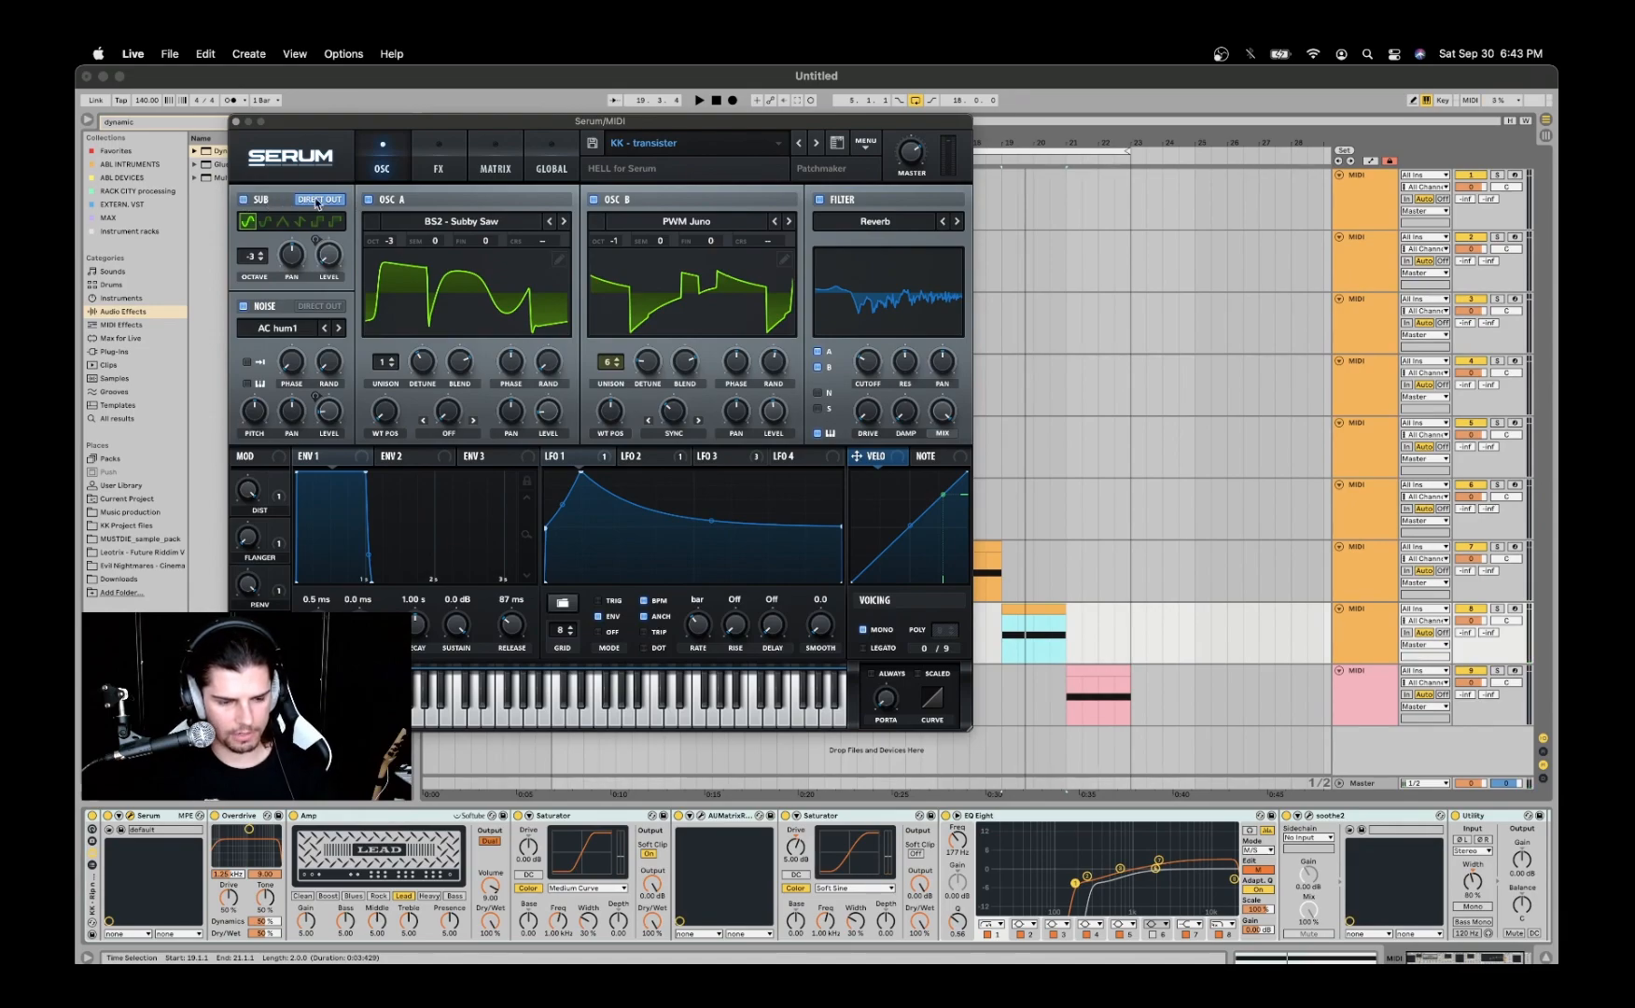
click(427, 152)
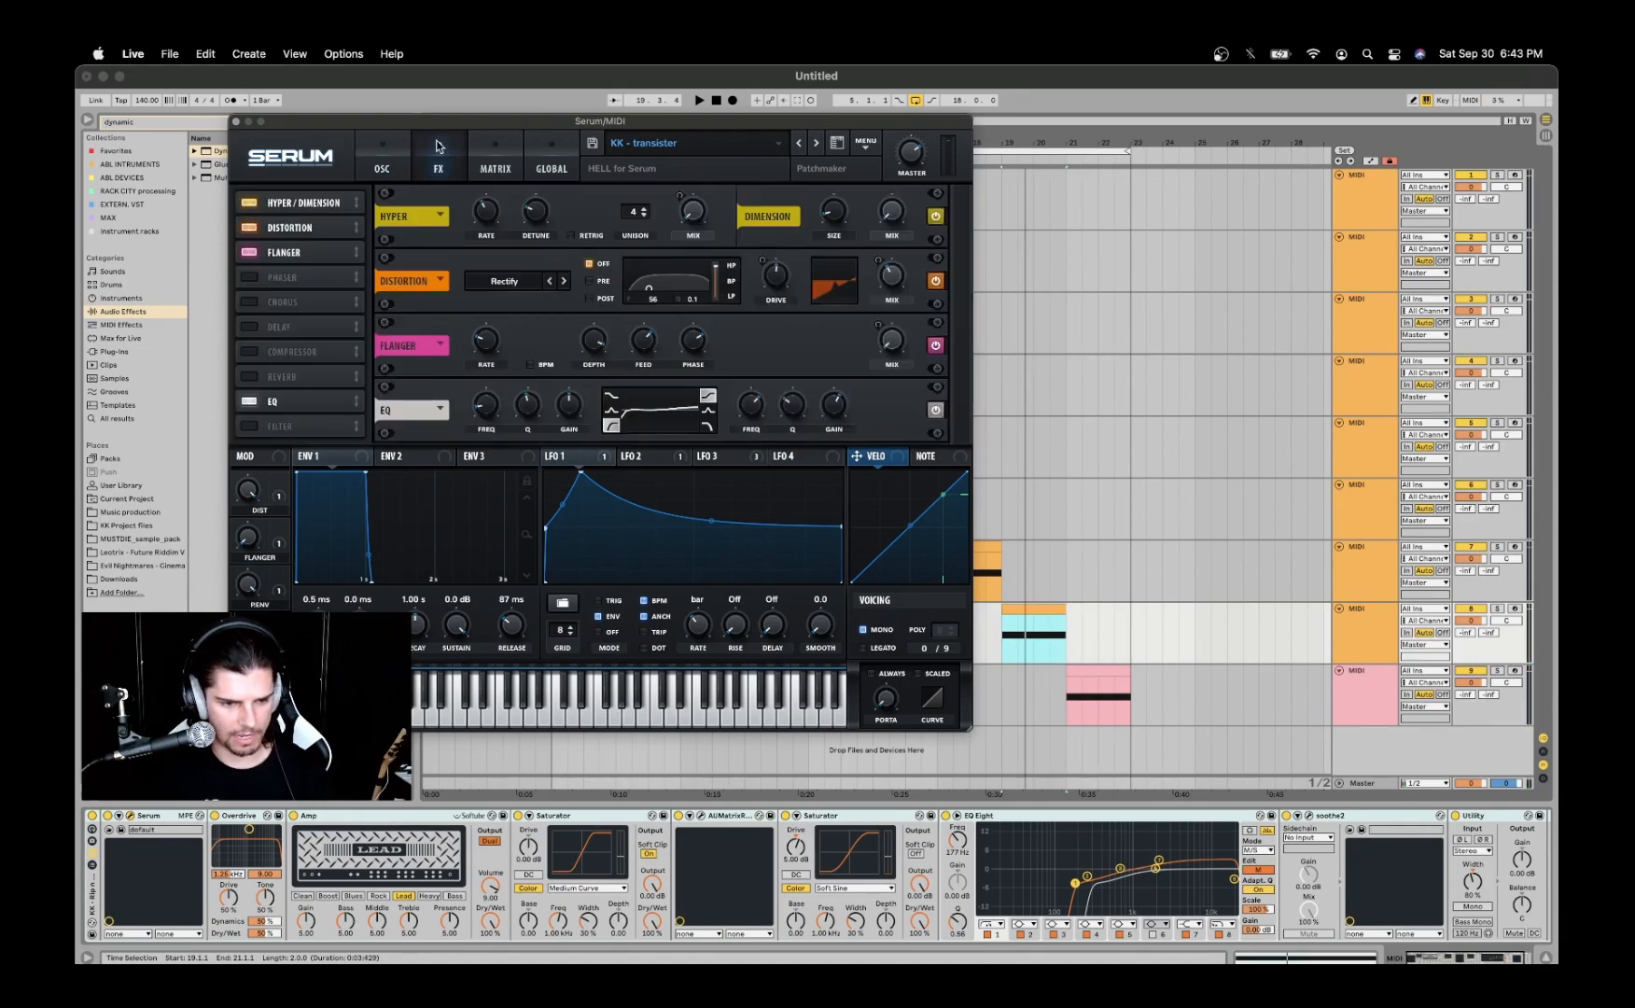
click(386, 151)
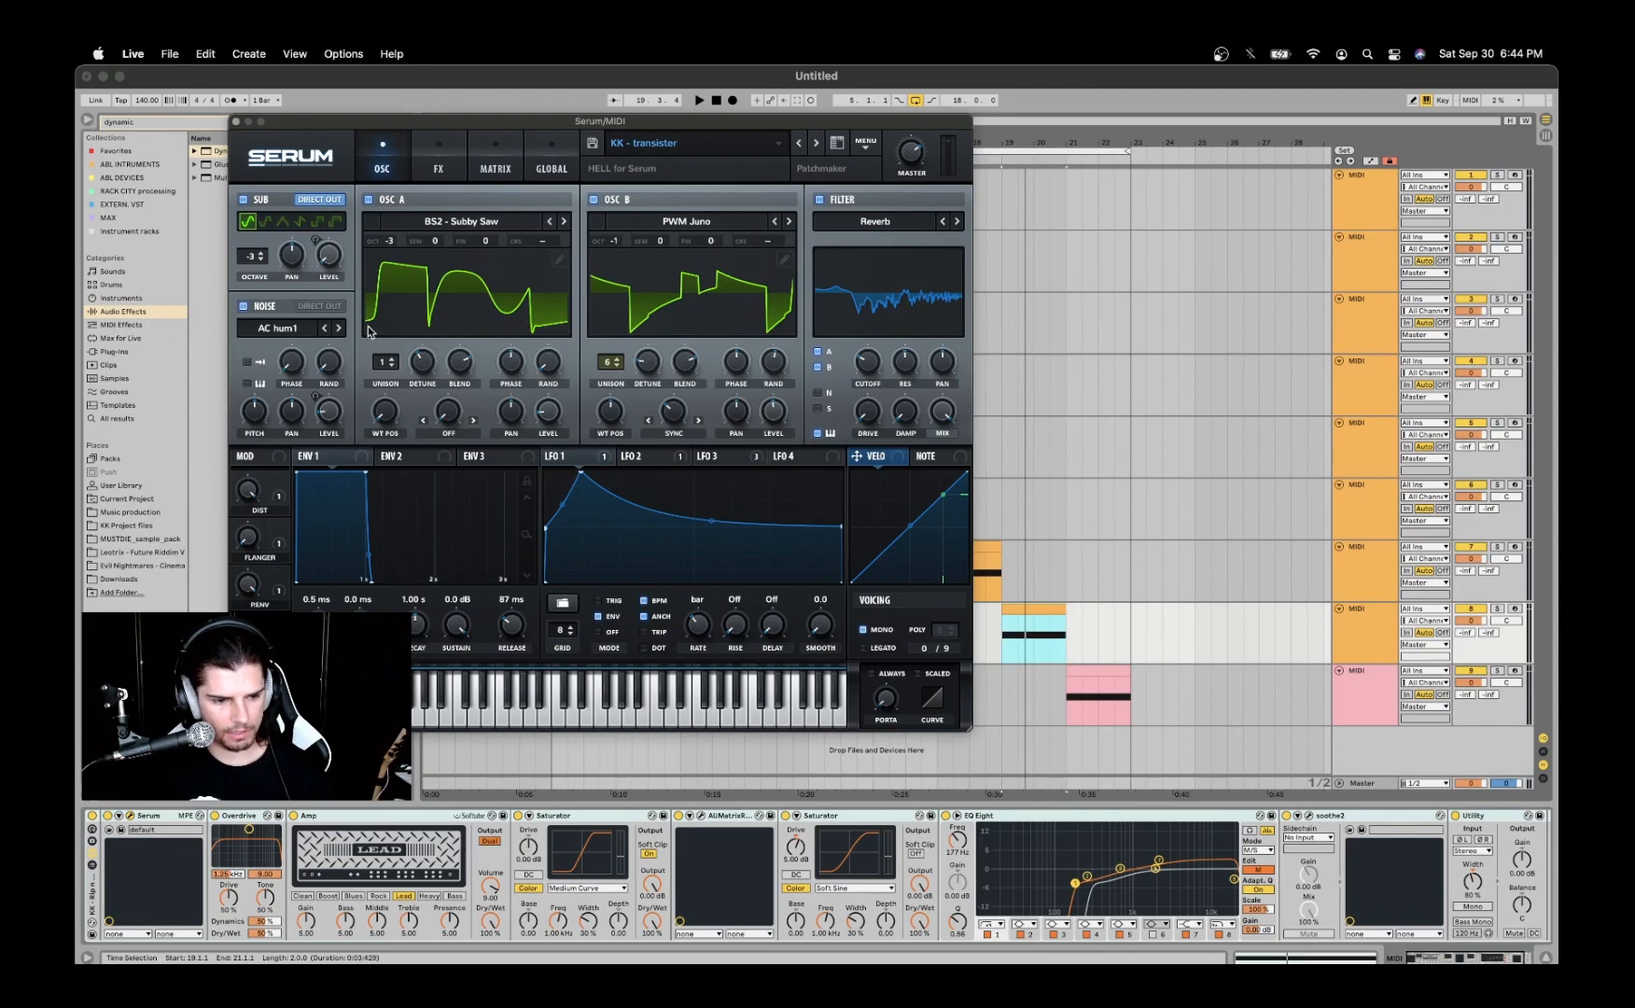
click(280, 328)
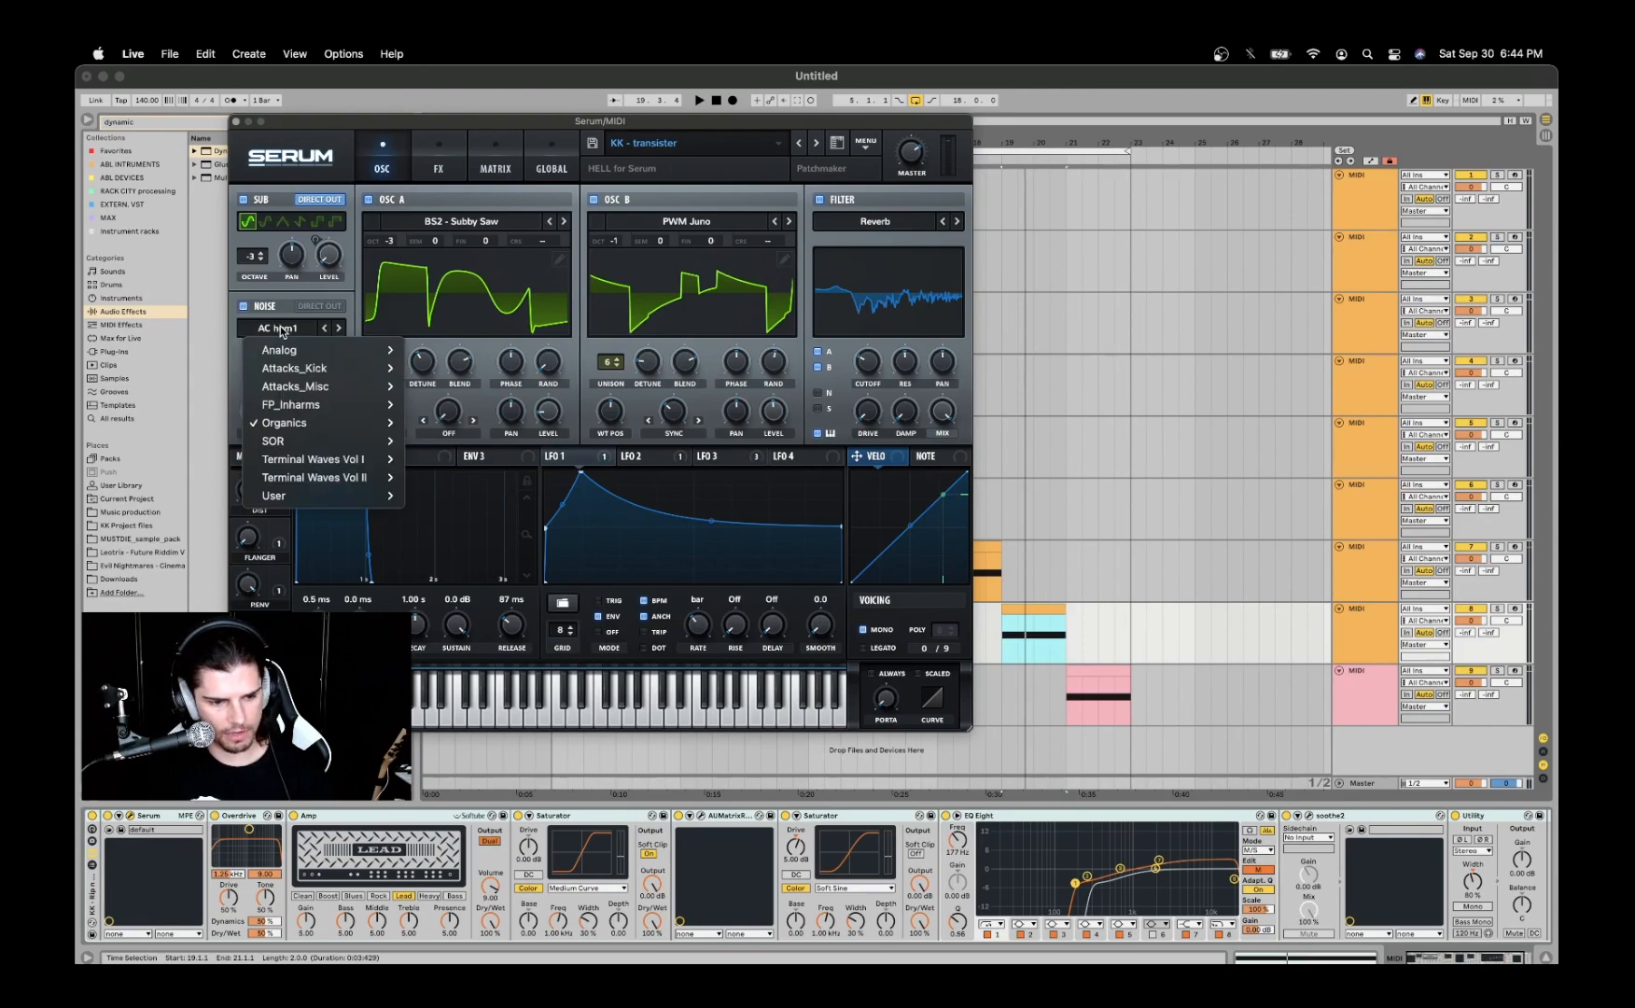
click(281, 331)
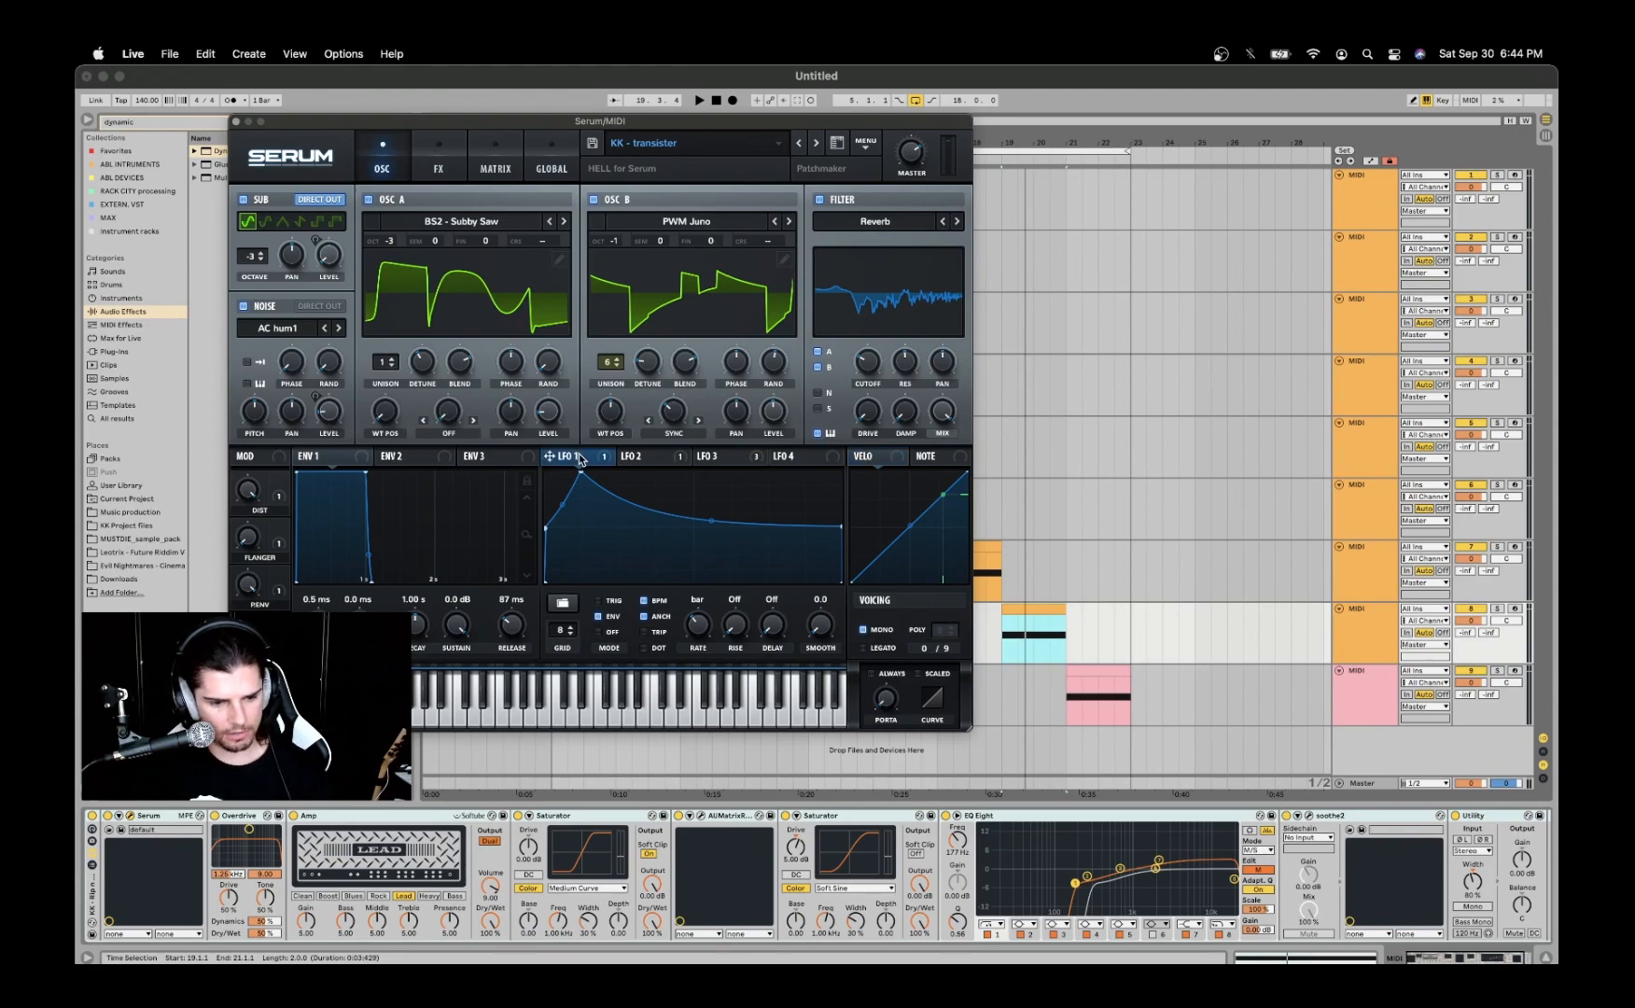
- Inspect the modulation matrix amounts from LFO 1 and LFO 2 to the master tuning, along with LFO 2's shape
click(442, 156)
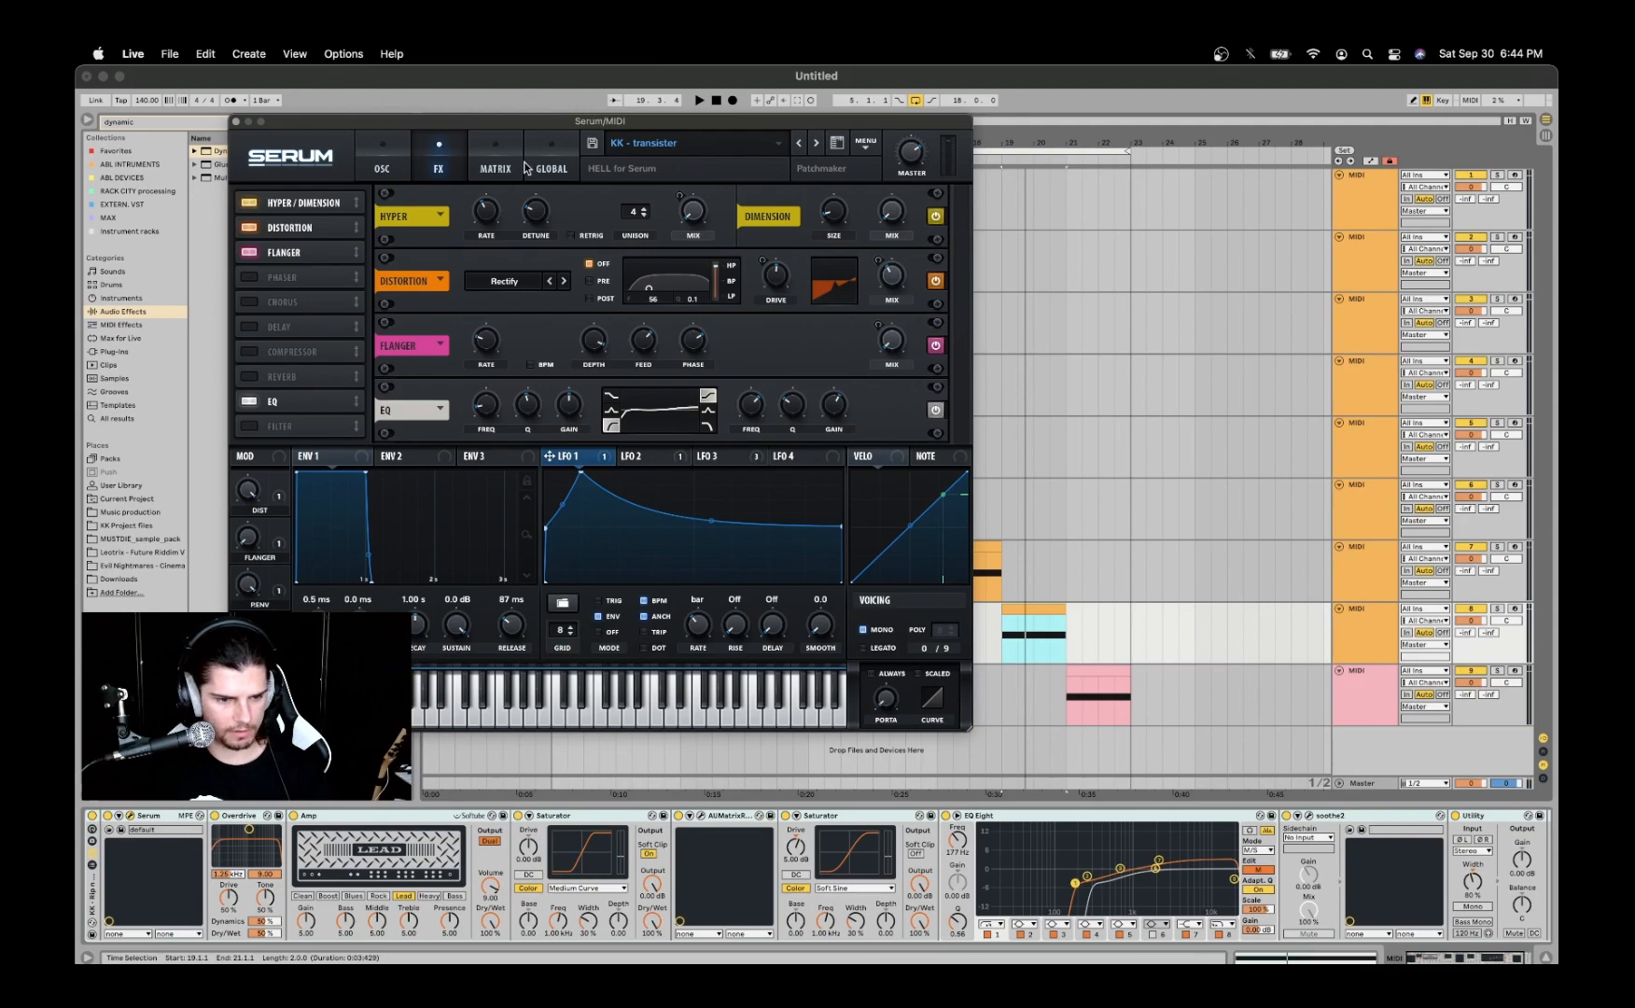
click(486, 154)
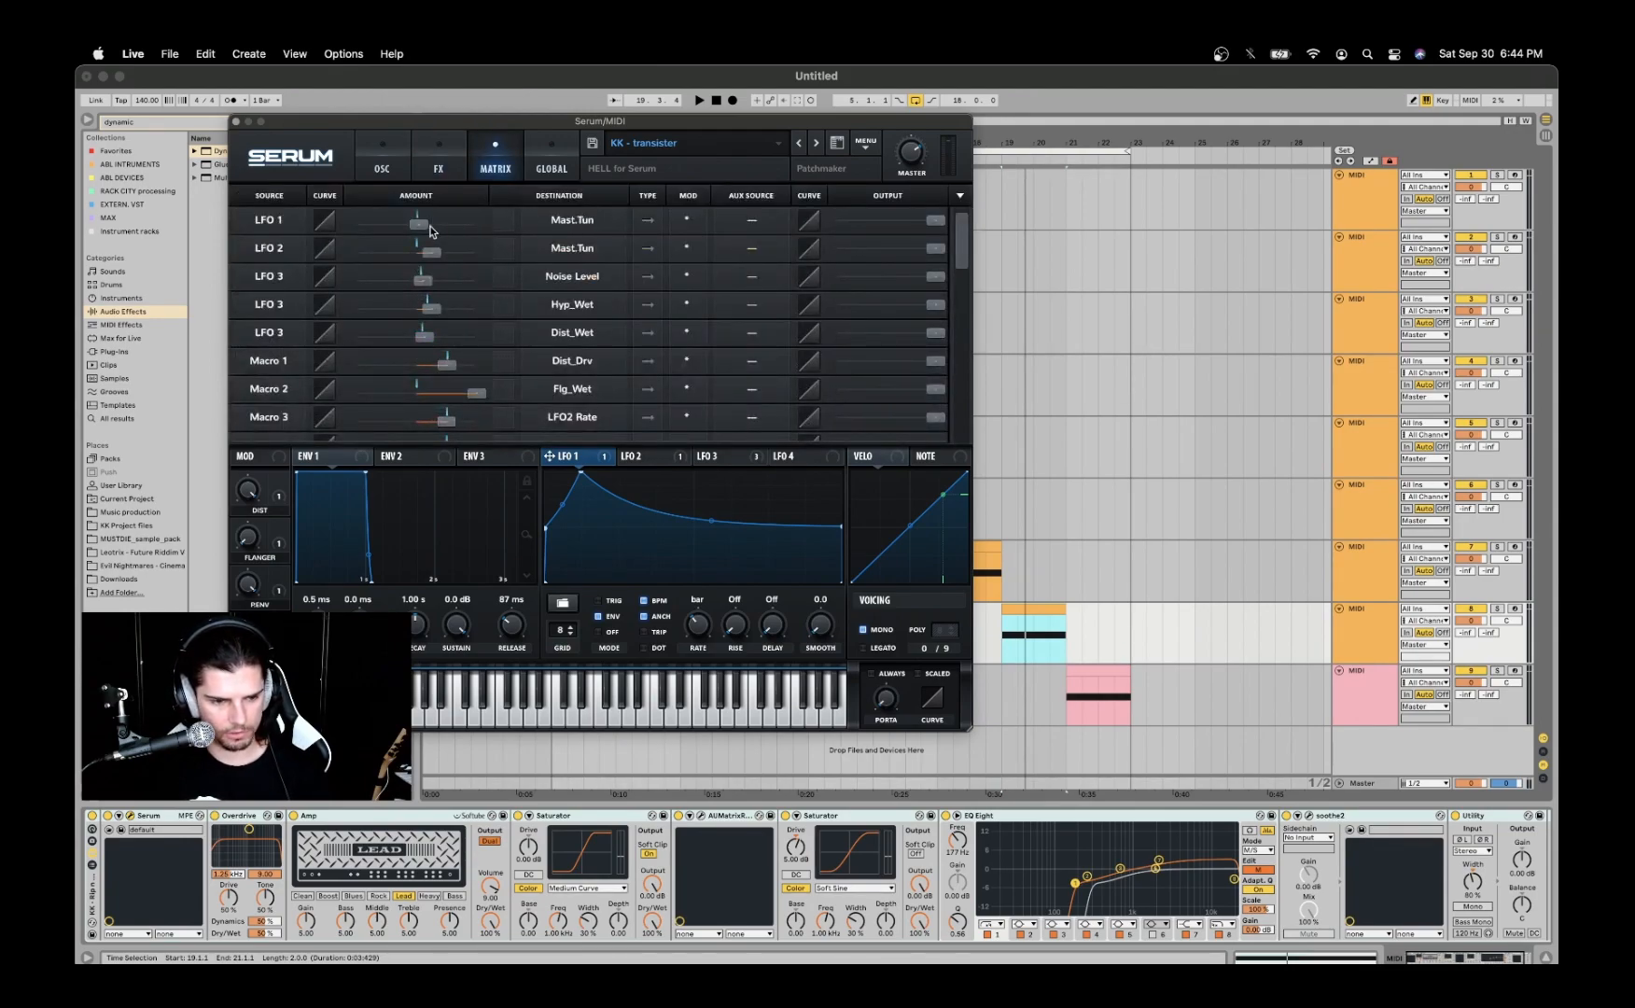
mouse_move(421, 229)
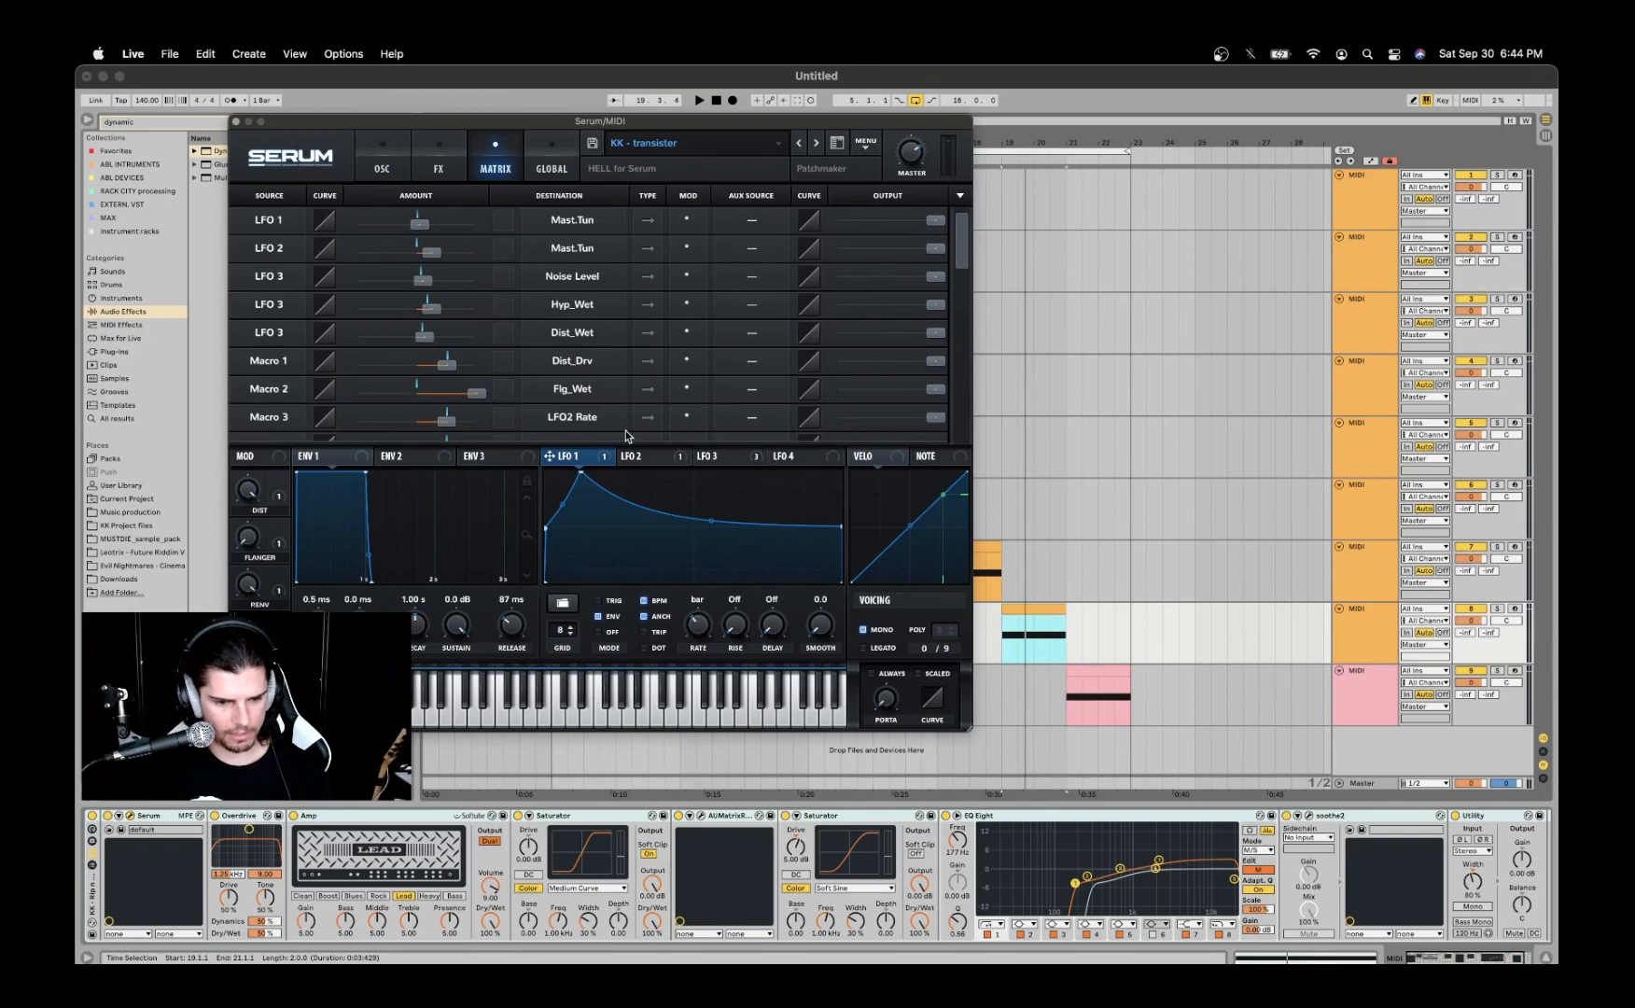
click(645, 457)
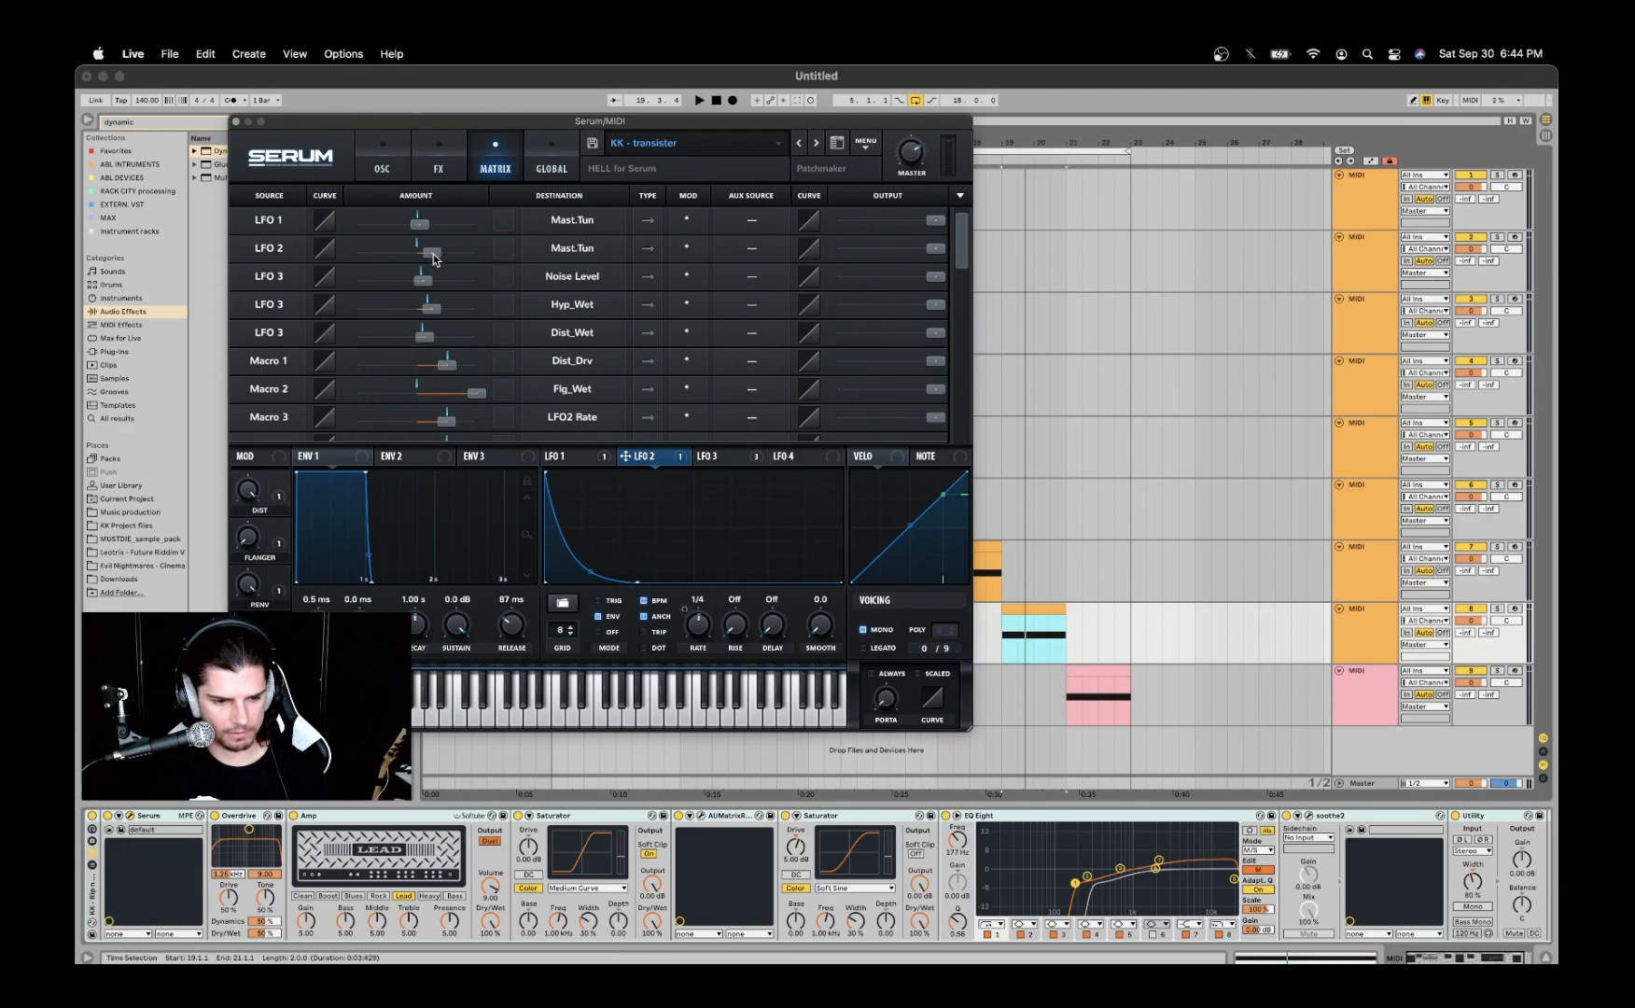
mouse_move(432, 259)
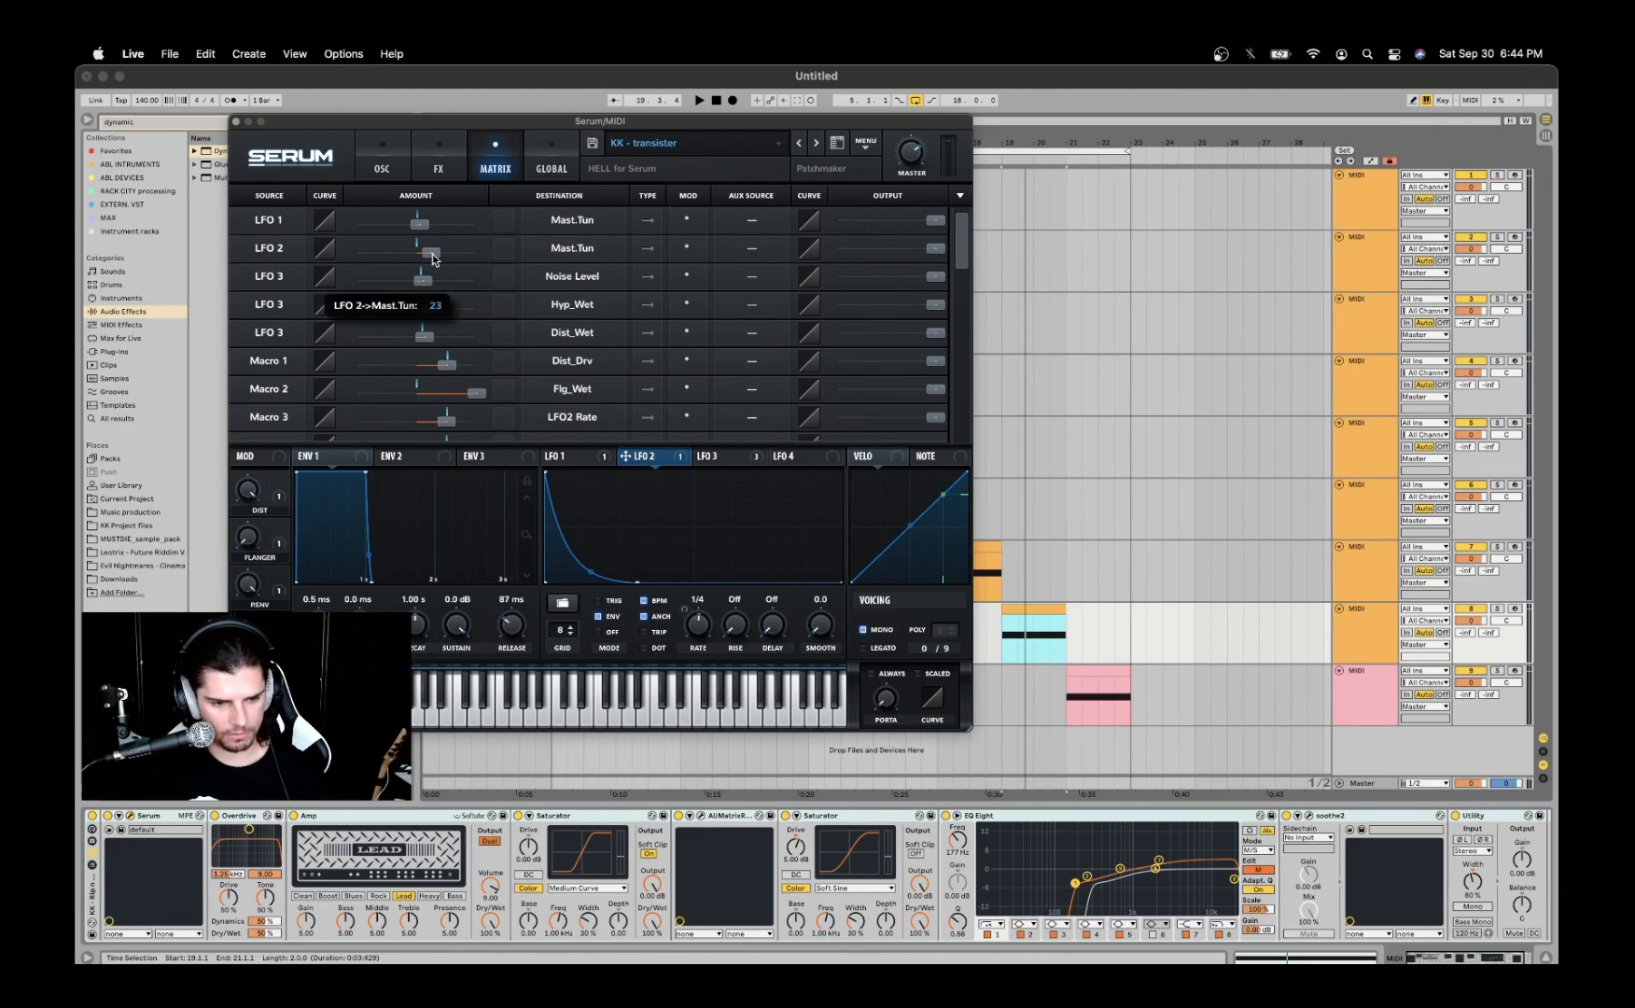
drag(432, 260, 436, 260)
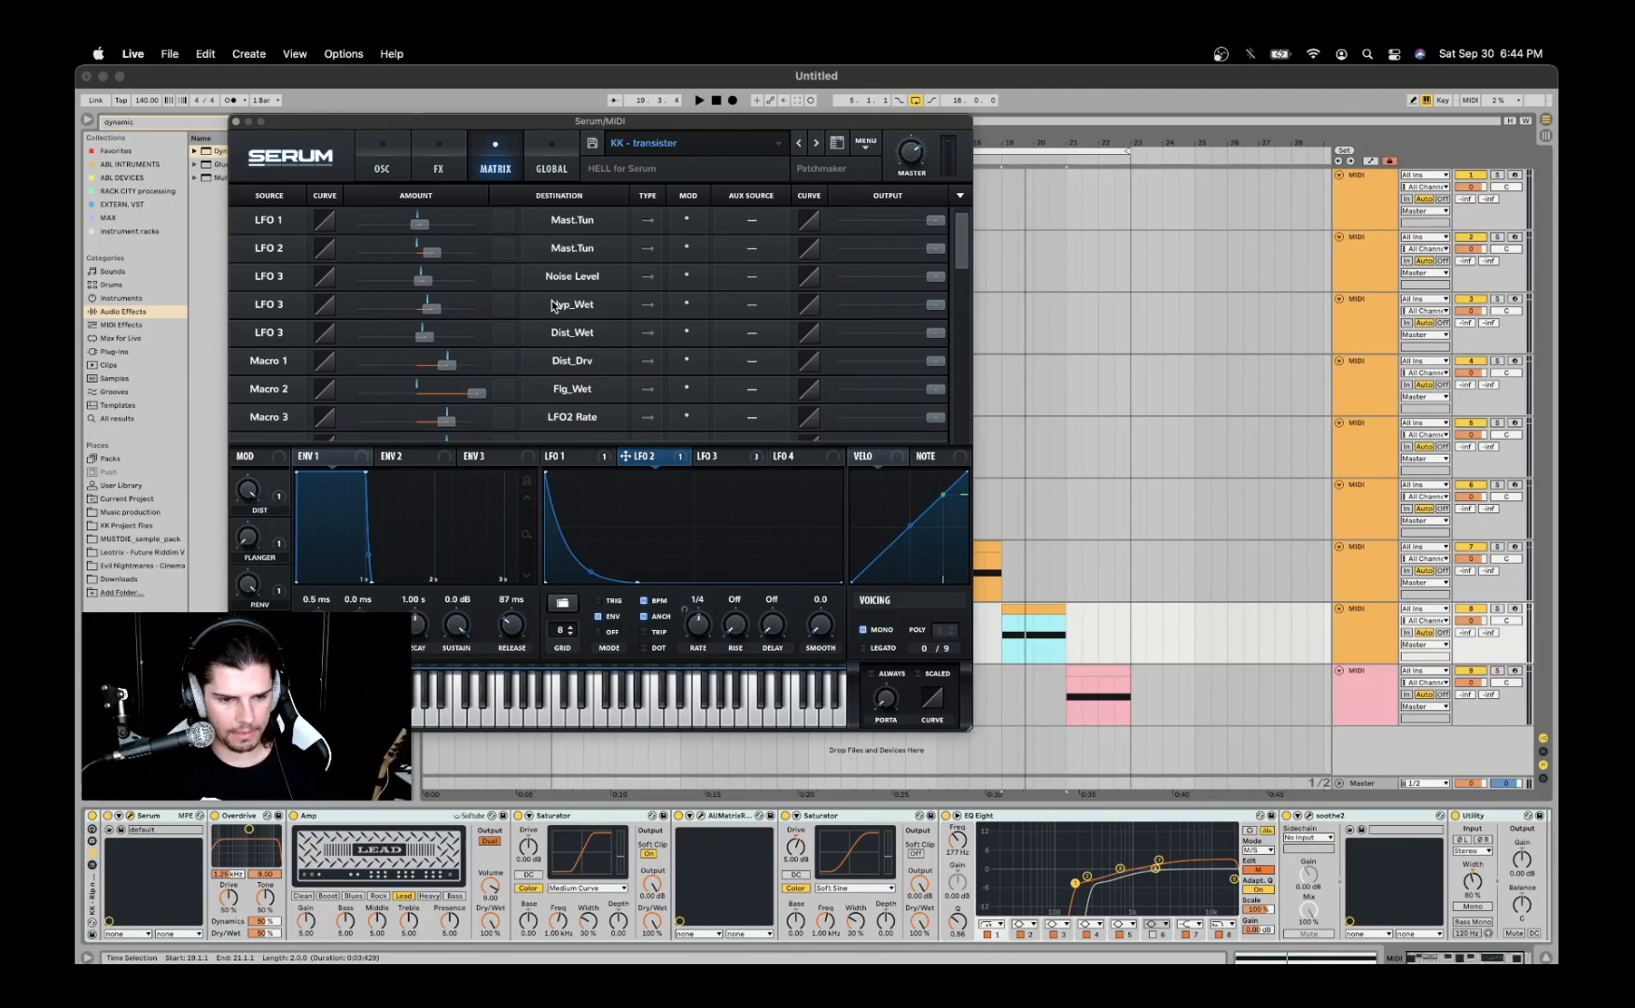
- Inspect LFO 3's shape and its modulation of the noise oscillator level while auditioning the clip
click(395, 154)
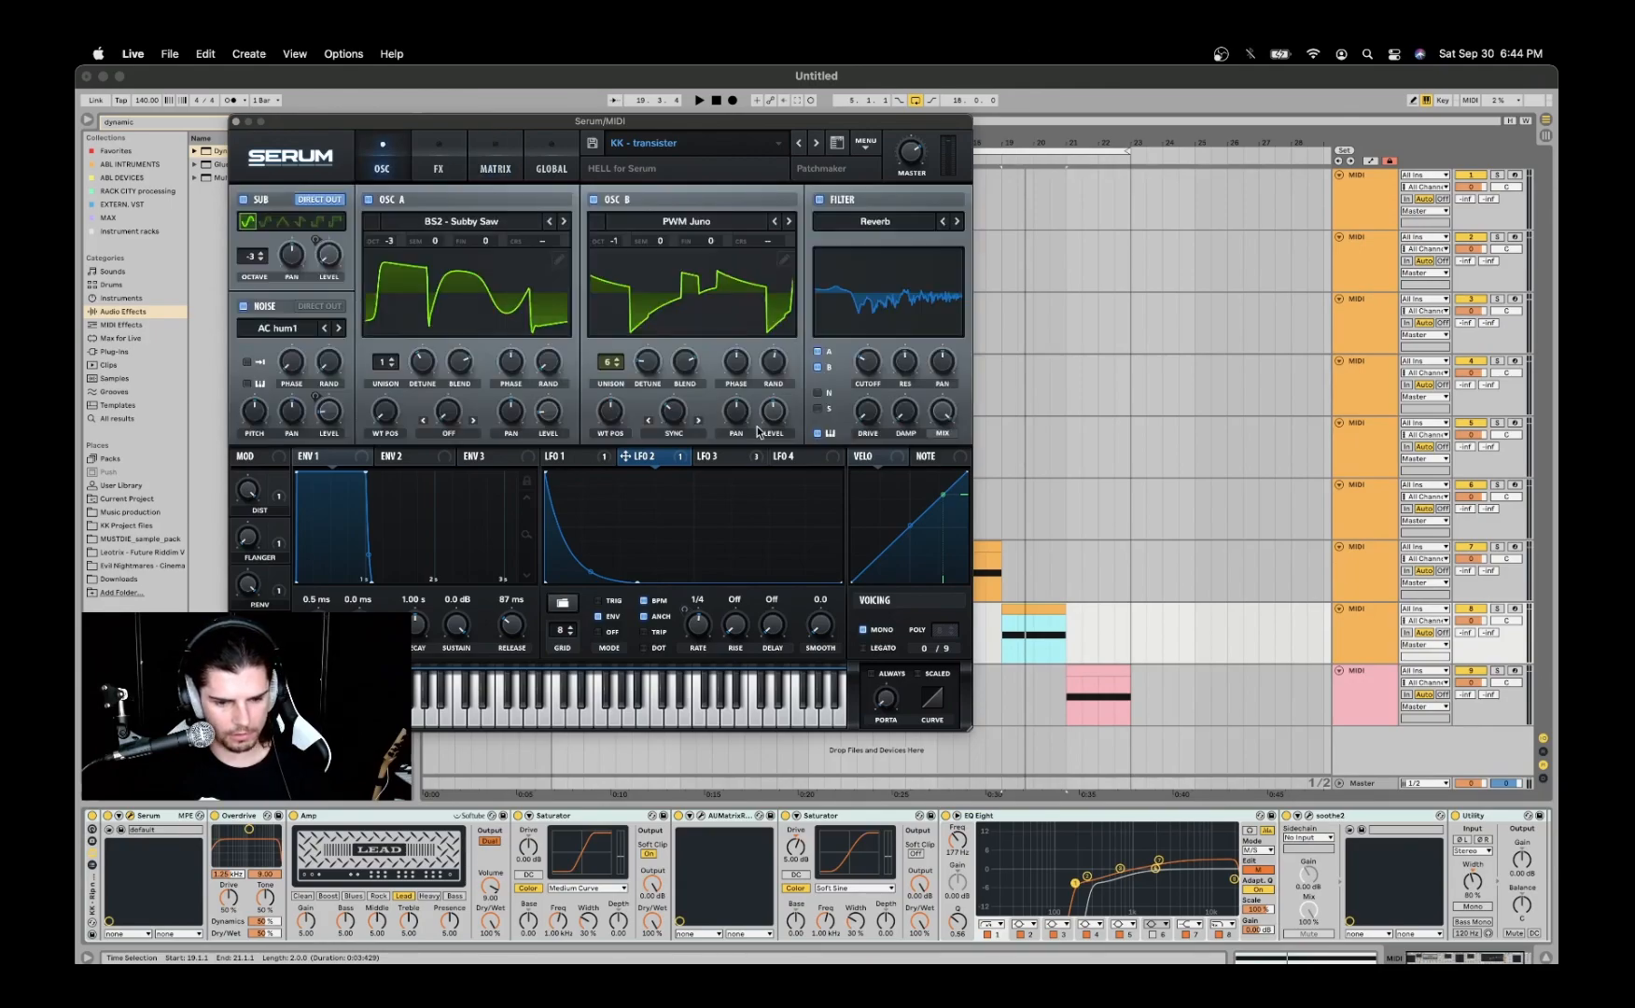
click(722, 457)
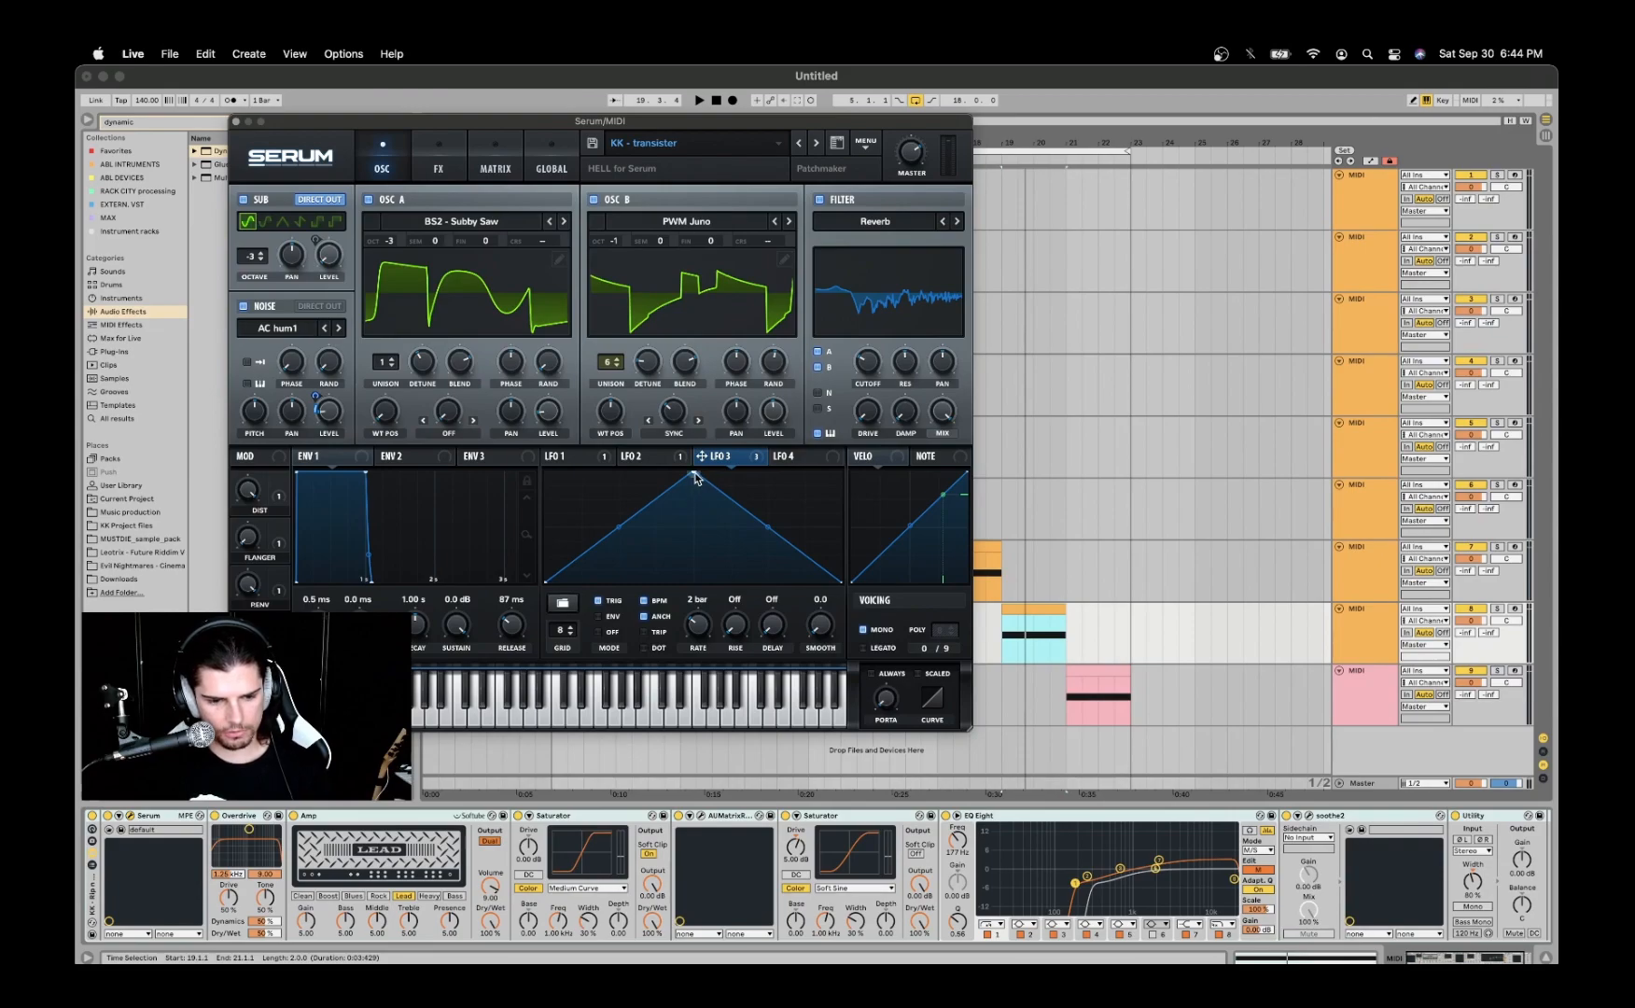
key(space)
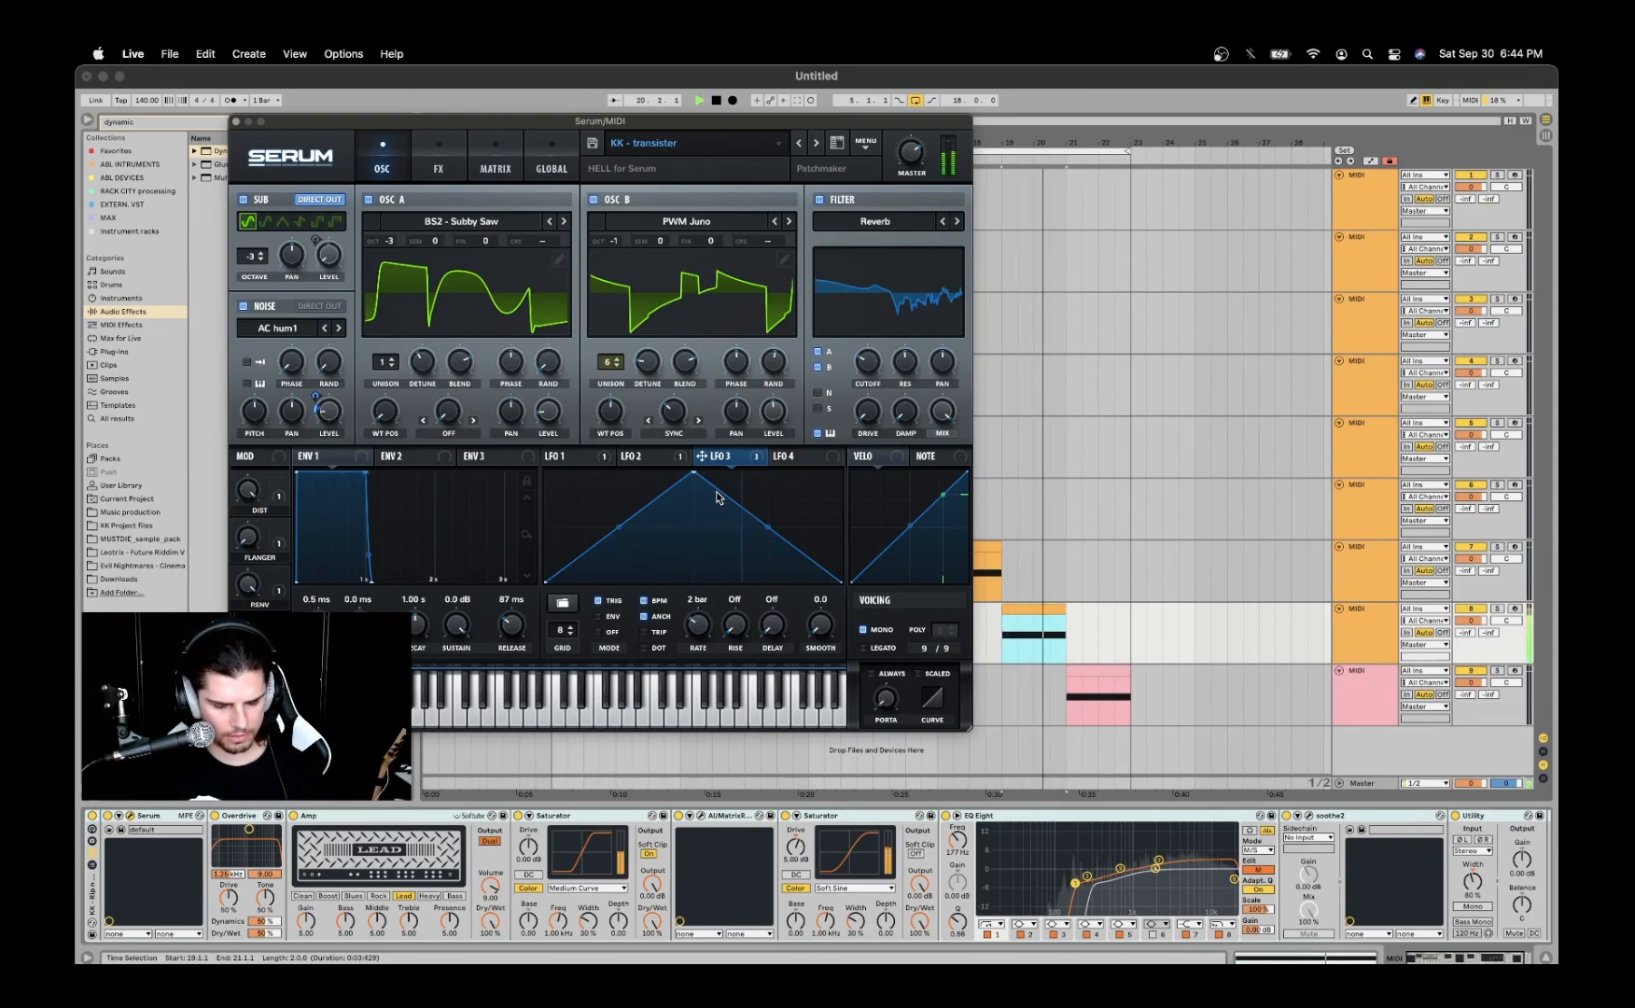
key(space)
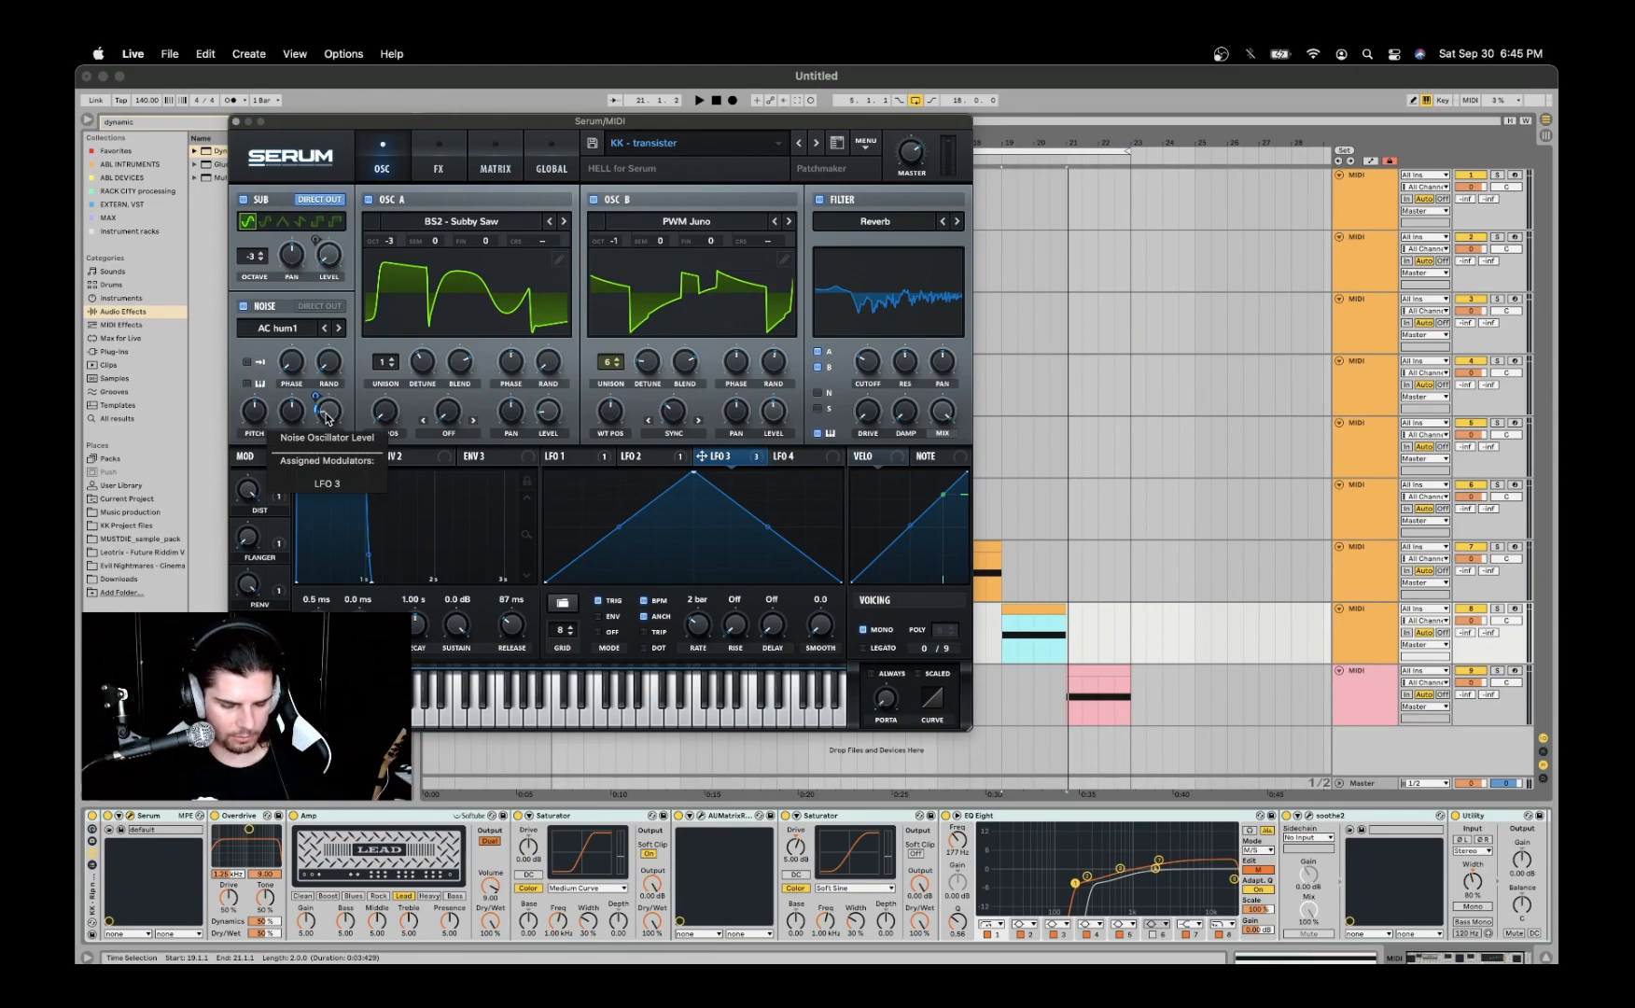
- Set LFO 3's rate to 1/16, auditioning the clip at slower and faster rates
drag(702, 633, 727, 594)
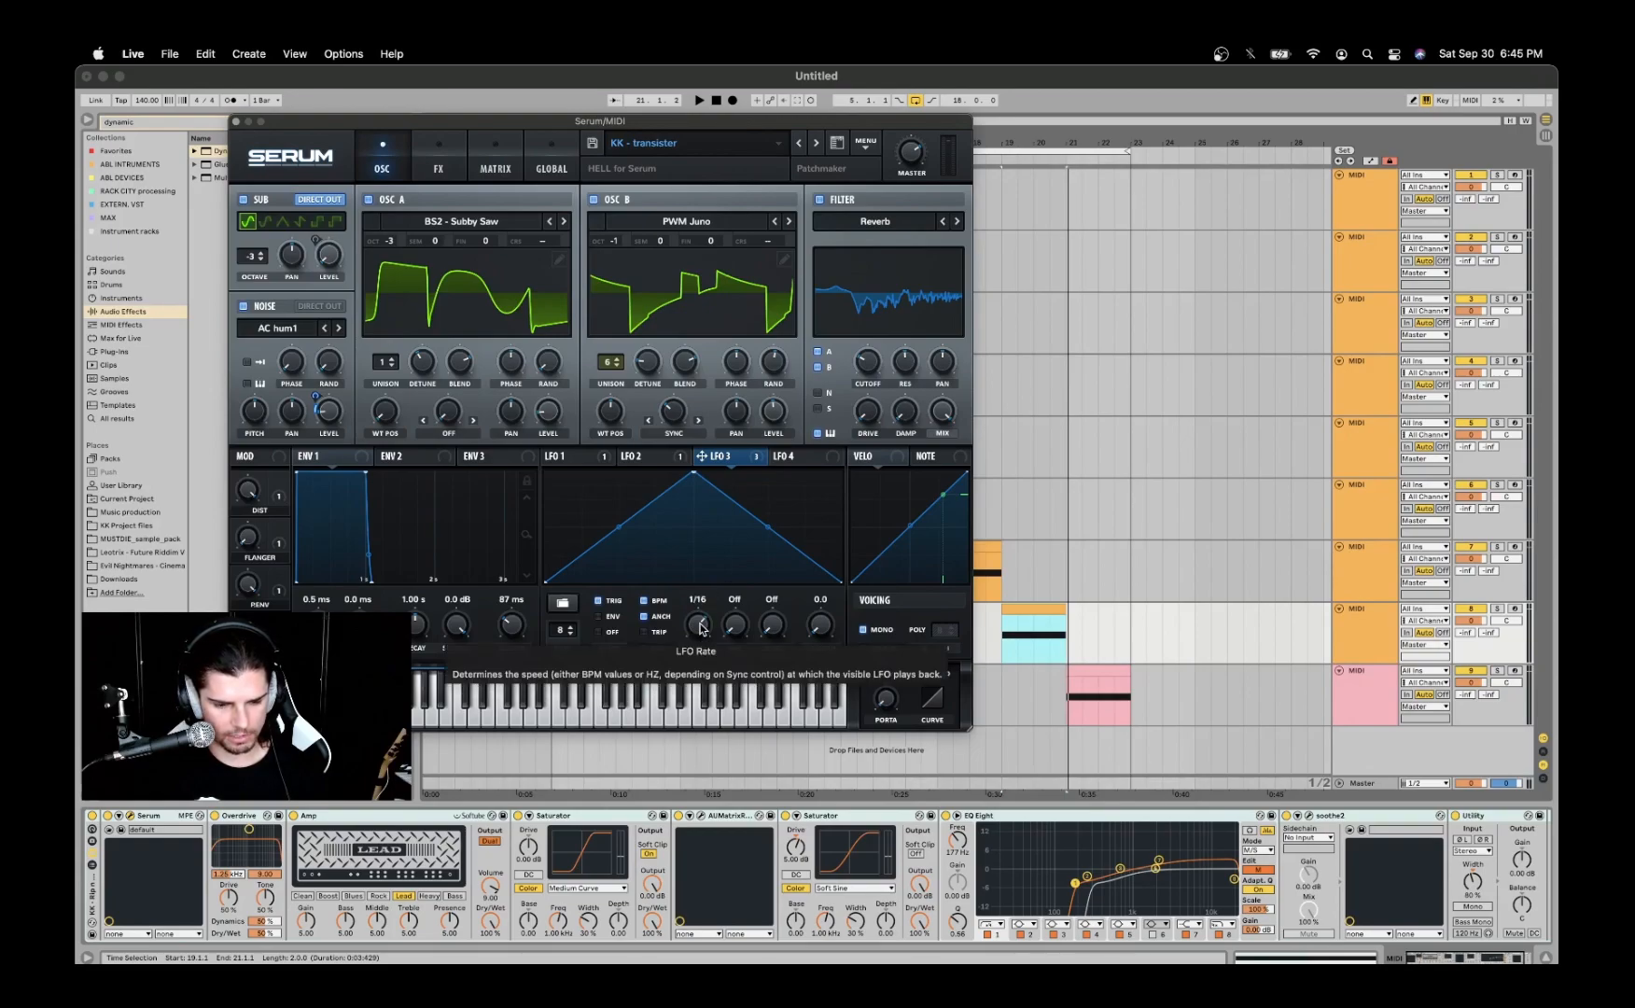
key(space)
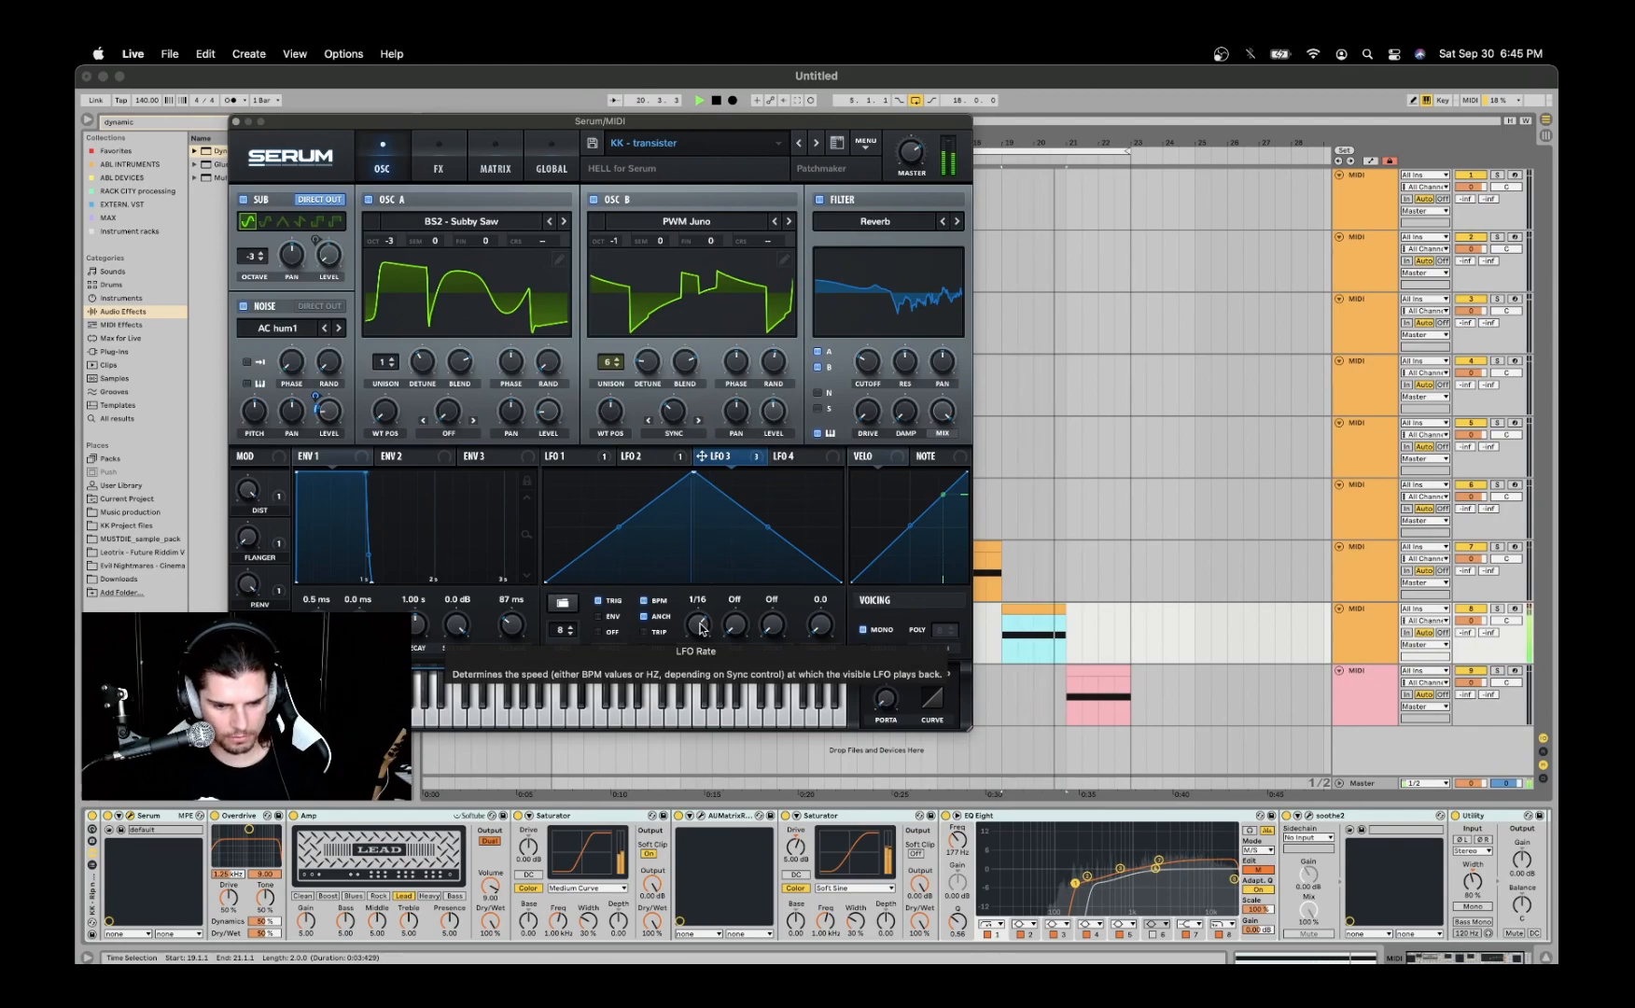
key(space)
drag(701, 629, 709, 699)
key(space)
key(space)
drag(705, 633, 718, 570)
key(space)
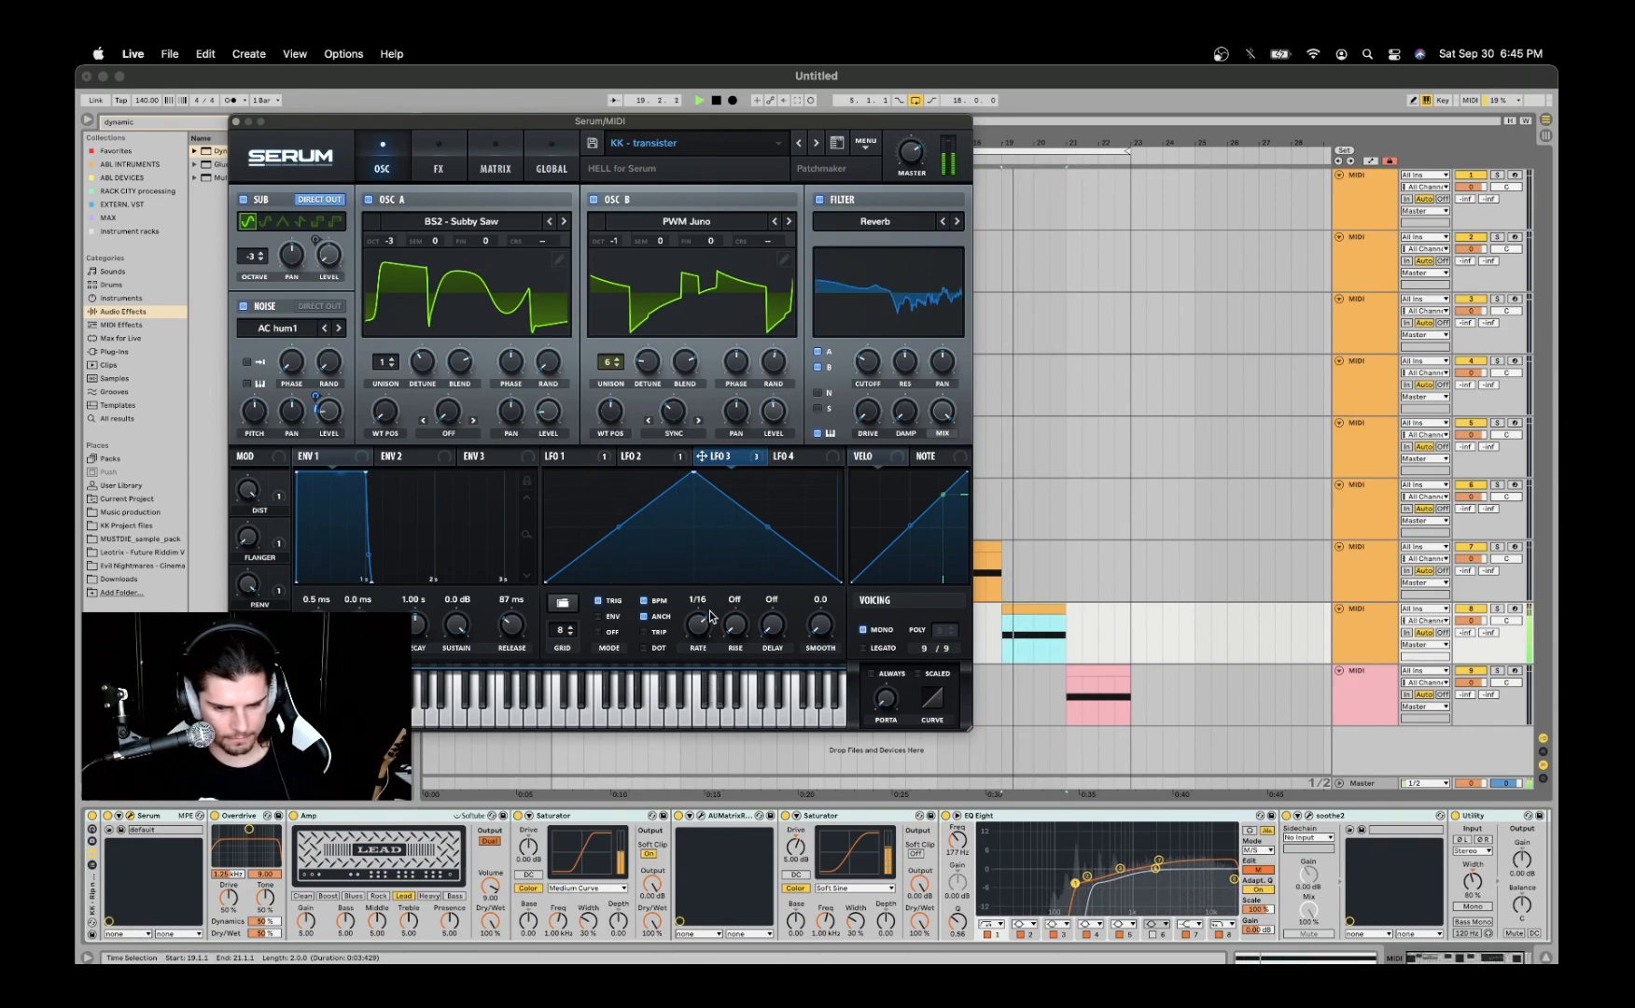
key(space)
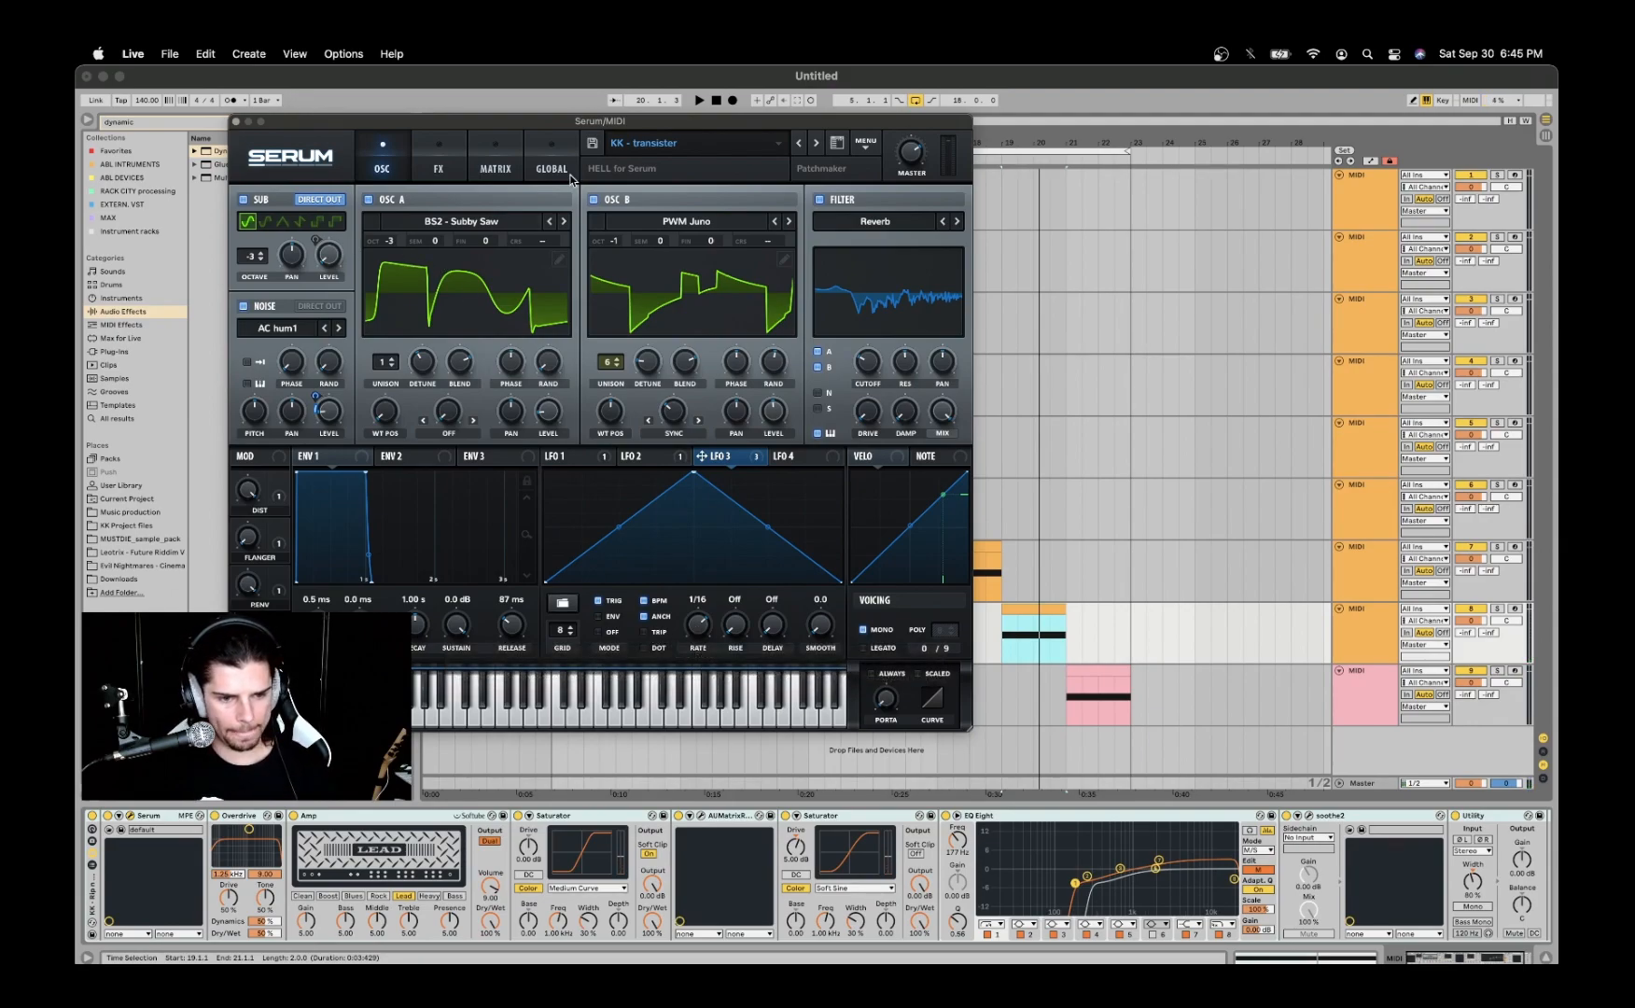
- Inspect the Reverb filter type in the Misc category, its cutoff and drive settings, and its key tracking
click(860, 224)
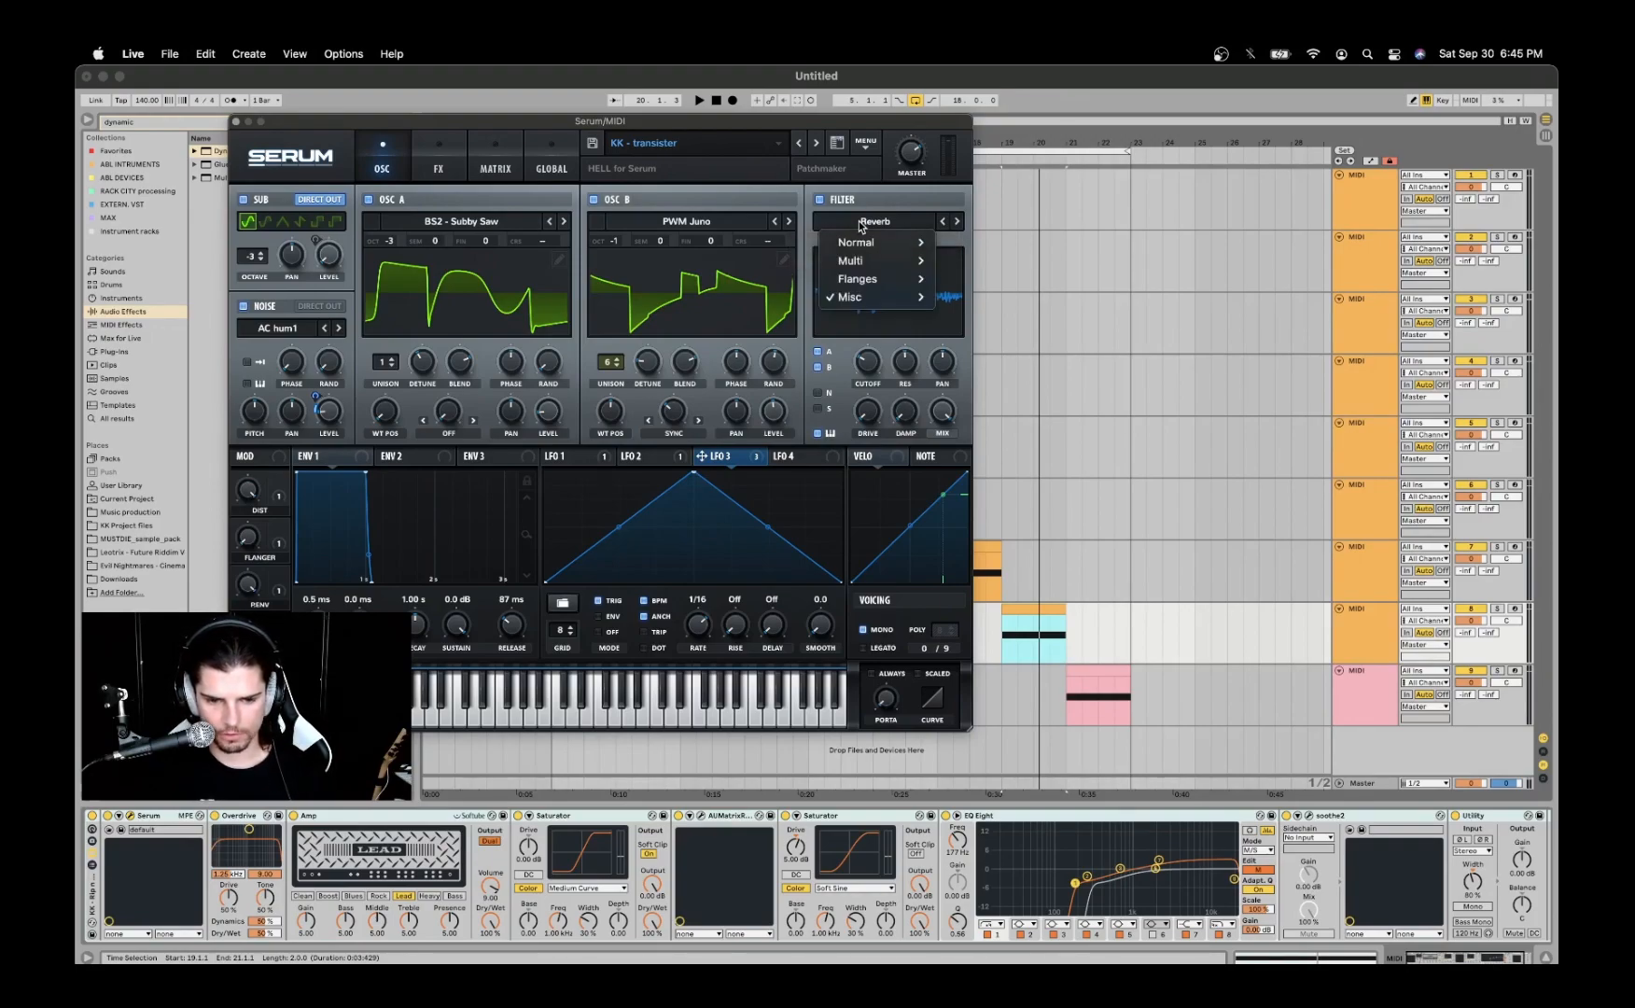
mouse_move(852, 301)
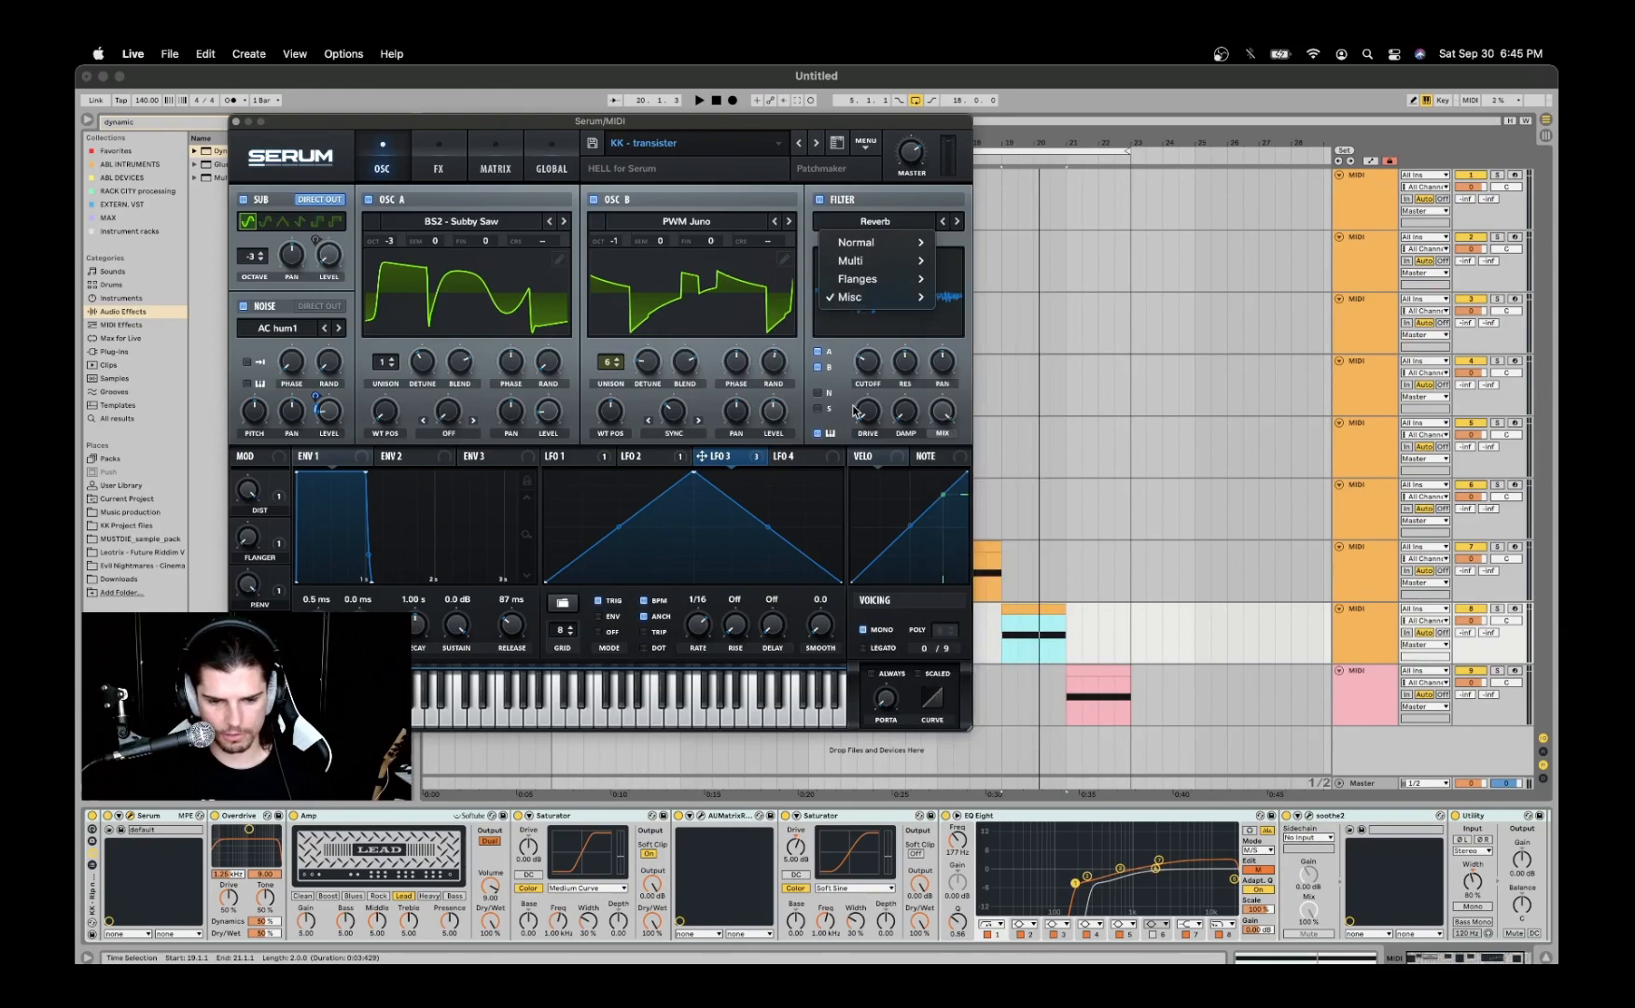
click(844, 365)
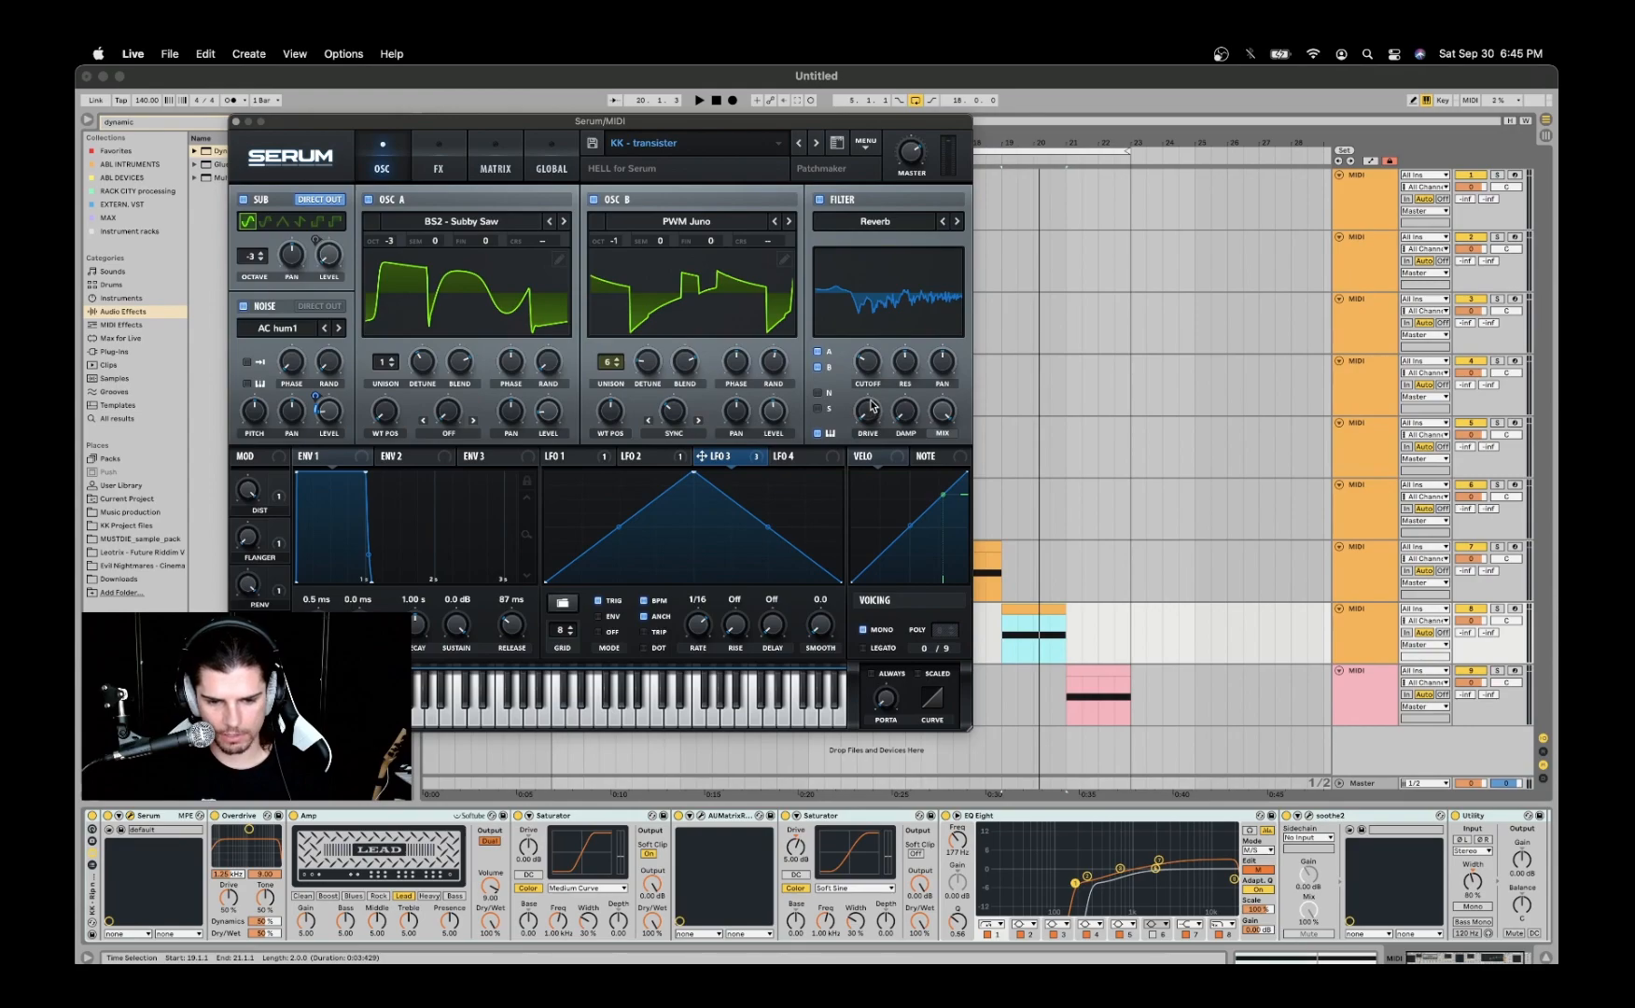
mouse_move(865, 370)
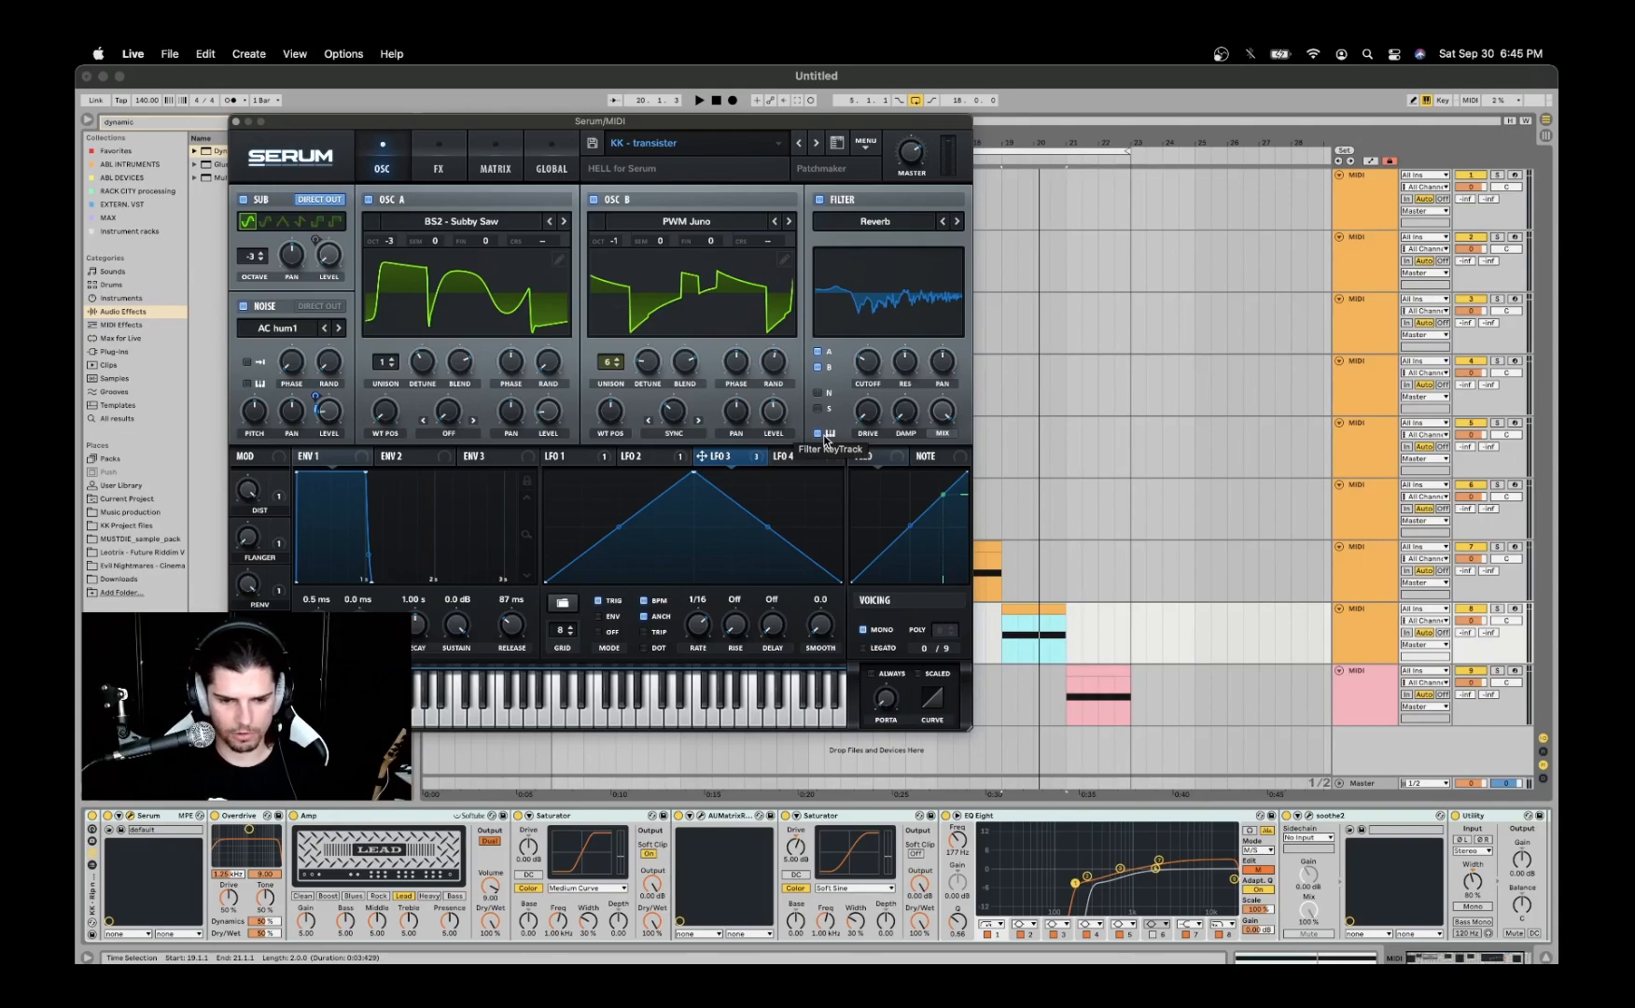
click(1111, 670)
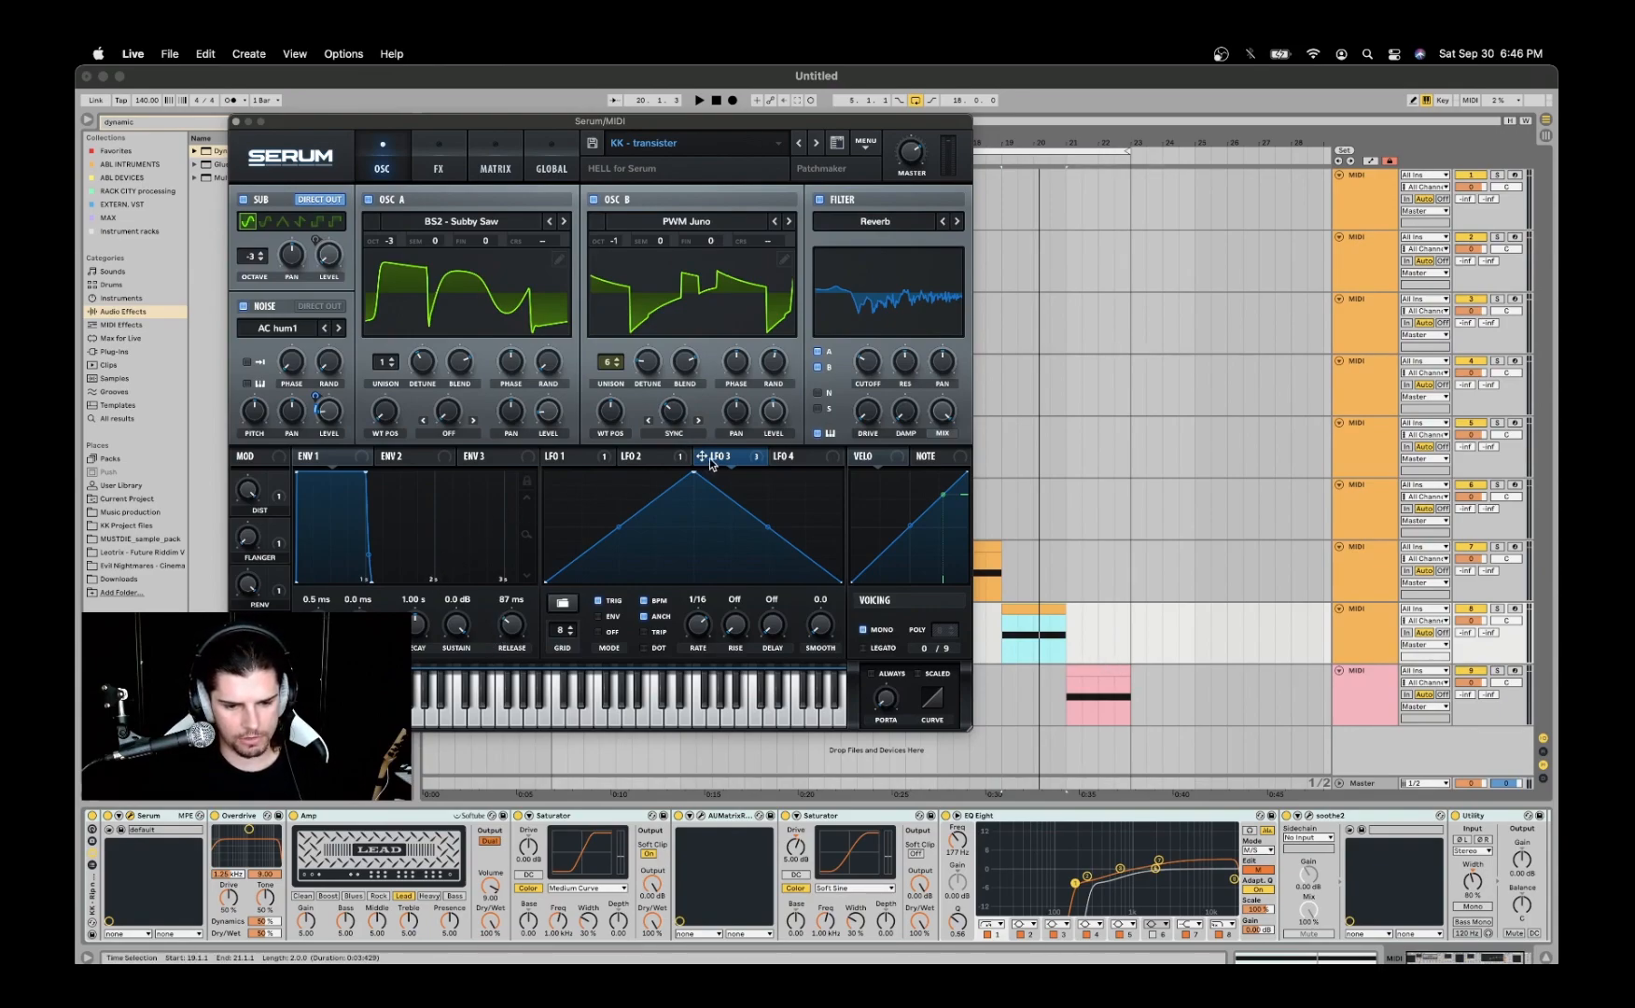
- Review LFOs 1 to 3 and inspect the modulators on the effects' Hyper mix, distortion drive and distortion mix
click(671, 457)
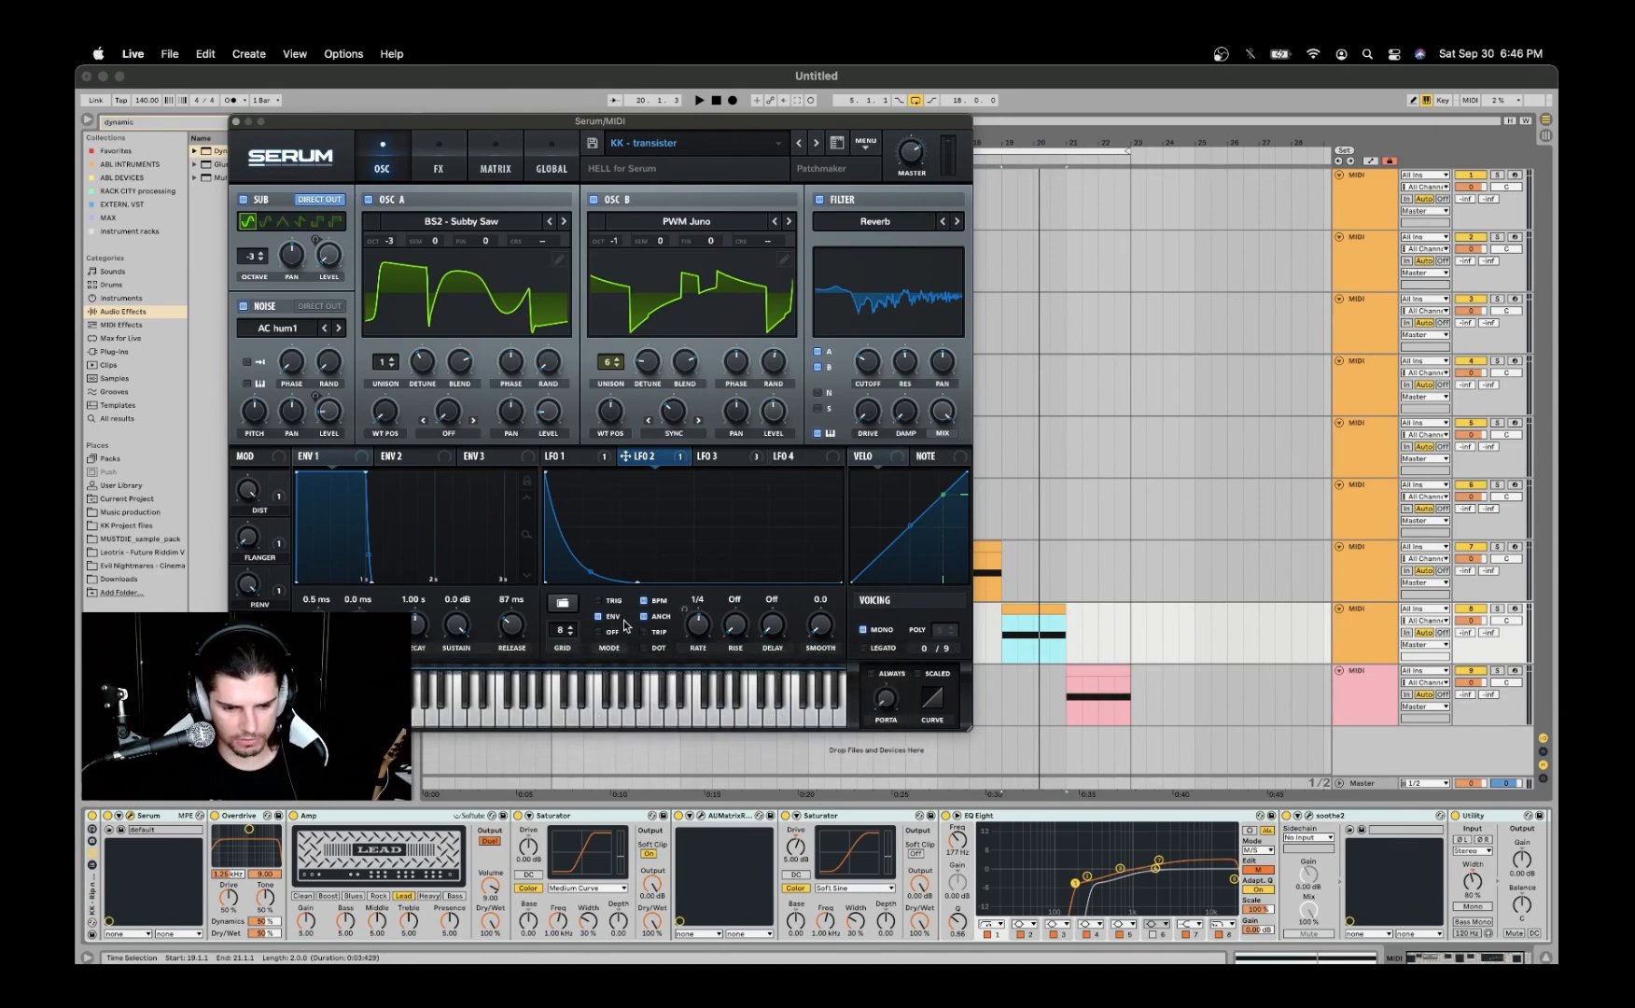
click(566, 456)
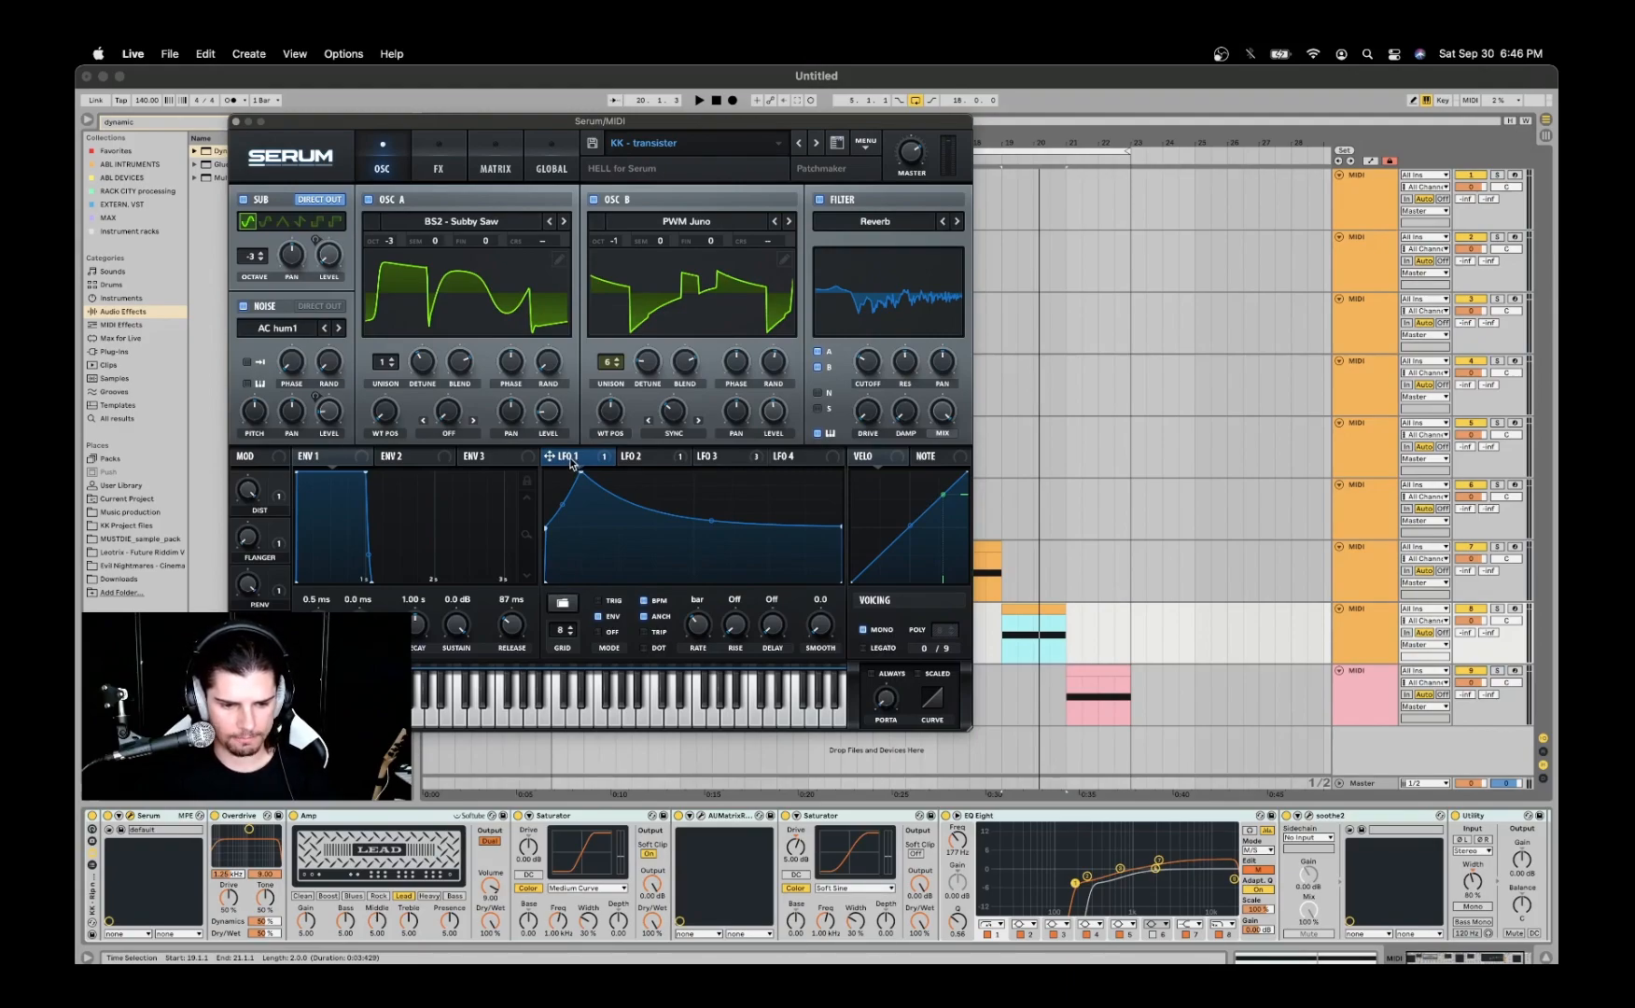
click(435, 162)
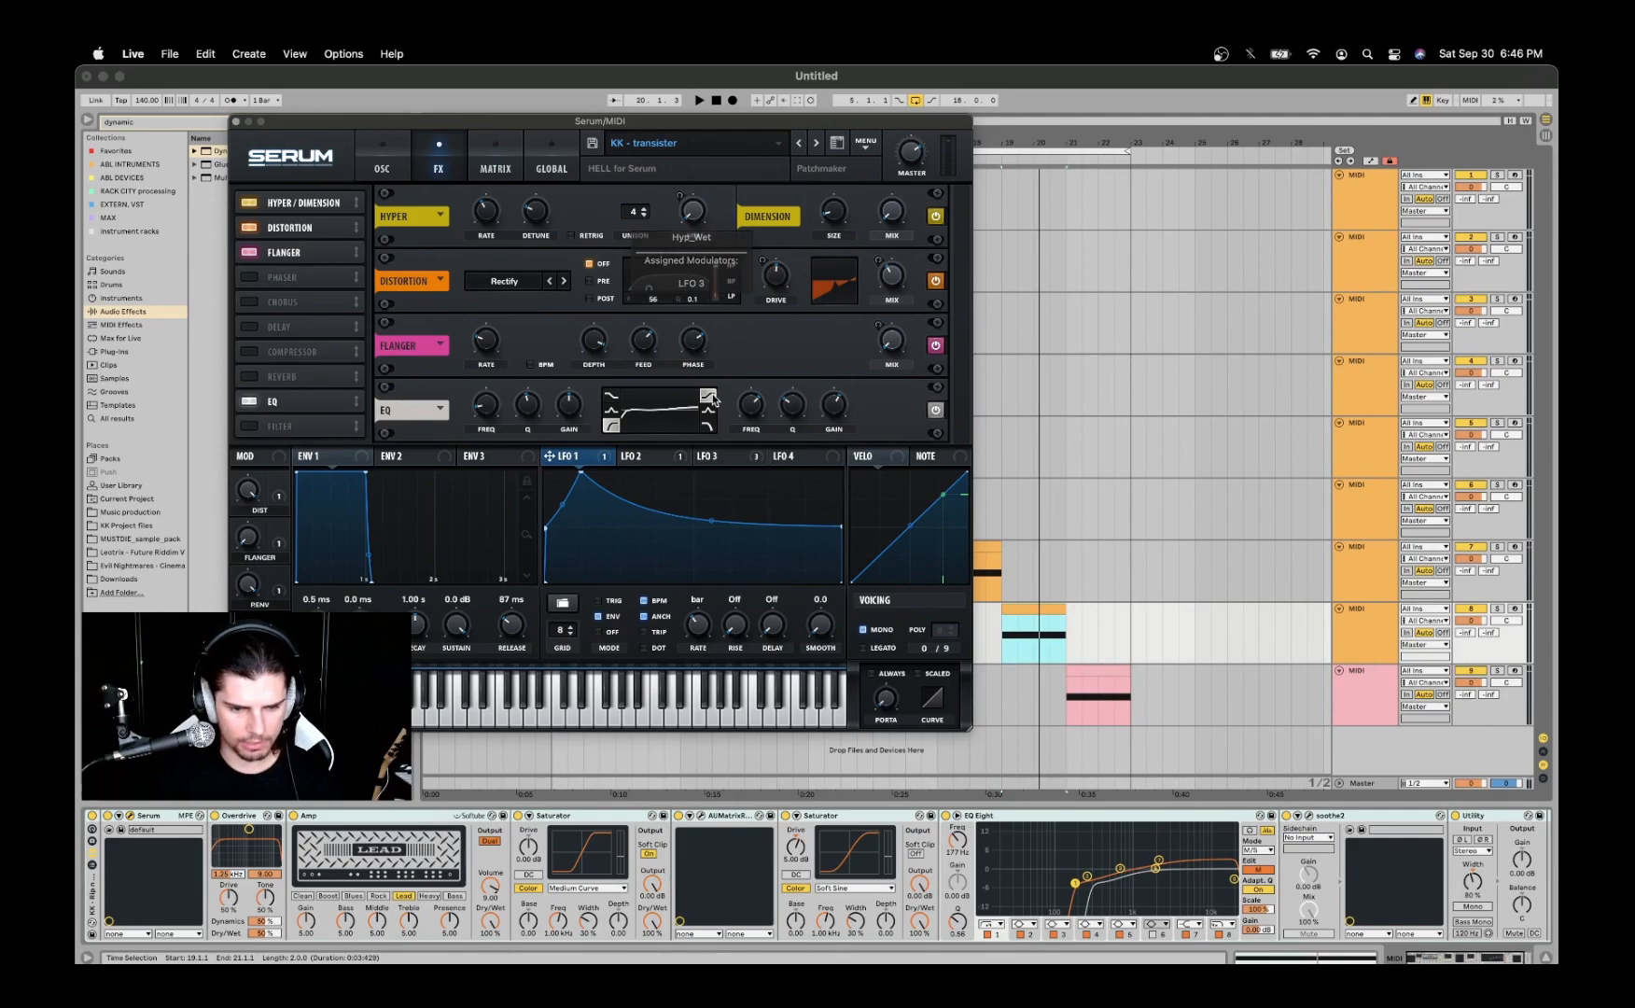
click(664, 459)
click(720, 459)
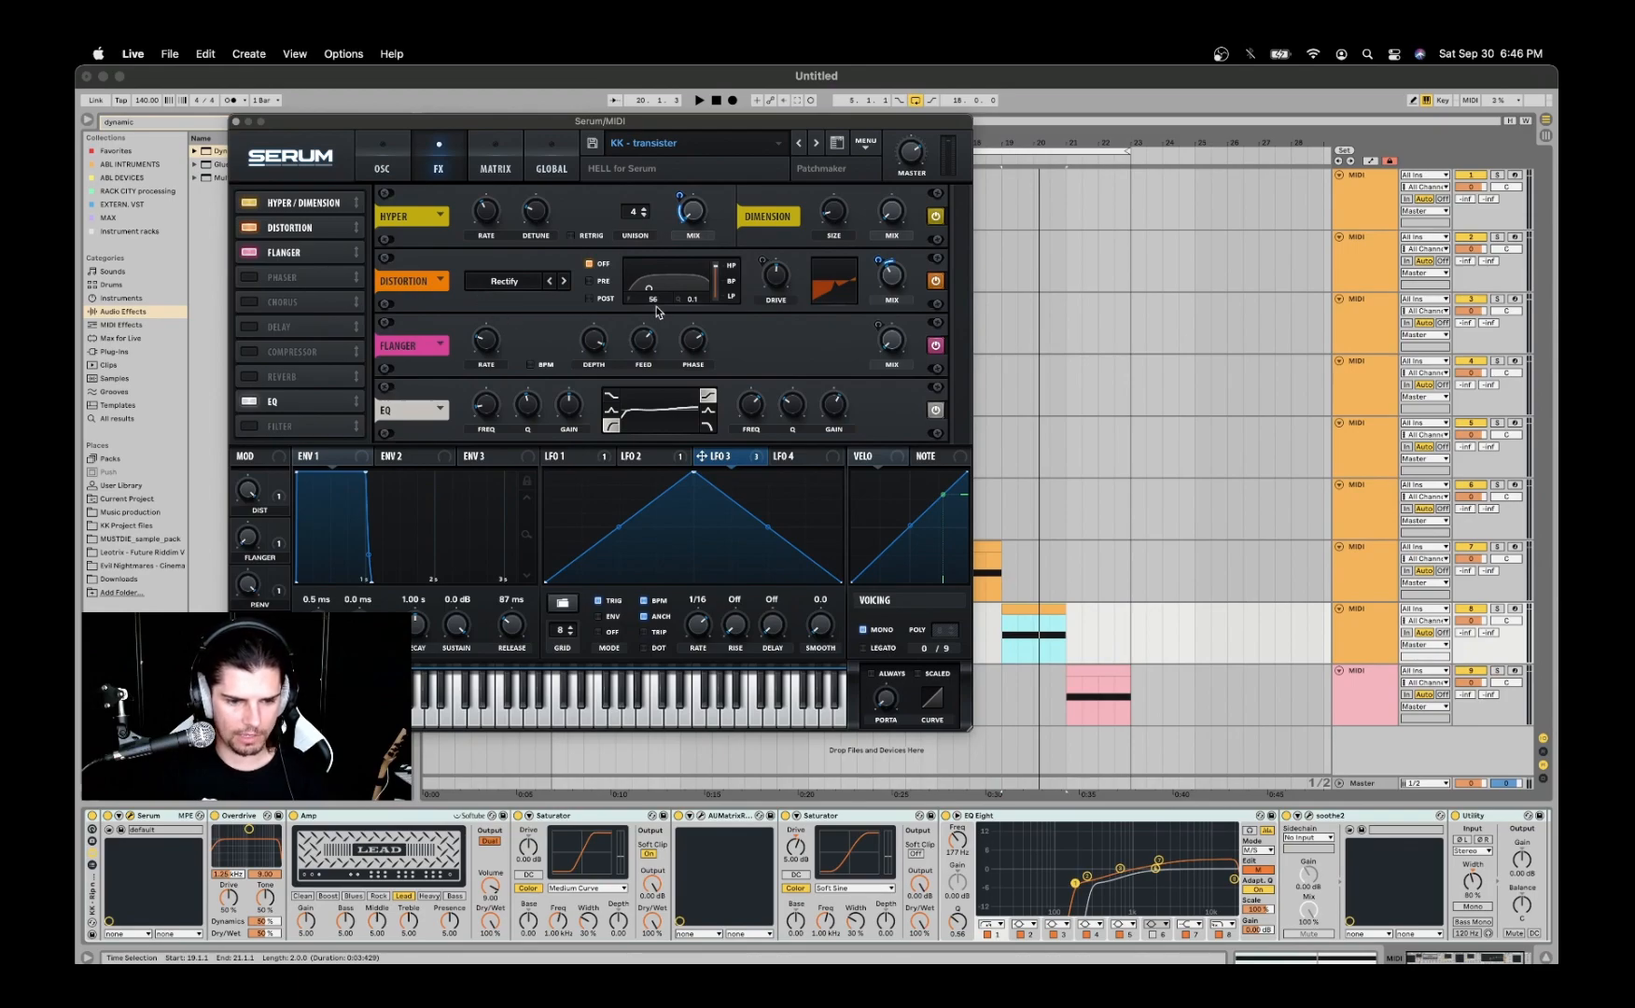
click(776, 283)
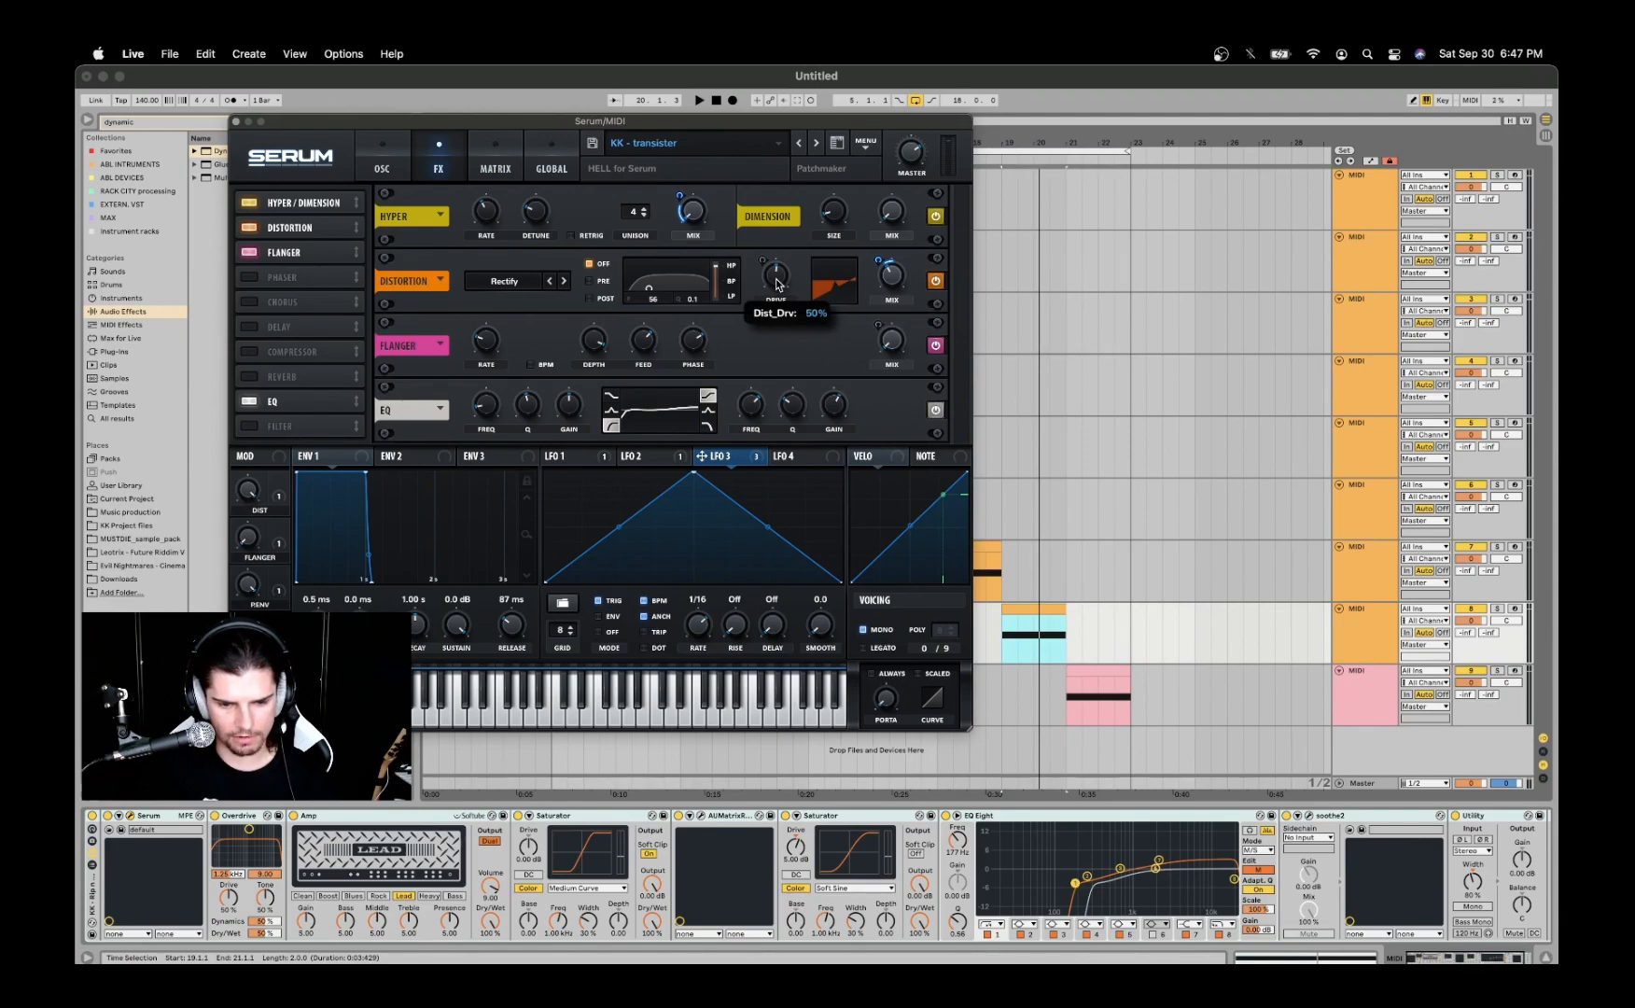
click(892, 282)
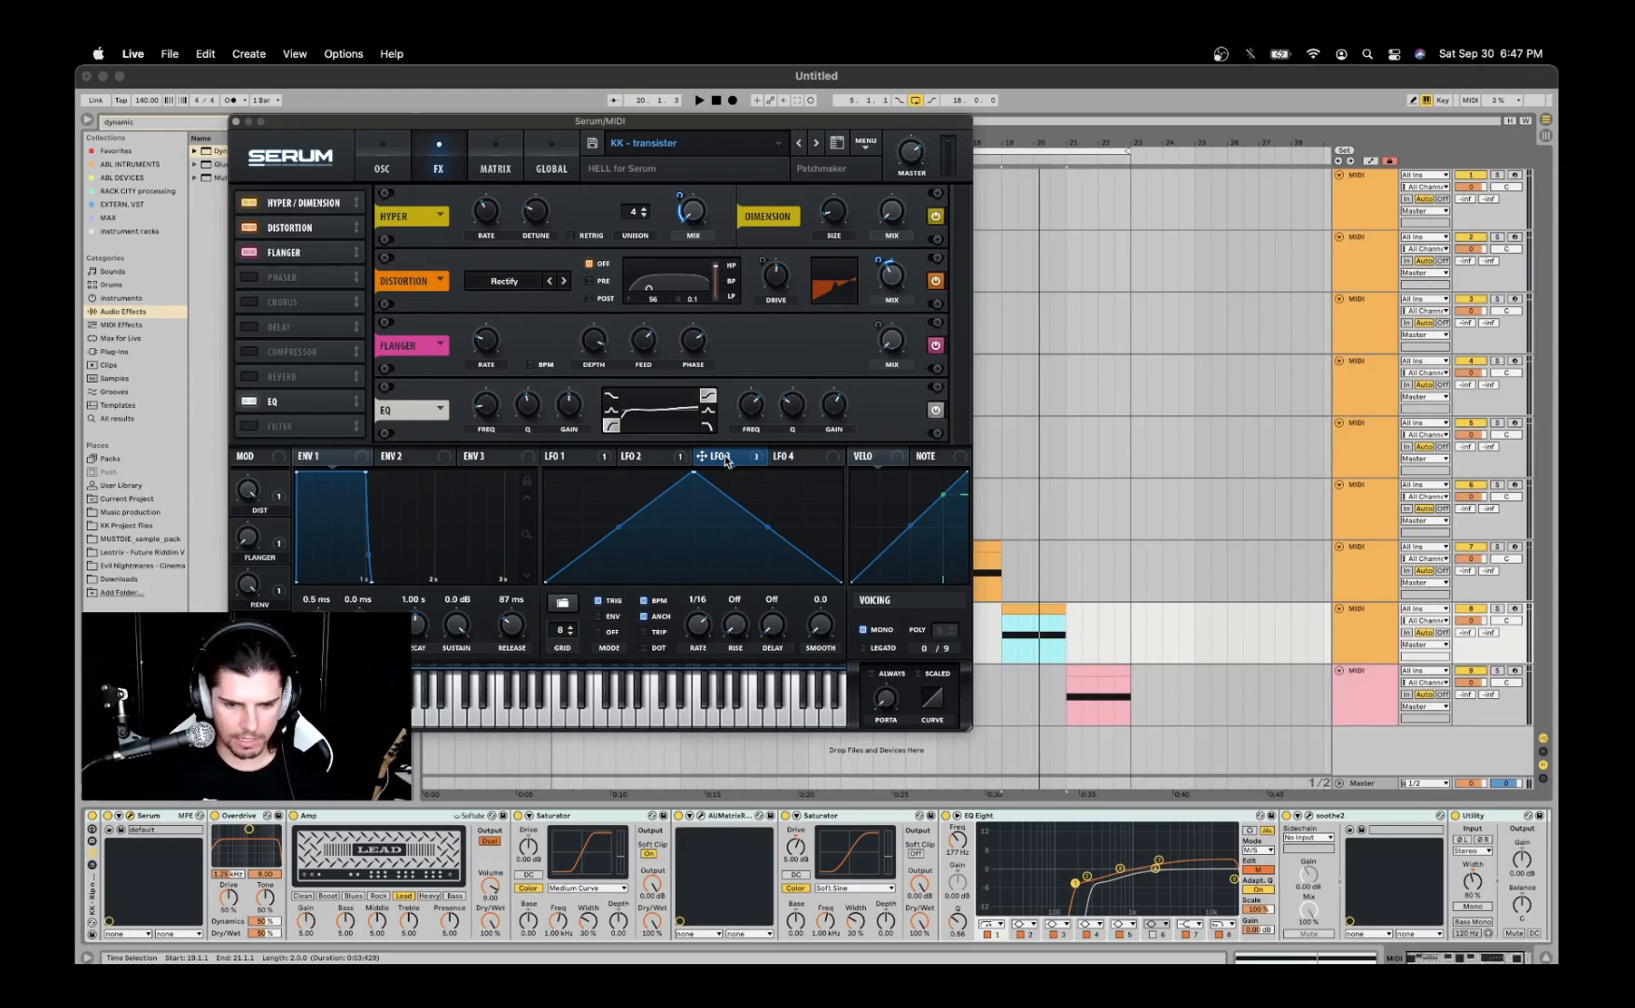
- Demonstrate routing LFO 3 to the distortion mix and the Hyper mix
mouse_move(726, 460)
drag(726, 460, 877, 260)
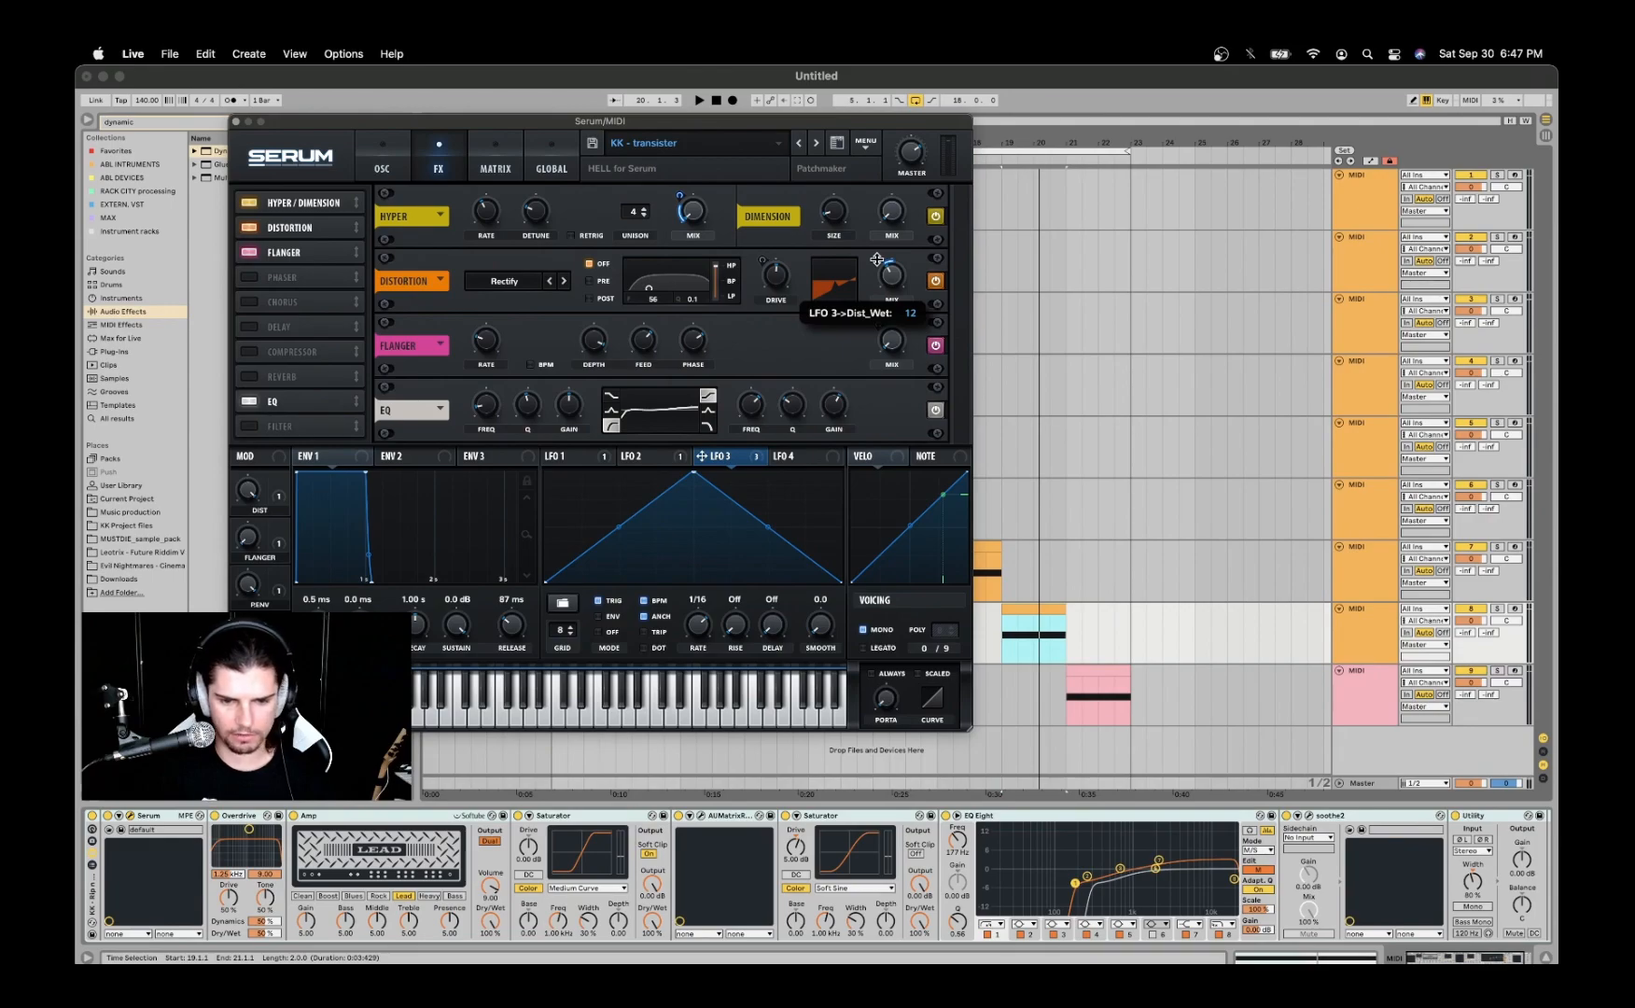
click(680, 194)
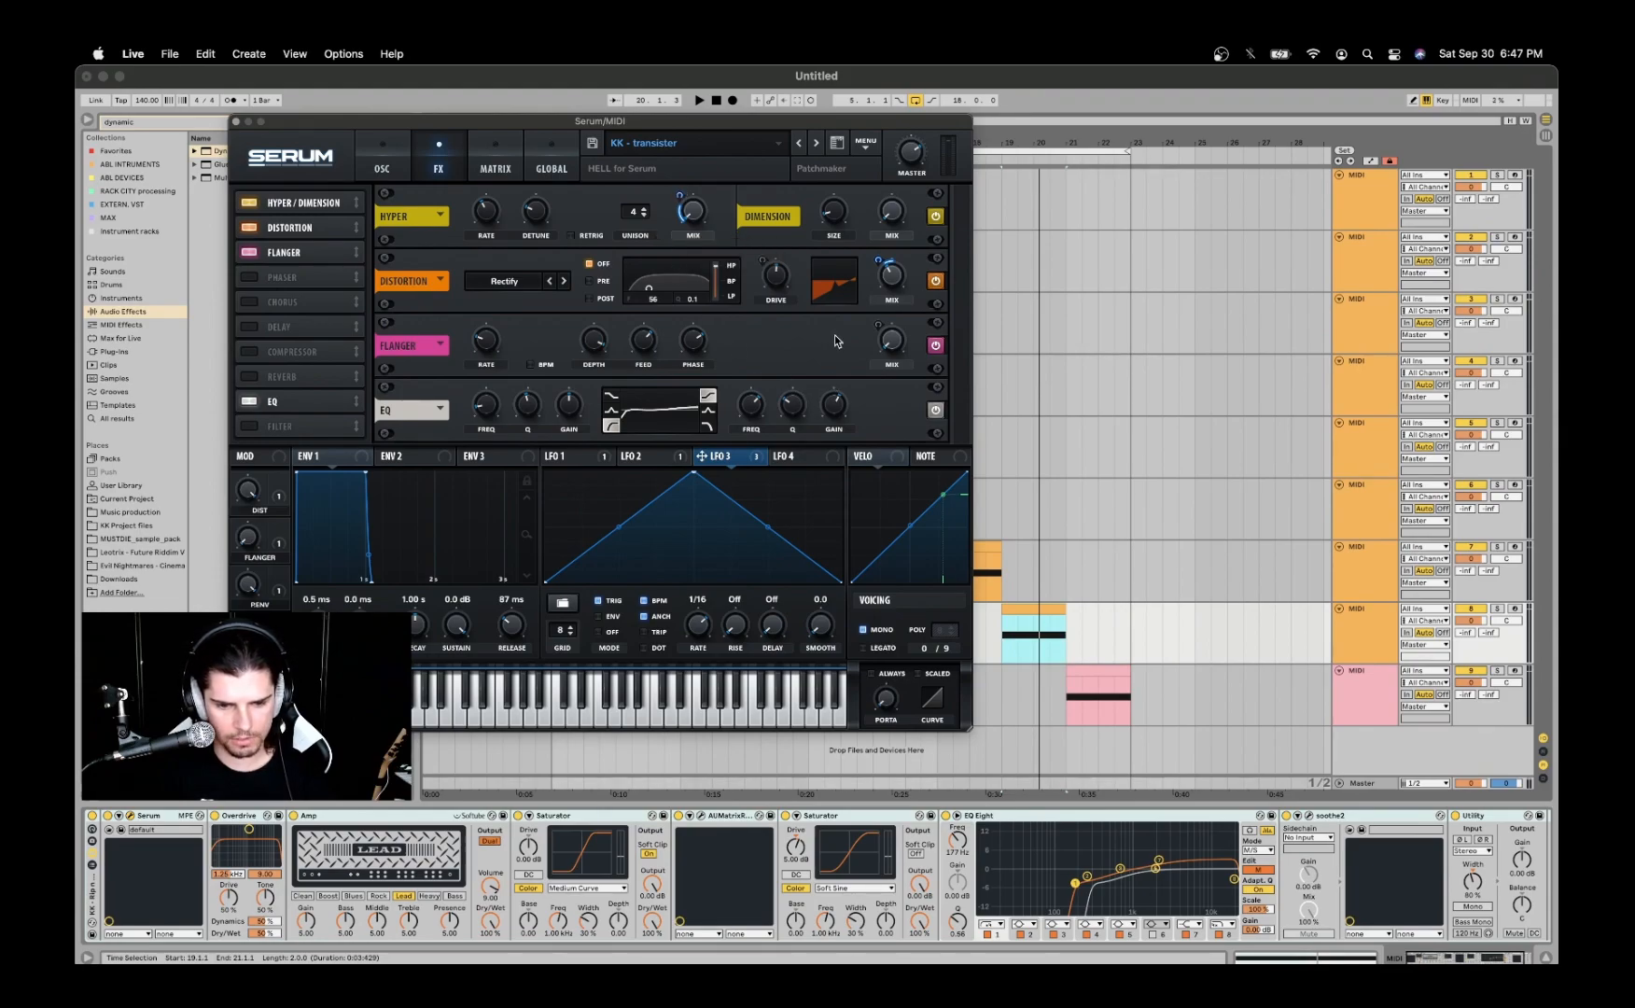
- Compare the shapes and assignments of LFO 1 through LFO 4
click(672, 458)
click(597, 461)
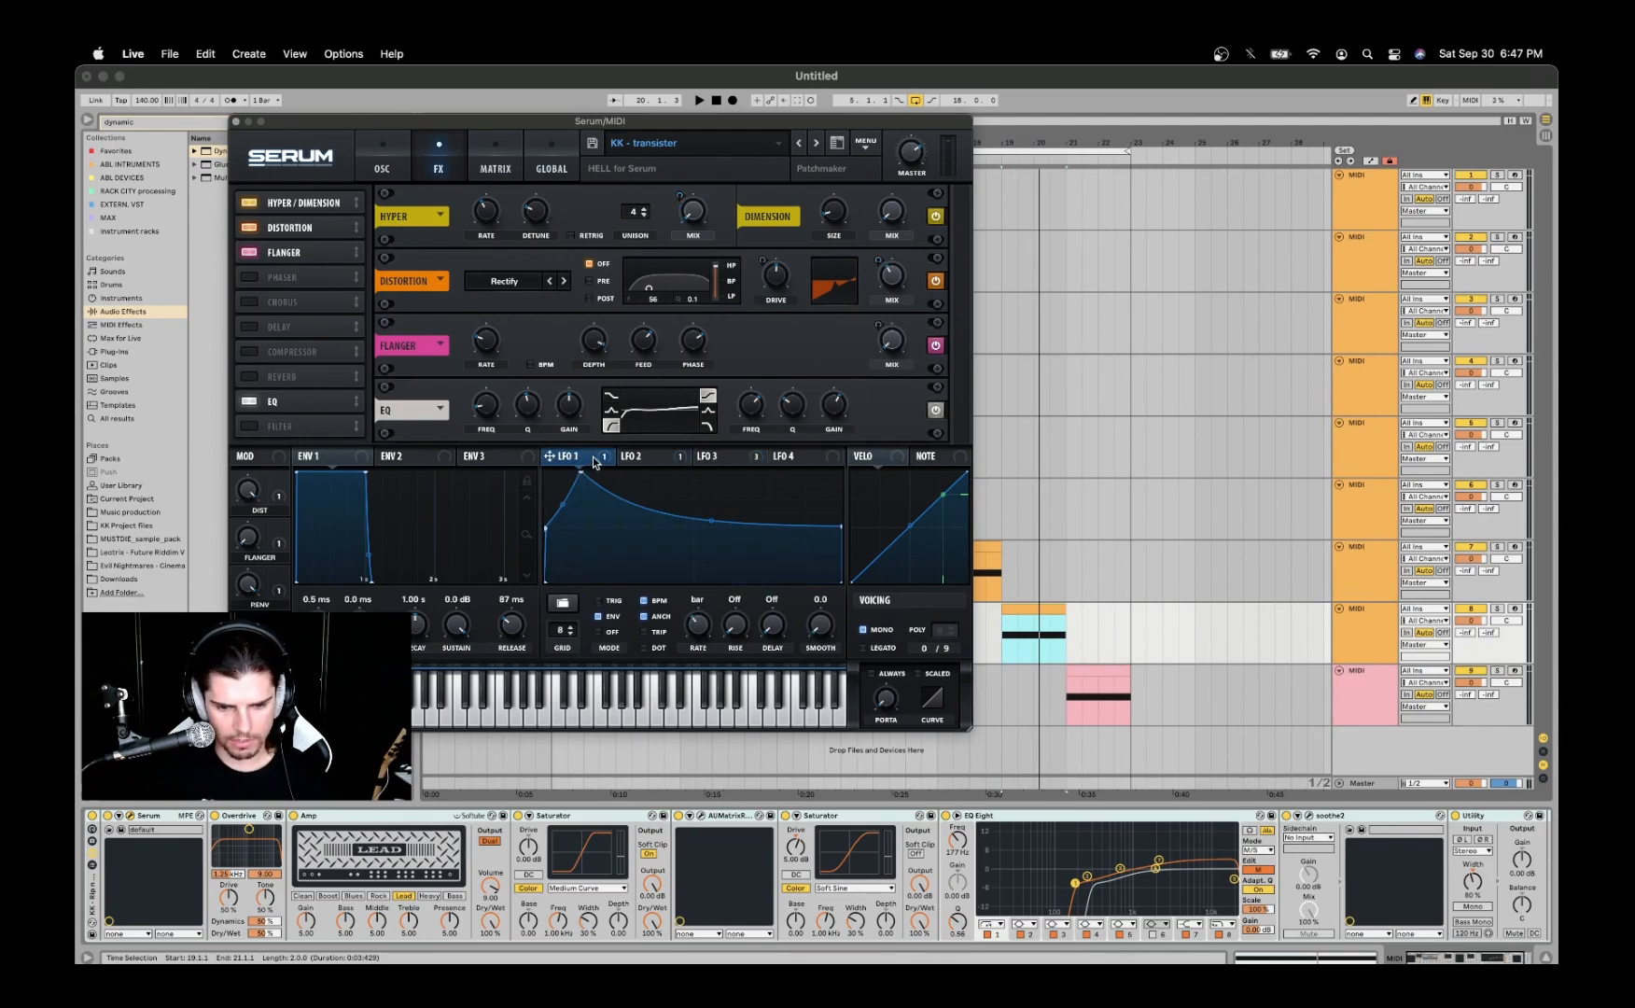
click(679, 461)
click(751, 463)
click(813, 459)
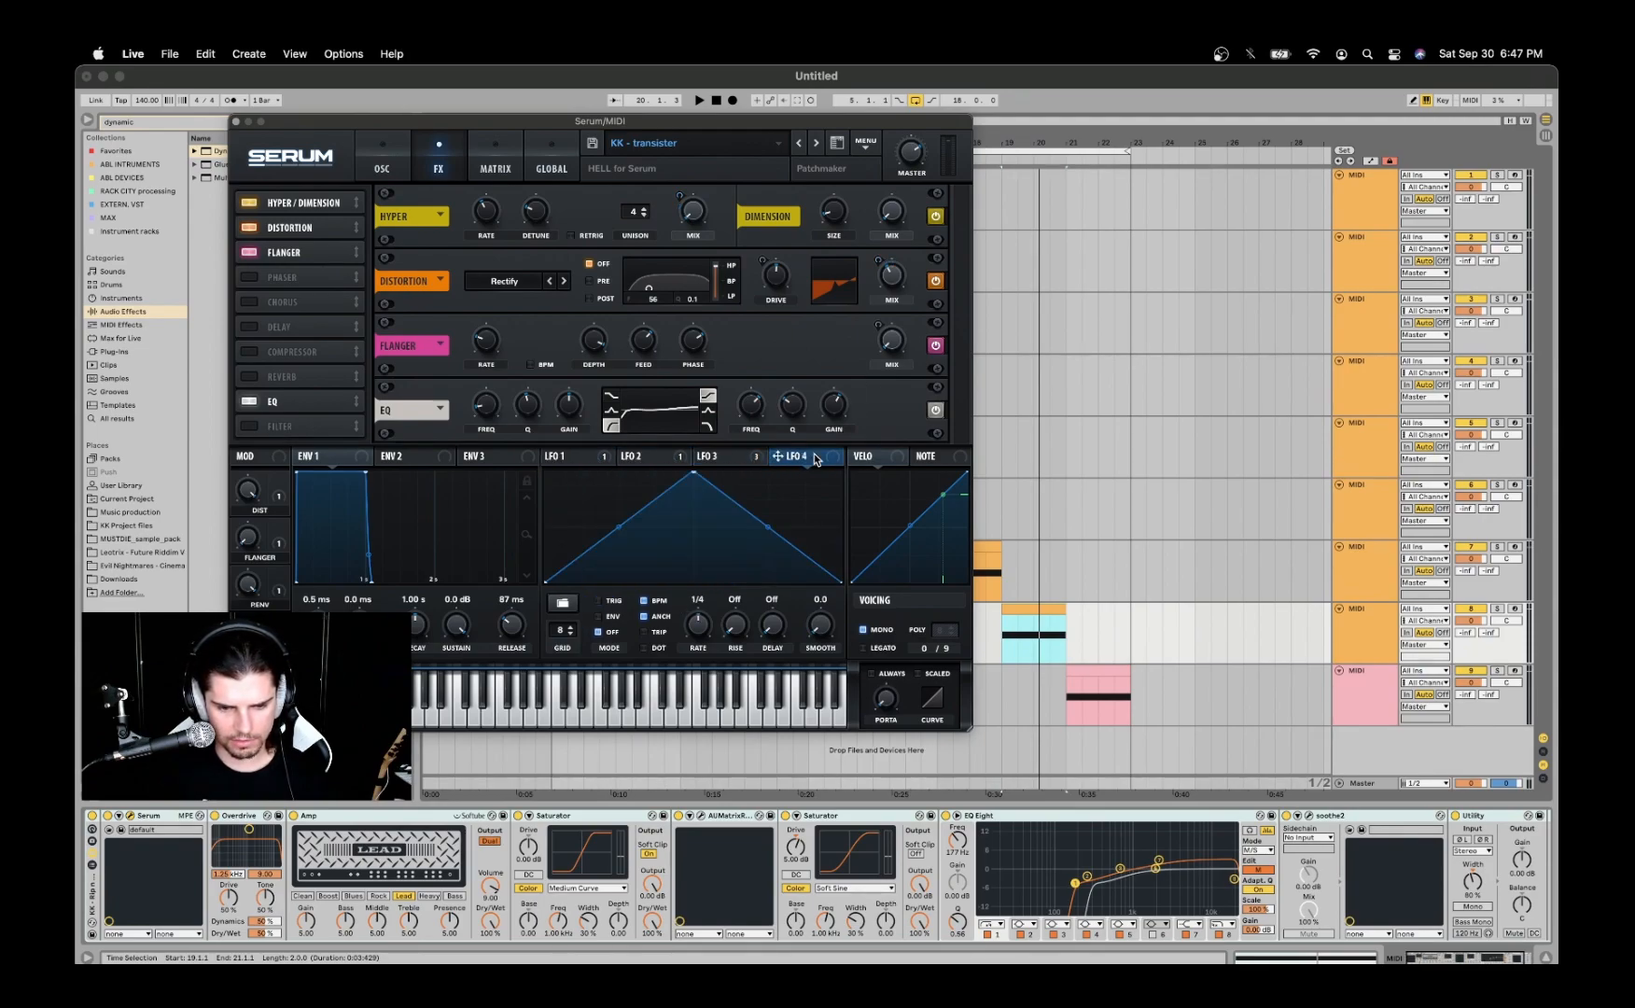
- Bypass Serum's flanger, check the oscillator settings and close the synth window
click(935, 345)
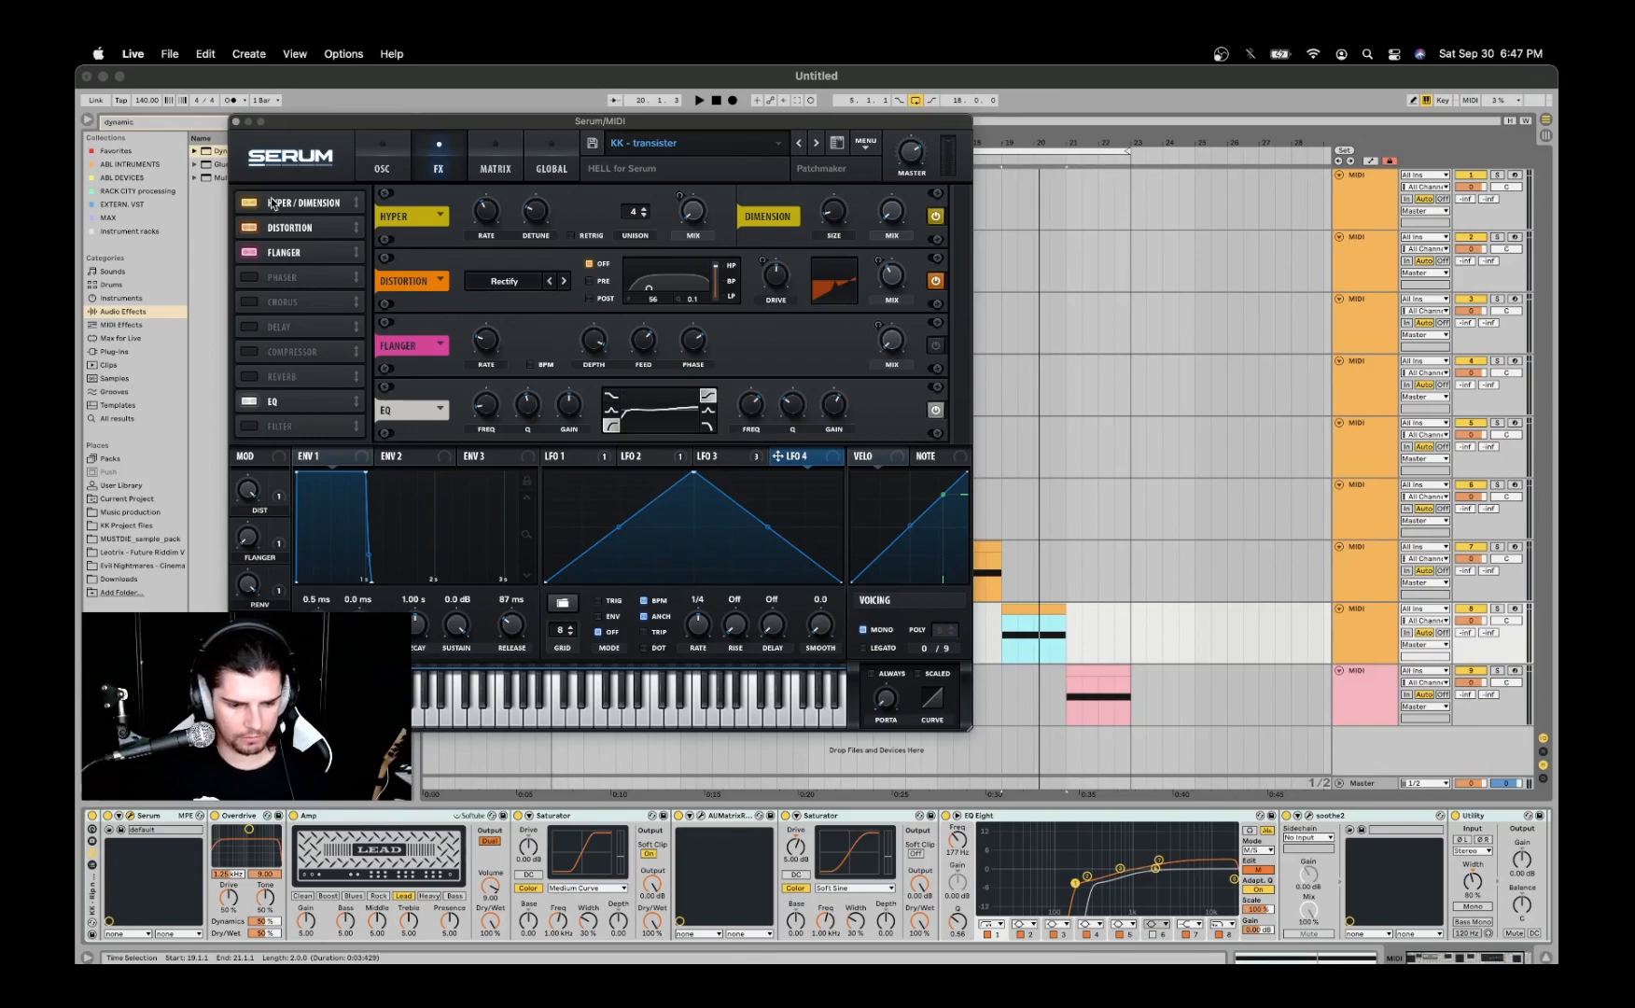
click(376, 154)
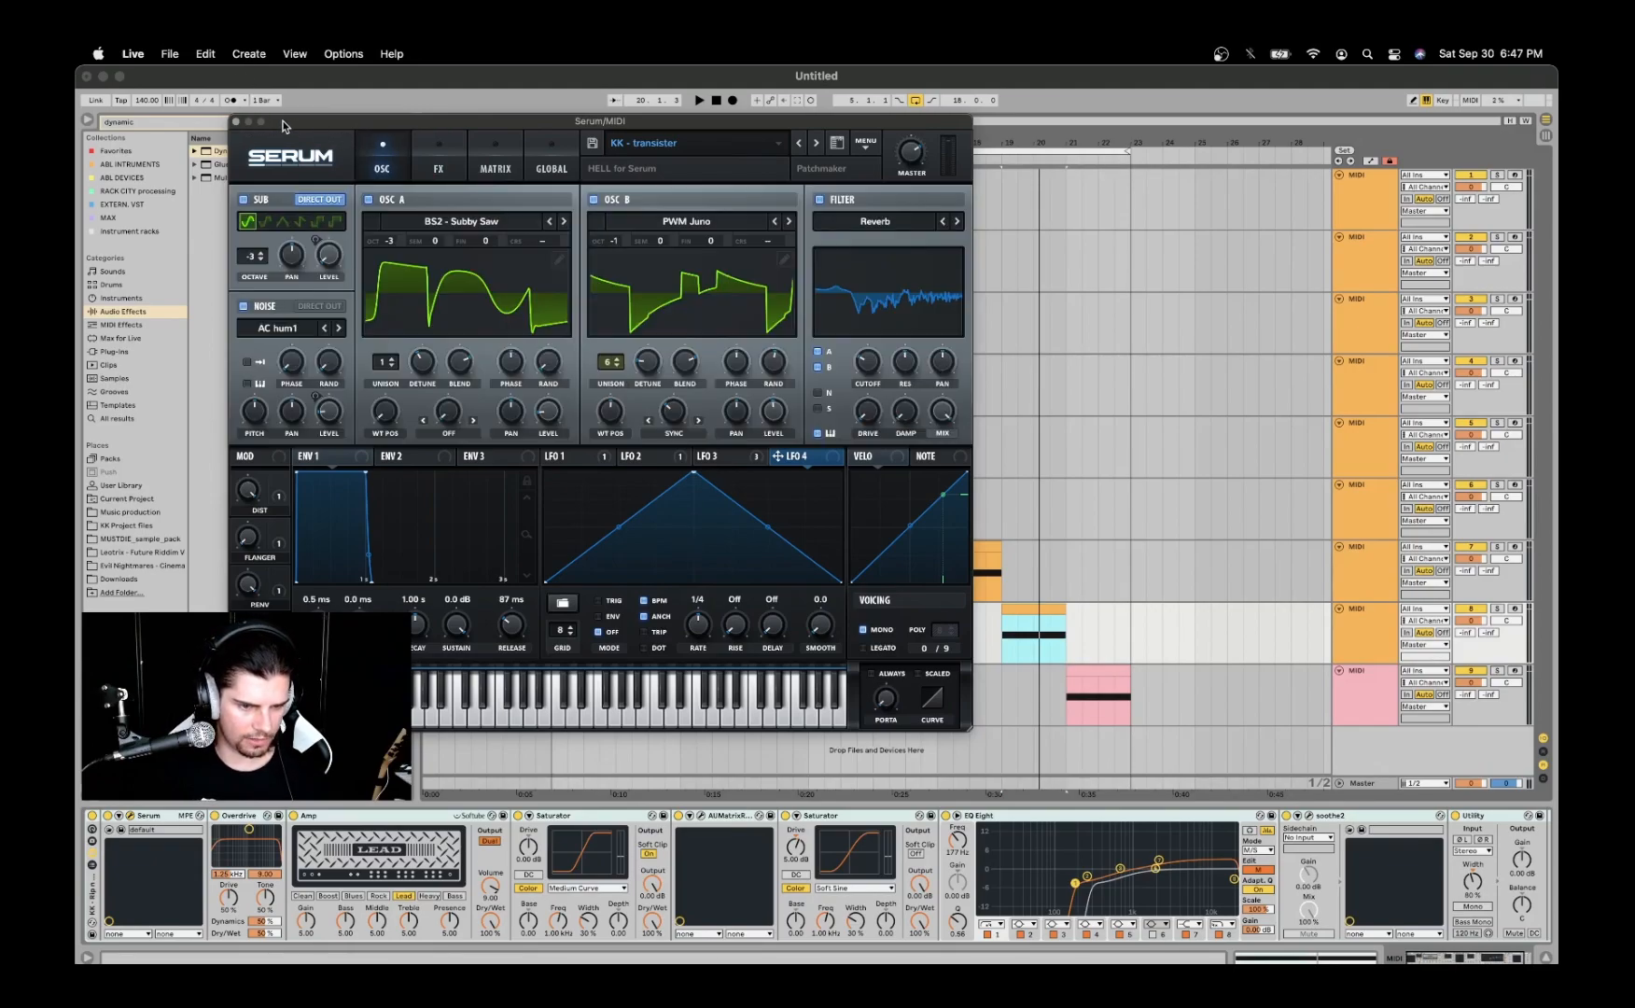
click(235, 122)
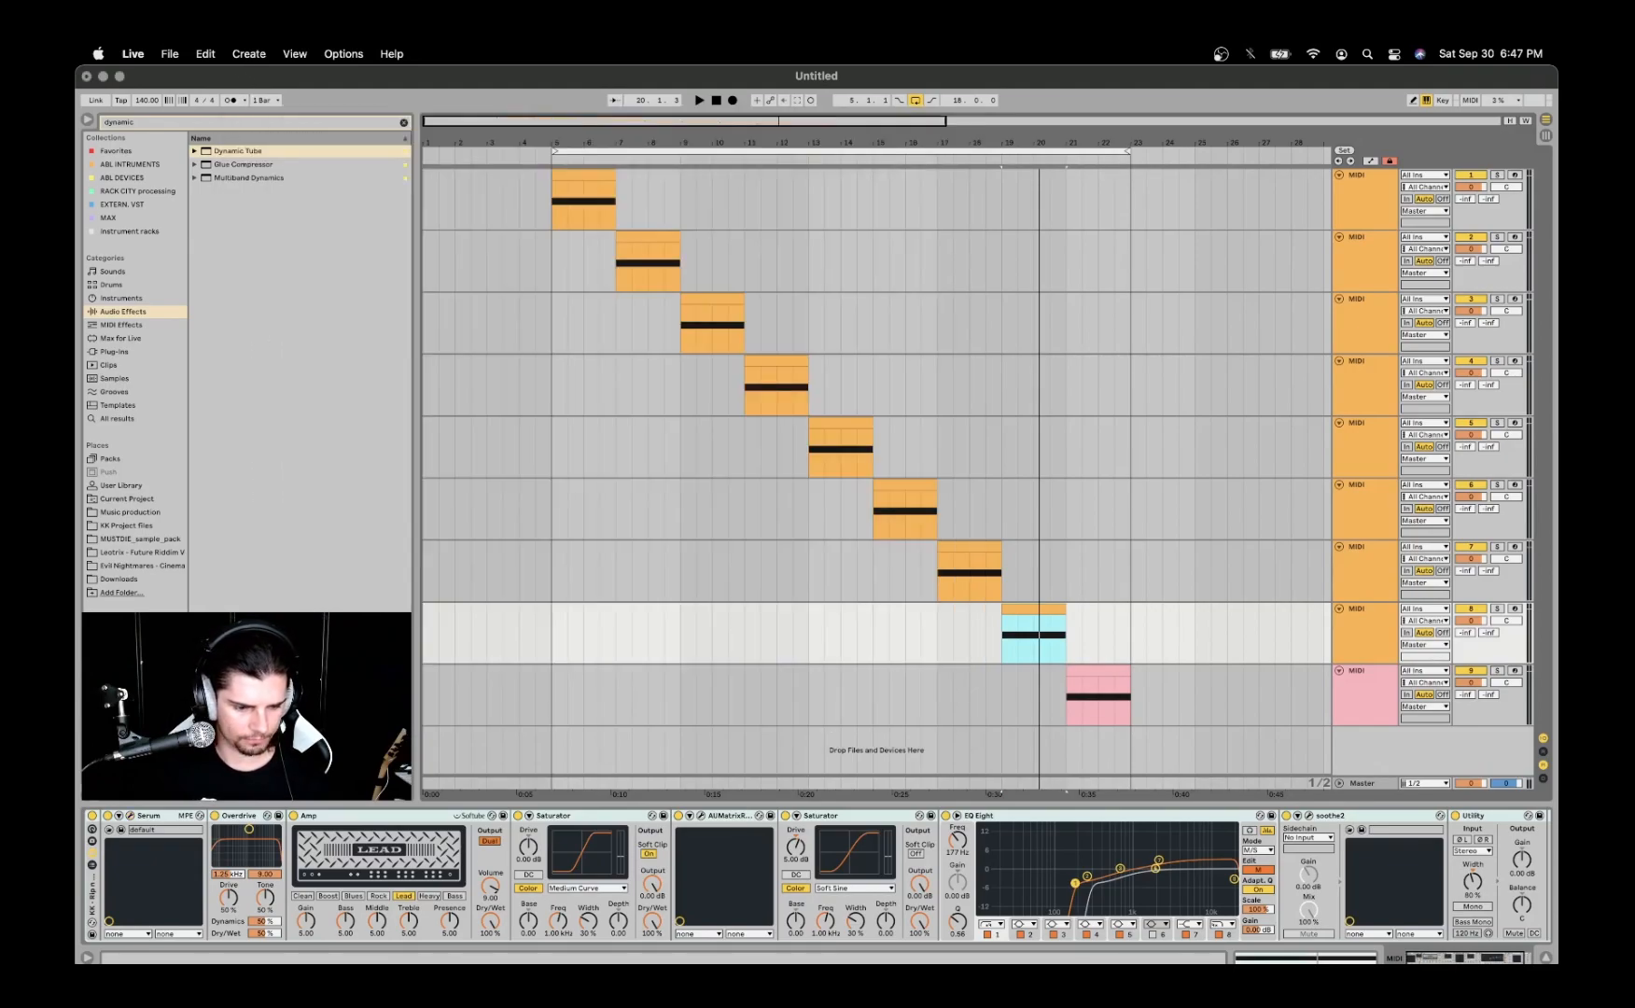
- Review the Overdrive and Amp devices and audition the eighth track with the Amp bypassed
click(234, 817)
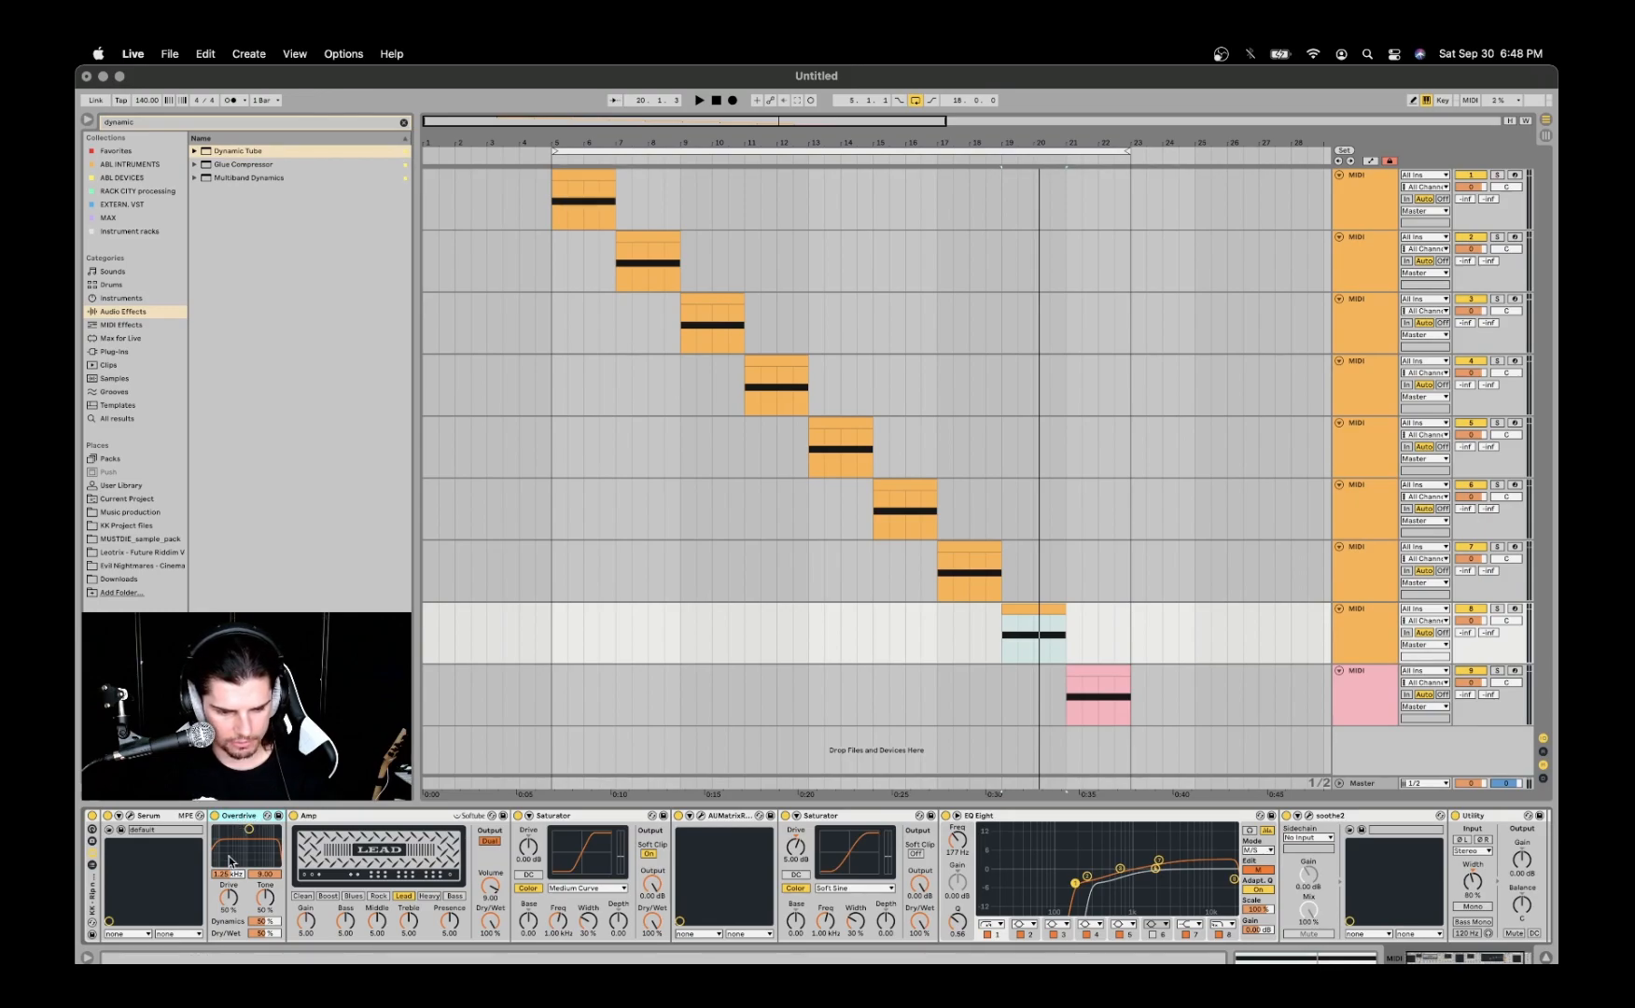
click(327, 817)
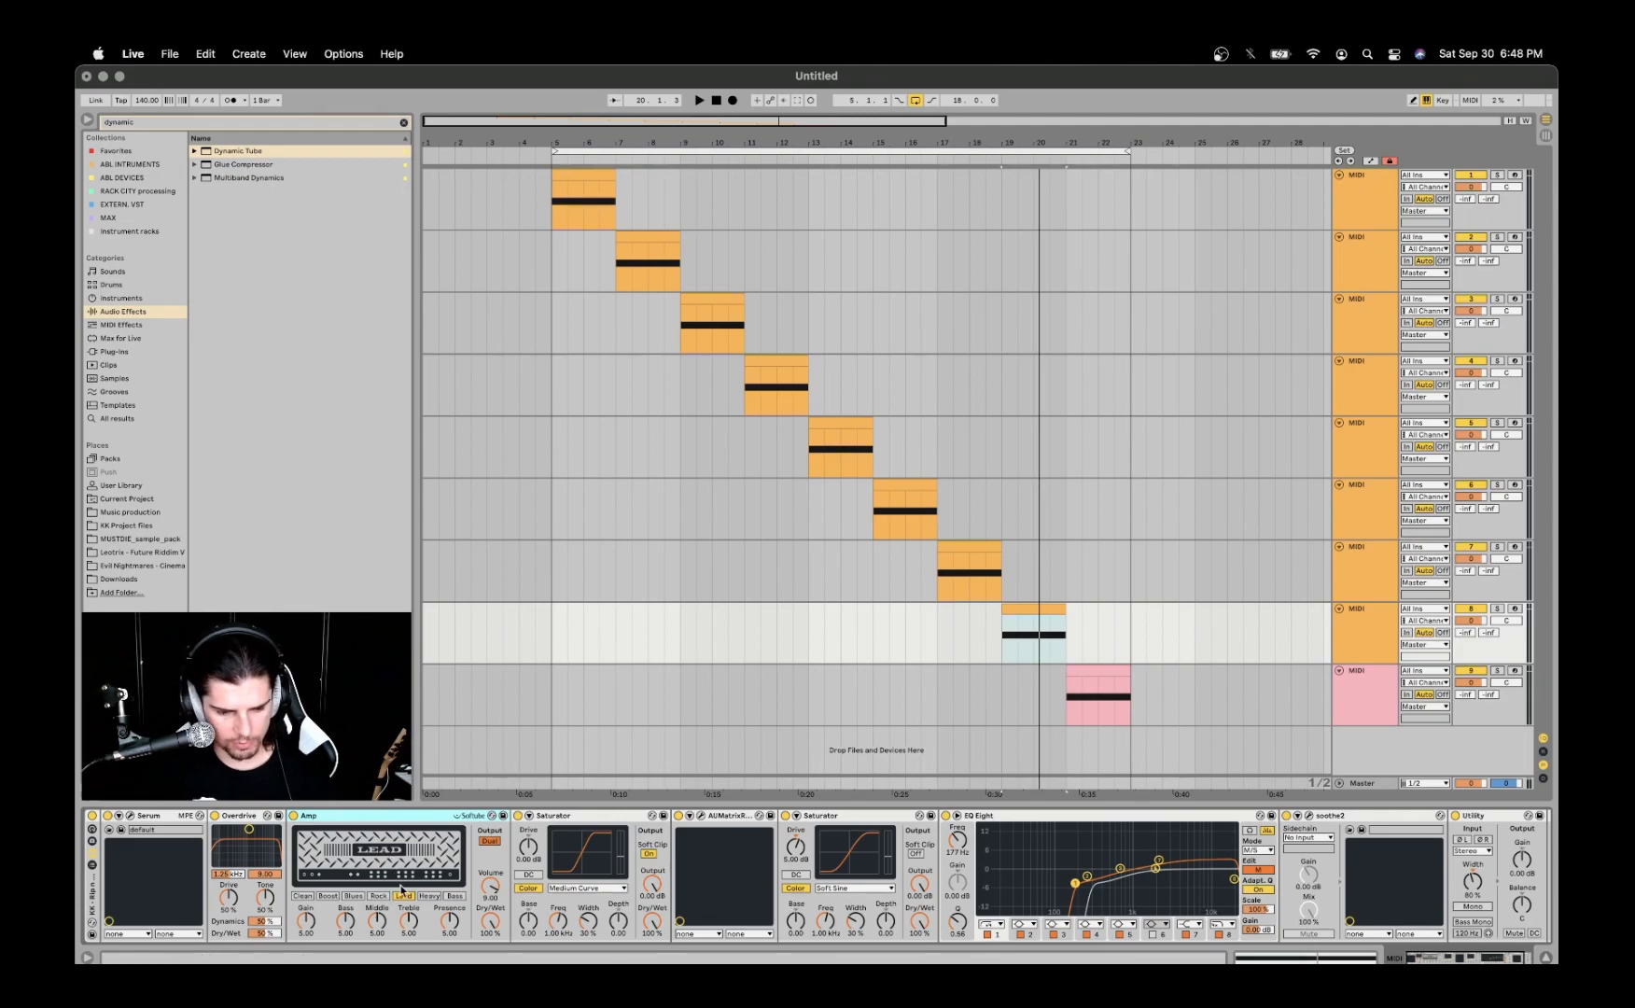
click(293, 818)
key(space)
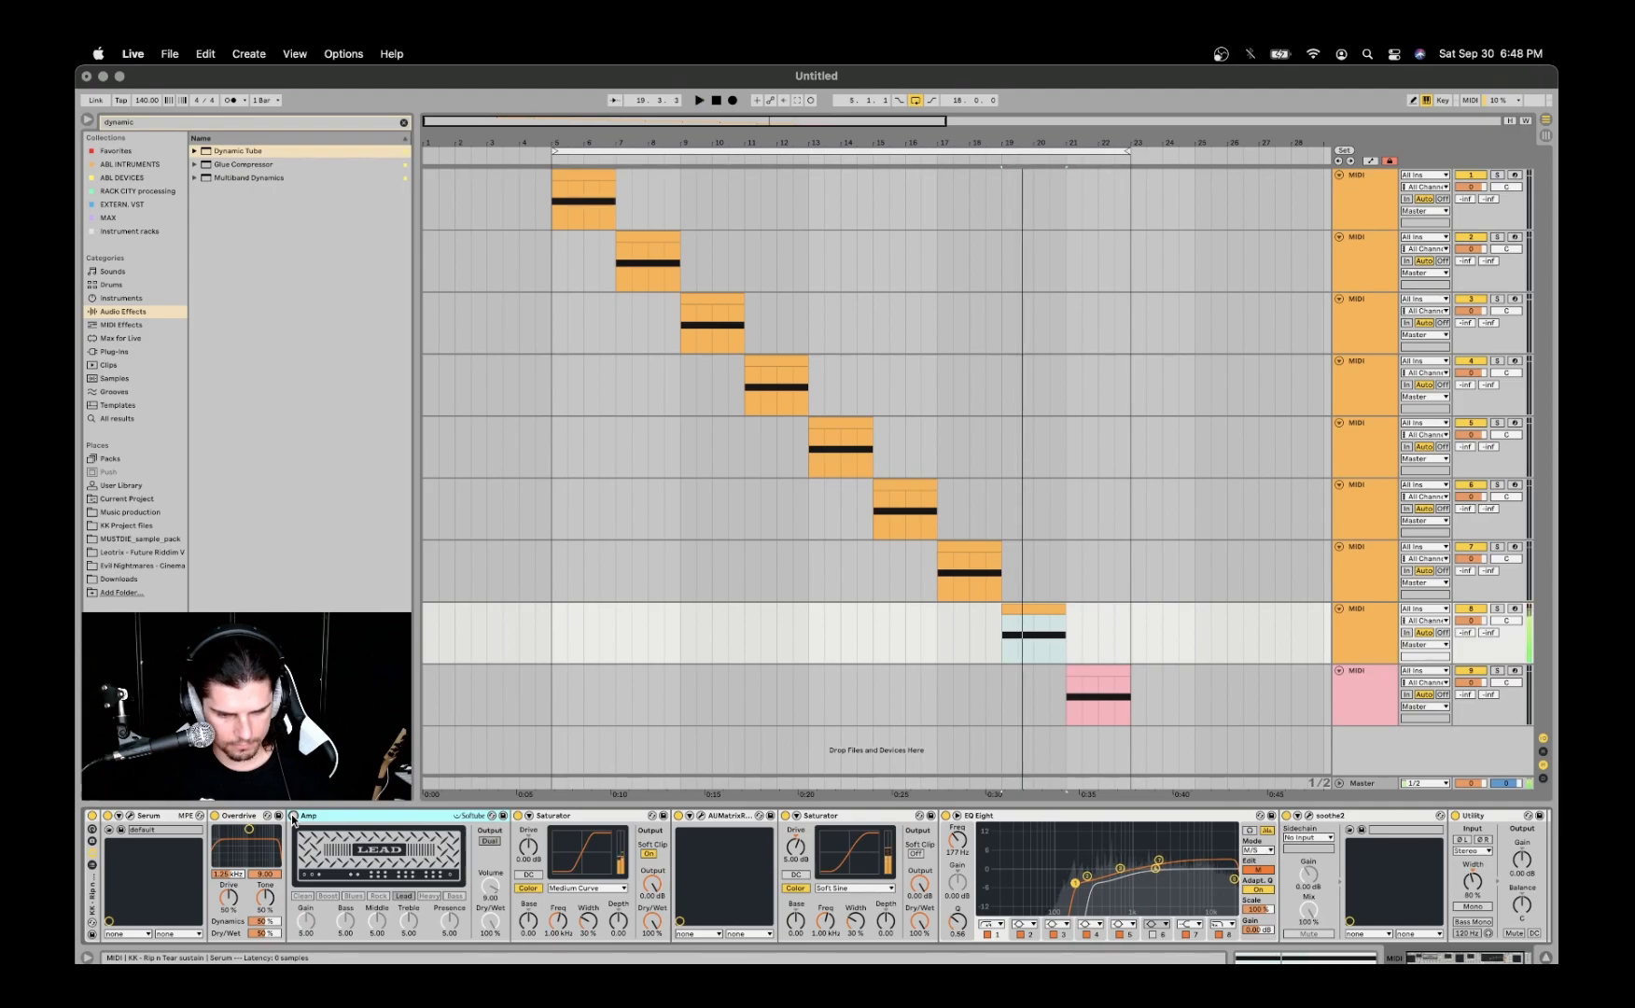
key(space)
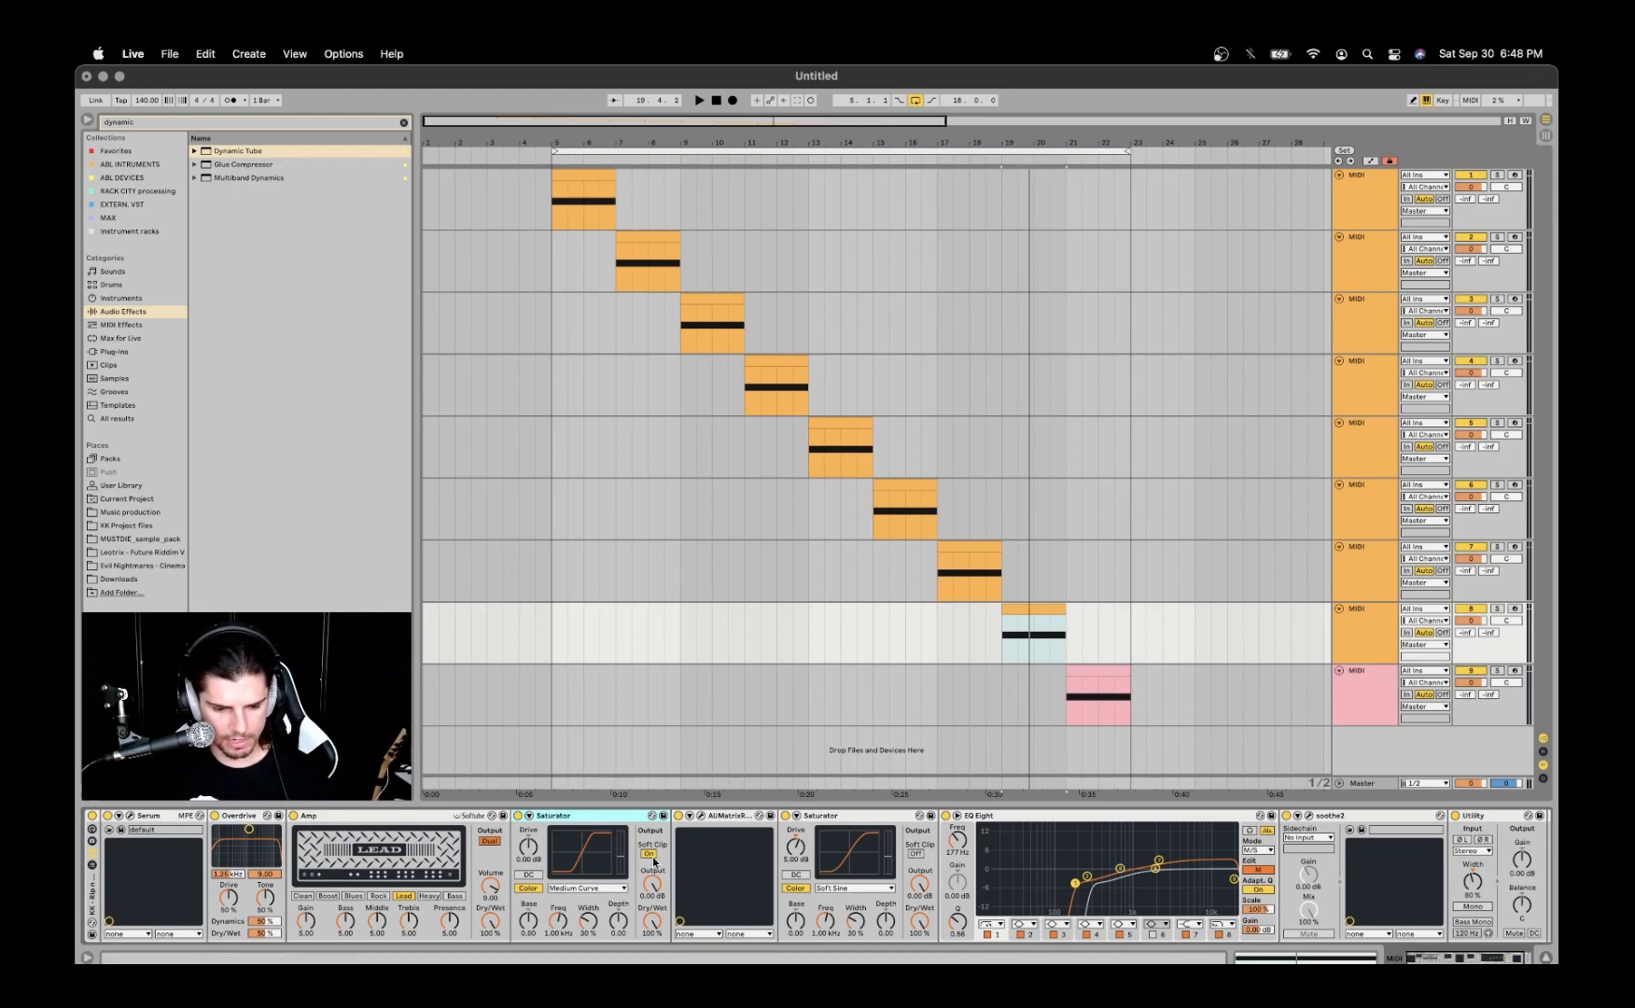
- Inspect AUMatrixReverb's dry/wet mix, pre-delay and room parameters, close its window and check the Saturator after it
click(701, 817)
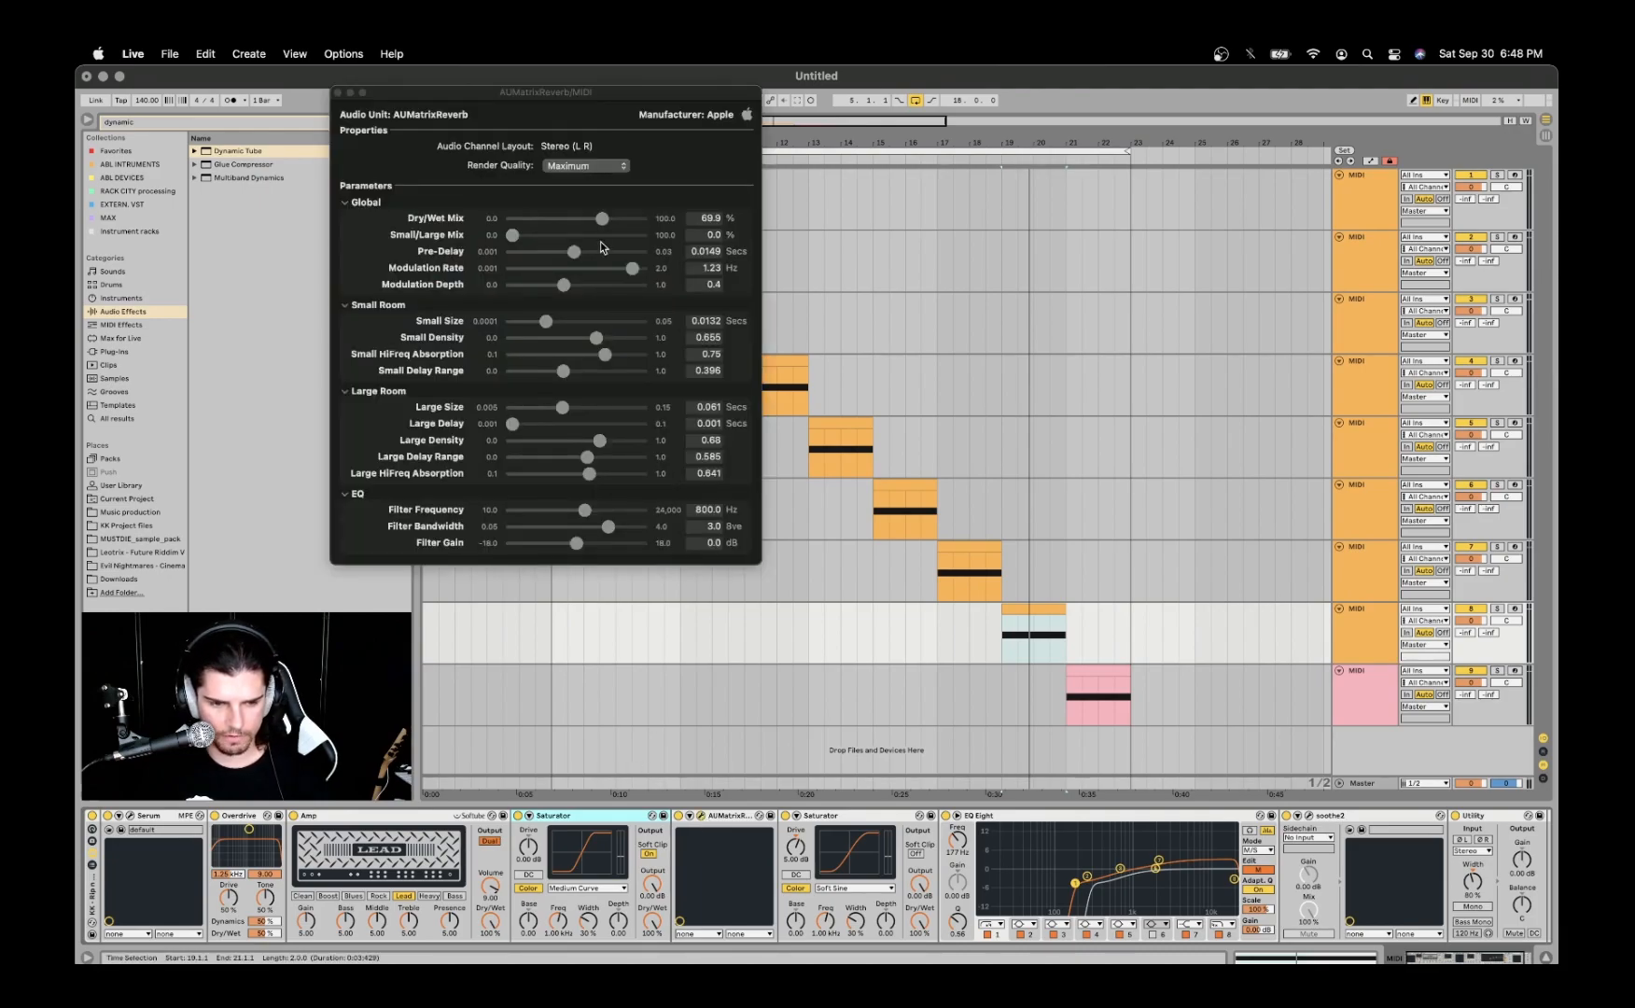
drag(593, 92, 826, 272)
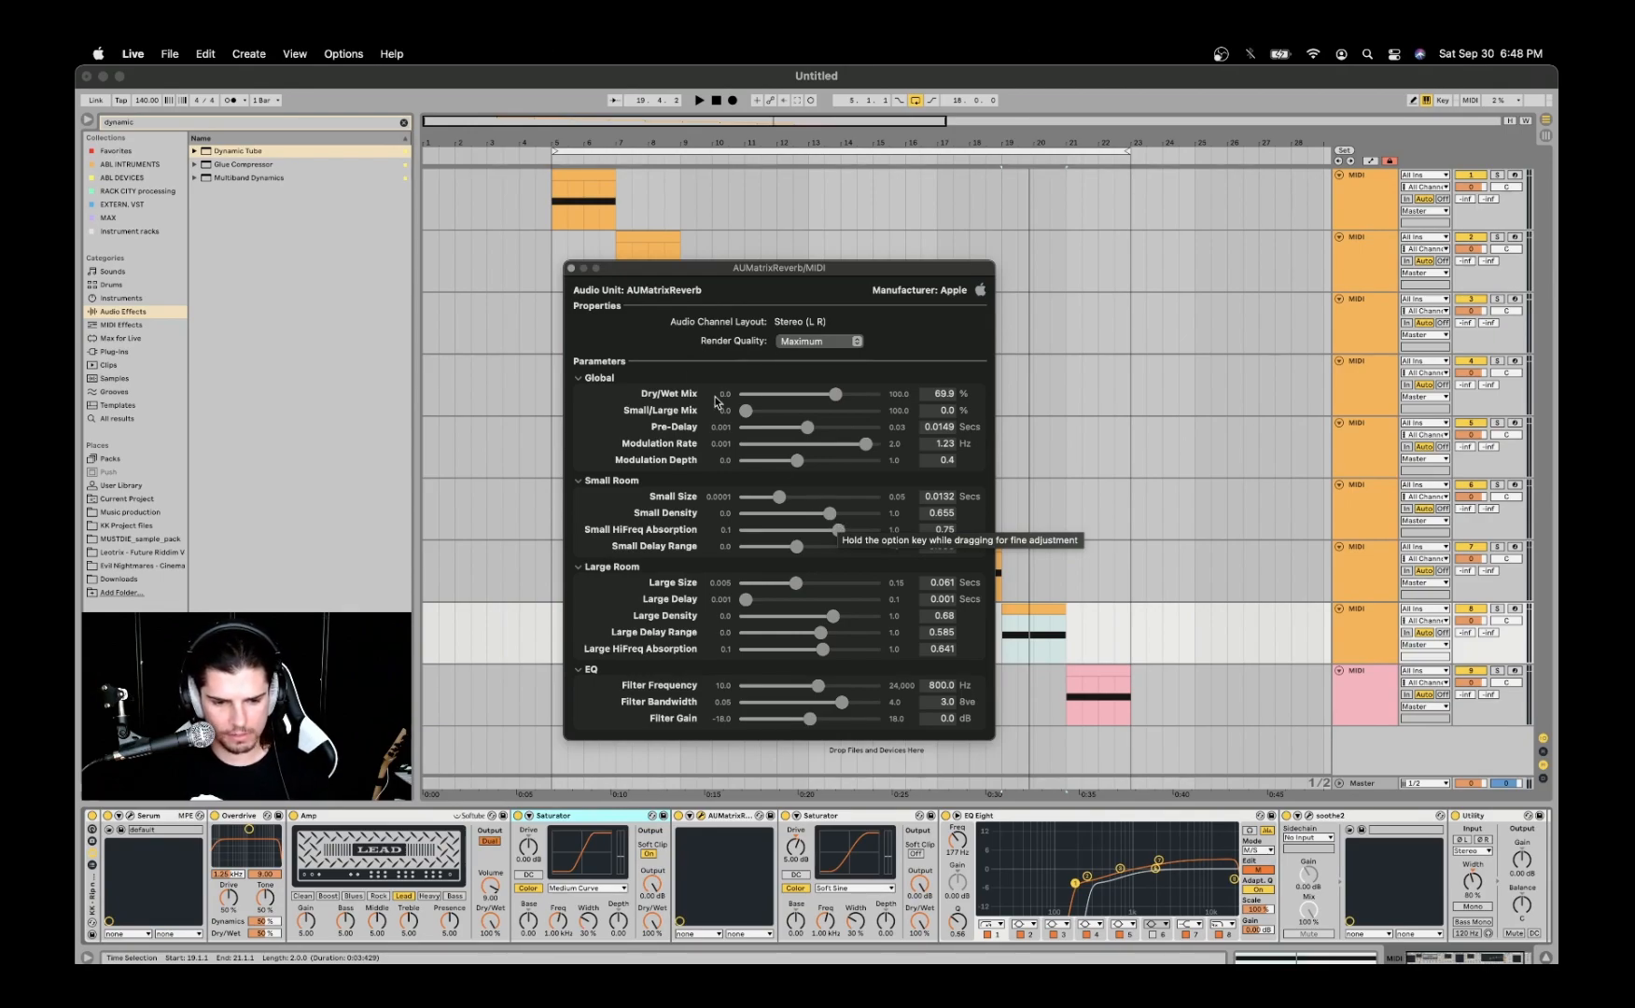
click(571, 267)
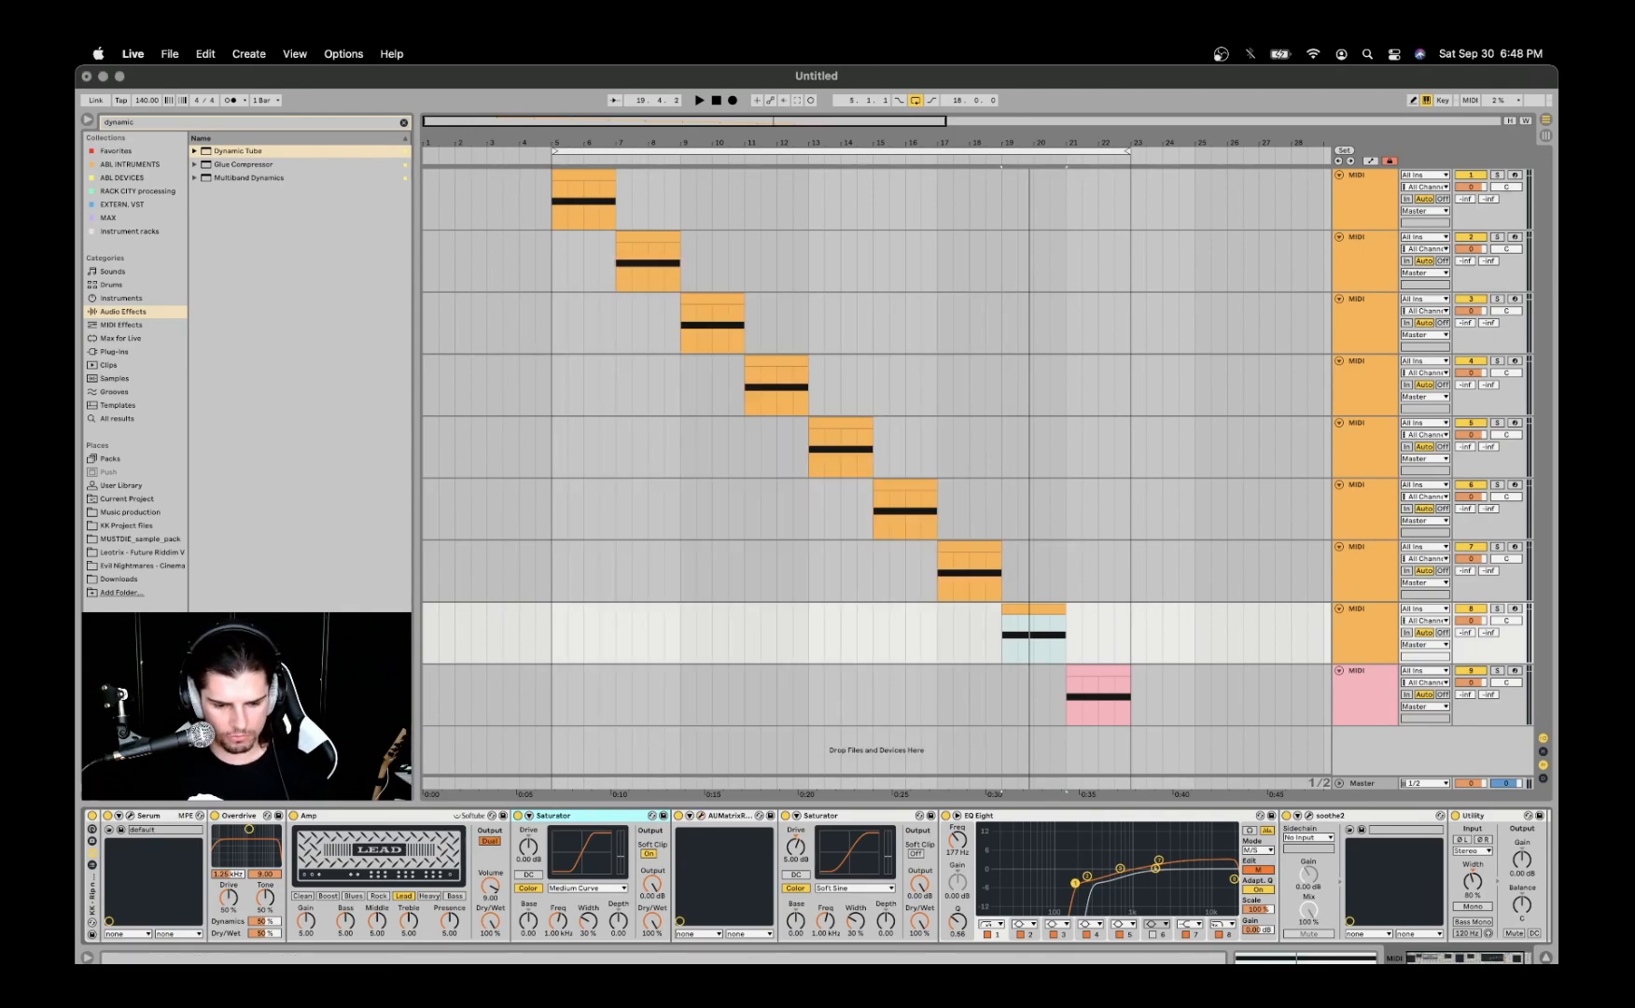
click(726, 815)
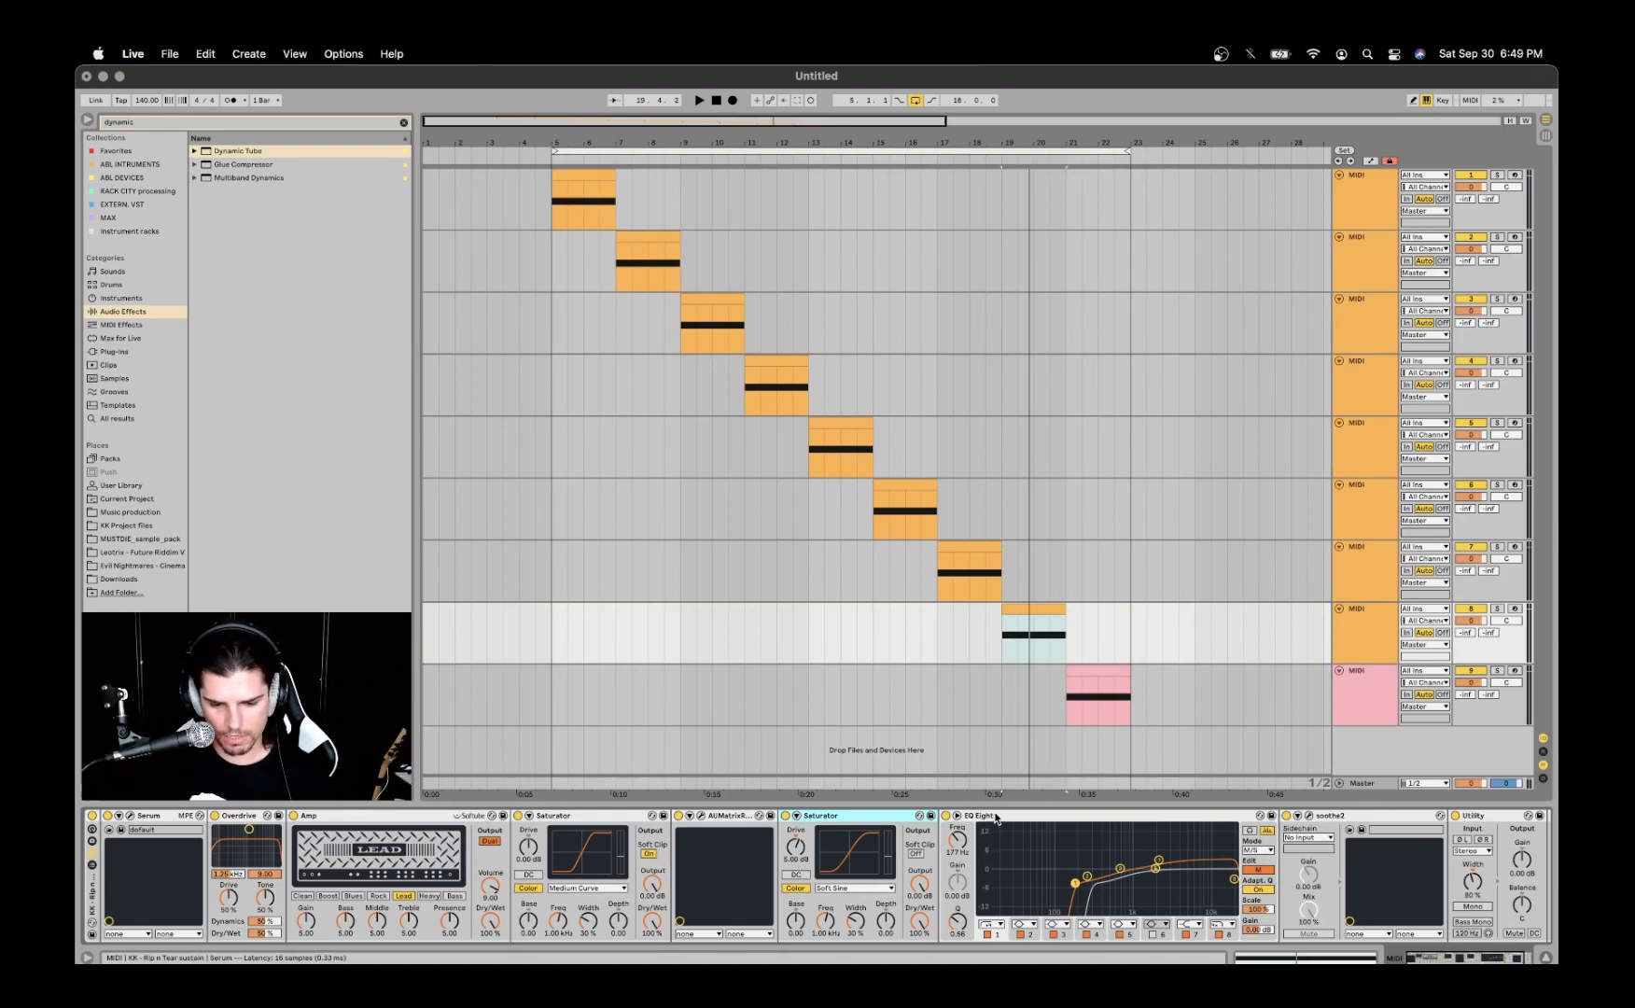
- Compare the mid and side curves of the EQ Eight in M/S mode
click(991, 859)
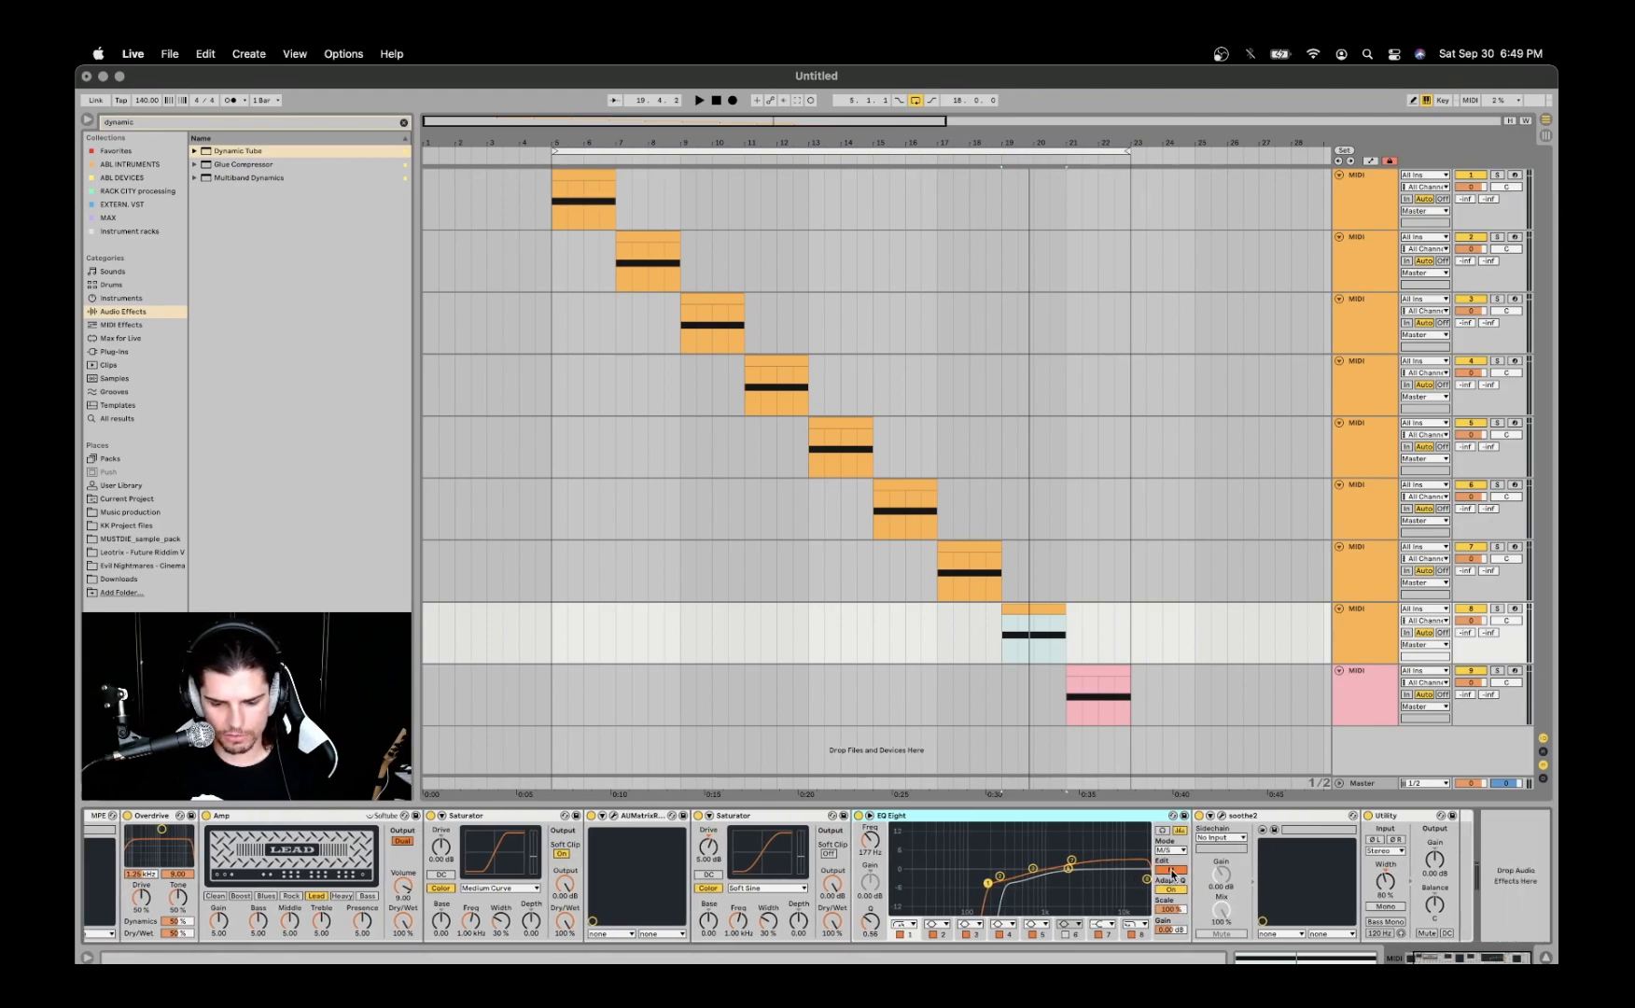
click(1172, 872)
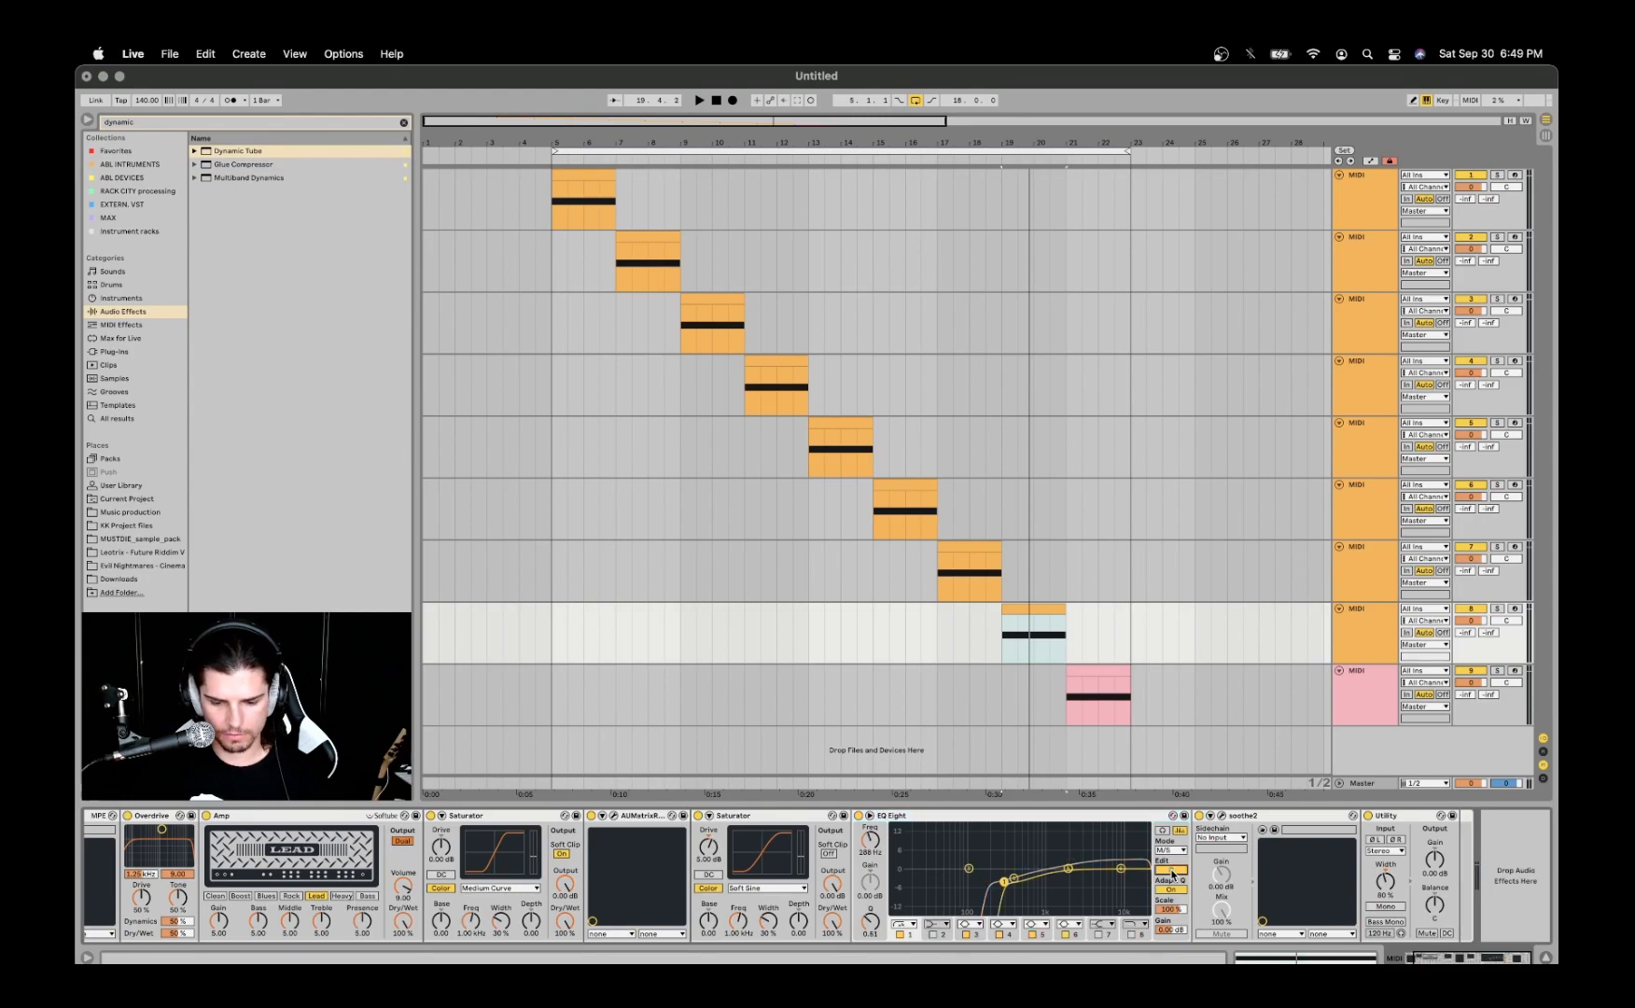
click(1172, 873)
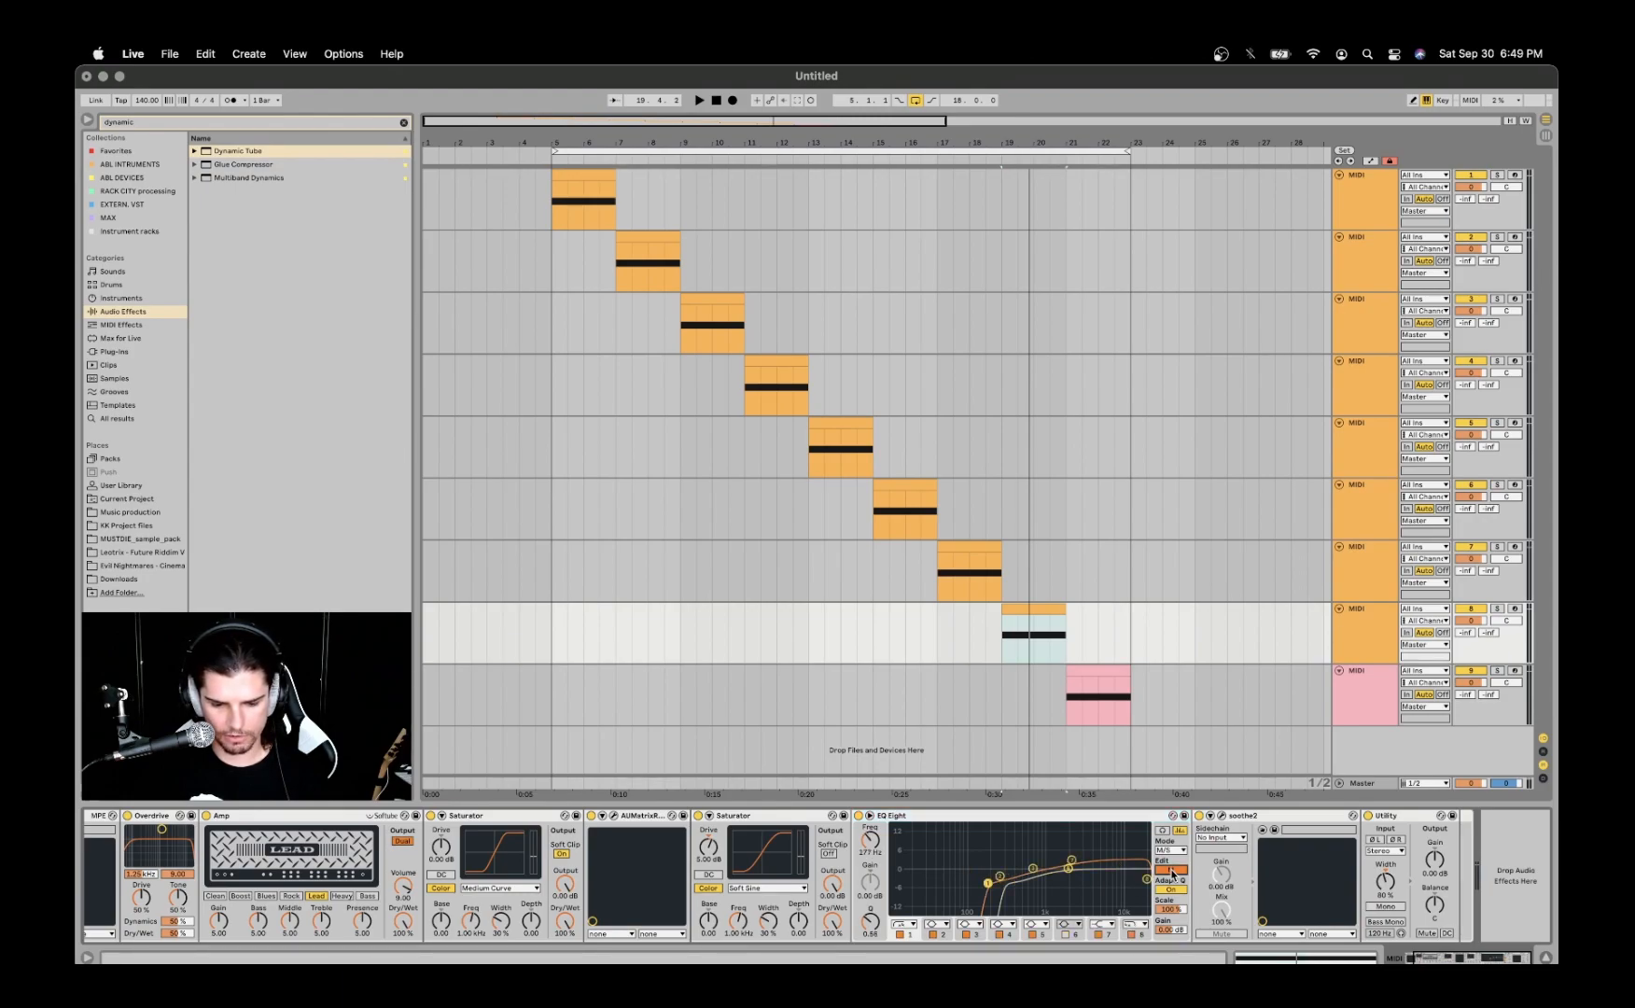
click(1172, 873)
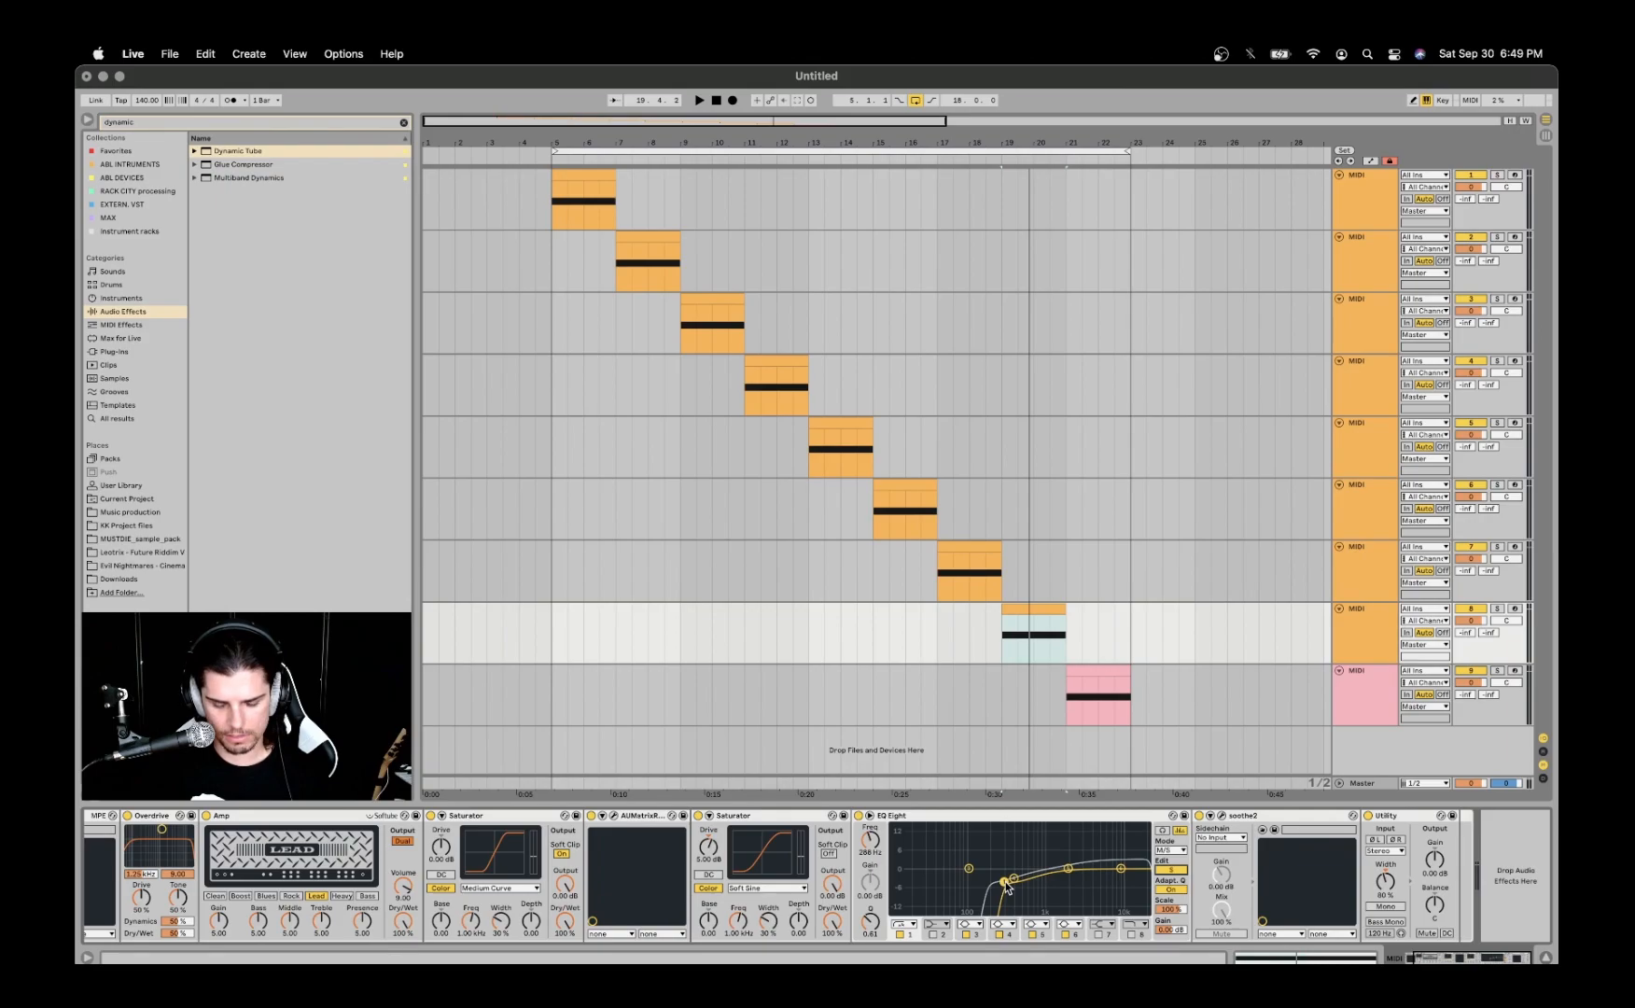
click(1172, 871)
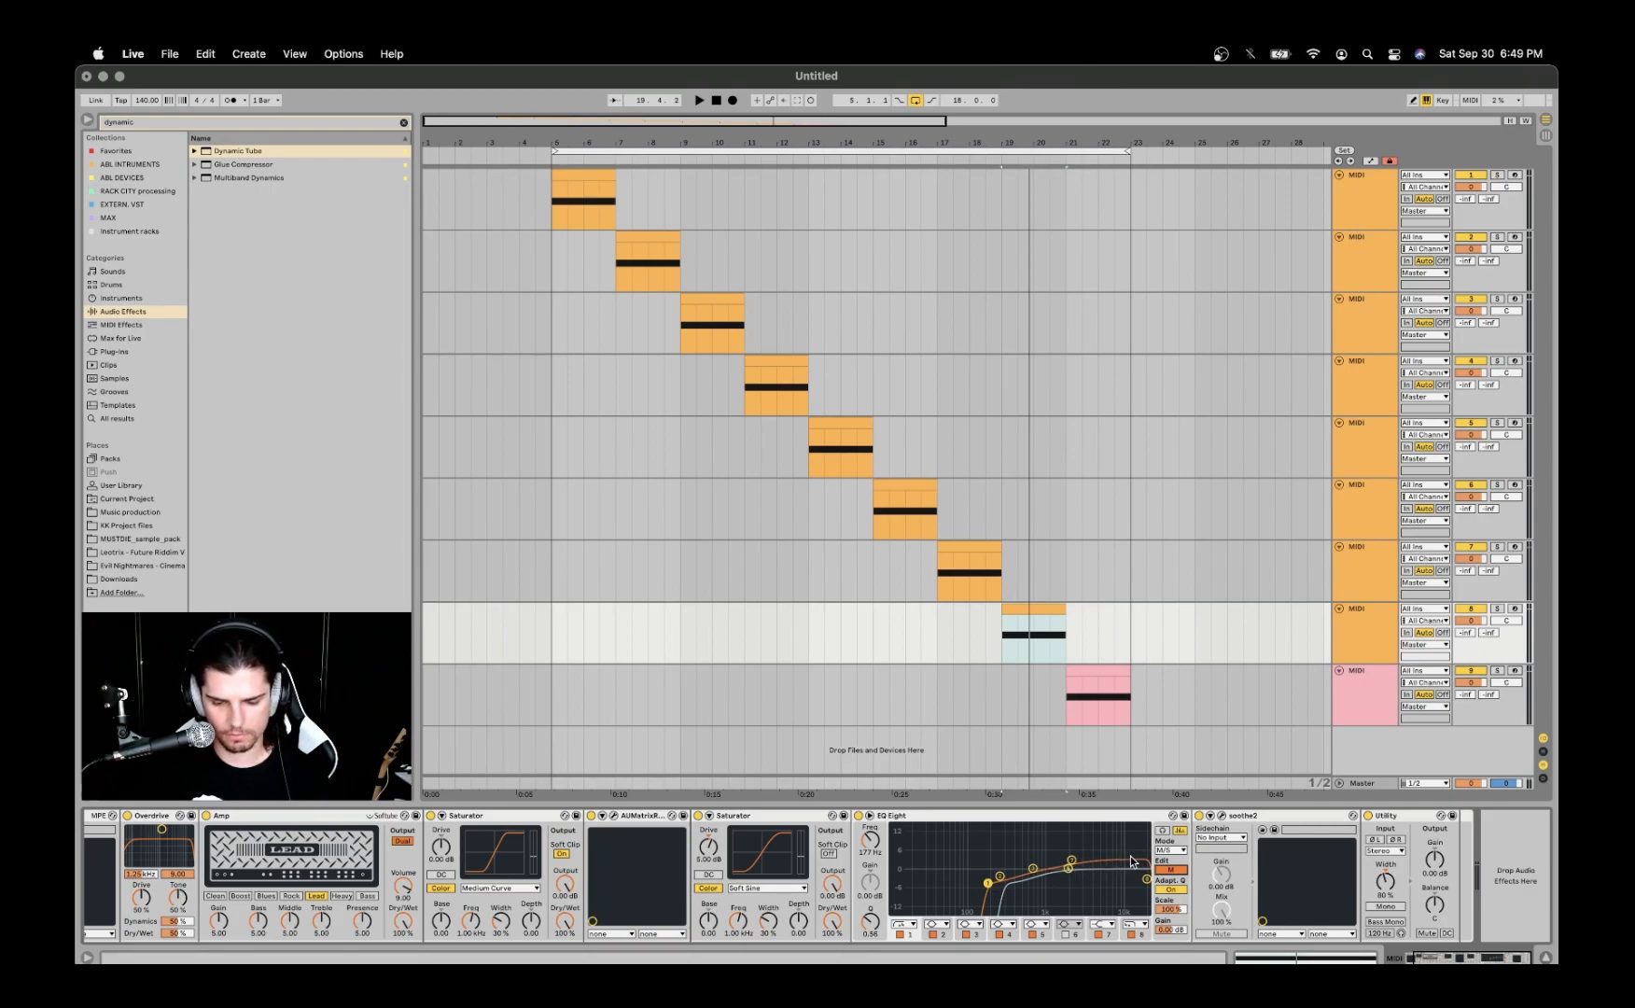
- Open soothe2 and examine its depth, sharpness, selectivity and frequency curve
click(1218, 816)
drag(768, 272, 837, 165)
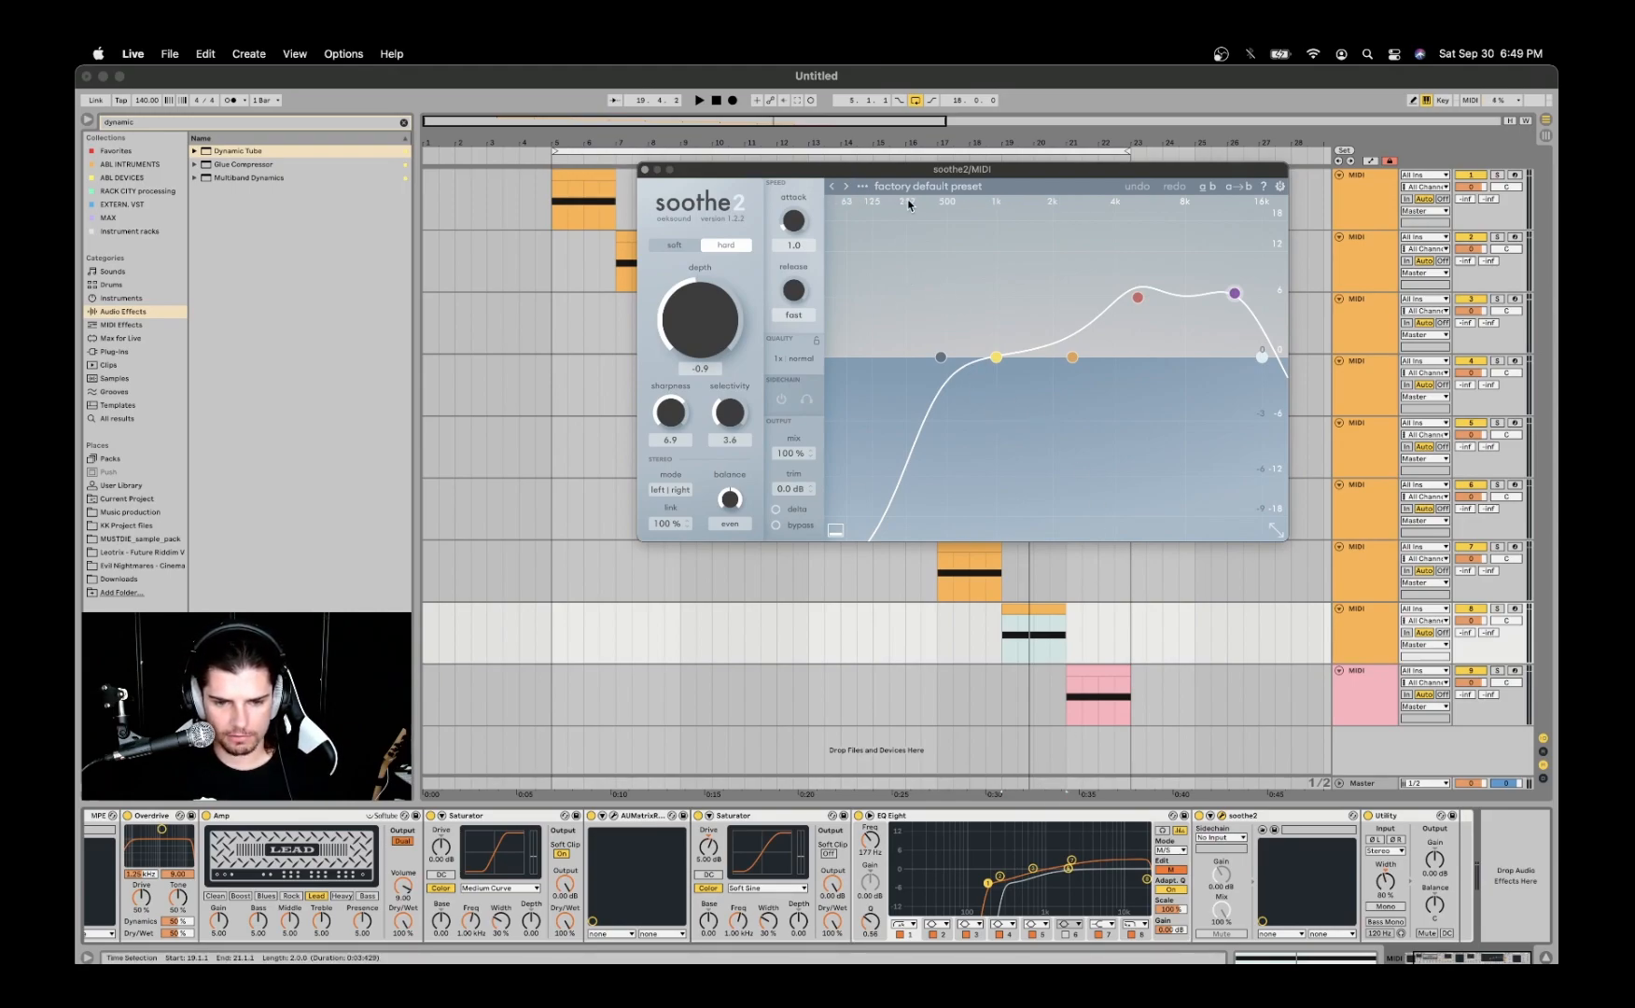
drag(915, 166, 920, 222)
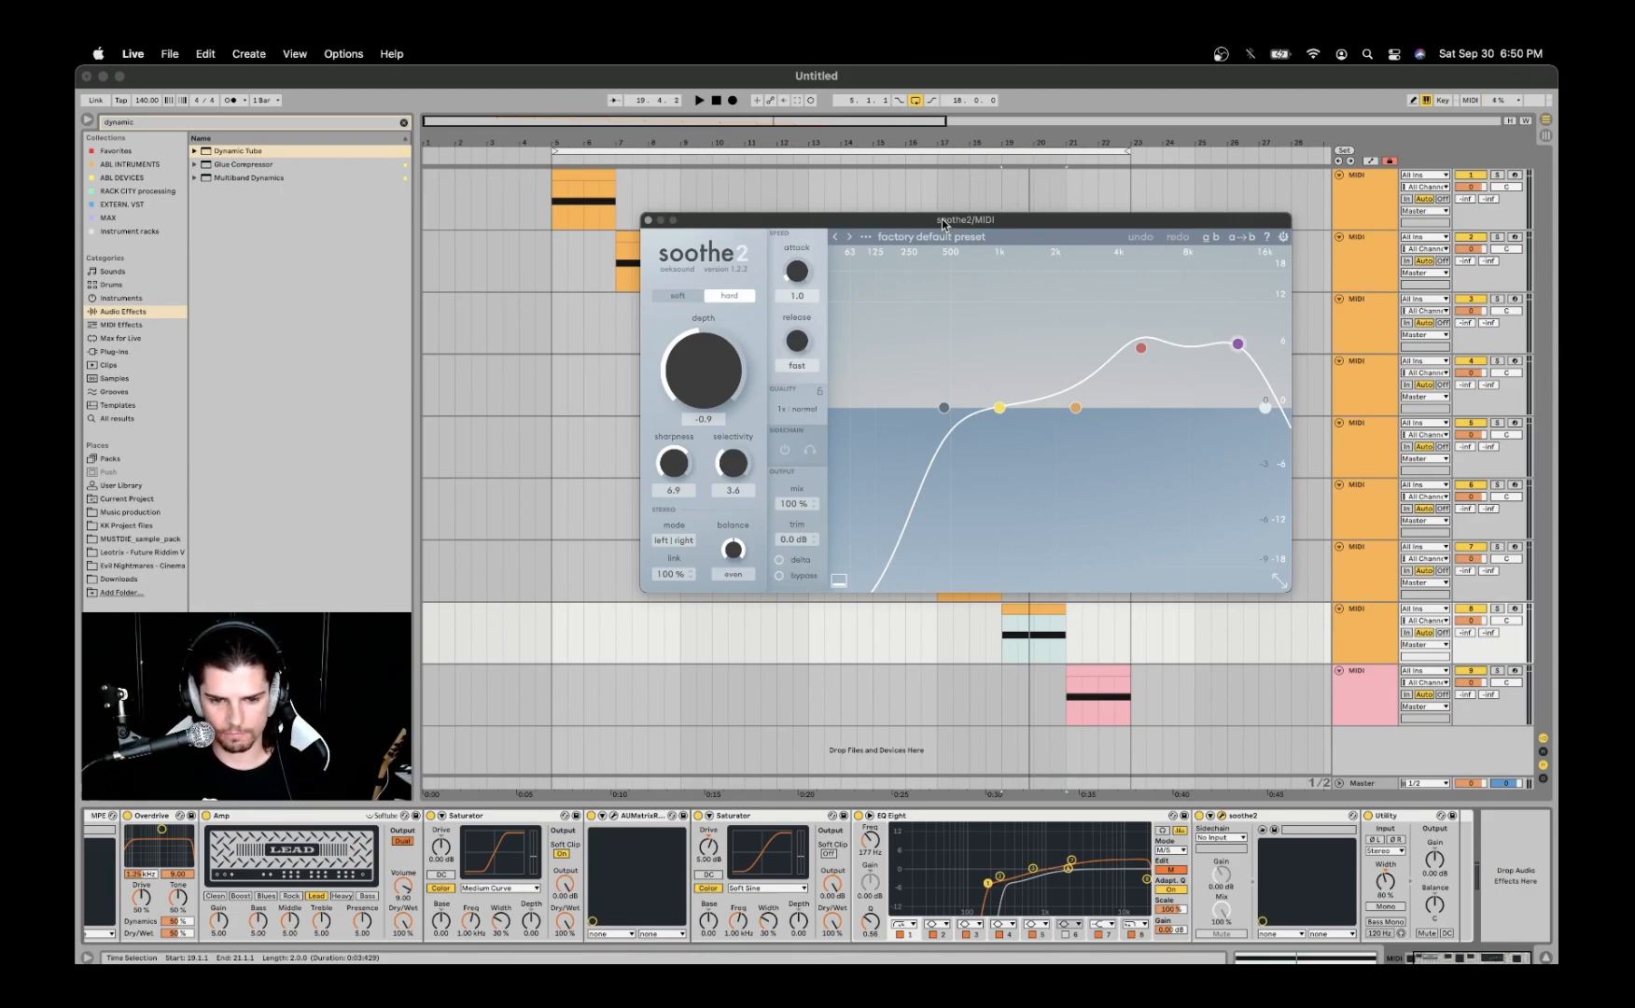
drag(944, 224, 946, 202)
- Play the eighth track with soothe2 enabled and bypassed to compare the sound, and close its window
key(space)
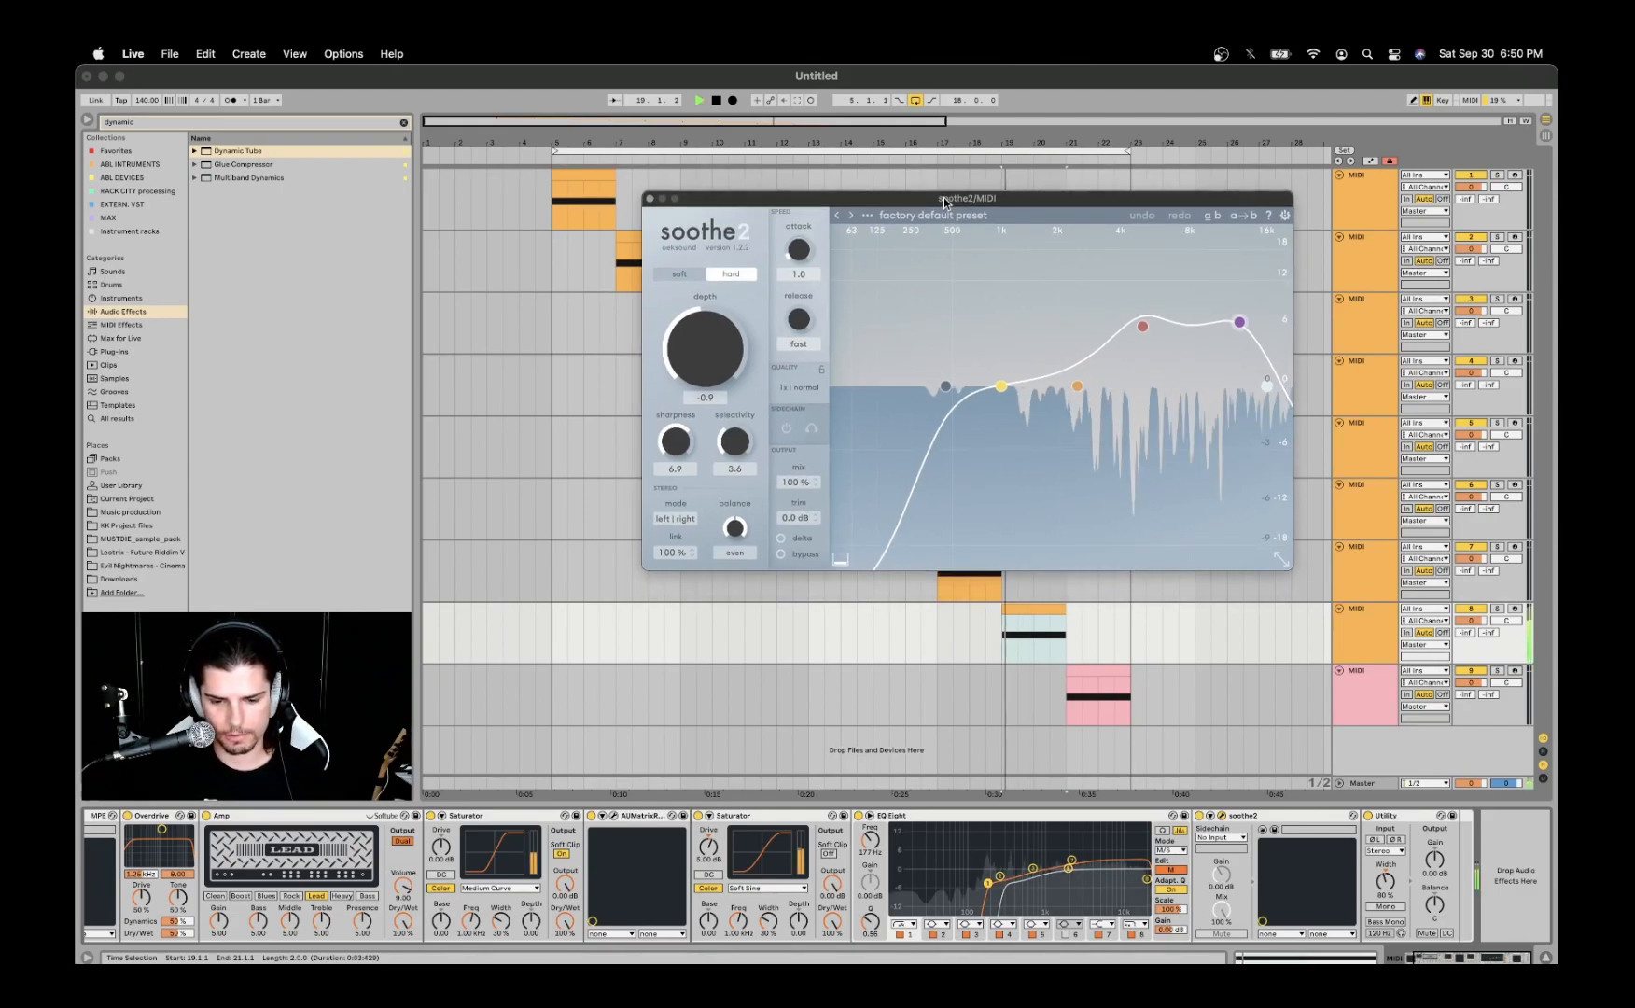
click(1199, 816)
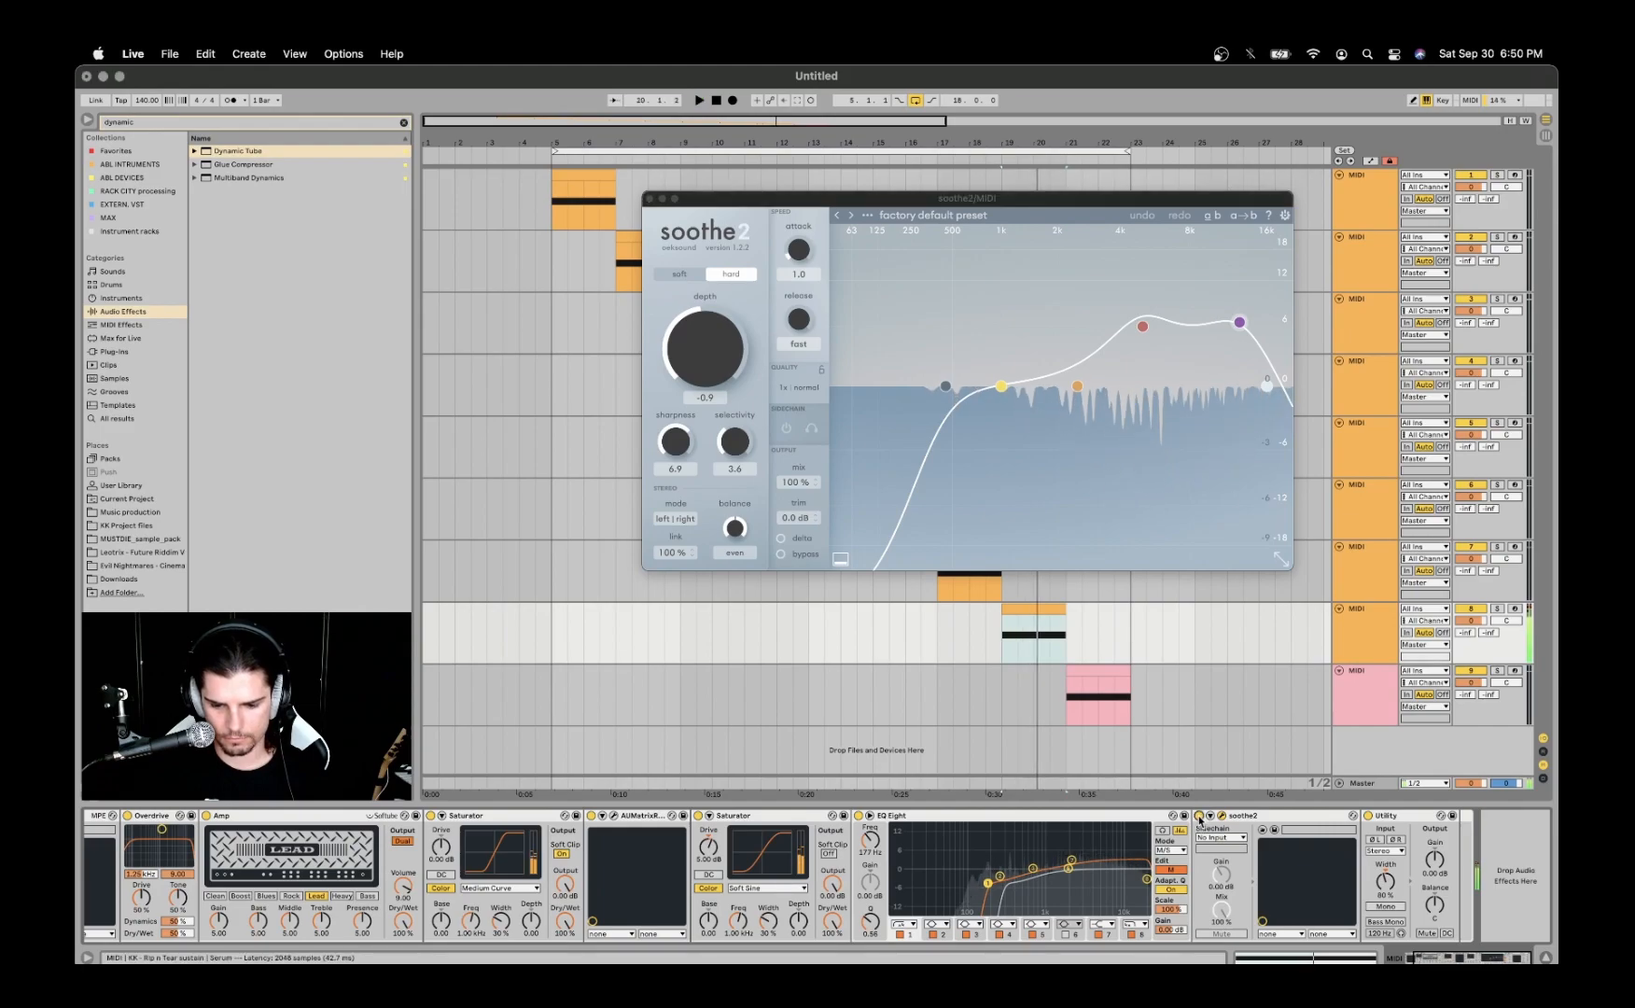
key(space)
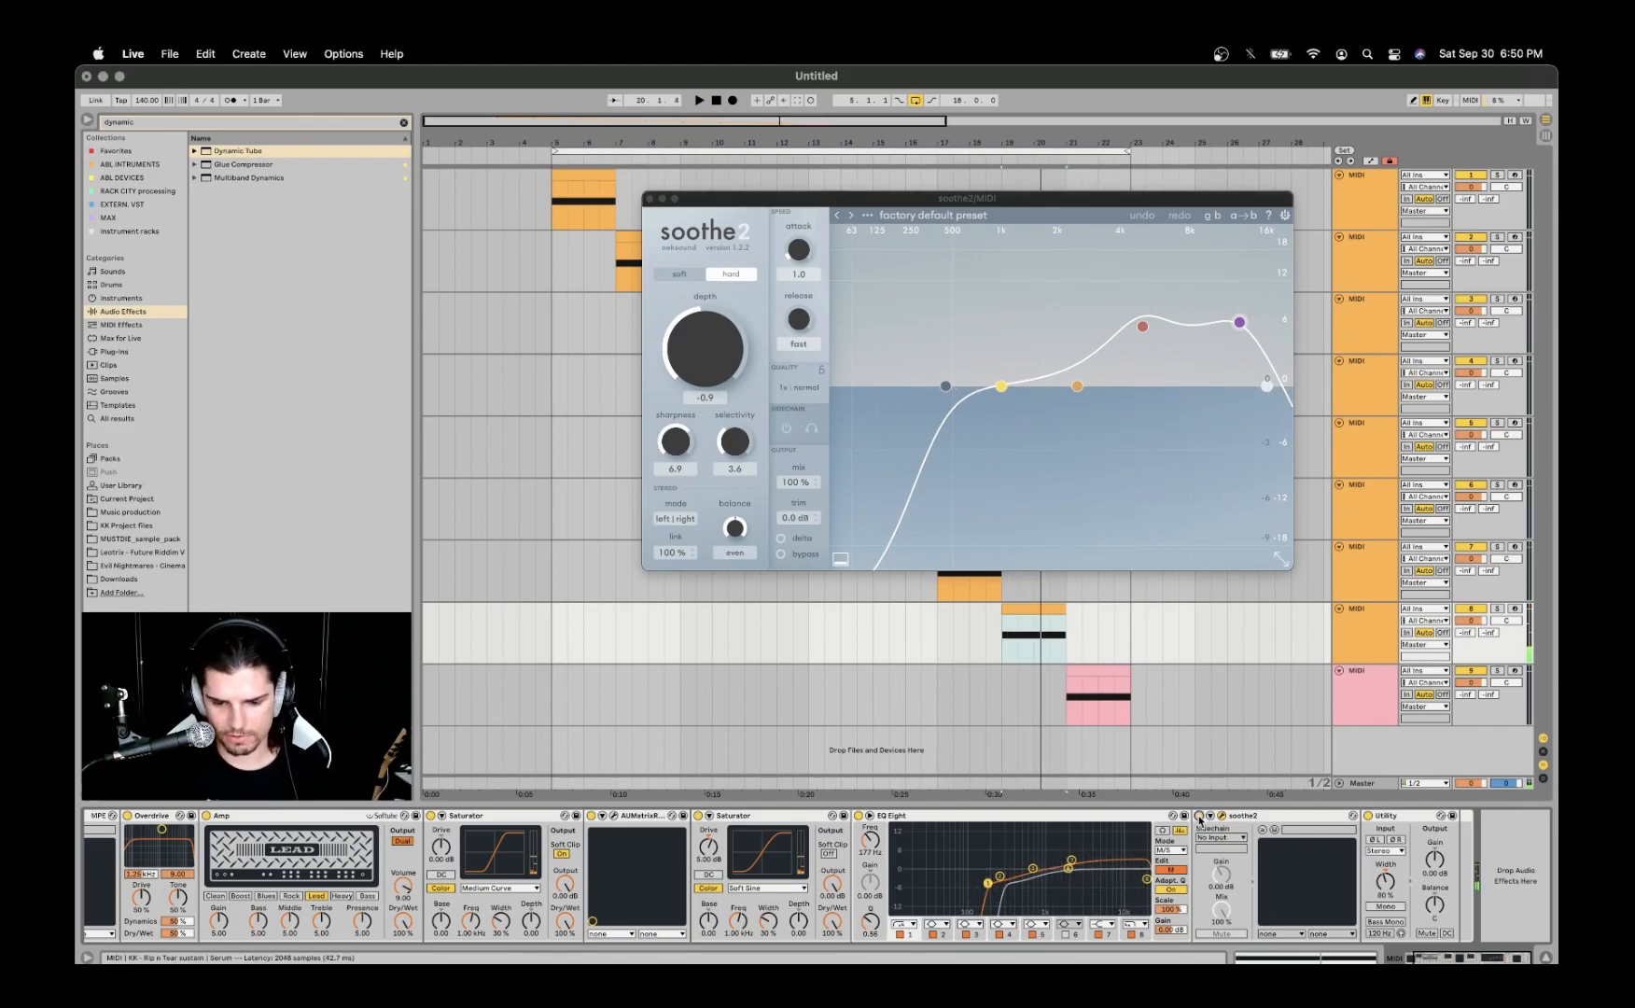
click(1199, 815)
key(space)
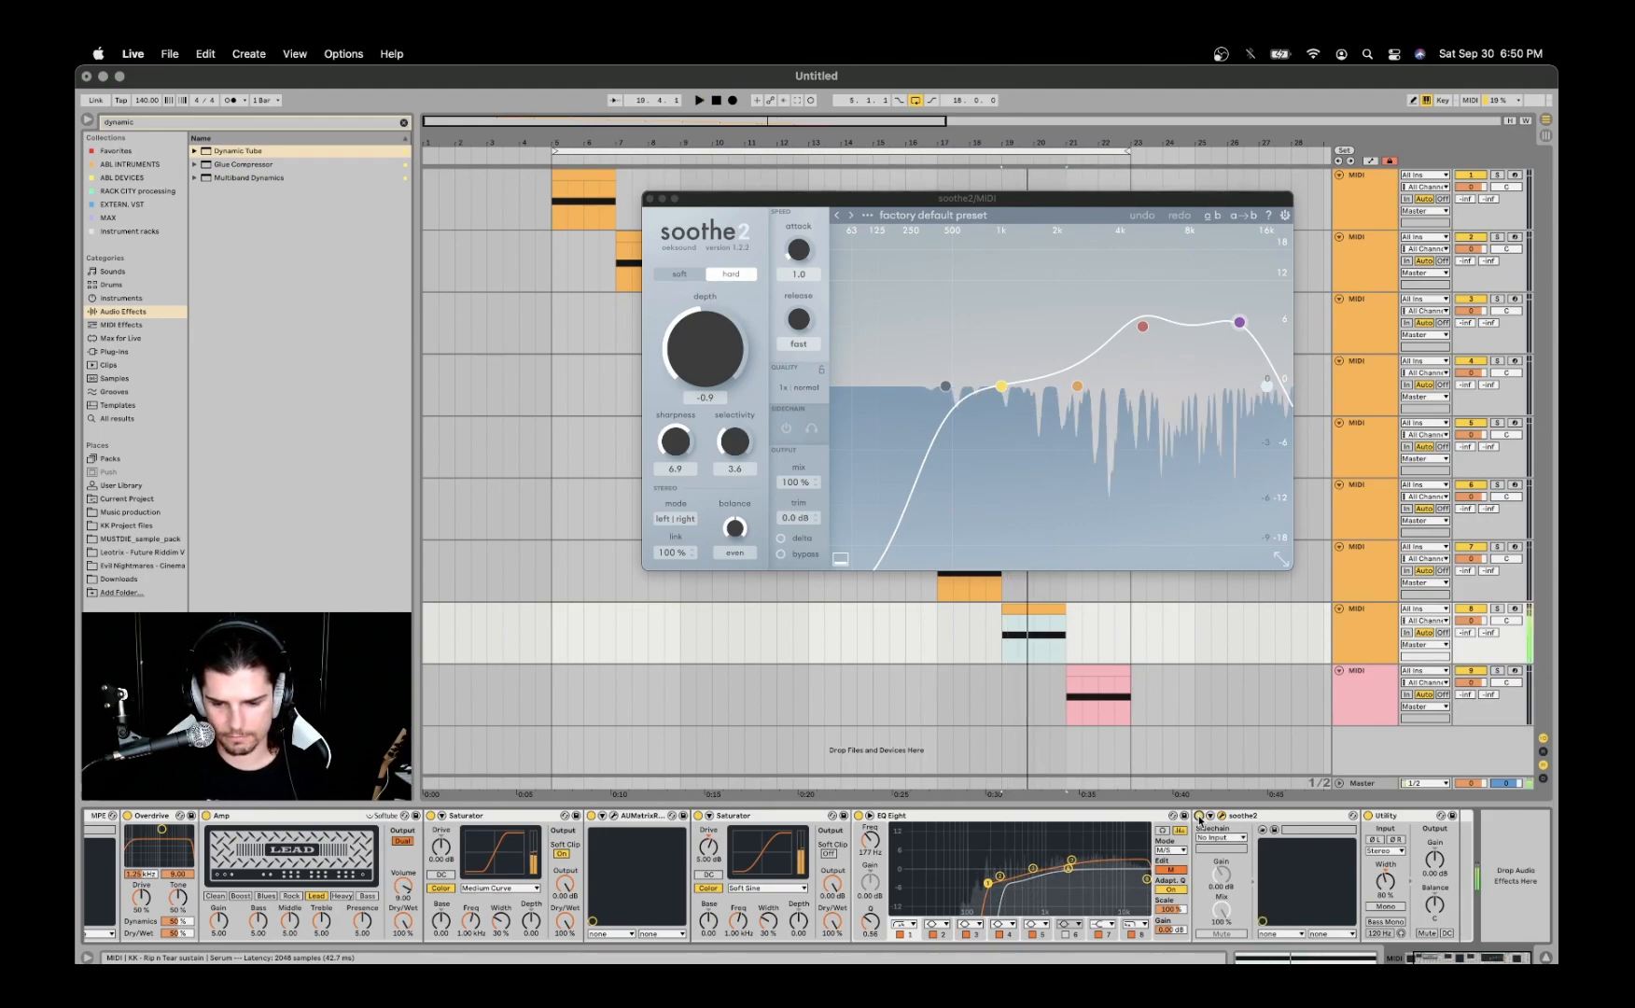
key(space)
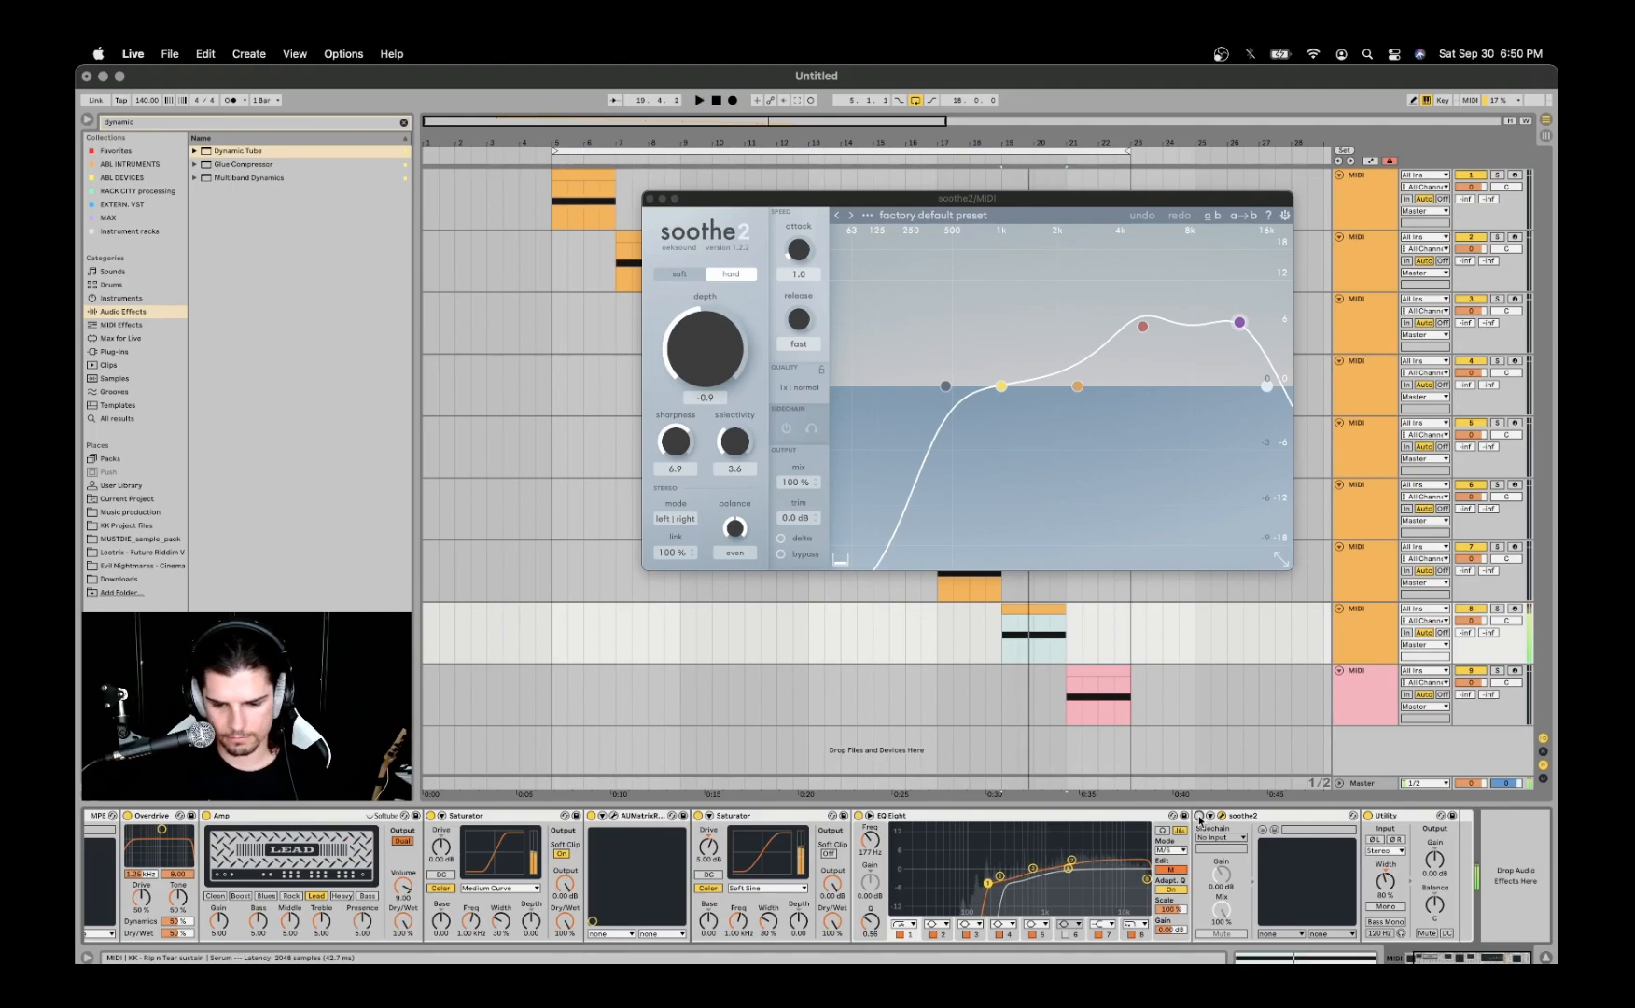
key(space)
click(1199, 816)
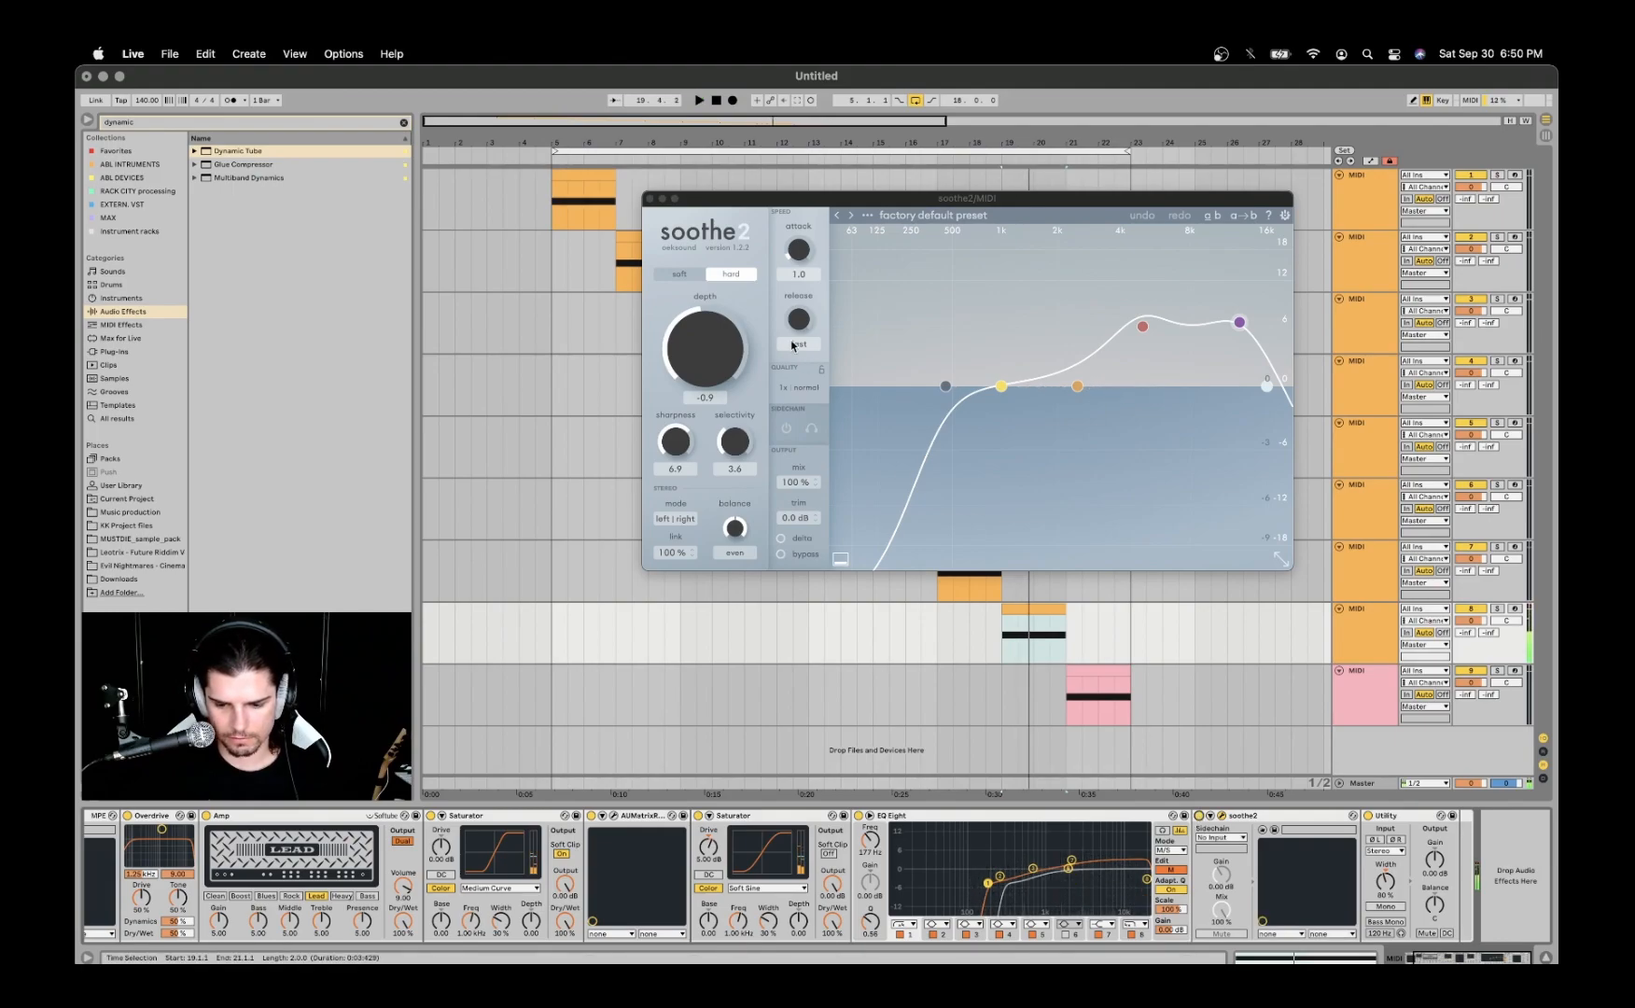
click(651, 200)
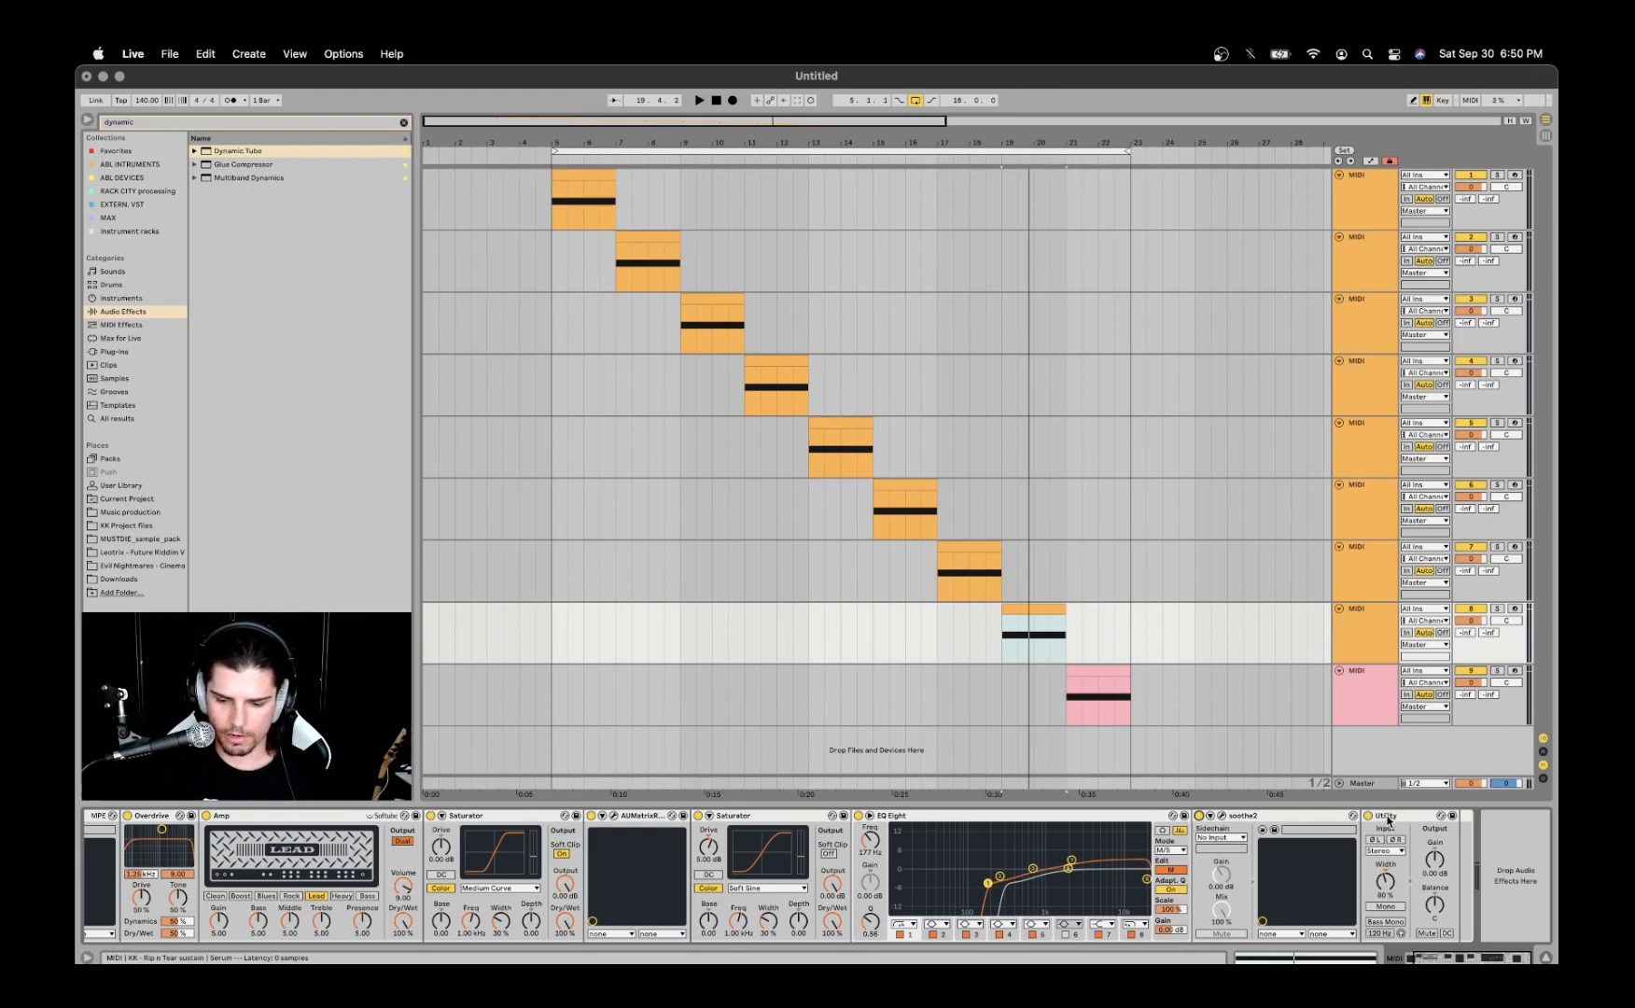
- Select the ninth track's MIDI clip and turn off the arrangement loop
click(1357, 629)
click(1371, 690)
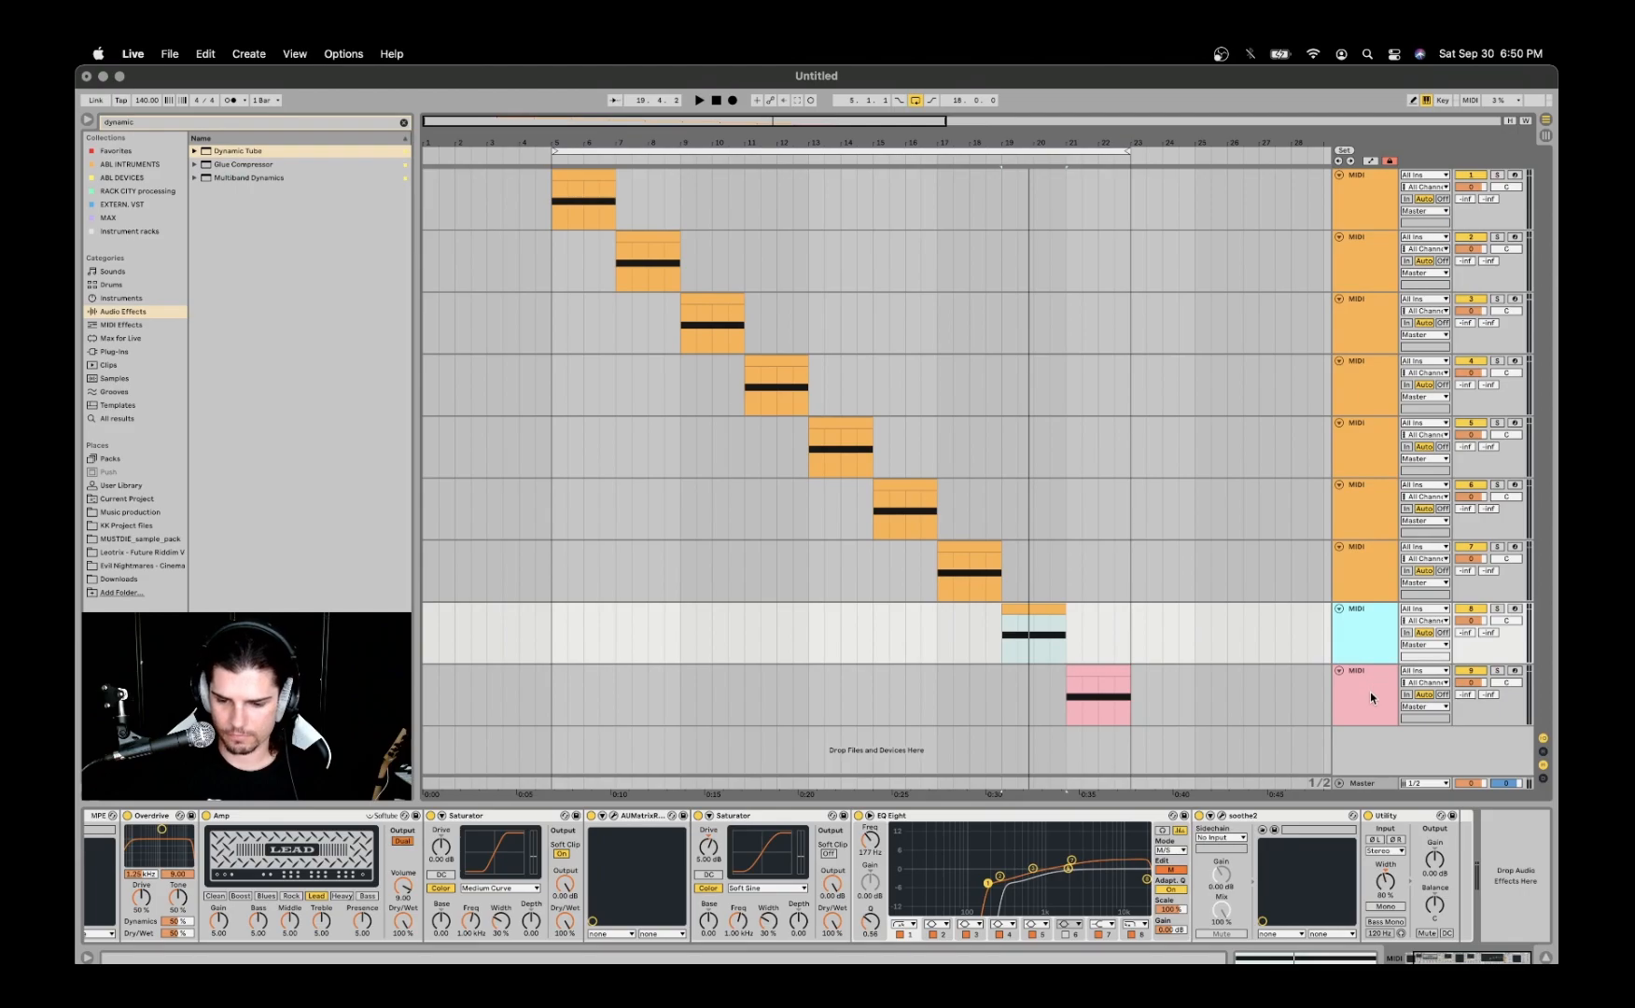
click(1087, 680)
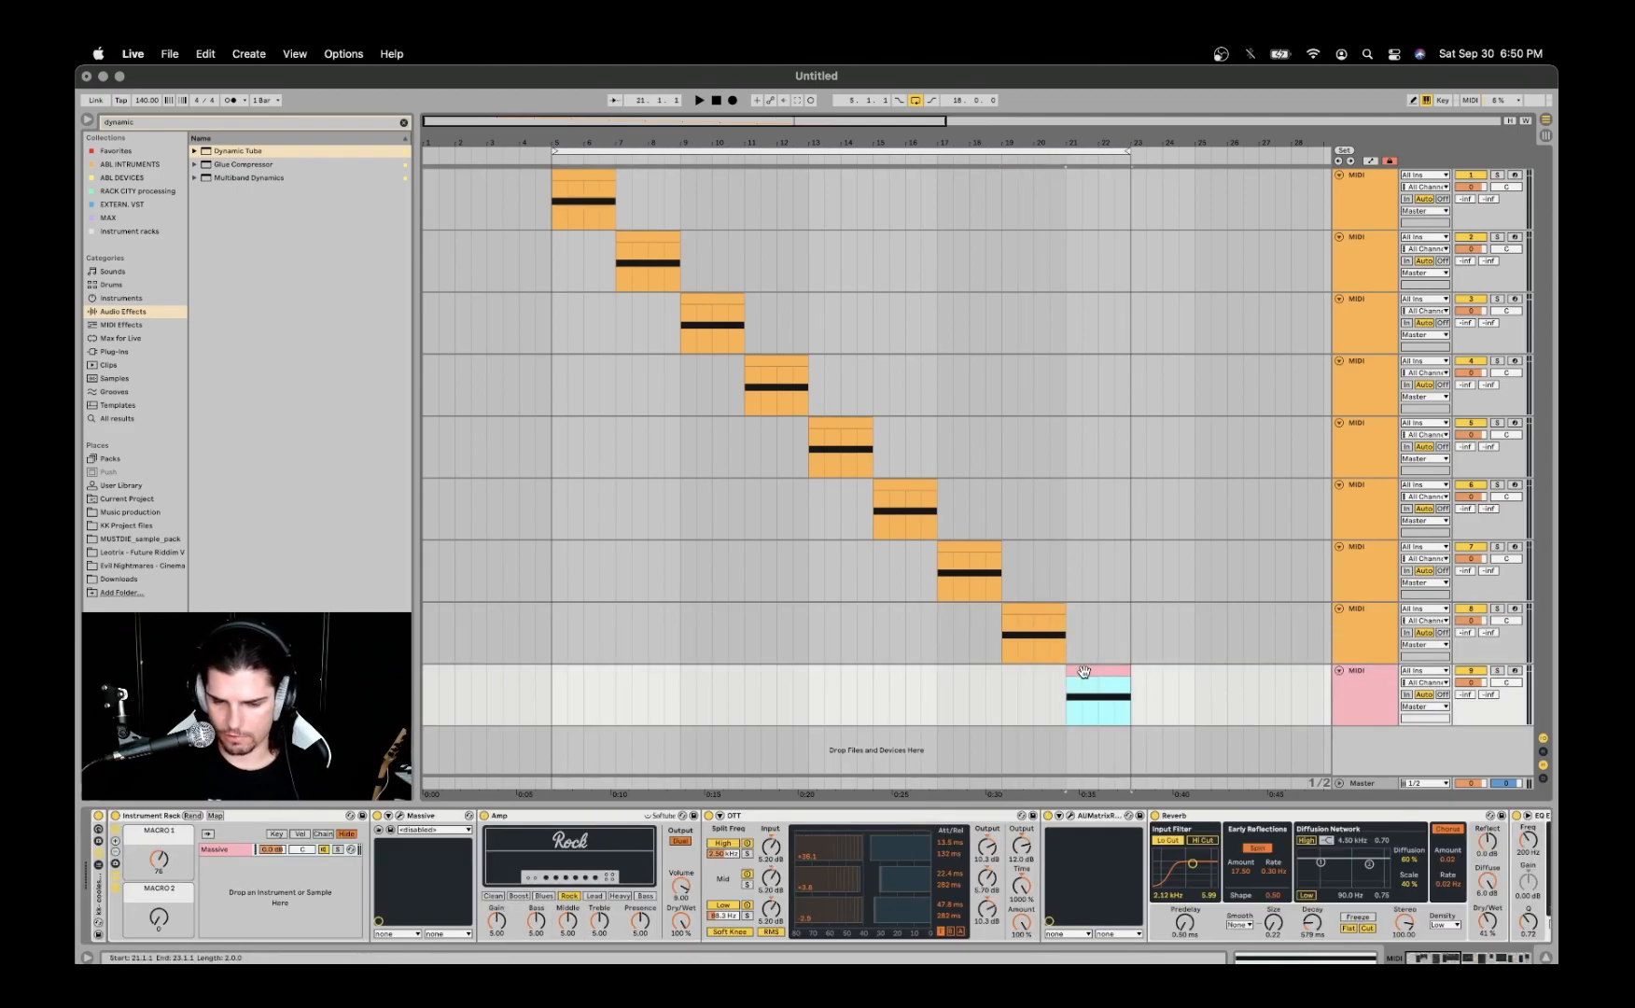
click(915, 100)
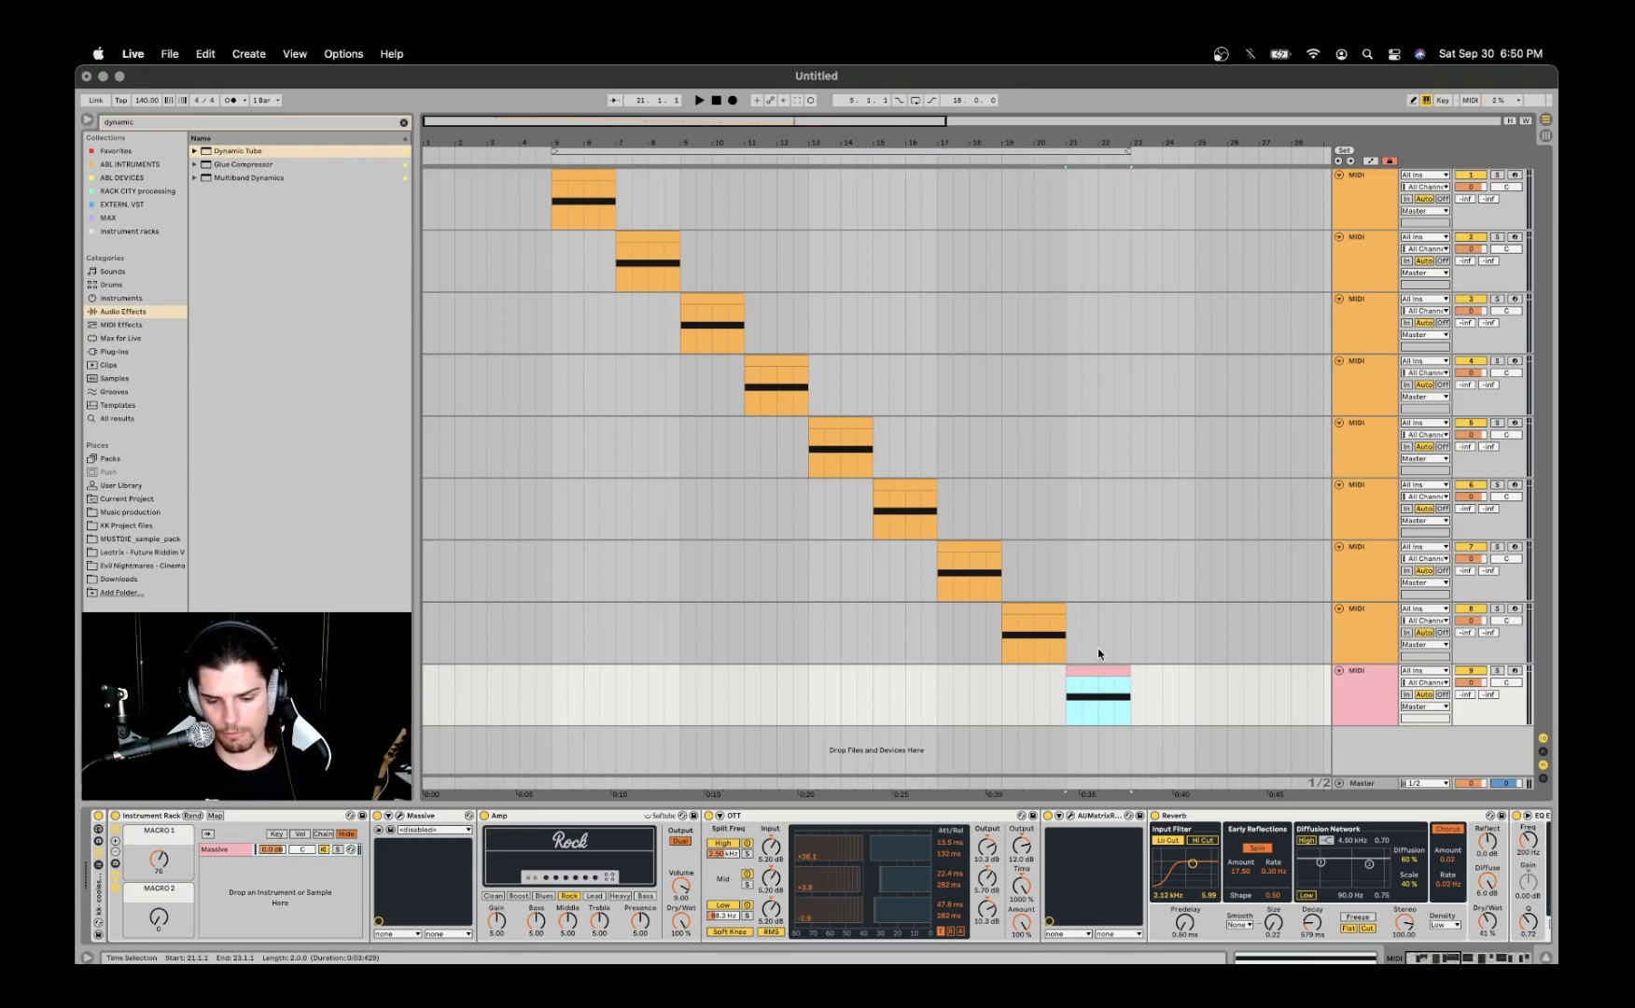
scroll(1082, 653, right, 5)
scroll(868, 709, left, 2)
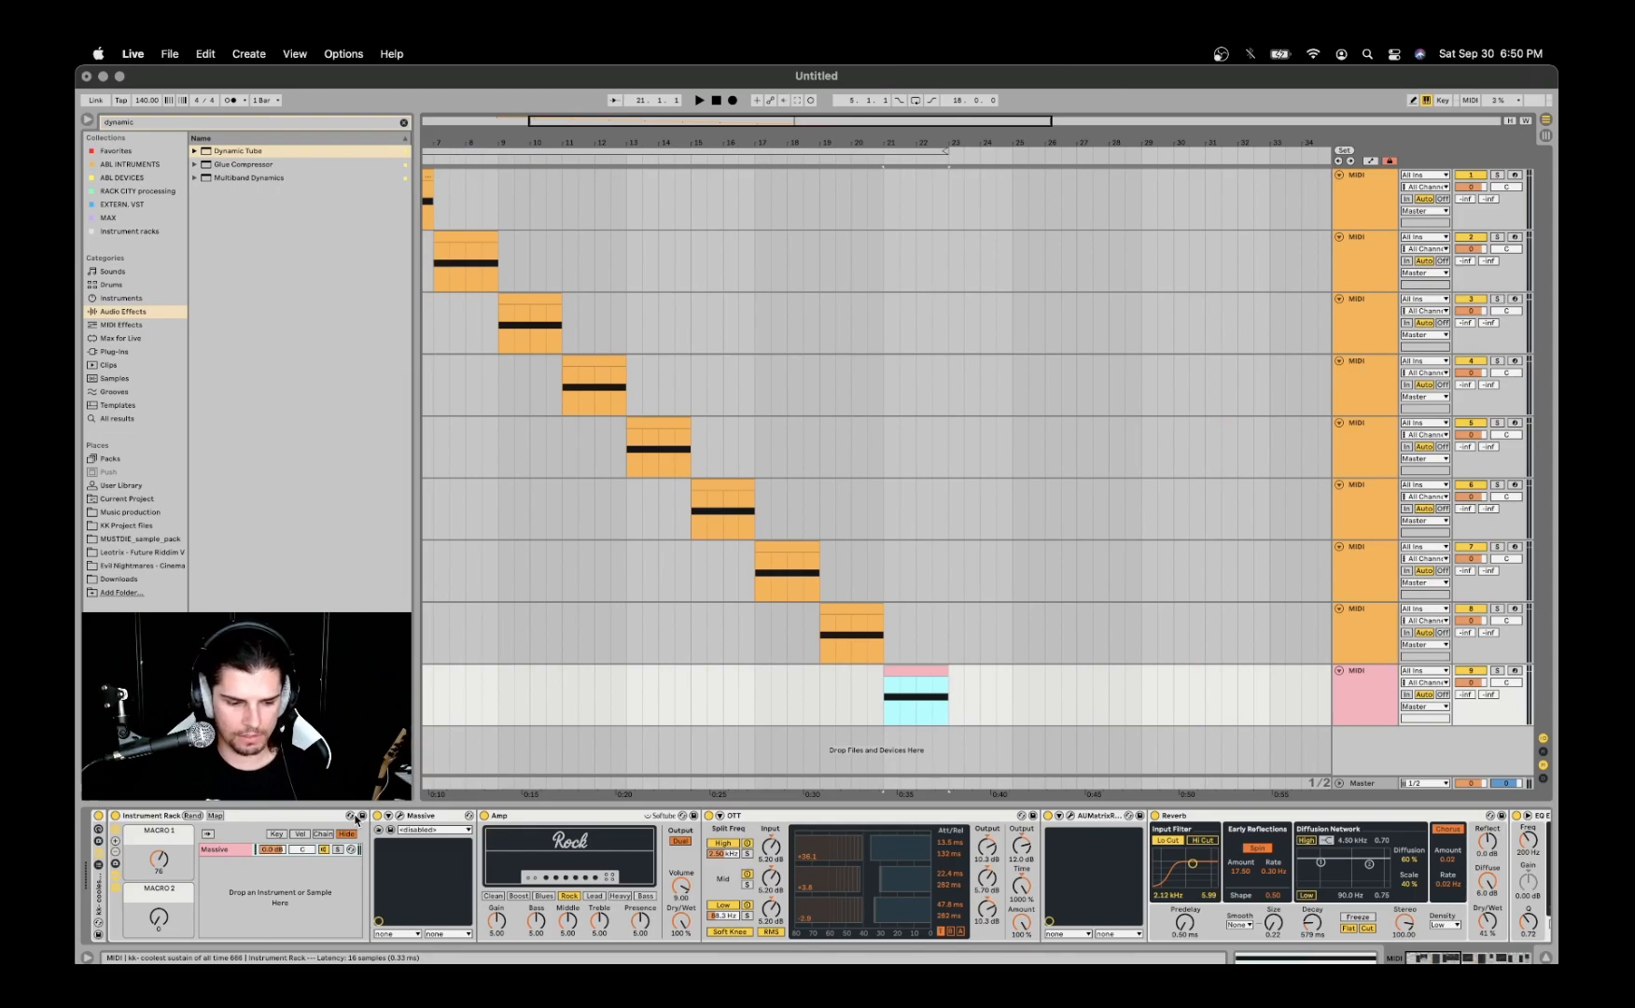
- Open the ninth track's Massive patch and inspect the wavetable choices for OSC1
click(401, 816)
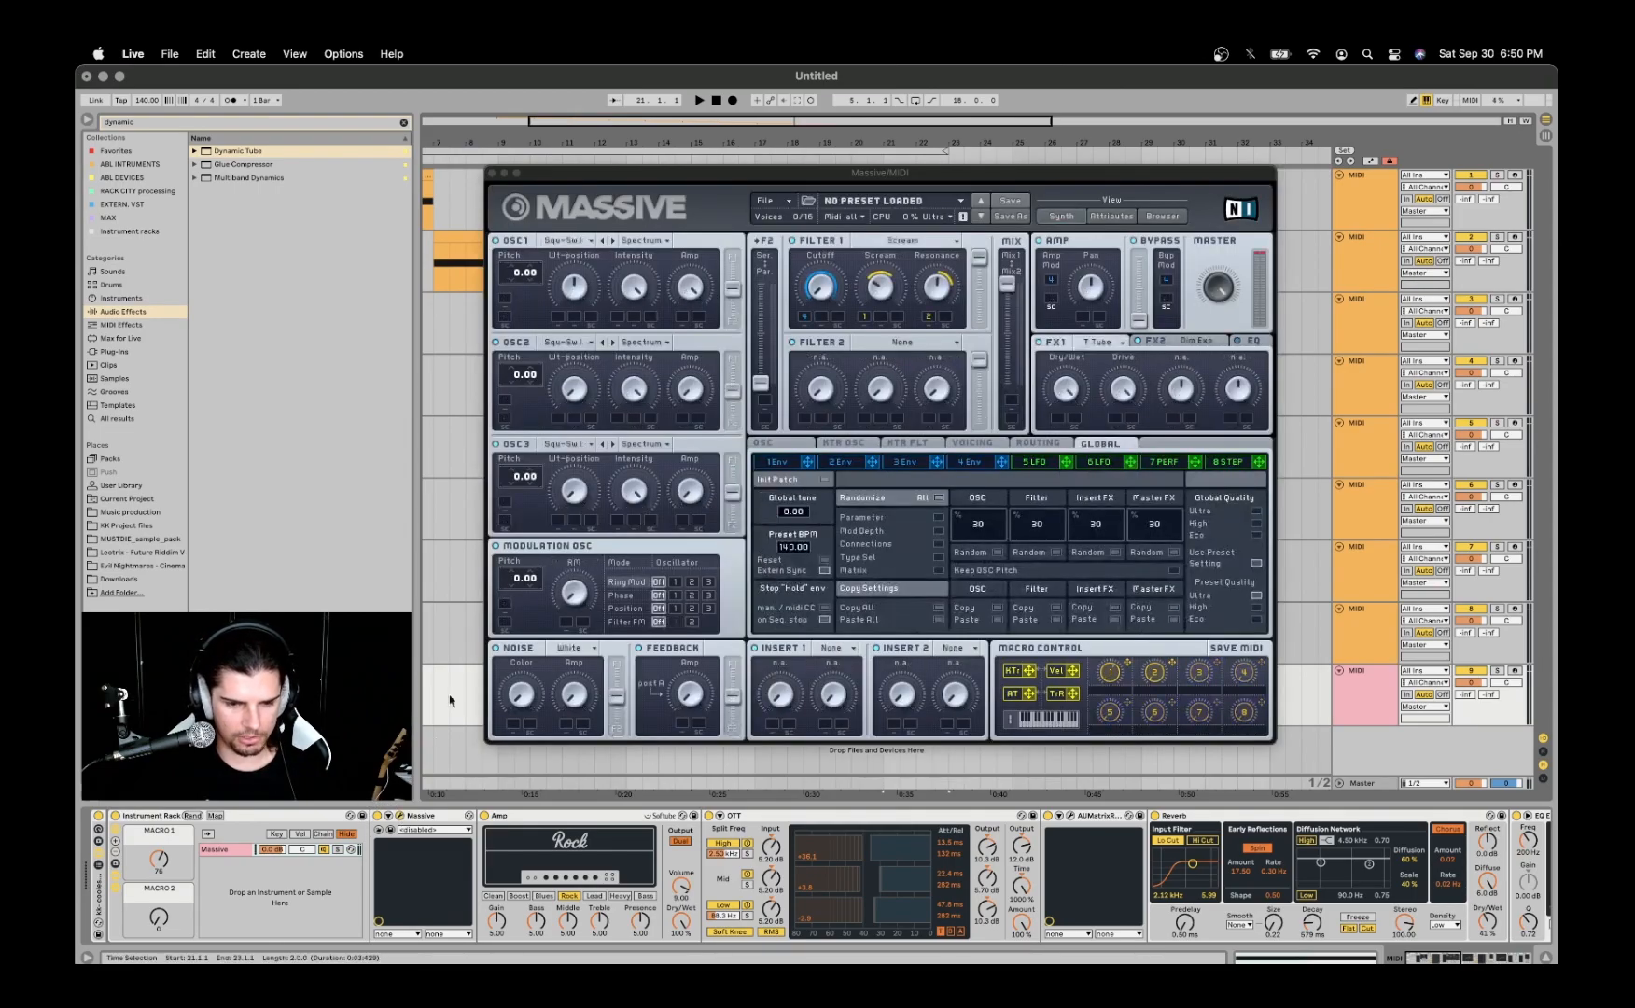
drag(623, 162, 624, 153)
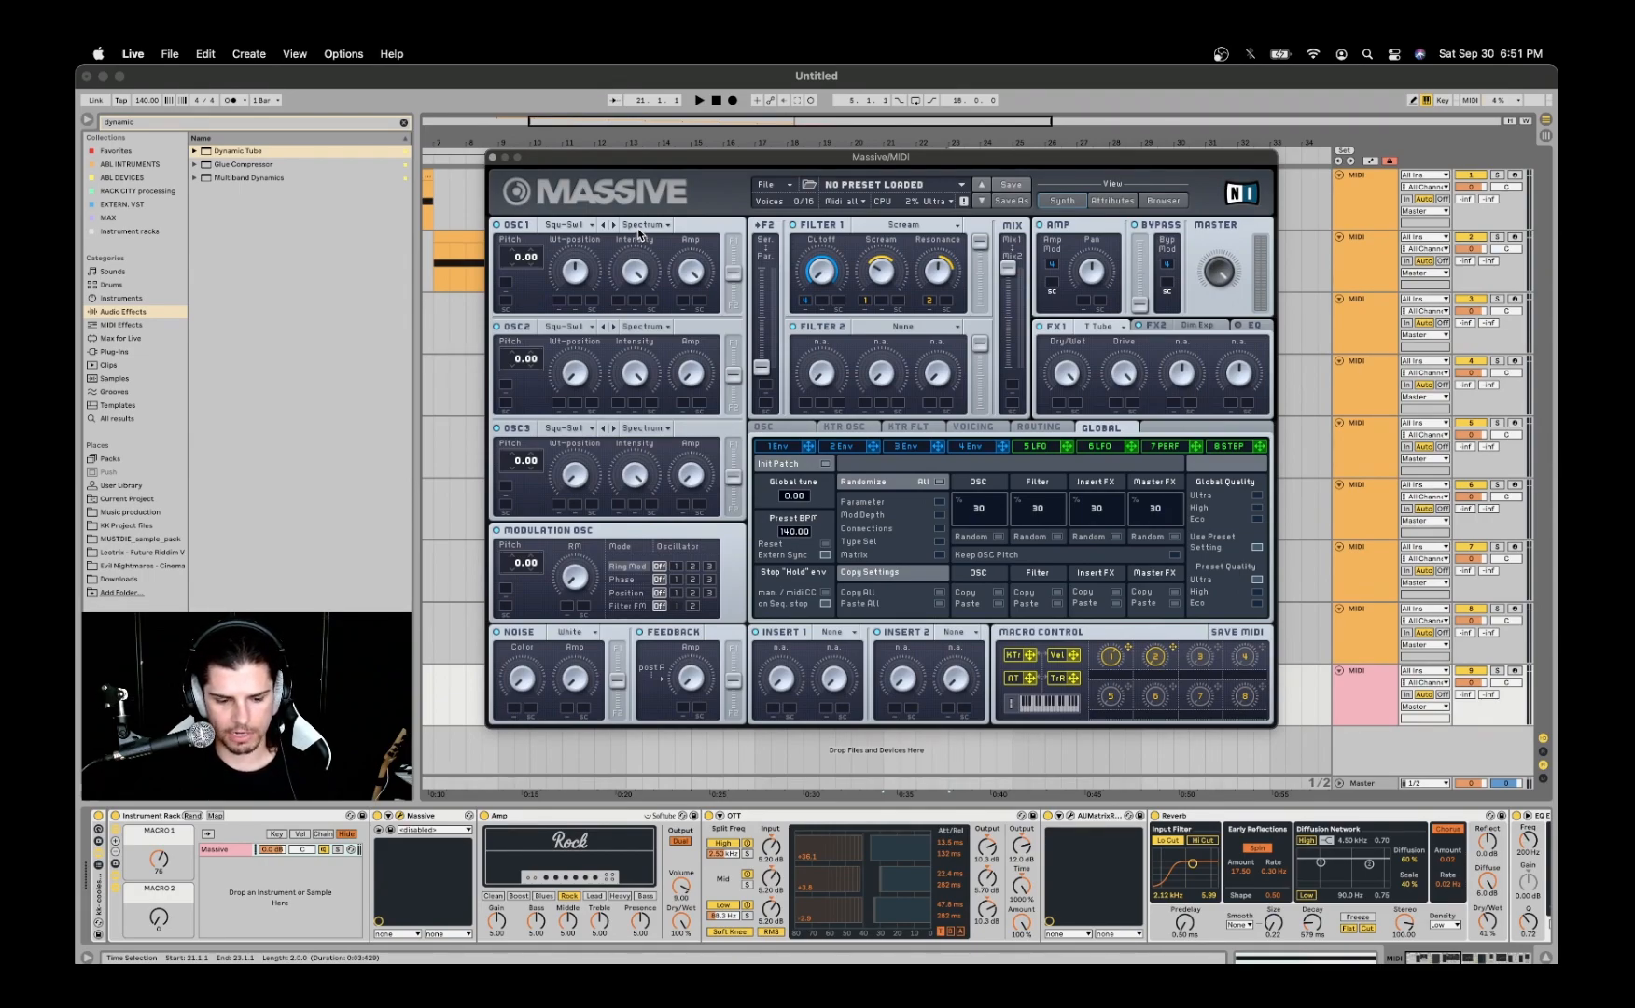
click(566, 227)
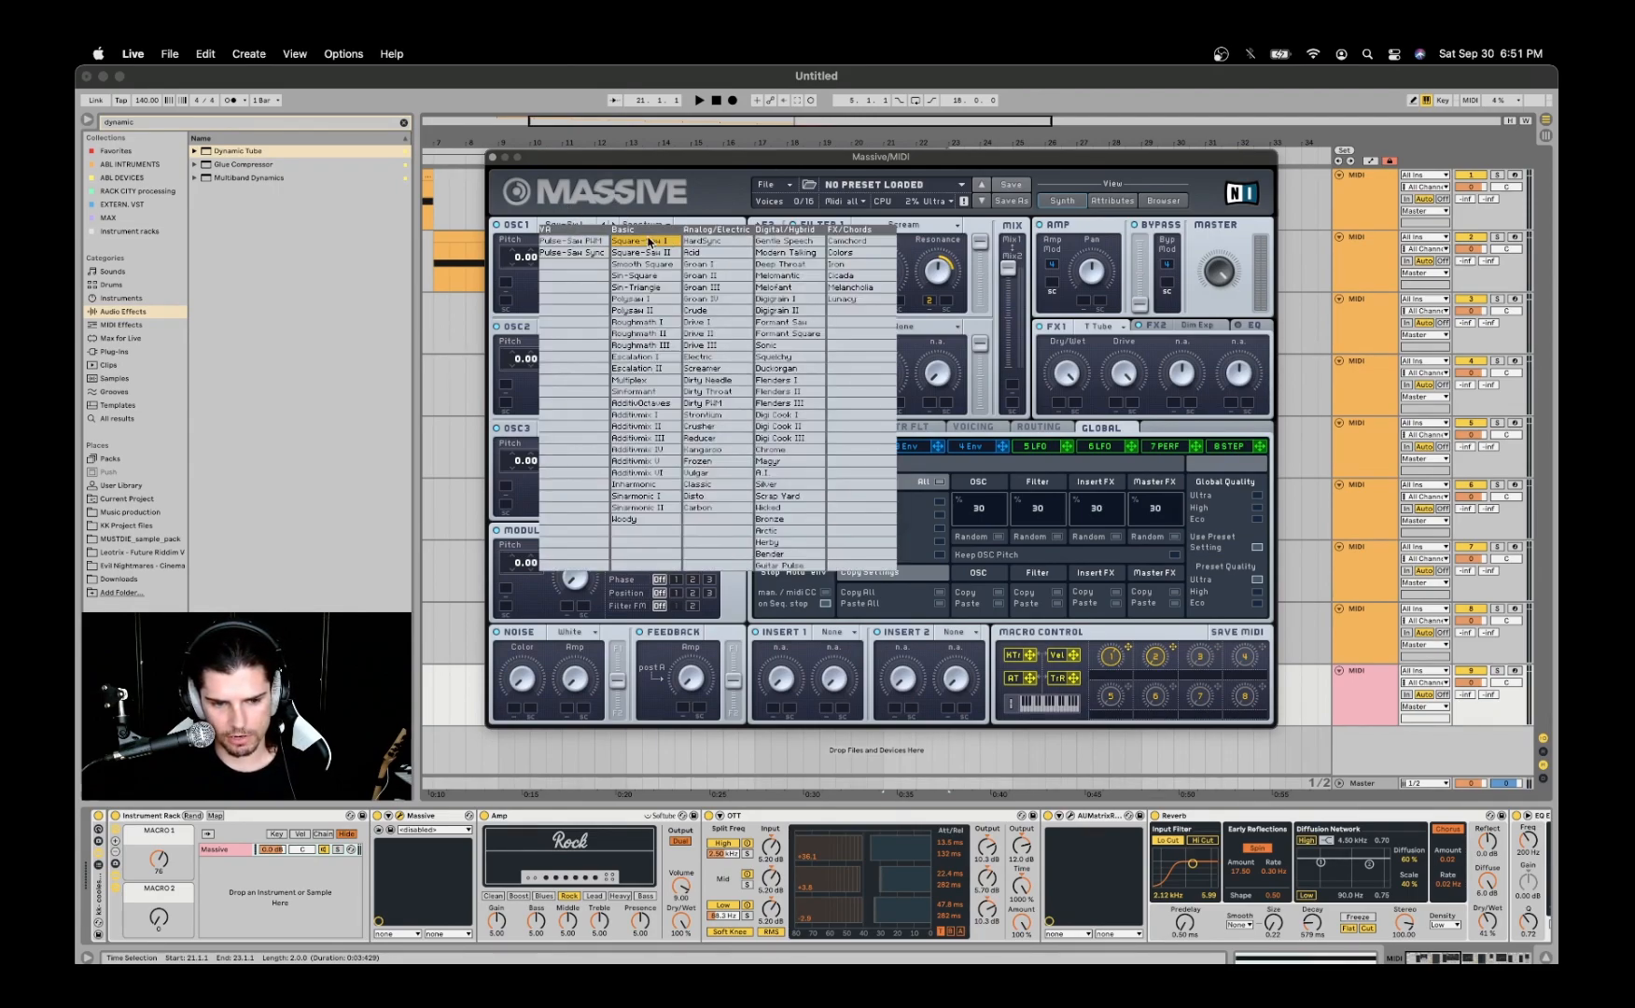
click(578, 194)
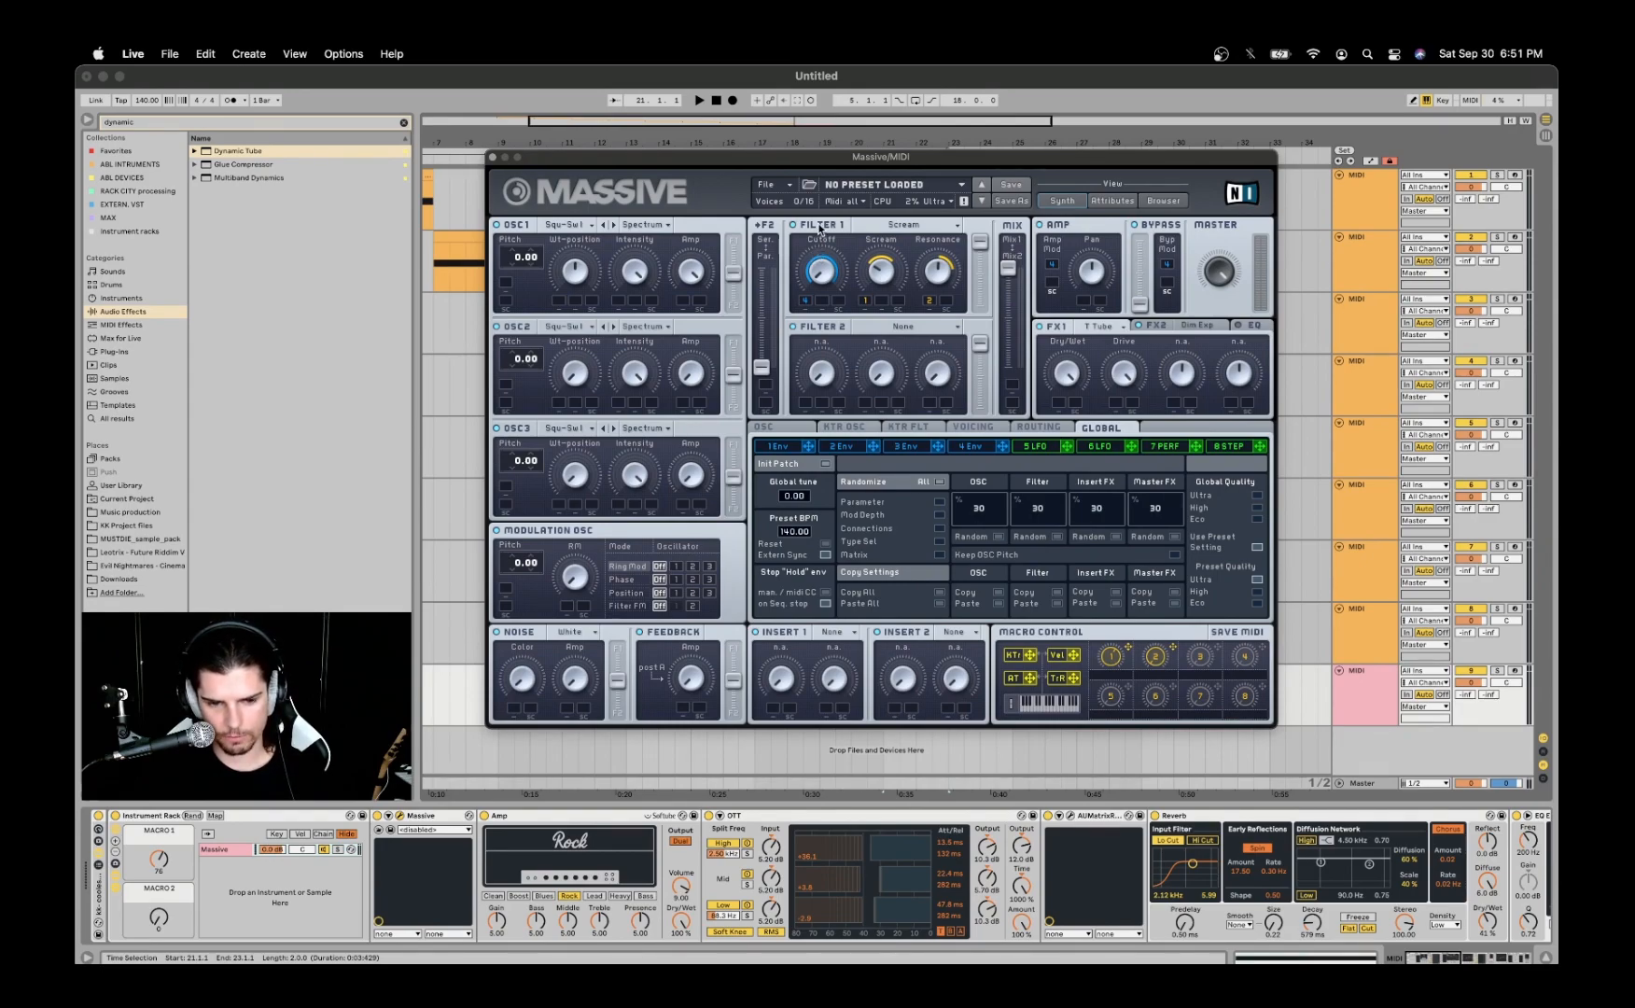
- Inspect Massive's Filter 1 type choices and open the 4 Env envelope to examine its shape
drag(828, 159, 832, 144)
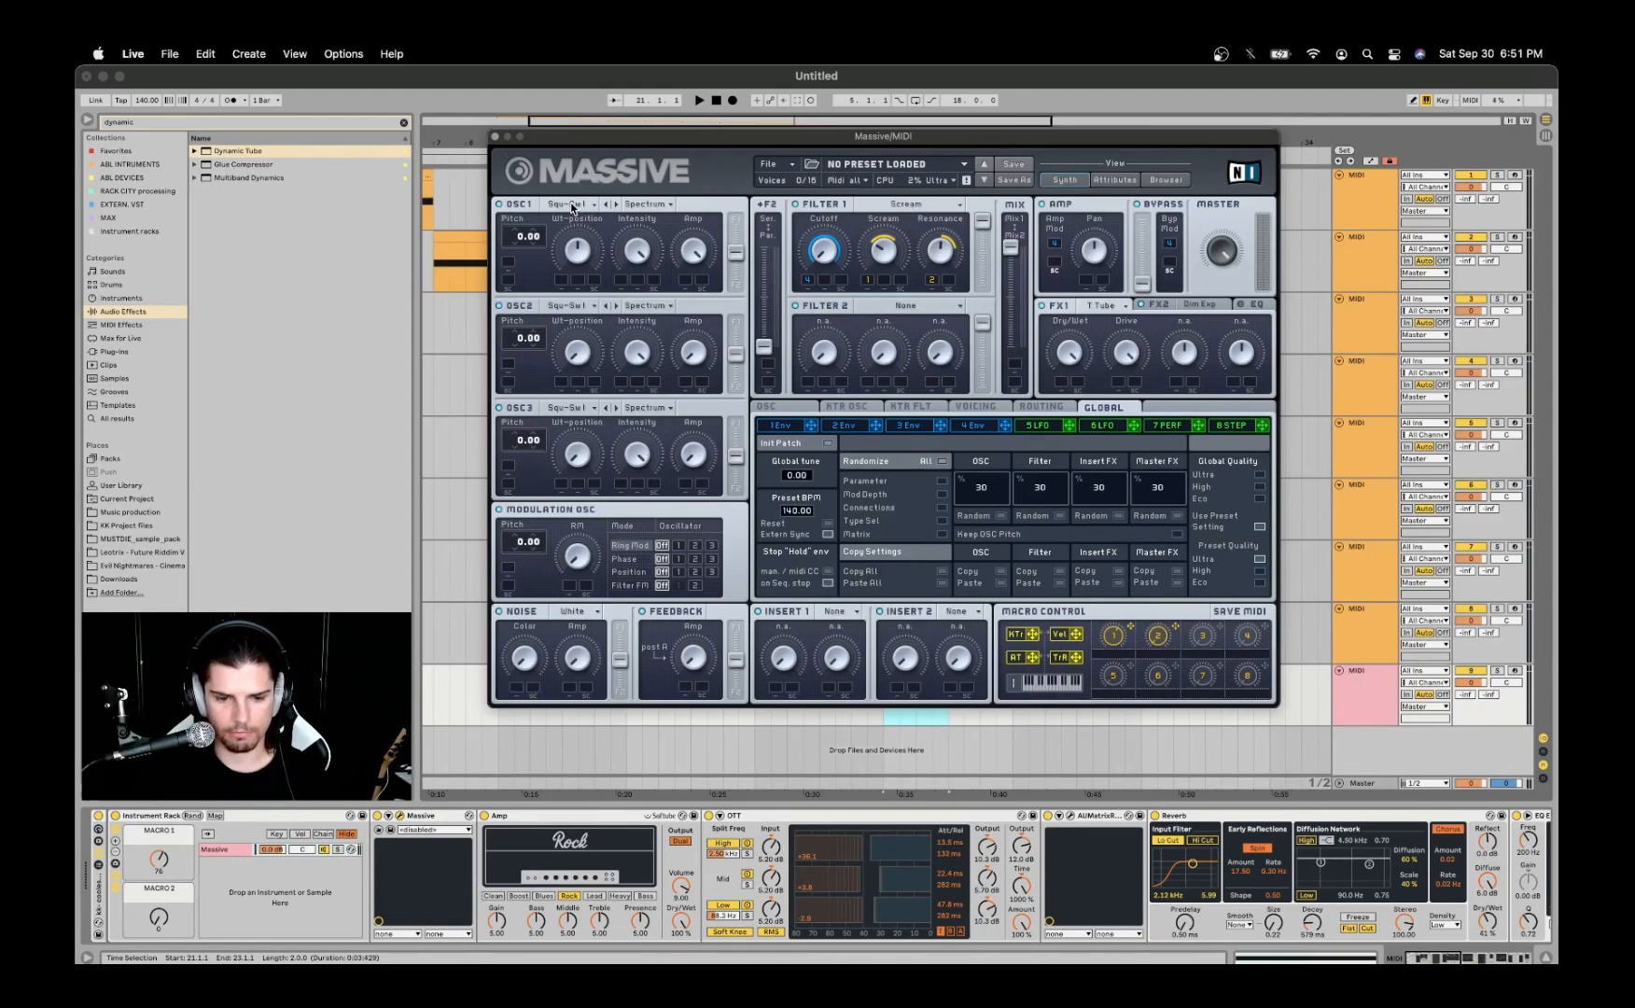
click(882, 205)
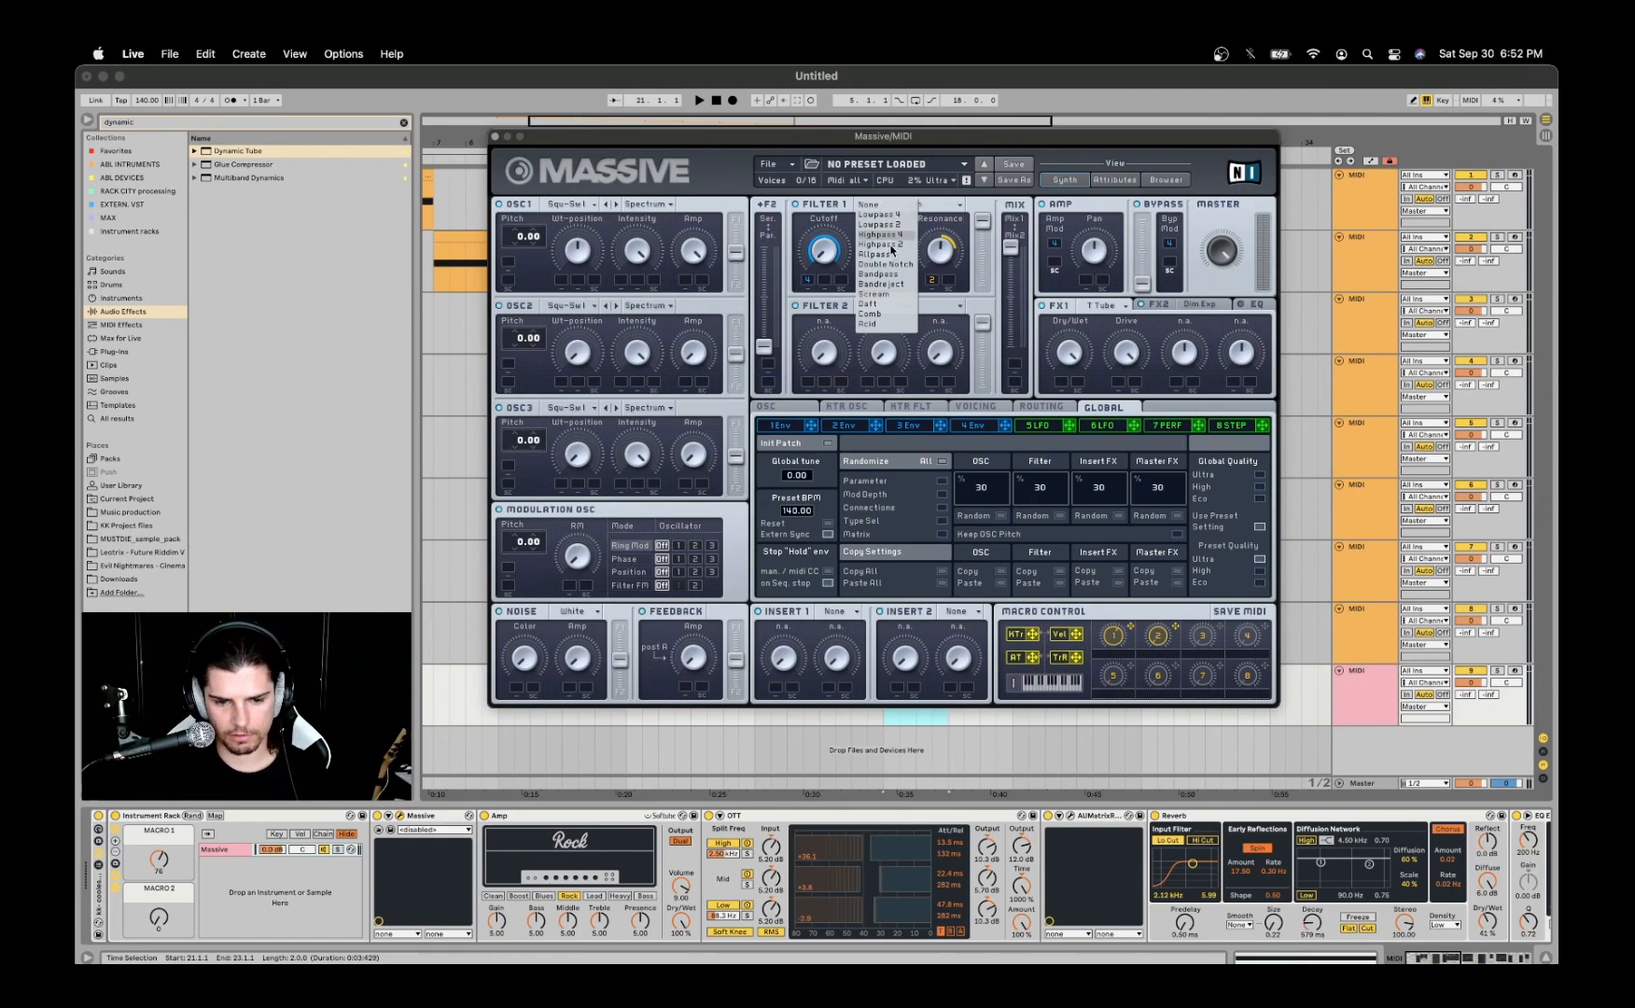
click(982, 205)
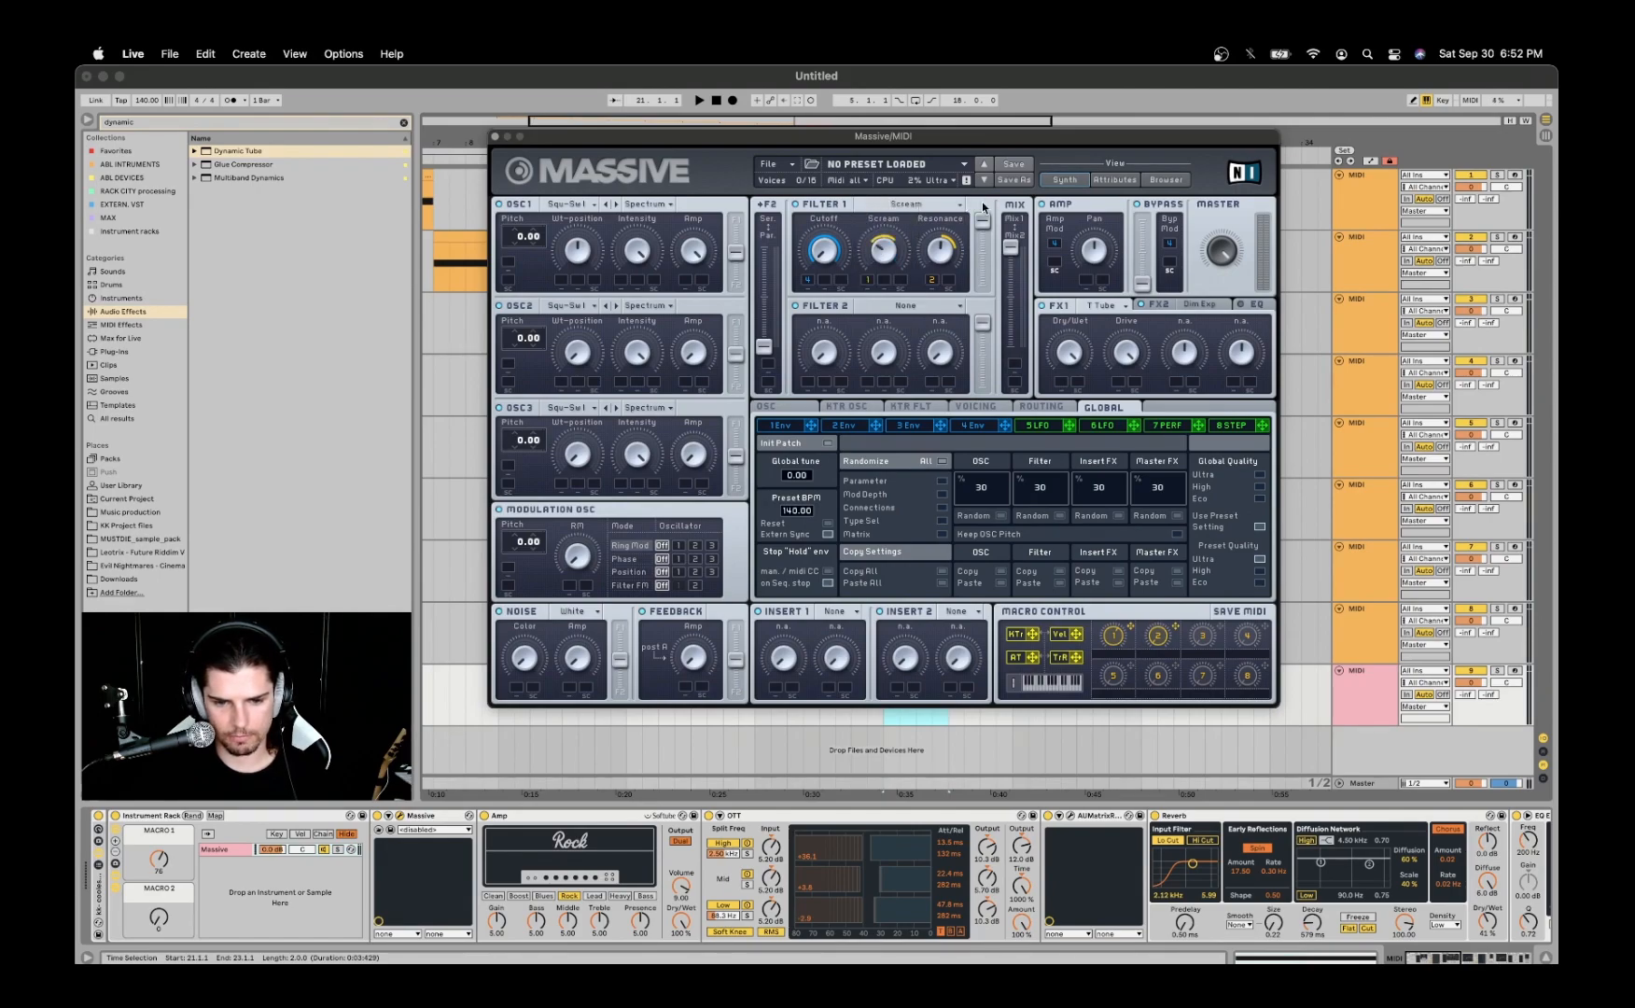
click(970, 427)
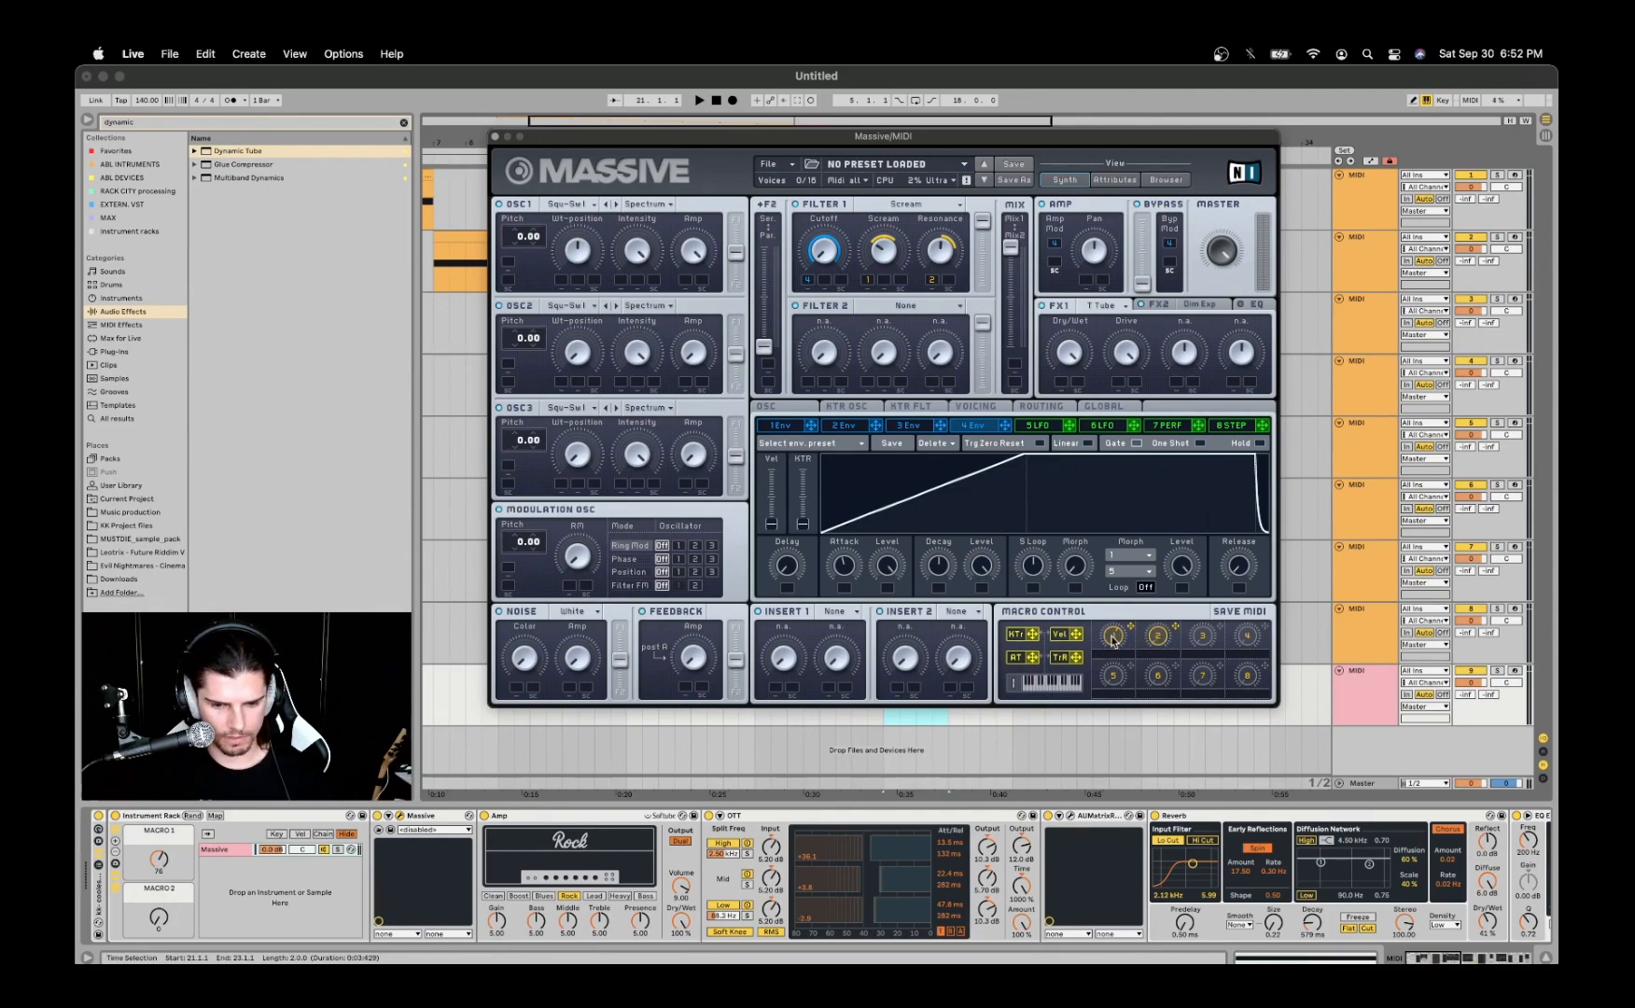
- Try lowering Macro 1 of the ninth track's Instrument Rack, and undo the change
drag(160, 864, 160, 892)
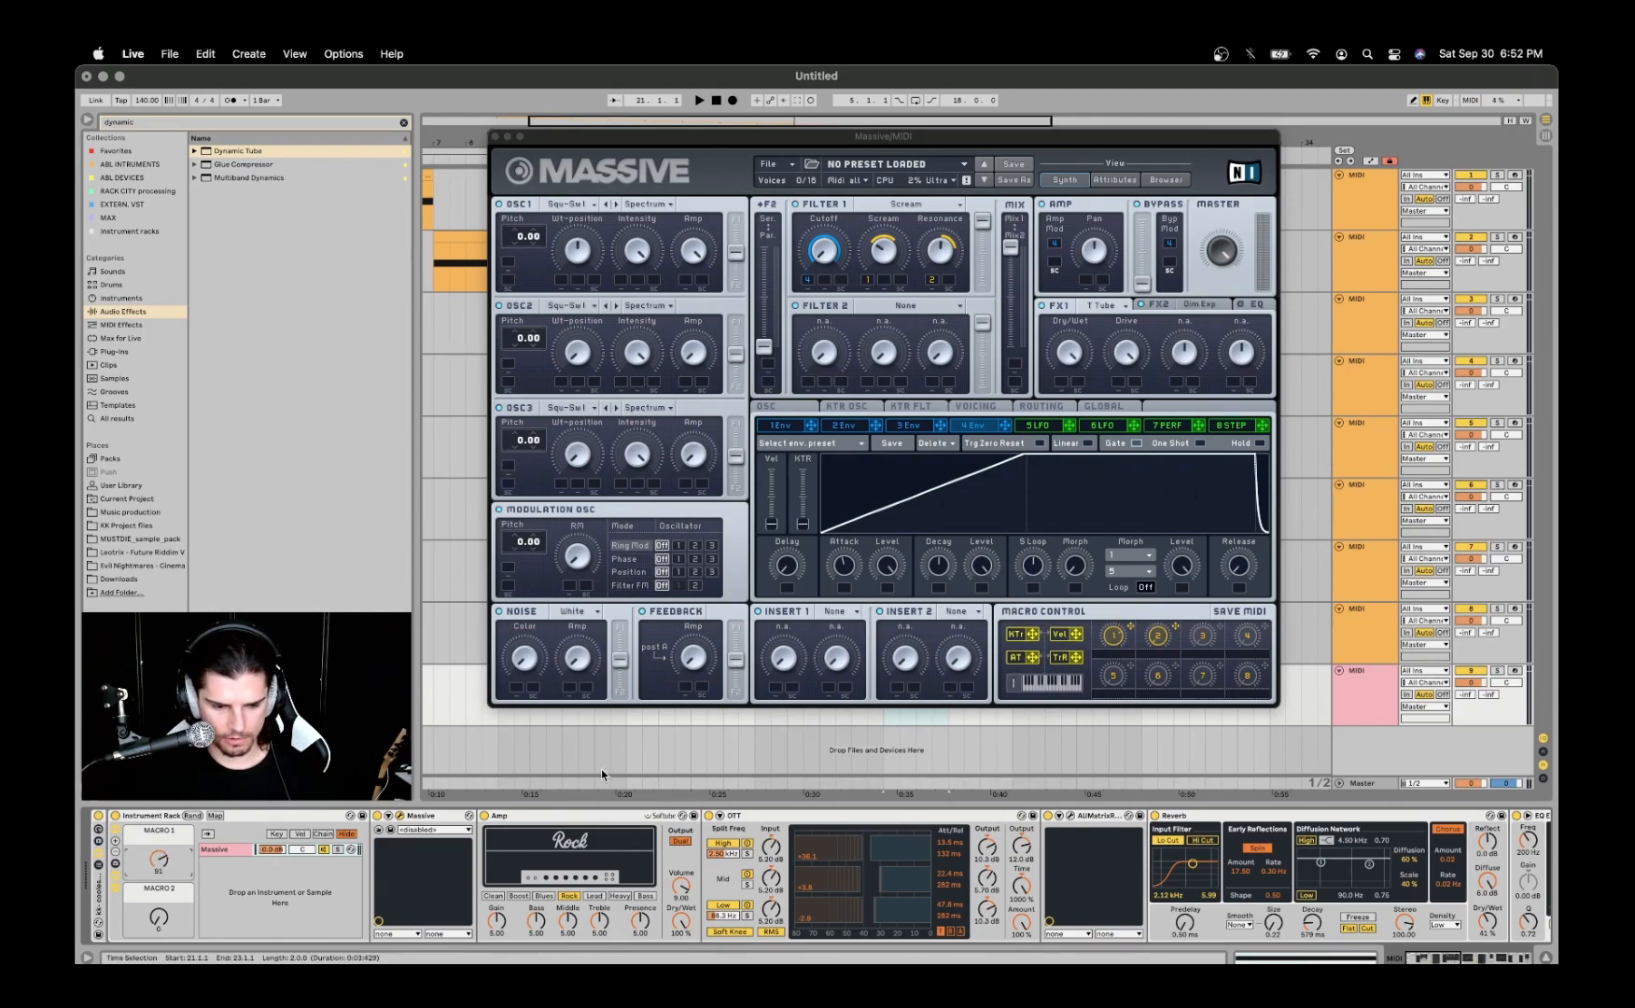
mouse_move(157, 872)
mouse_down()
mouse_move(157, 918)
mouse_move(157, 879)
mouse_up()
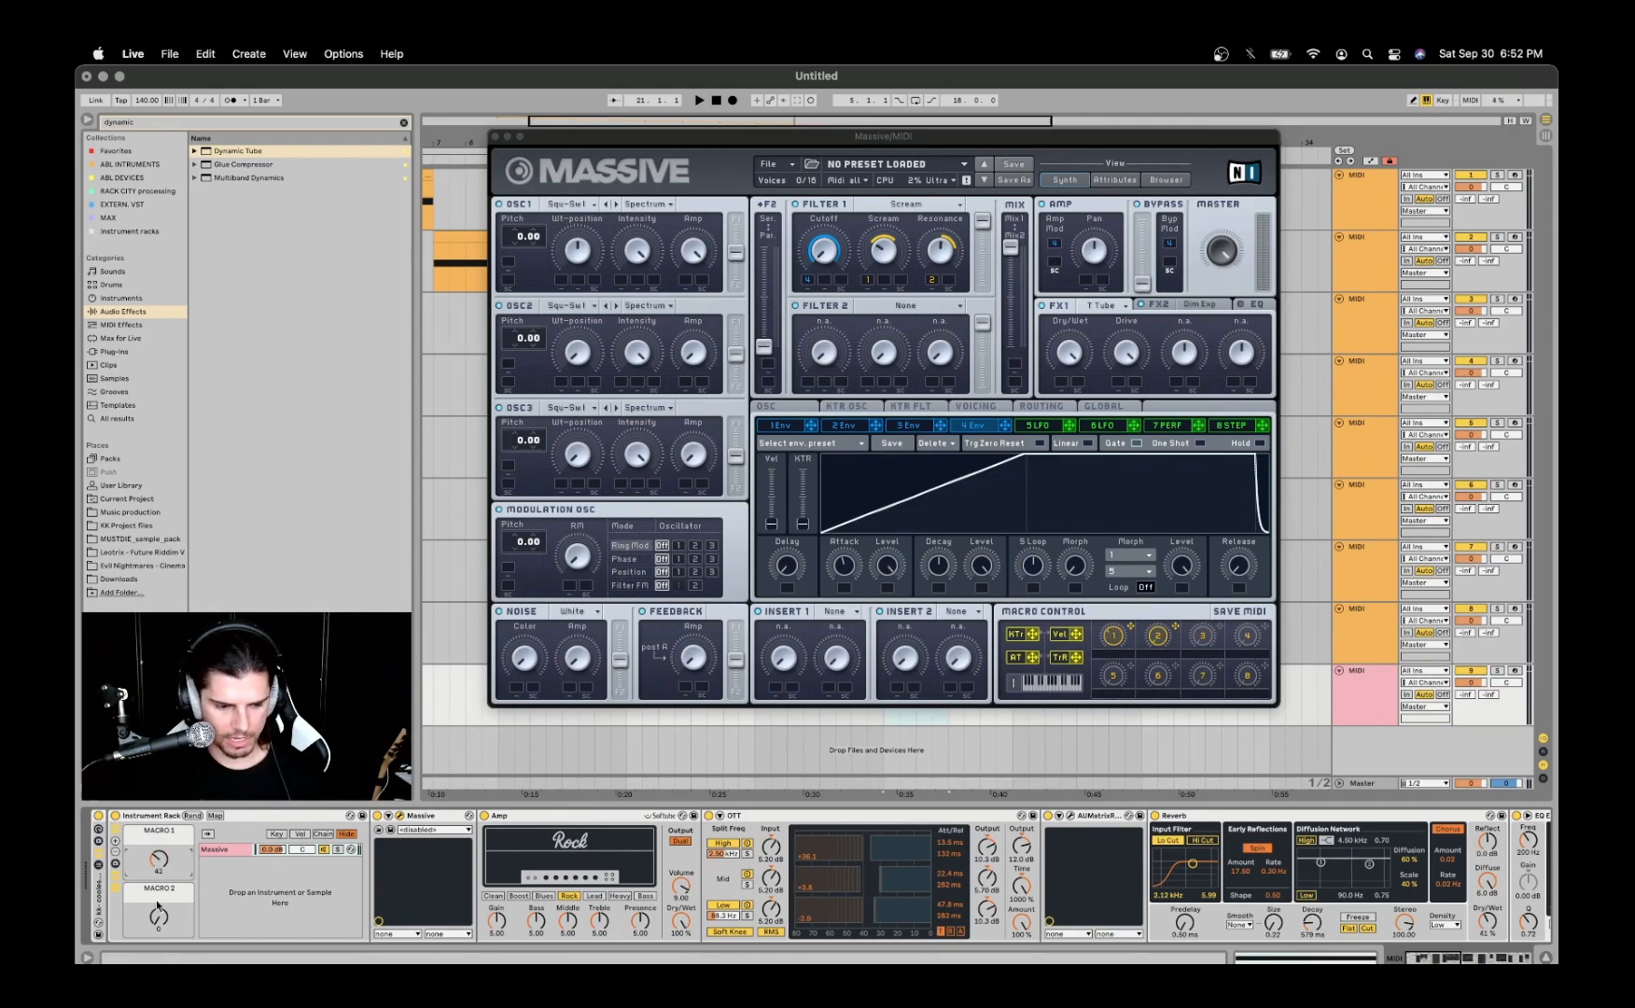
key(super+z)
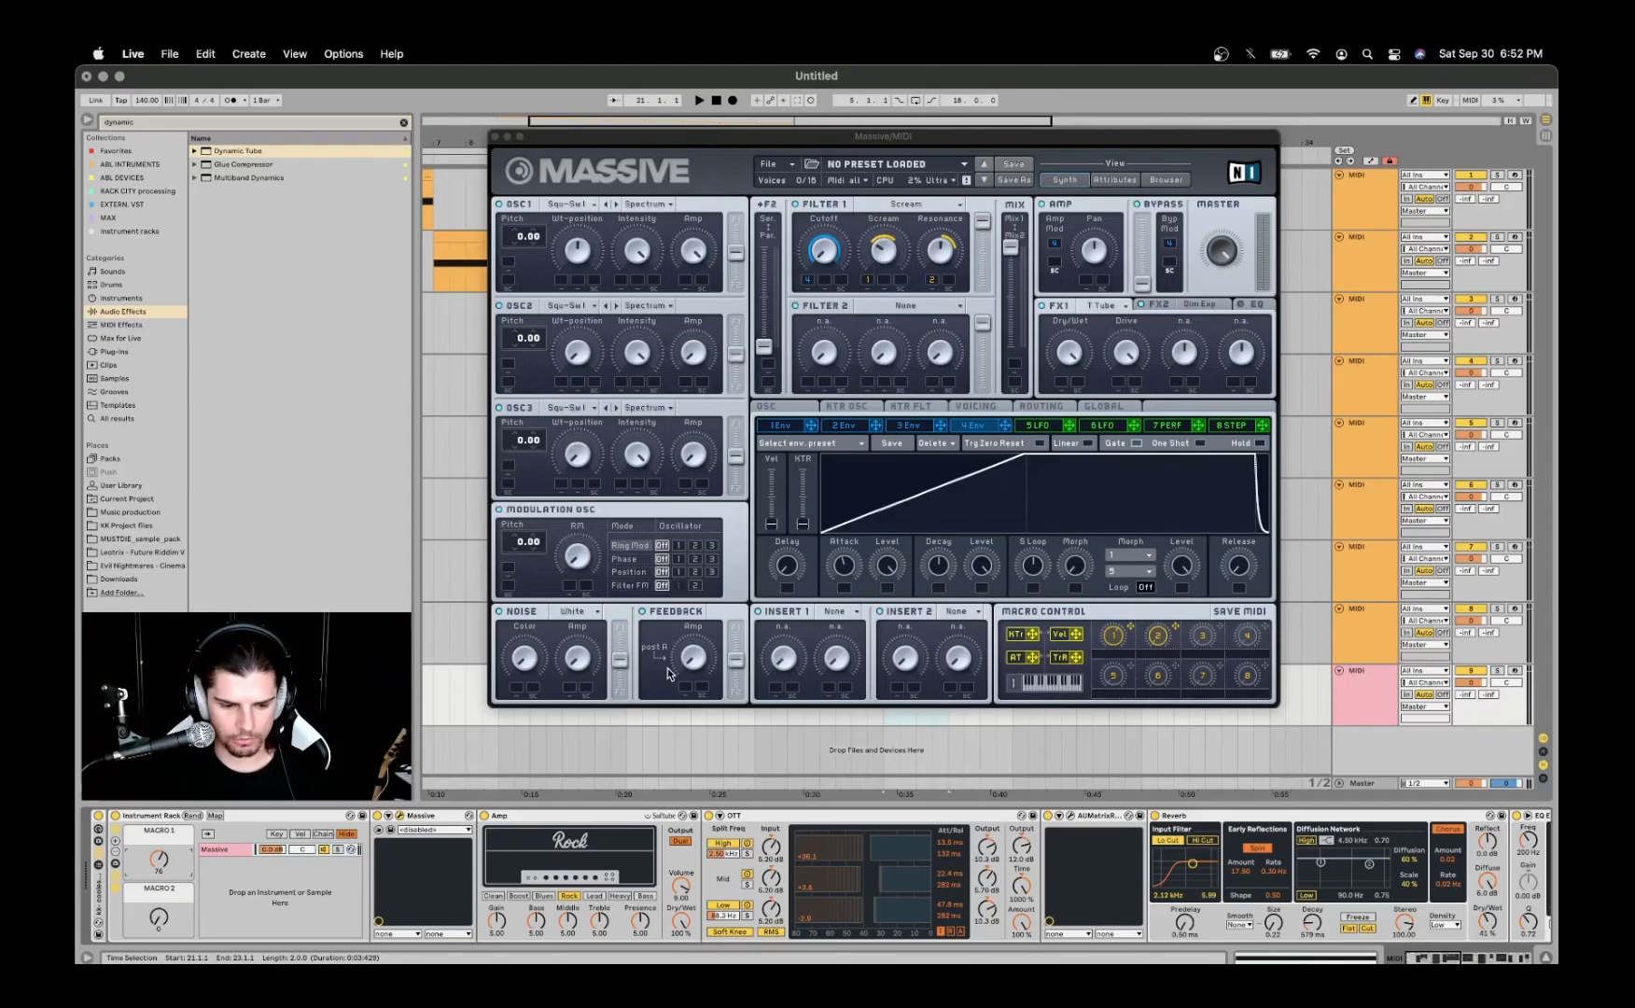
- Play the ninth track's clip, and put away Massive by closing its window and collapsing its device
key(space)
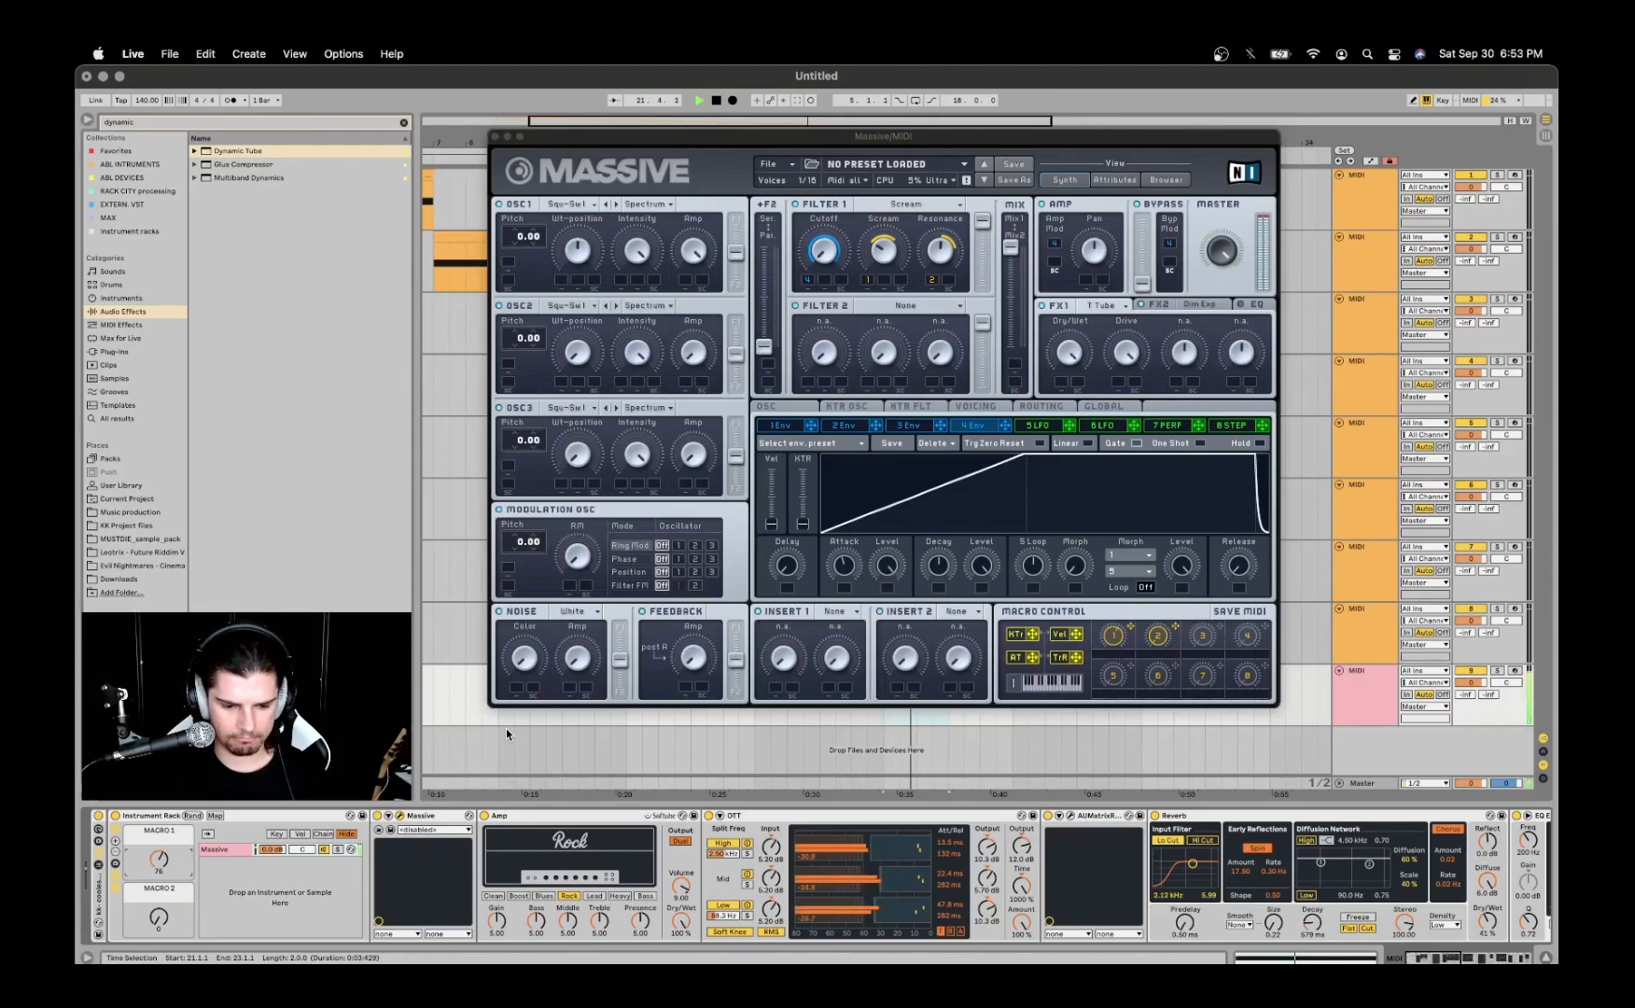
key(space)
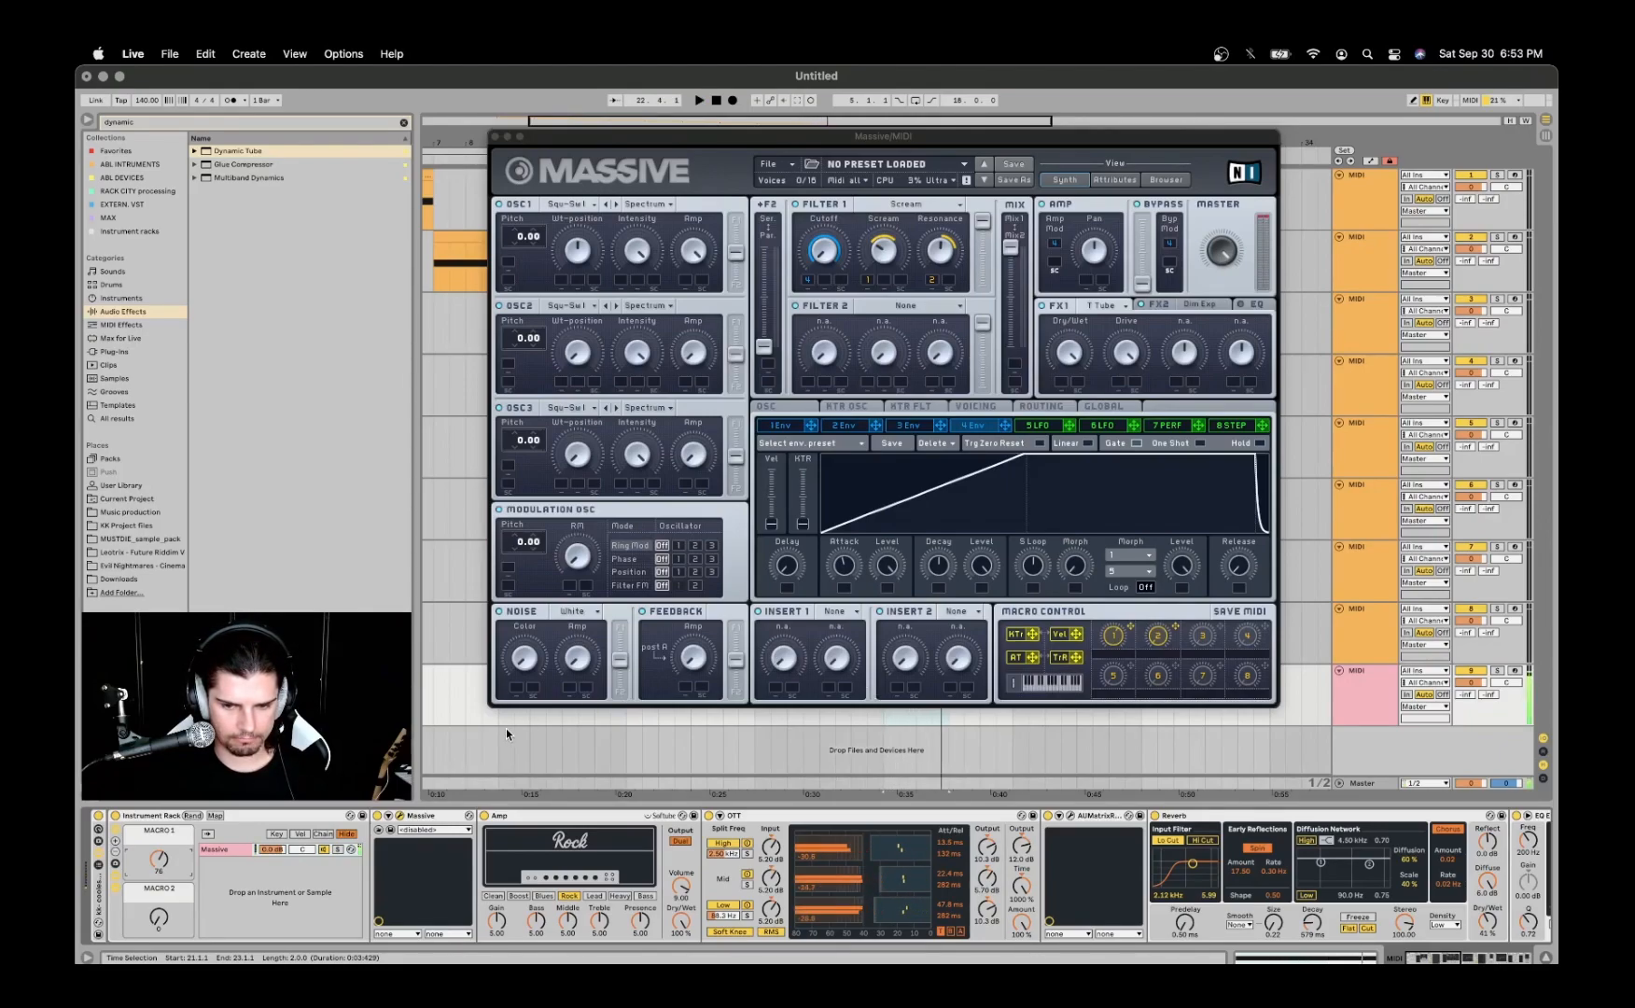
click(495, 136)
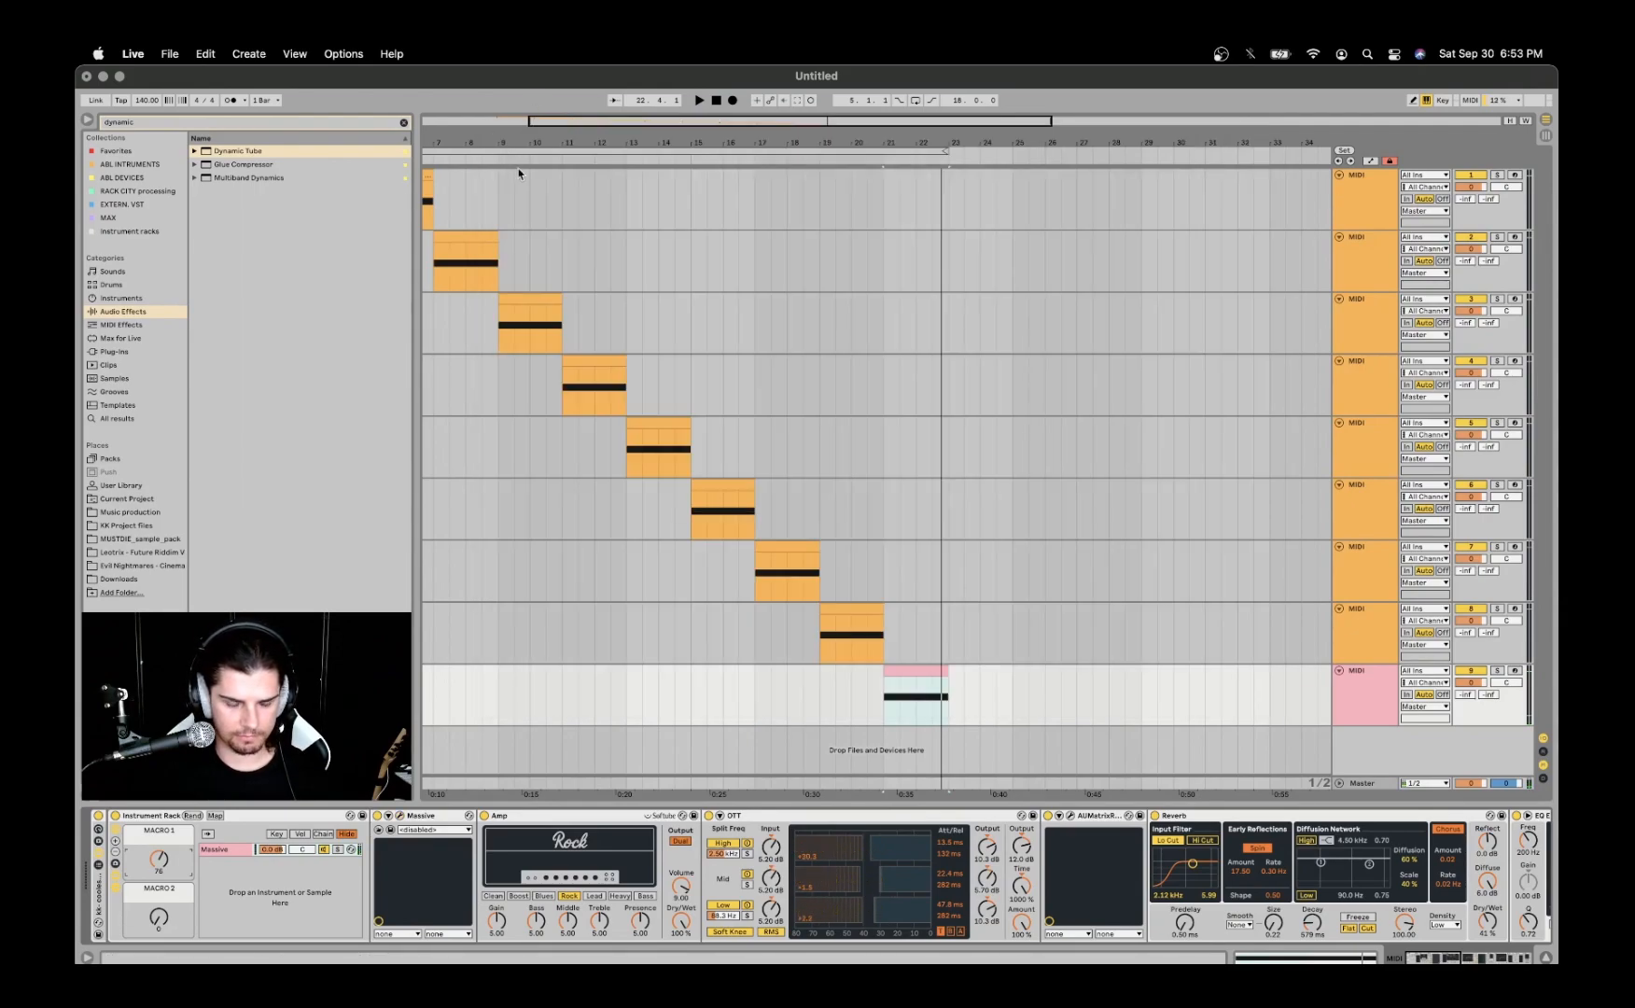
double_click(417, 817)
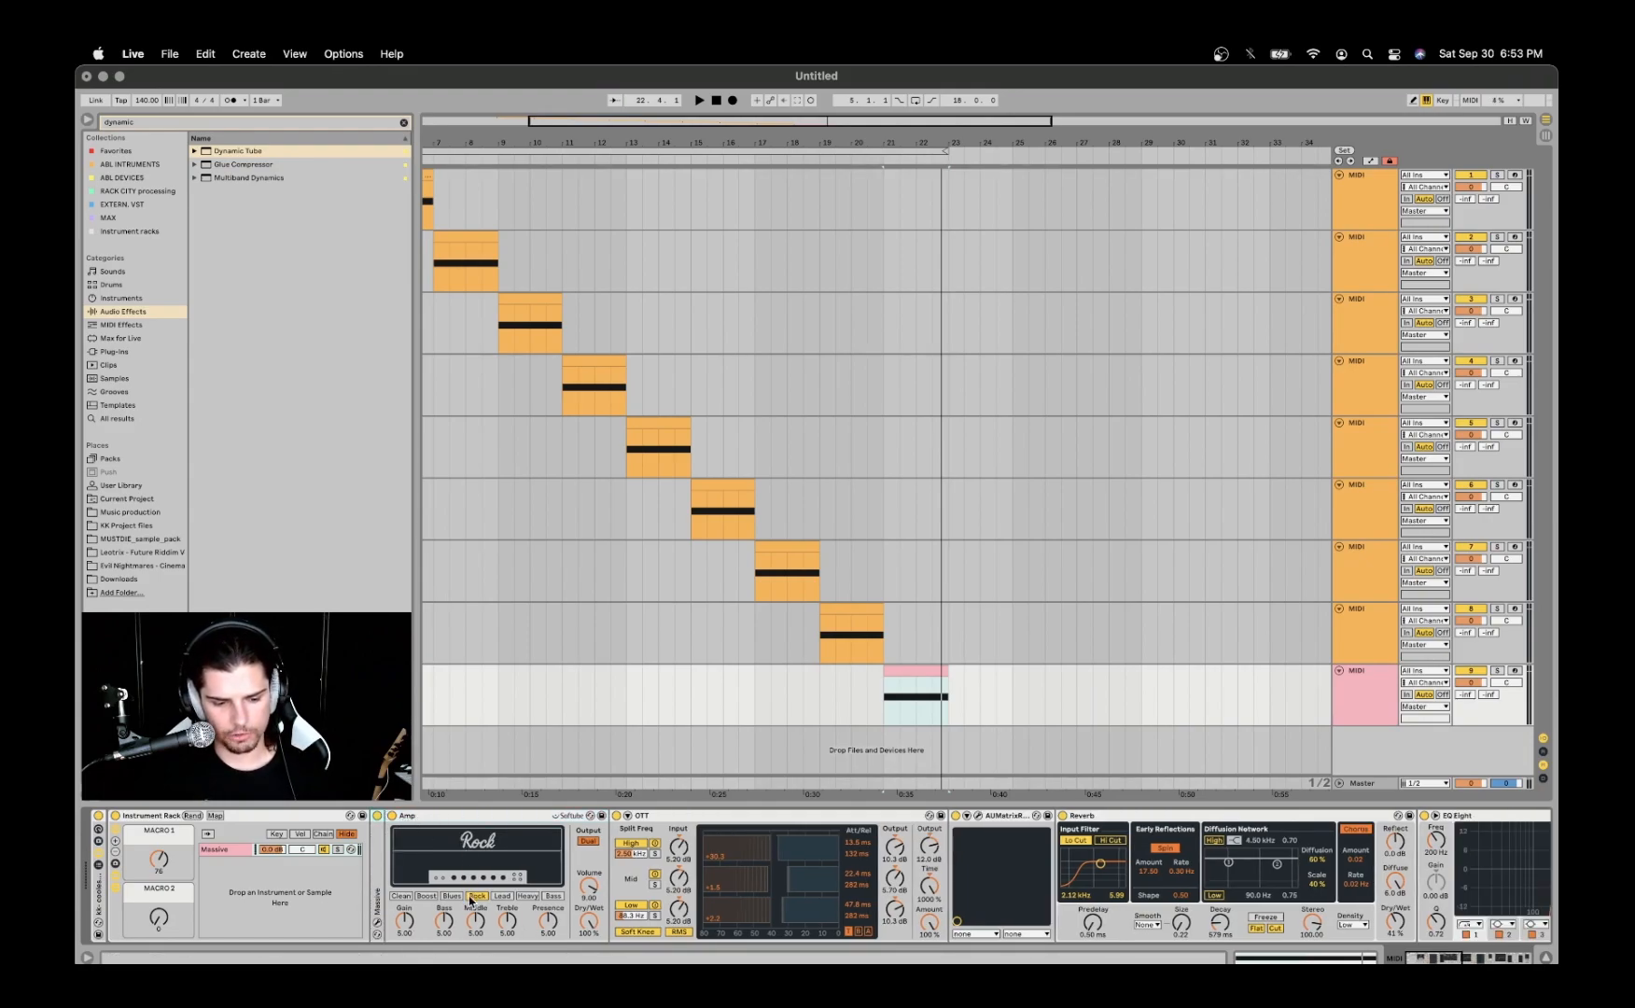
- Review the Amp and OTT devices, and open AUMatrixReverb to examine its mix and room parameters
click(504, 817)
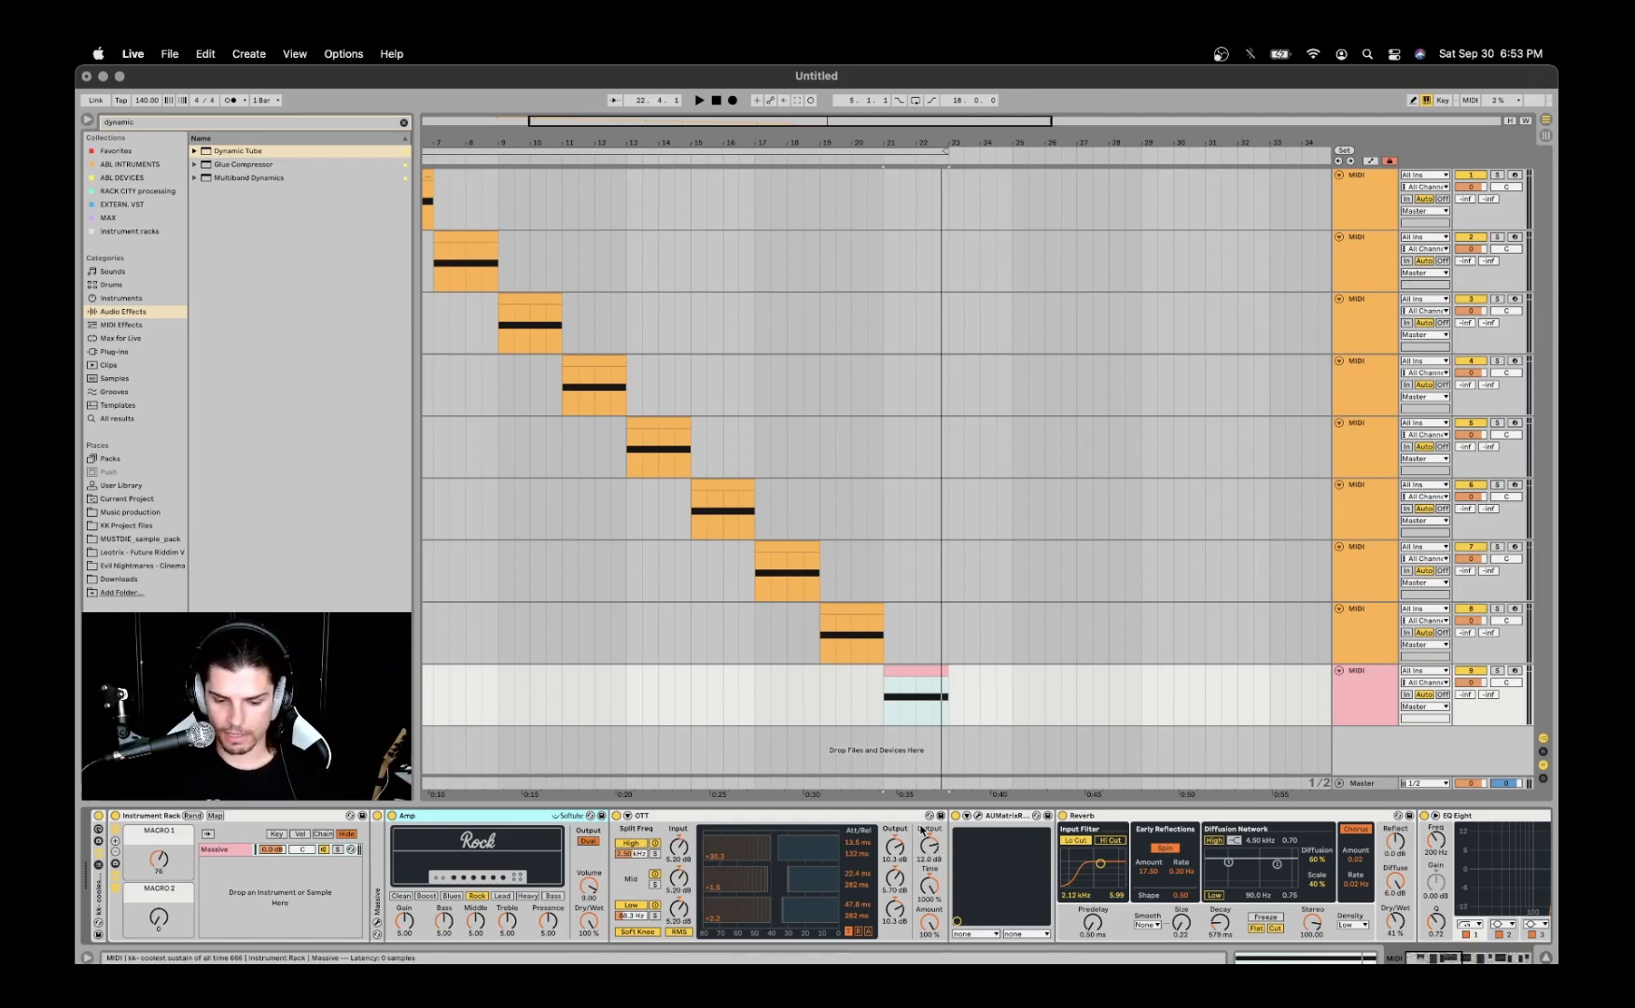
scroll(852, 833, right, 5)
click(813, 815)
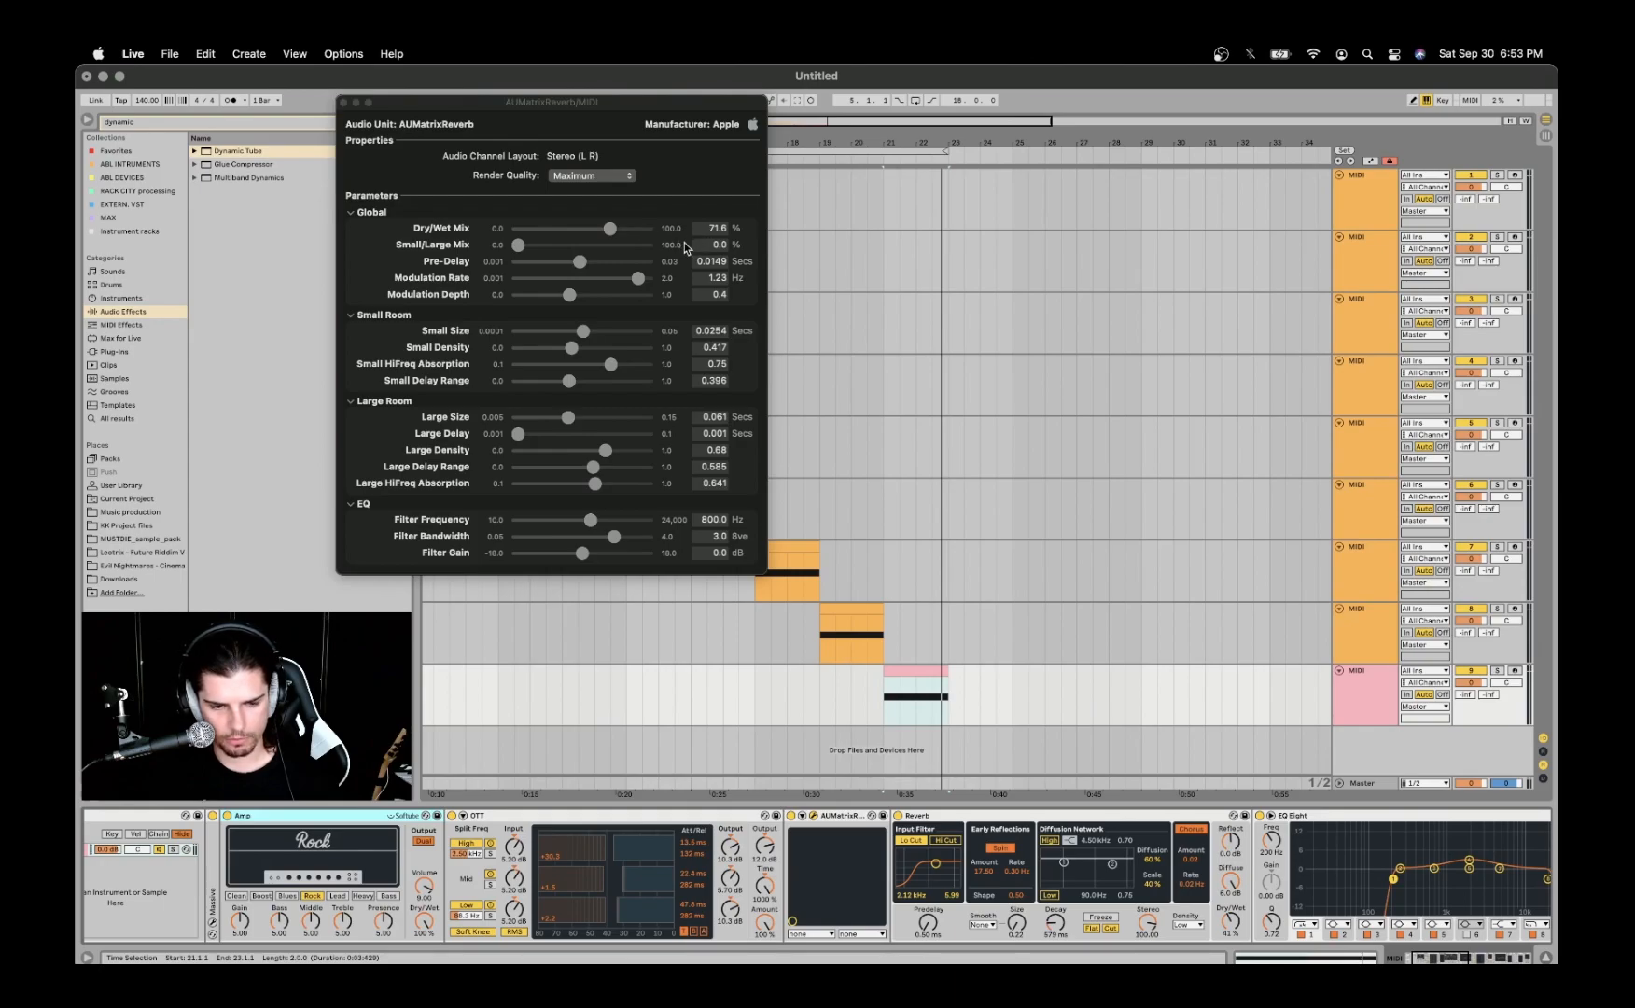
click(342, 102)
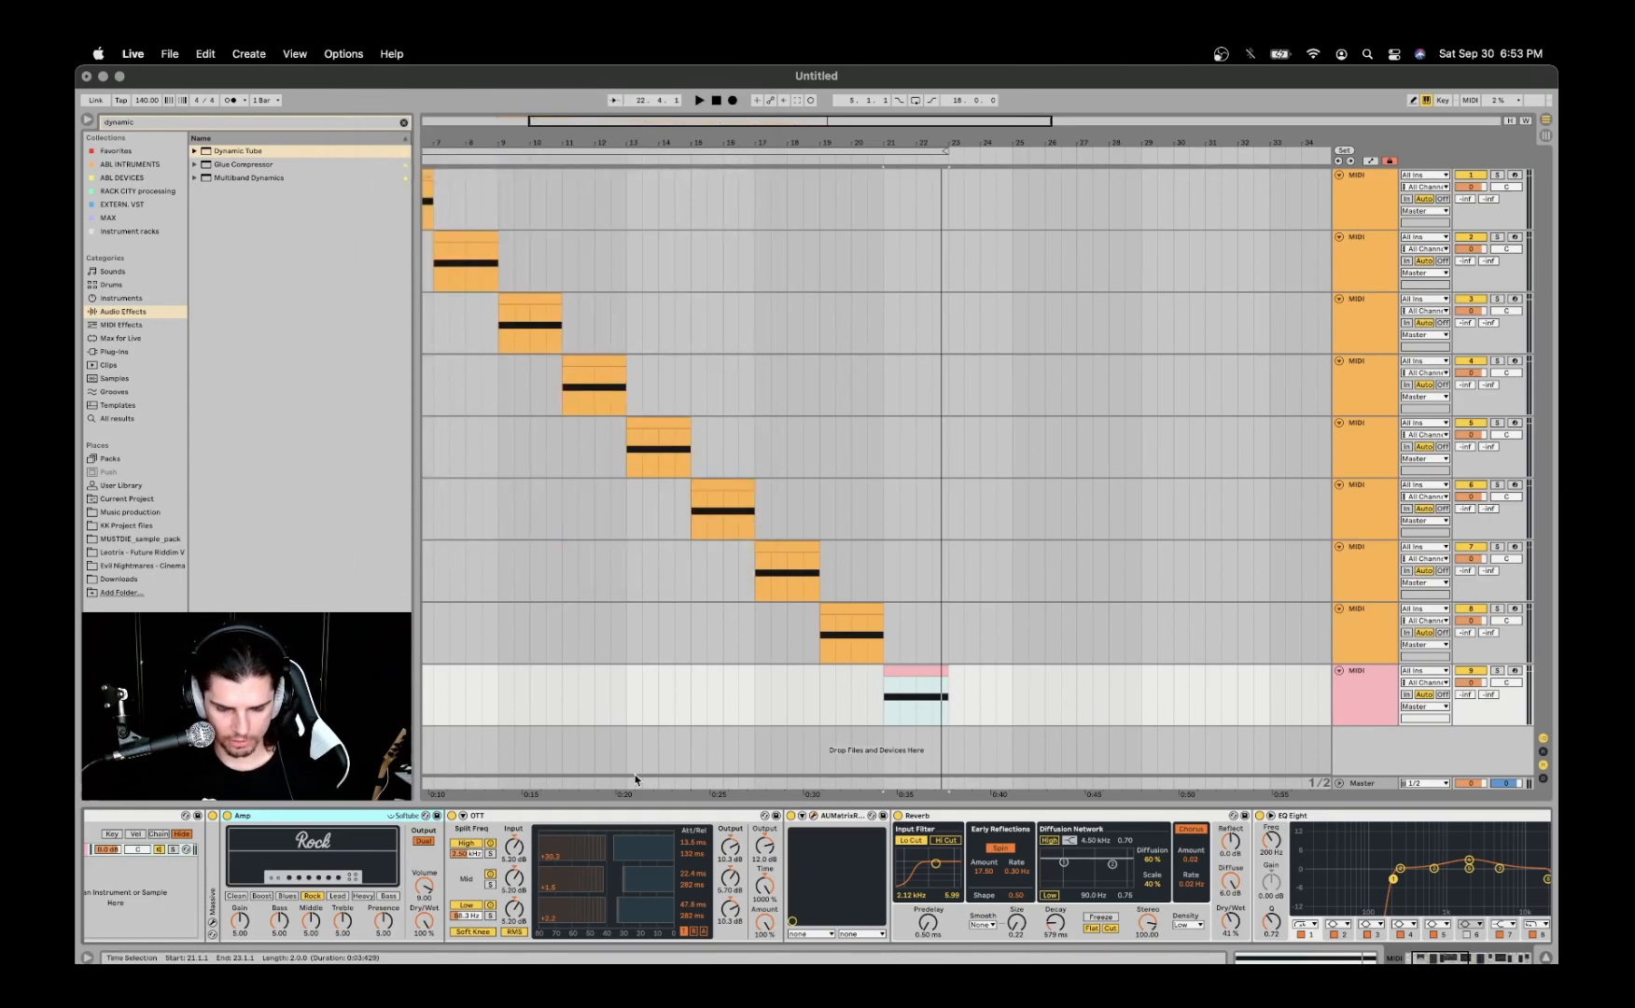
- Examine the Reverb settings and the curve of the EQ Eight that follows it
click(843, 819)
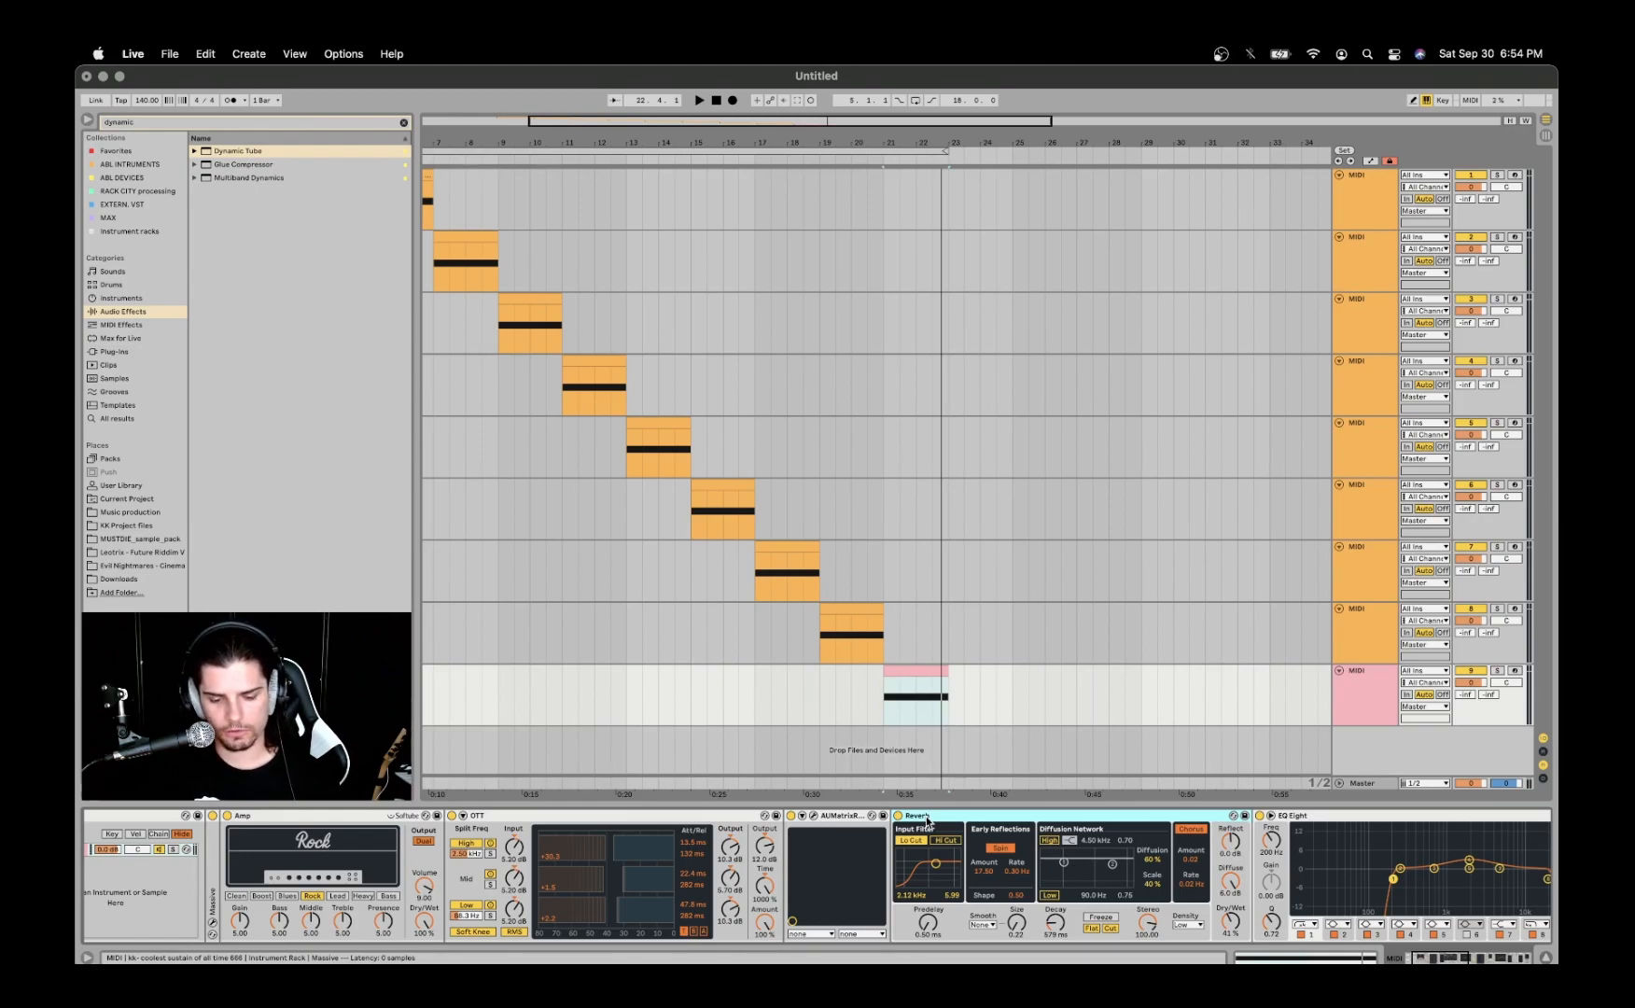
scroll(941, 929, right, 4)
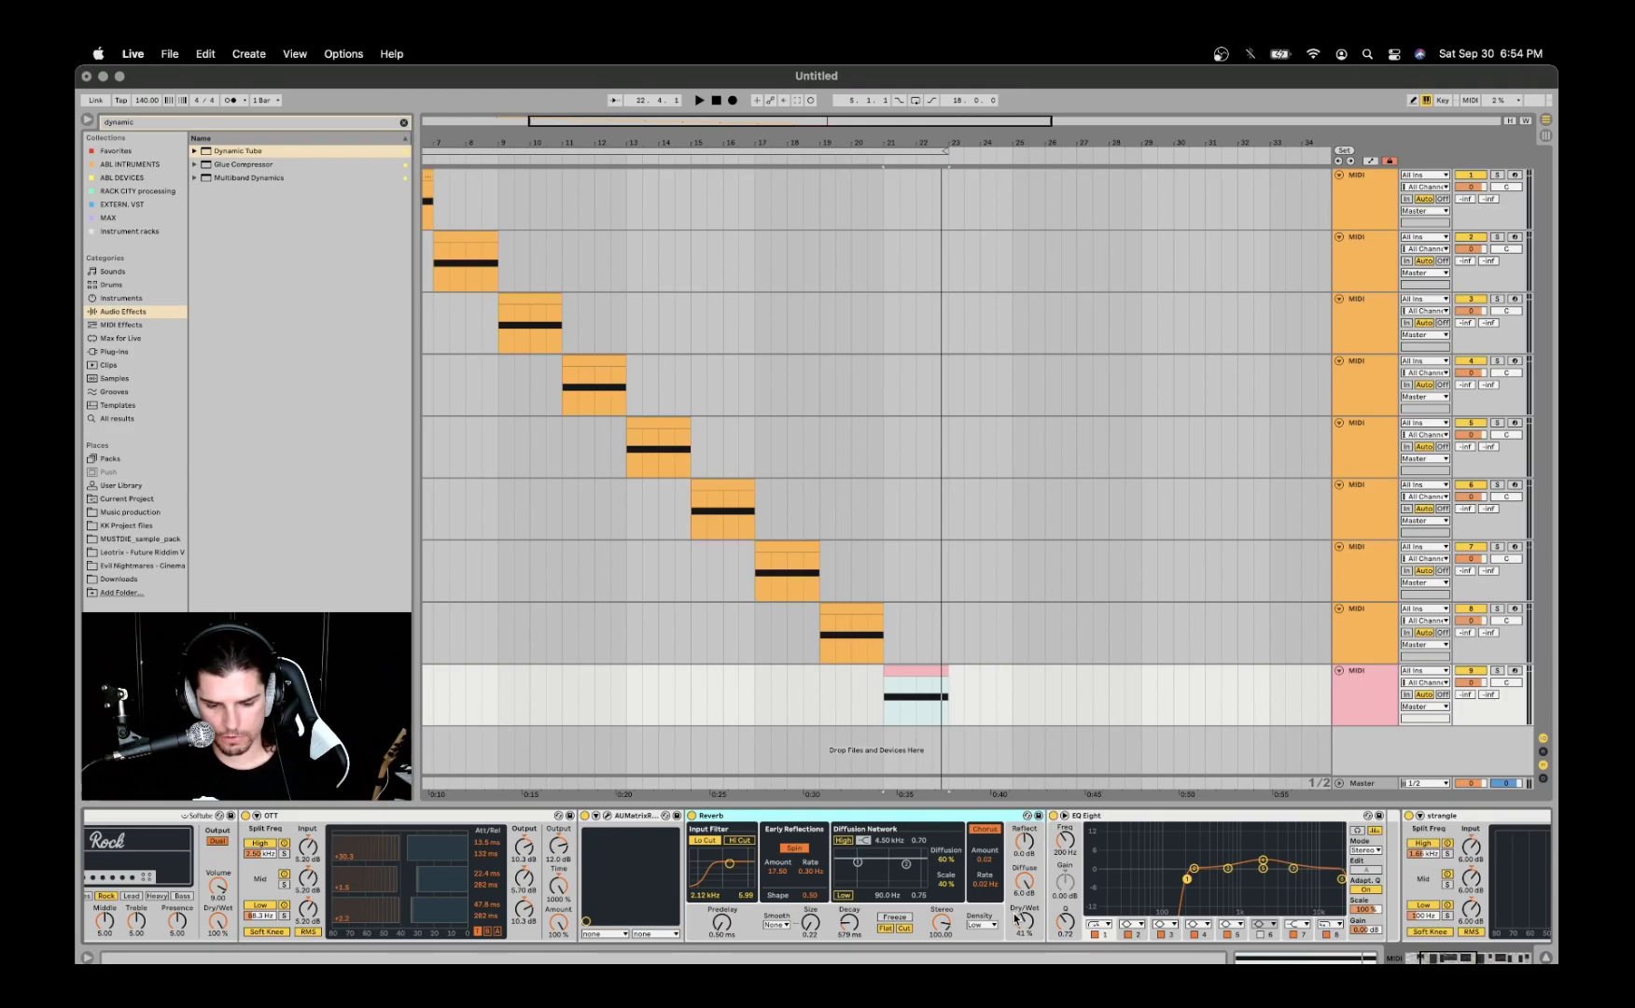
scroll(1022, 919, right, 10)
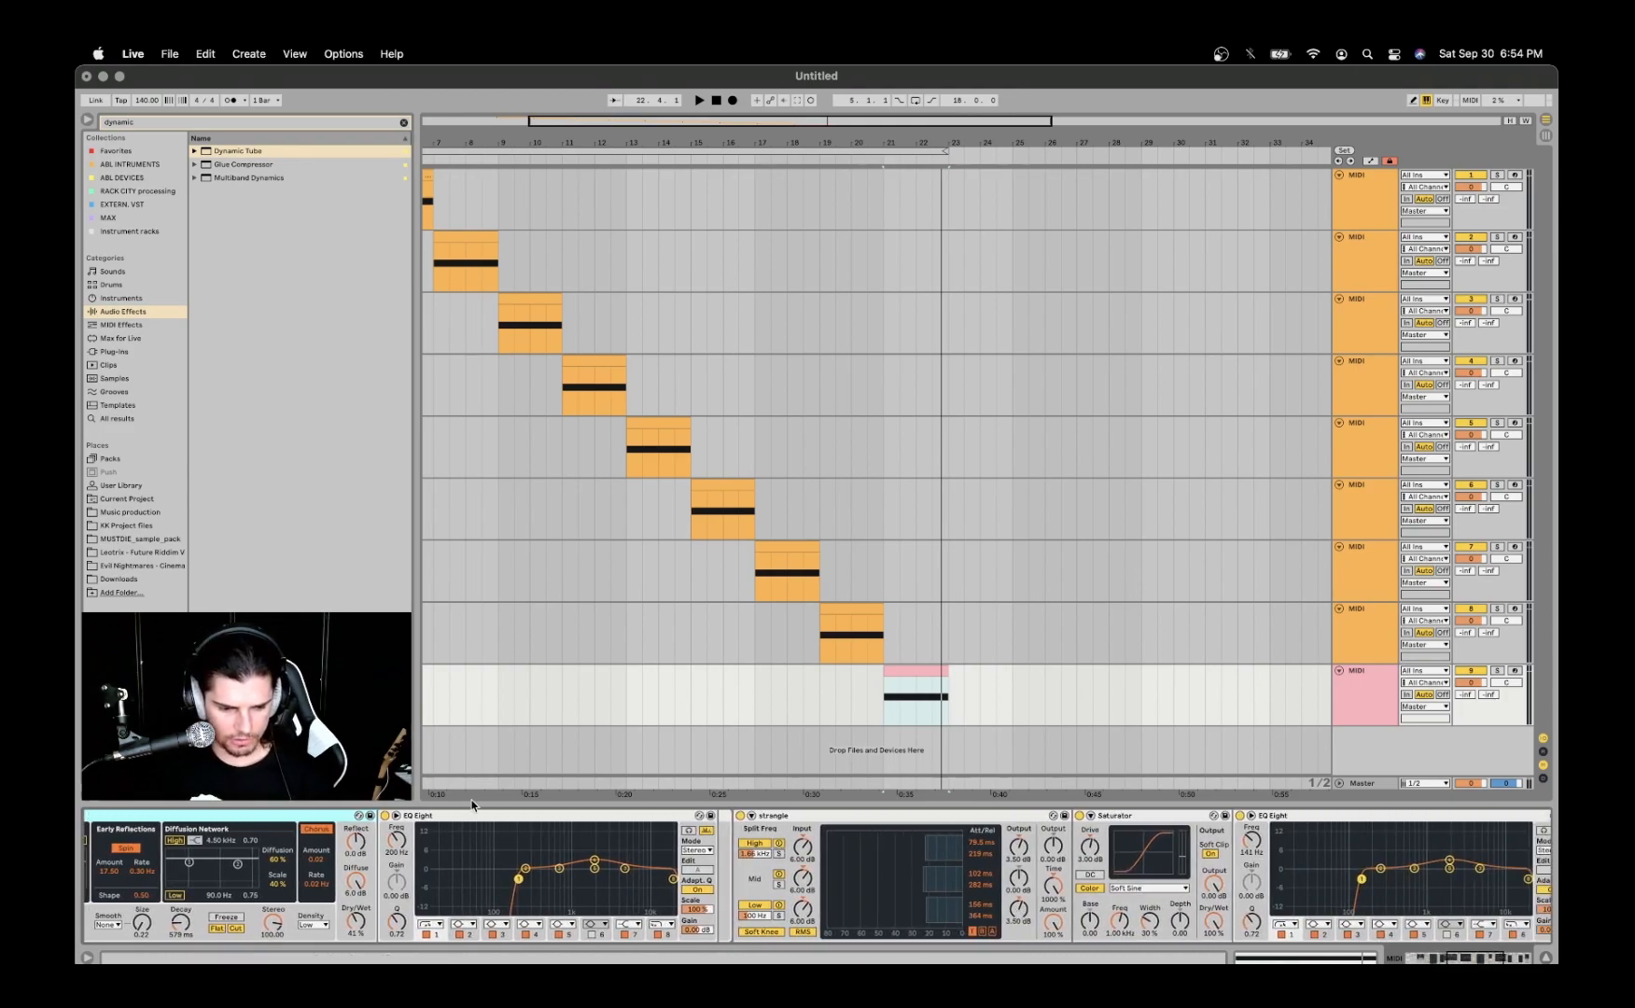
click(600, 860)
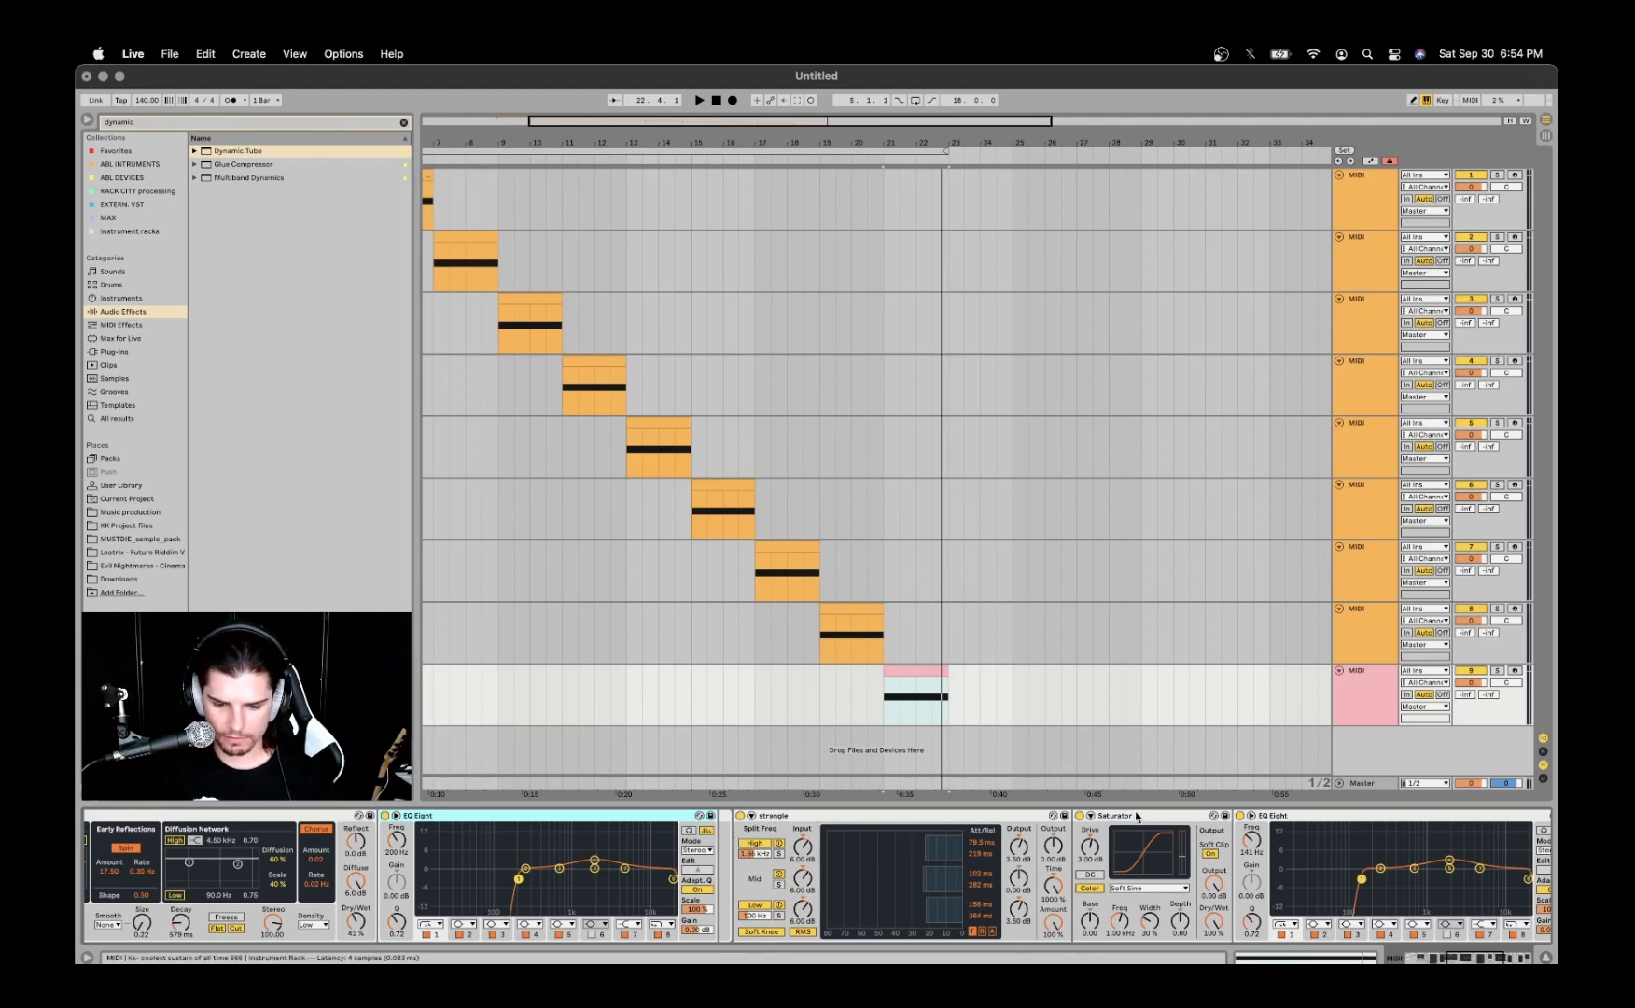
- Review the strangle and Saturator devices, and compare the EQ Eight curves before and after them
scroll(1137, 816, right, 5)
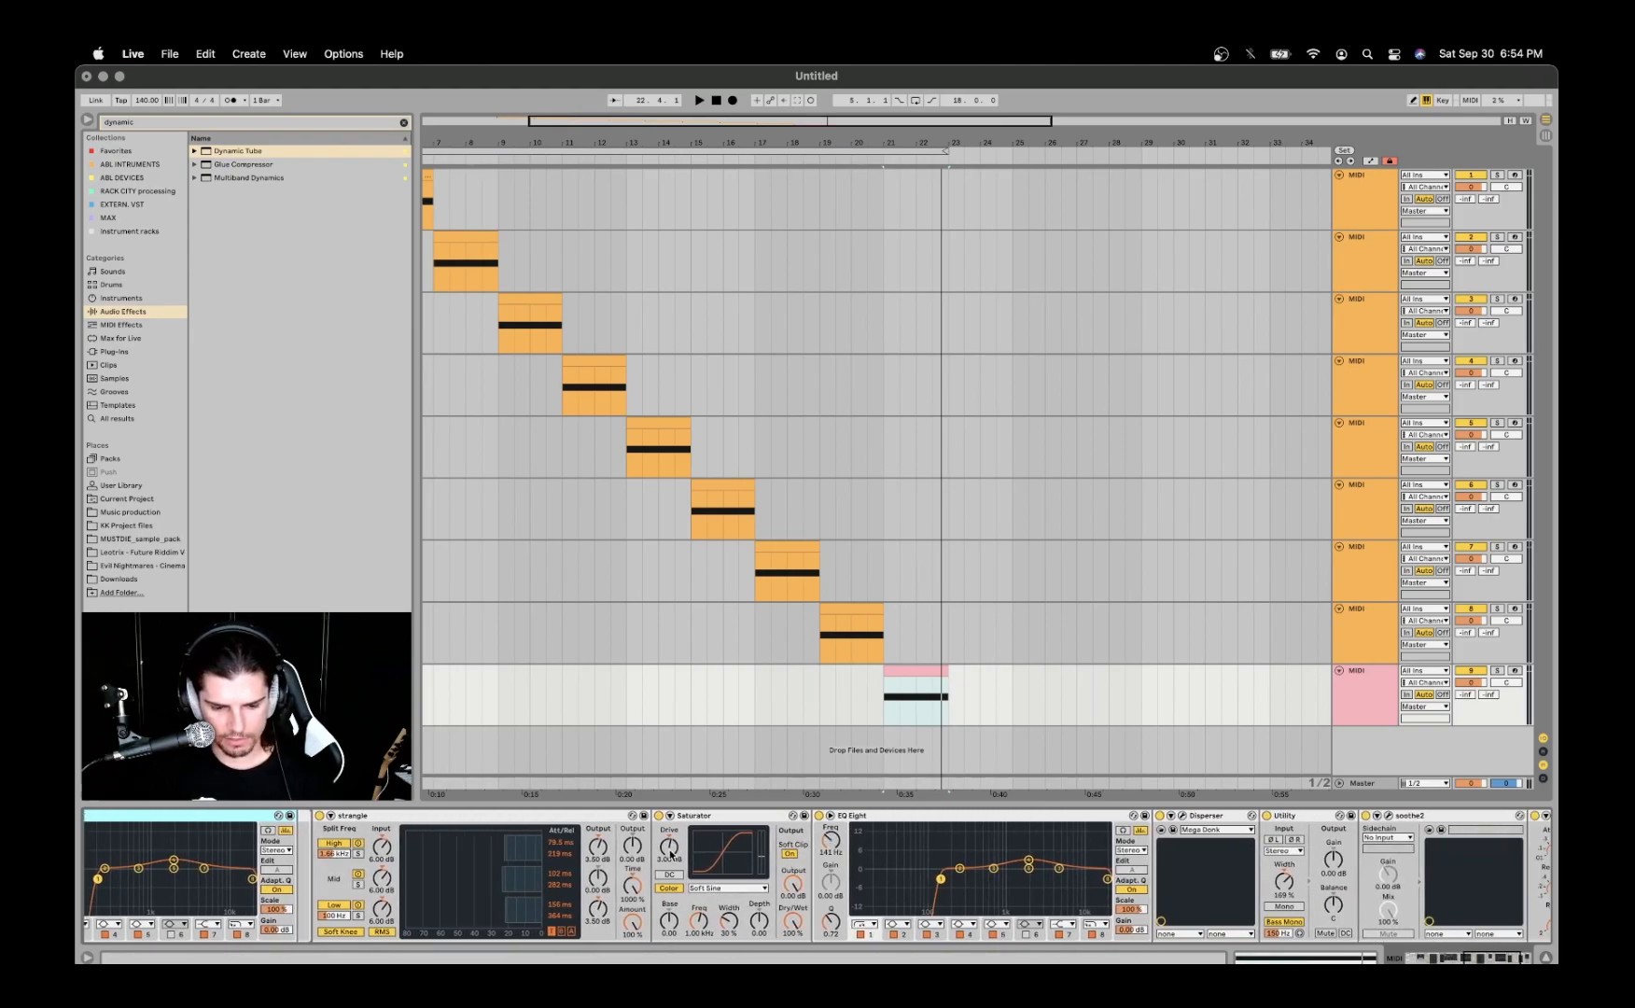
scroll(802, 821, right, 2)
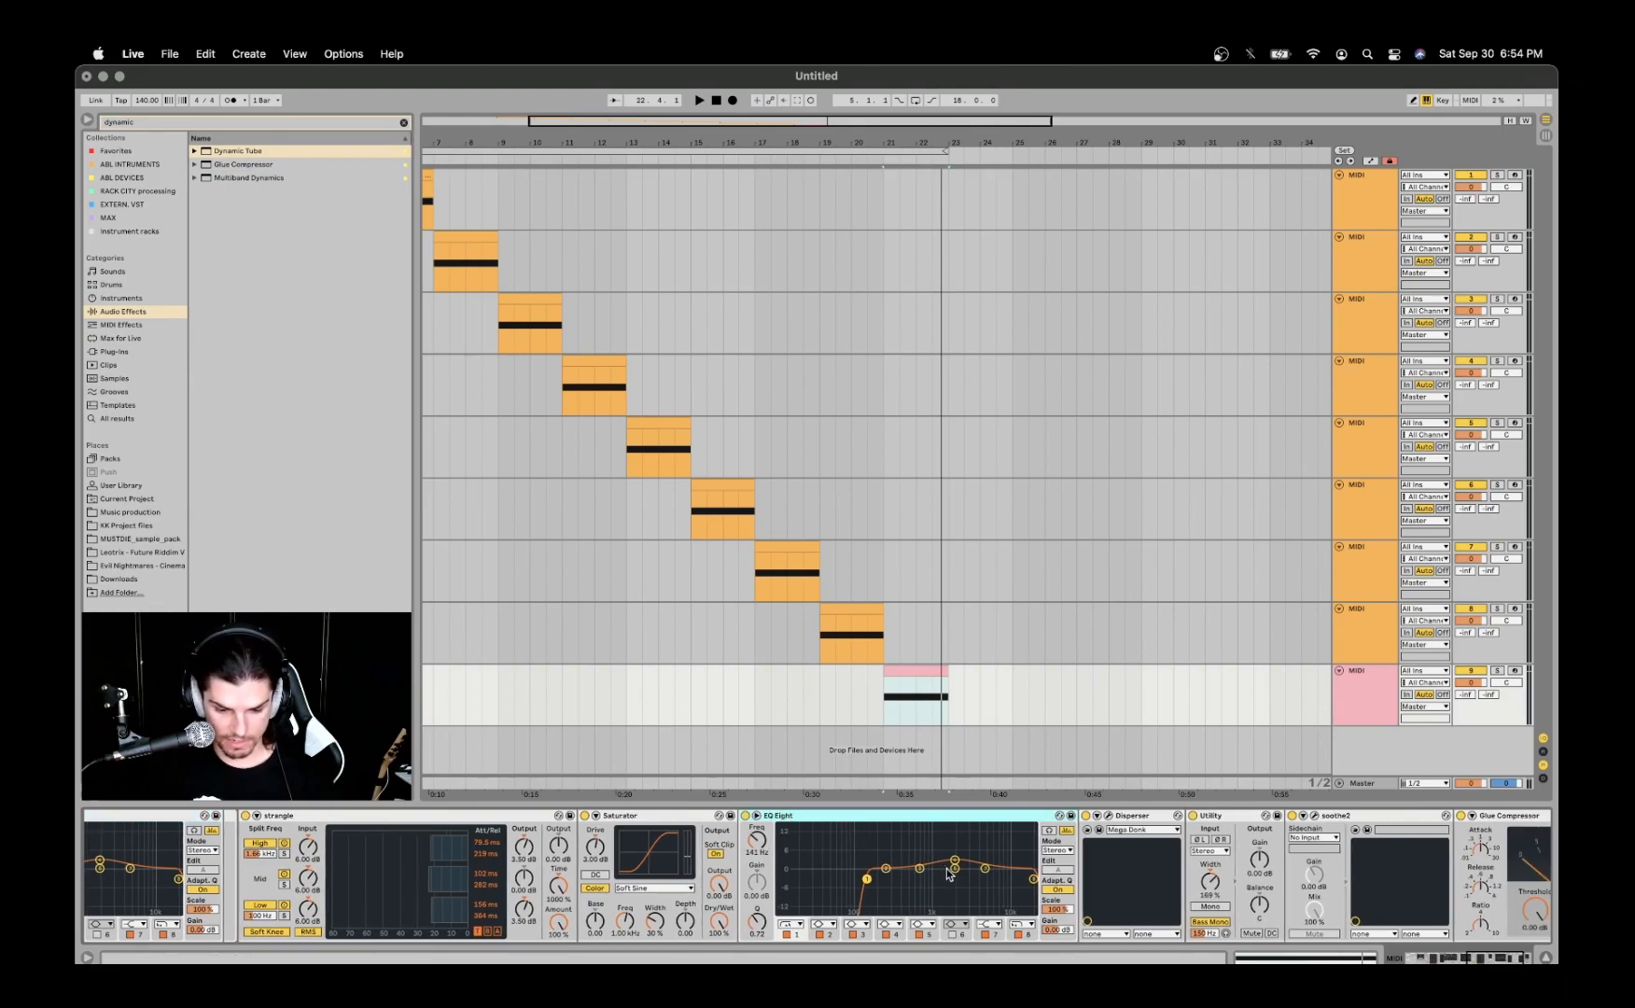
scroll(896, 873, left, 3)
click(256, 817)
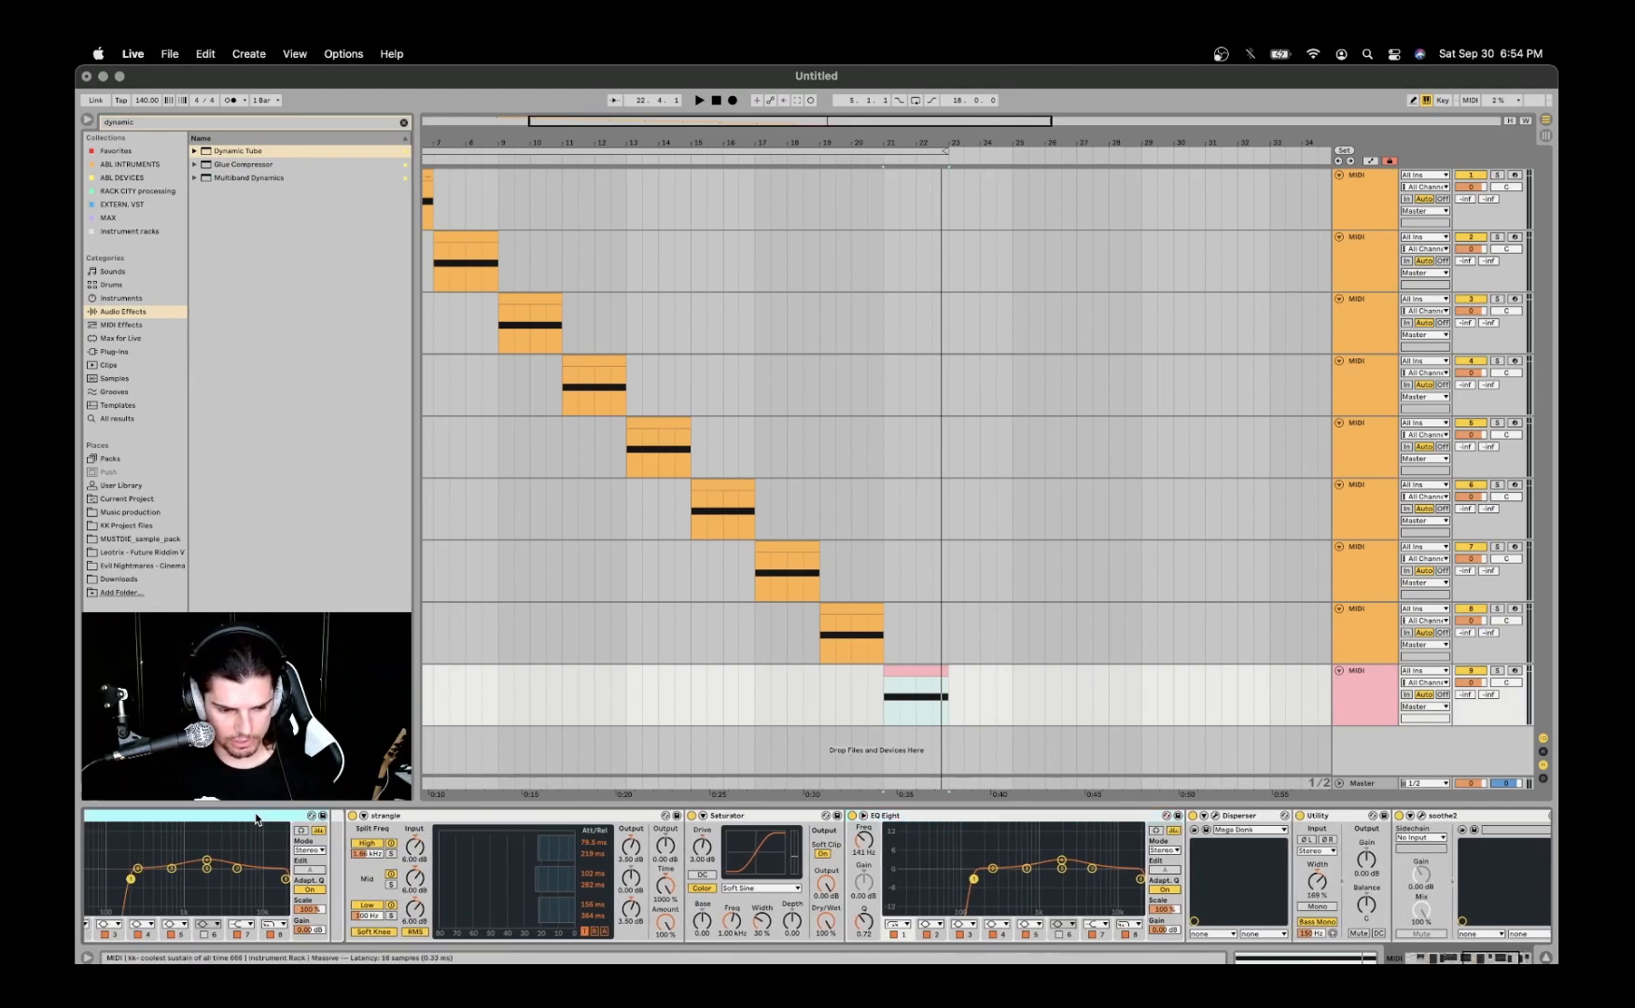
click(1083, 821)
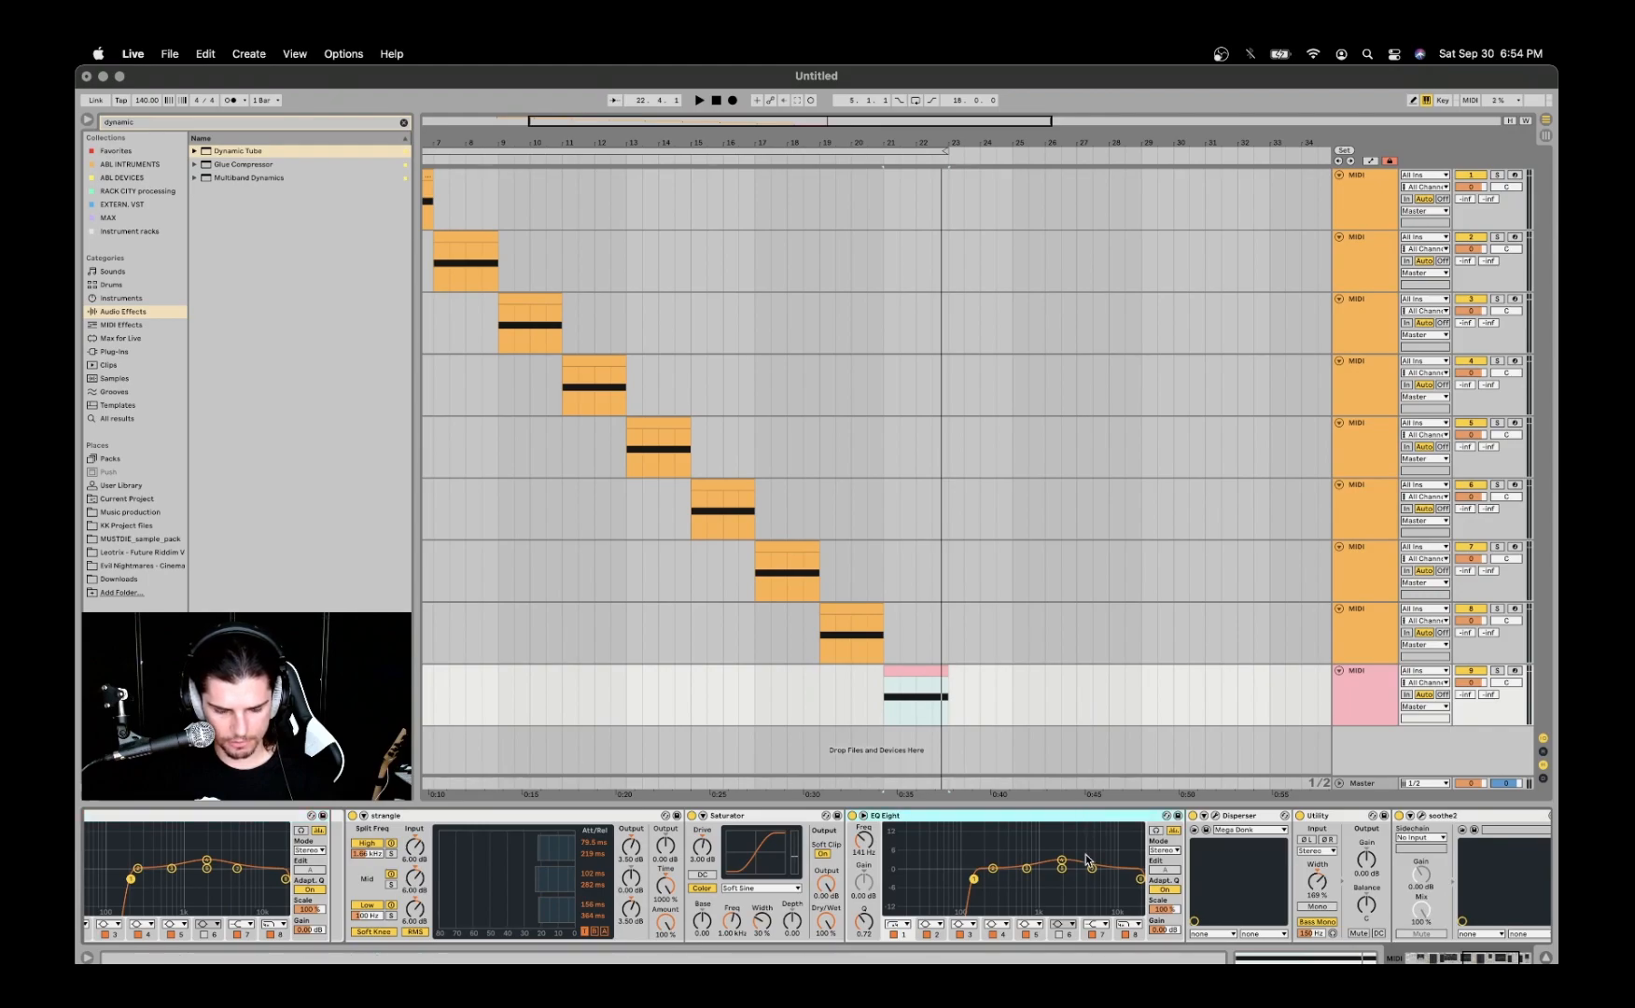
- Open Disperser, examine its frequency curve and play the ninth track through it
scroll(1111, 849, right, 8)
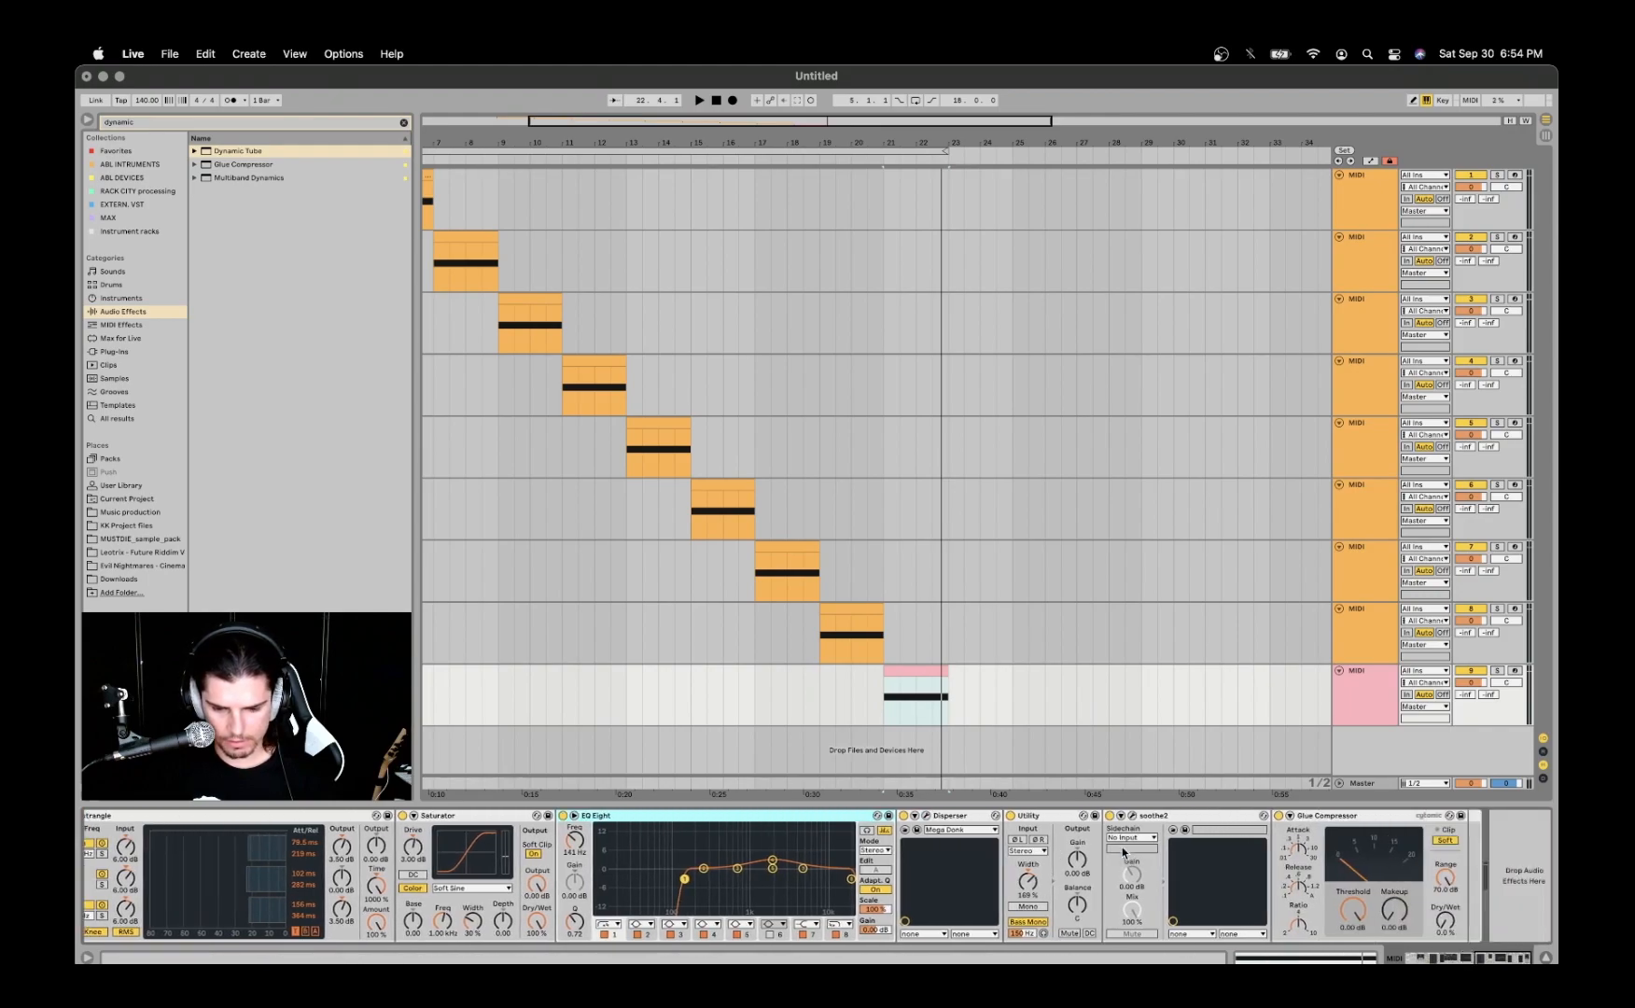
click(925, 815)
click(621, 155)
drag(633, 152, 639, 158)
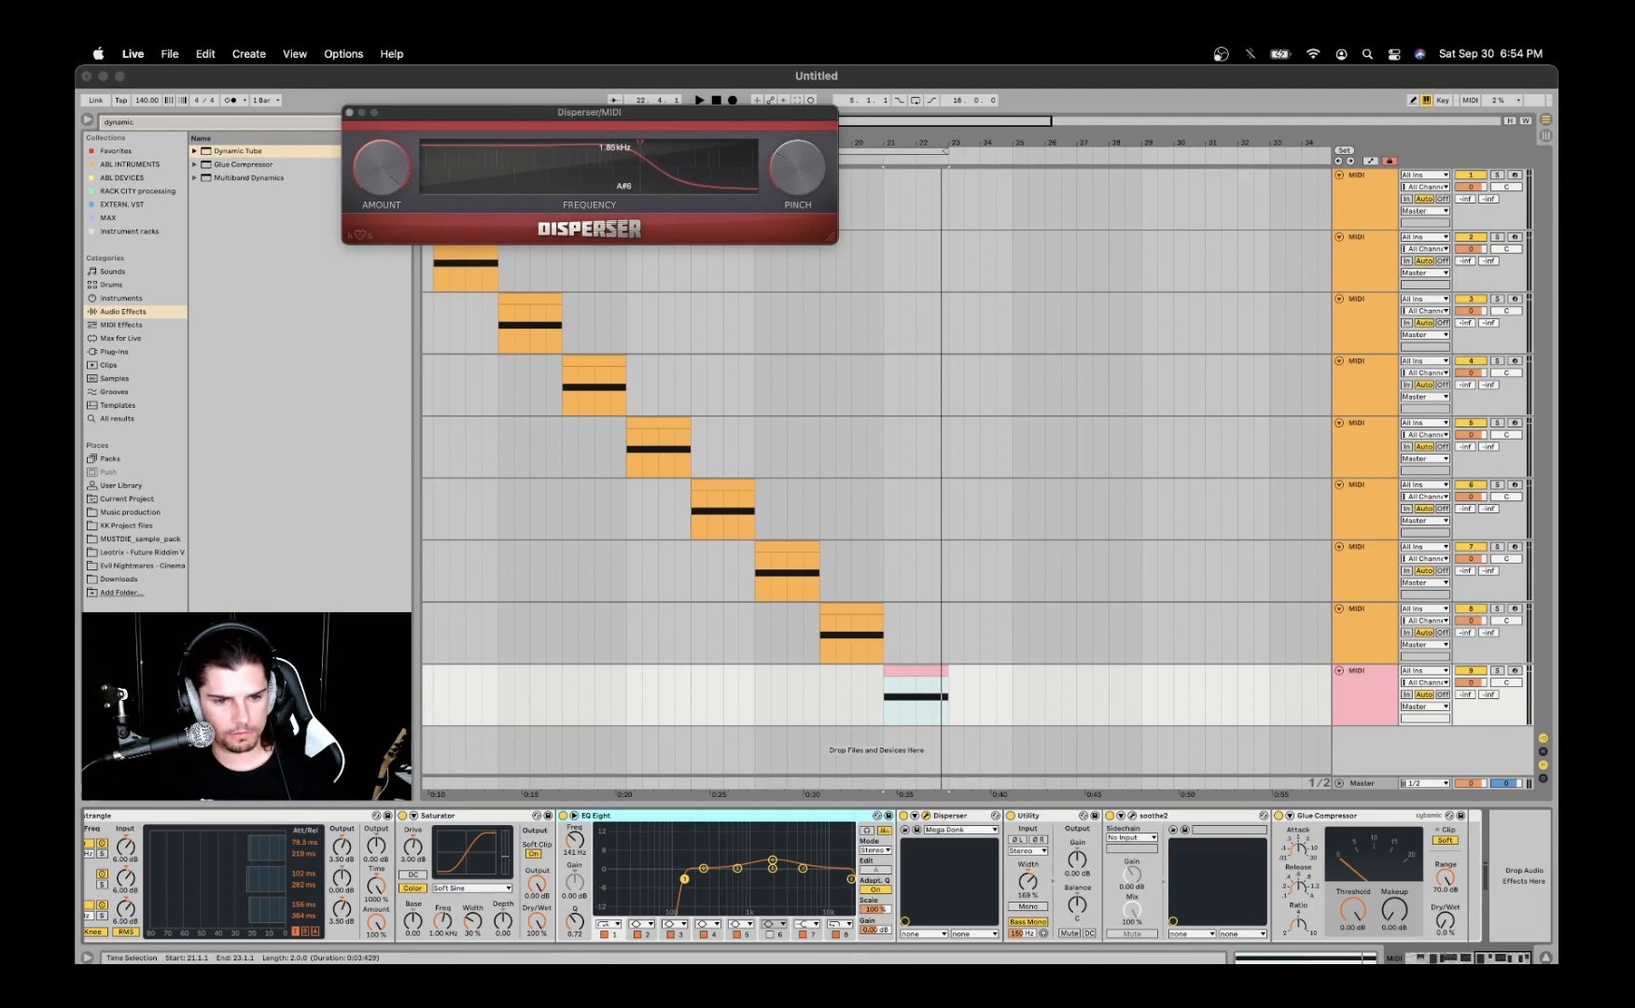
key(space)
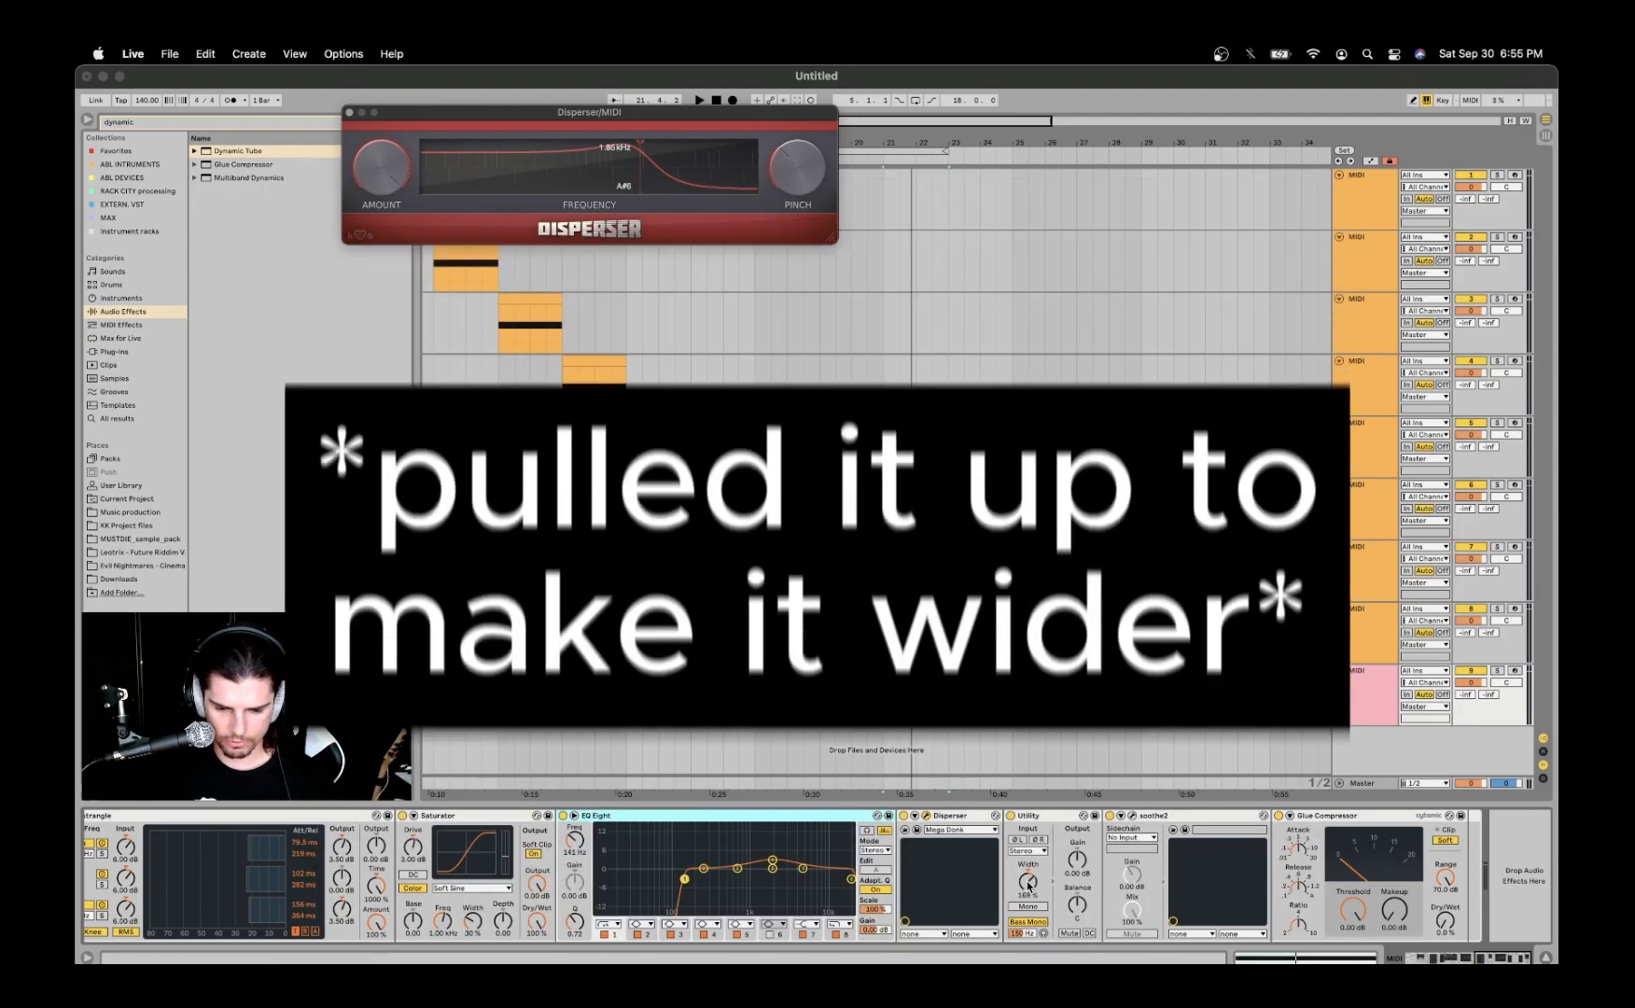
- Open soothe2 on the ninth track, watch its processing during playback, and close its window
click(1132, 815)
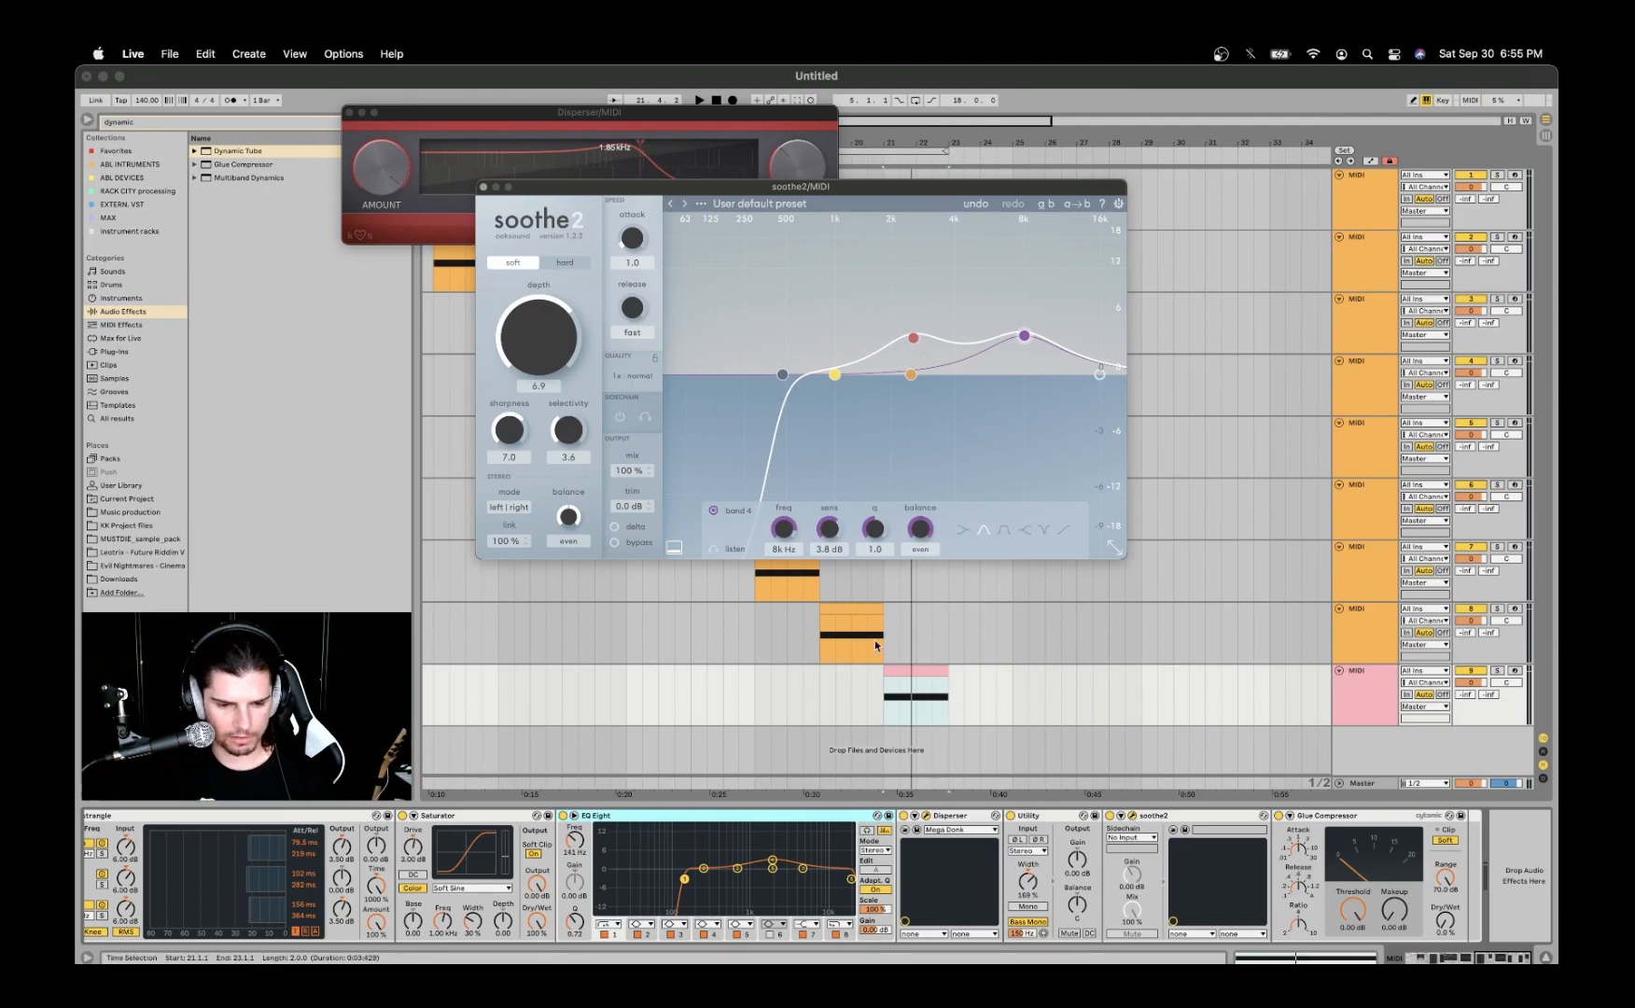
click(1109, 818)
key(space)
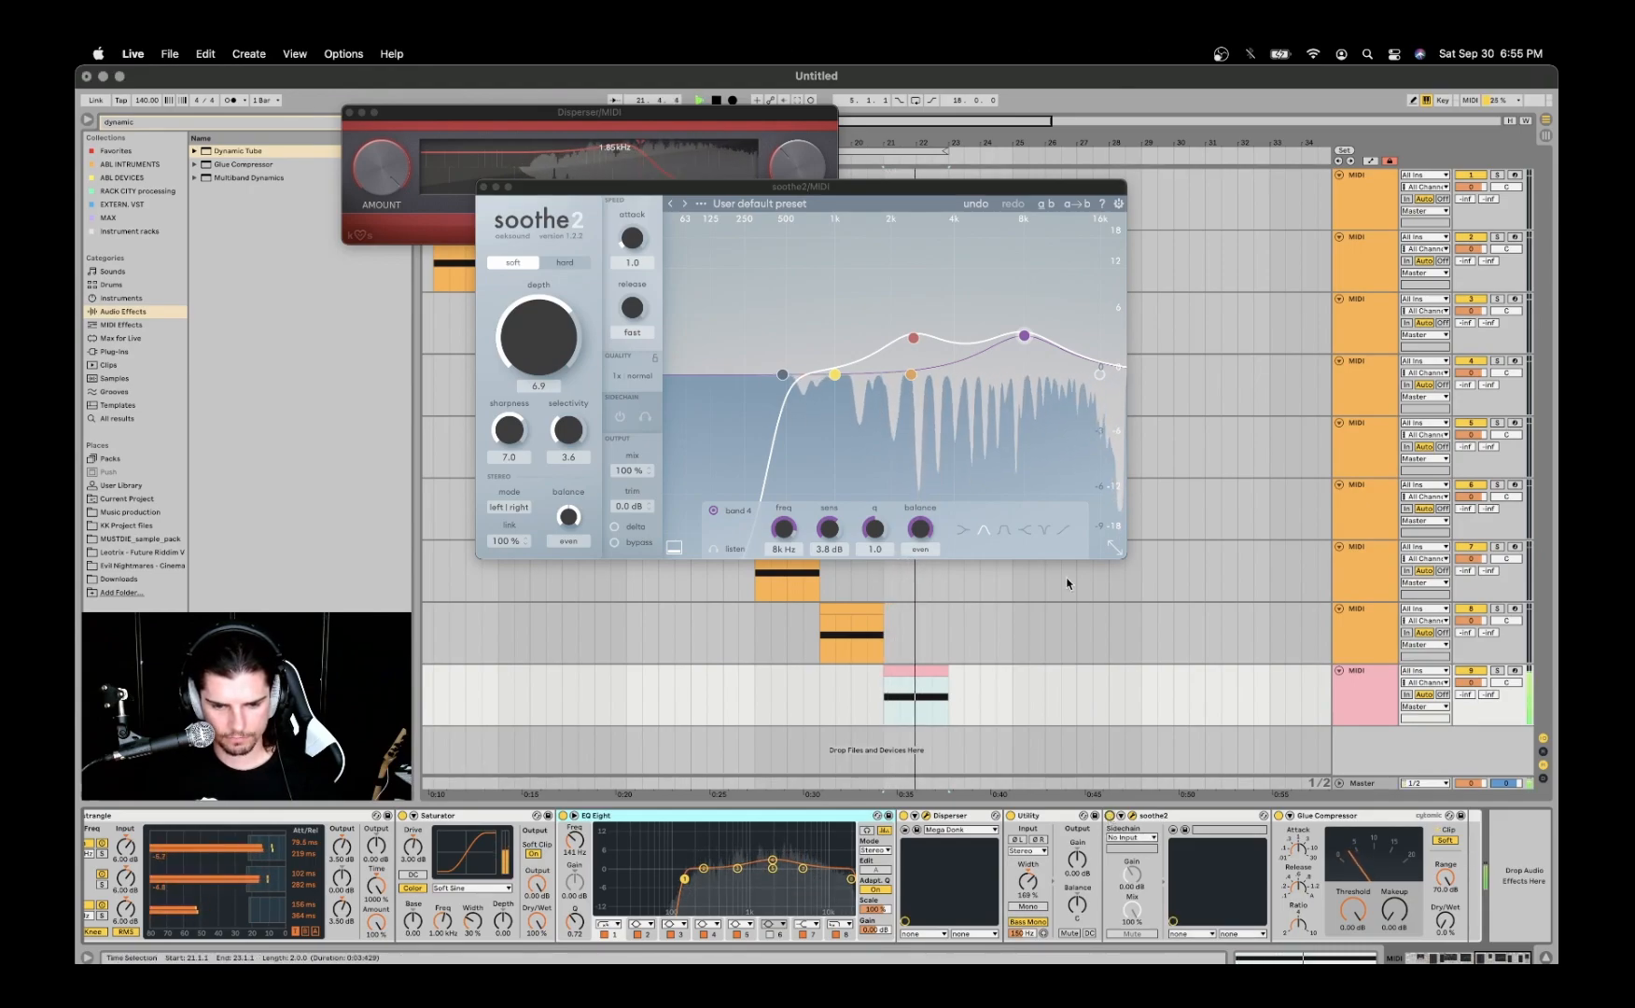
key(space)
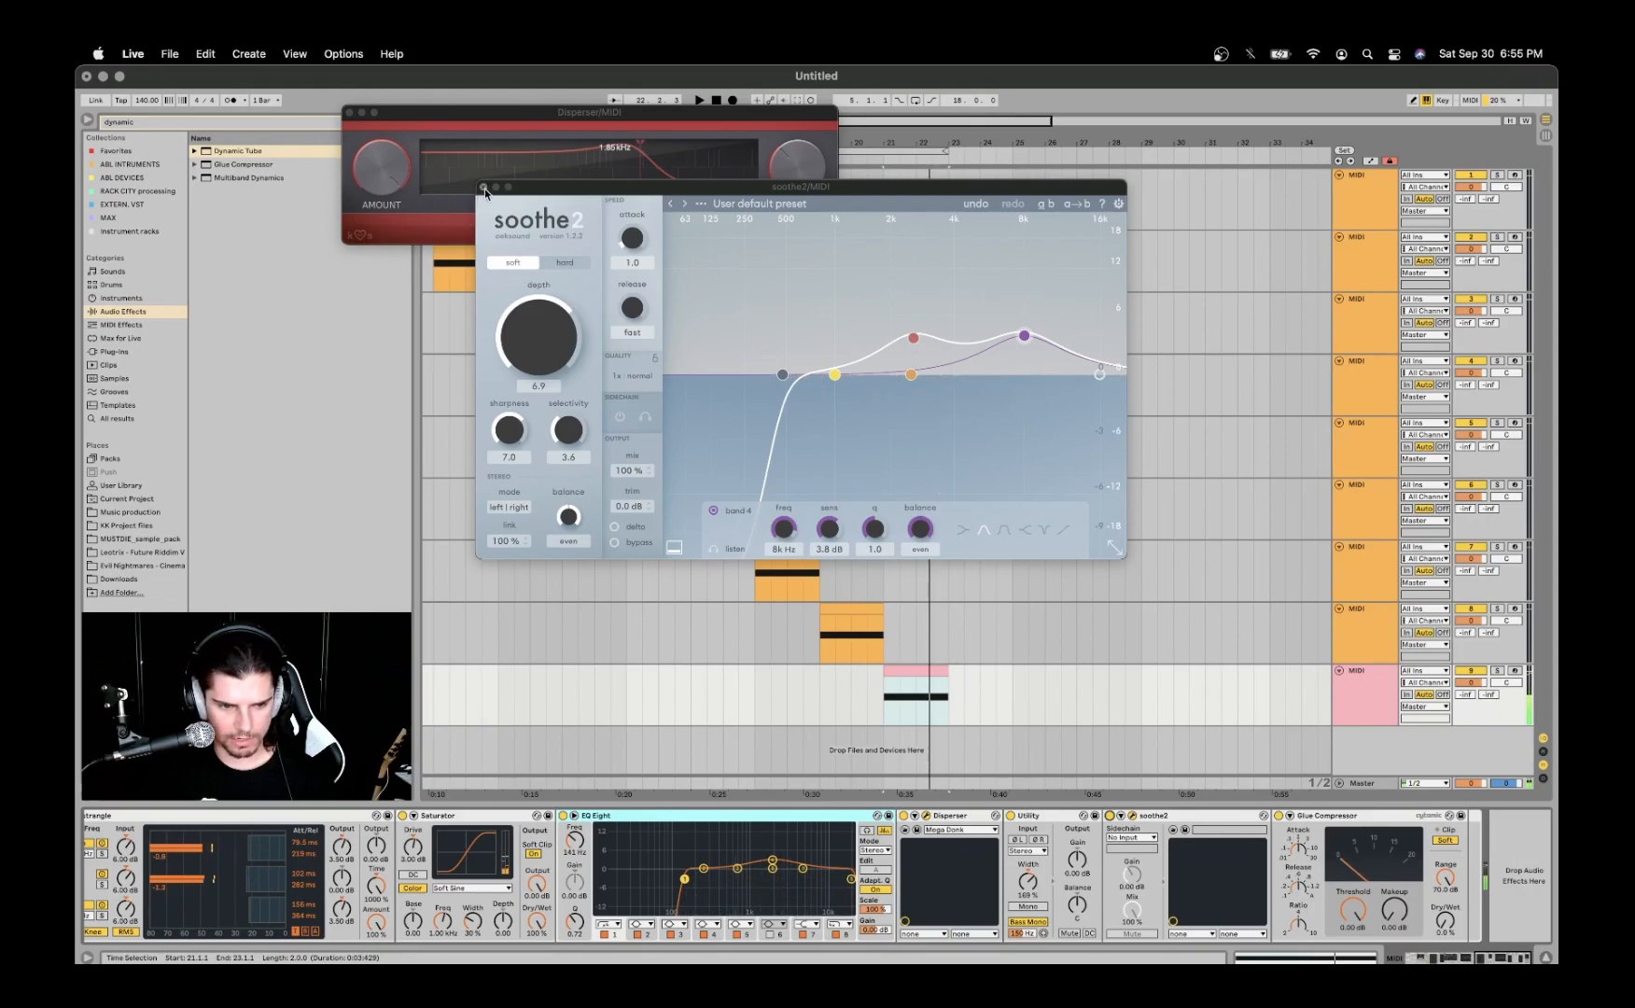
click(484, 189)
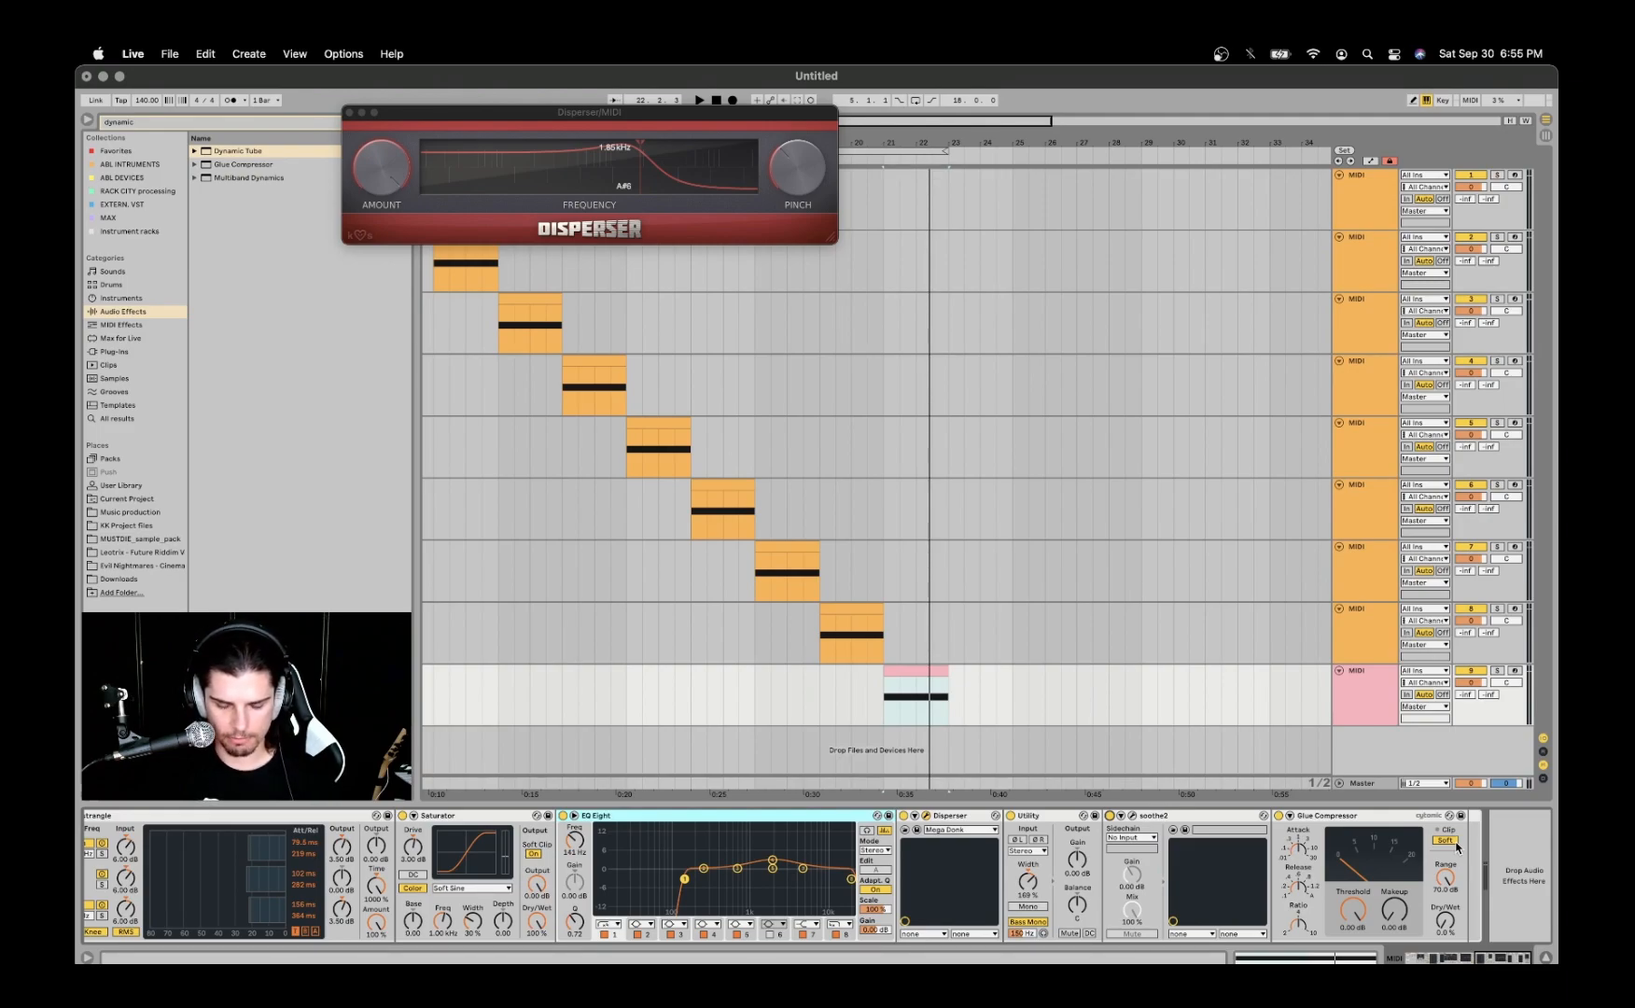
- Play the ninth track while reviewing the Glue Compressor's soft clip setting, and close the Disperser window
key(space)
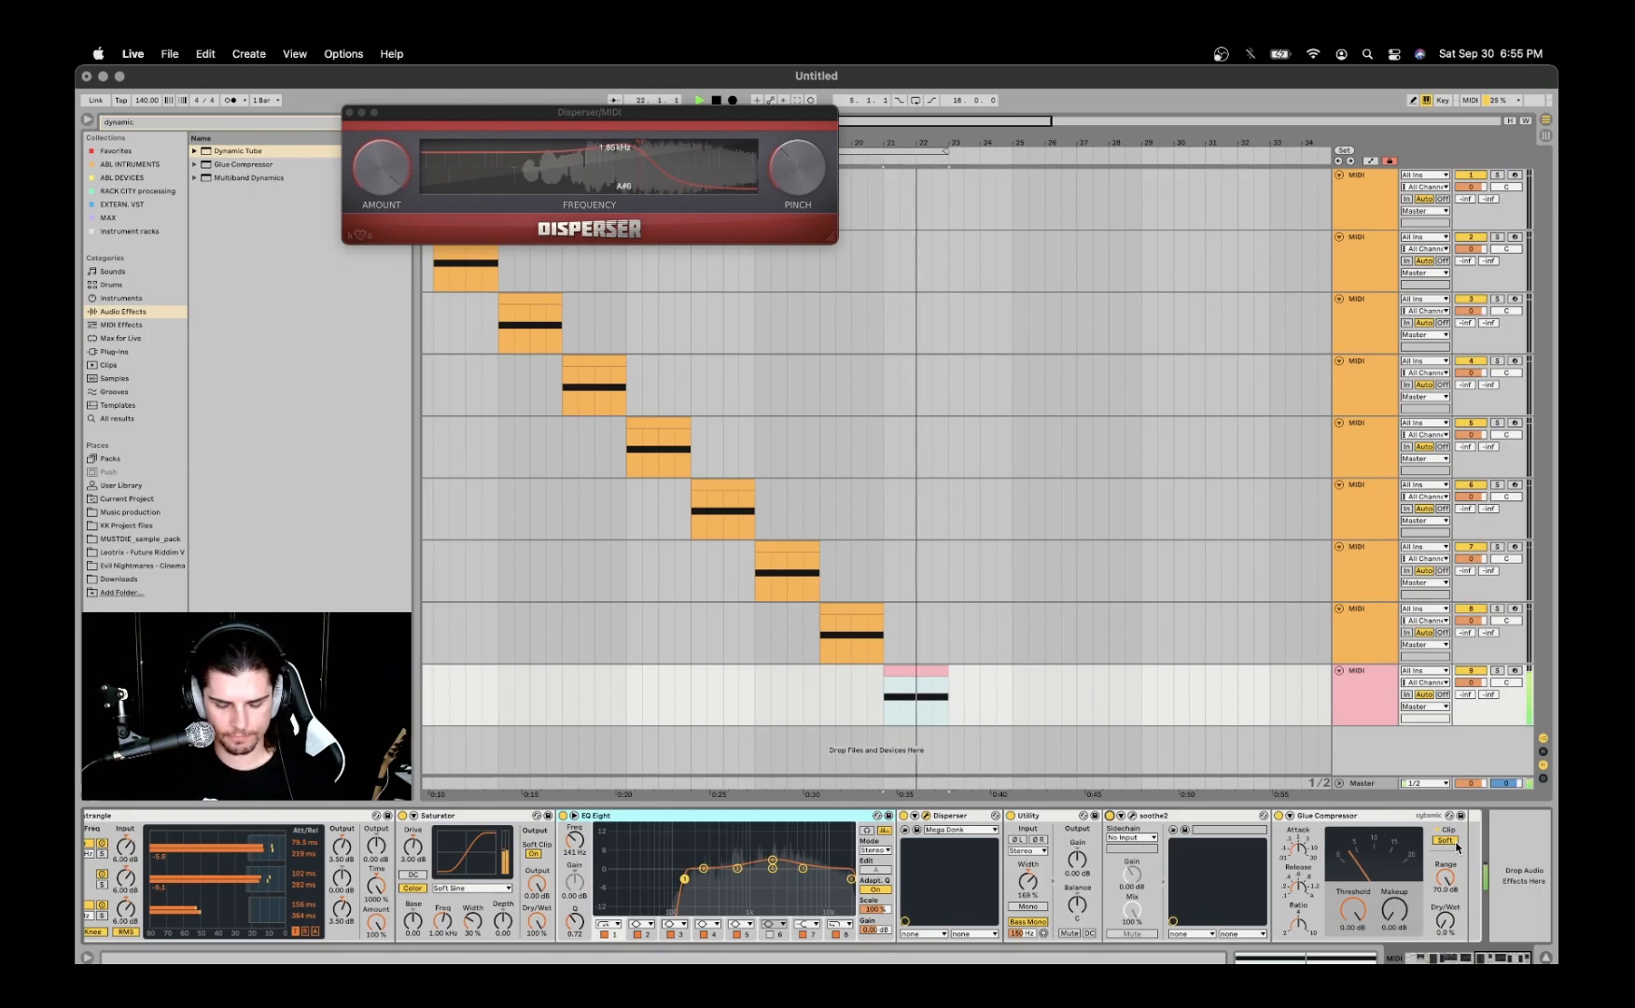
key(space)
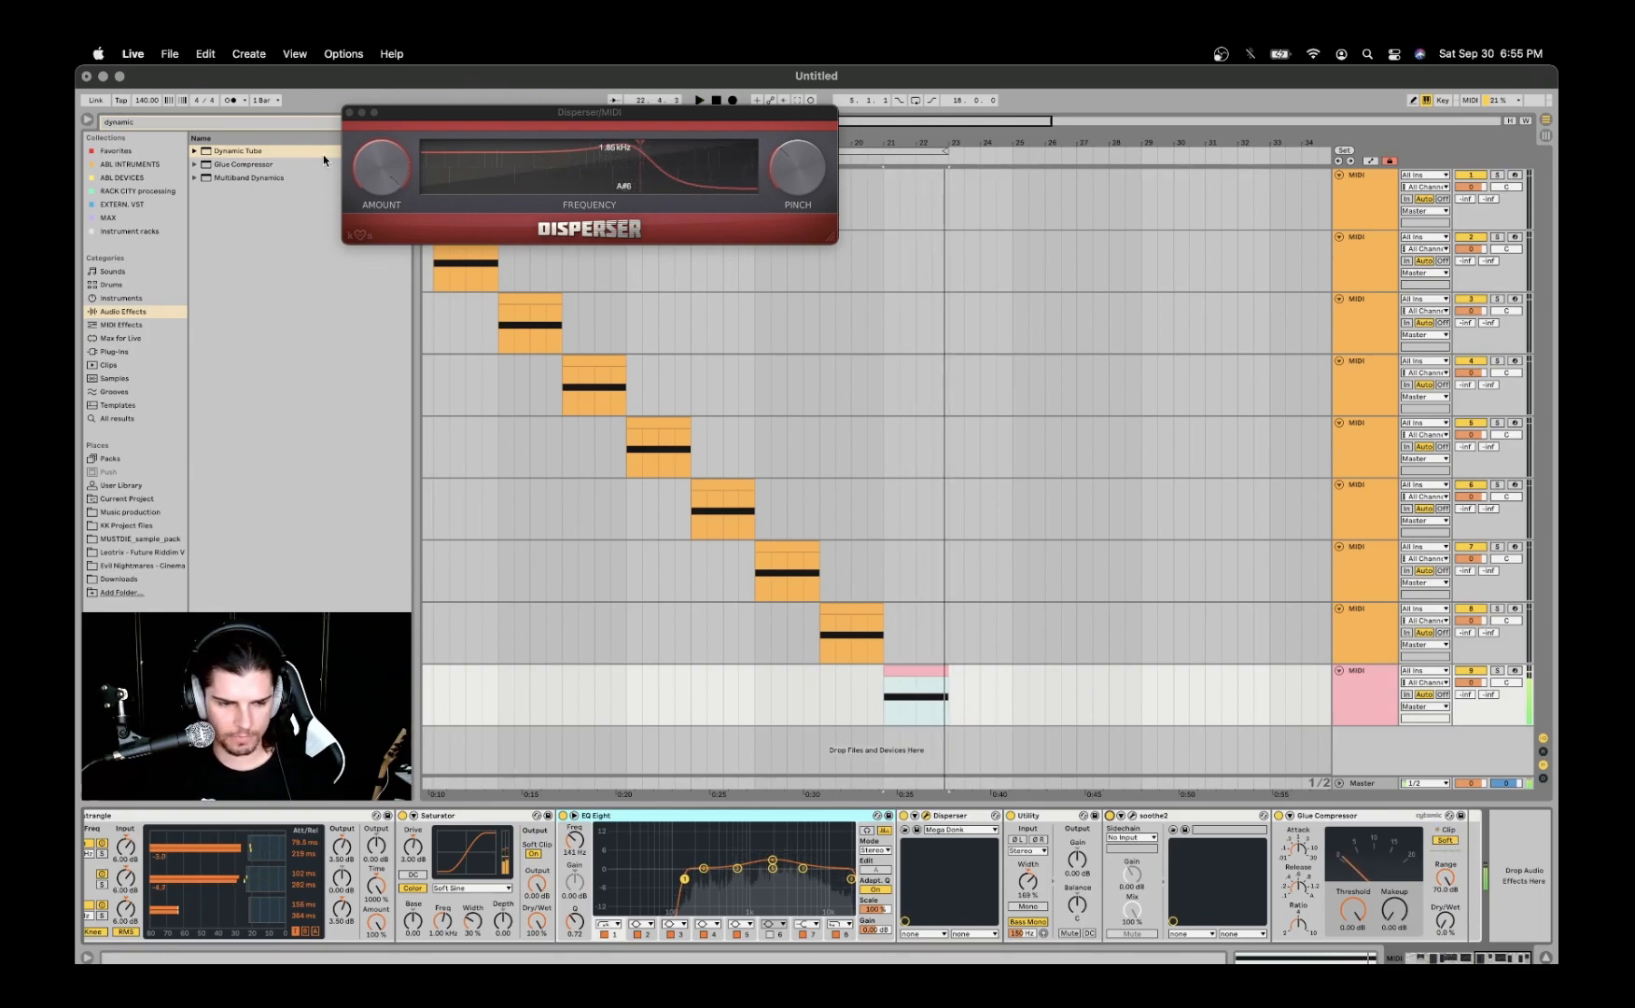
click(350, 112)
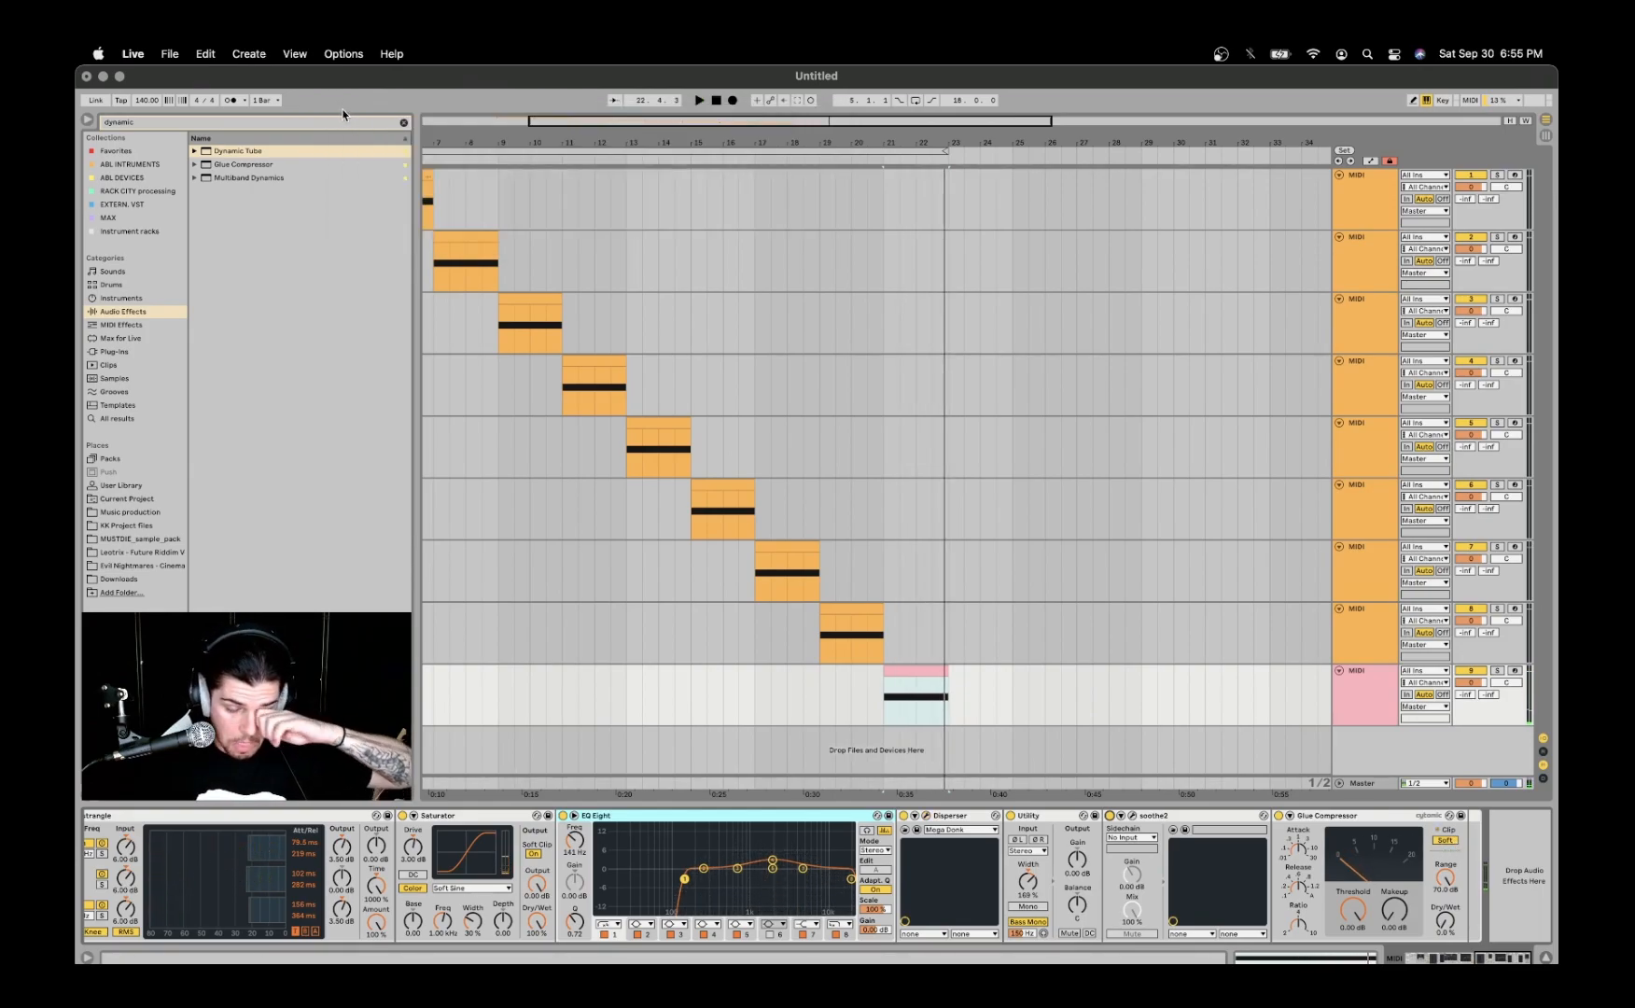